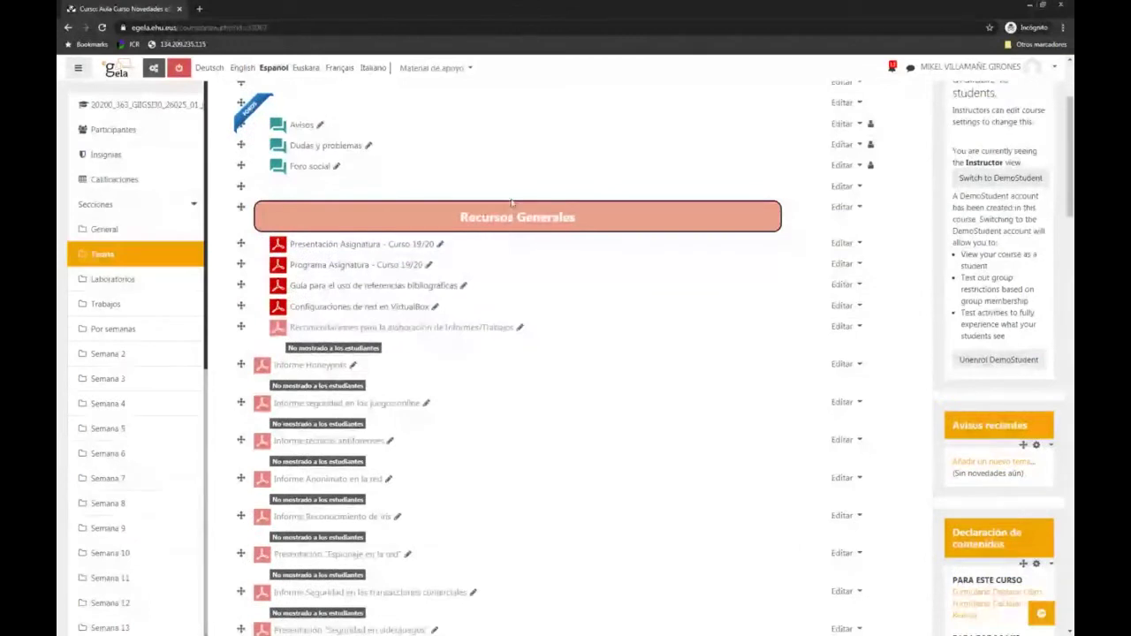
Switch to the DemoStudent account to see the student view with four Recursos Generales PDFs
scroll(504, 225, down, 2)
scroll(513, 207, down, 1)
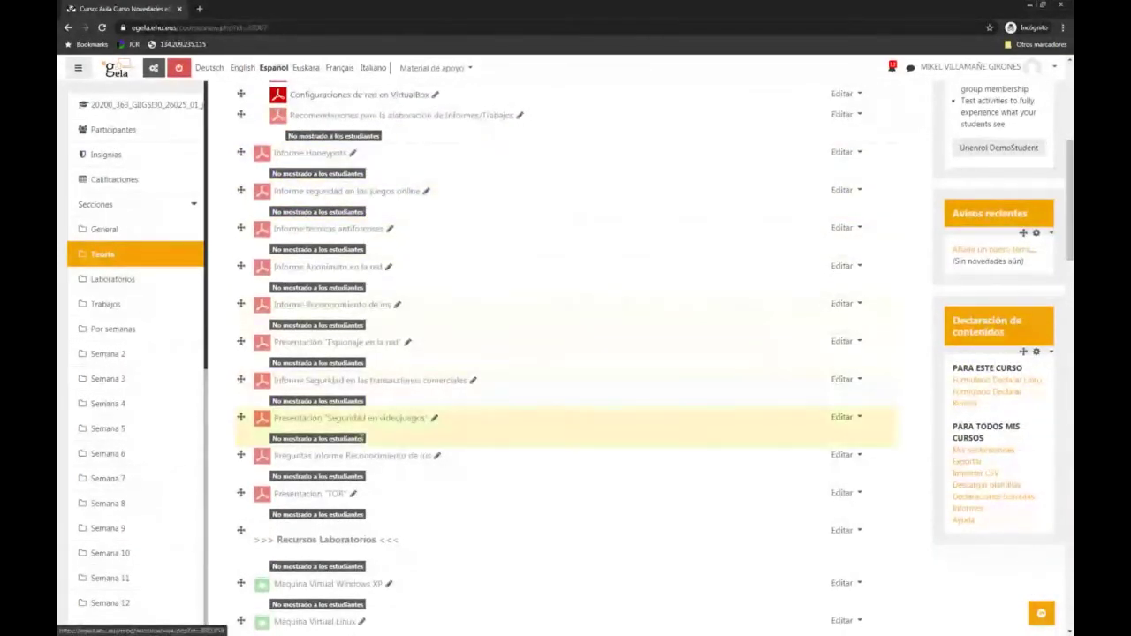
scroll(393, 437, down, 4)
scroll(533, 431, up, 10)
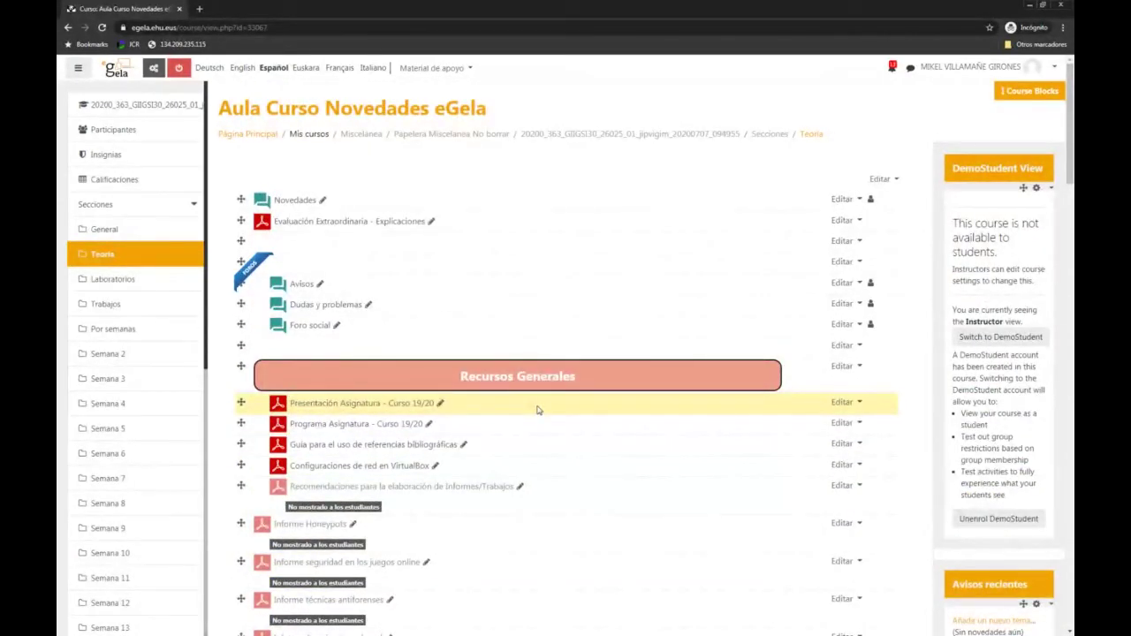
click(998, 341)
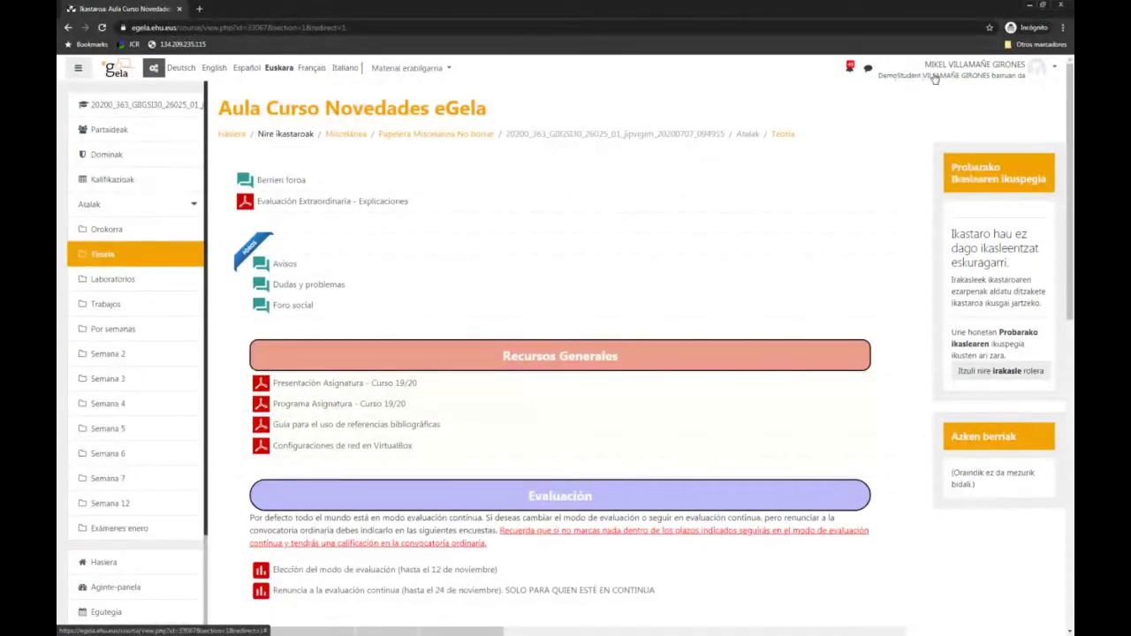
Switch the student view of the course to Español and browse the page
click(248, 68)
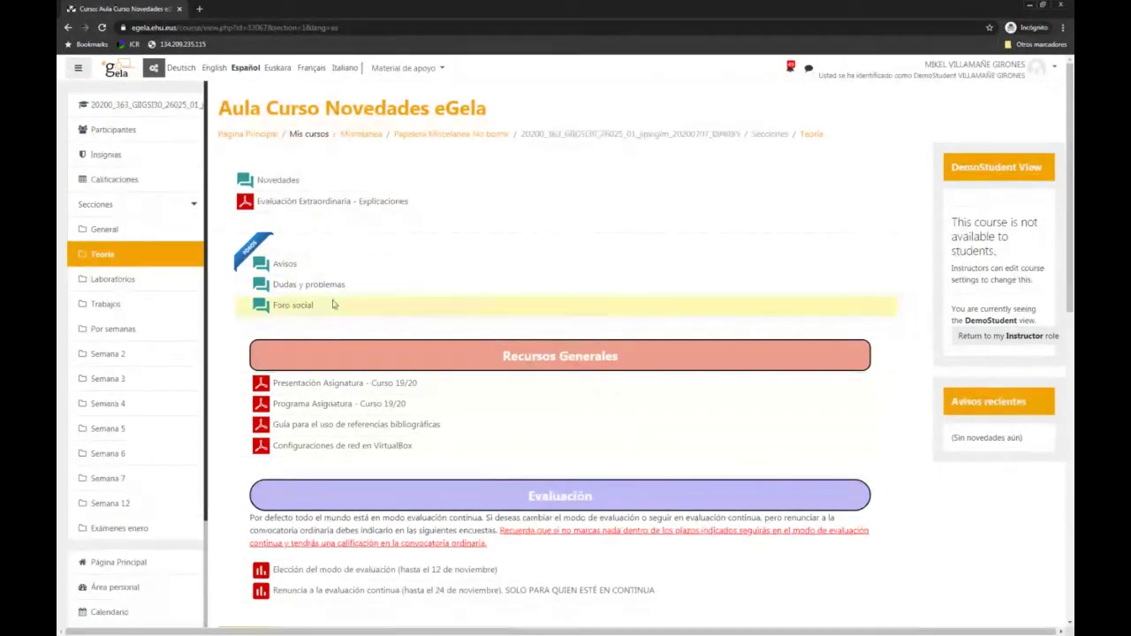
scroll(336, 309, down, 3)
scroll(336, 300, down, 3)
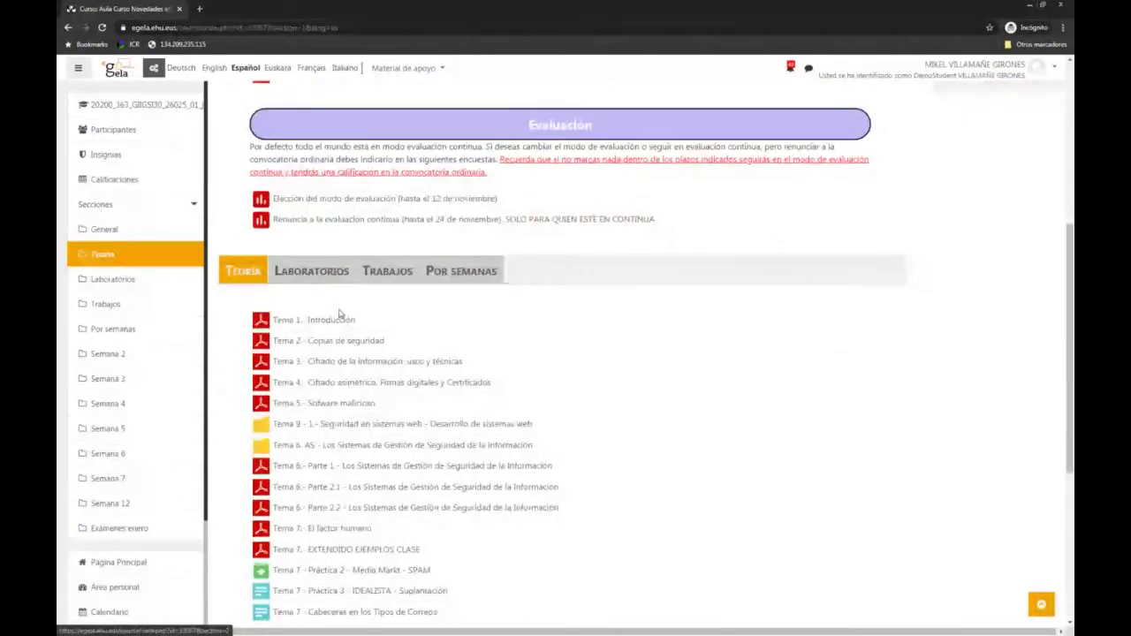
scroll(340, 319, down, 4)
scroll(345, 332, up, 10)
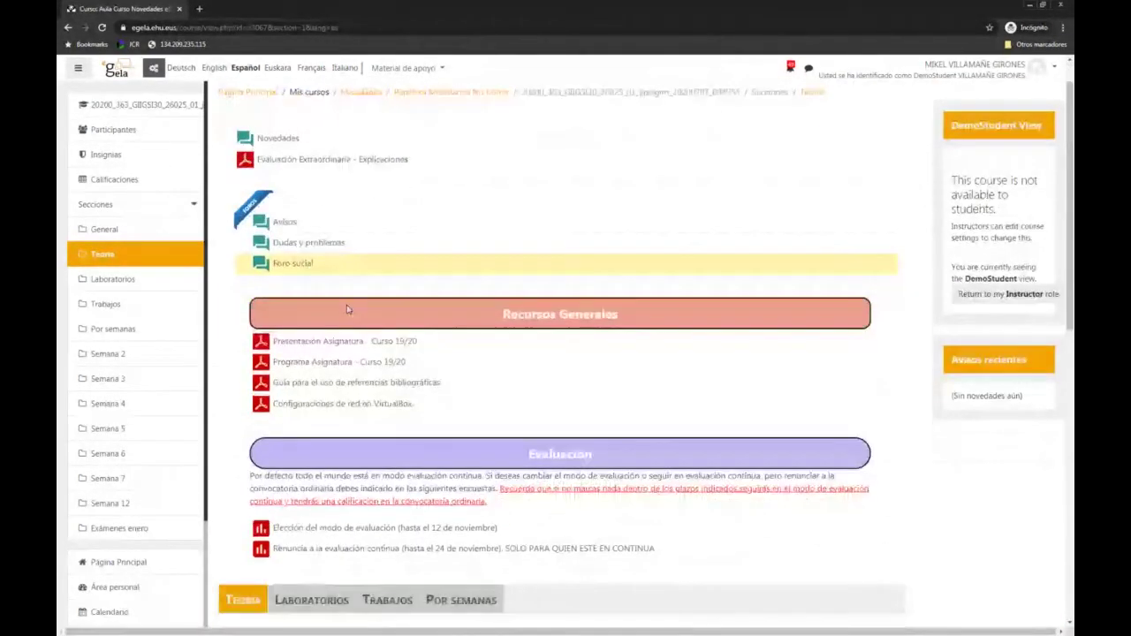
scroll(349, 301, down, 3)
scroll(353, 276, down, 1)
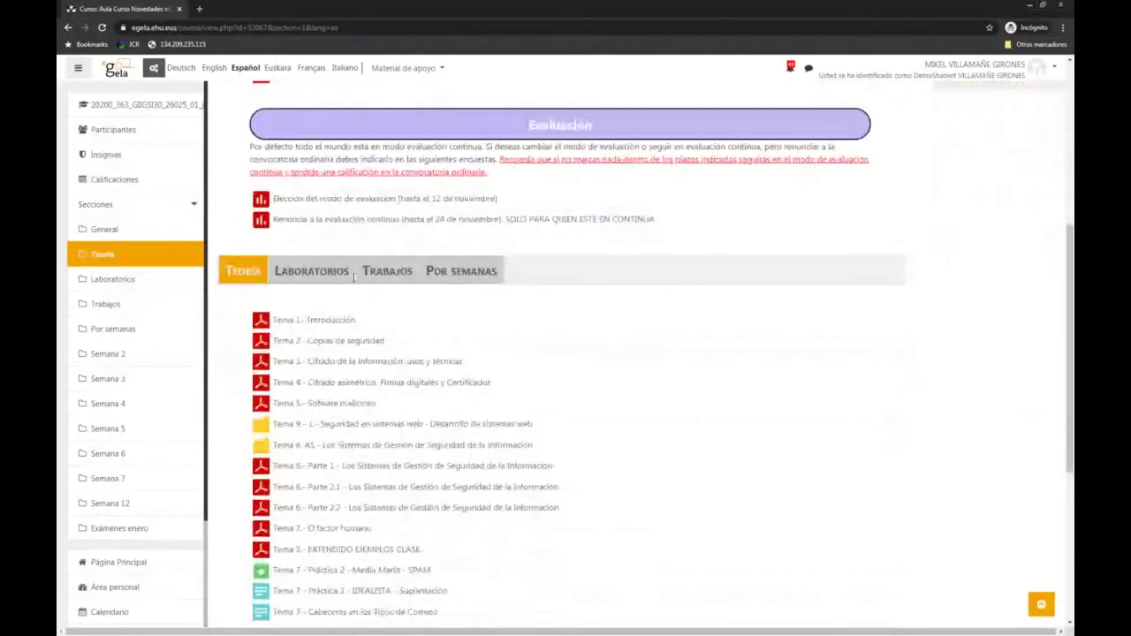
scroll(354, 278, up, 1)
Check the Laboratorios resources, then return to the Teoría list of Tema 1 to Tema 11
click(334, 327)
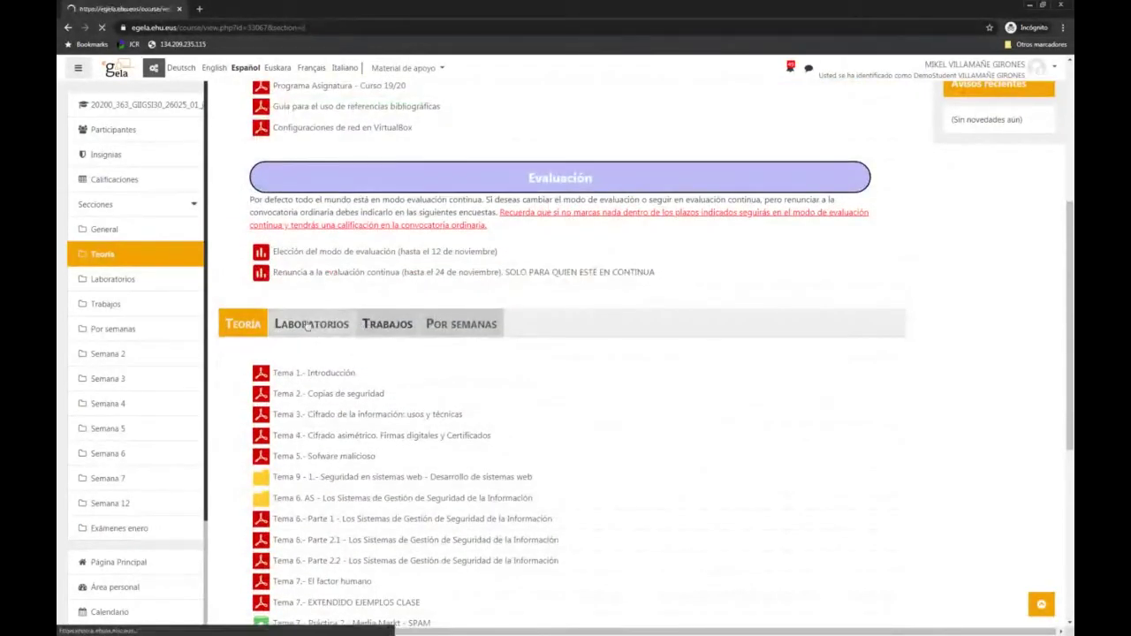
scroll(303, 397, down, 3)
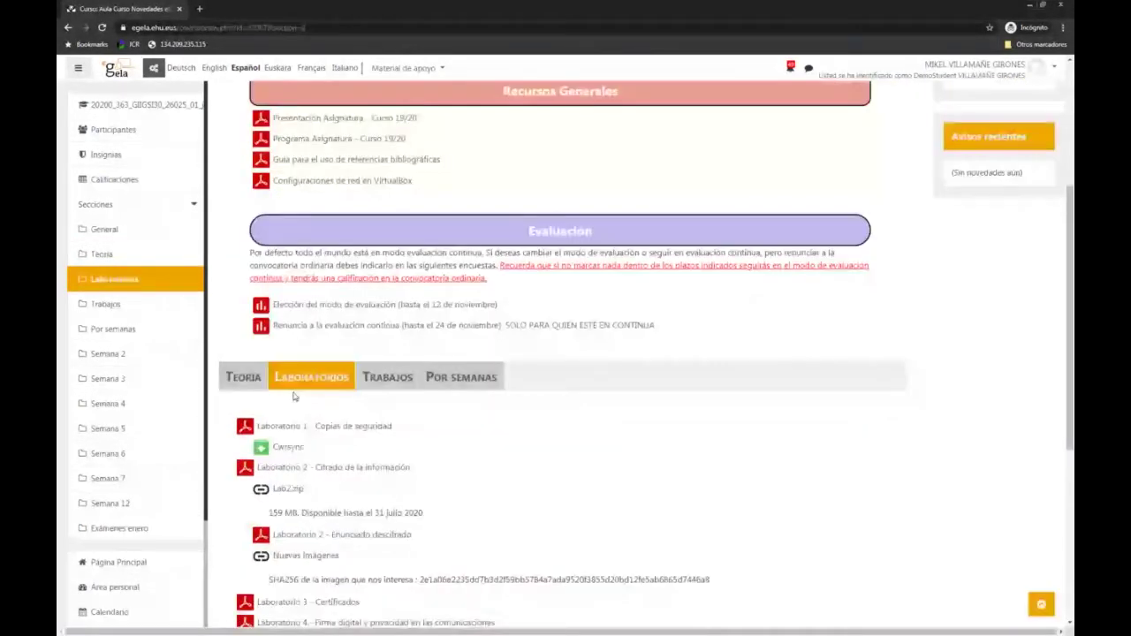
click(243, 378)
scroll(488, 301, down, 3)
scroll(483, 265, down, 3)
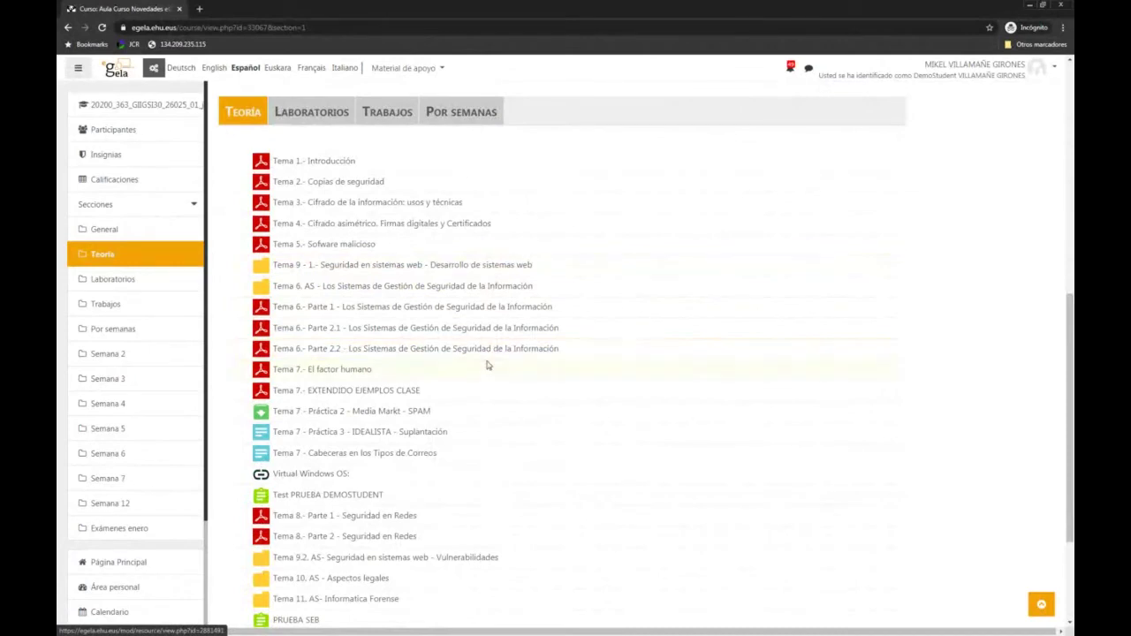
Open Test PRUEBA DEMOSTUDENT and start a timed attempt
click(336, 501)
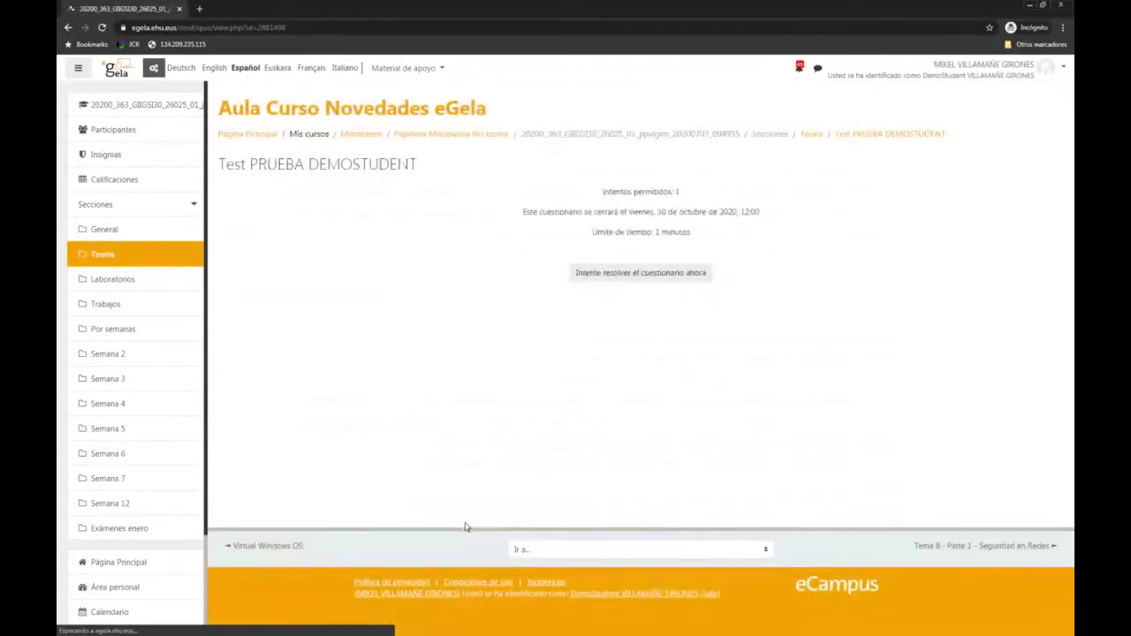
click(635, 276)
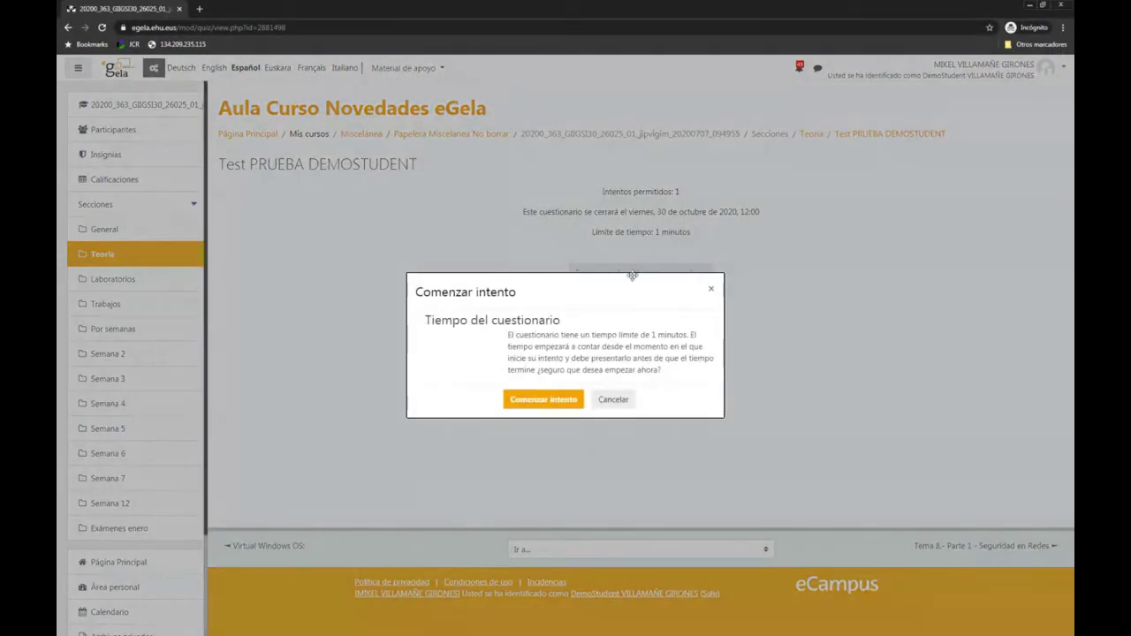
click(544, 404)
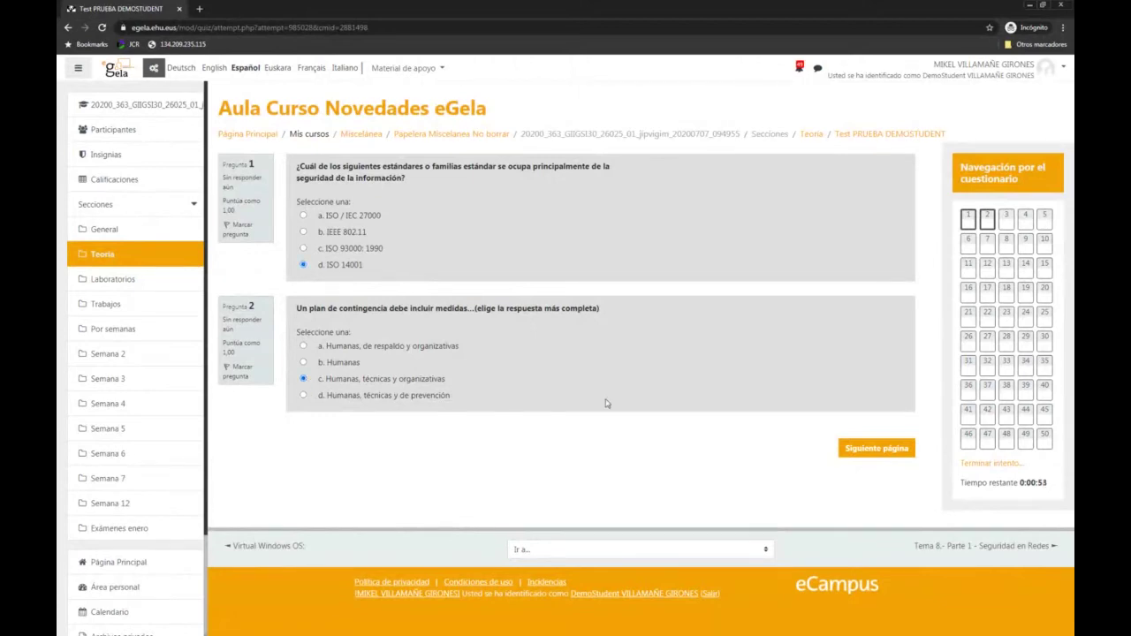
Page through the quiz questions, finish the attempt and submit all answers from the summary
click(856, 457)
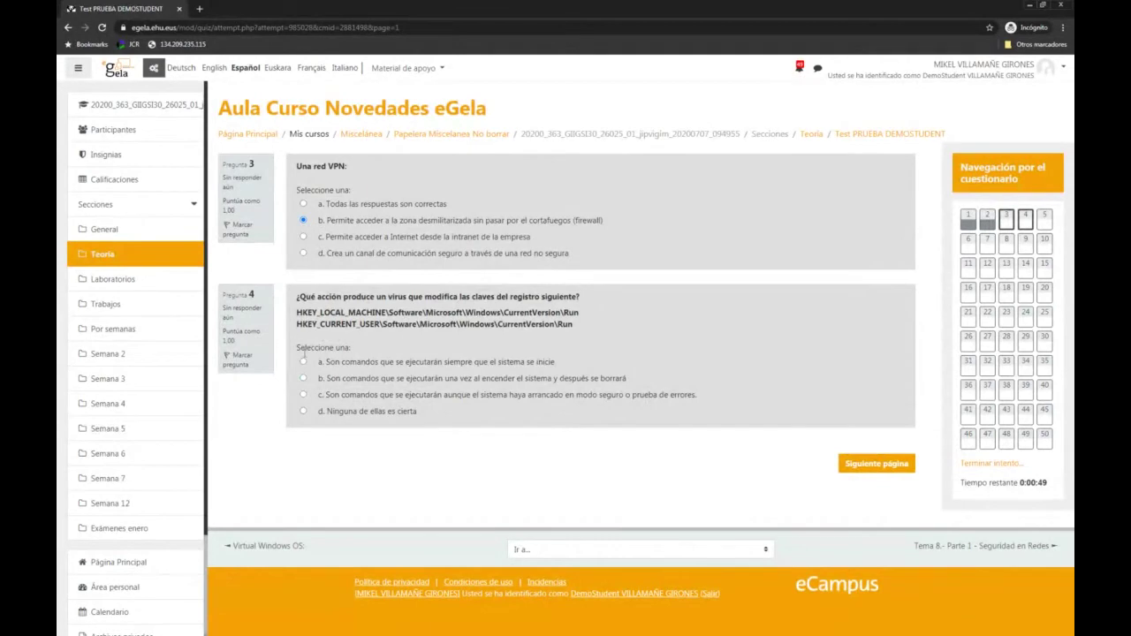
click(856, 457)
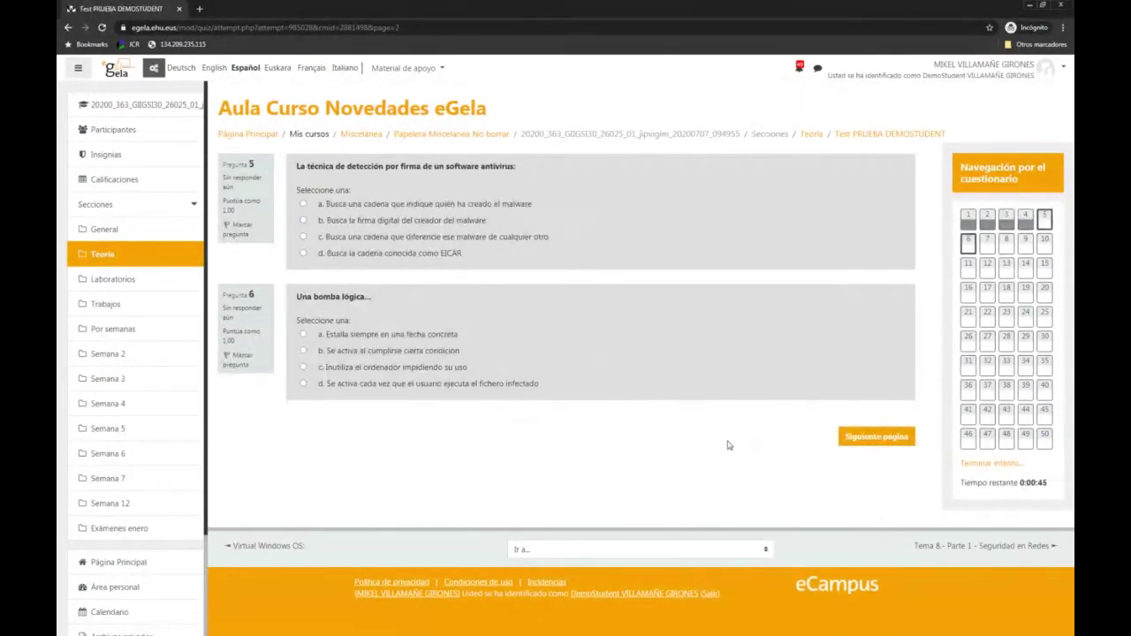
click(886, 441)
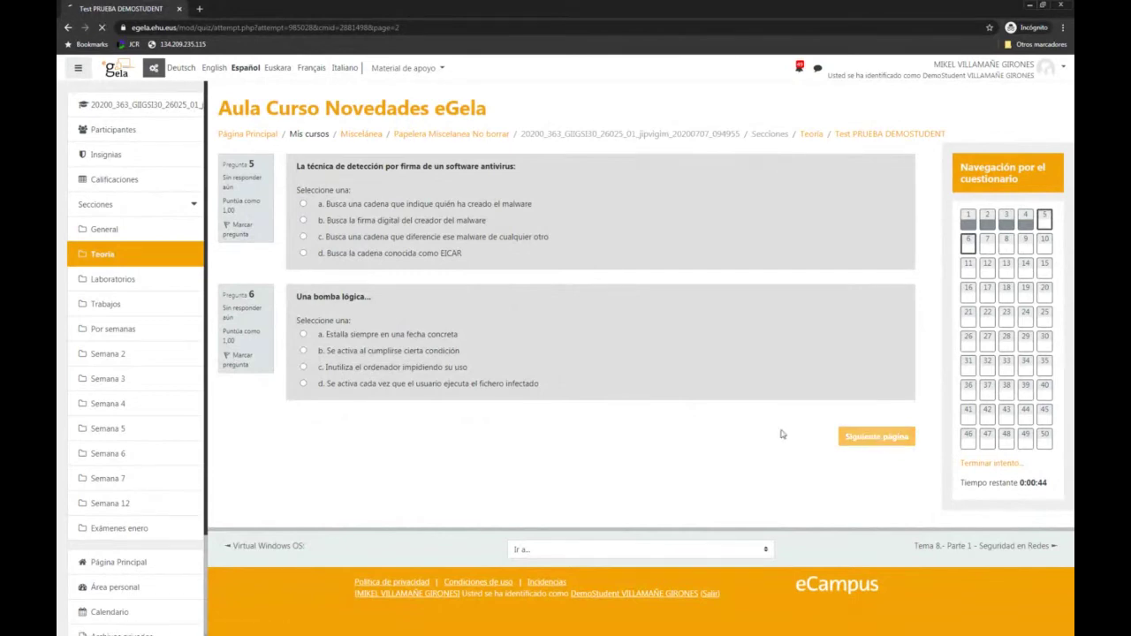
click(979, 473)
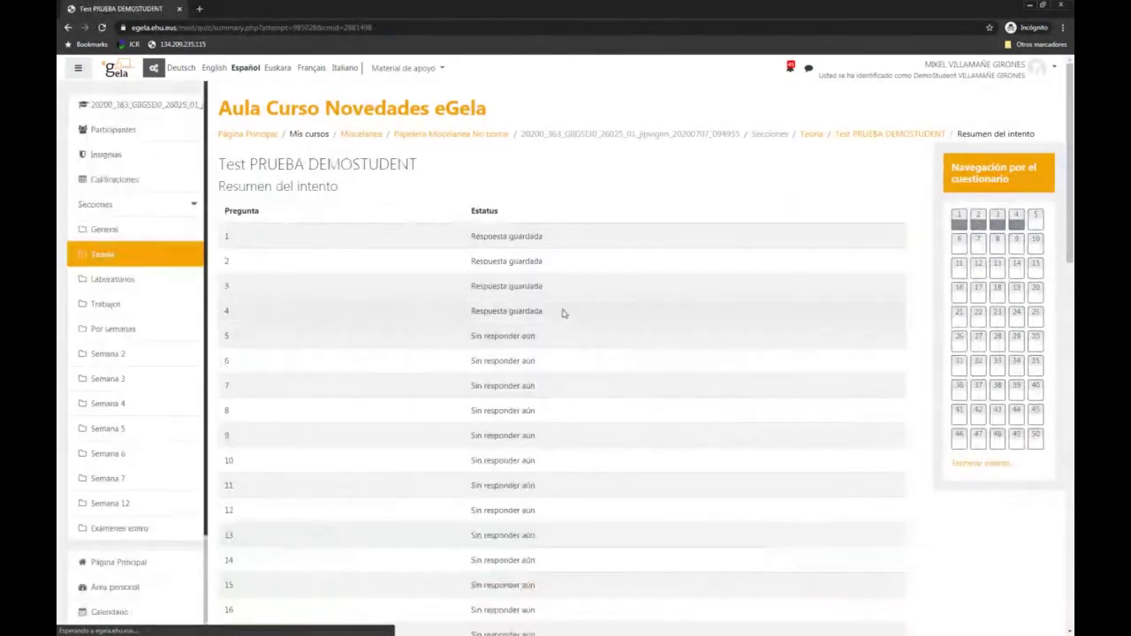
scroll(563, 311, down, 5)
scroll(563, 313, down, 10)
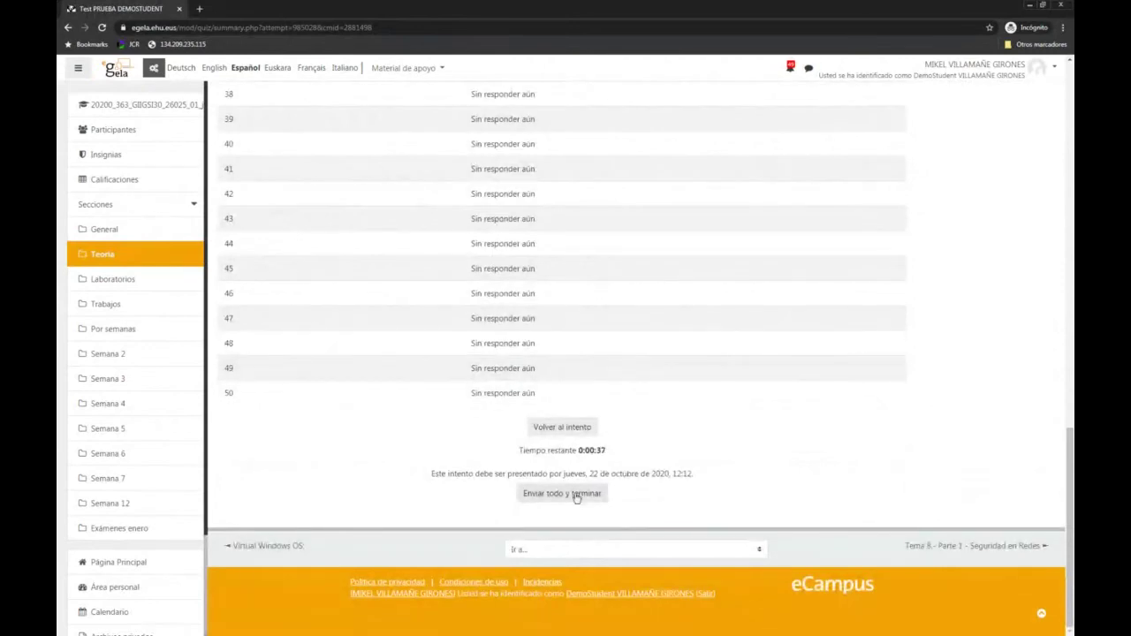
click(575, 495)
Confirm submission, highlight the 1,33 points and 0,27/10 grade, then minimize the browser
key(Return)
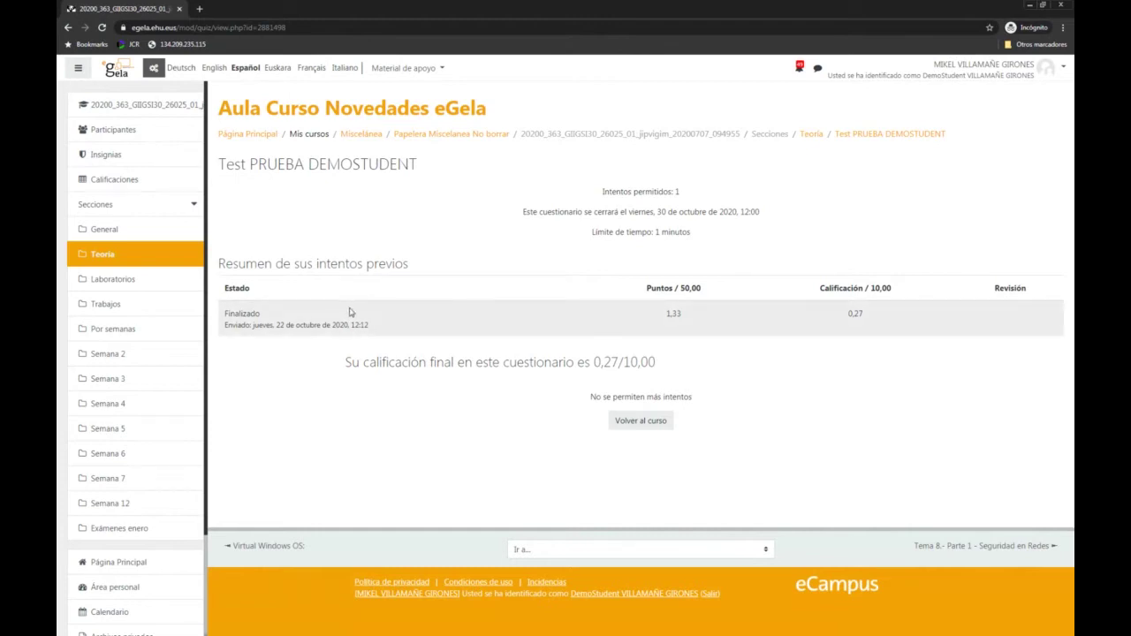
drag(663, 315, 700, 320)
drag(661, 320, 713, 323)
click(826, 324)
click(871, 346)
click(1029, 6)
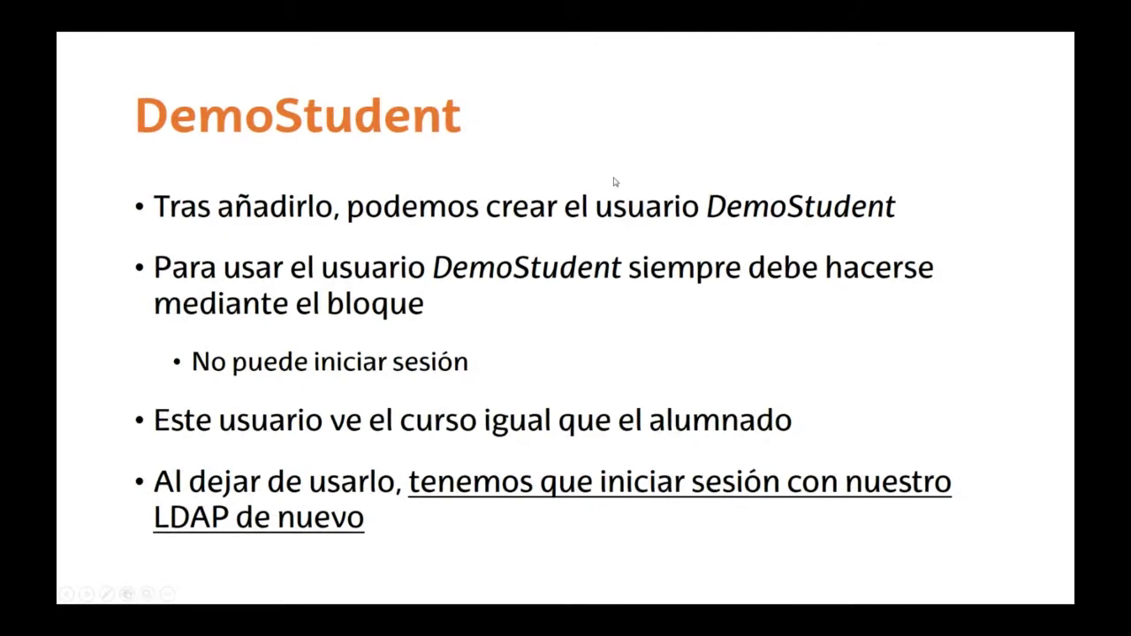
Reload the course page as instructor and open Test PRUEBA DEMOSTUDENT, now showing Intentos: 1
key(alt+Tab)
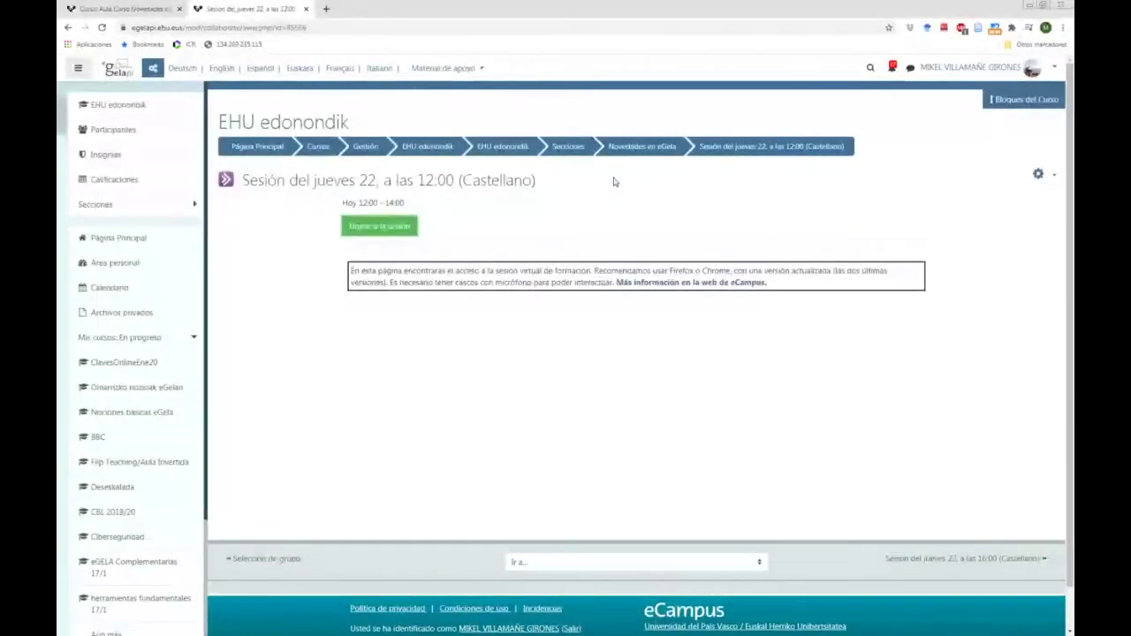
click(91, 9)
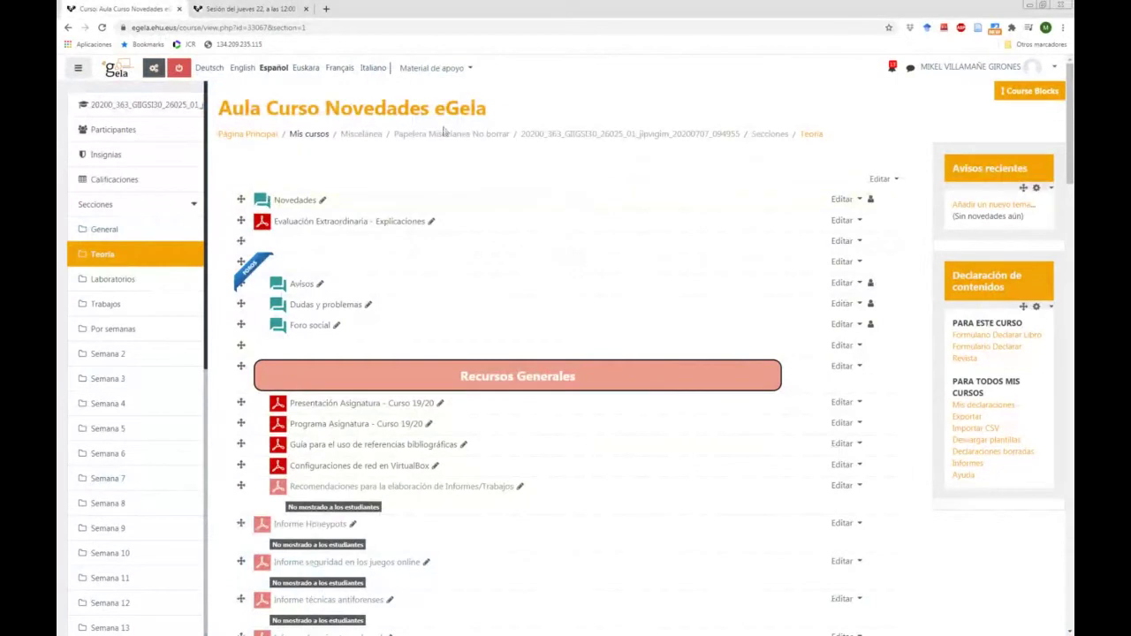
click(102, 28)
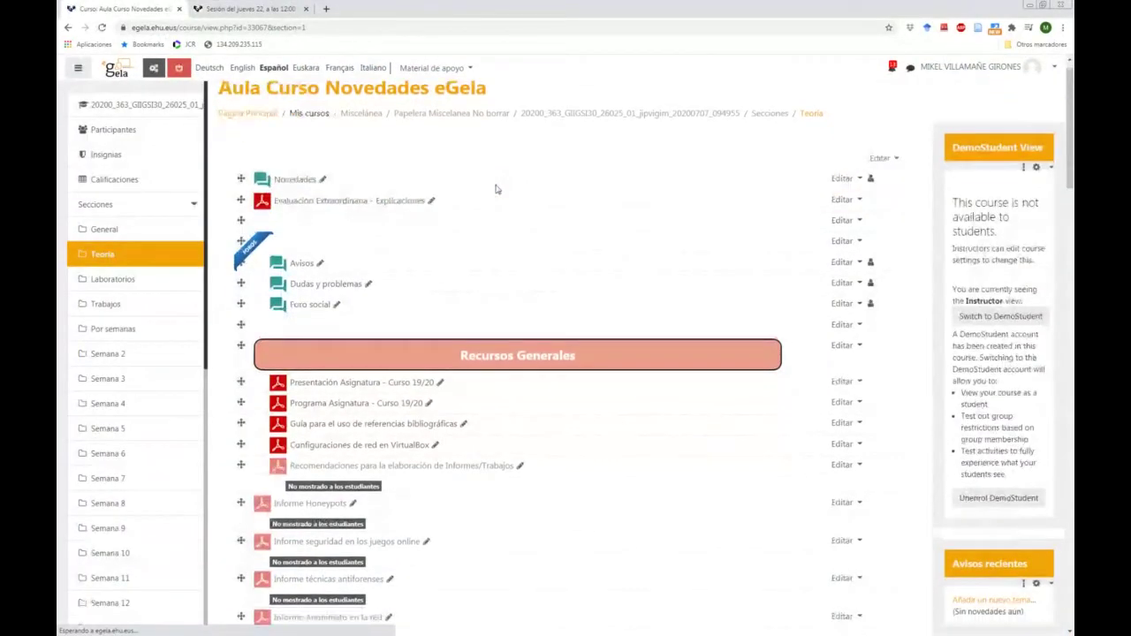
scroll(486, 181, down, 3)
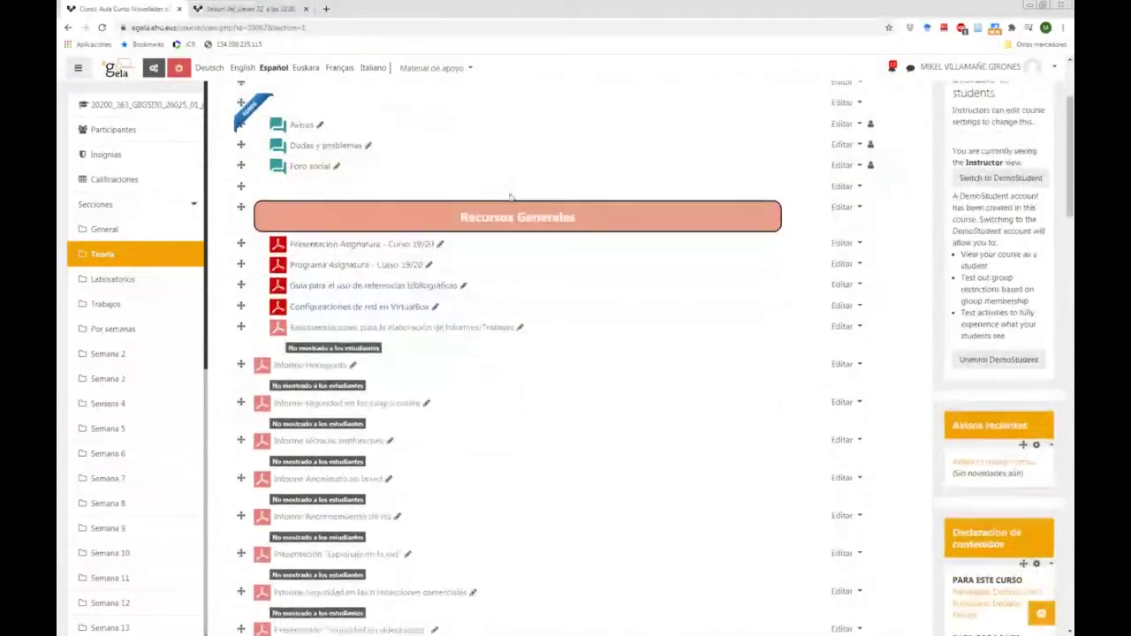
scroll(295, 232, up, 4)
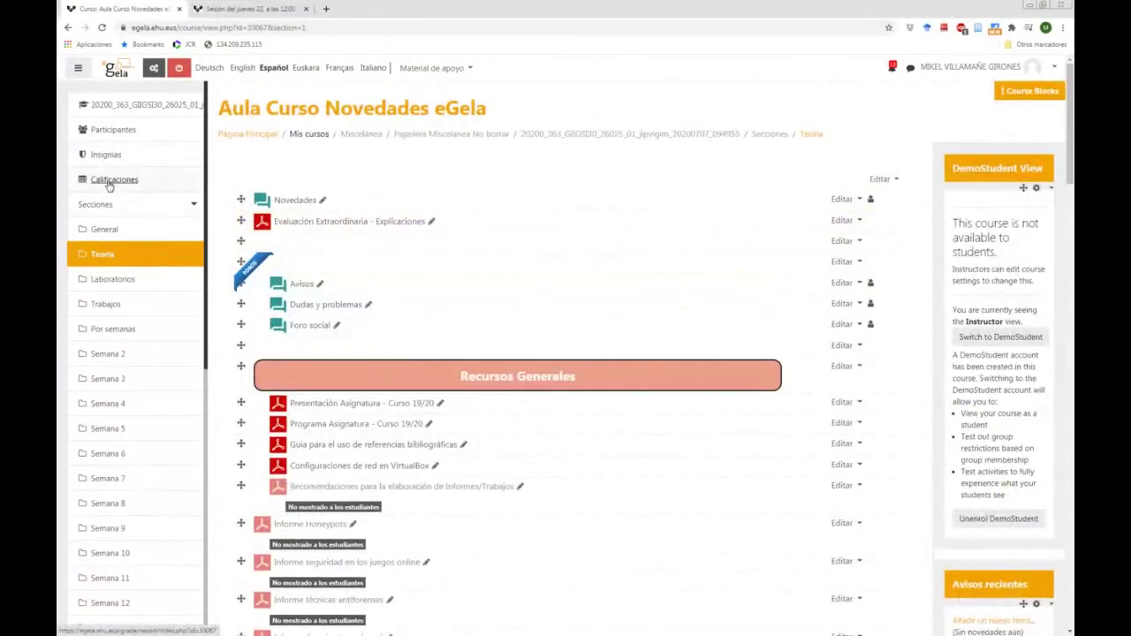
scroll(348, 279, down, 3)
scroll(347, 279, down, 15)
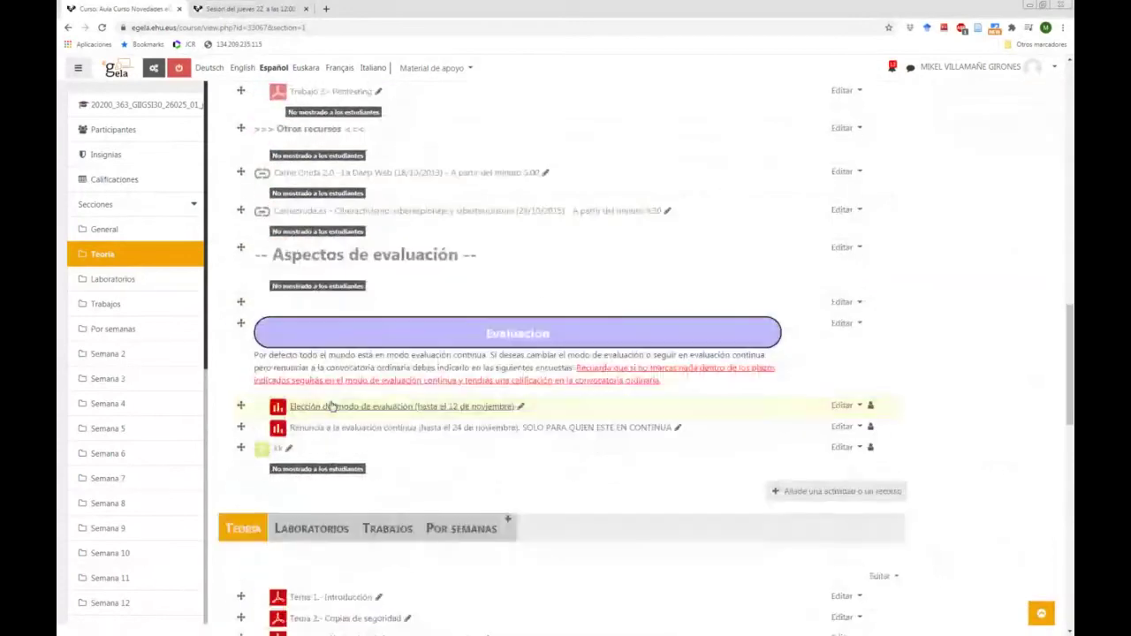
scroll(321, 391, down, 3)
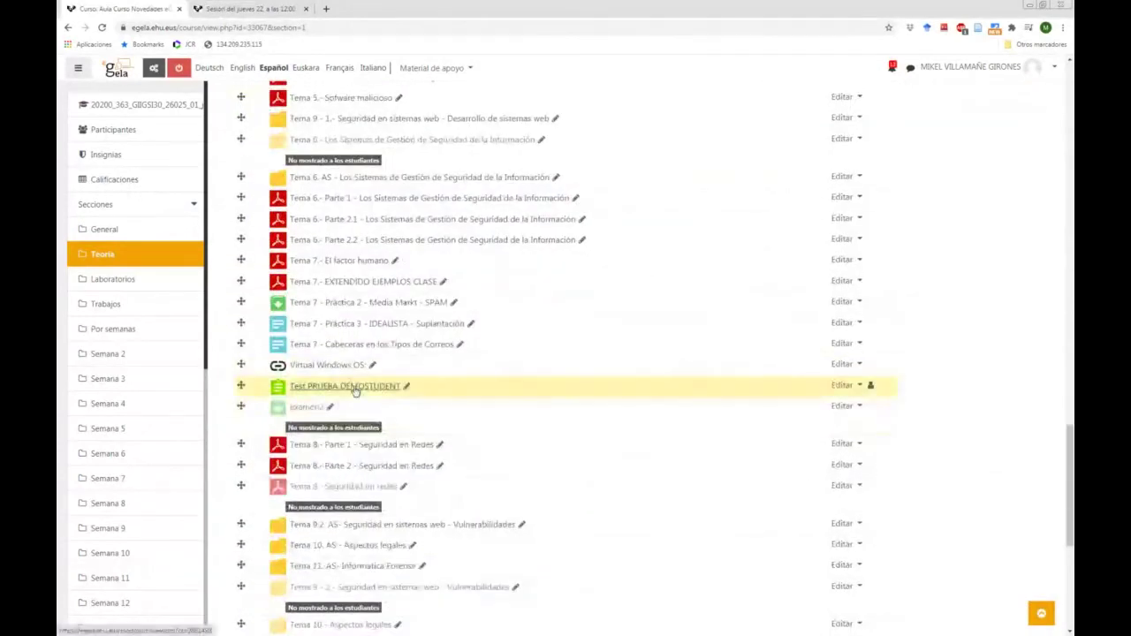
click(374, 388)
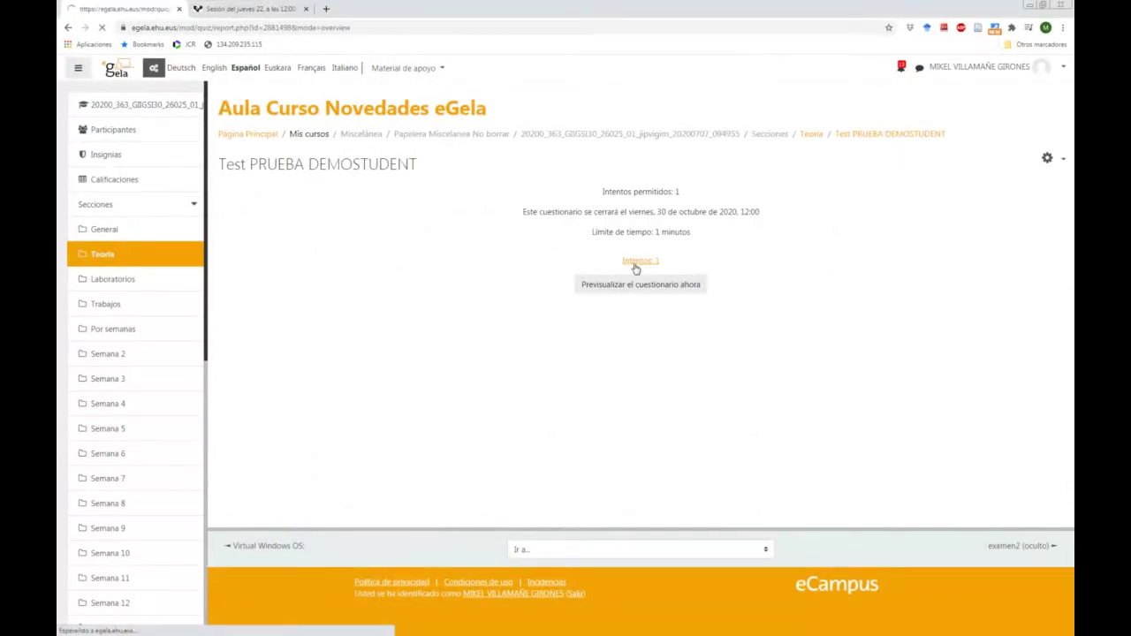
Browse the results report for DemoStudent's attempt: 25 segundos, grade 0,27, per-question marks
scroll(631, 306, down, 1)
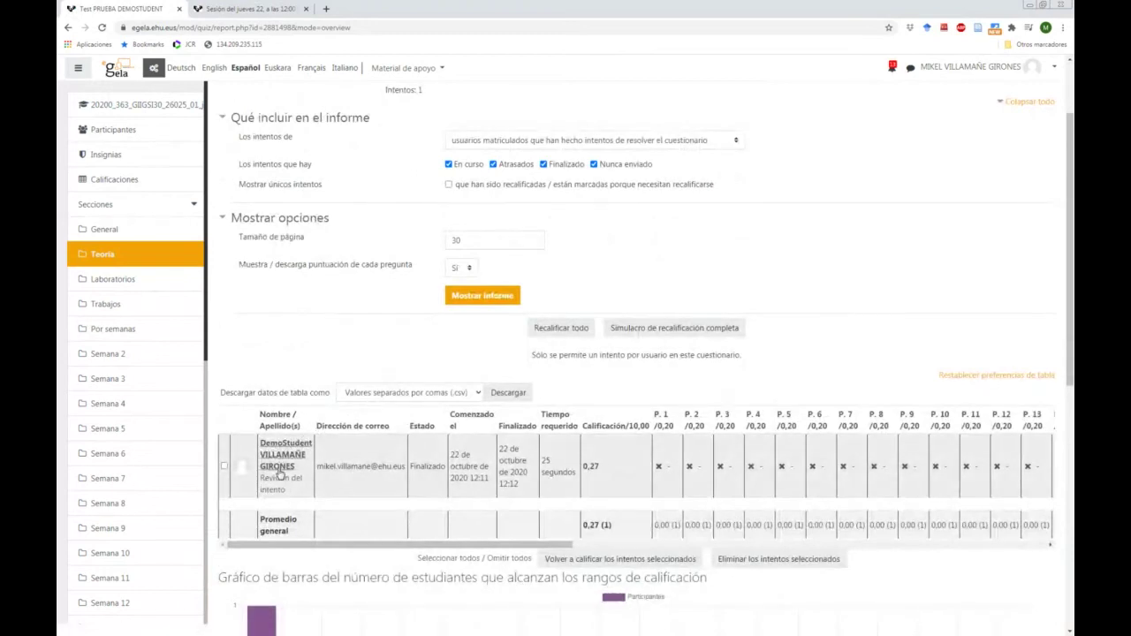
drag(524, 549, 505, 580)
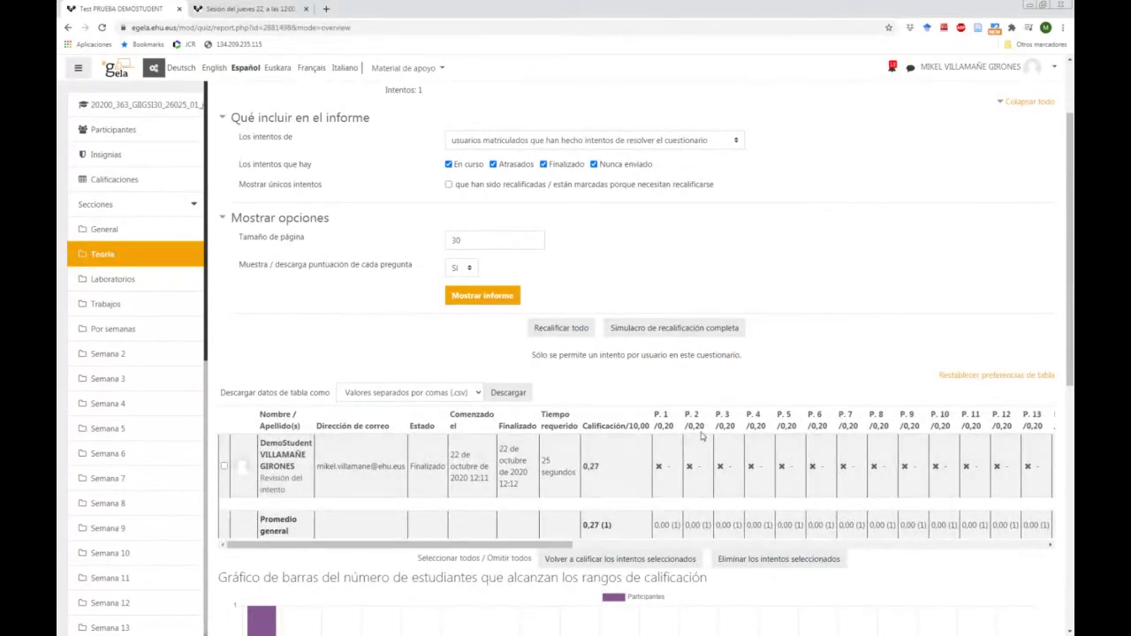
scroll(703, 434, up, 2)
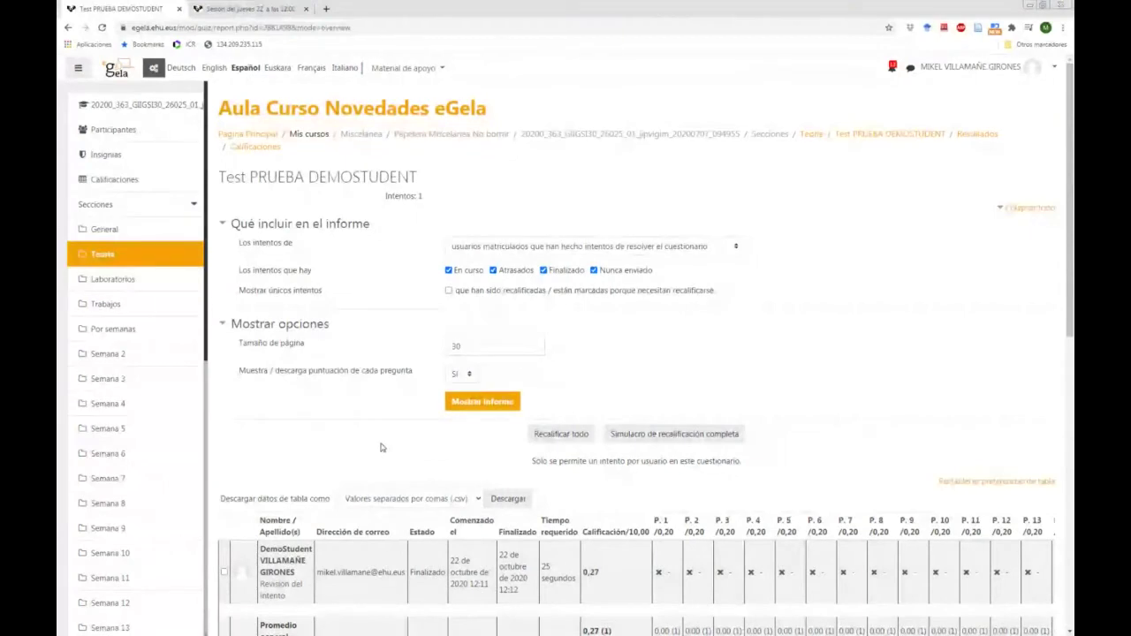
scroll(381, 448, down, 1)
scroll(344, 430, up, 1)
Open the empty Calificaciones grader report, then switch to the DemoStudent window
click(117, 181)
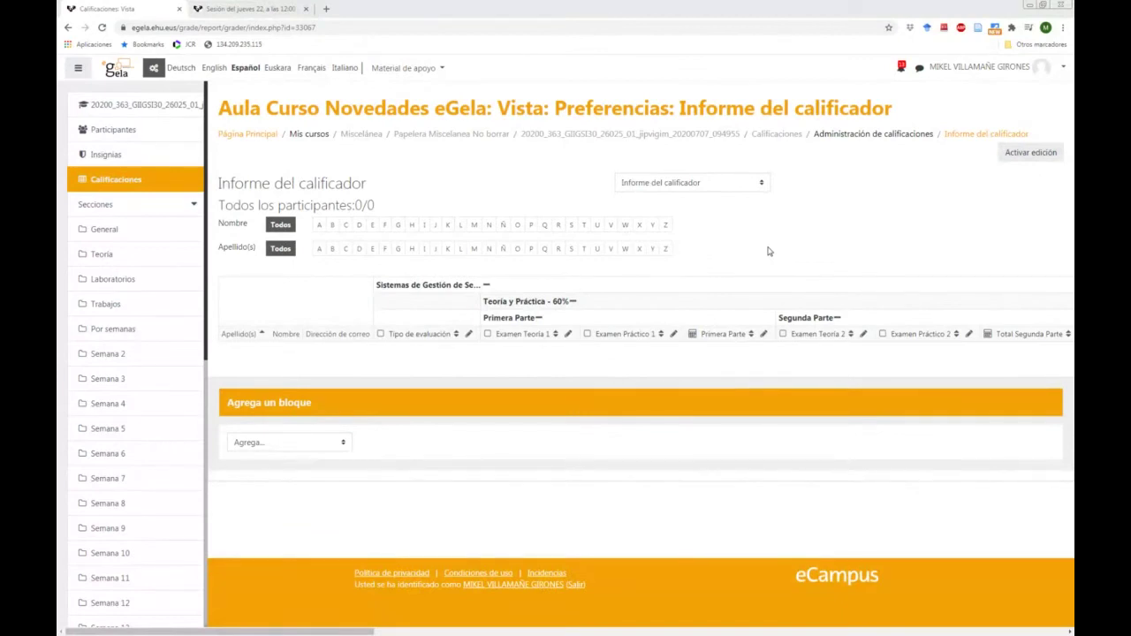
key(alt+Tab)
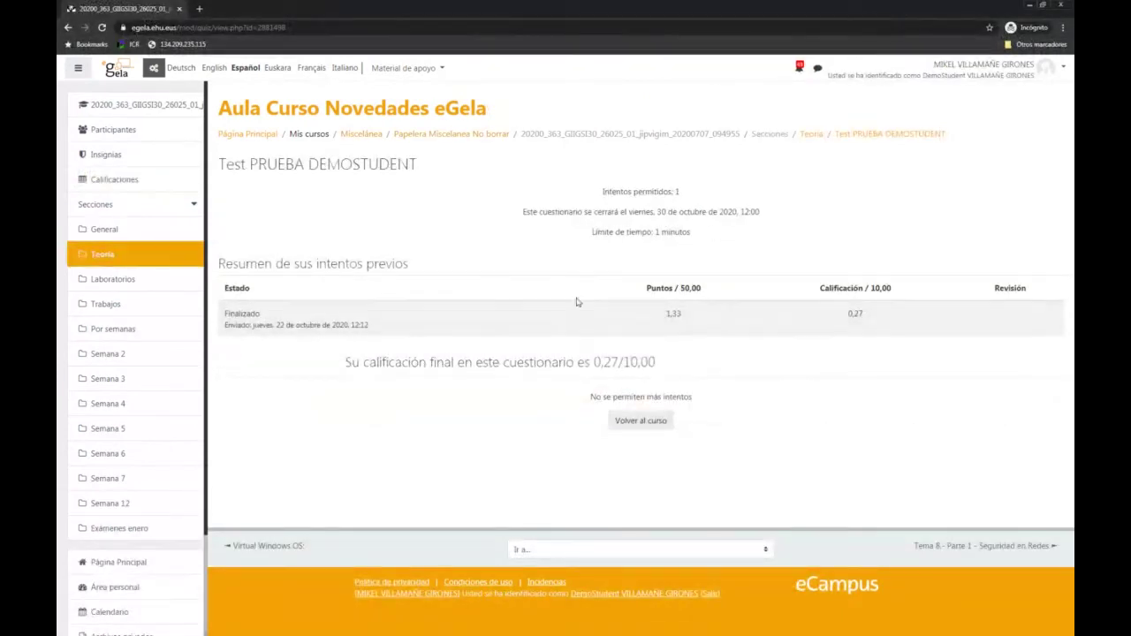
Go from the quiz summary via 'Volver al curso' to the Teoría section as DemoStudent
click(641, 421)
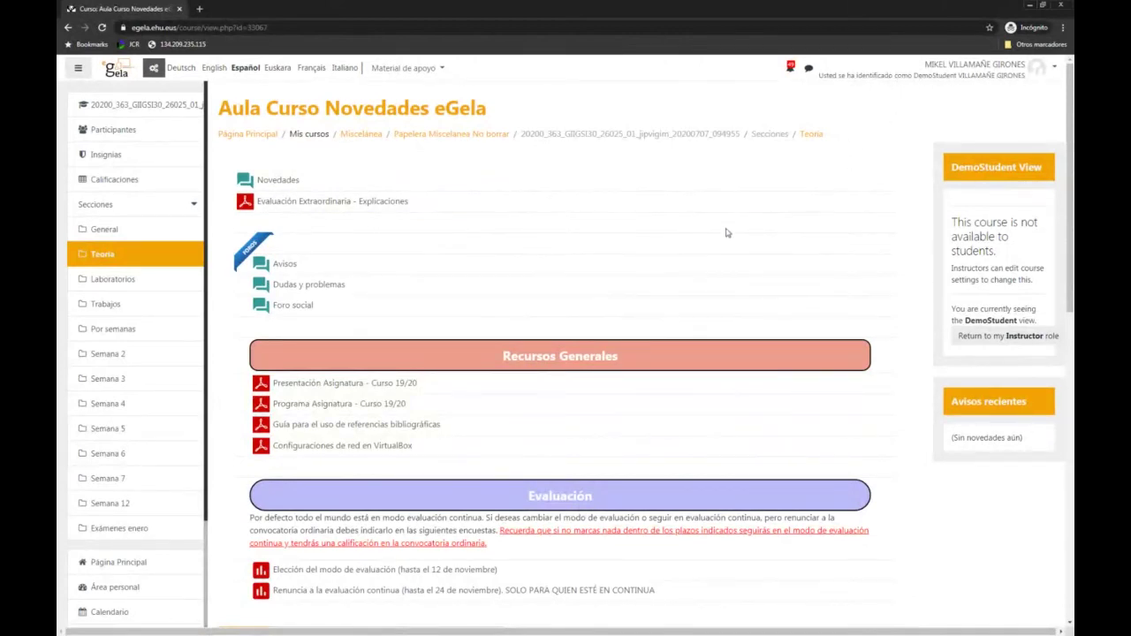
scroll(584, 226, down, 1)
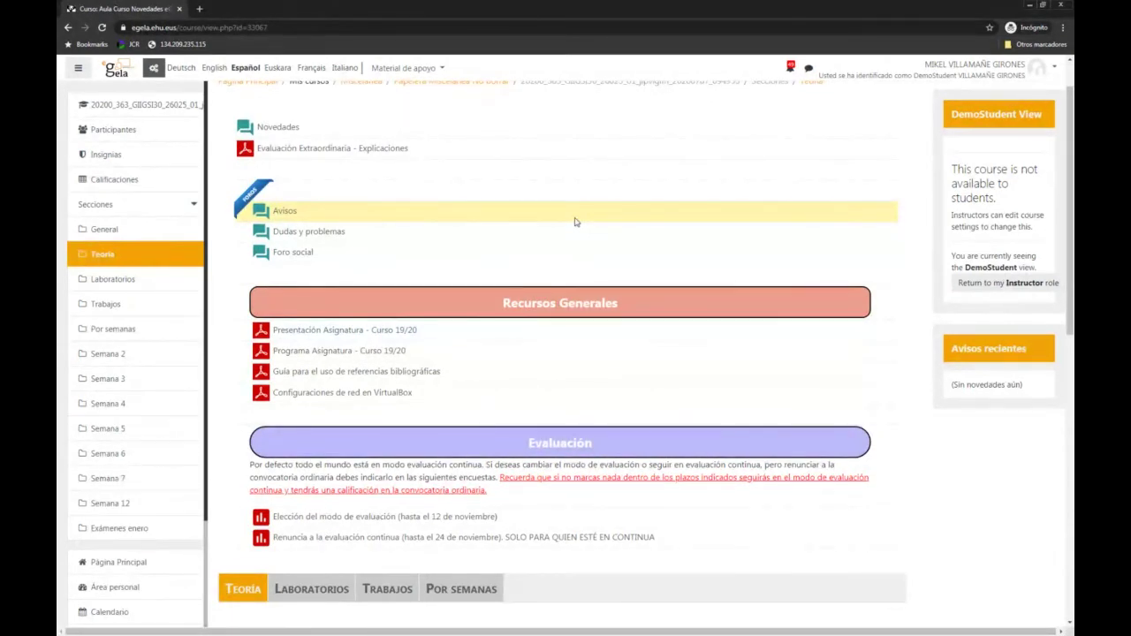
scroll(619, 248, up, 1)
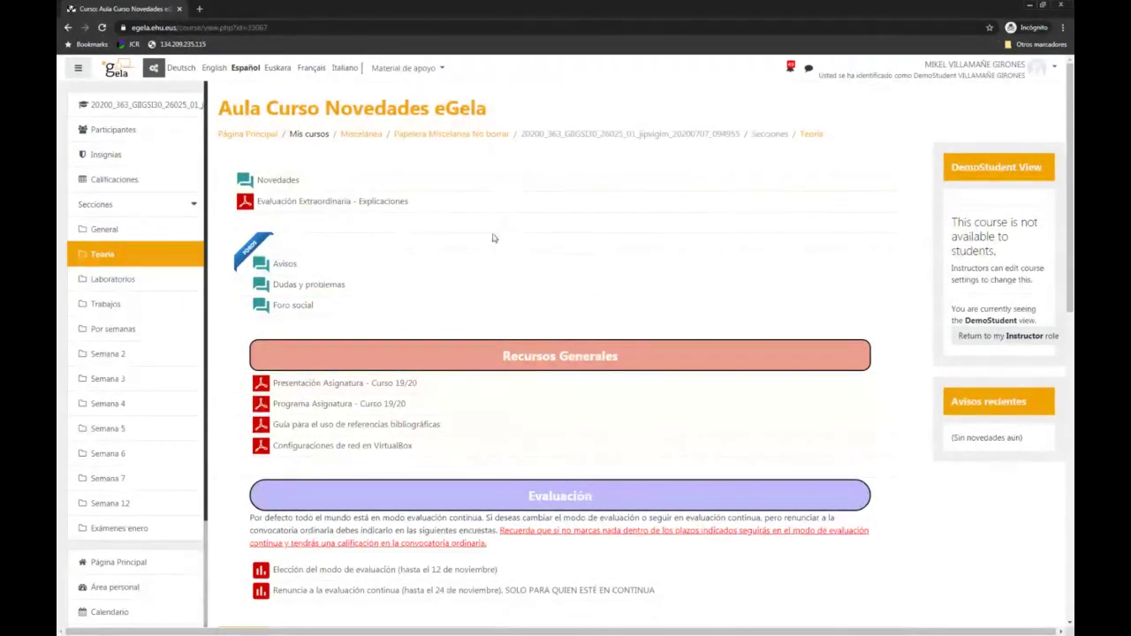
scroll(430, 378, down, 3)
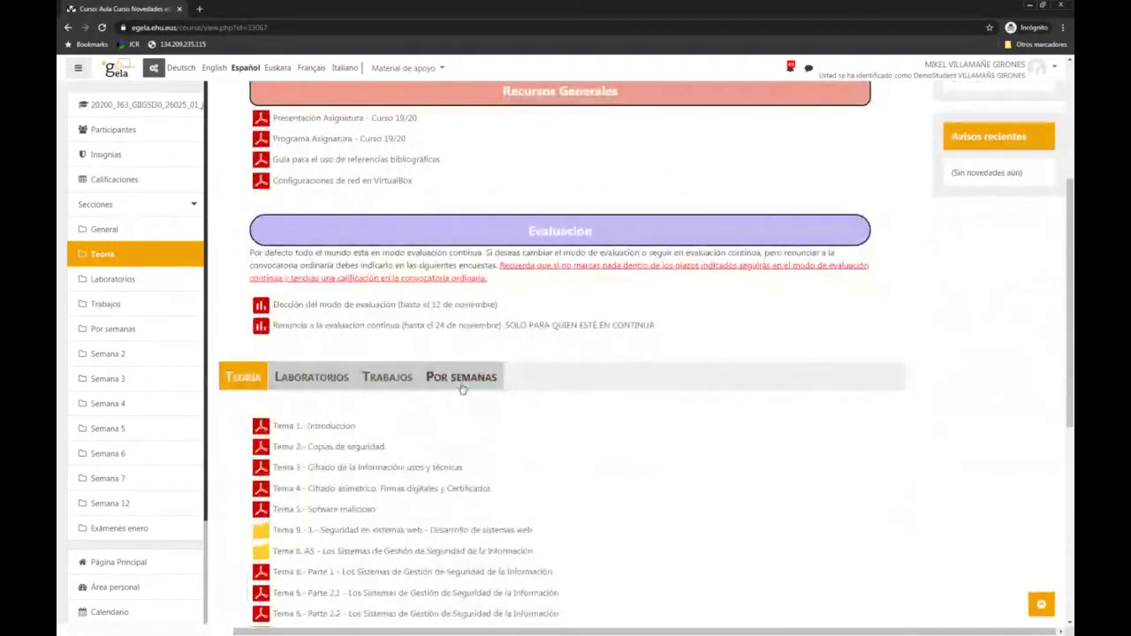
scroll(462, 386, up, 3)
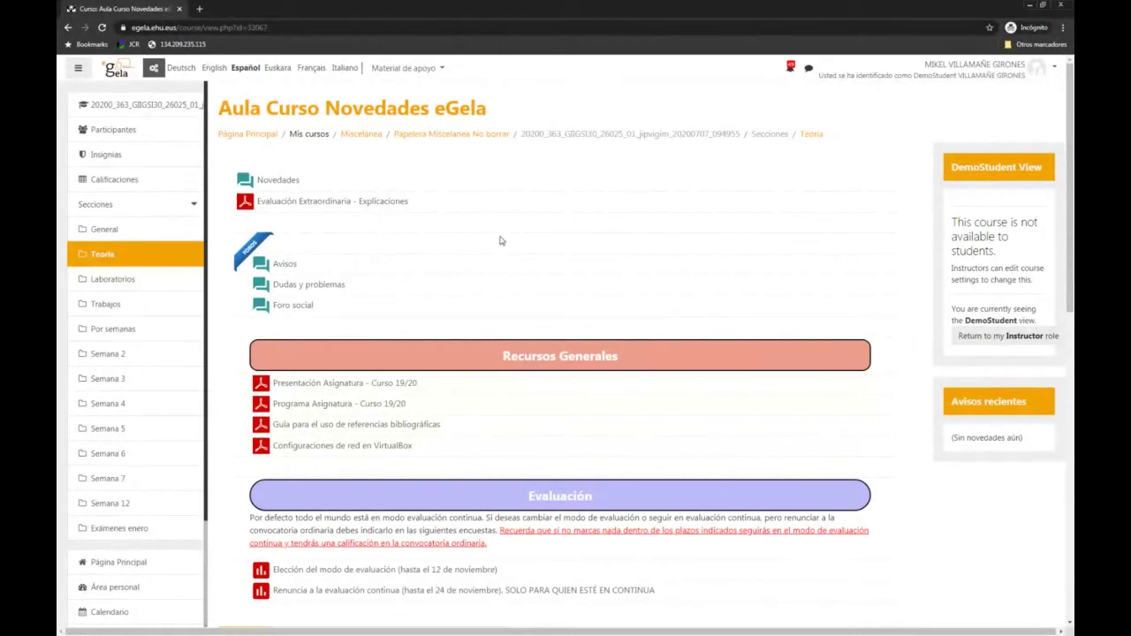
Return to the instructor role and log in with the saved username and the account password
click(1010, 336)
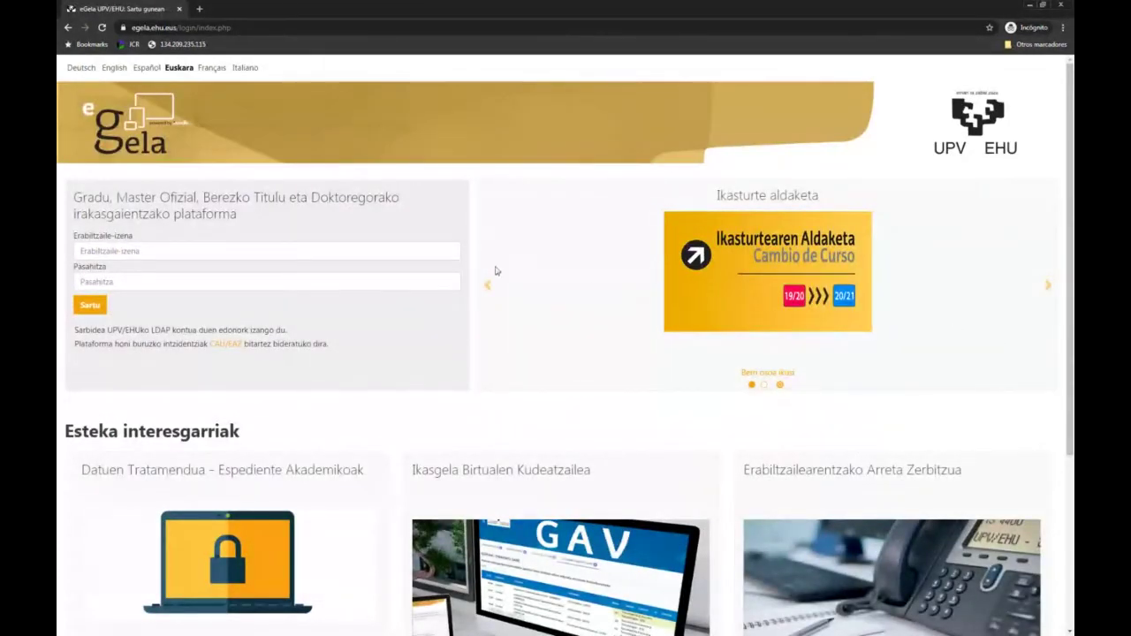
click(380, 251)
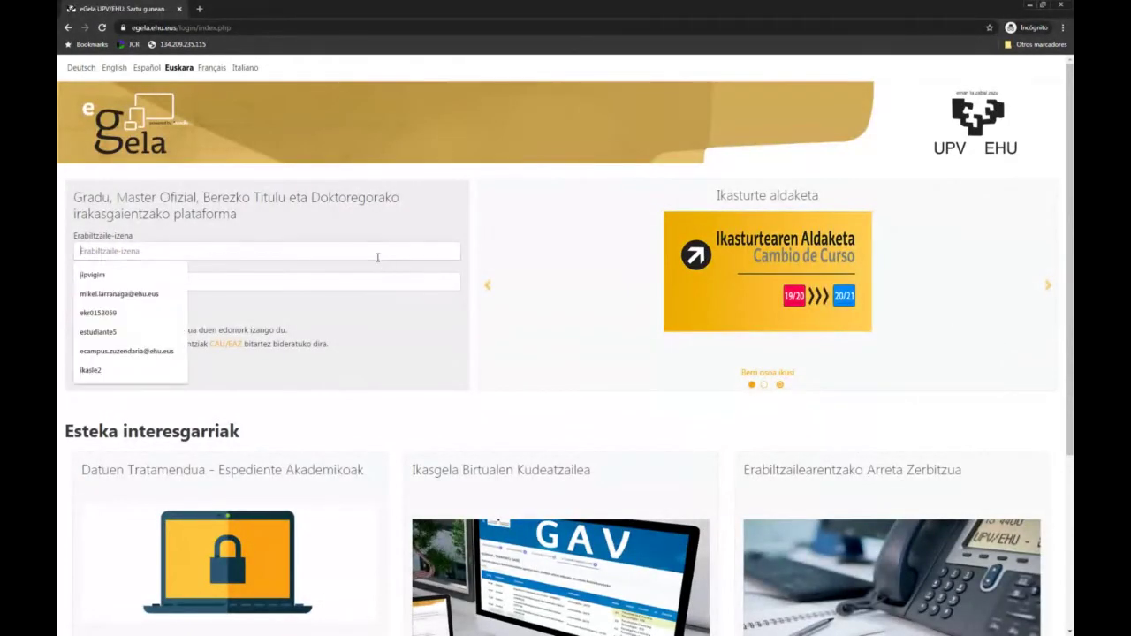
click(141, 274)
click(178, 280)
text(••)
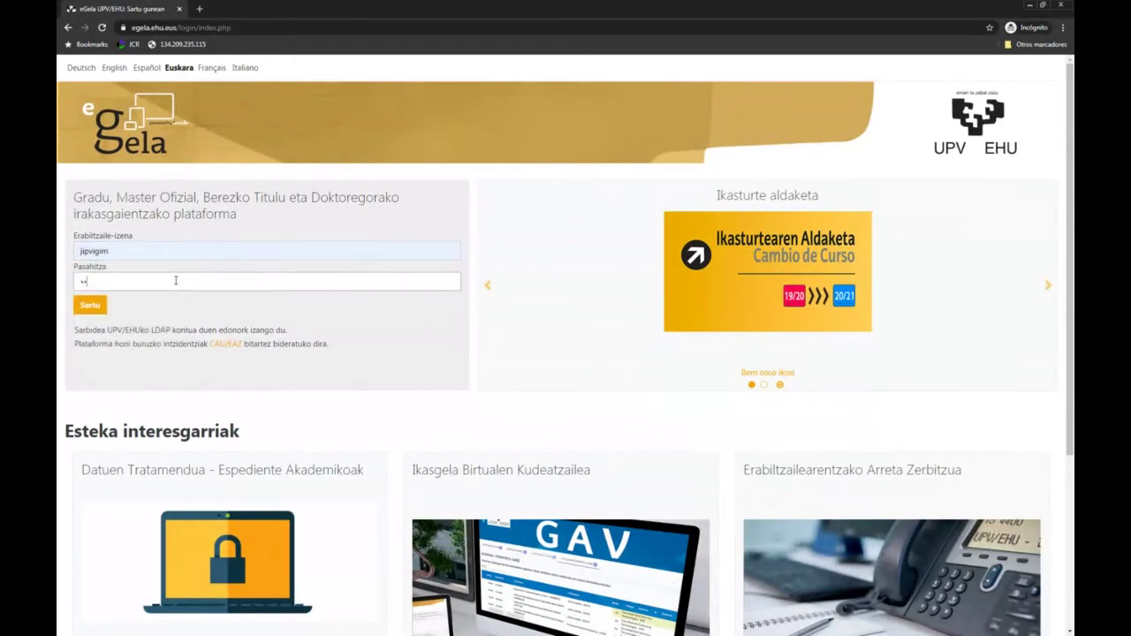
text(••••••••)
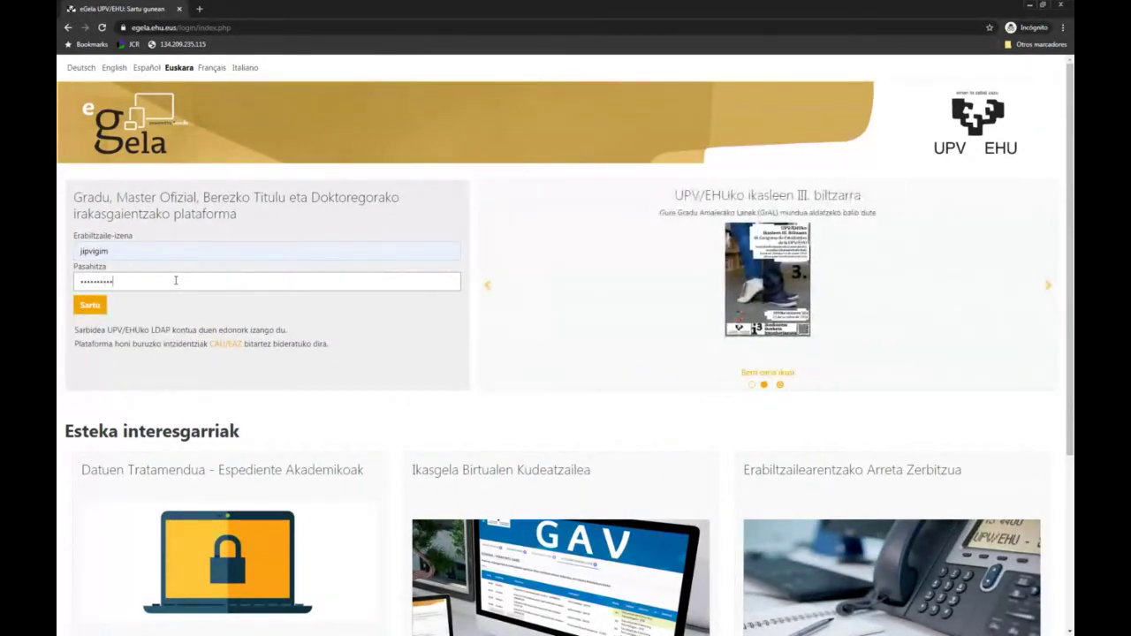
key(Return)
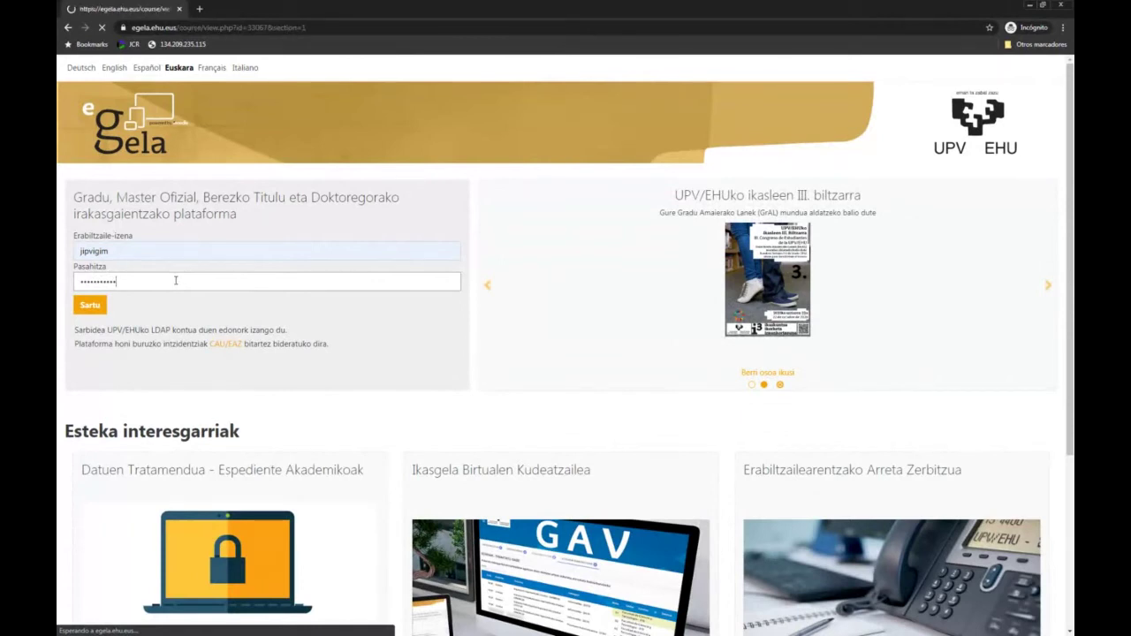
scroll(425, 243, down, 1)
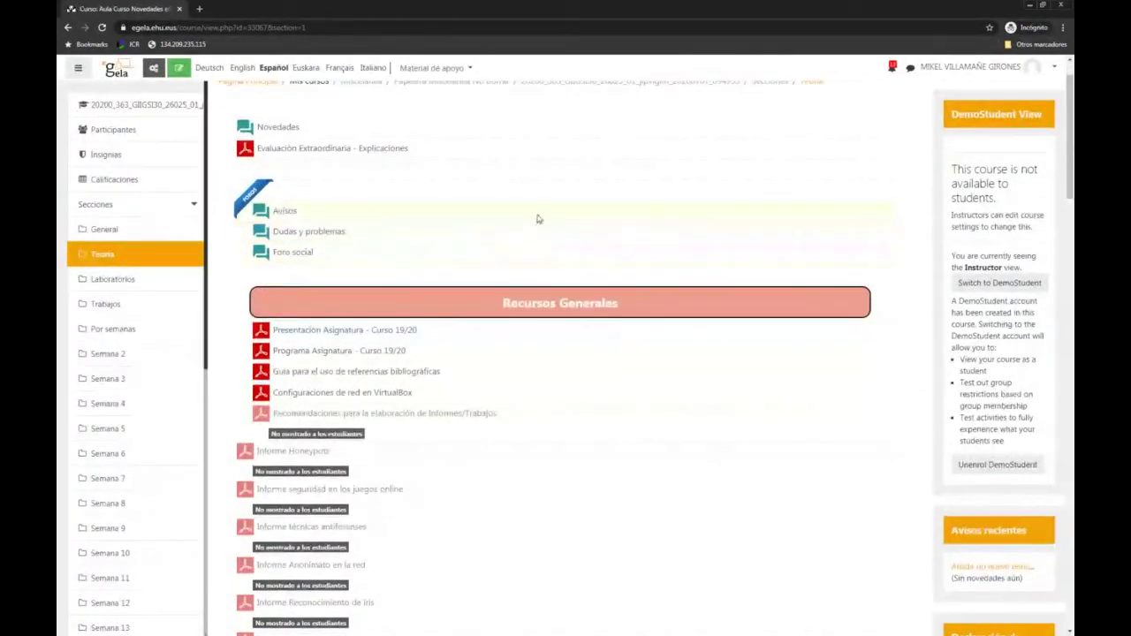
Scroll the instructor-view Teoría section, where several Recursos Generales reports are hidden from students
scroll(326, 232, up, 1)
scroll(331, 301, down, 1)
scroll(331, 302, down, 1)
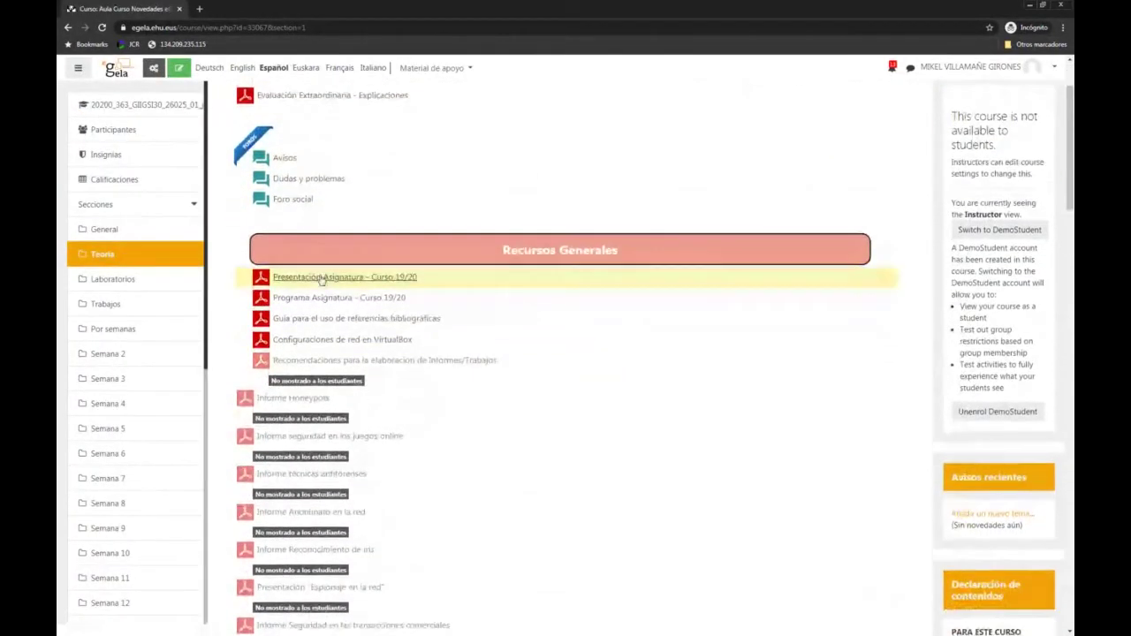
scroll(329, 335, down, 2)
scroll(424, 451, up, 3)
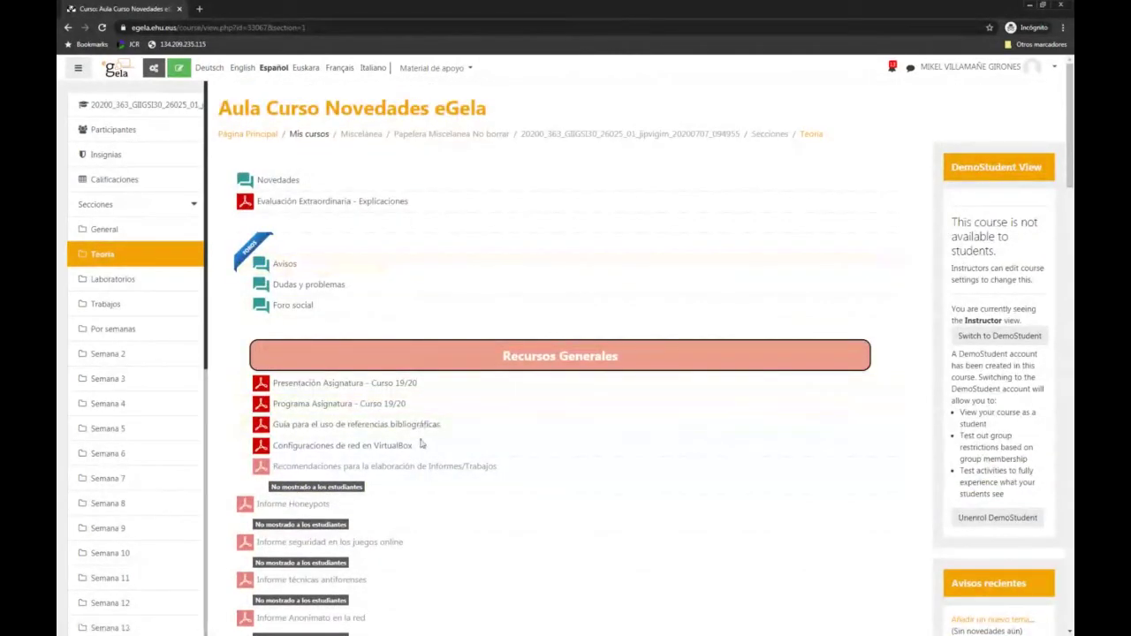
scroll(433, 311, down, 4)
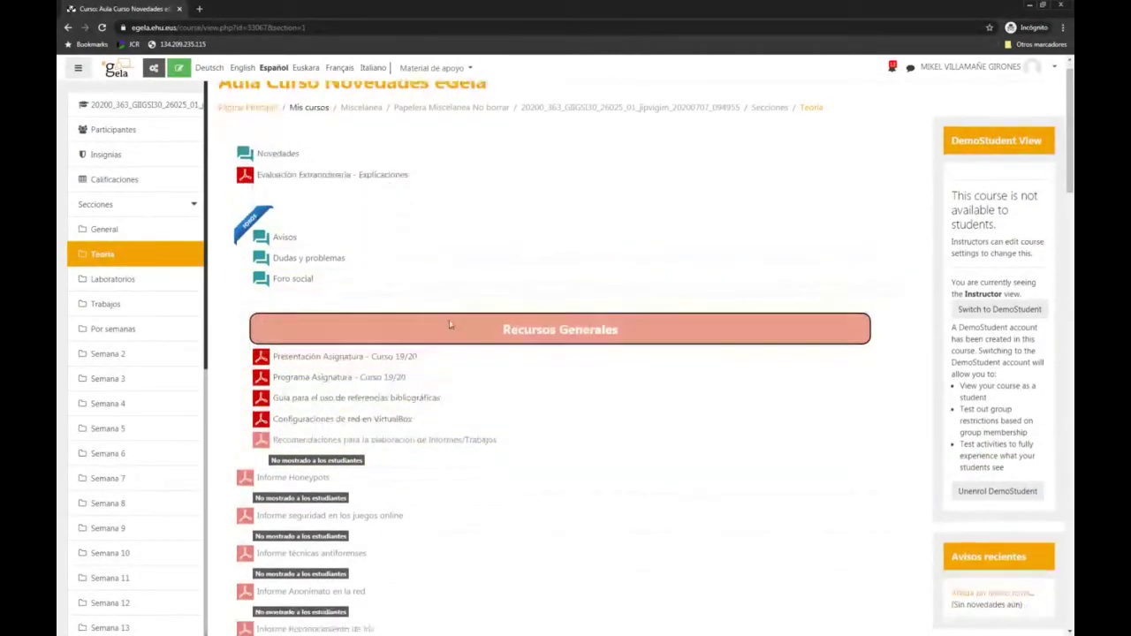
scroll(447, 323, up, 4)
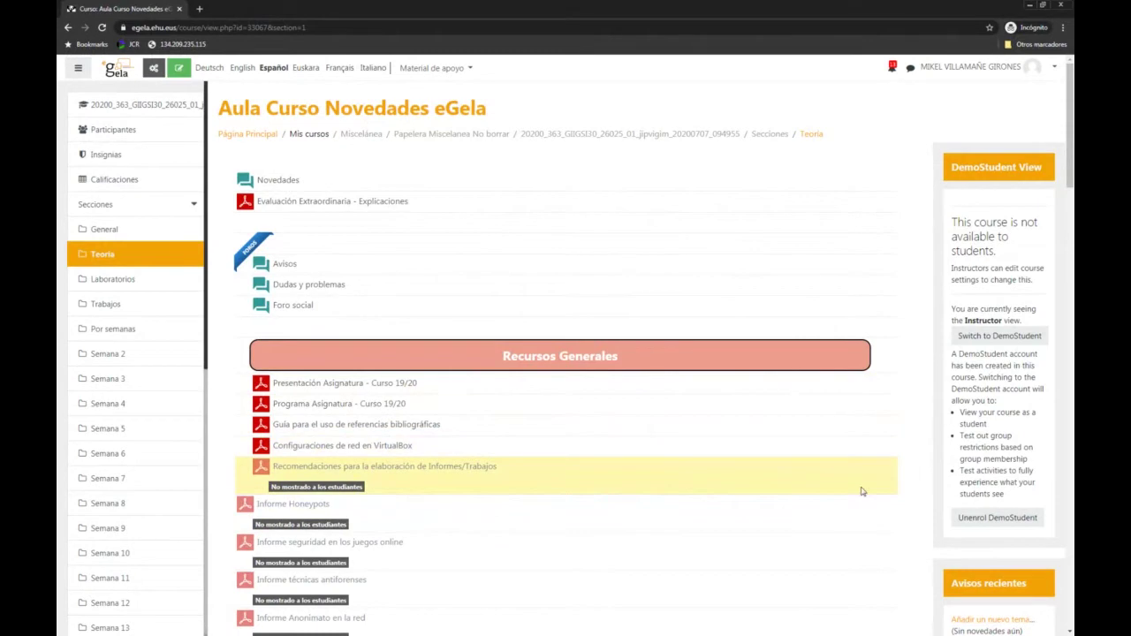
Unenrol DemoStudent and confirm, then view Participantes showing only the instructor with Docente, Gestor roles
click(1012, 522)
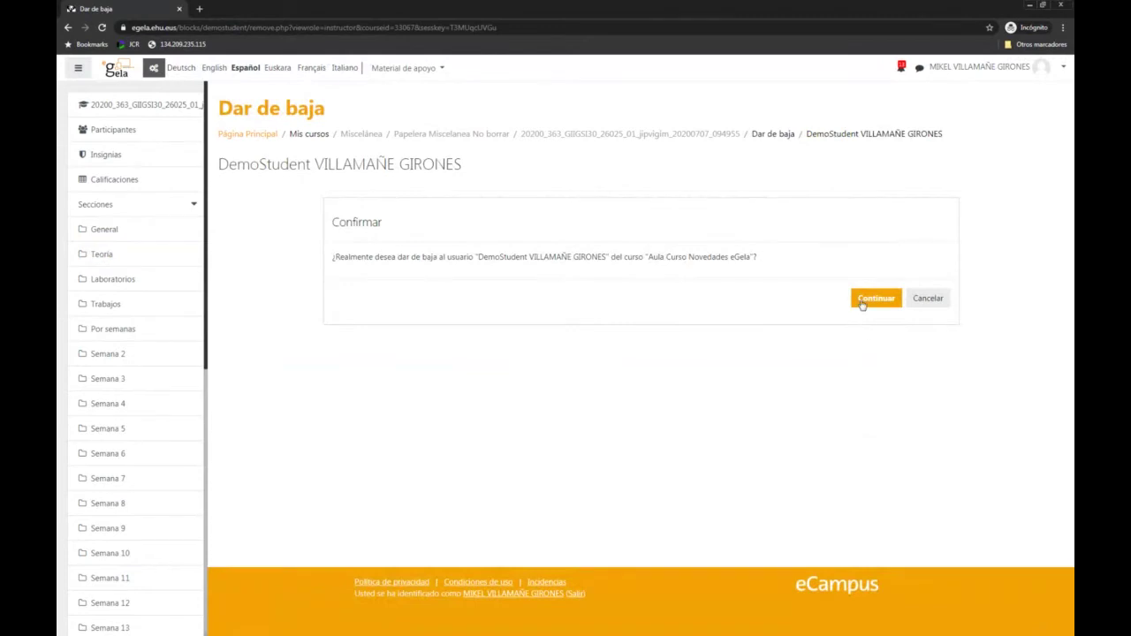
click(863, 301)
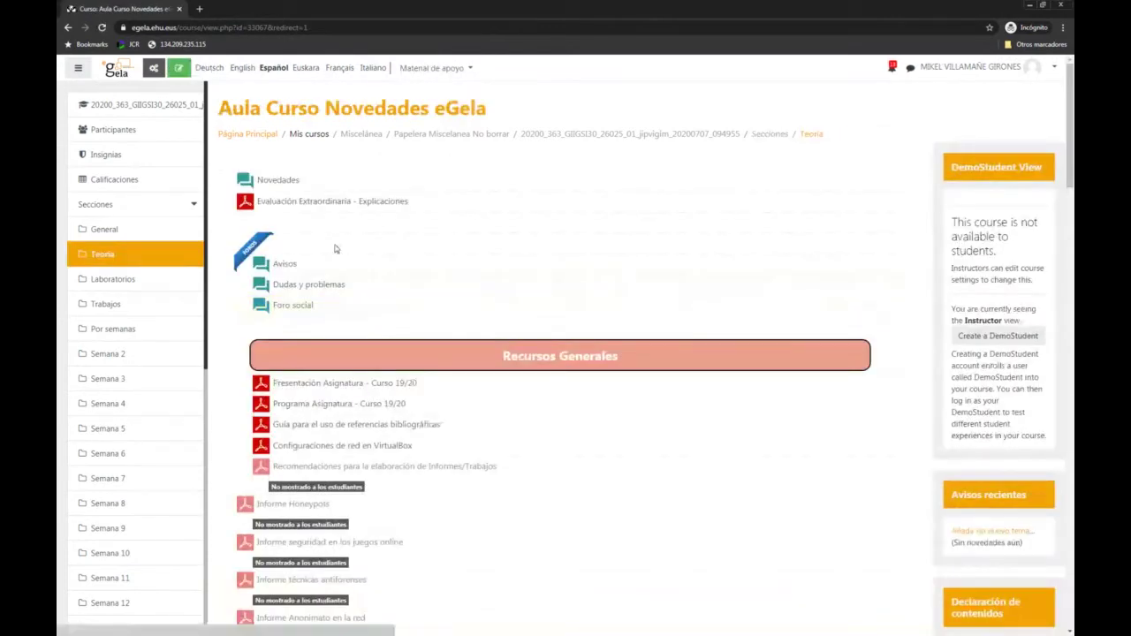
click(106, 130)
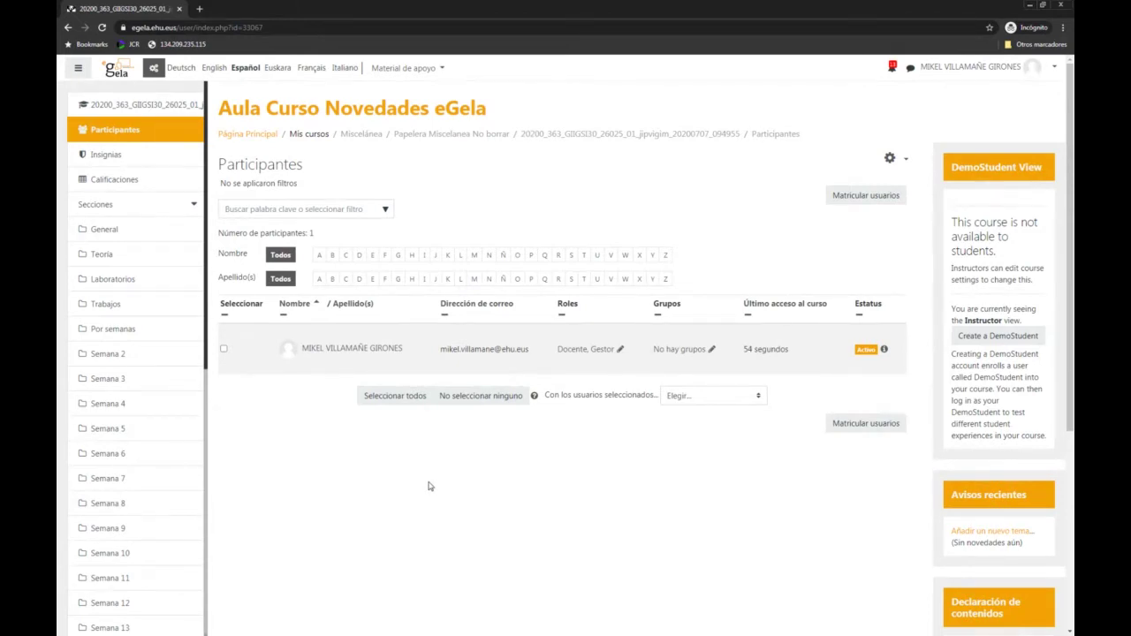
Create a new DemoStudent from the DemoStudent View block and confirm Participantes lists 2 users
click(988, 337)
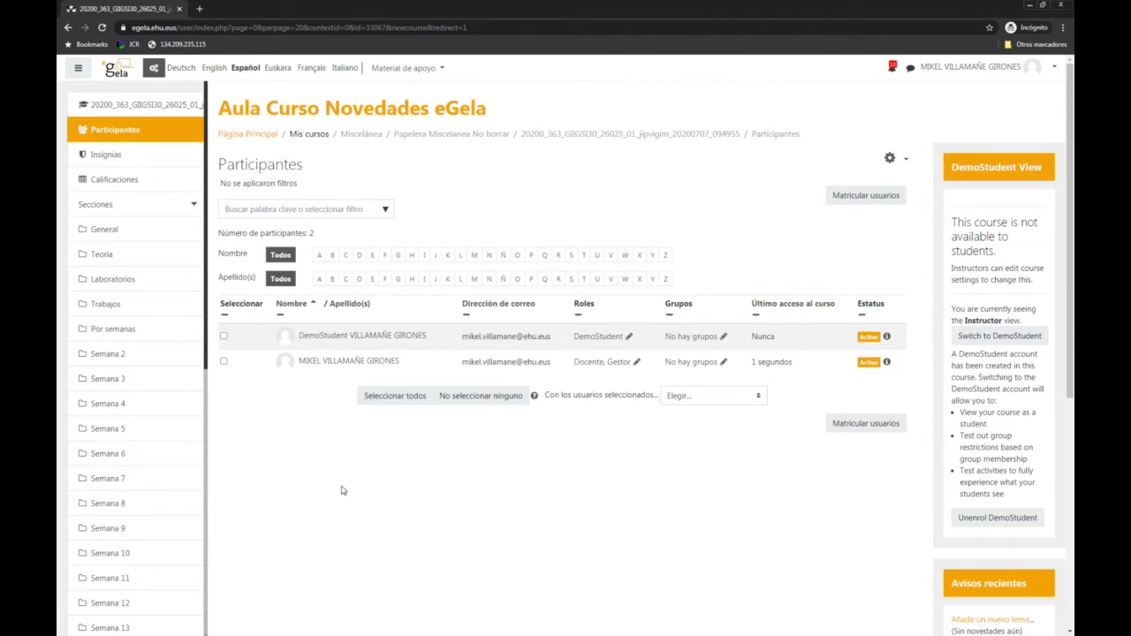
scroll(350, 490, down, 2)
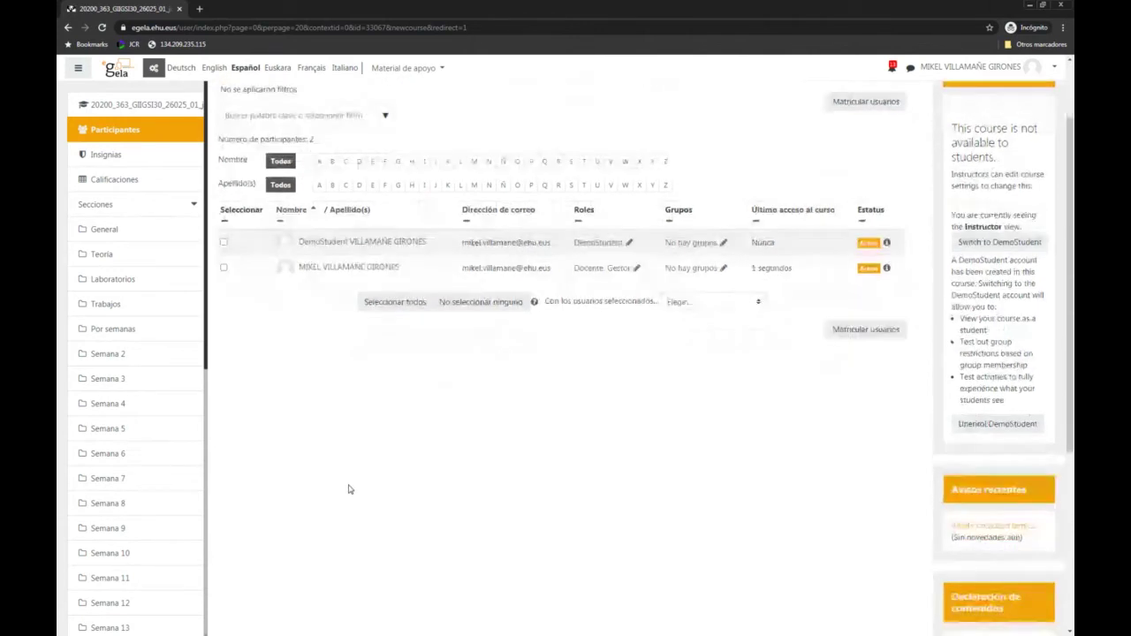
scroll(349, 490, up, 2)
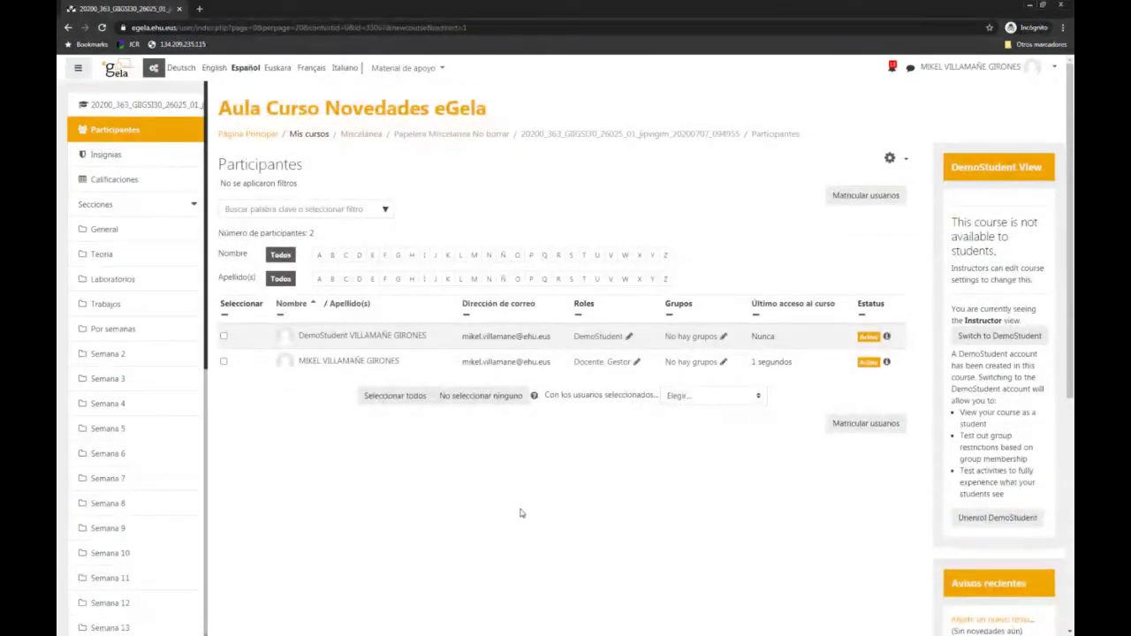
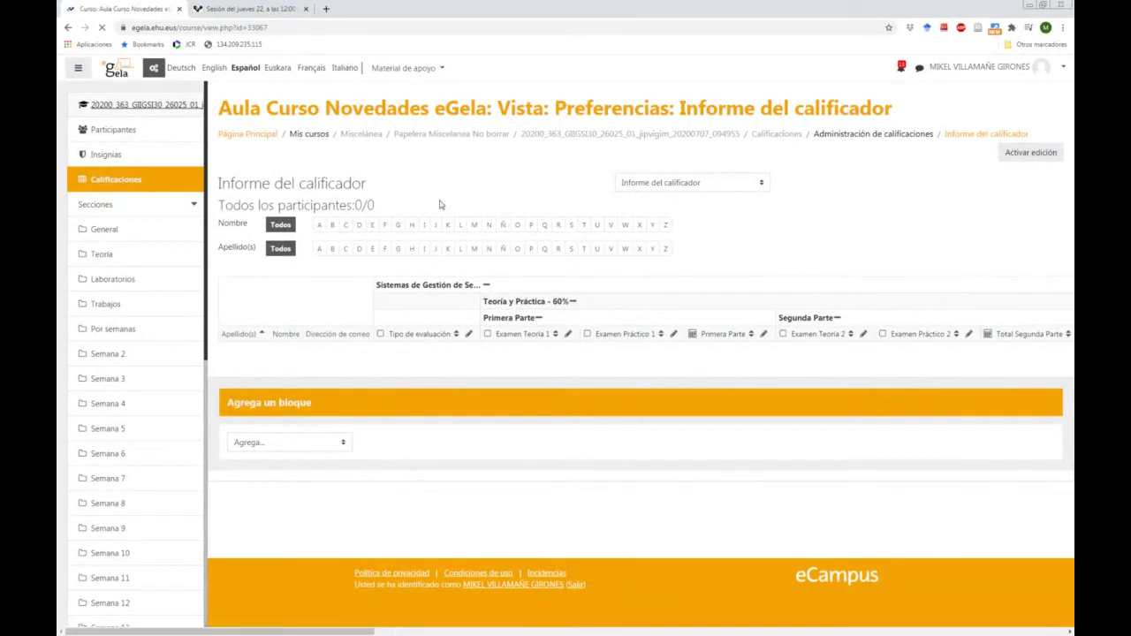
Add a new 'Contenido interactivo' (H5P) activity to the course
scroll(565, 229, down, 3)
scroll(606, 248, down, 15)
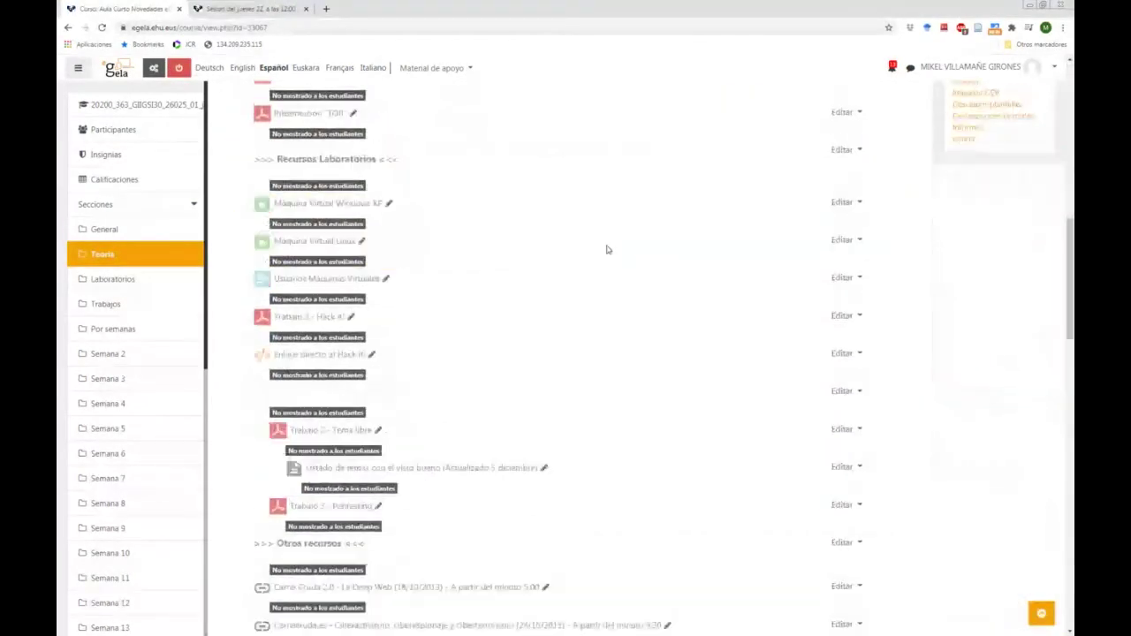
scroll(748, 386, down, 2)
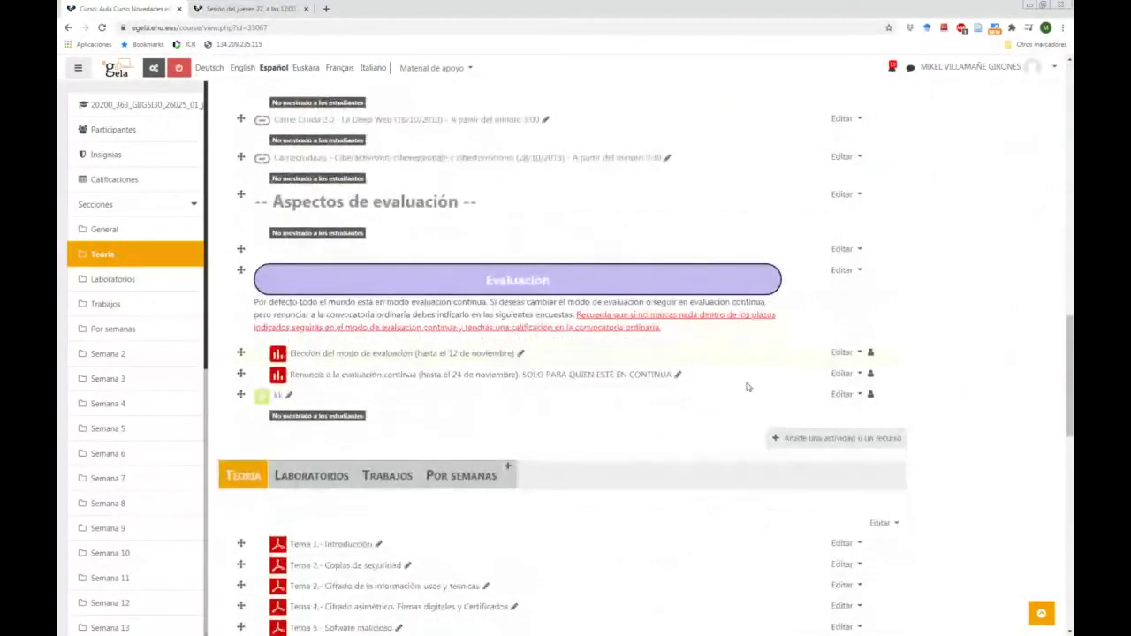
click(788, 335)
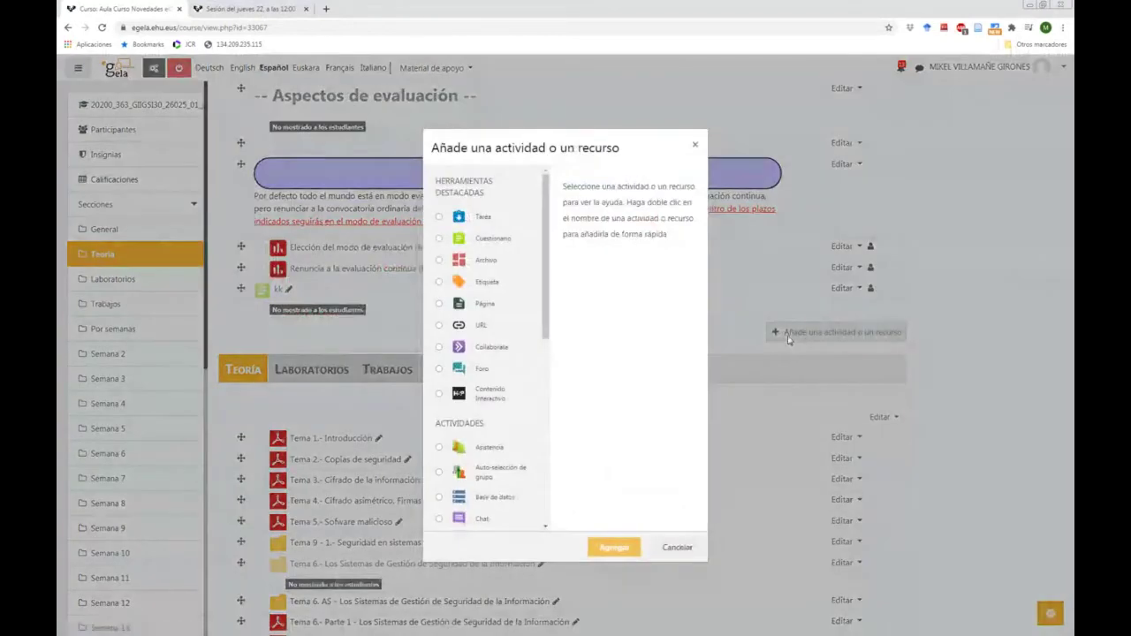
click(438, 396)
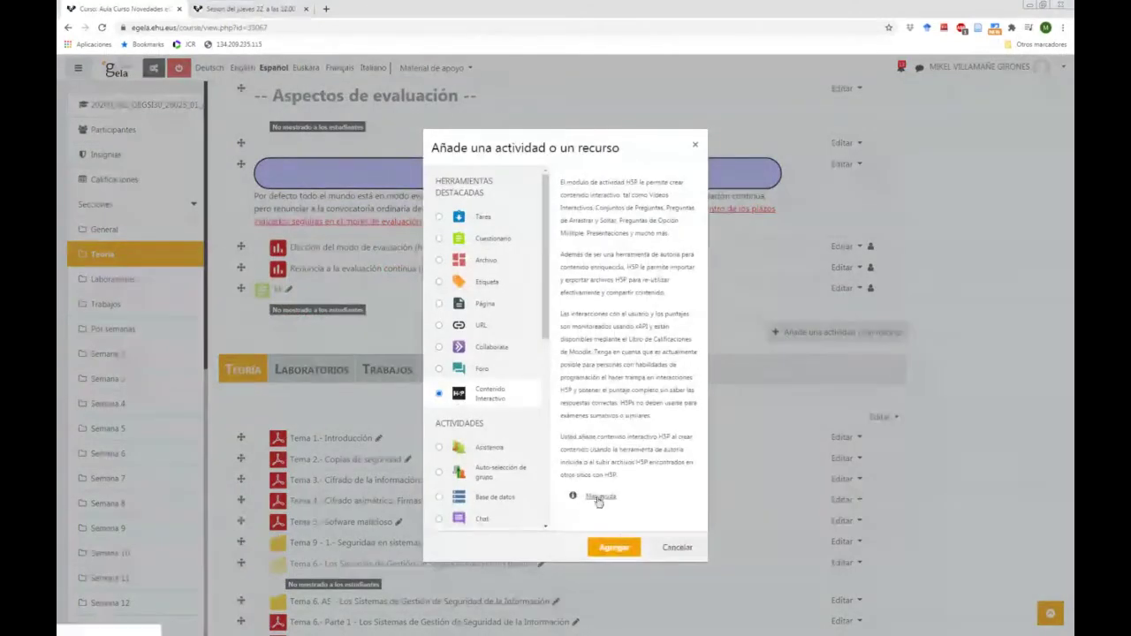
click(616, 547)
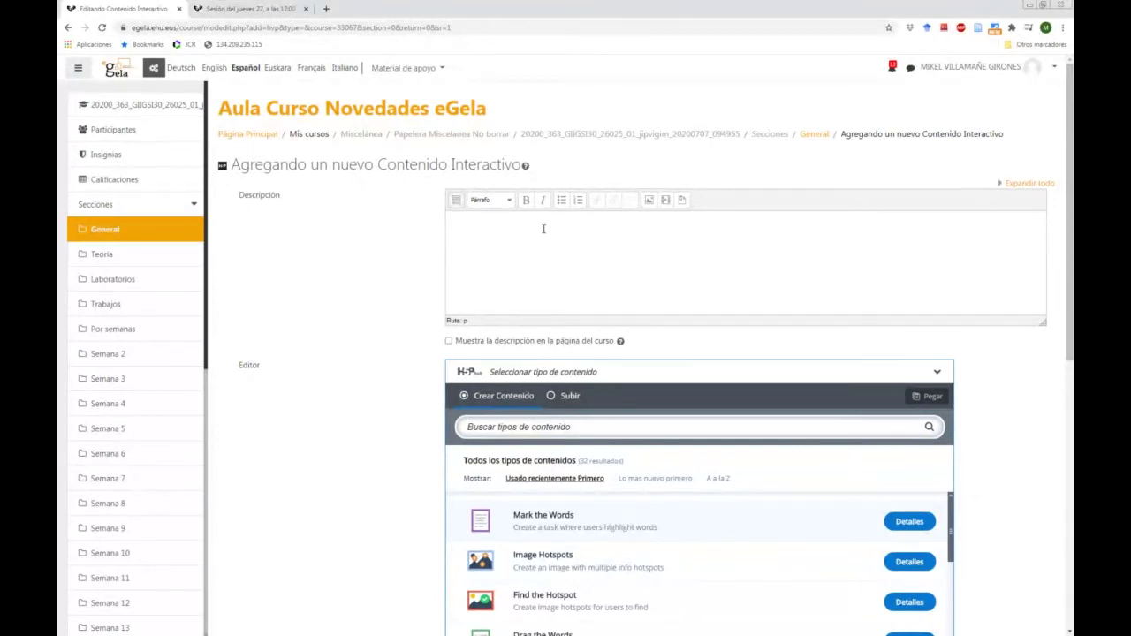
scroll(544, 225, down, 1)
click(545, 220)
scroll(566, 301, down, 1)
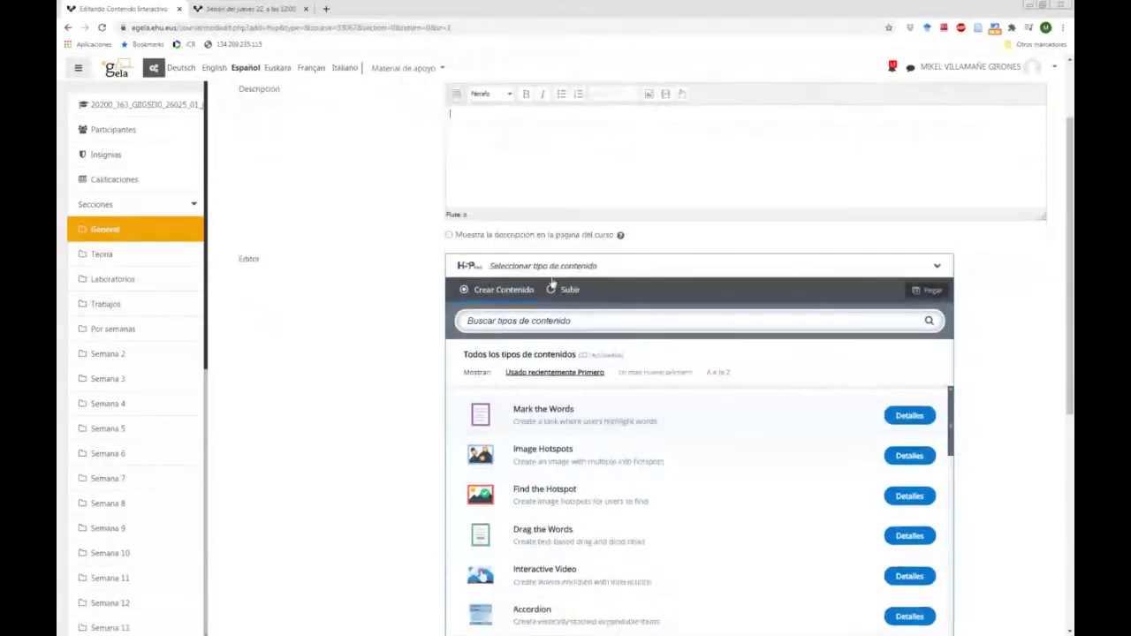
scroll(553, 281, down, 1)
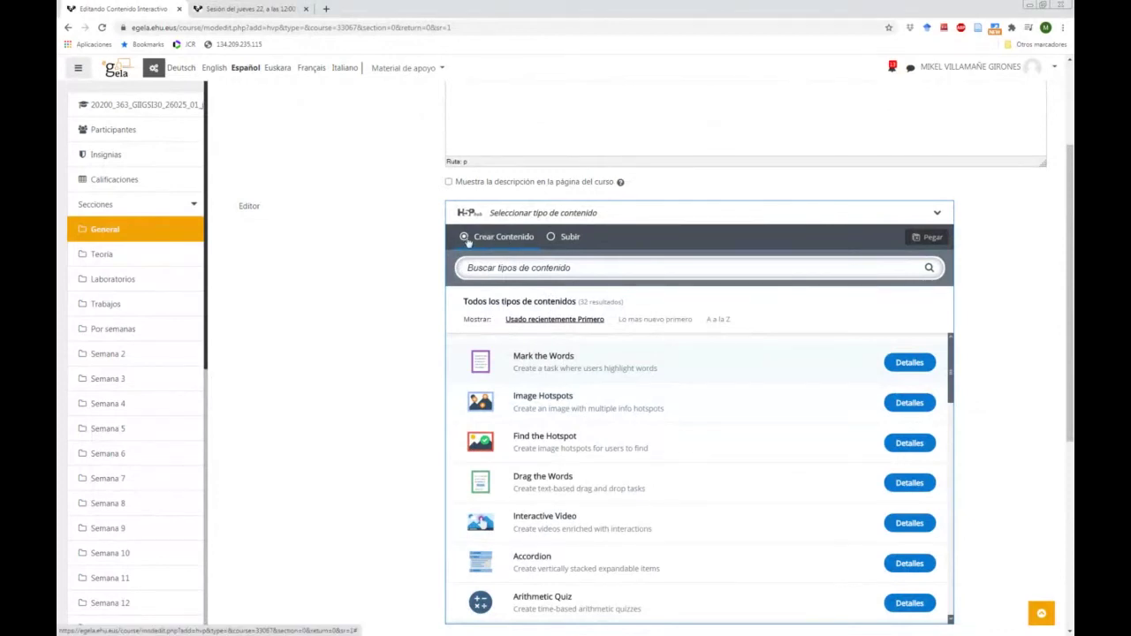
click(554, 239)
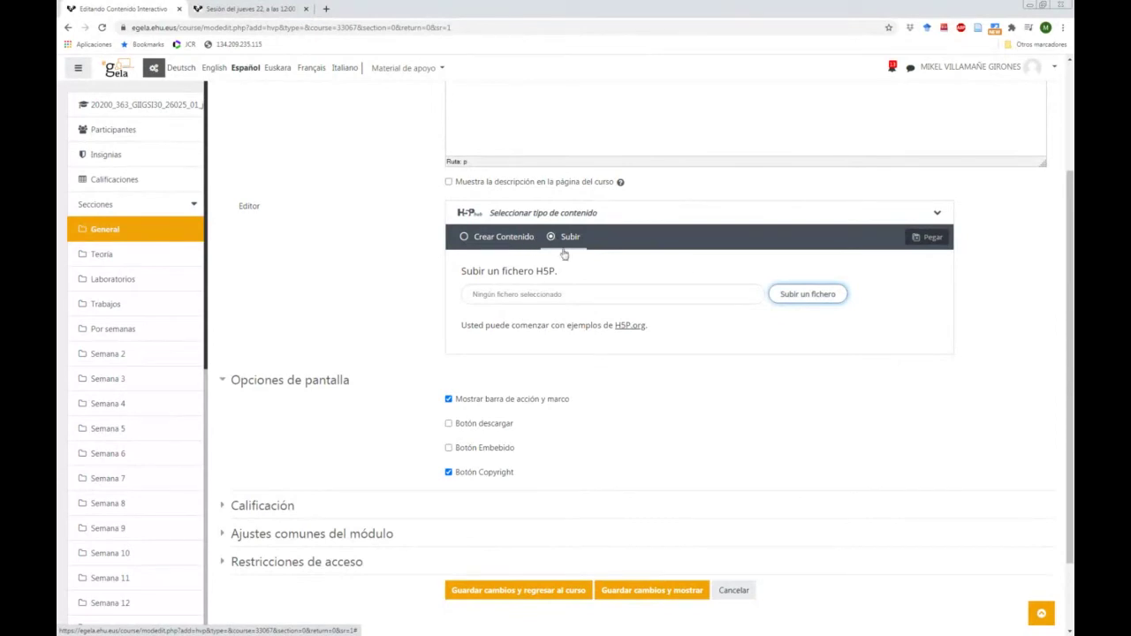
click(484, 240)
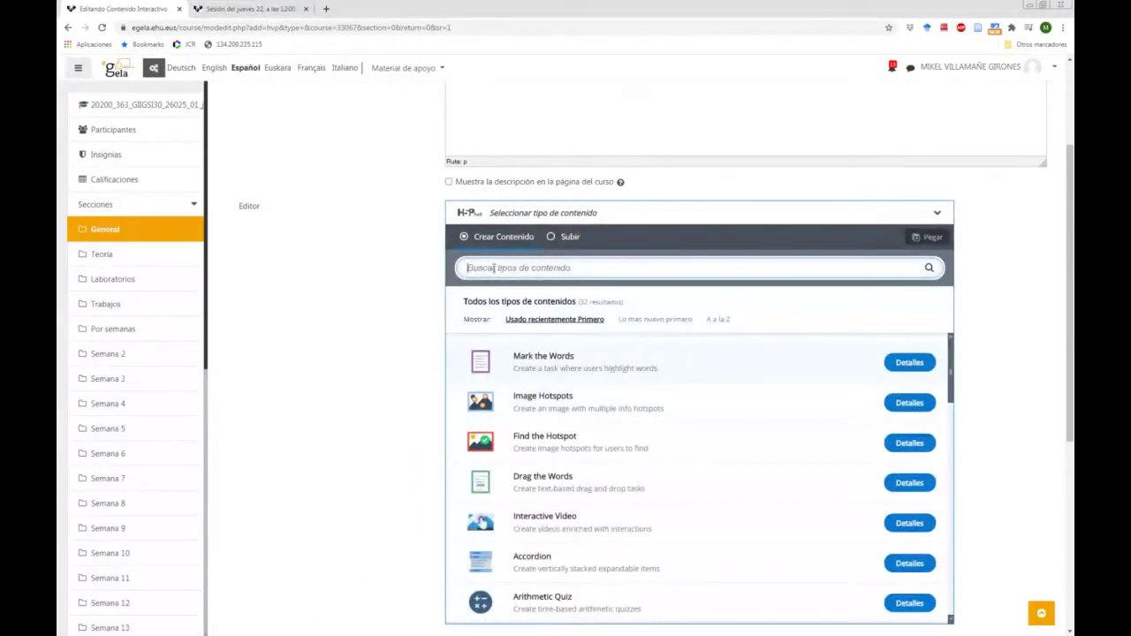
scroll(491, 263, down, 1)
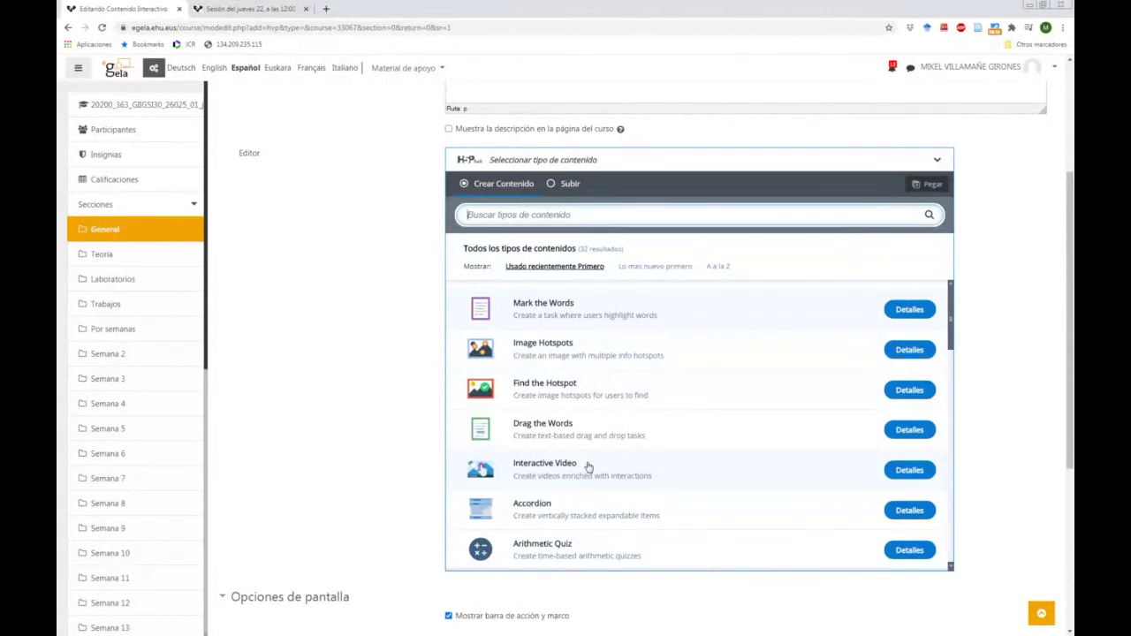
Choose Interactive Video as the H5P content type and dismiss the editor's introductory tour
click(534, 472)
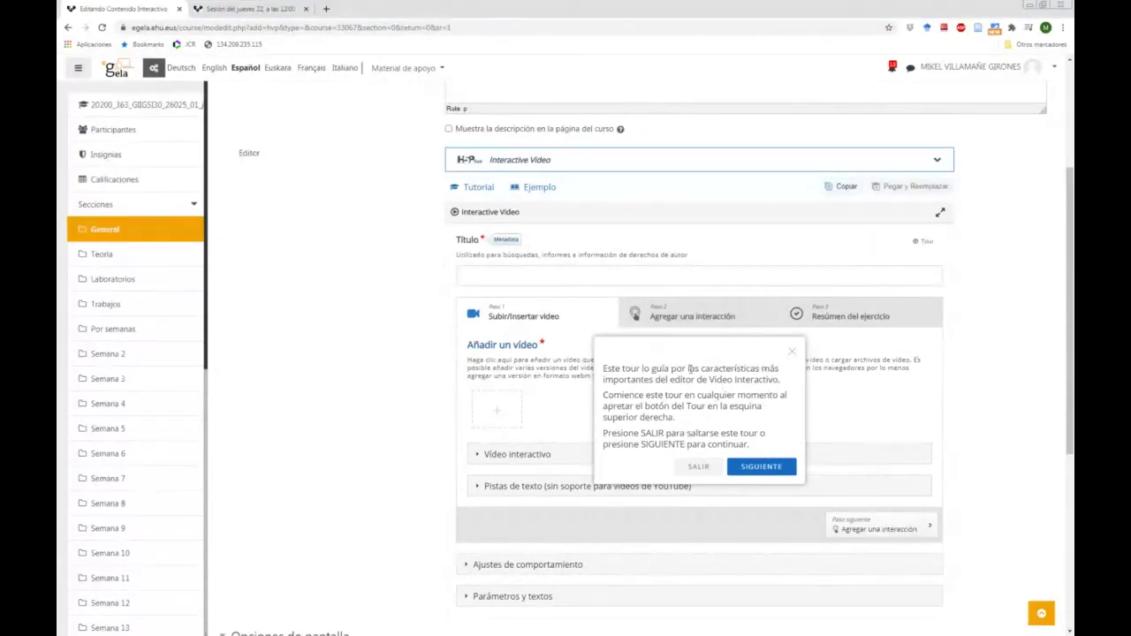
click(760, 464)
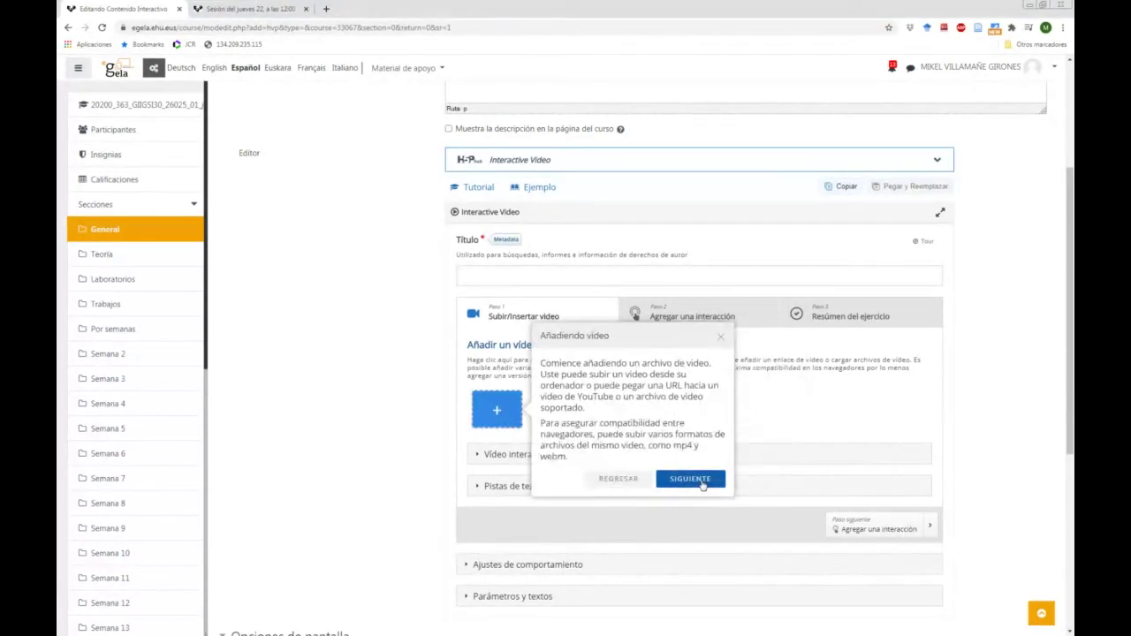
click(704, 481)
click(785, 437)
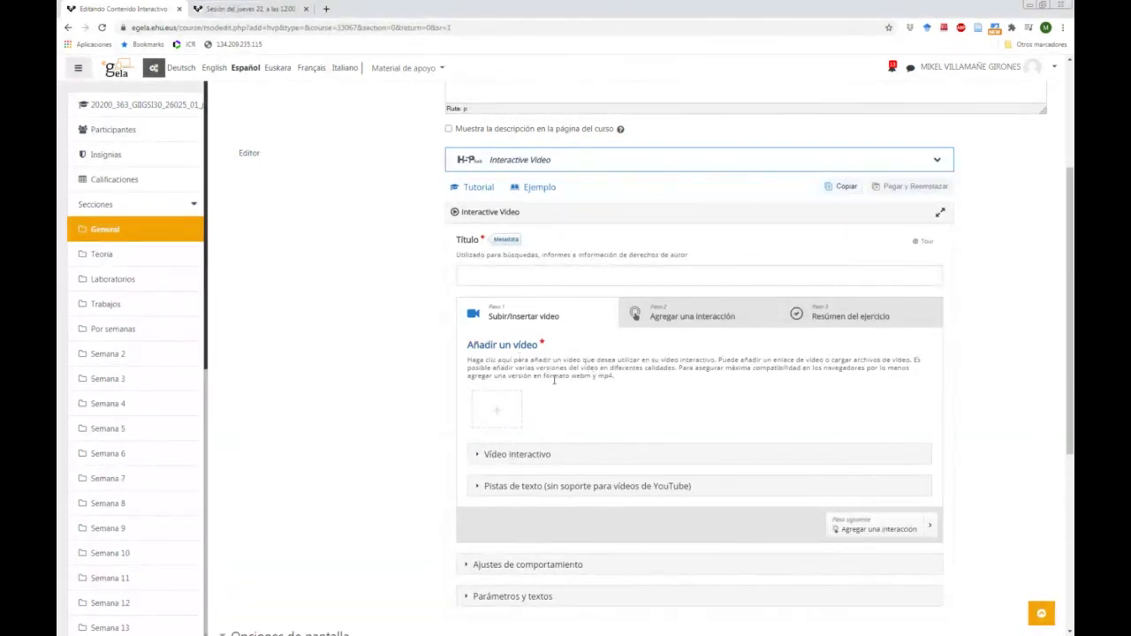
scroll(555, 388, down, 1)
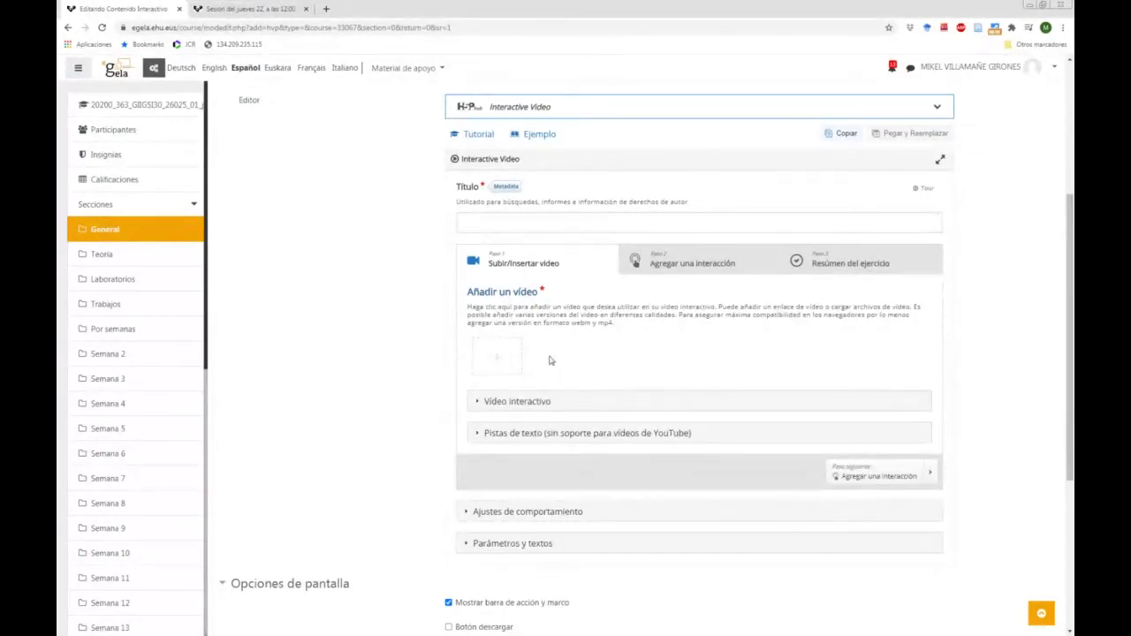
drag(583, 324, 625, 327)
click(627, 331)
Insert the YouTube video from its pasted link as the Interactive Video source
click(506, 361)
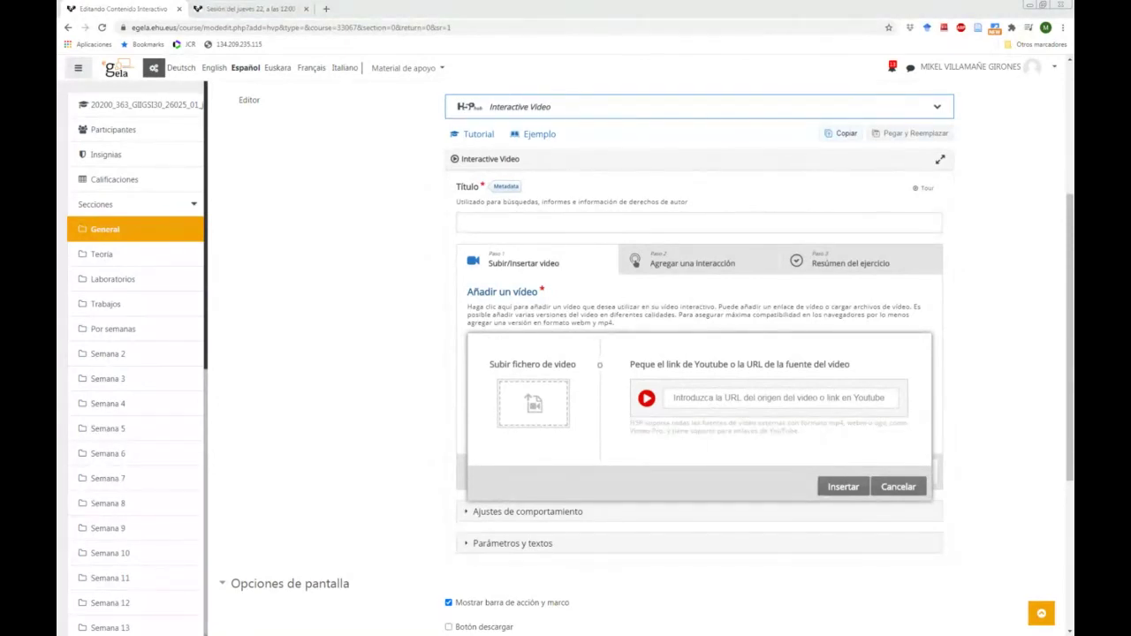
click(772, 400)
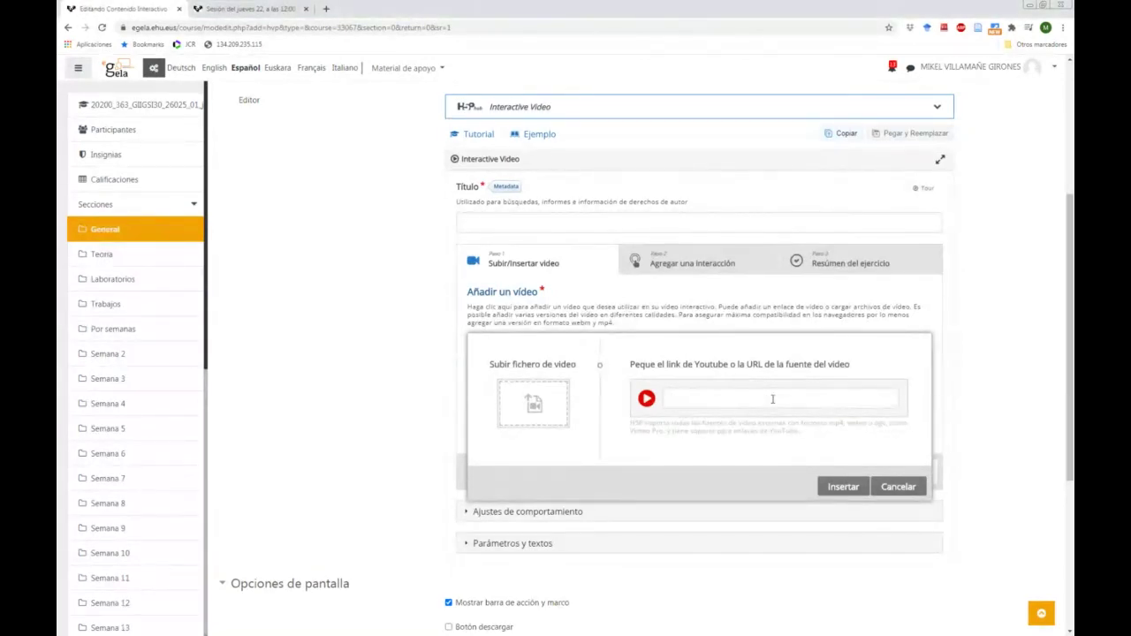
text(https://www.youtube.com/watch?v=Hff7GkPg3DA)
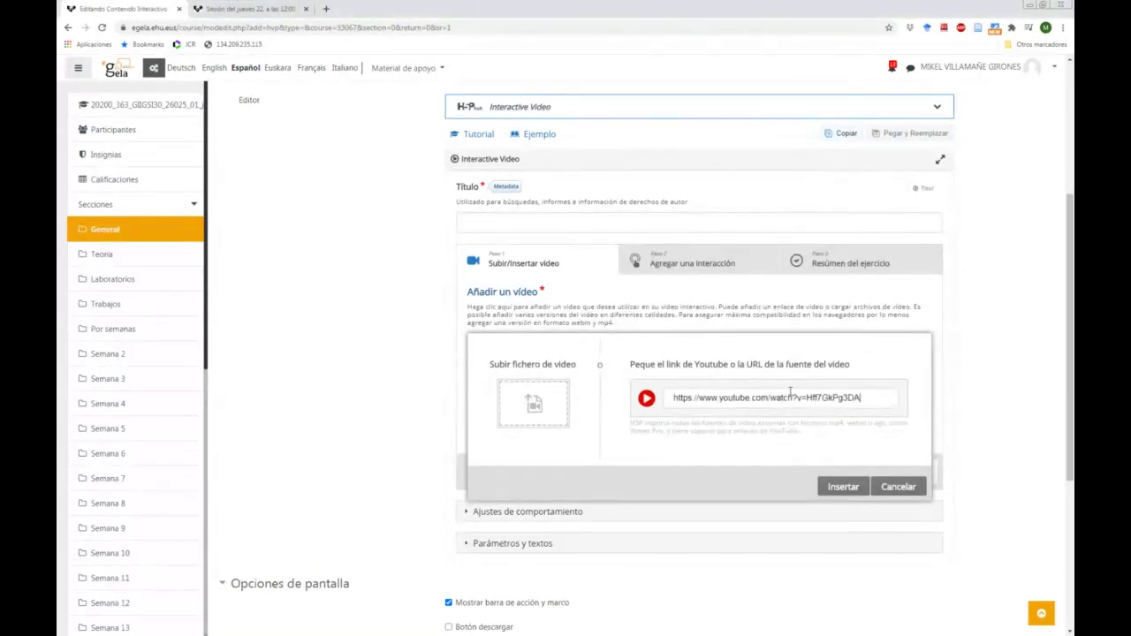
click(844, 487)
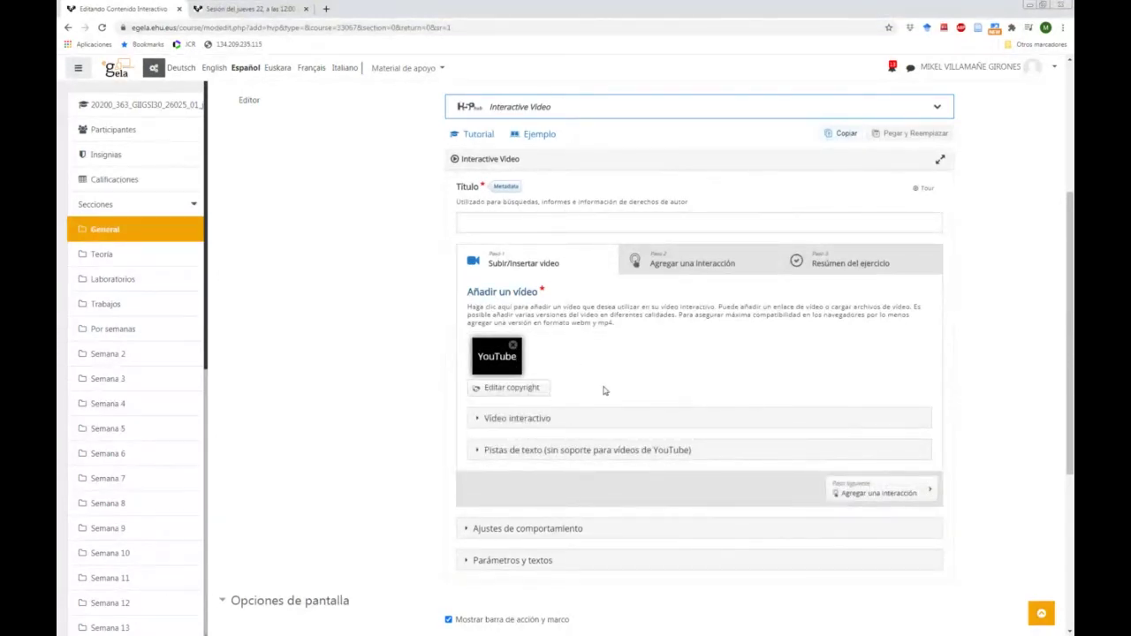
Go to the 'Agregar una interacción' step and dismiss its tour
click(701, 271)
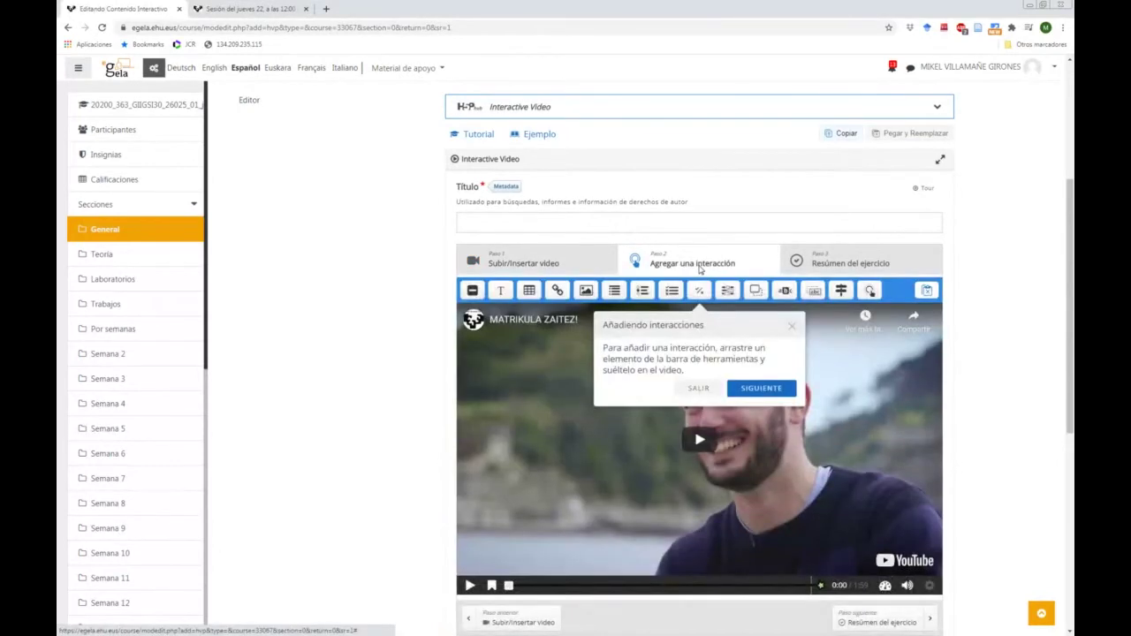
click(762, 392)
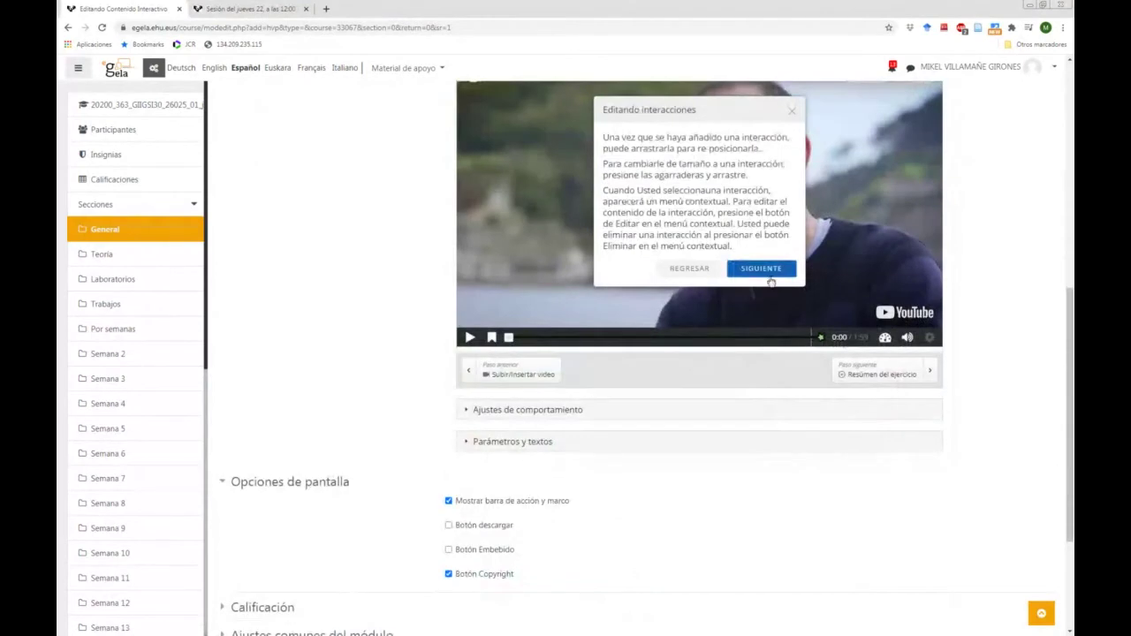
click(771, 281)
click(676, 173)
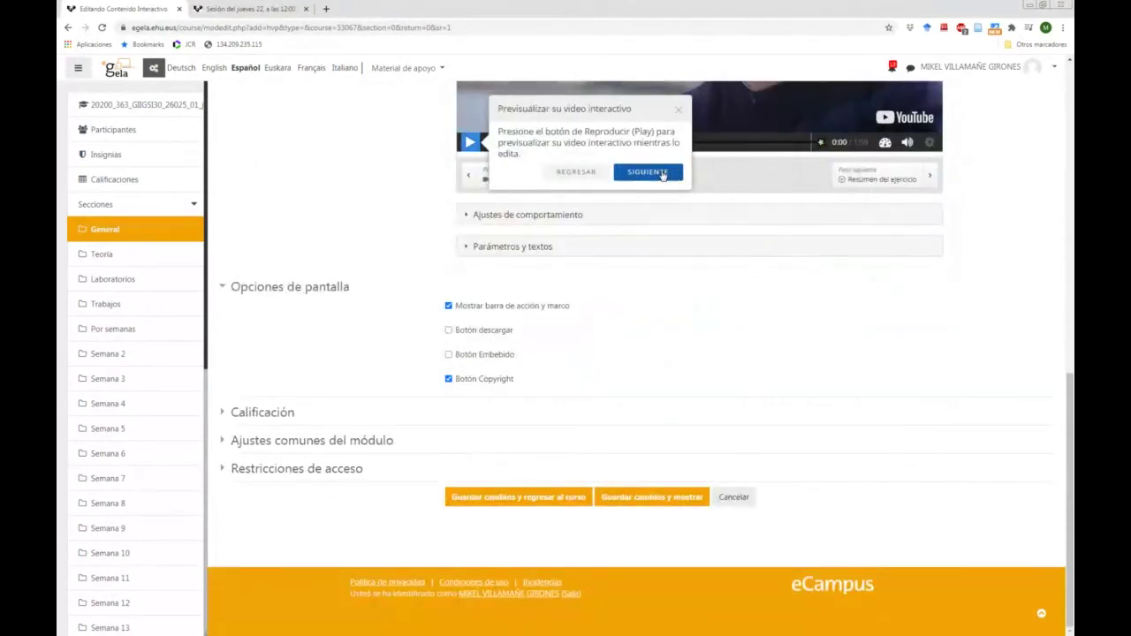
click(663, 174)
click(781, 220)
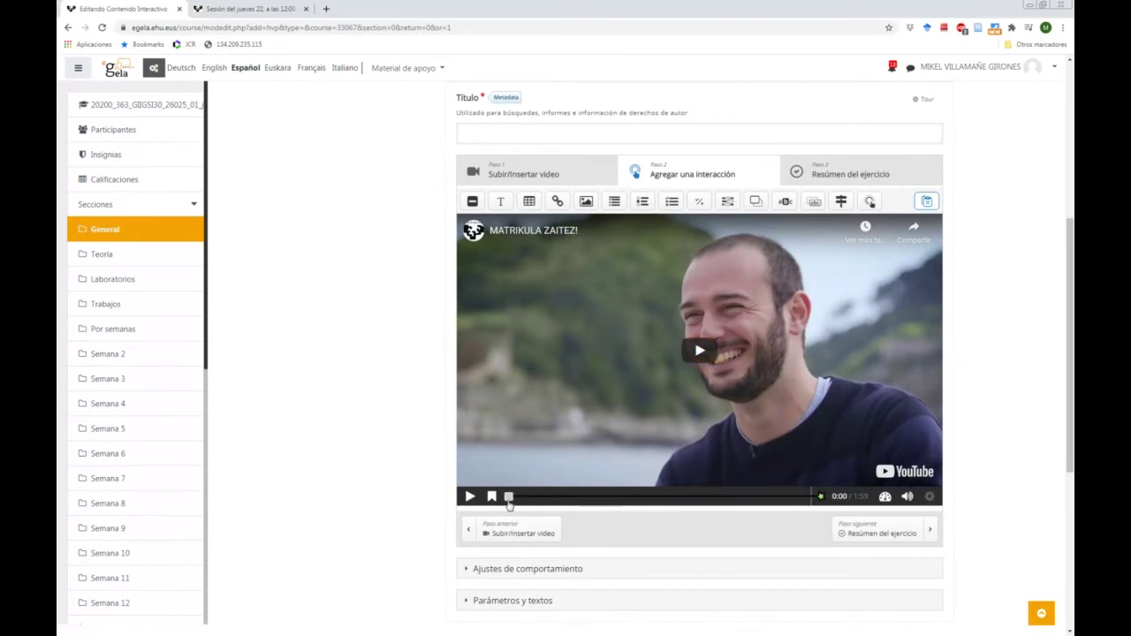
Play the video muted, skip ahead, and pause it at 0:45
click(470, 496)
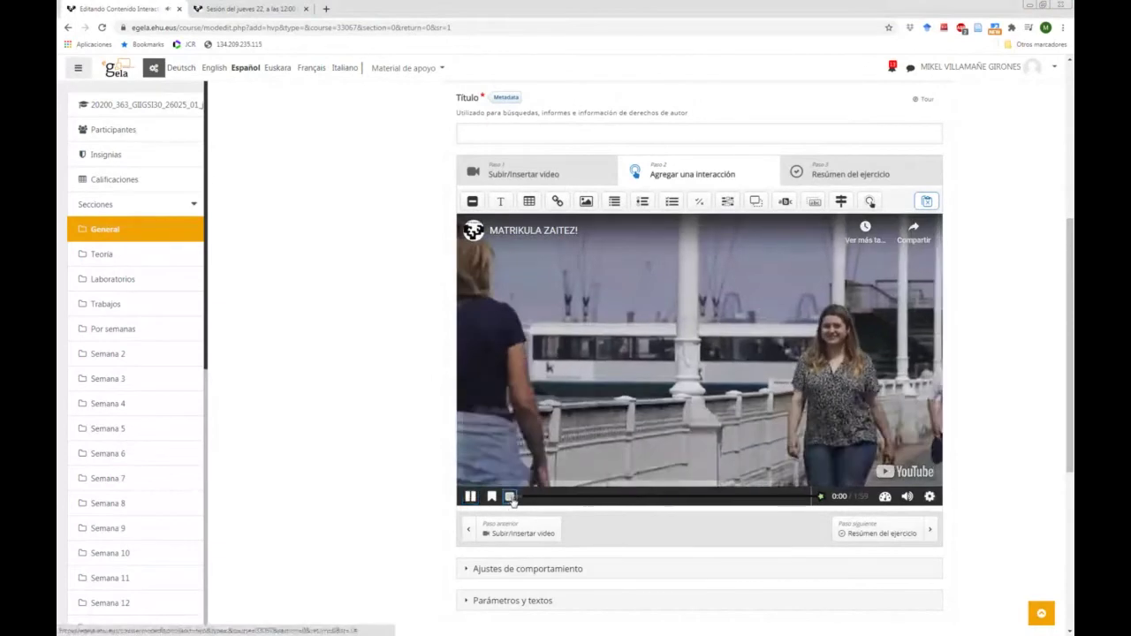
click(907, 496)
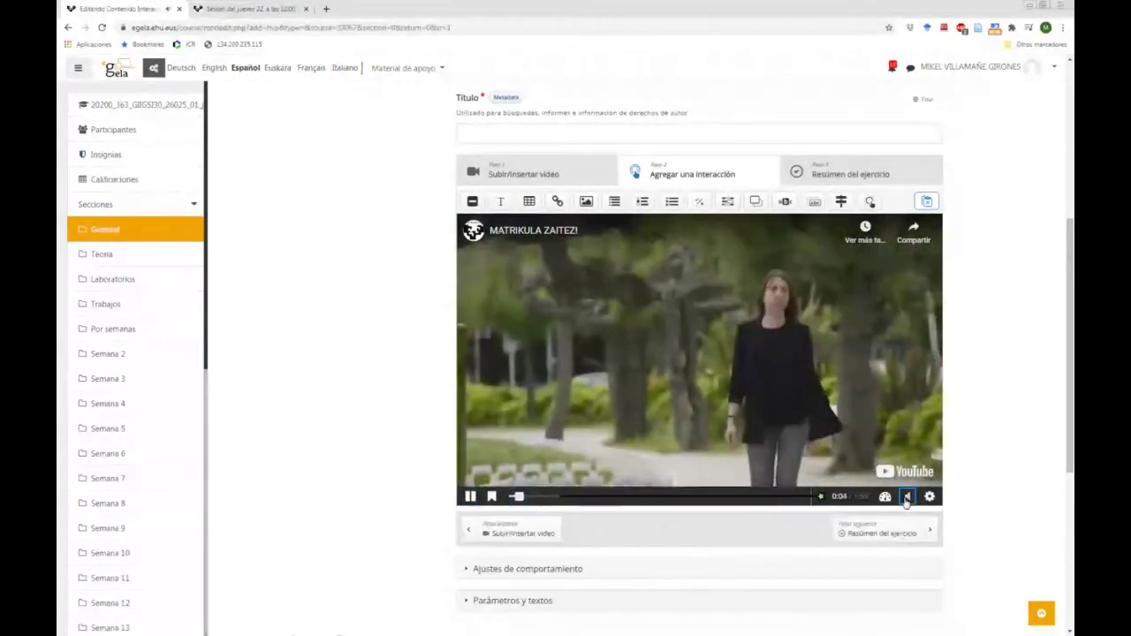
drag(526, 503, 623, 501)
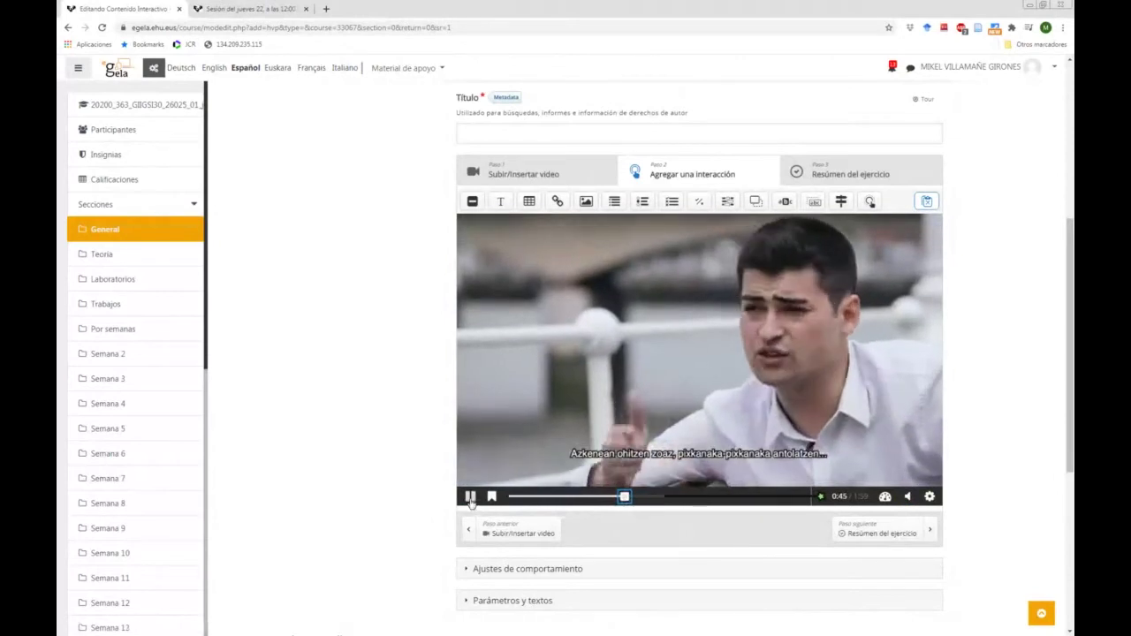
click(725, 460)
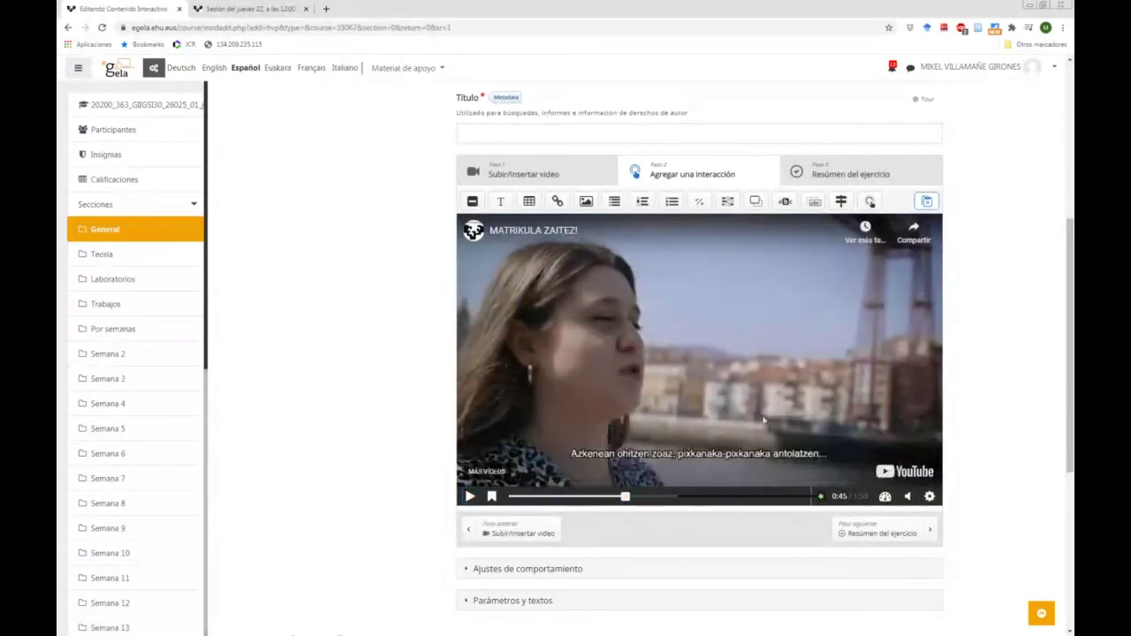
Add a Single Choice Set at 0:45, shown as Cartel, titled 'Pregunta sobre el vídeo'
click(642, 202)
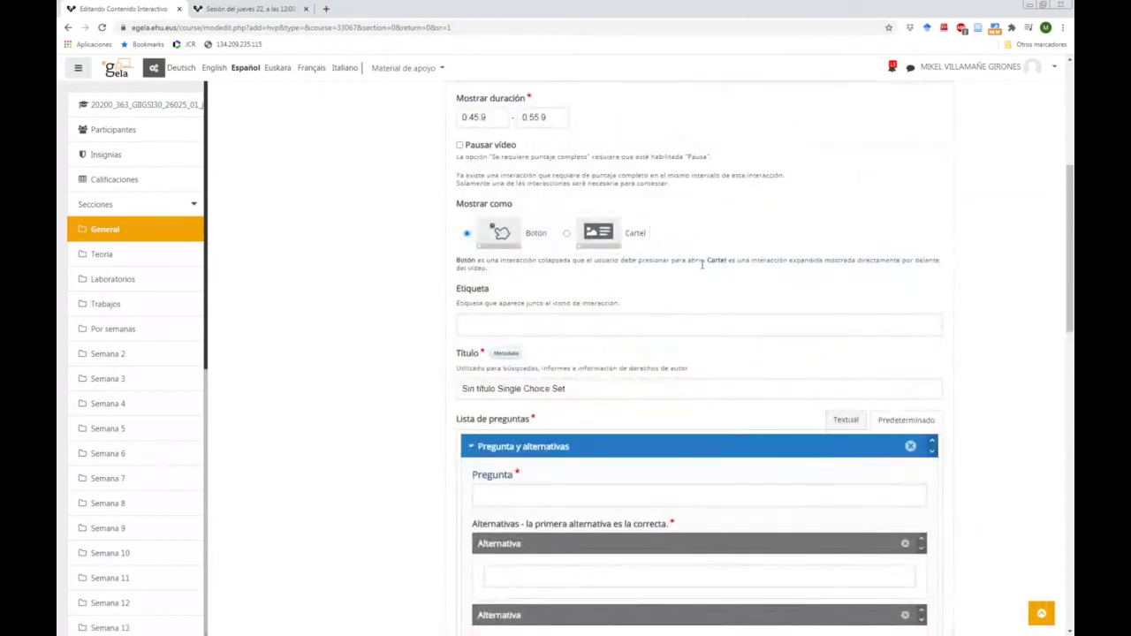
scroll(683, 222, up, 1)
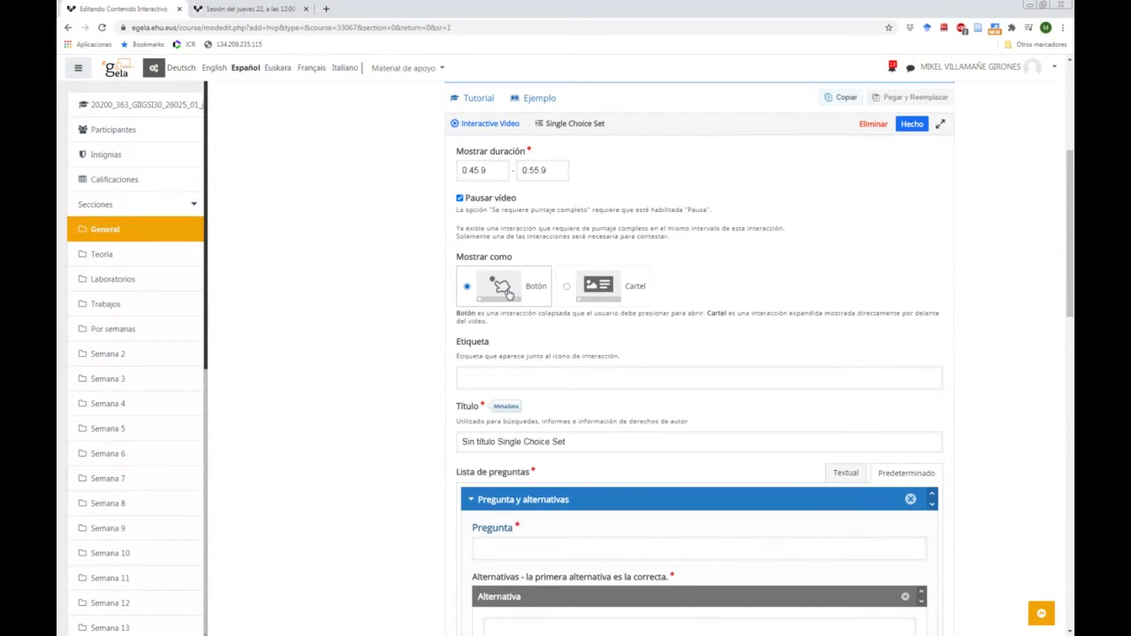
click(568, 289)
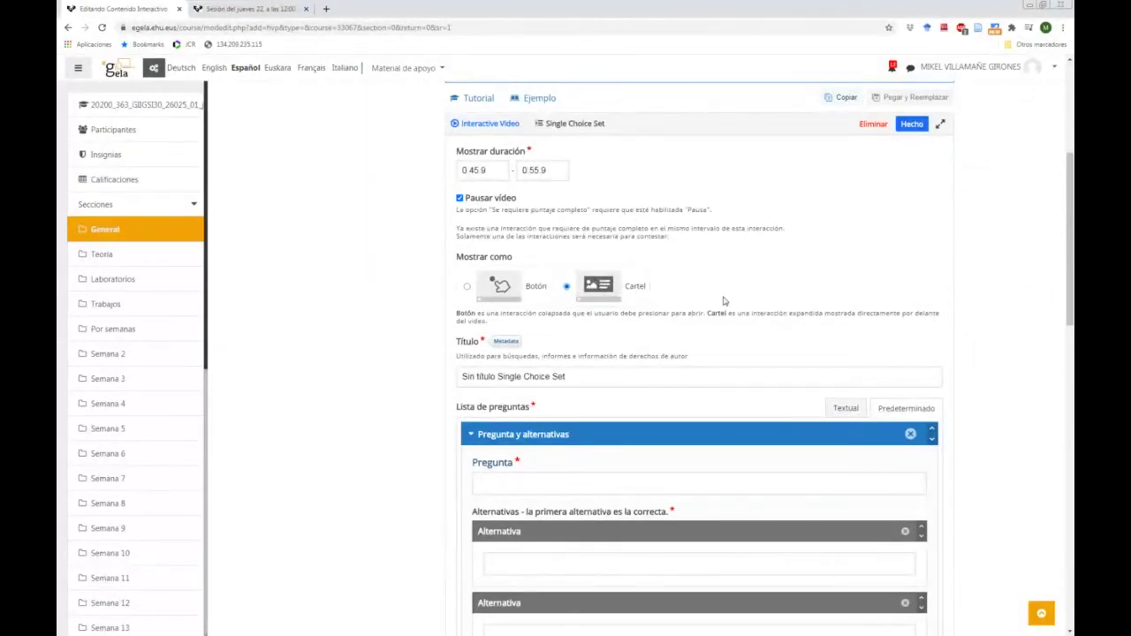
scroll(617, 302, down, 1)
drag(570, 325, 464, 324)
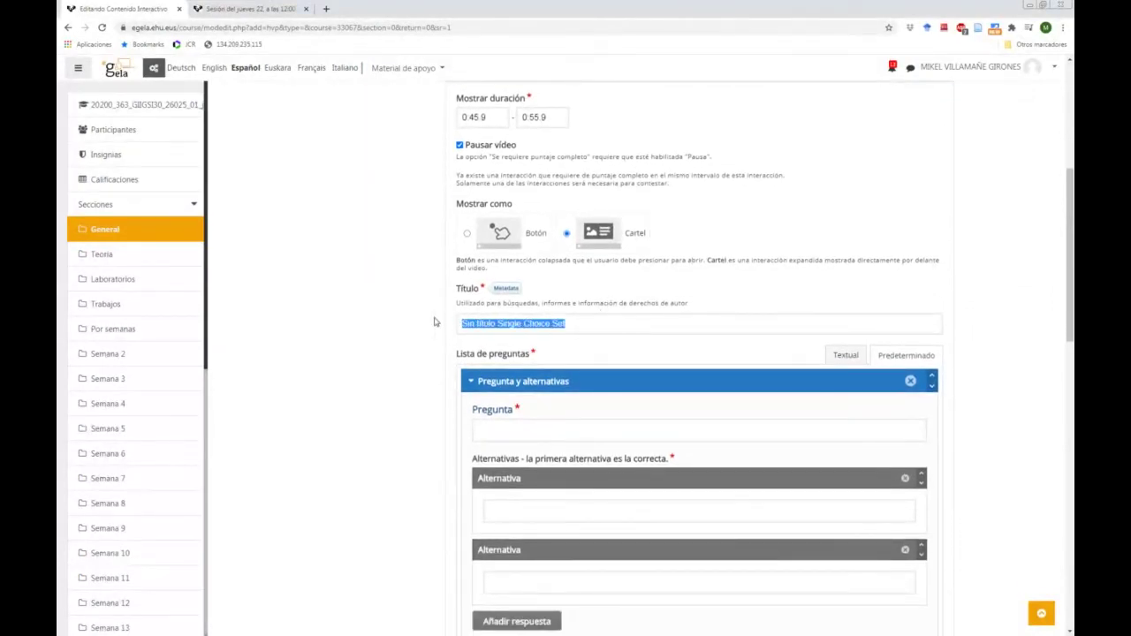
text(Pregunta s)
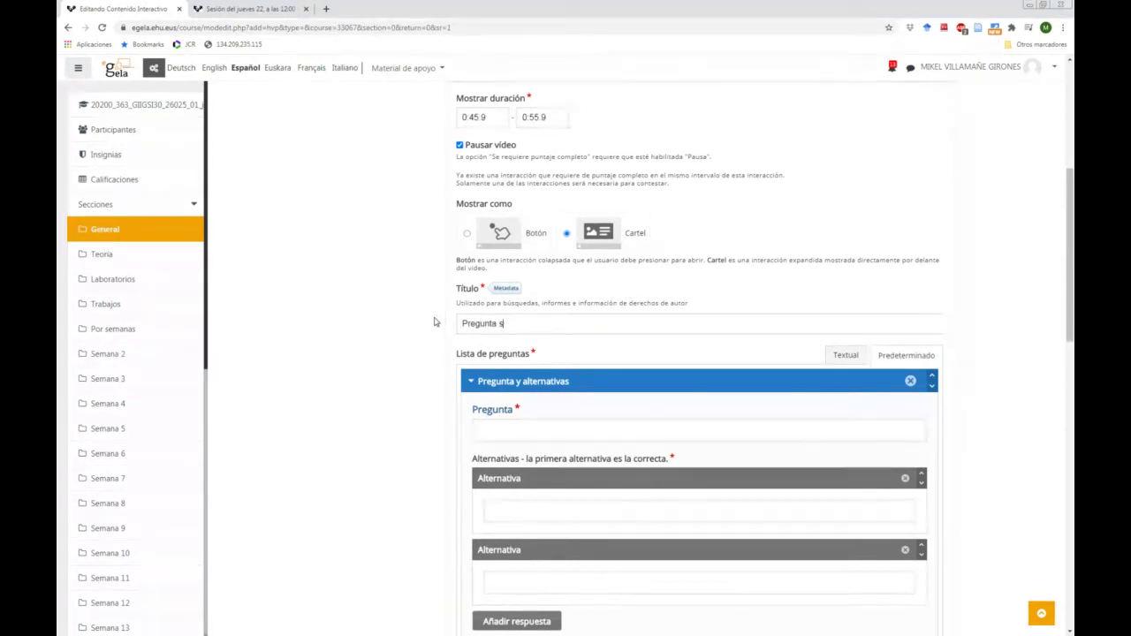
text(obre el vídeo)
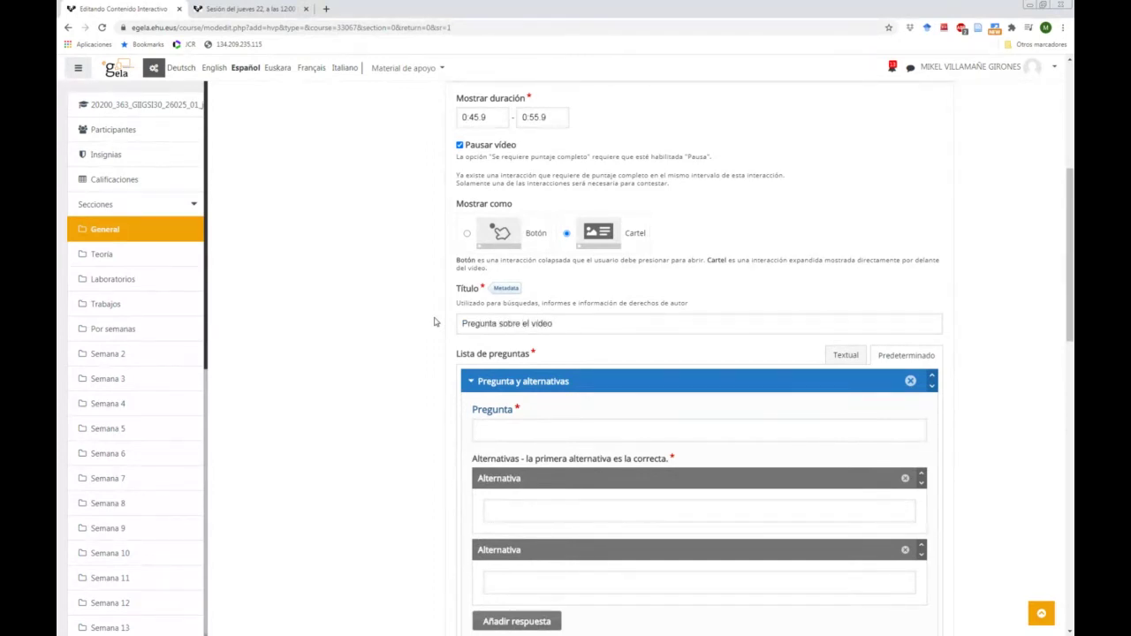
scroll(459, 300, down, 2)
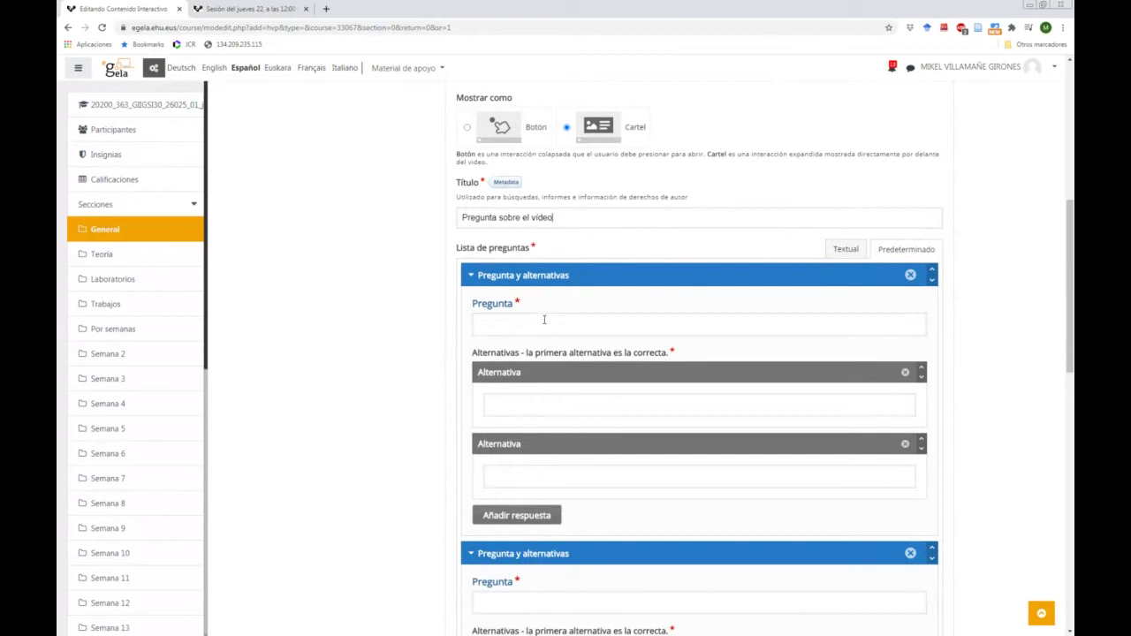
Enter the question '¿De qué color es el cielo que aparece en vídeo?'
click(544, 320)
text(¿)
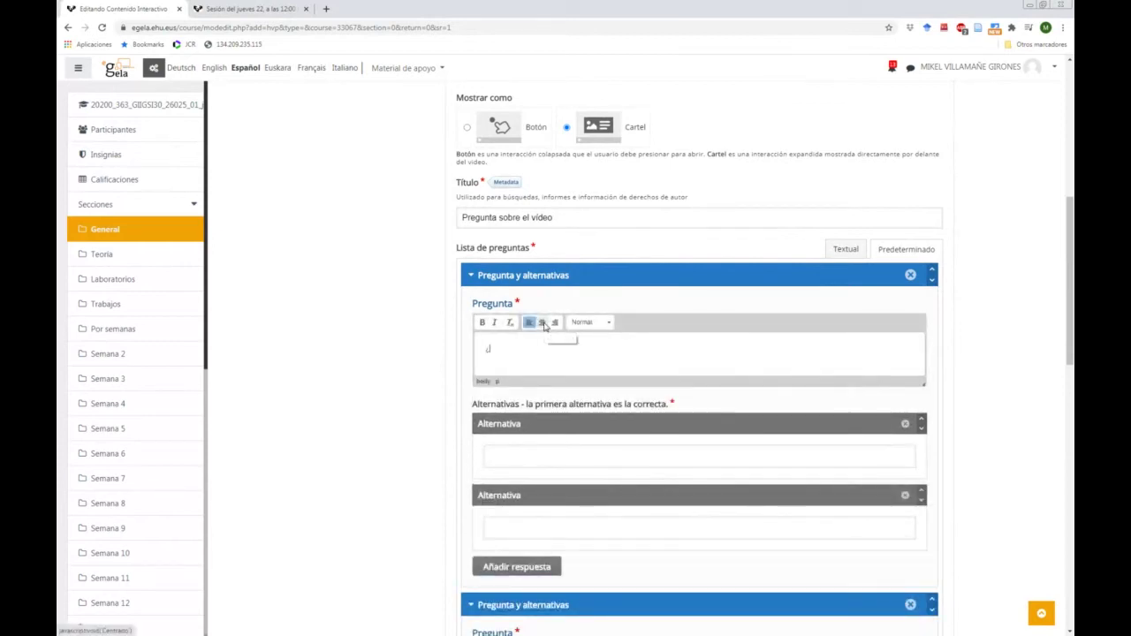
text(De qué color)
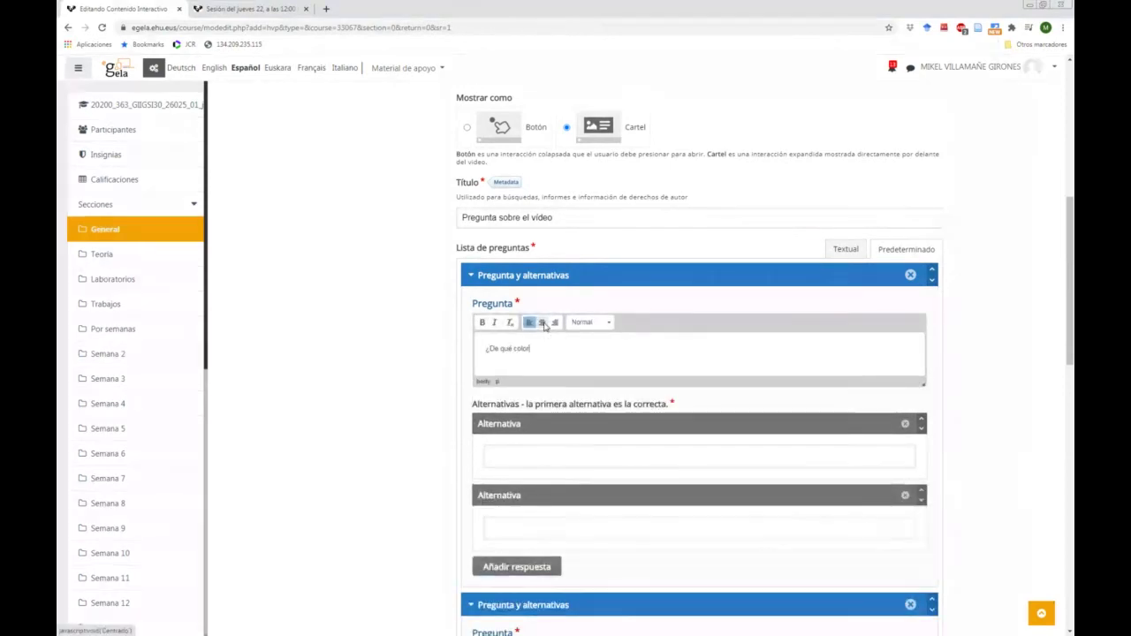
text( es el ciel)
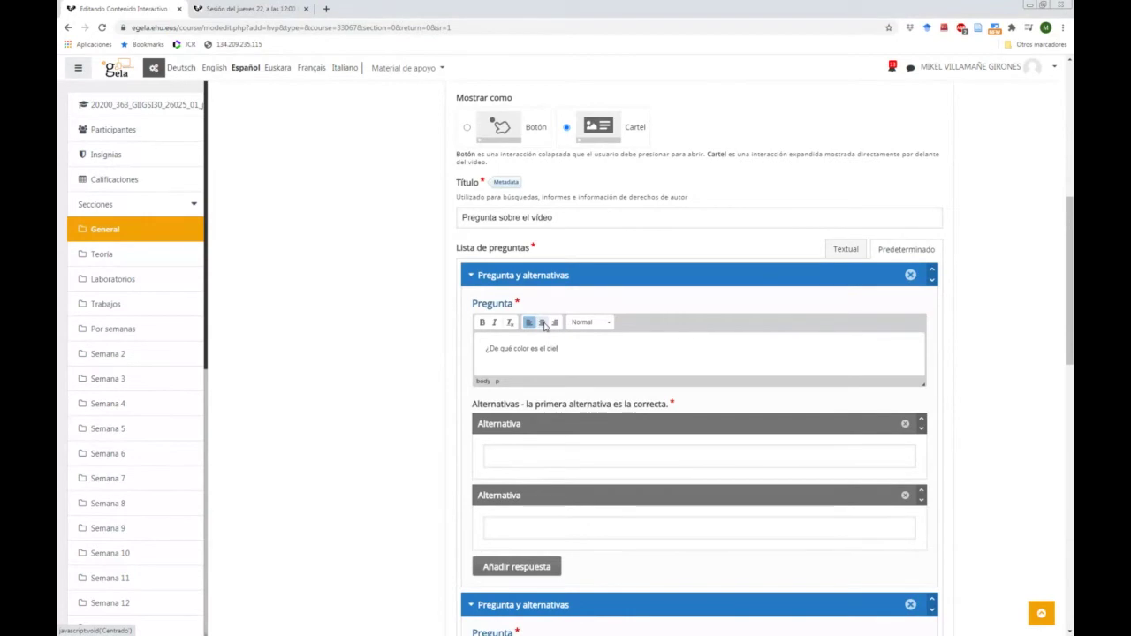
text(o que es)
text(ídeo?)
scroll(546, 326, down, 1)
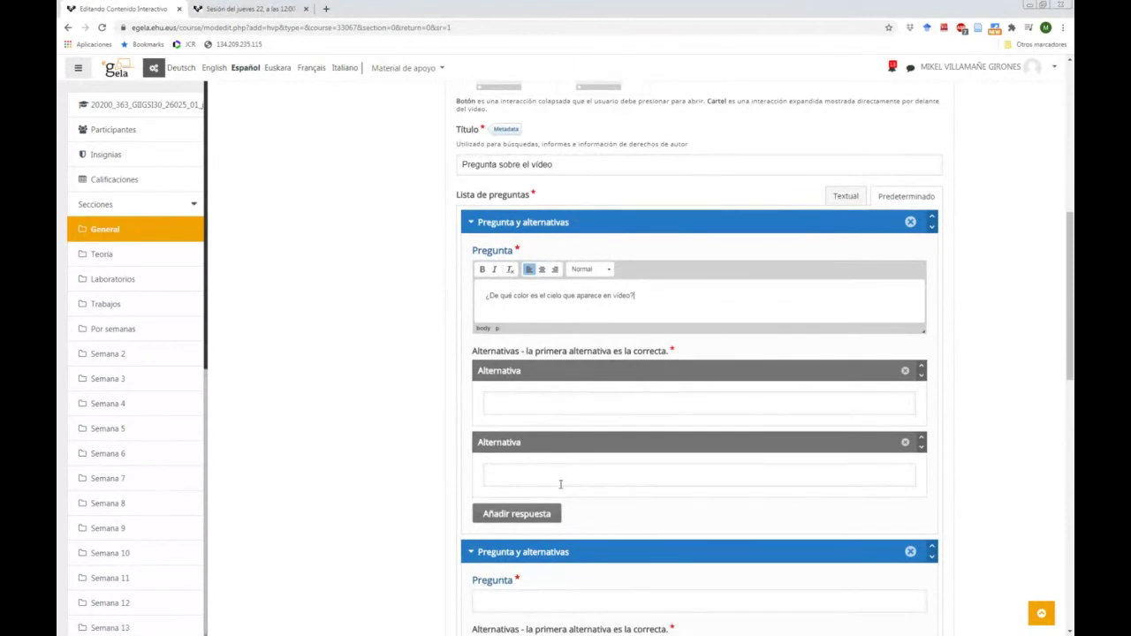
Enter the answers azul (correct) and verde, and add a third answer option
click(569, 405)
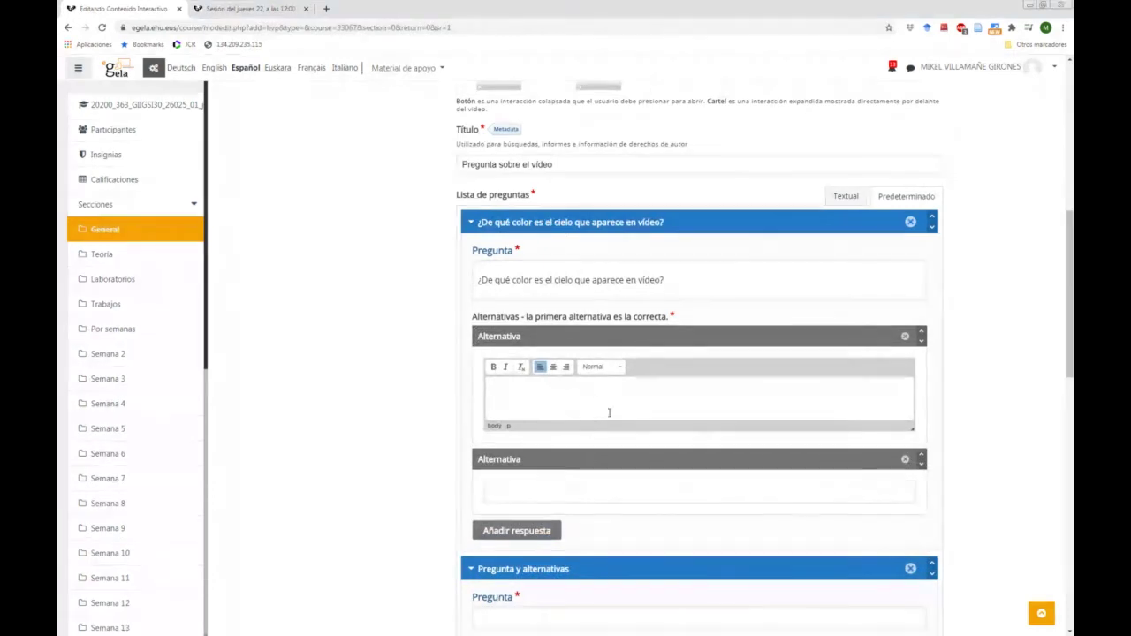
text(a)
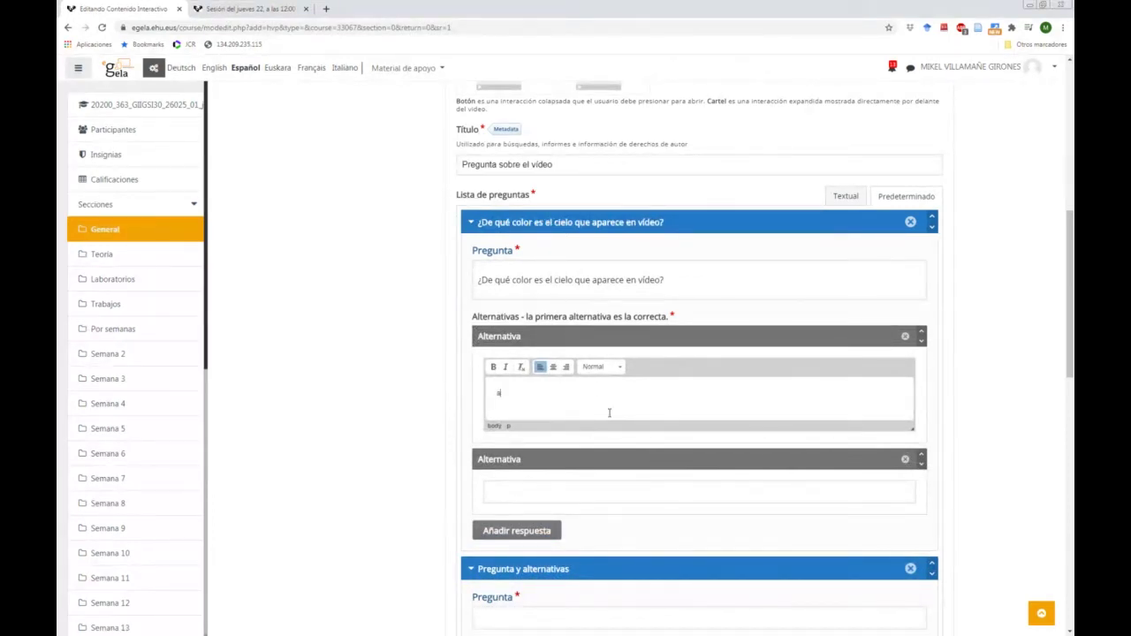
text(zul)
click(560, 484)
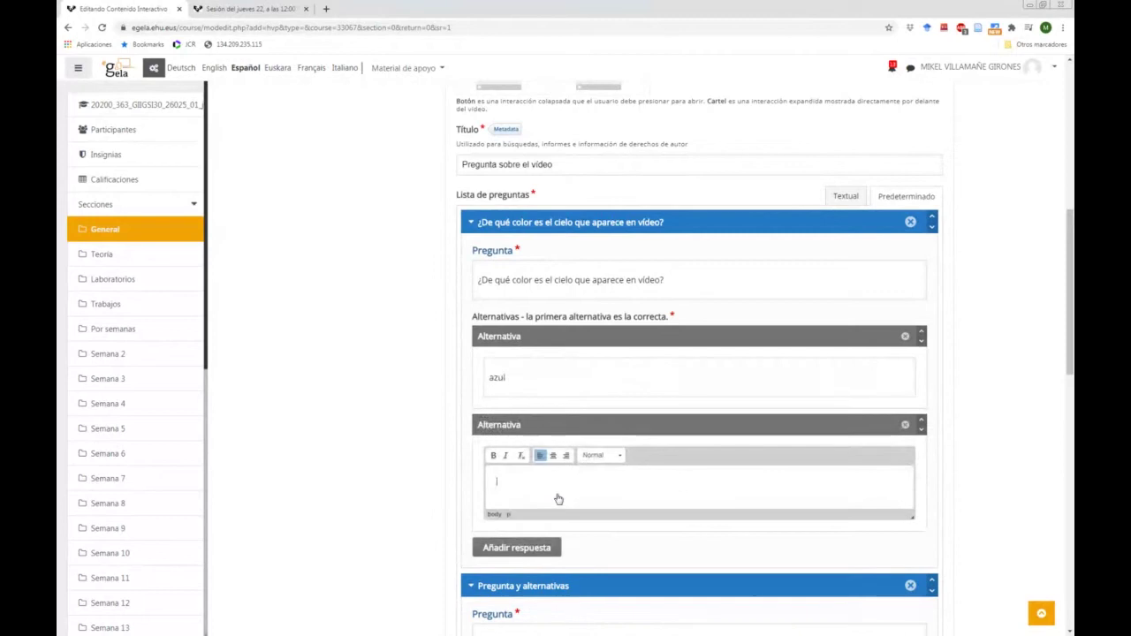
text(verde)
click(535, 548)
scroll(533, 531, down, 2)
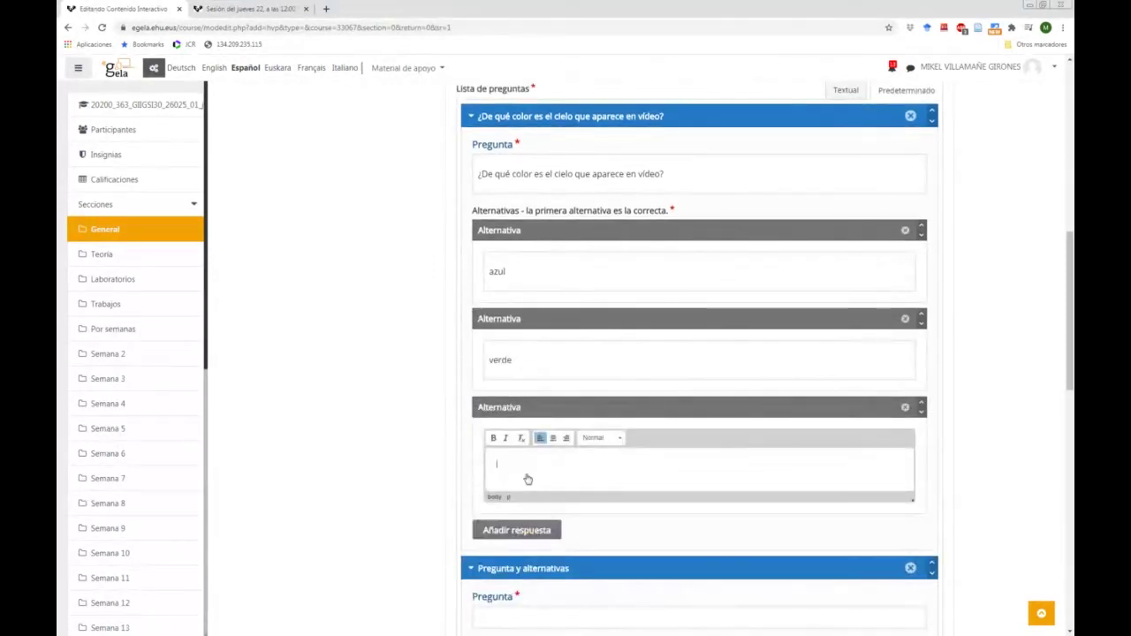
scroll(601, 487, down, 3)
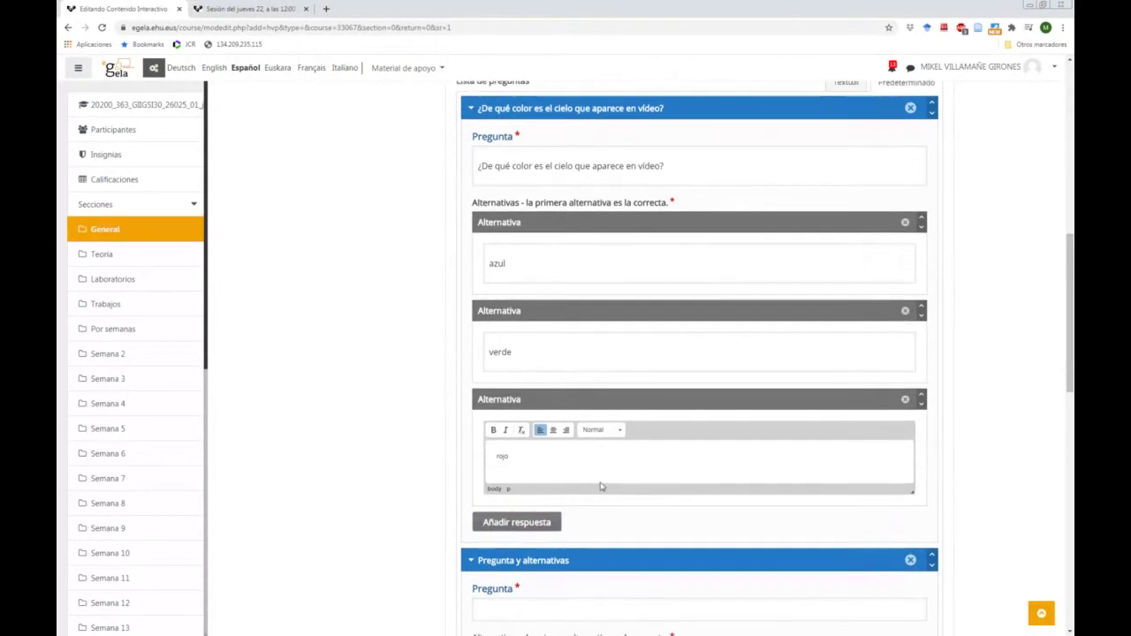
scroll(610, 309, up, 4)
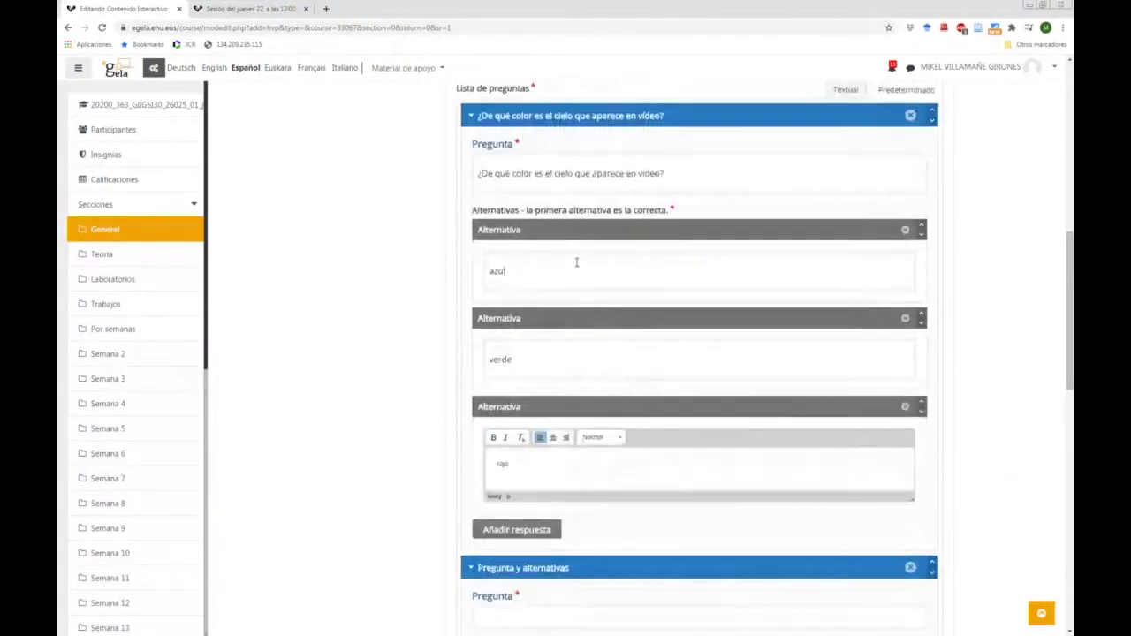
scroll(609, 256, down, 4)
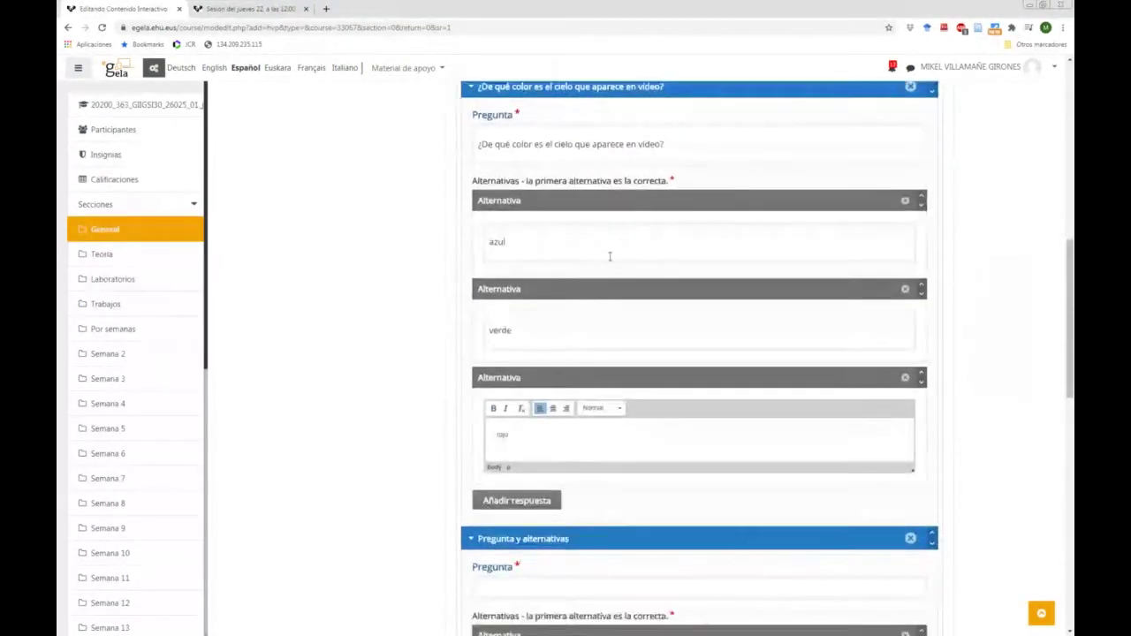
scroll(724, 358, down, 2)
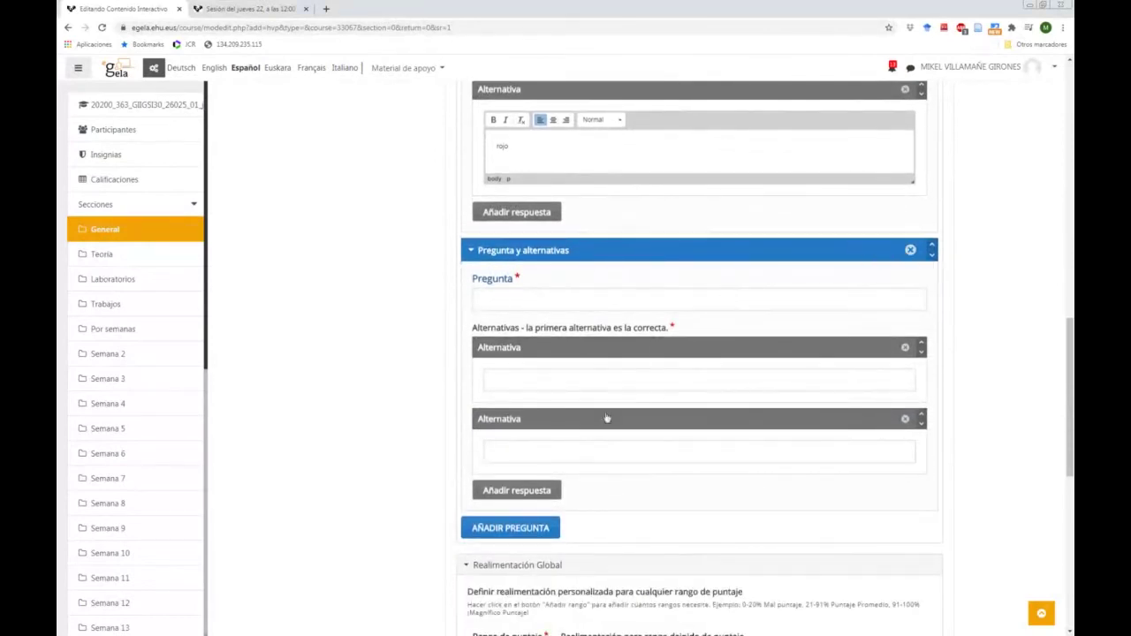
scroll(569, 354, down, 2)
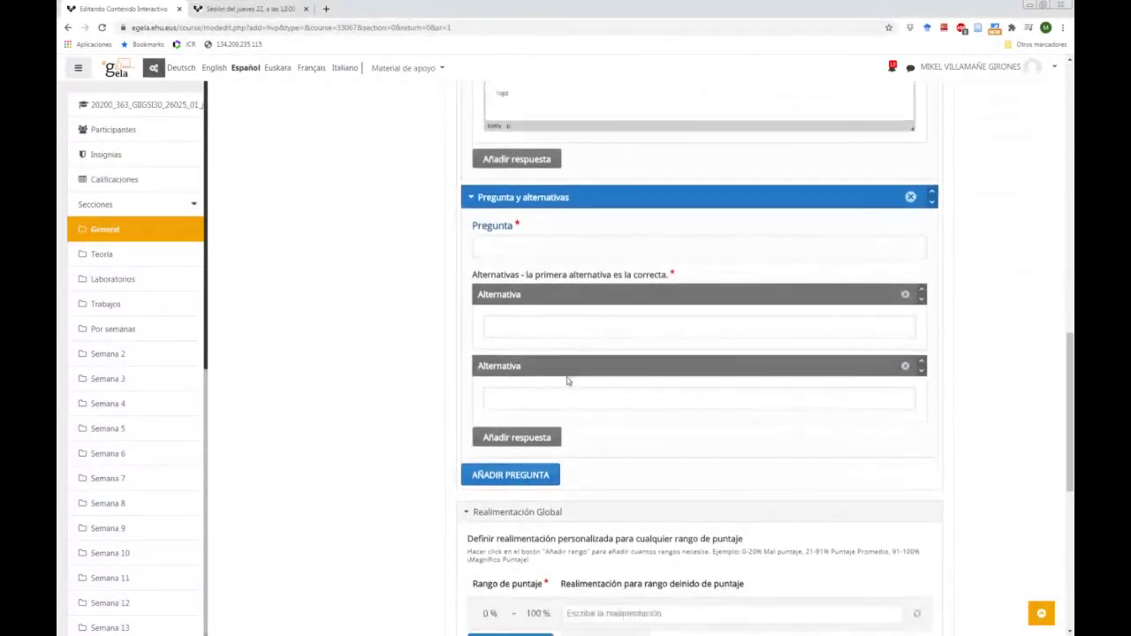
scroll(568, 332, down, 4)
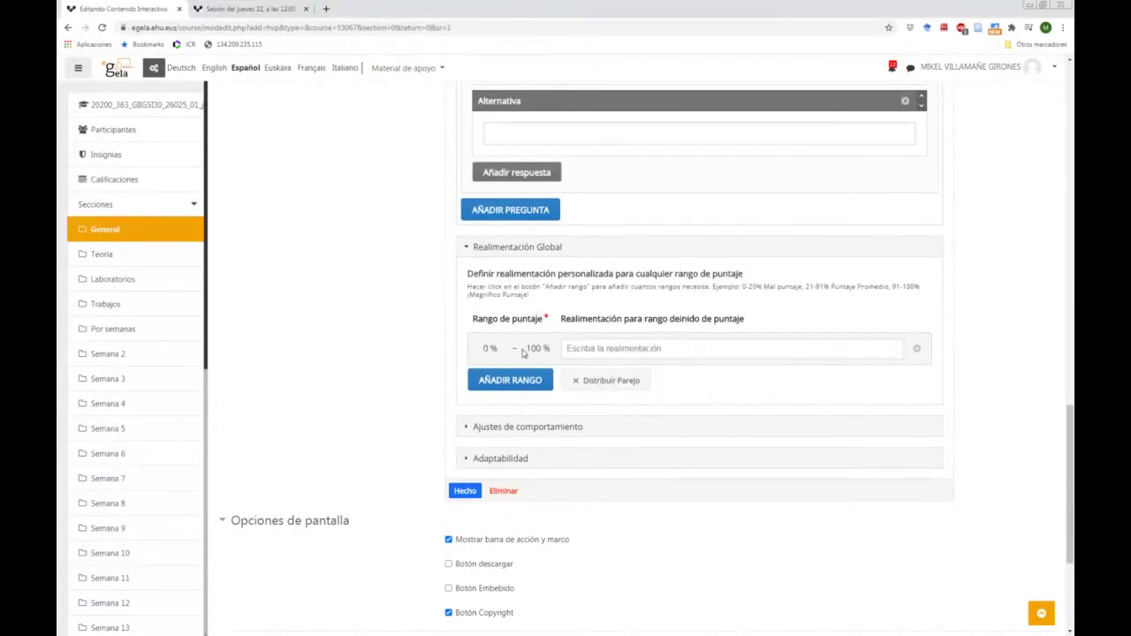
scroll(559, 354, up, 10)
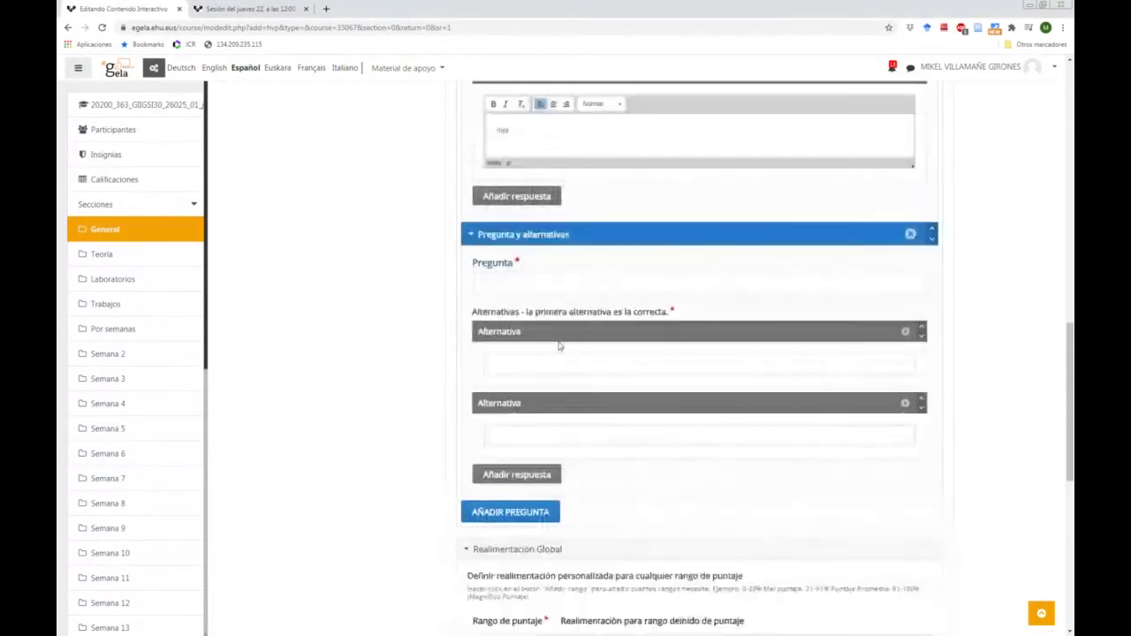
scroll(560, 310, down, 10)
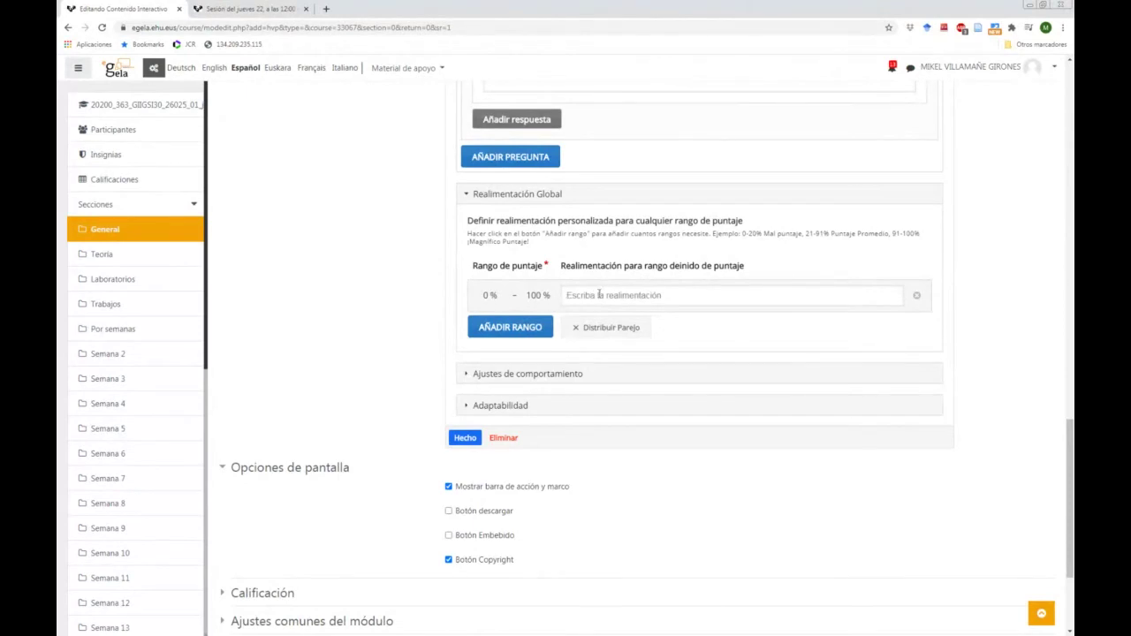
Add a second feedback range and set 0–20 % to 'Muy mal'
click(528, 327)
click(529, 296)
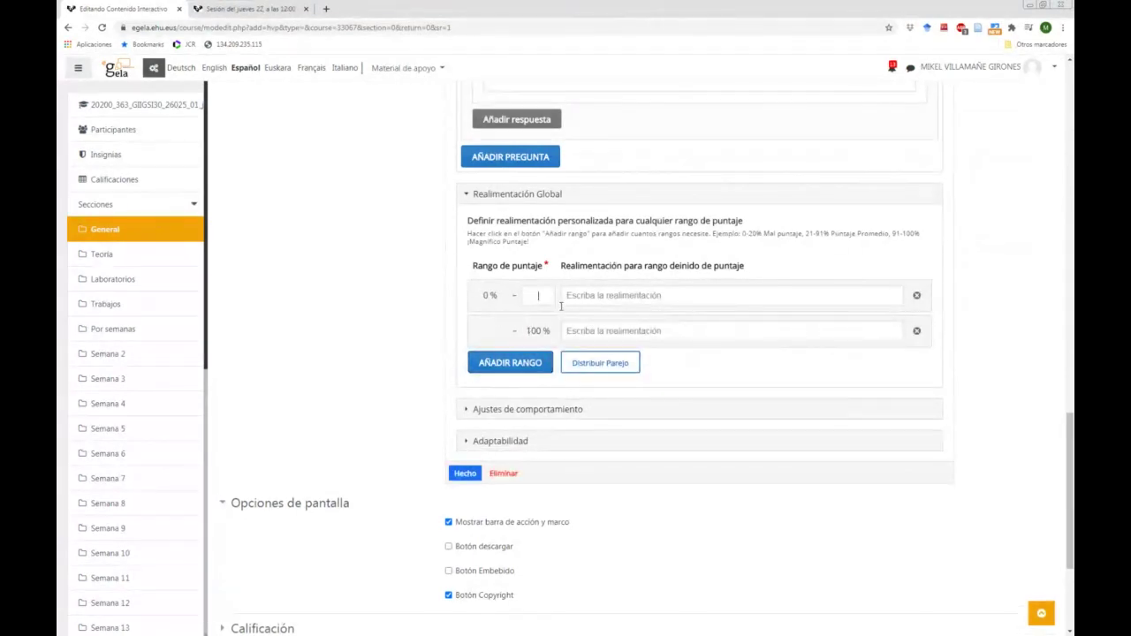
text(20)
click(615, 294)
text(Muy mal)
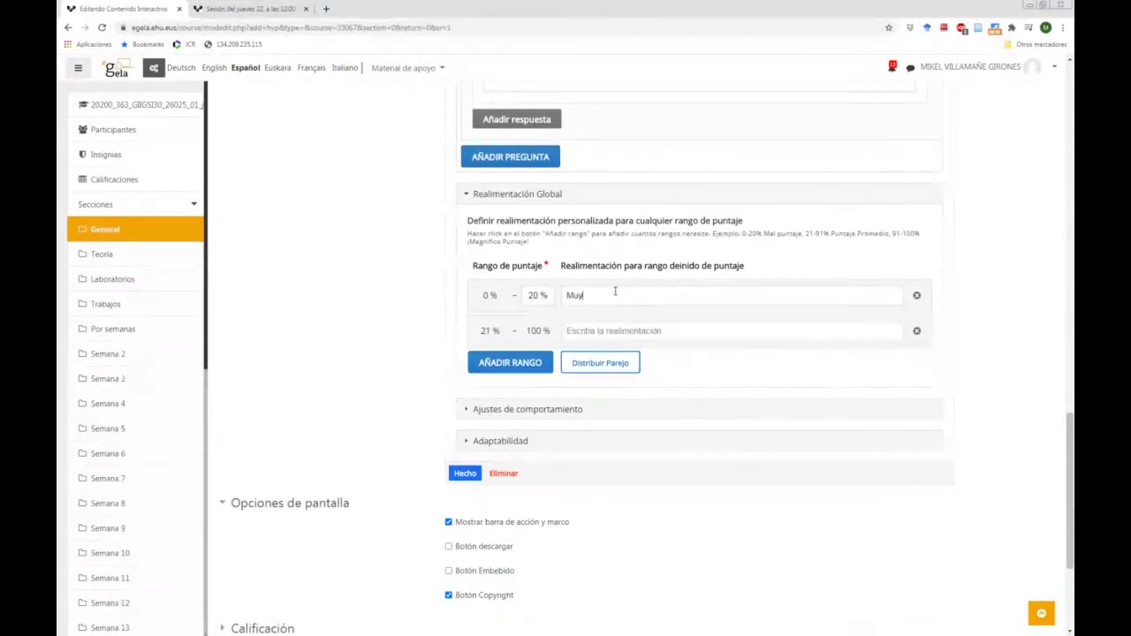
Add a third range with 21–50 % 'Regular' and 51–100 % 'Bien'
click(510, 363)
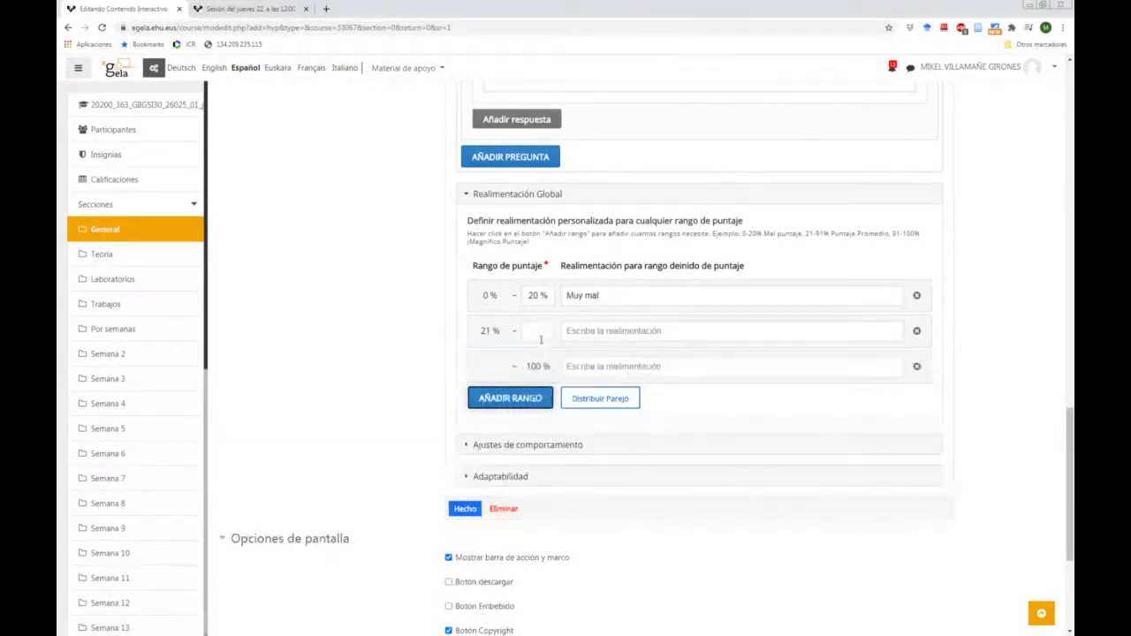
click(540, 331)
text(50)
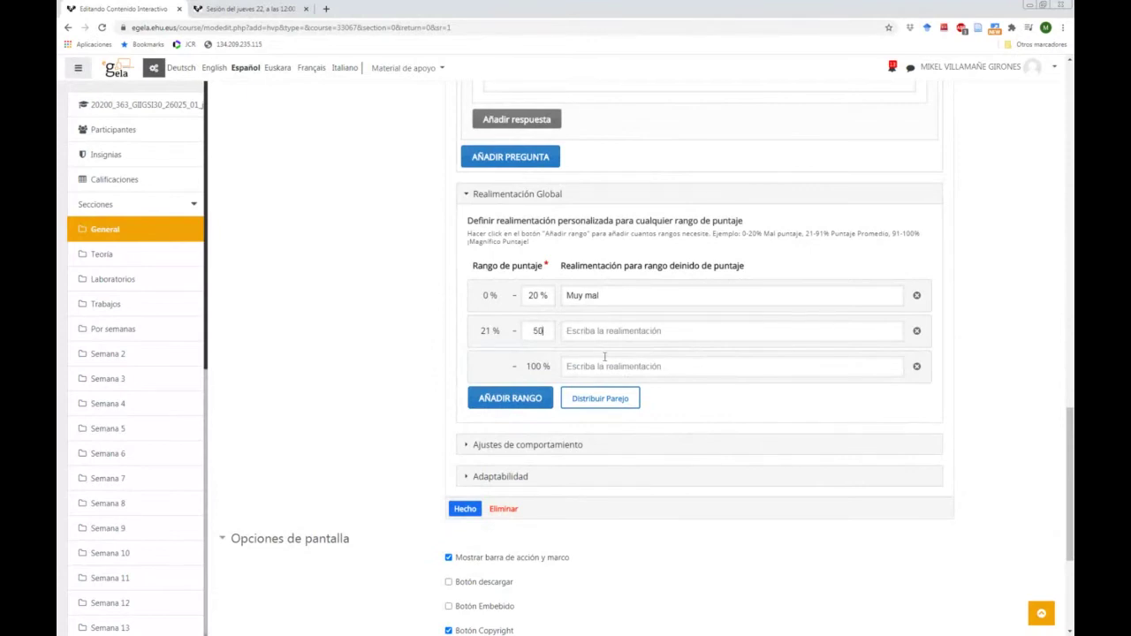
click(586, 329)
text(REg)
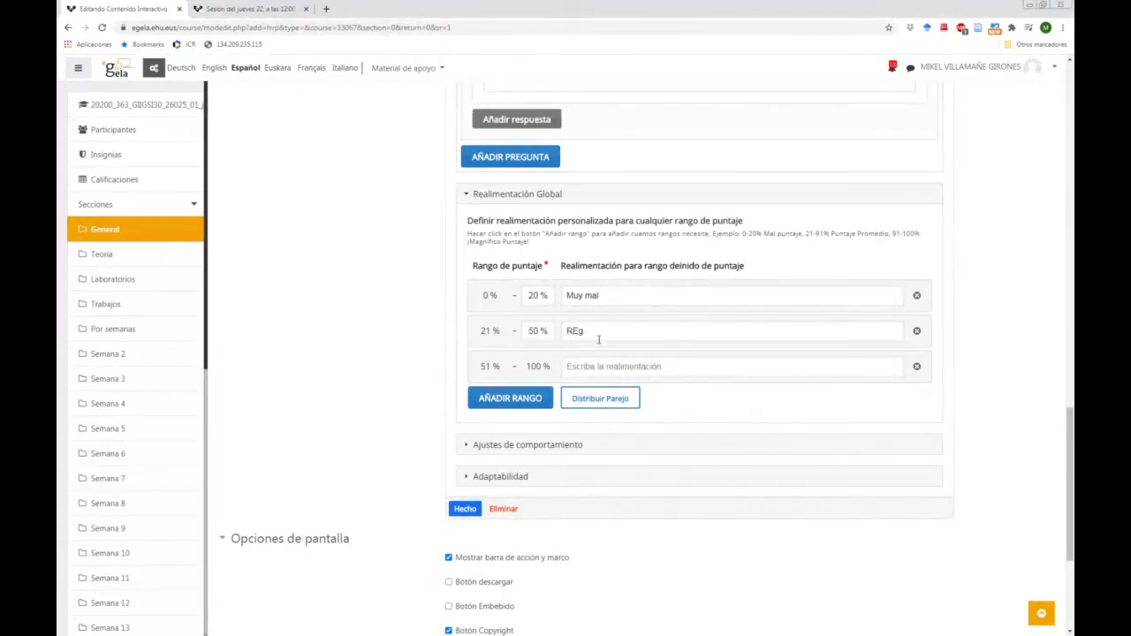
text(ulgular)
click(574, 370)
text(Bien)
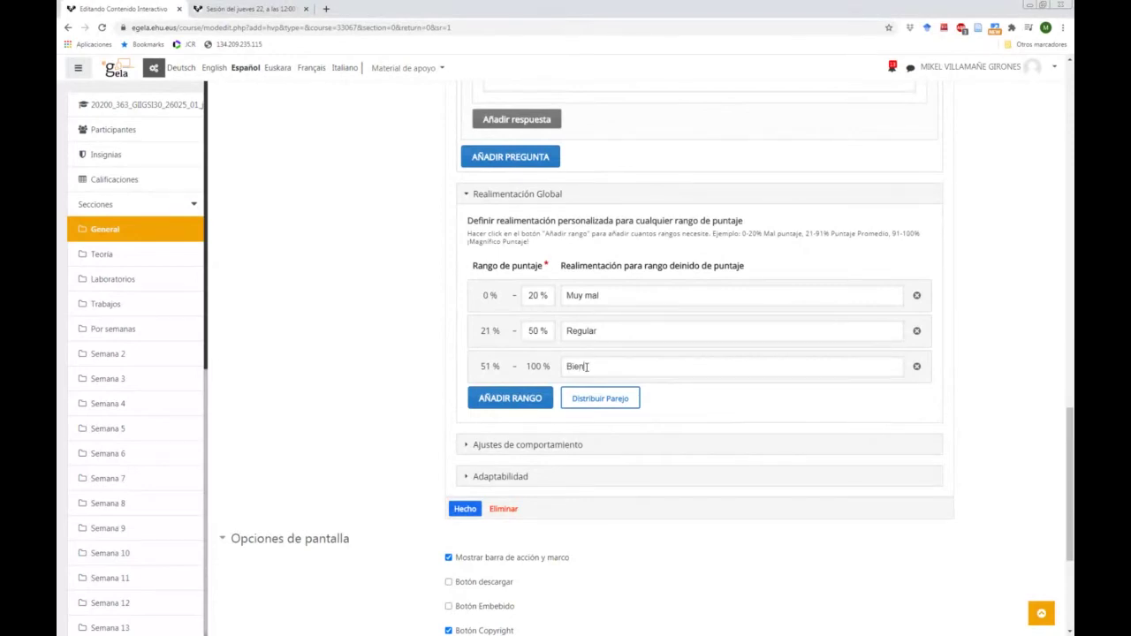
scroll(709, 411, down, 1)
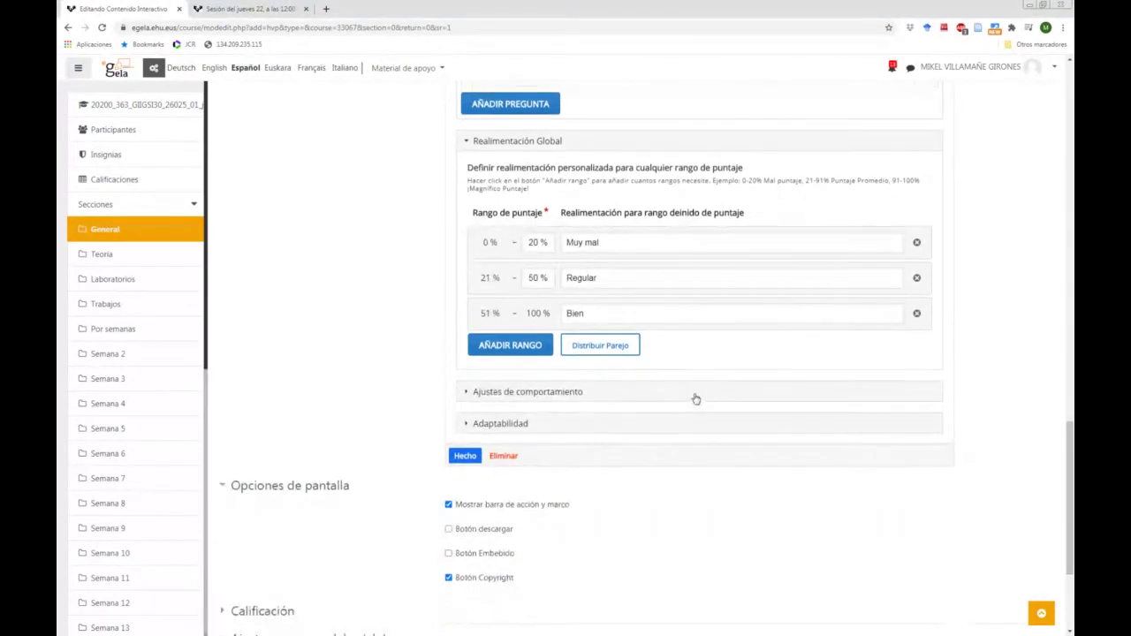
Expand behaviour settings and review auto-continue, 2000/3000 timeouts, retry, show-solution and 100% pass mark
click(466, 391)
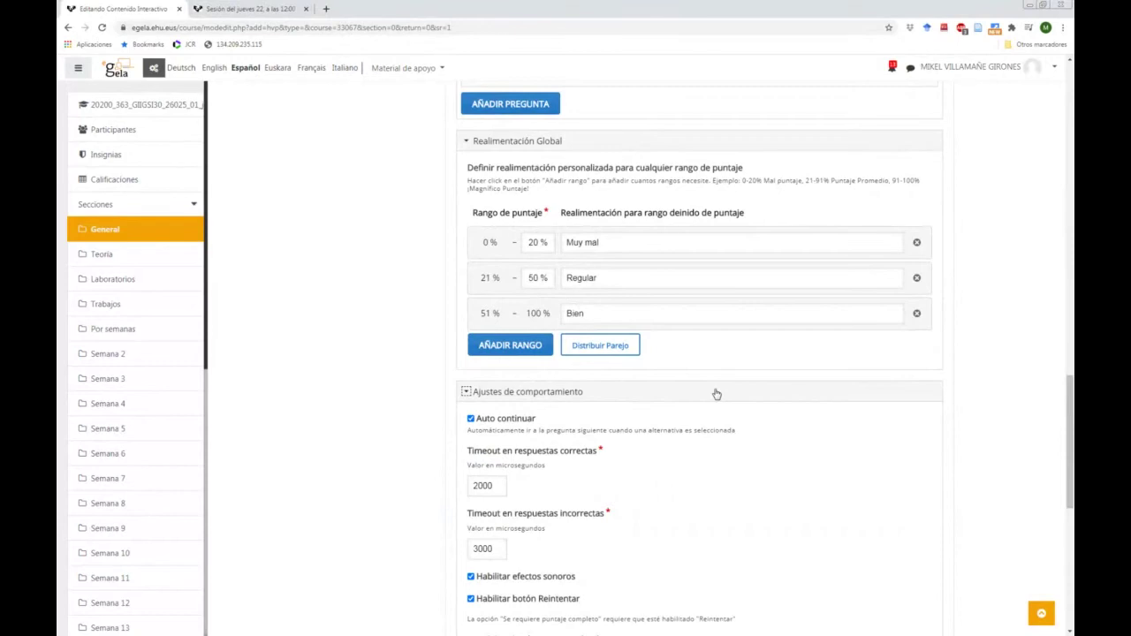
scroll(716, 393, down, 2)
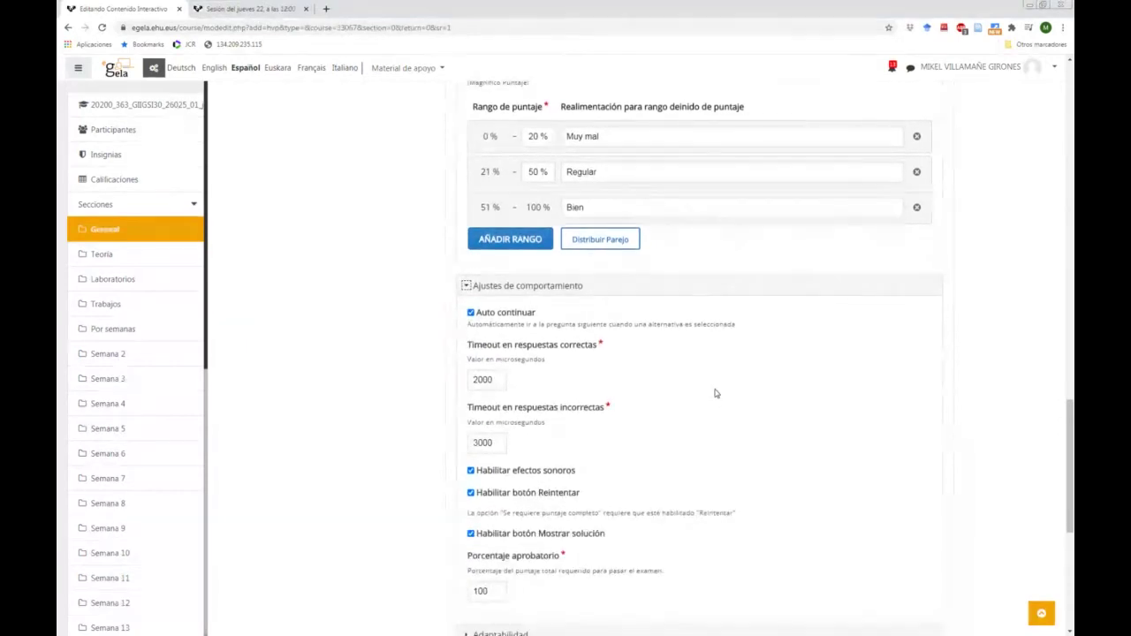
scroll(716, 393, down, 1)
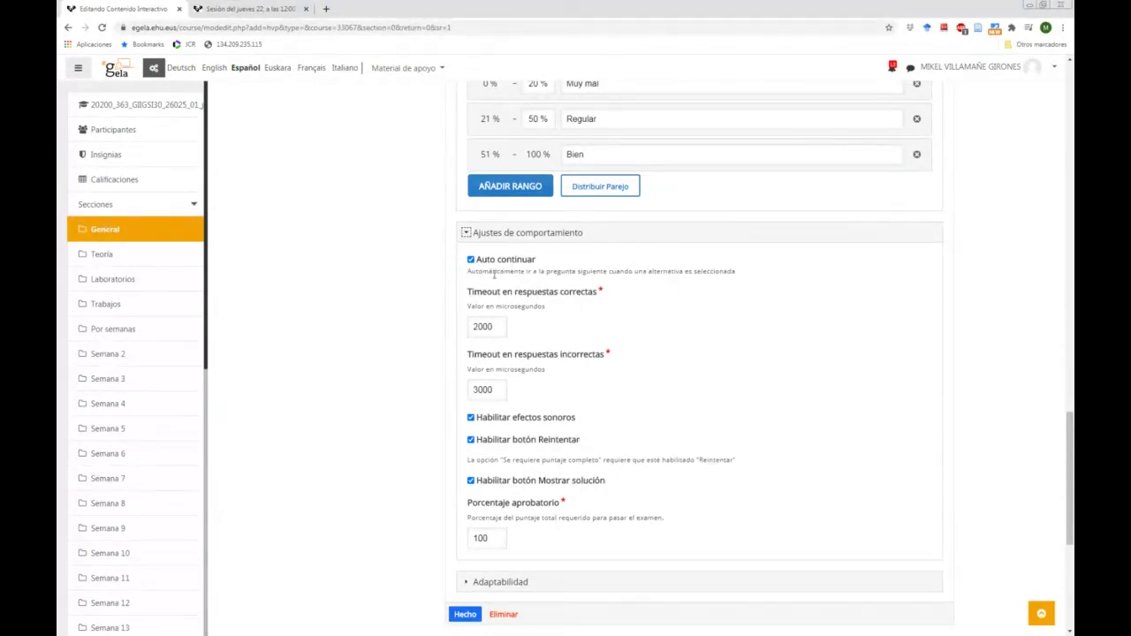
drag(547, 274, 612, 283)
click(616, 275)
scroll(552, 334, down, 3)
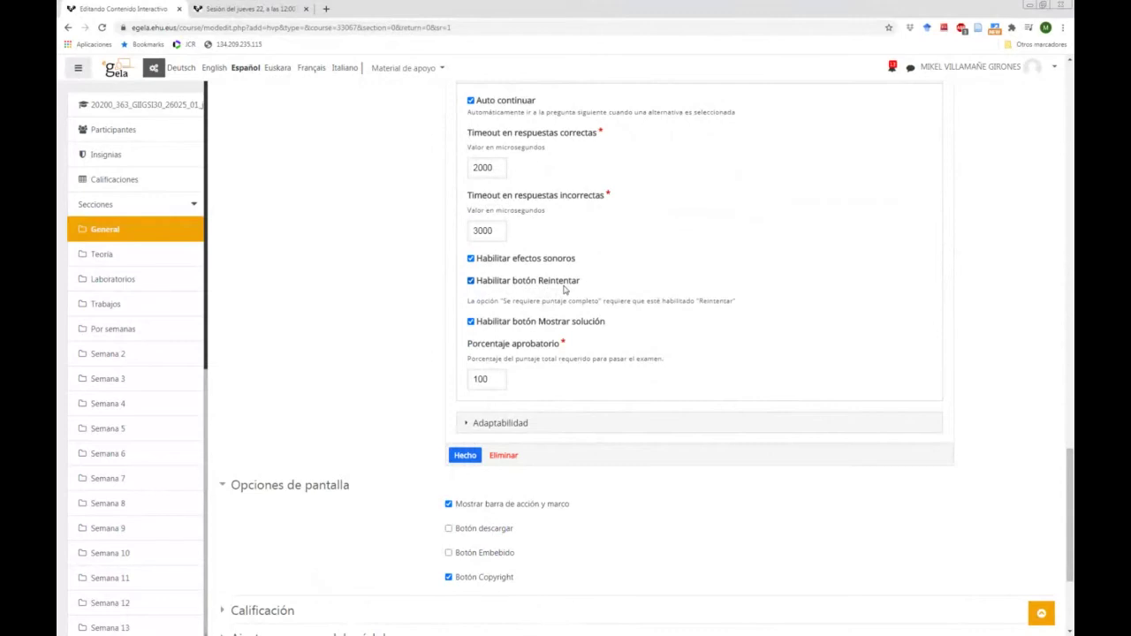
scroll(566, 290, down, 1)
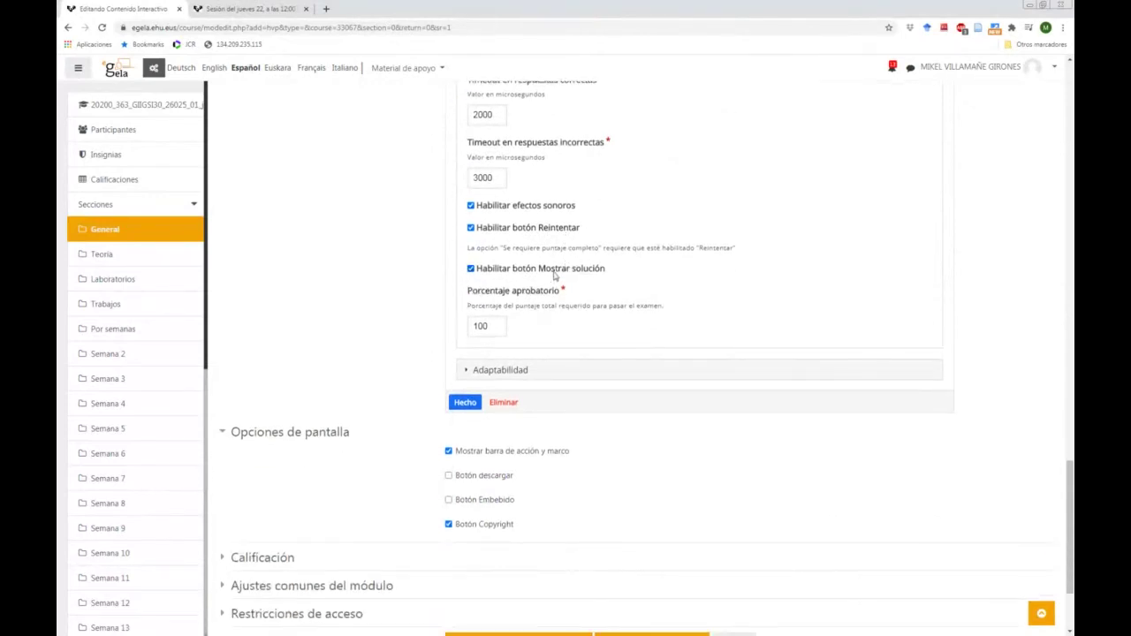
Review the adaptivity actions for all-correct and incorrect answers, then close the question form
click(505, 370)
scroll(621, 324, down, 2)
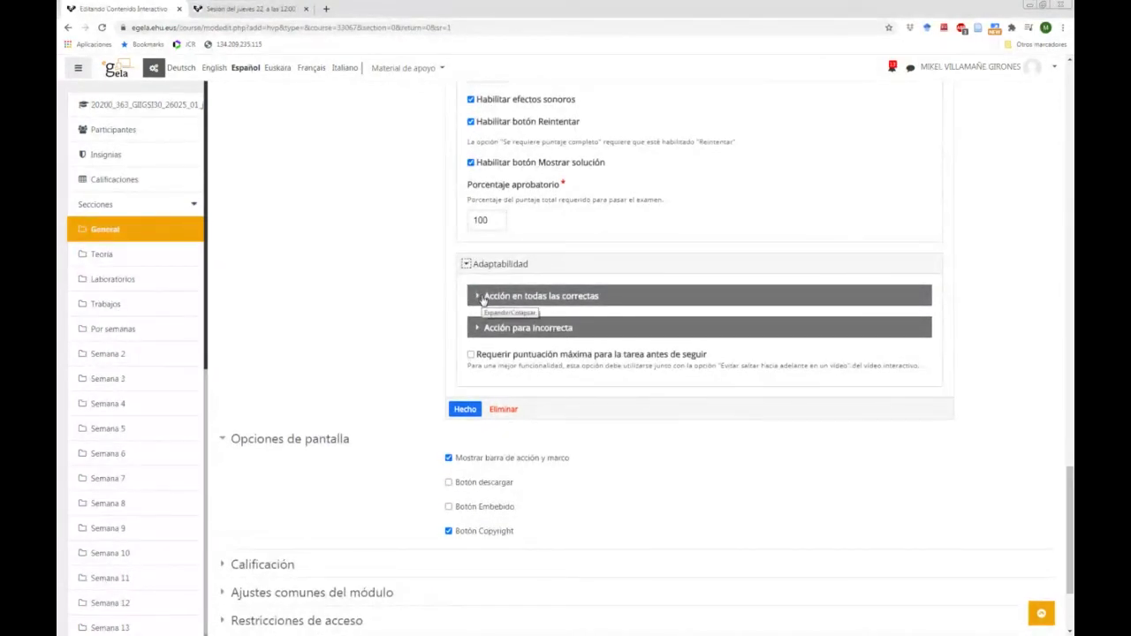
click(478, 297)
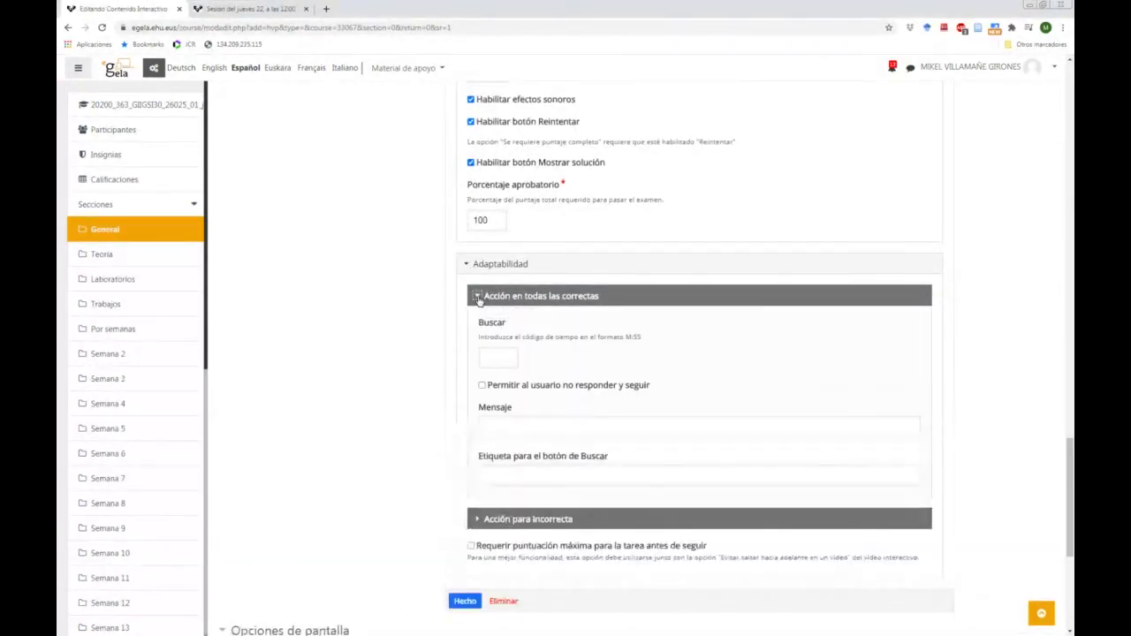
scroll(637, 317, down, 1)
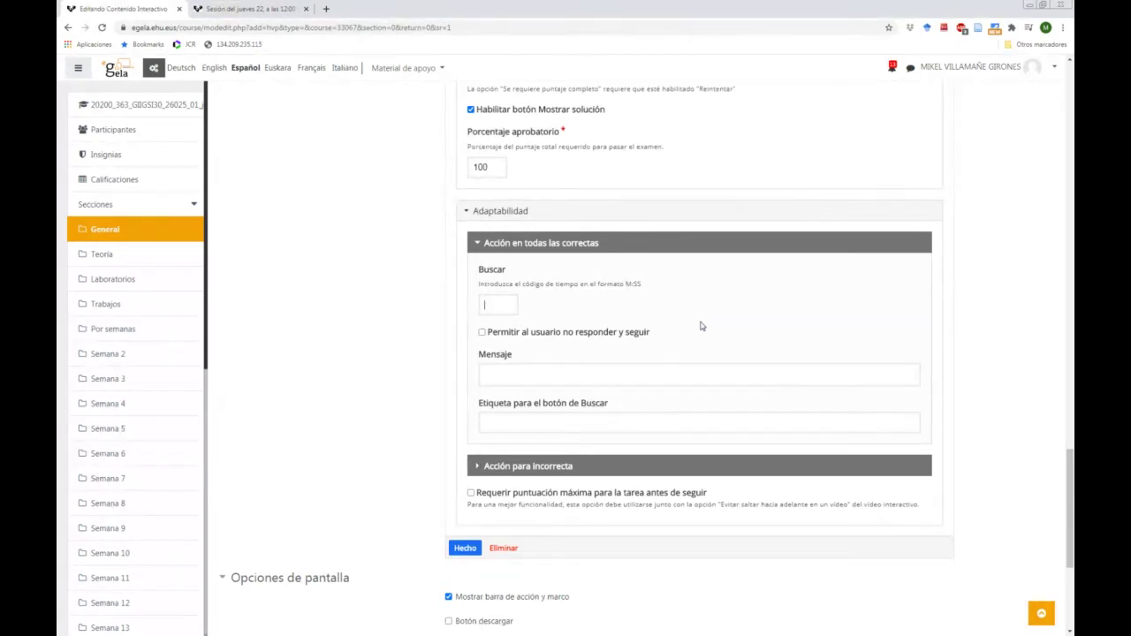
click(478, 466)
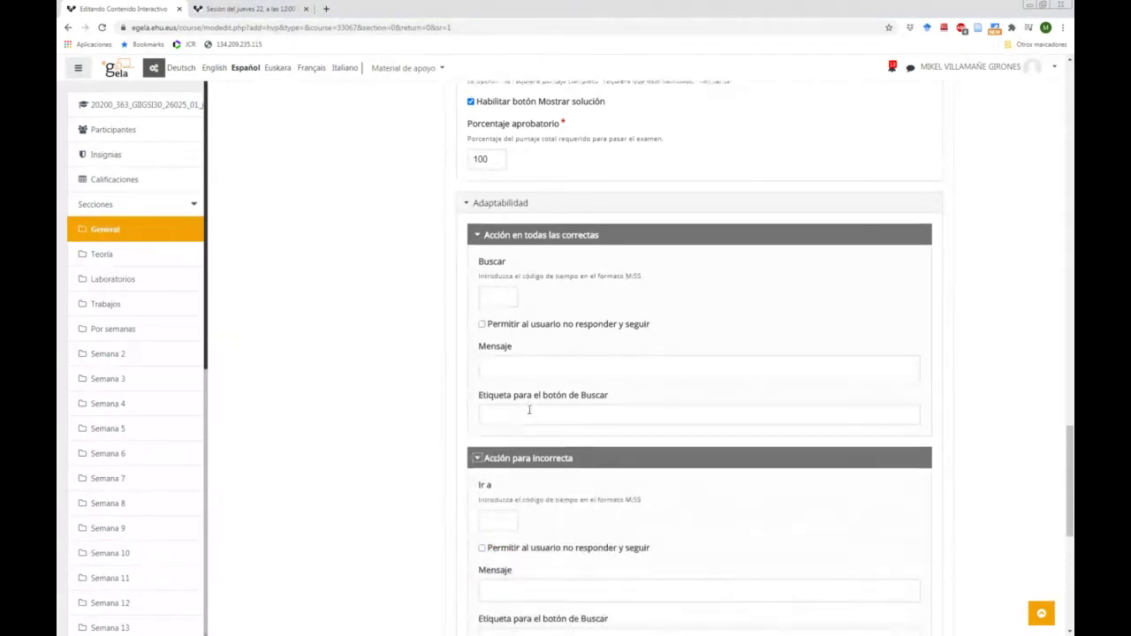
scroll(528, 409, down, 1)
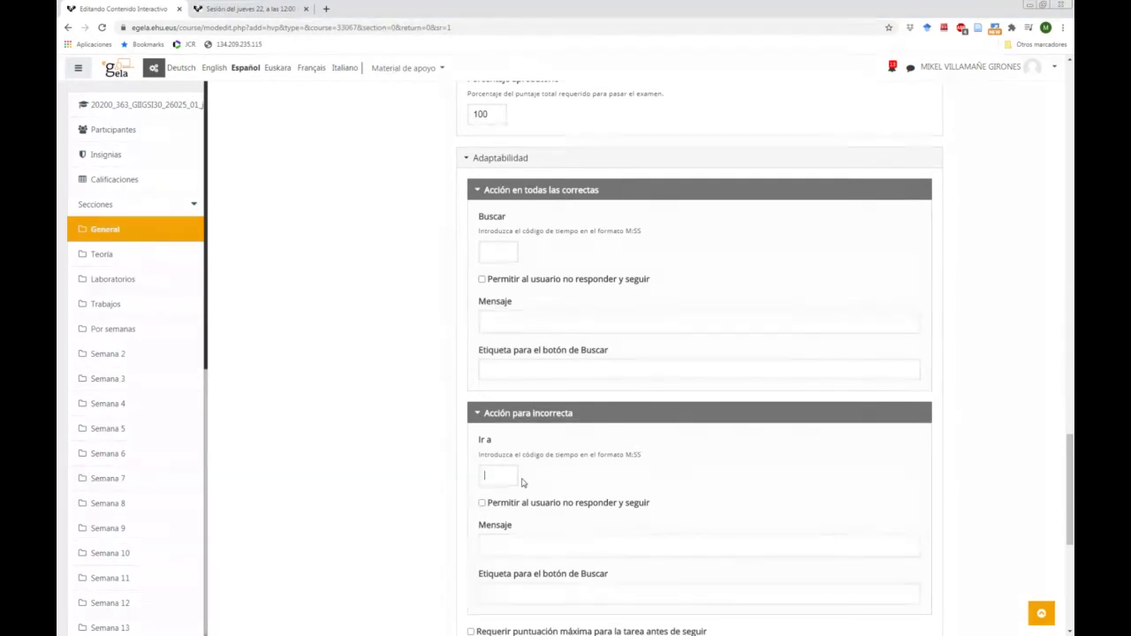
scroll(506, 473, down, 1)
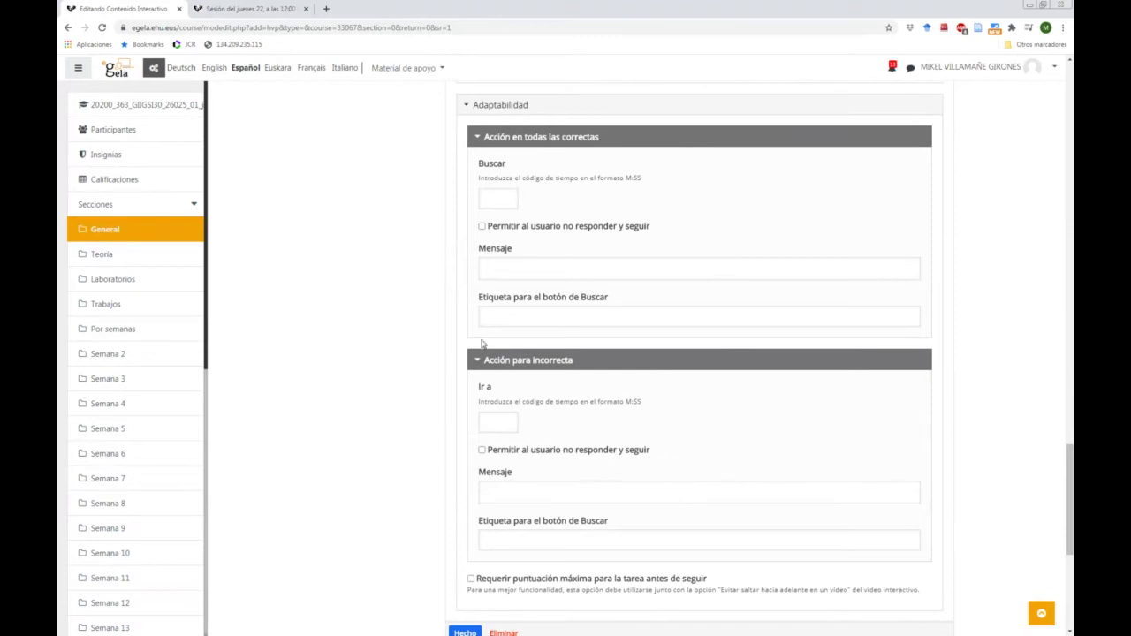
scroll(476, 350, down, 2)
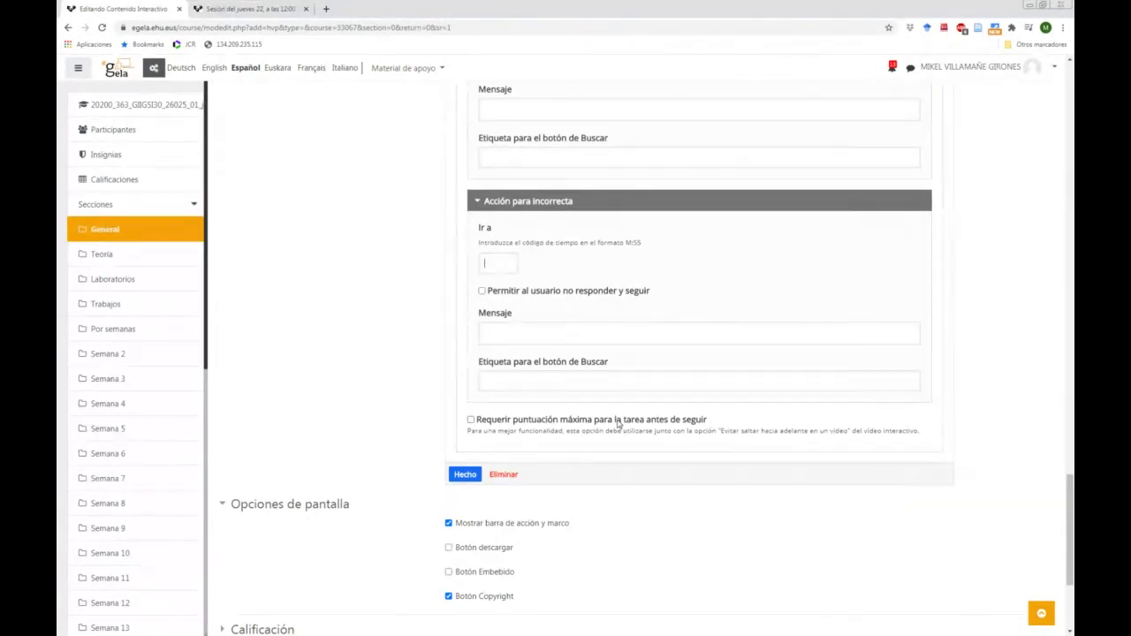
scroll(618, 424, down, 1)
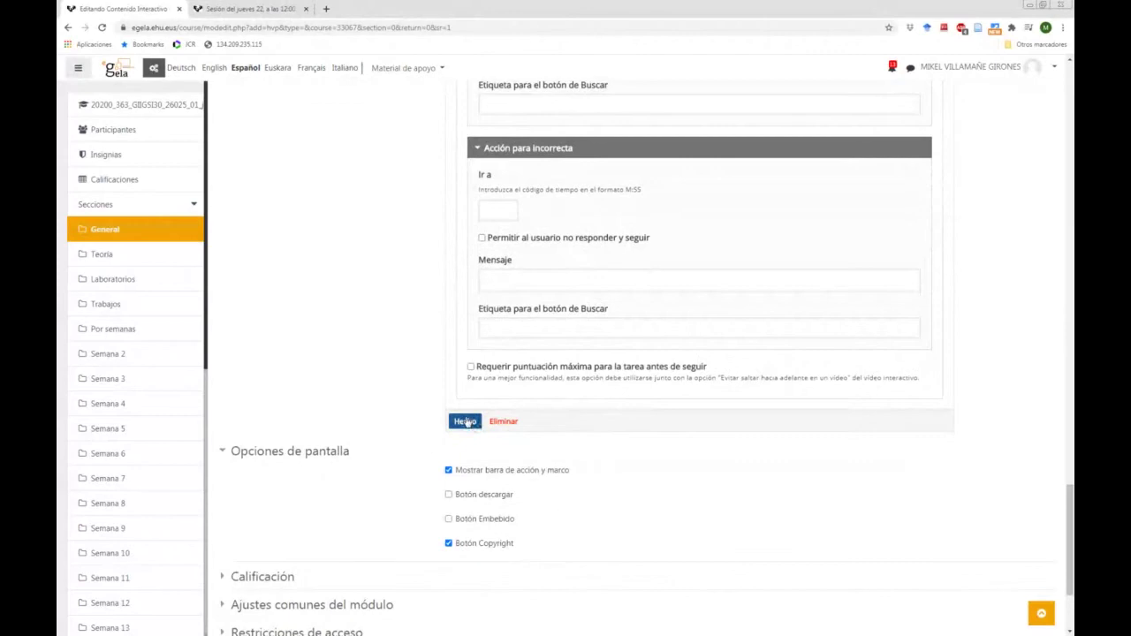
key(Return)
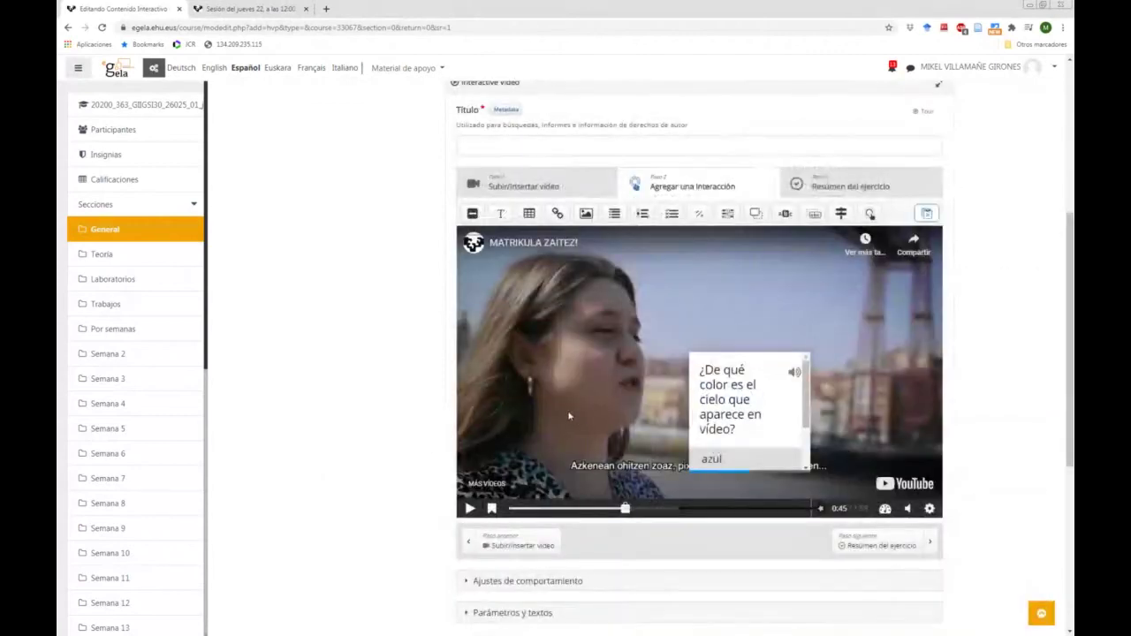
Enlarge the colour question poster to 560×280 and move it left so all answers show
click(724, 368)
drag(724, 368, 619, 327)
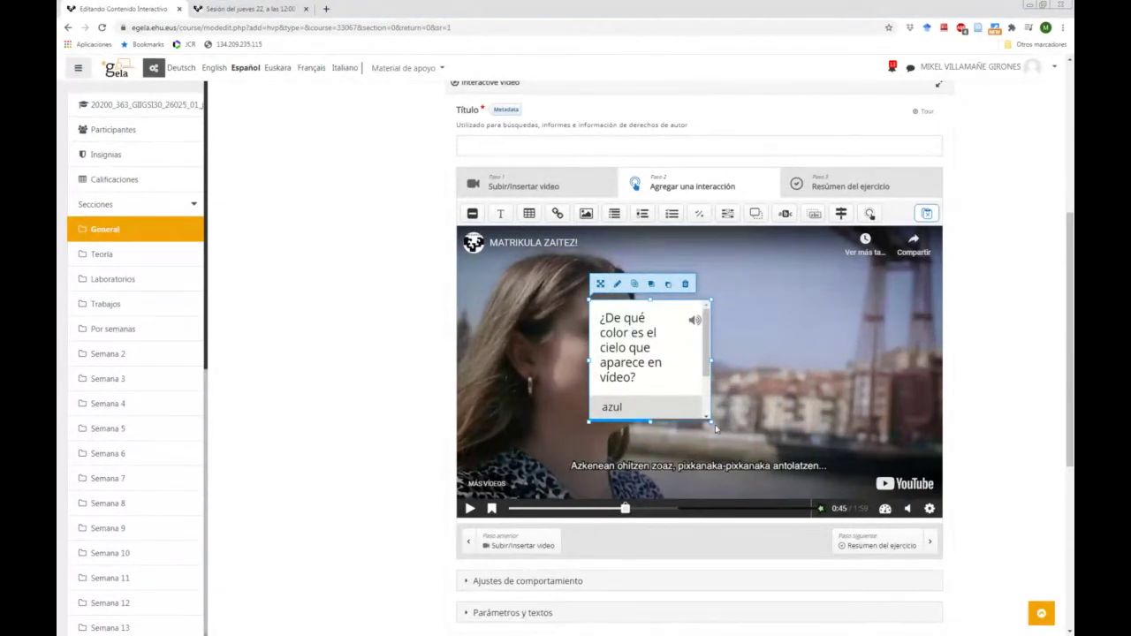
drag(710, 424, 886, 449)
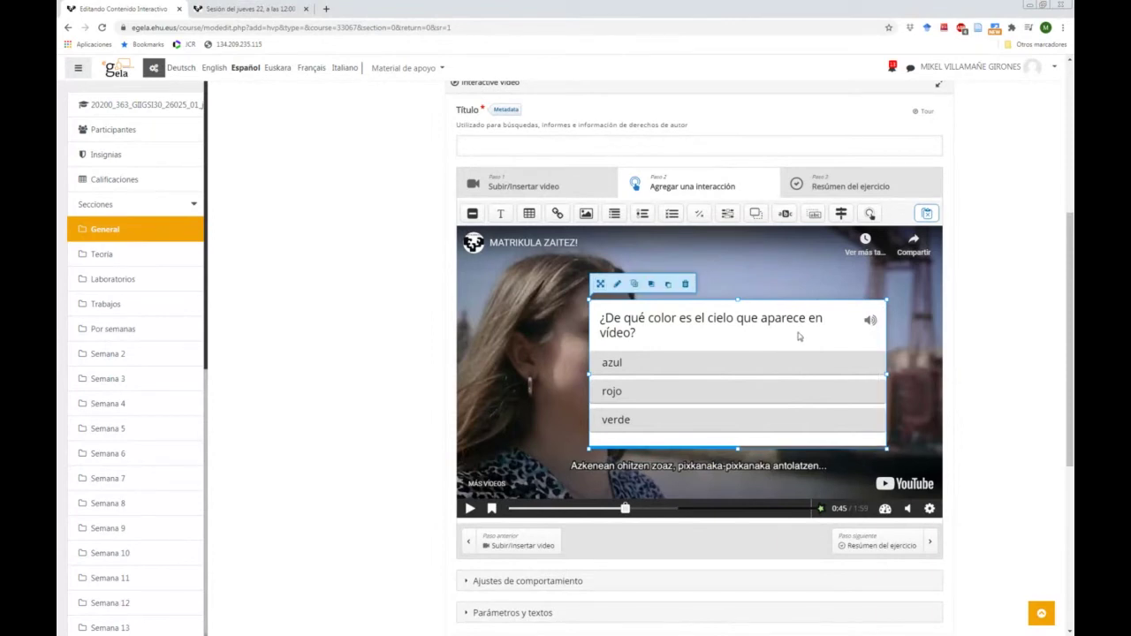
drag(796, 330, 749, 322)
drag(752, 322, 754, 329)
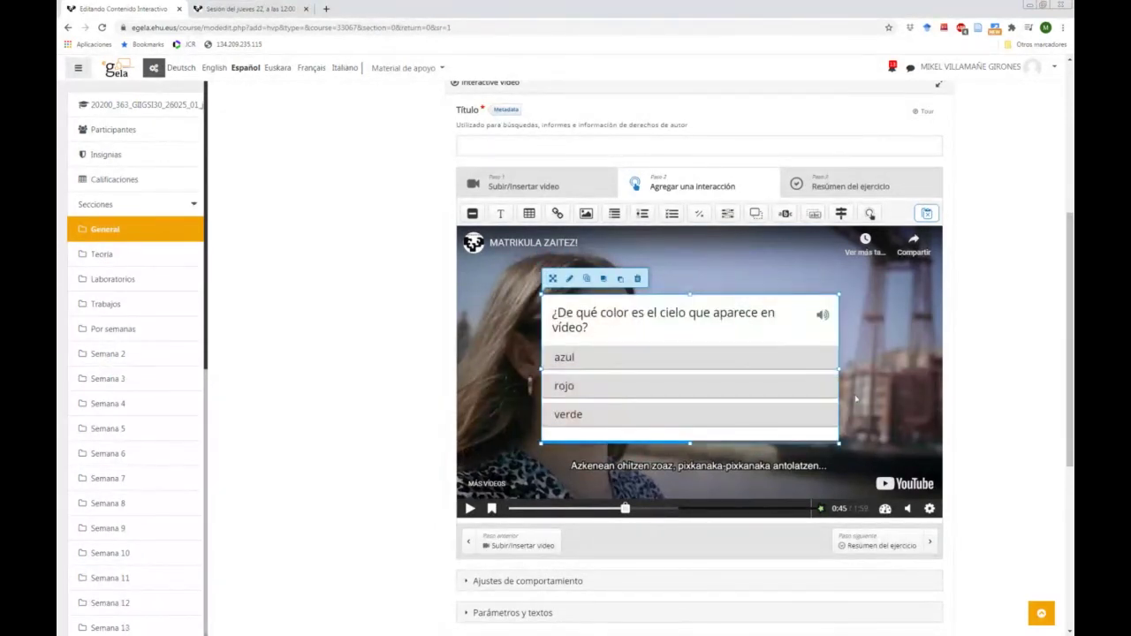
scroll(856, 399, down, 1)
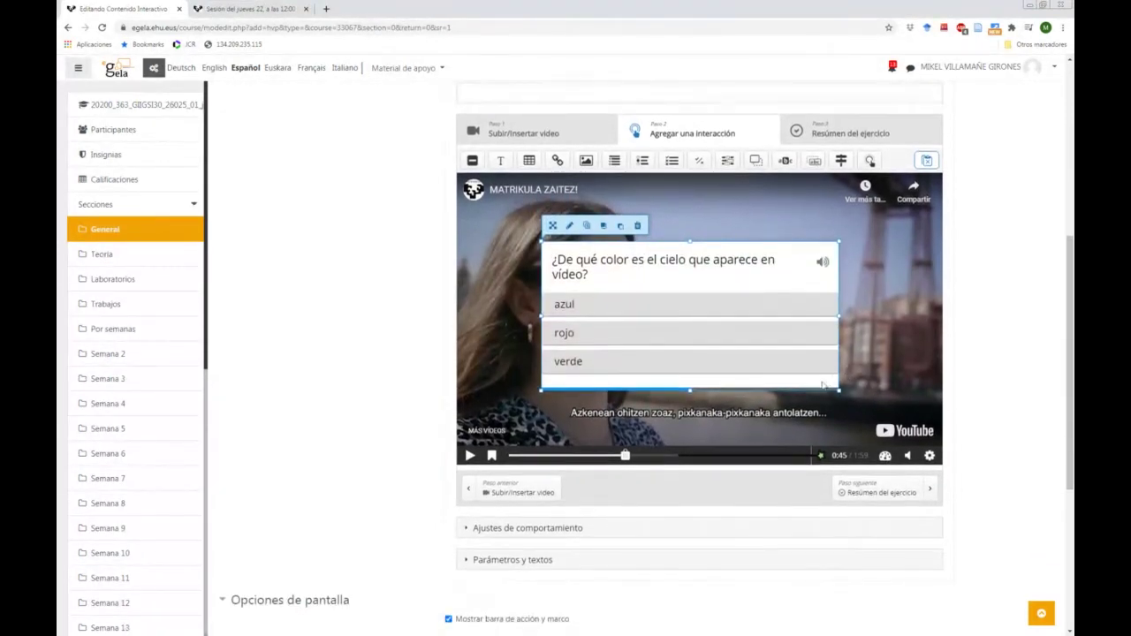
Advance the video preview to 1:28
click(659, 456)
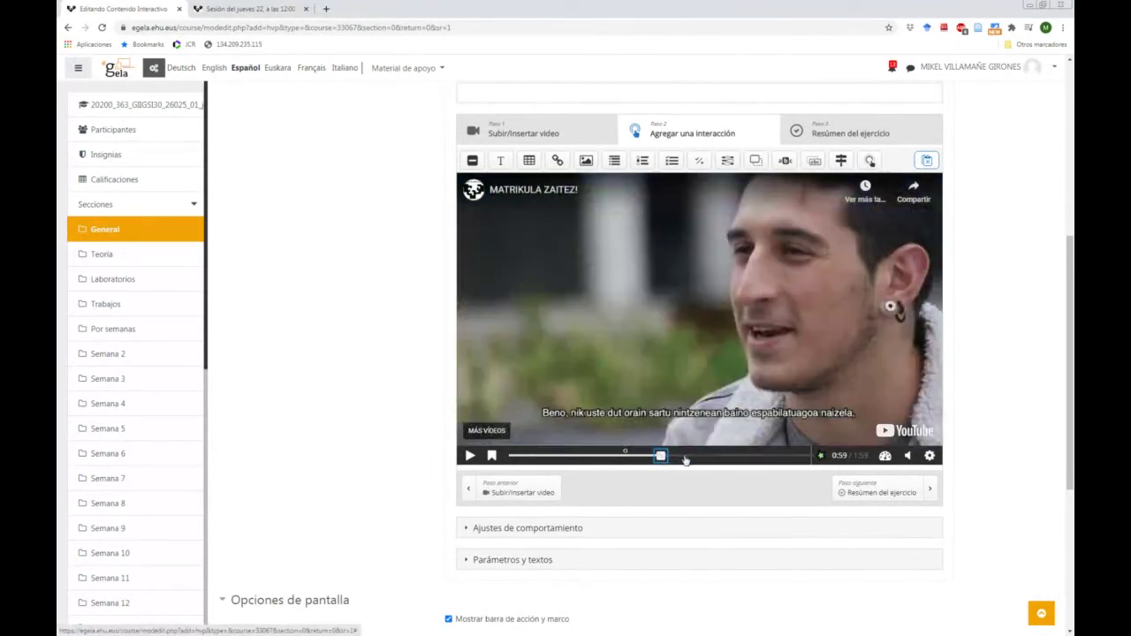
click(688, 456)
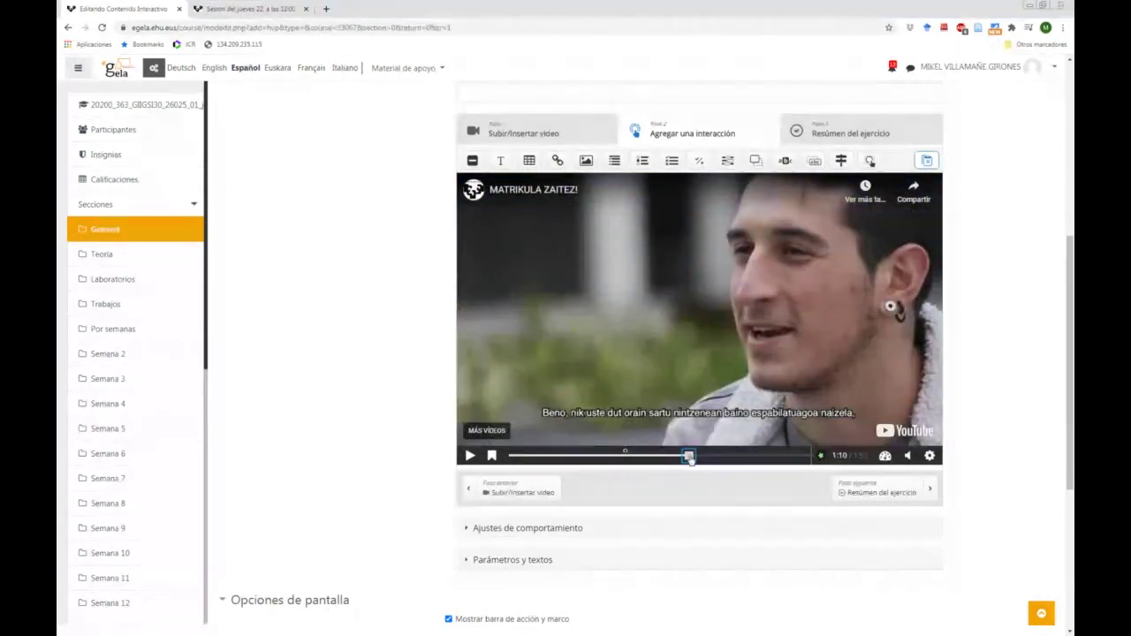
click(733, 456)
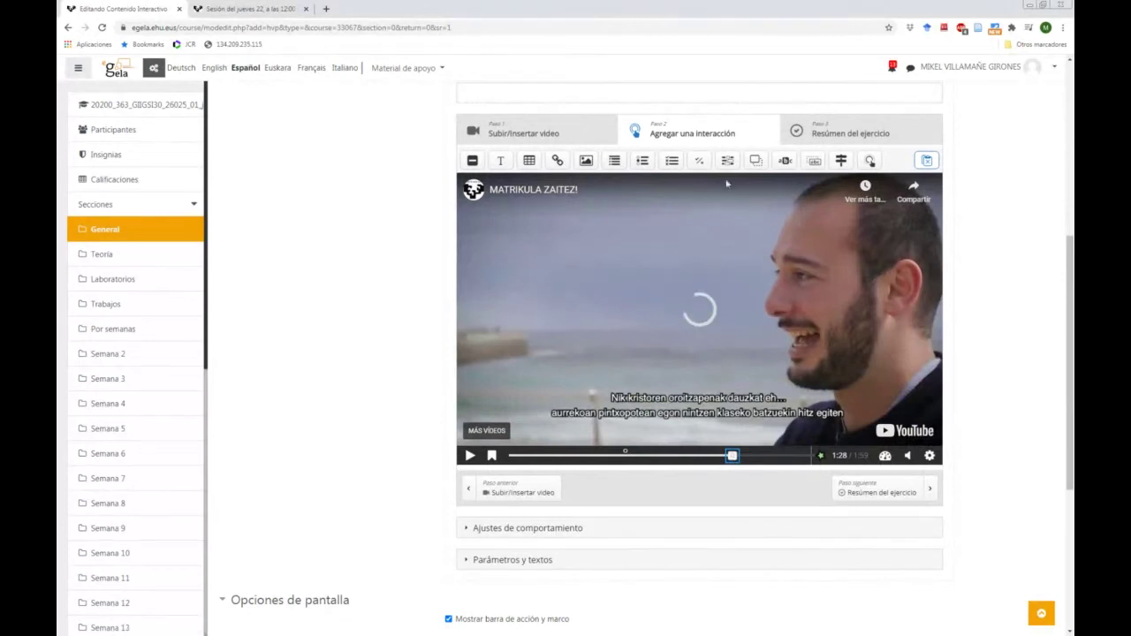
Add a True/False question titled 'Verdadero o Falso' asking '¿Es la UPV/EHU una universidad?' and expand its behaviour settings
click(699, 162)
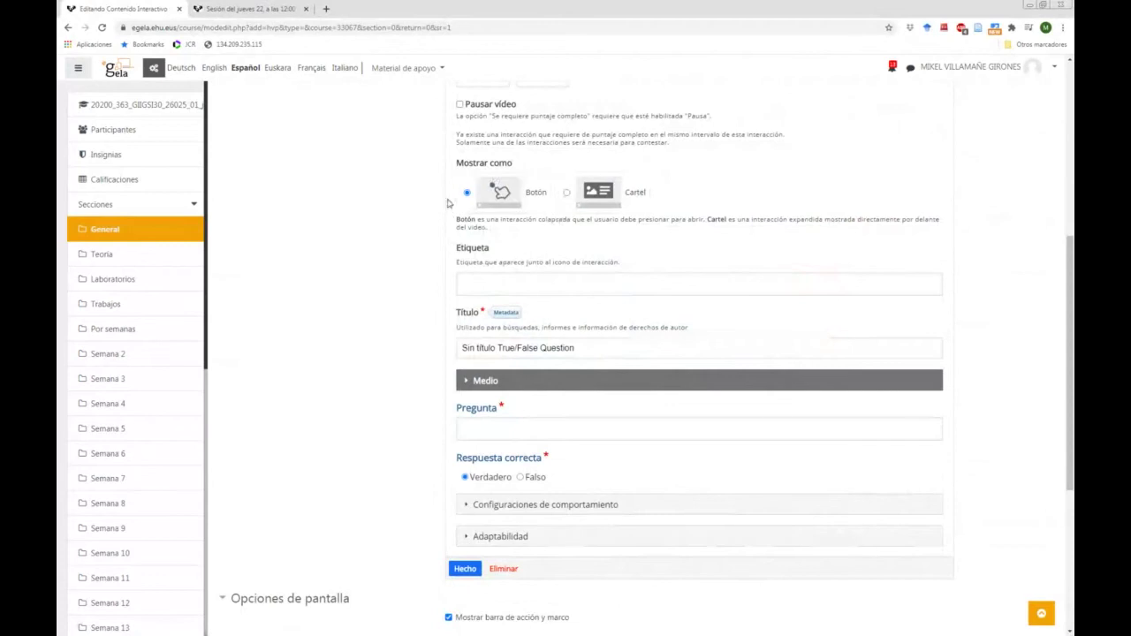
scroll(510, 189, down, 2)
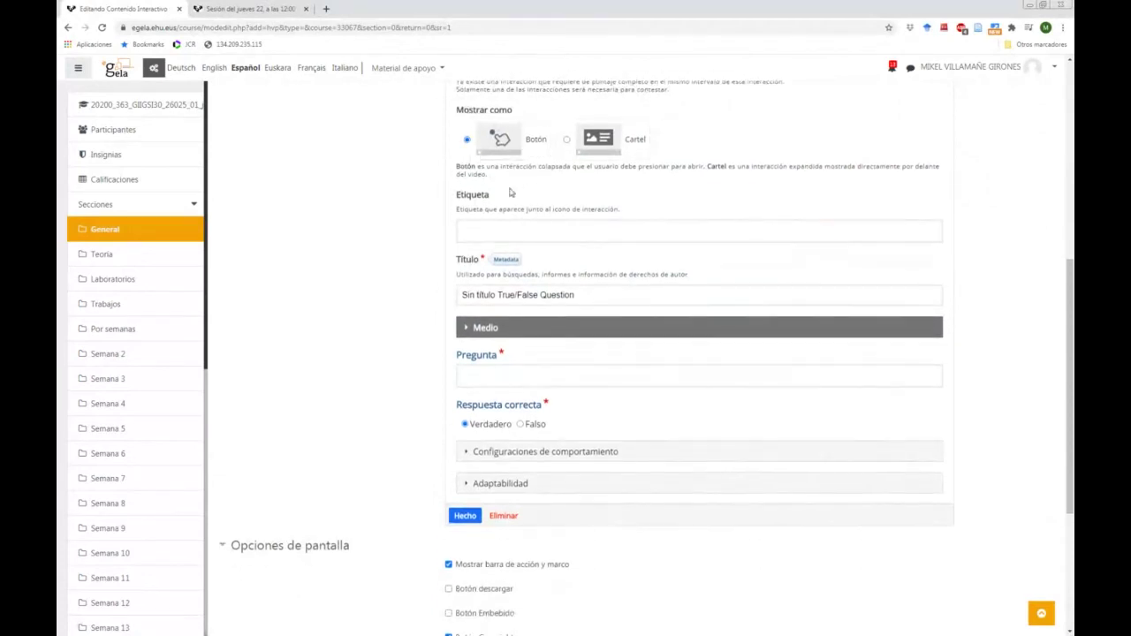
drag(598, 245, 457, 241)
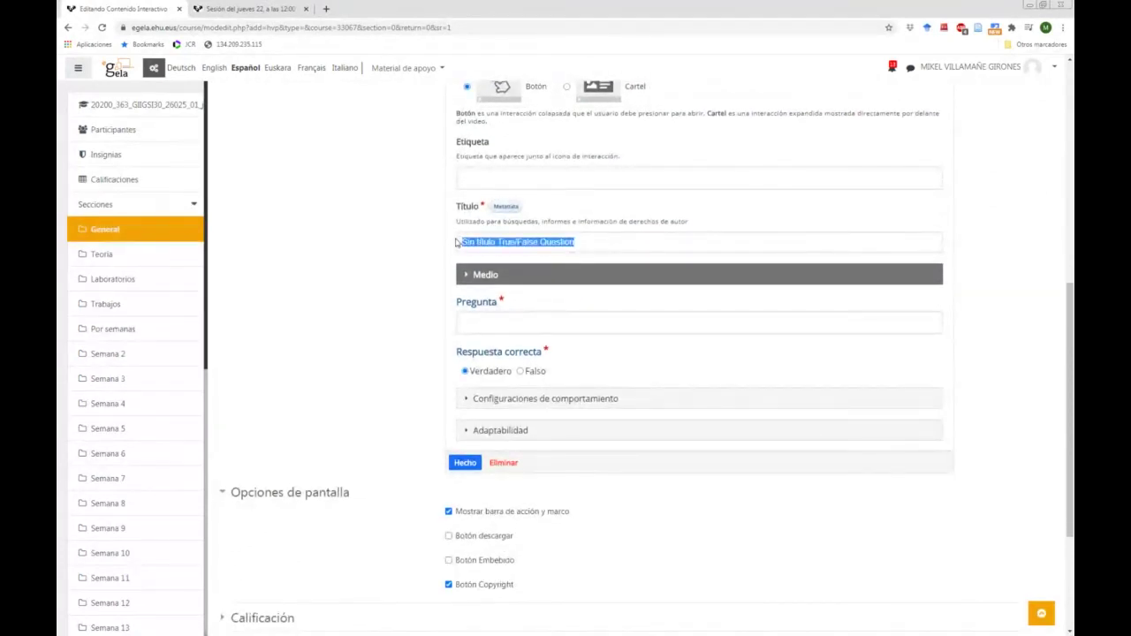
text(M)
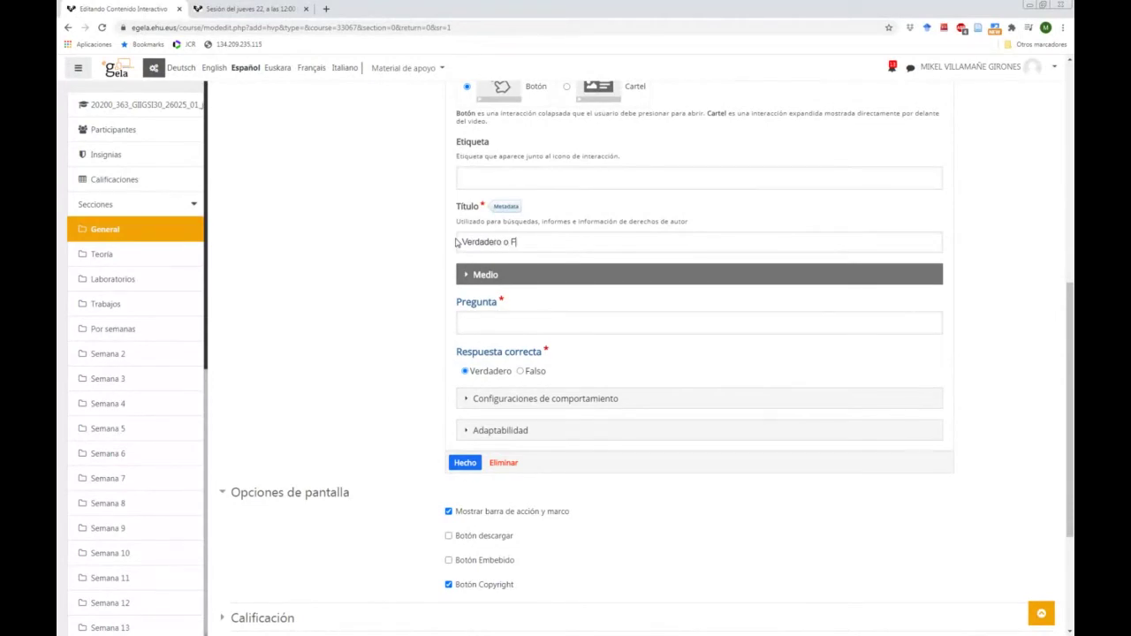
text(erdadero o Falso)
click(519, 320)
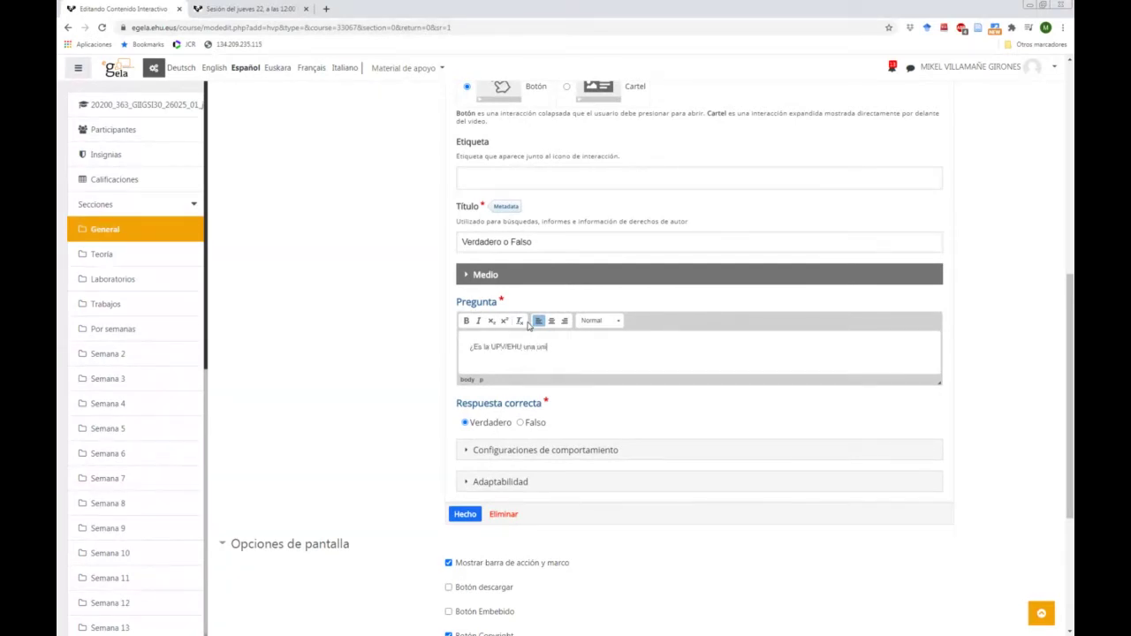
text(¿Es la UPV/EHU una universidad?)
scroll(471, 420, down, 1)
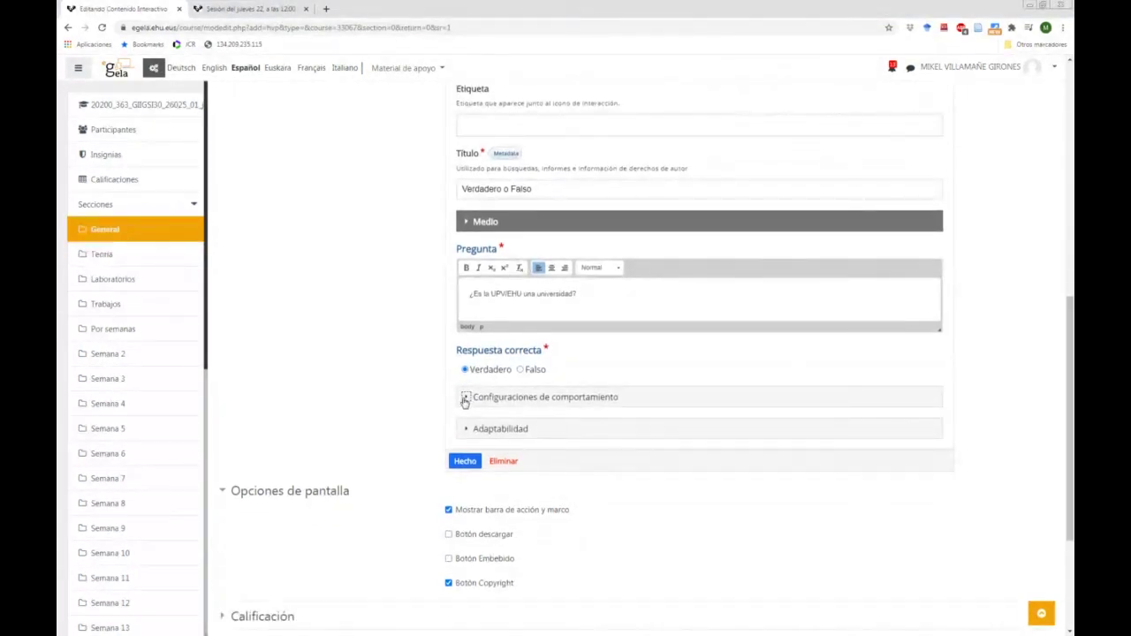
click(466, 397)
scroll(495, 398, down, 2)
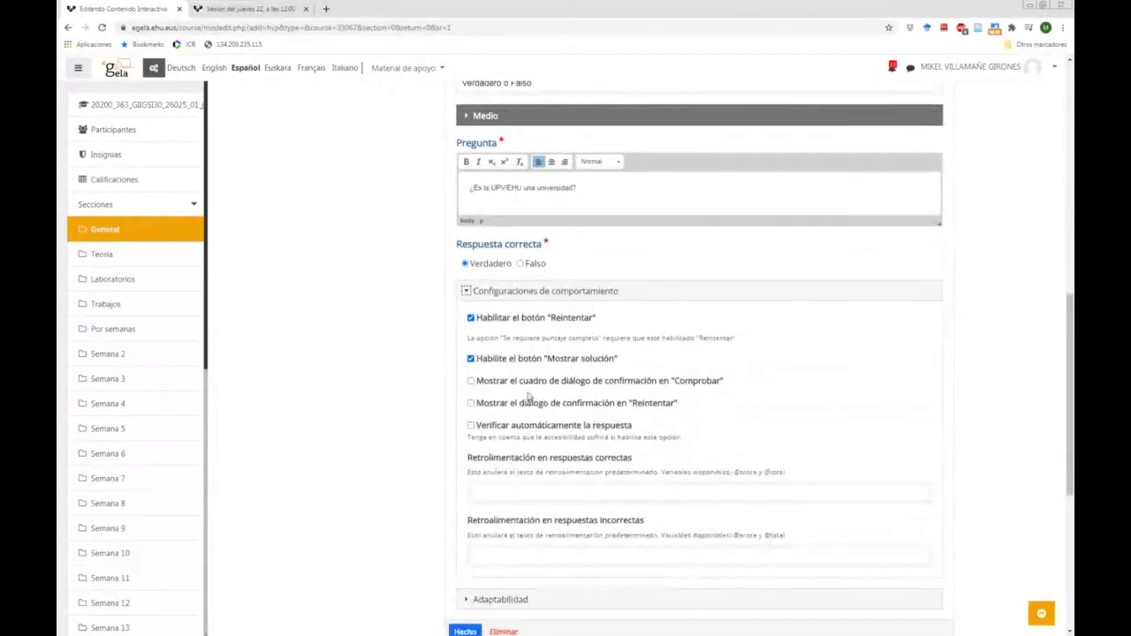
In the adaptivity options, make all-correct answers jump to 1:50 and close the True/False editor
click(467, 291)
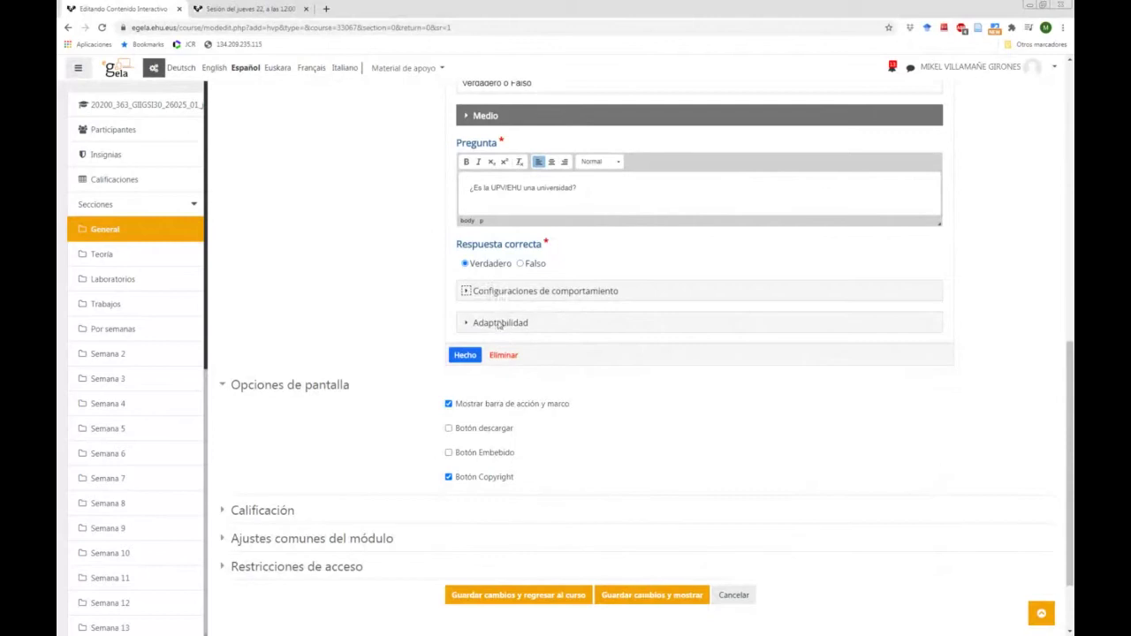
click(476, 324)
scroll(478, 328, down, 1)
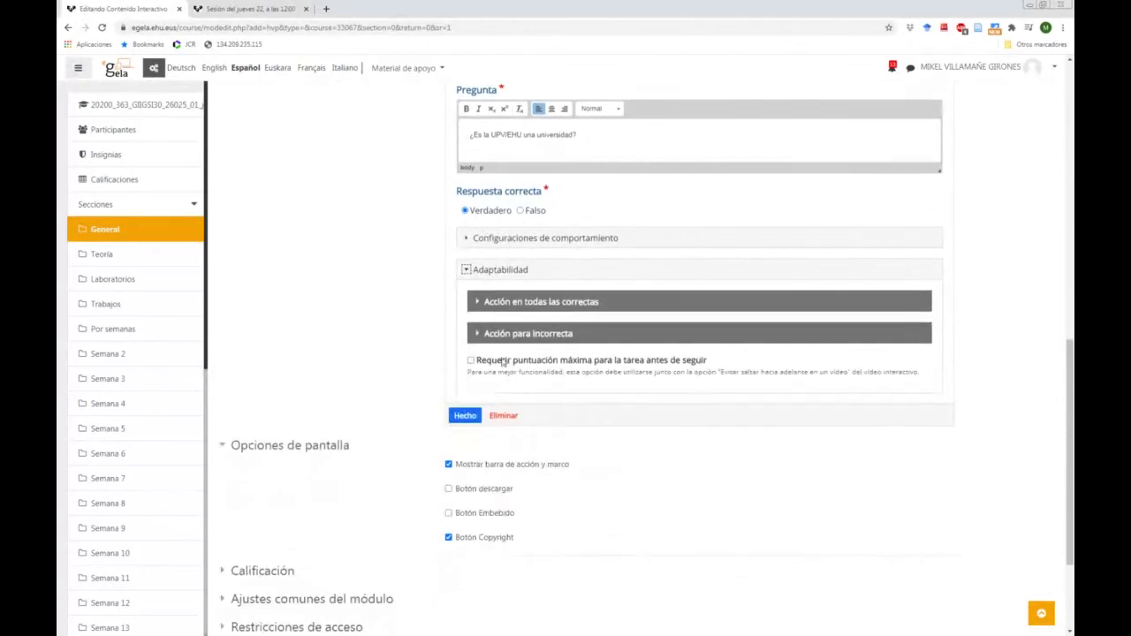
click(480, 302)
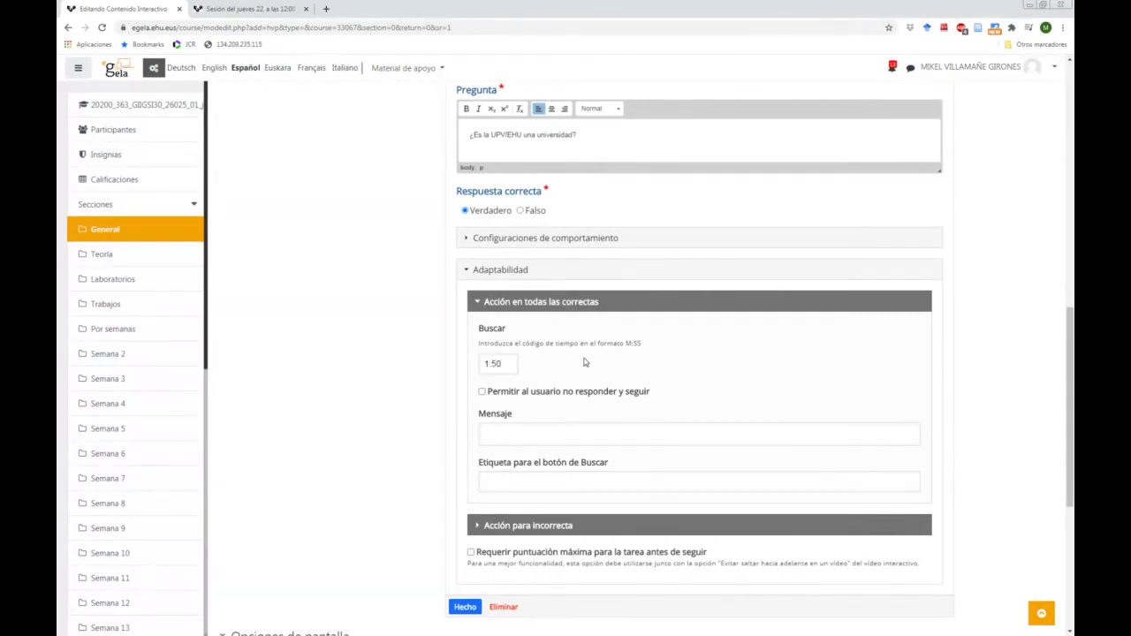
scroll(584, 363, down, 1)
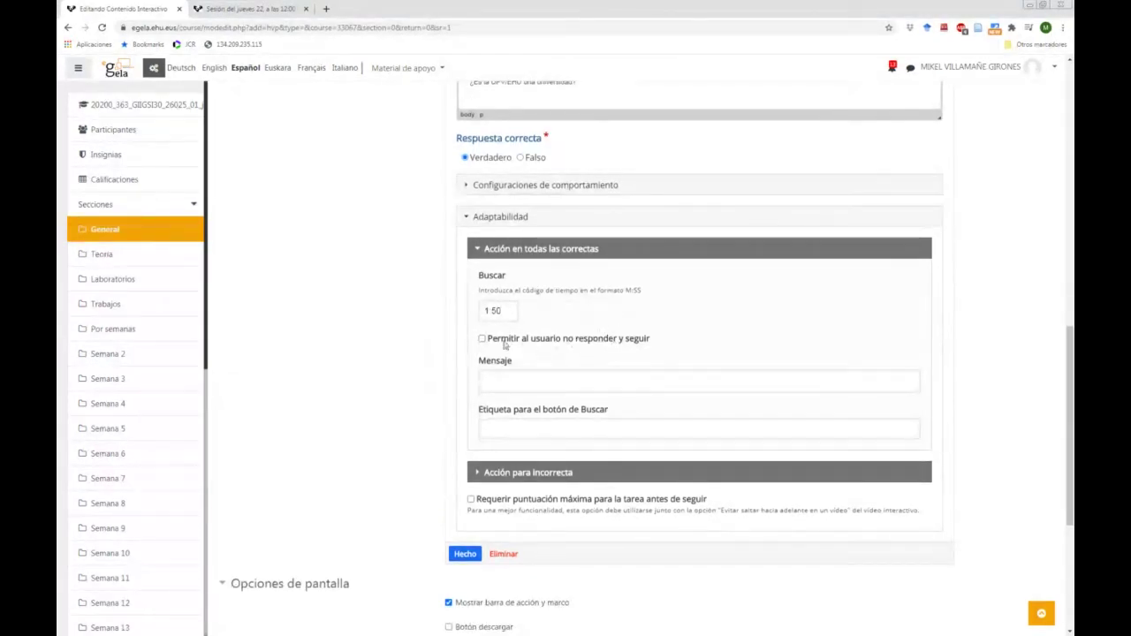
click(466, 555)
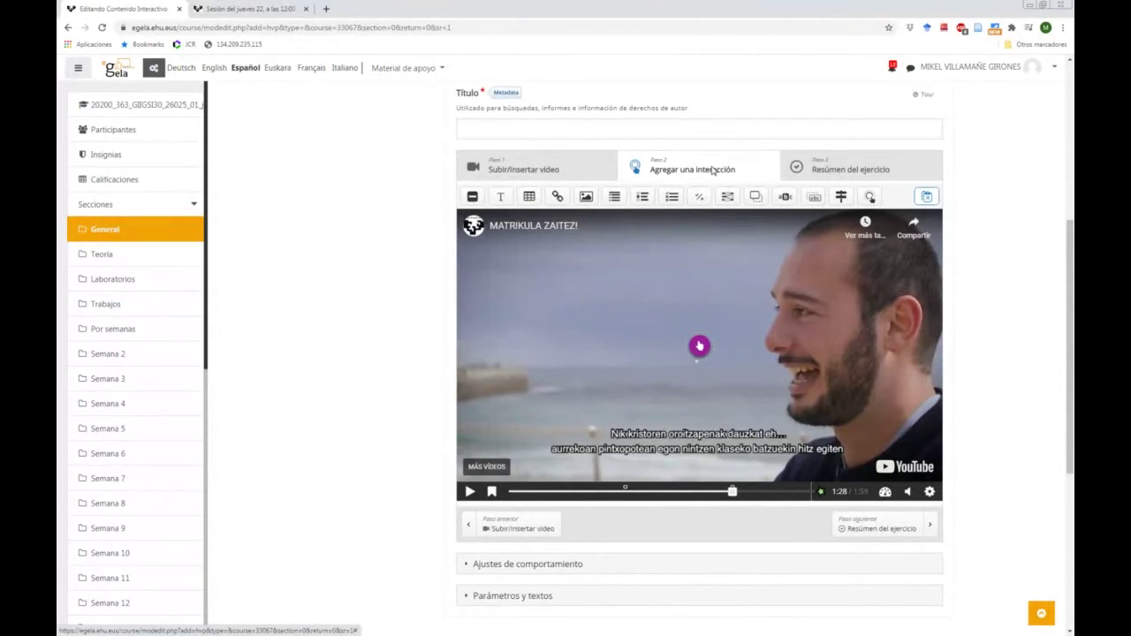
Show the 'Resumen del ejercicio' step and look through its empty sentence and feedback fields
click(852, 168)
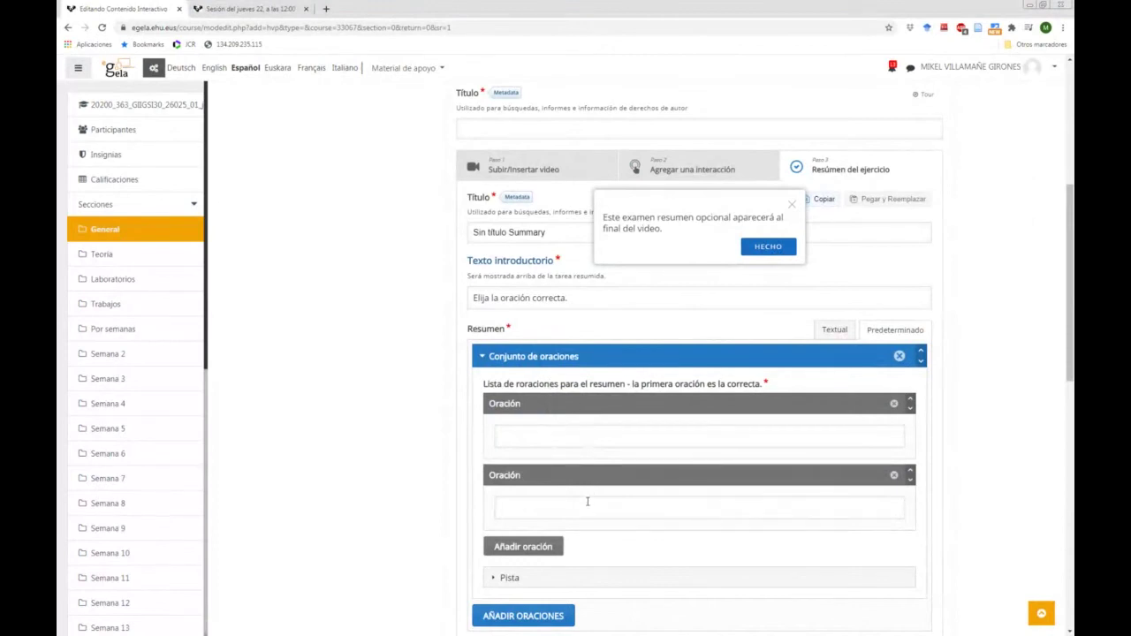
scroll(561, 342, down, 1)
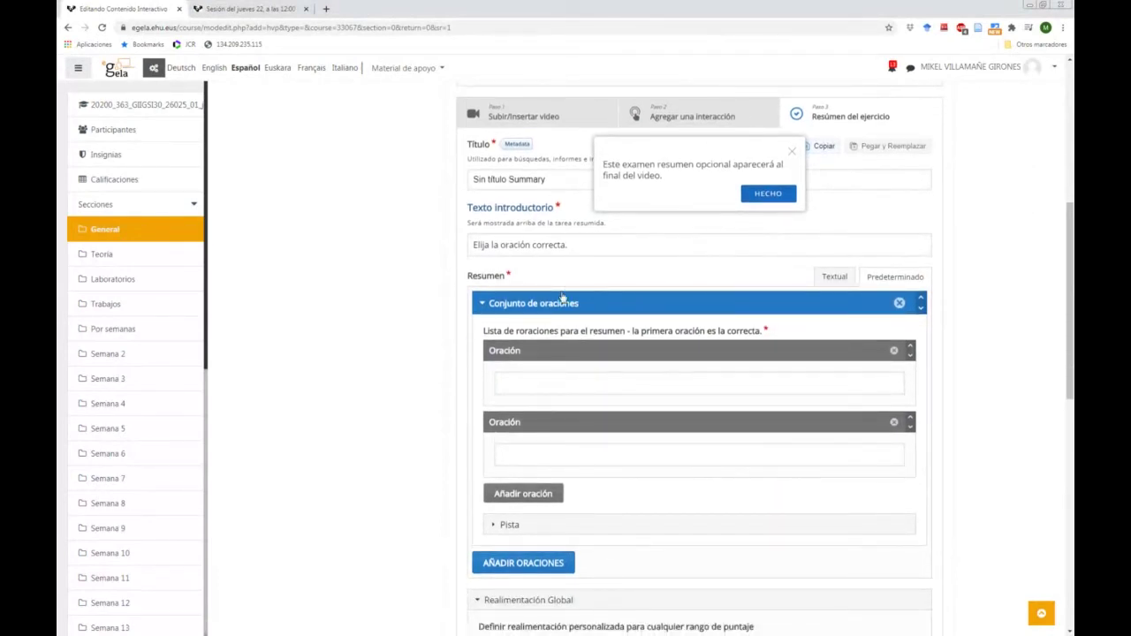
scroll(585, 280, up, 1)
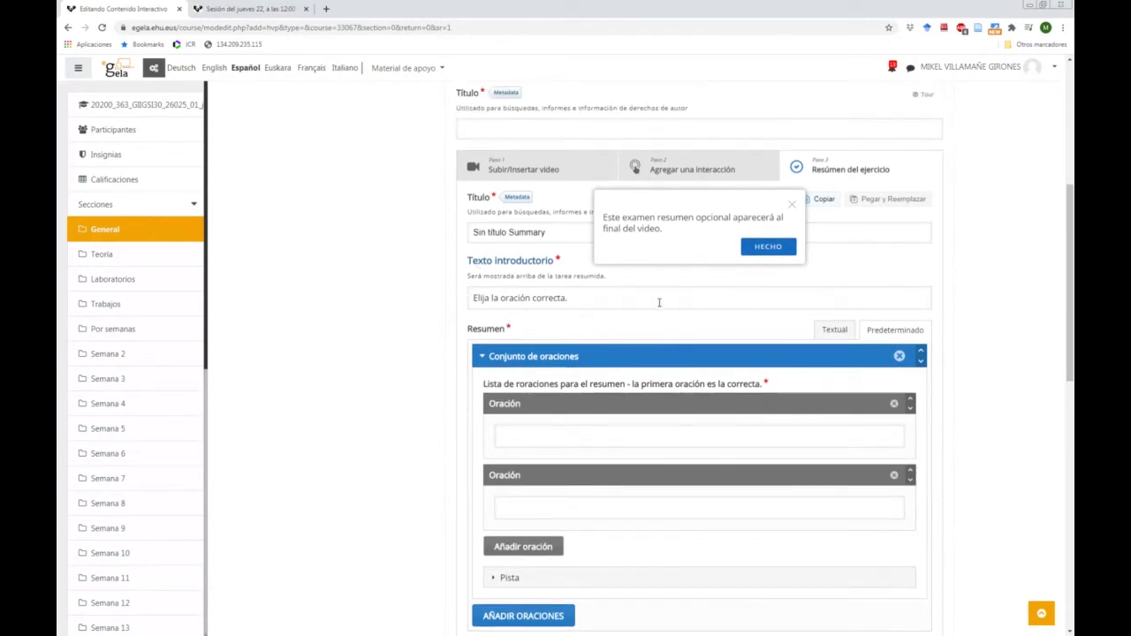
scroll(566, 317, down, 1)
scroll(535, 300, down, 1)
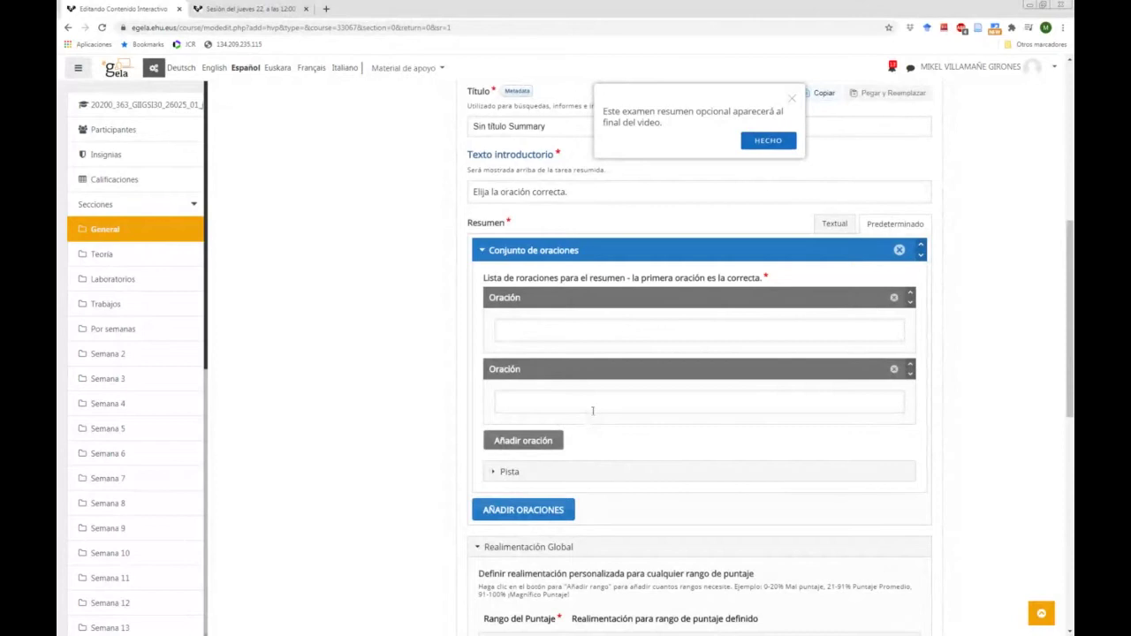
scroll(593, 410, down, 3)
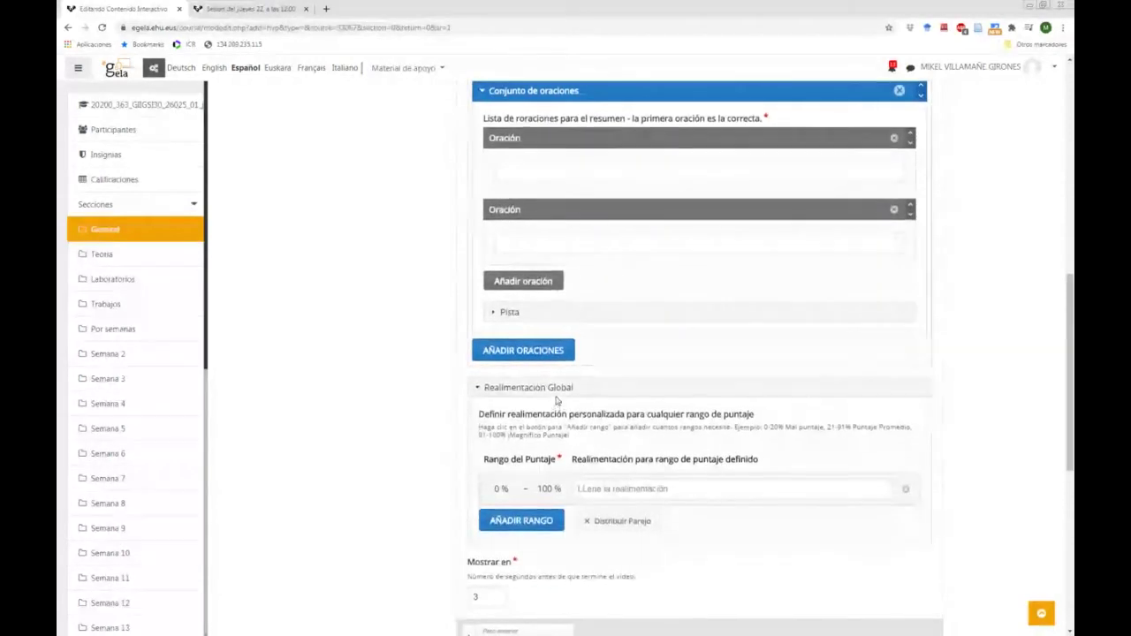
scroll(556, 401, down, 2)
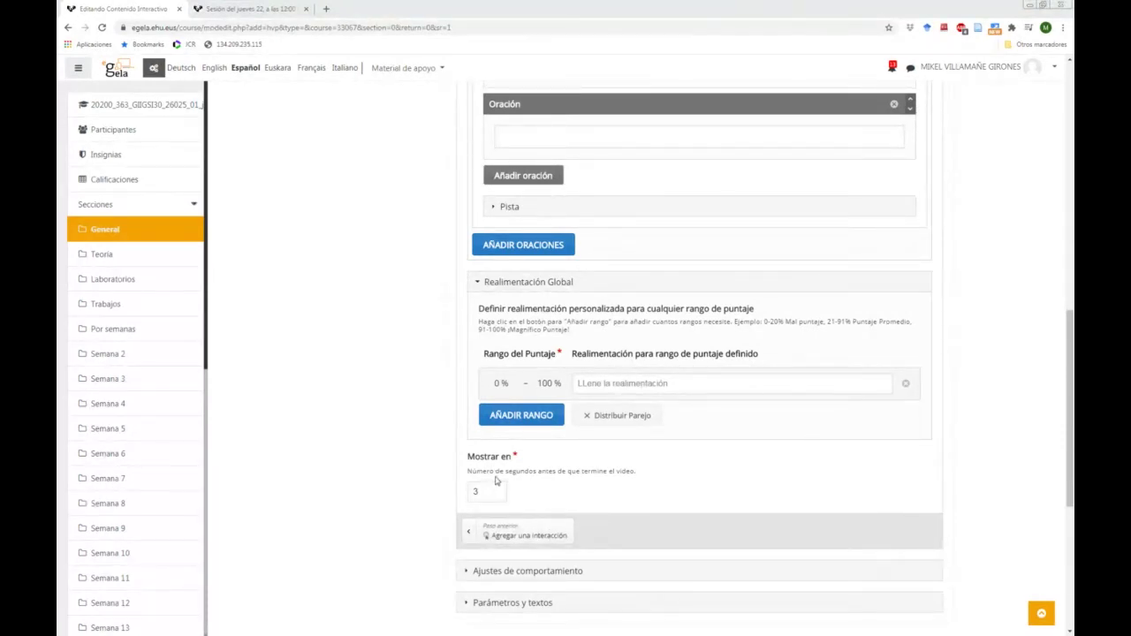
scroll(548, 389, down, 1)
scroll(535, 381, down, 1)
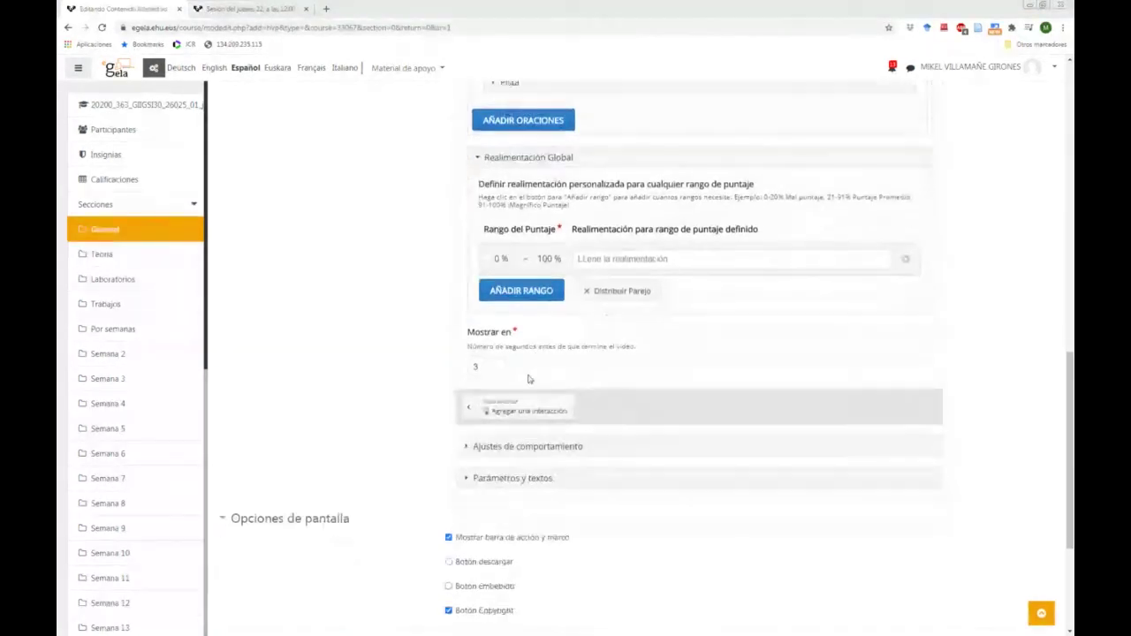
scroll(529, 380, down, 2)
scroll(504, 345, up, 7)
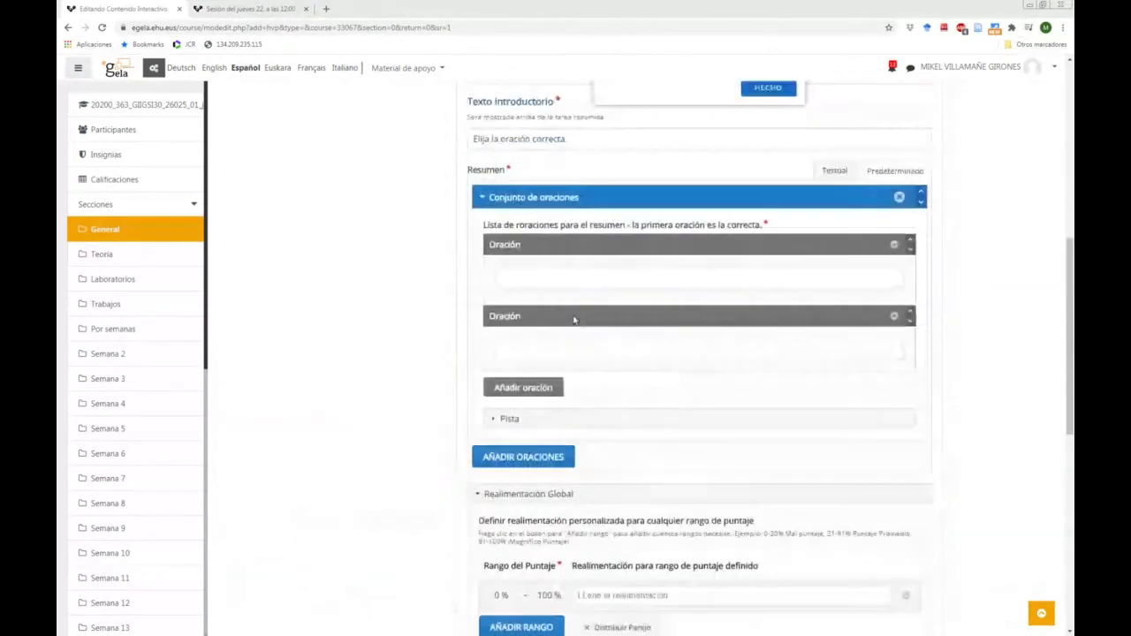
scroll(574, 320, up, 3)
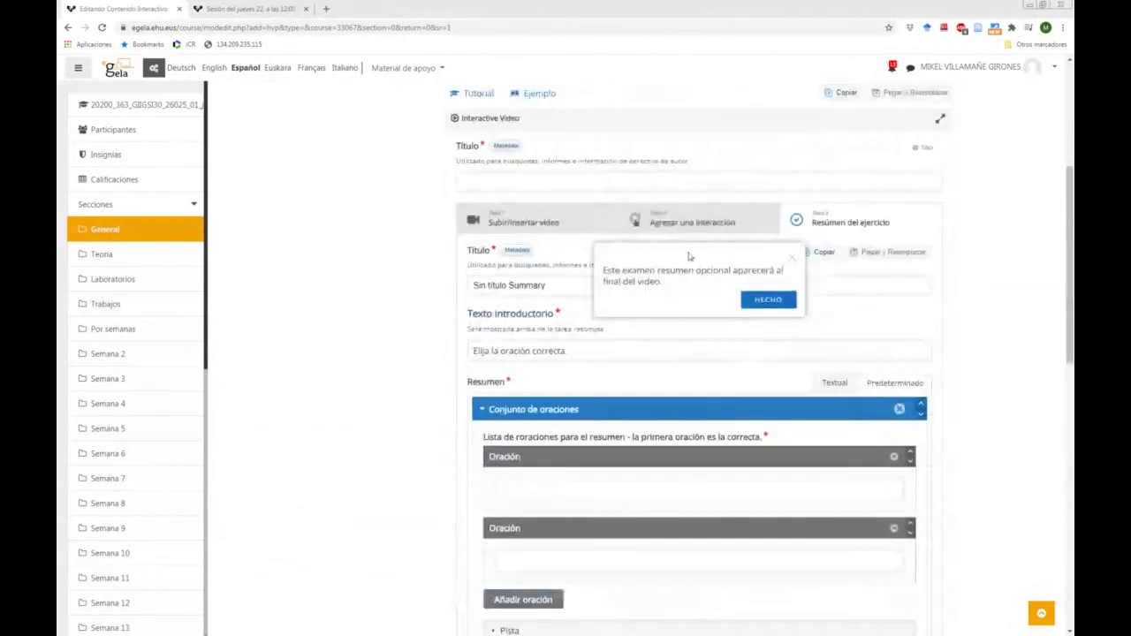
Return to 'Subir/Insertar video', dismiss the editor tour and expand 'Ajustes de comportamiento'
click(523, 224)
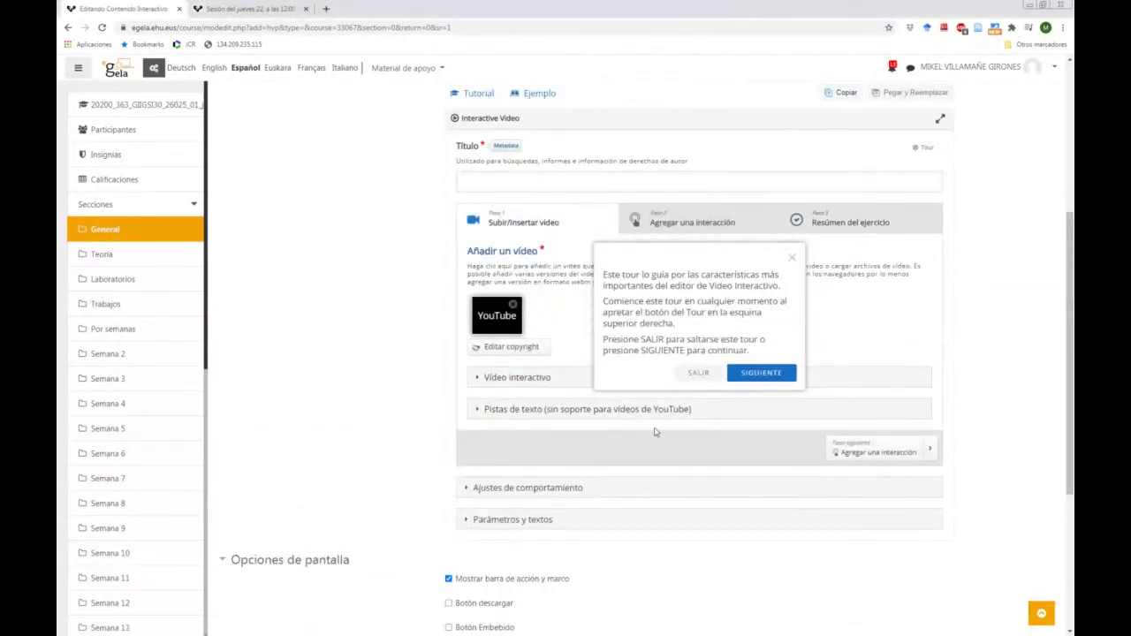
click(698, 372)
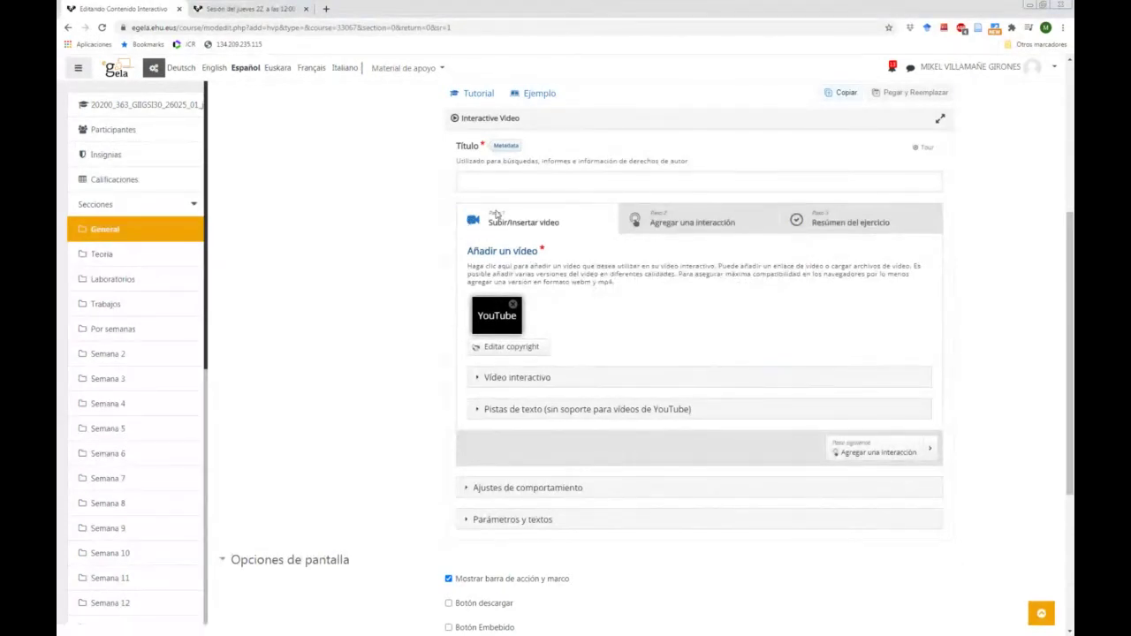
scroll(520, 424, down, 1)
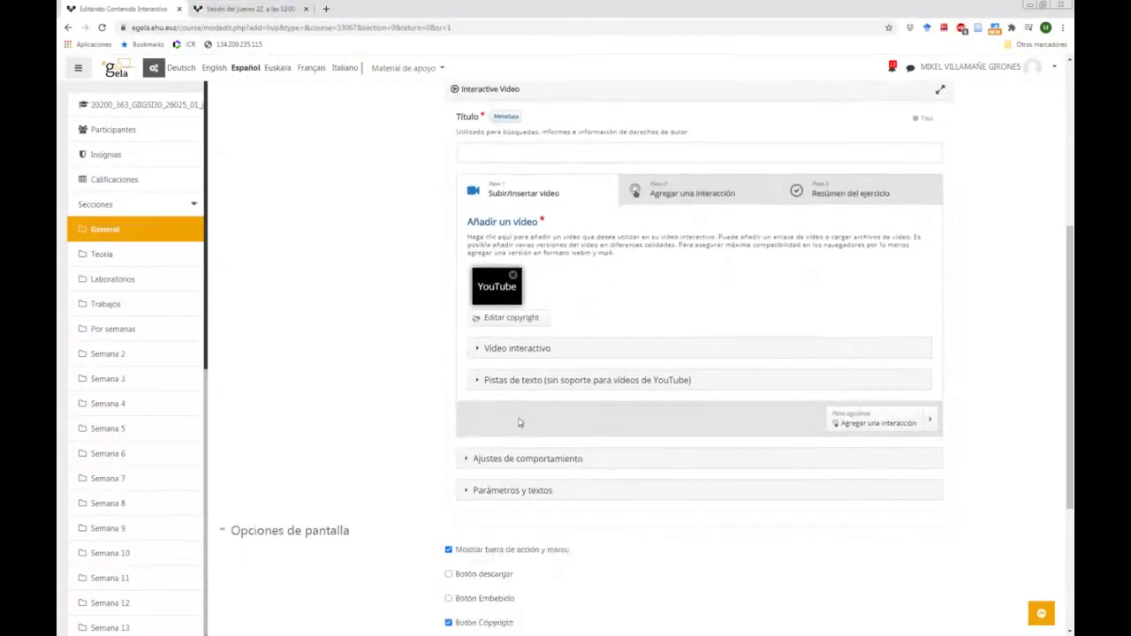
click(475, 436)
scroll(570, 382, down, 3)
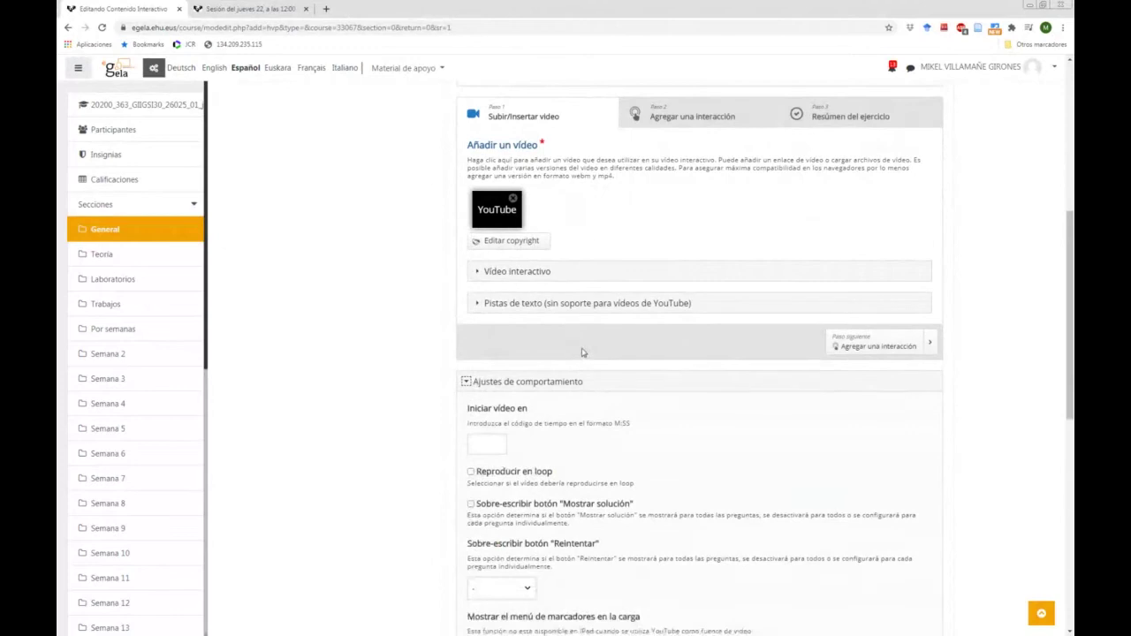
Tick 'Evitar que se salte hacia adelante en el vídeo', leaving the start time and bookmarks options unset
click(483, 335)
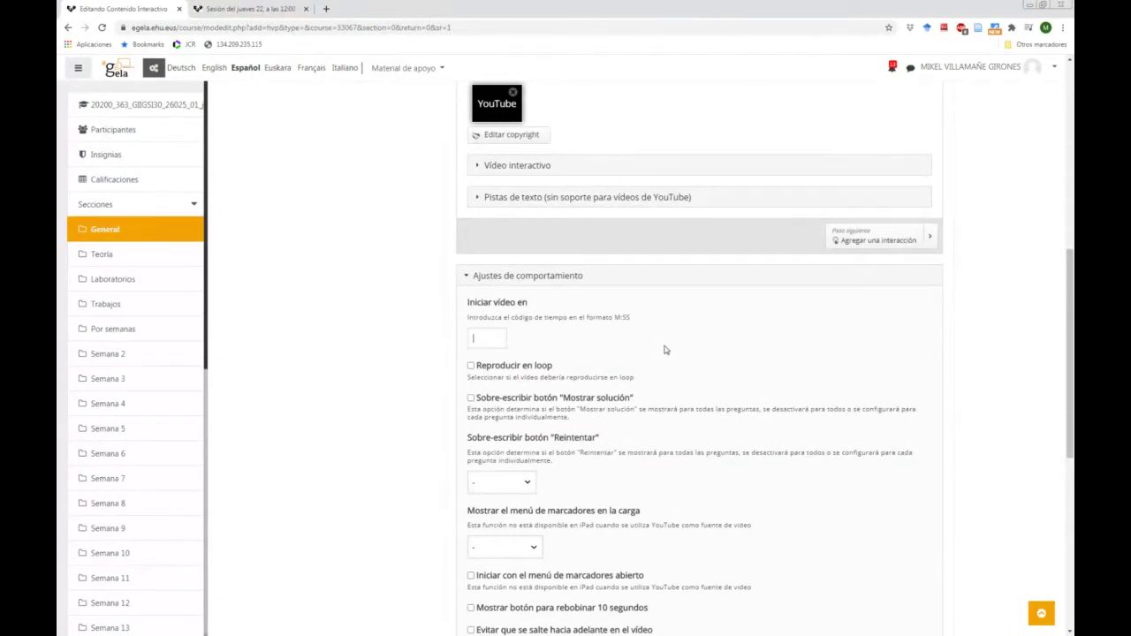
scroll(666, 350, down, 1)
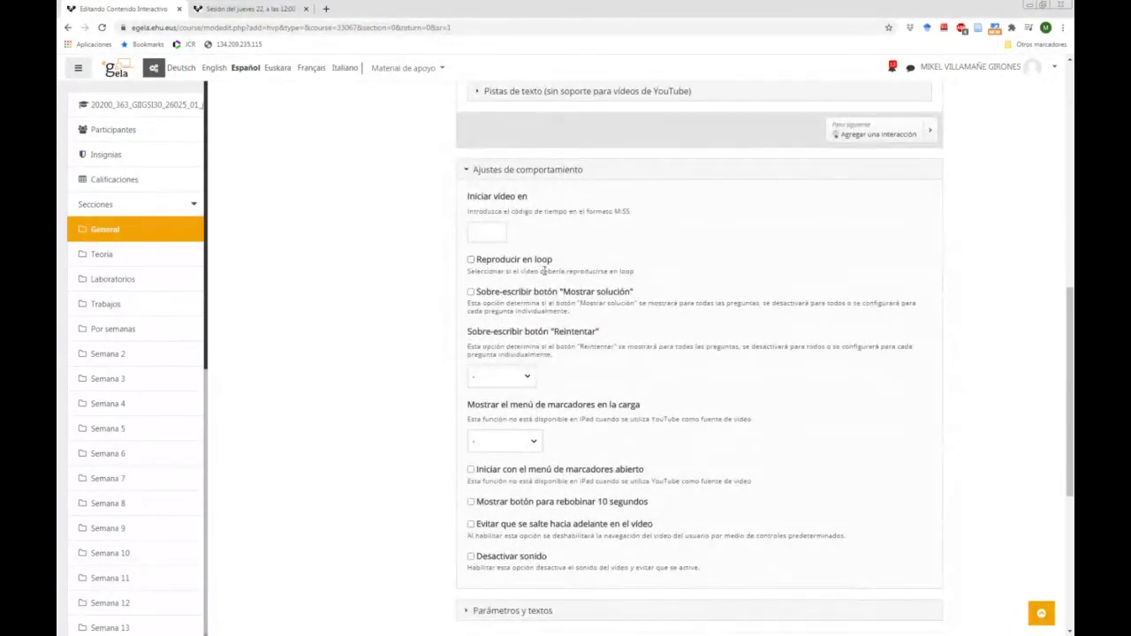
scroll(571, 275, down, 2)
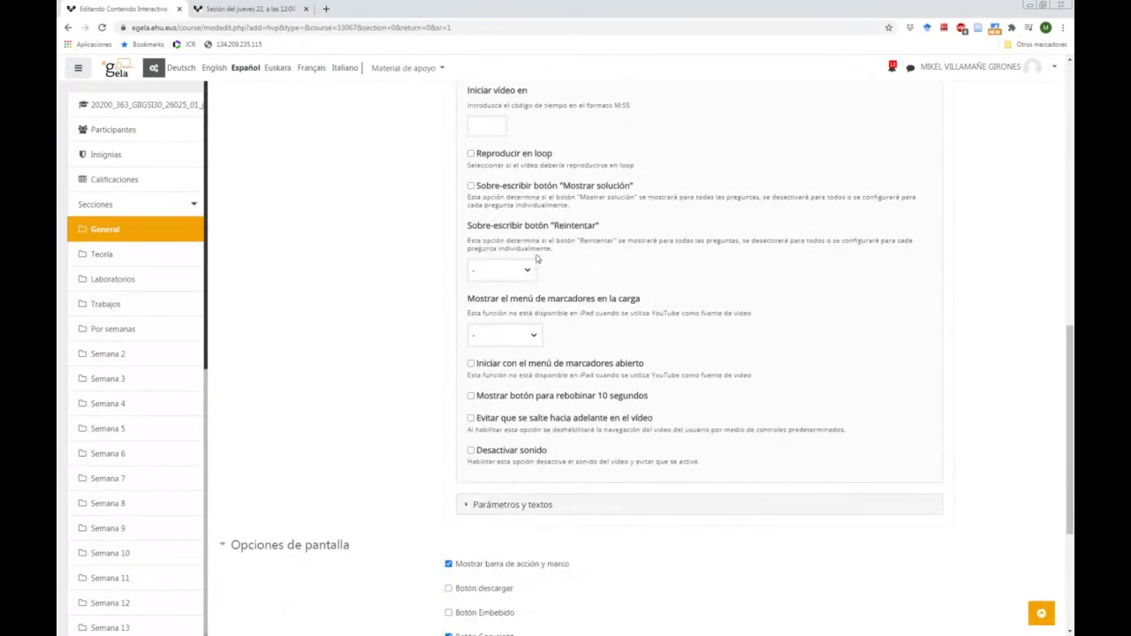
click(534, 336)
click(594, 306)
scroll(599, 308, down, 1)
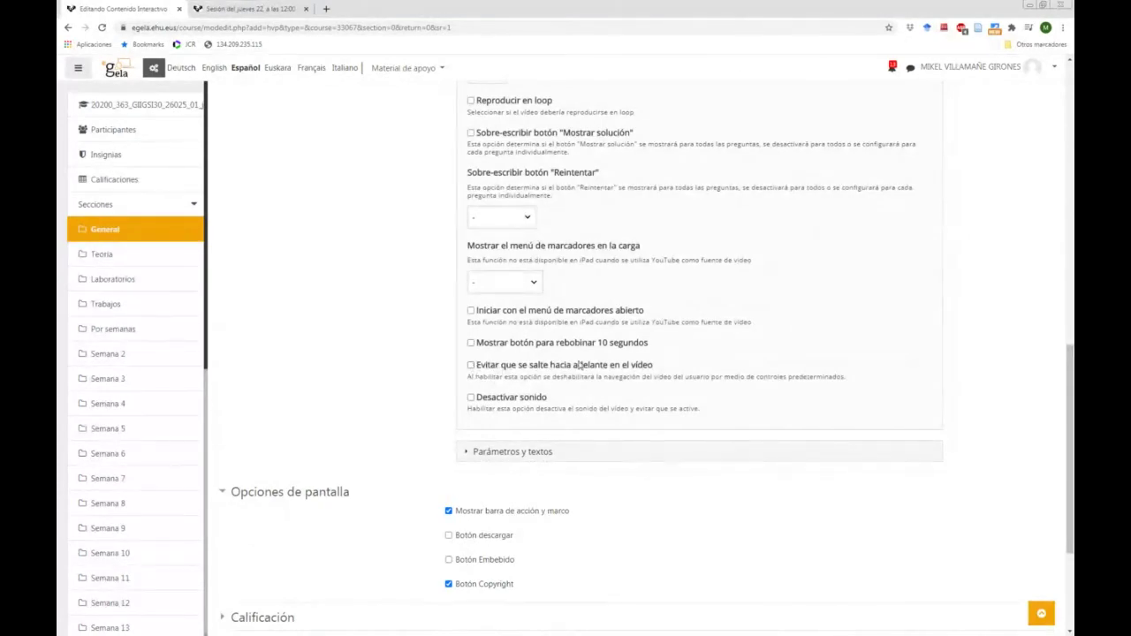
click(471, 365)
Expand 'Parámetros y textos' and its Summary texts section
scroll(669, 398, down, 1)
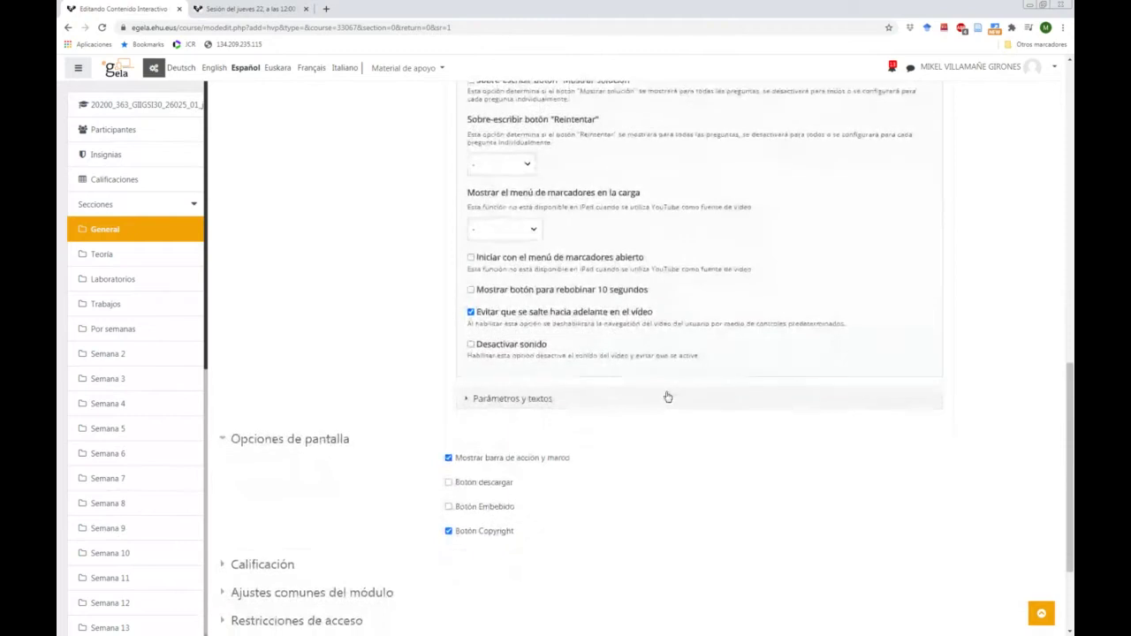
click(473, 399)
scroll(566, 400, down, 2)
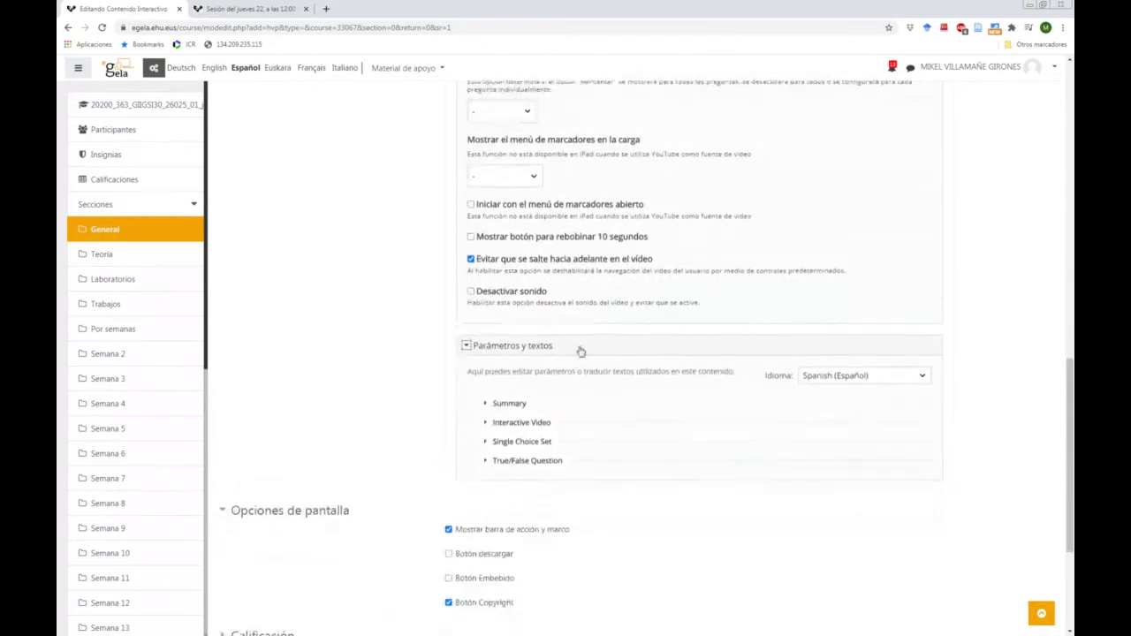
click(486, 351)
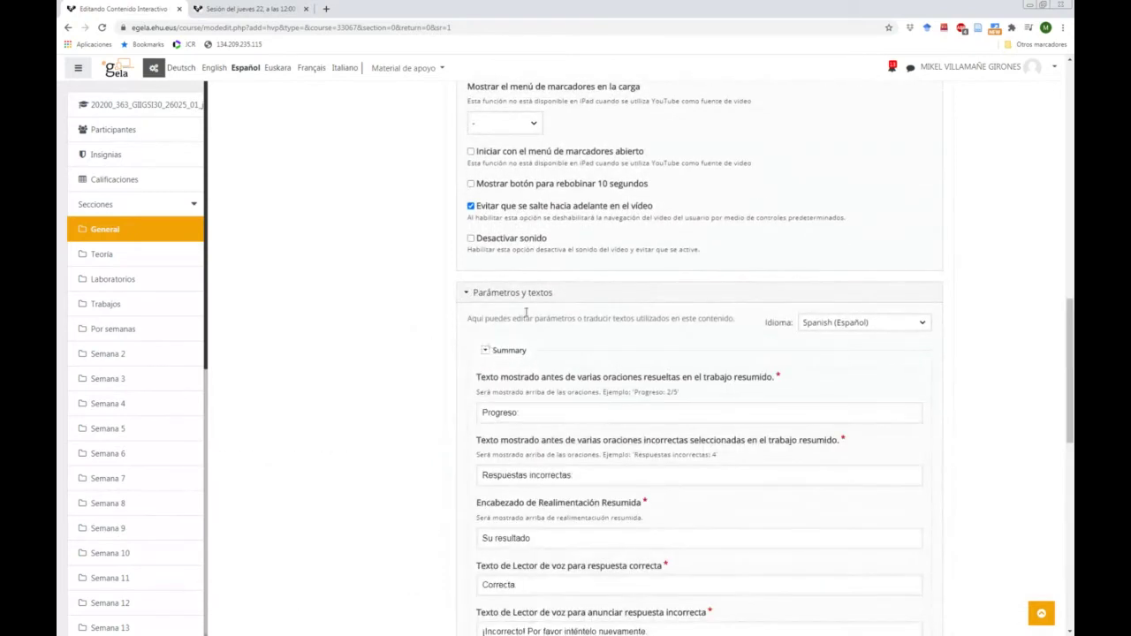
scroll(527, 303, down, 4)
scroll(524, 301, down, 2)
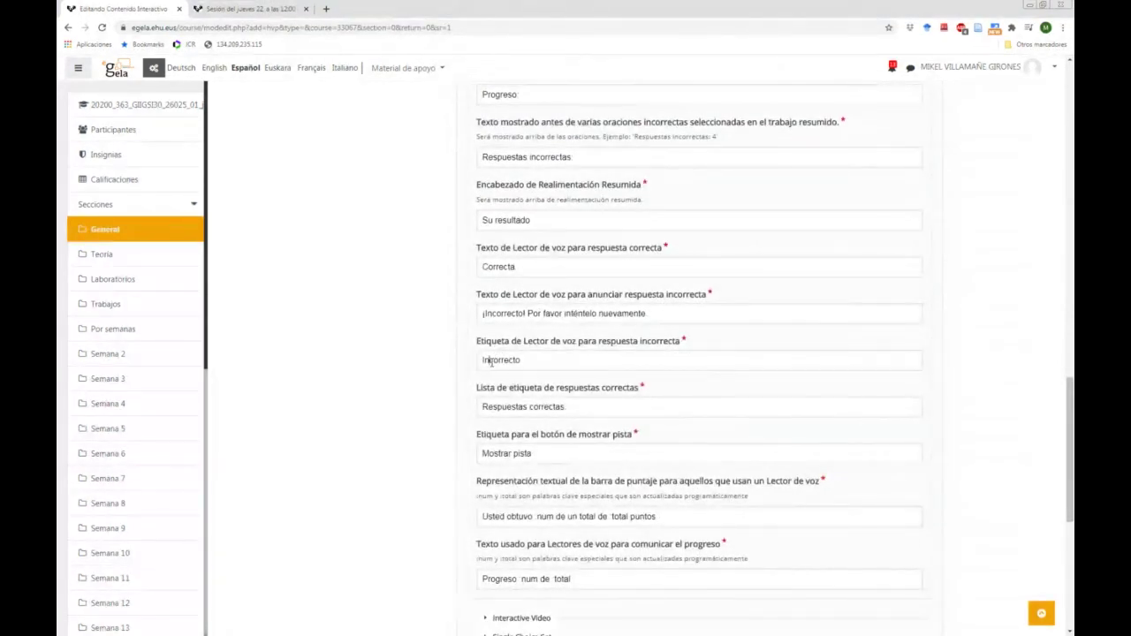
Check the Summary labels such as 'Incorrecto' and 'Respuestas correctas.' without changes, then collapse Summary
double_click(493, 358)
click(534, 362)
drag(483, 407, 571, 406)
click(567, 407)
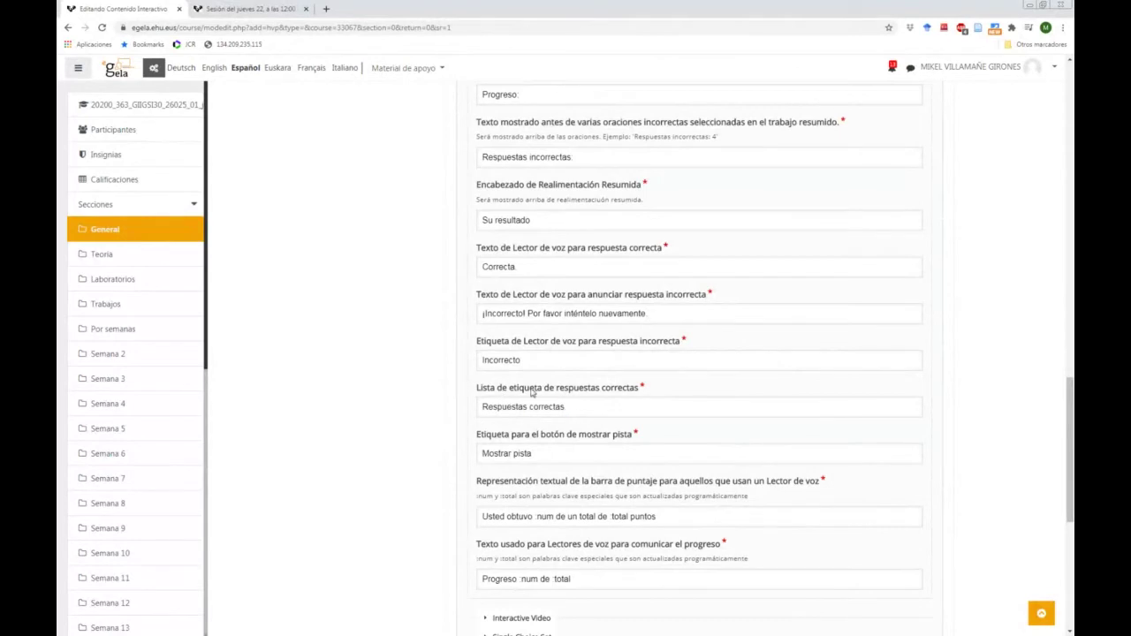
scroll(574, 403, down, 1)
click(549, 401)
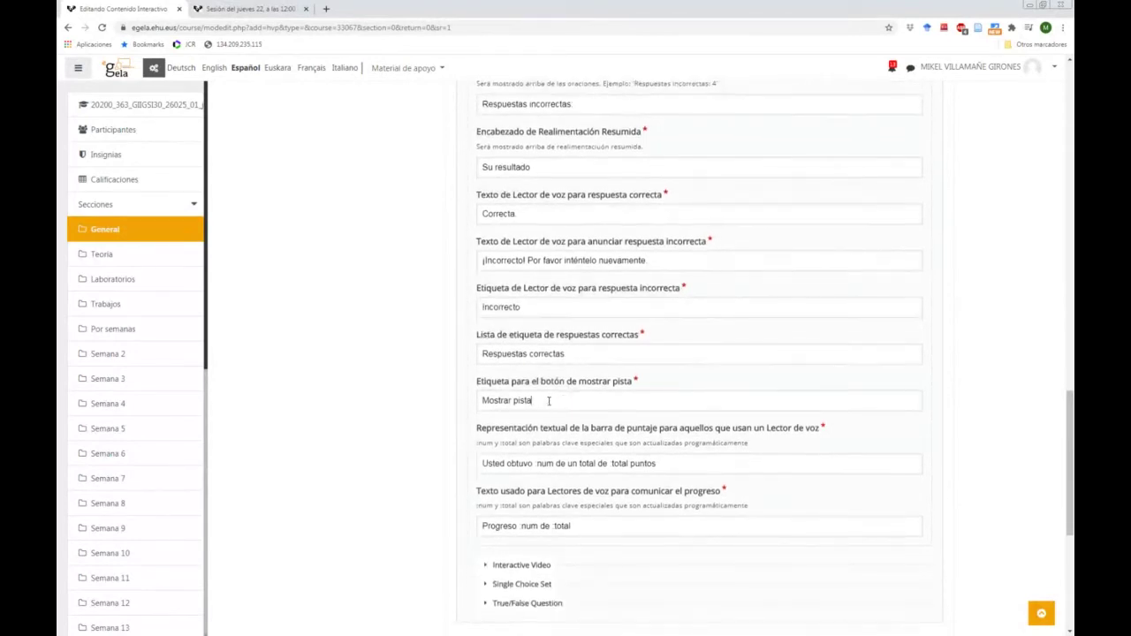
scroll(550, 410, down, 3)
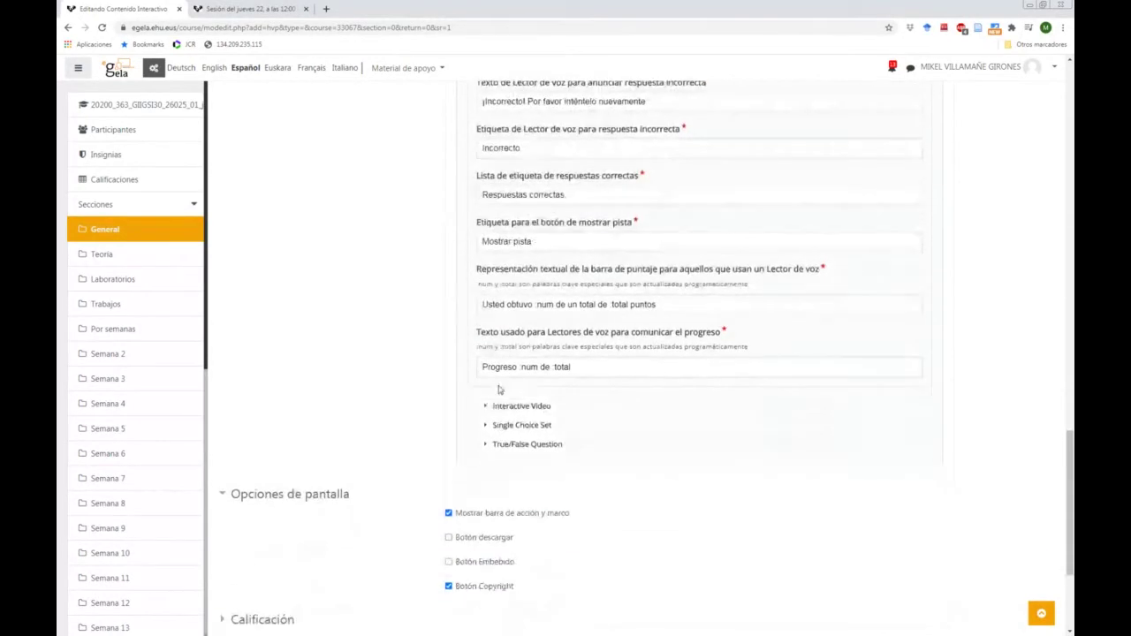
scroll(500, 413, up, 5)
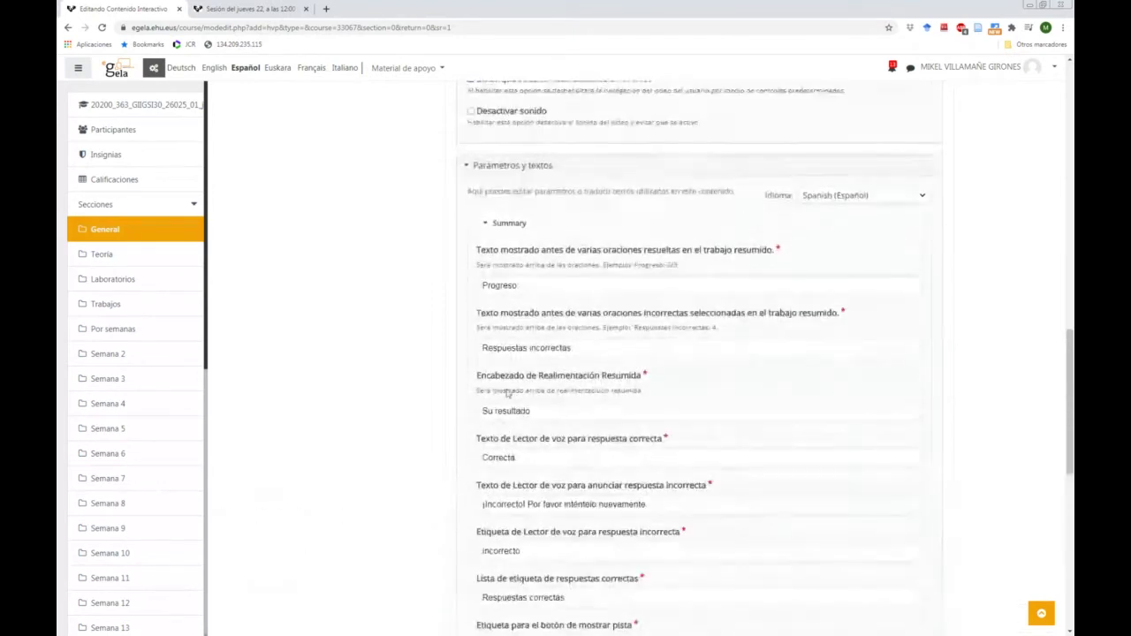
click(485, 352)
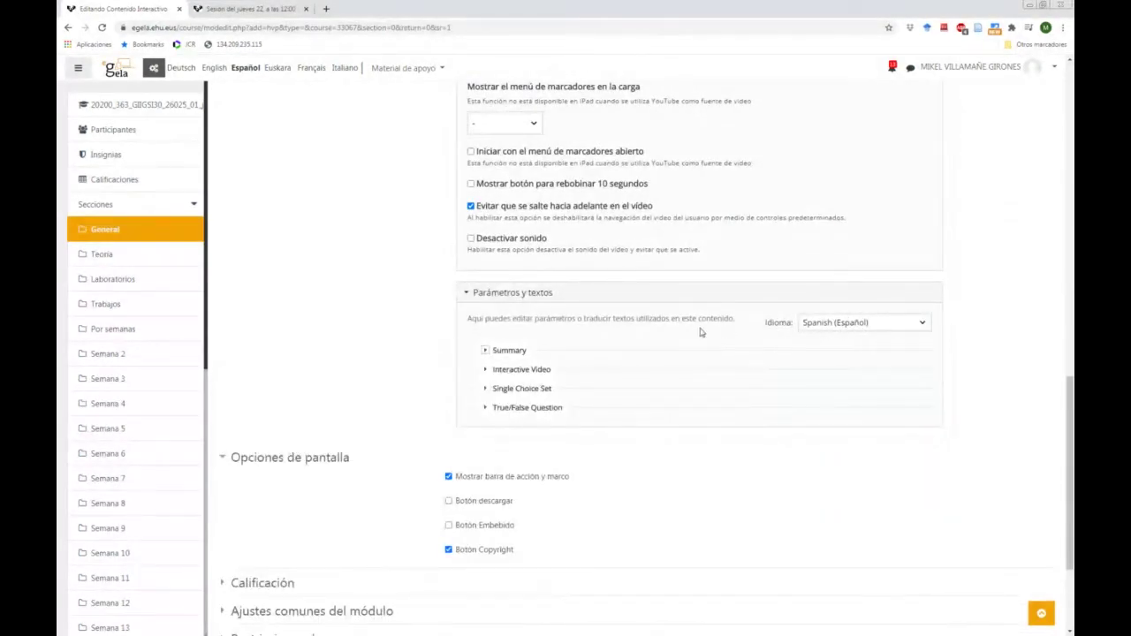
scroll(796, 331, down, 3)
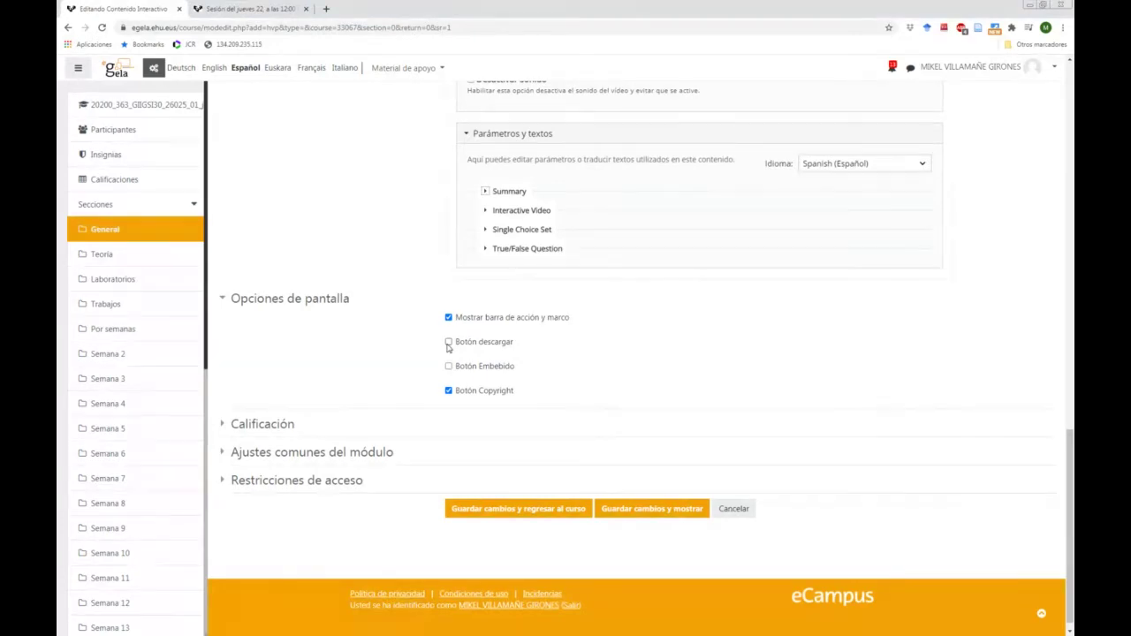
Tick 'Botón descargar' and expand the Calificación settings
scroll(591, 324, up, 3)
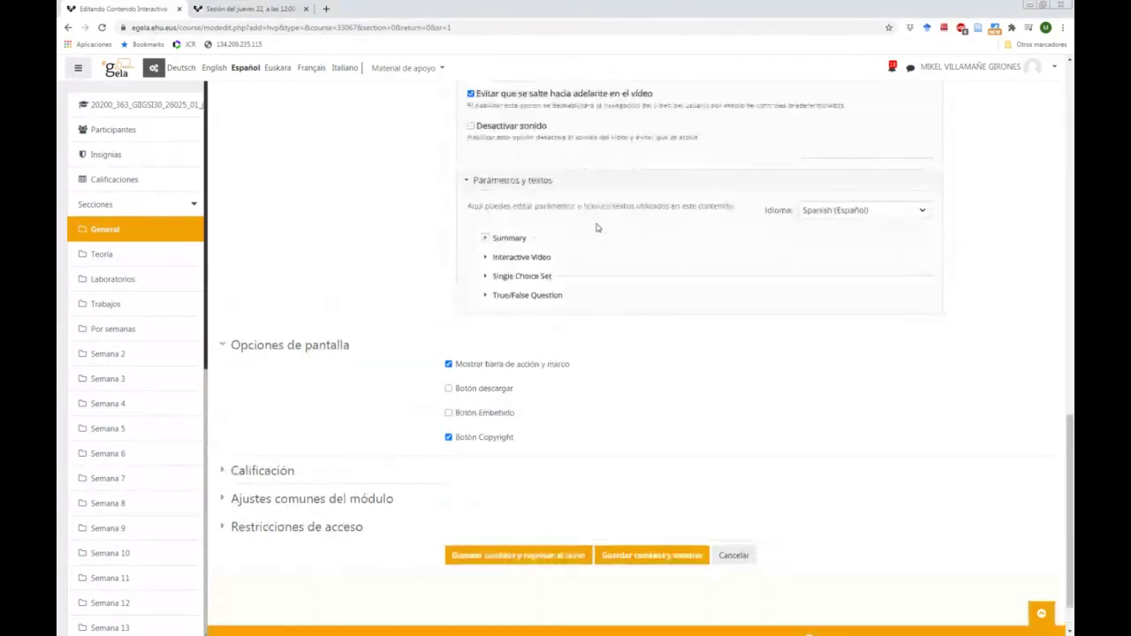
scroll(643, 310, down, 3)
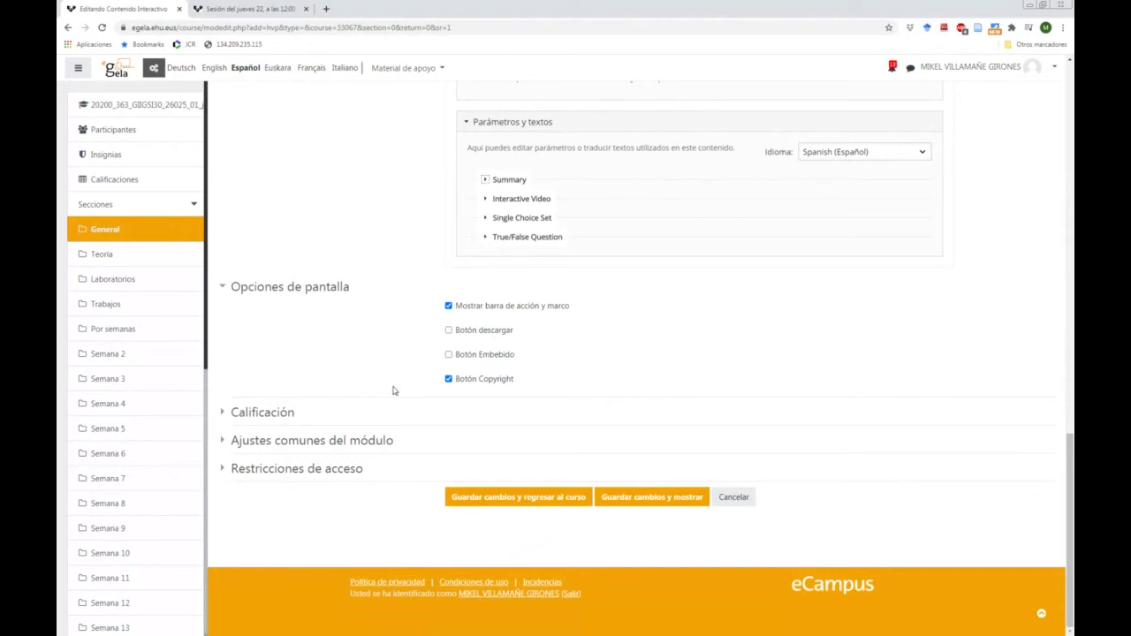
click(449, 331)
click(265, 413)
scroll(403, 348, down, 1)
scroll(380, 345, down, 1)
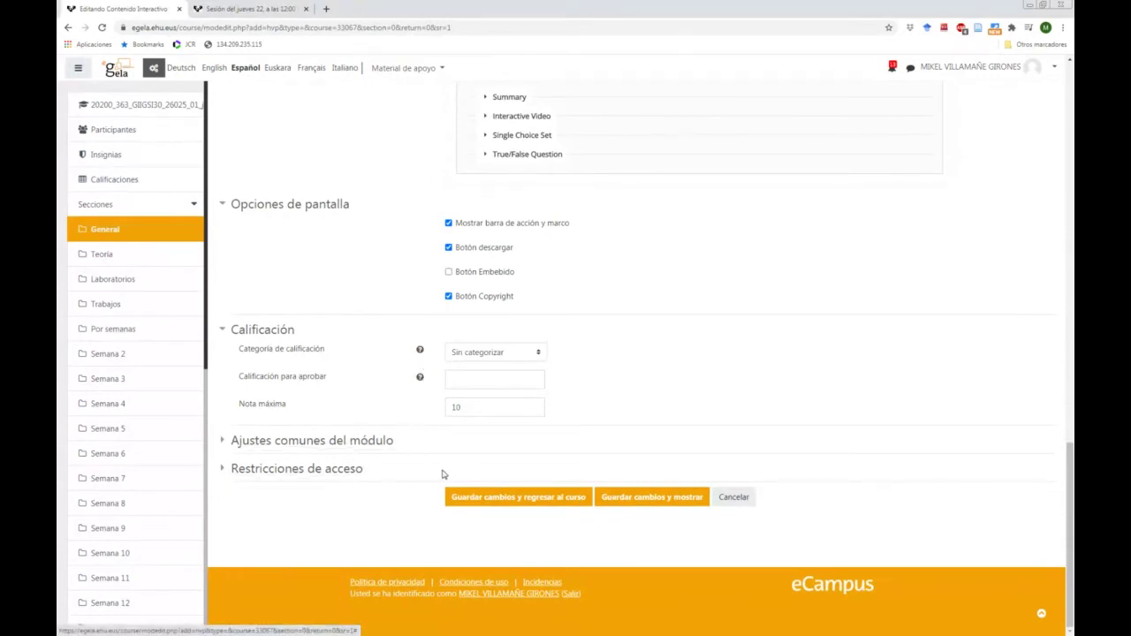
Fill the required Título with 'Video Interactivo' and save the activity, returning to the course
click(516, 499)
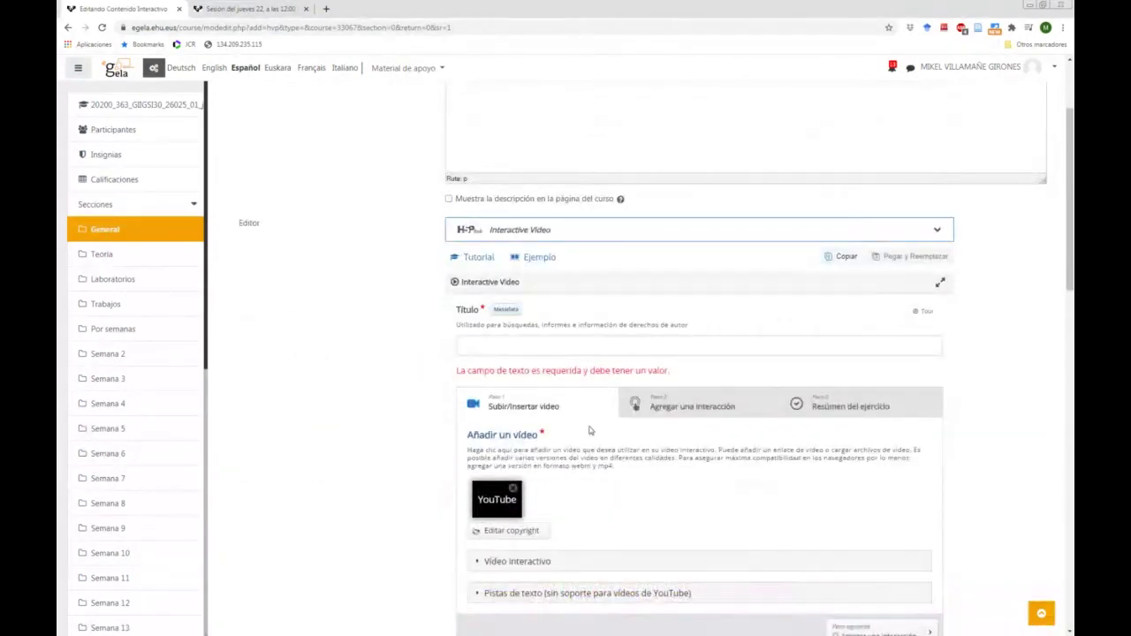
click(543, 345)
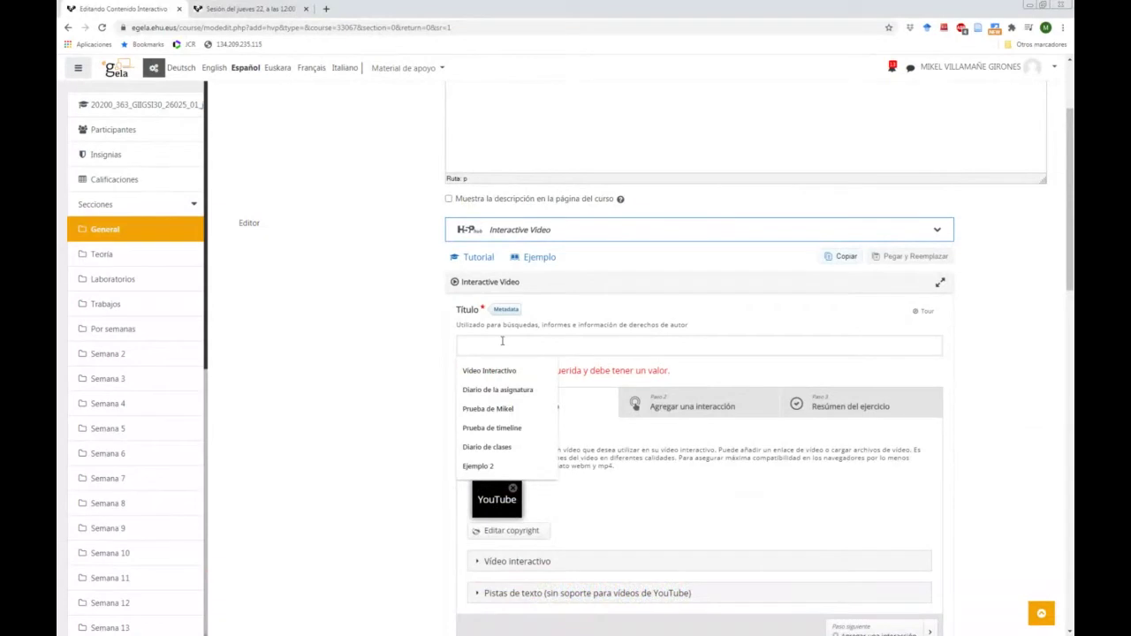
click(491, 371)
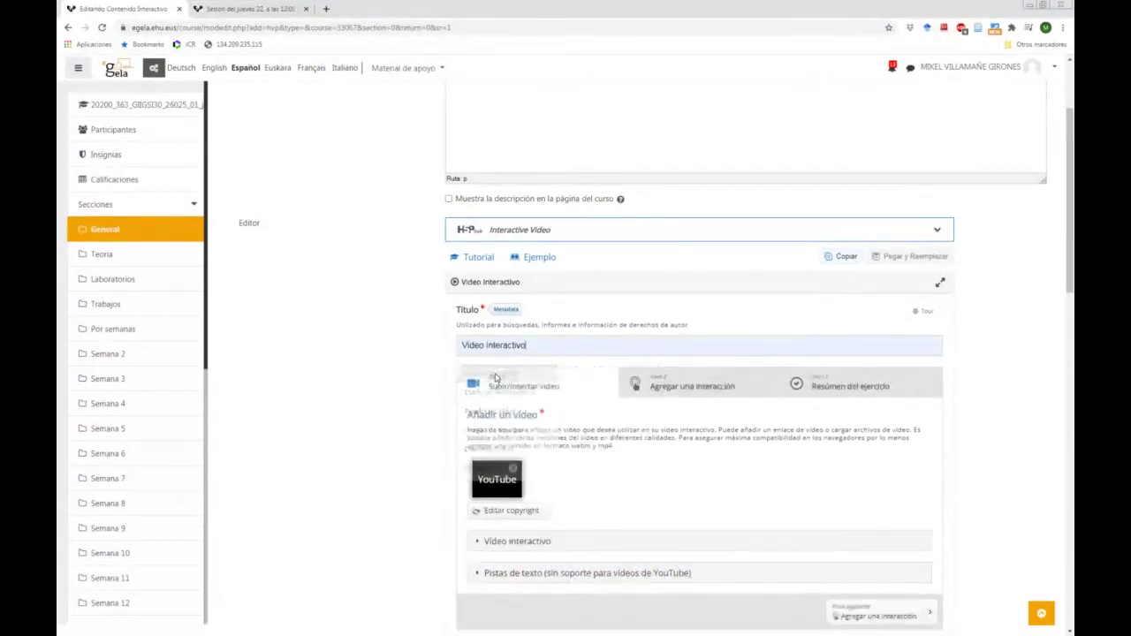
scroll(524, 380, down, 1)
scroll(524, 380, down, 10)
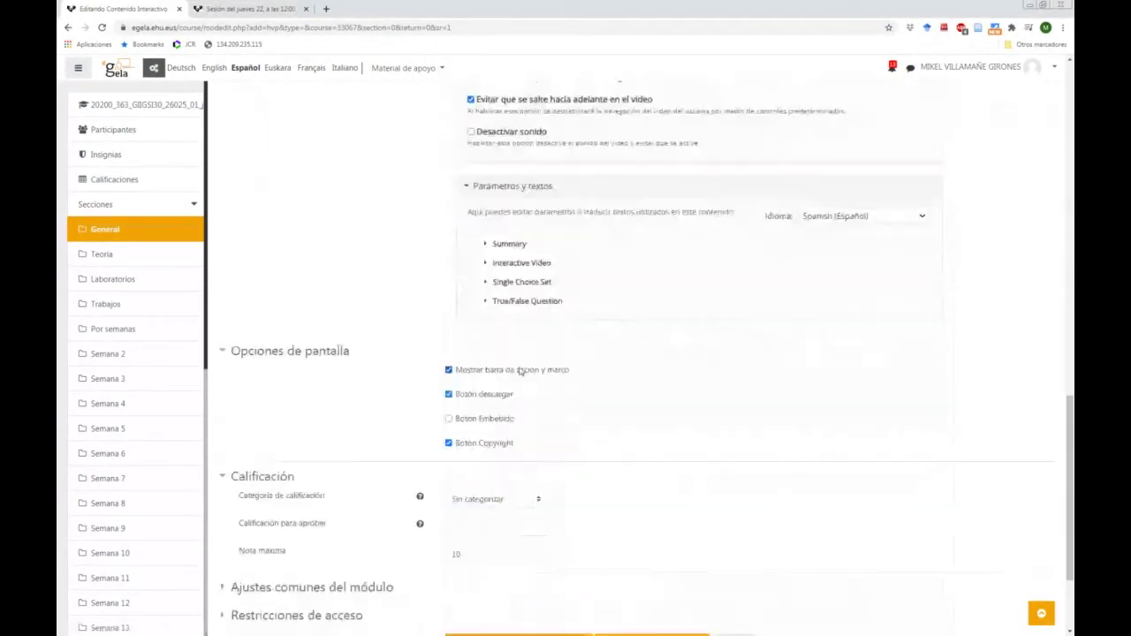
click(502, 497)
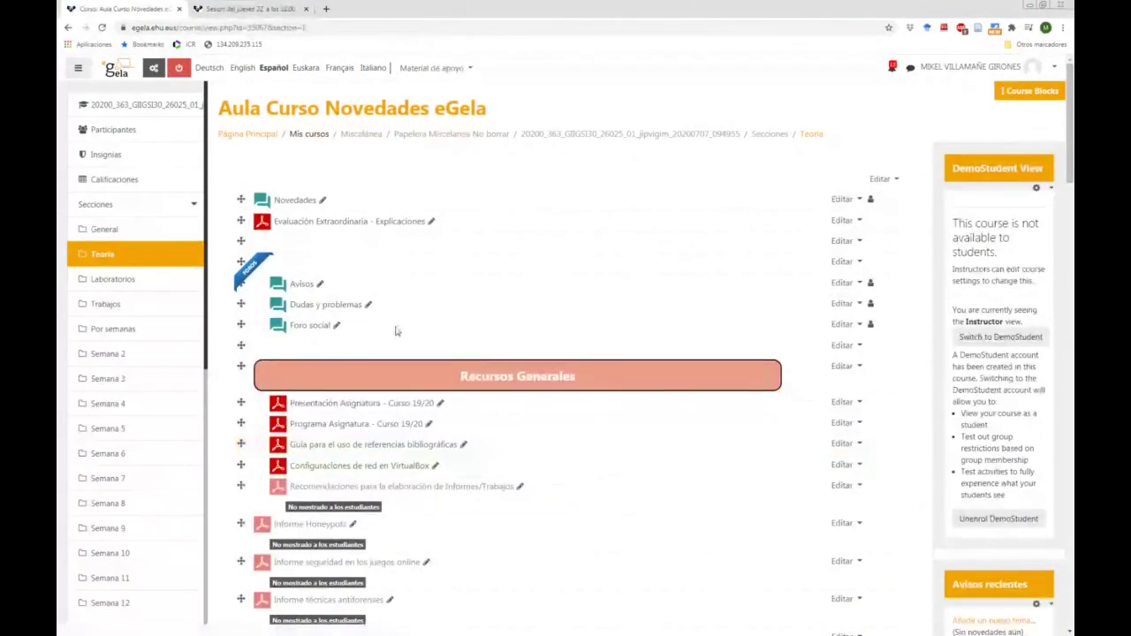
Open 'Video Interactivo' from the course page and play it until the sky-colour question at 0:46
scroll(321, 328, down, 10)
scroll(340, 276, down, 10)
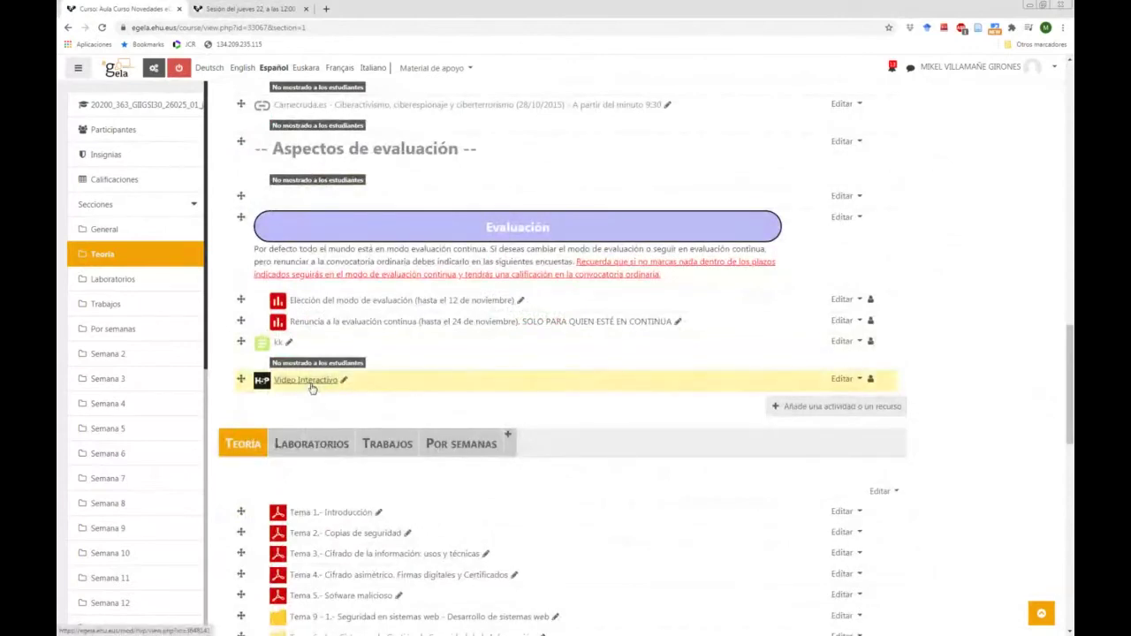
click(311, 387)
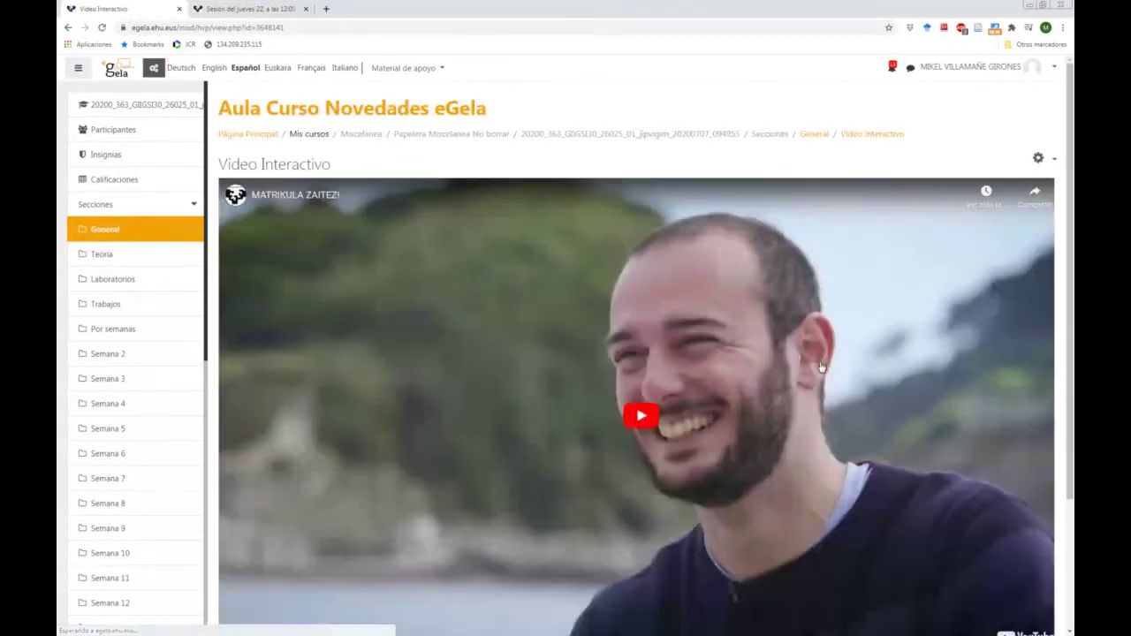
scroll(806, 240, down, 1)
scroll(813, 232, down, 1)
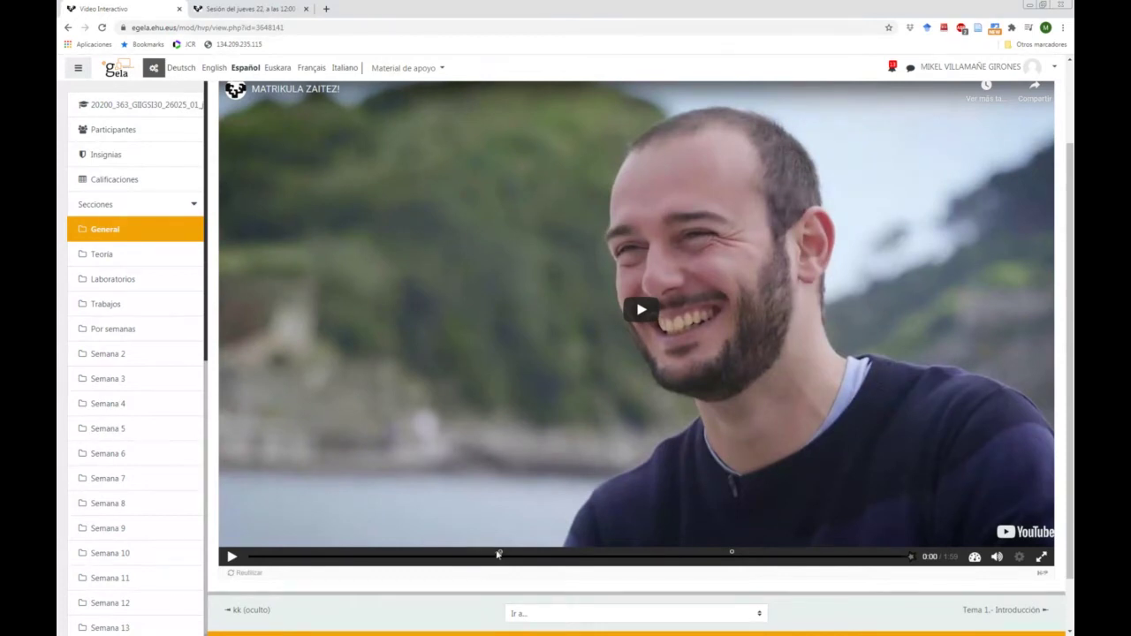
click(640, 311)
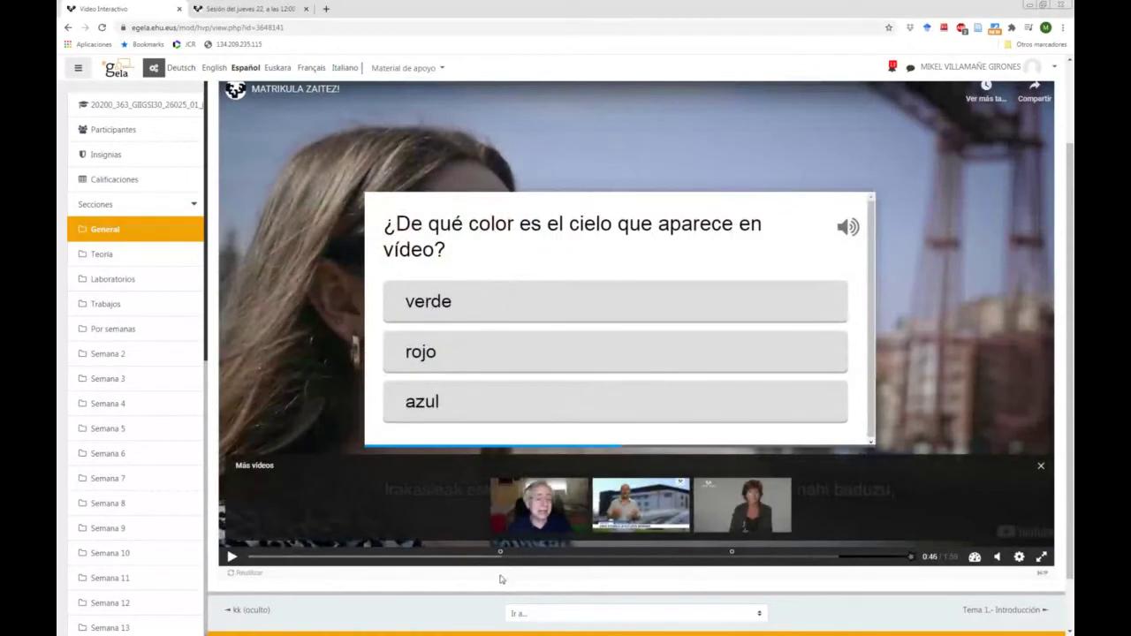
Close the 'Más vídeos' strip and answer azul to the sky-colour question, scoring 1/1
click(1041, 466)
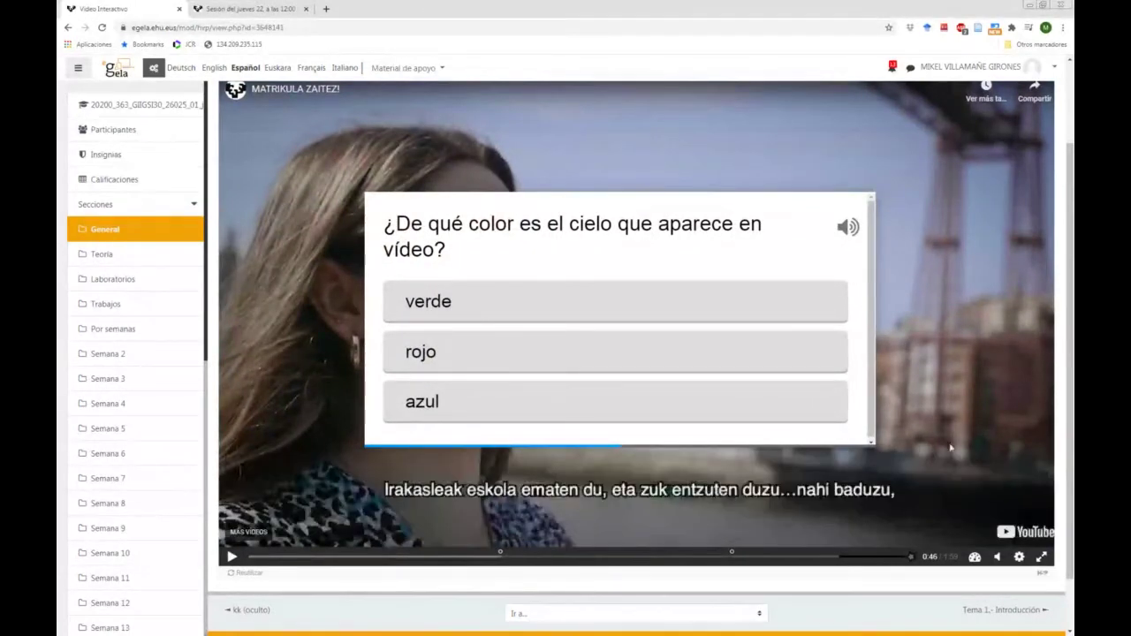
click(231, 557)
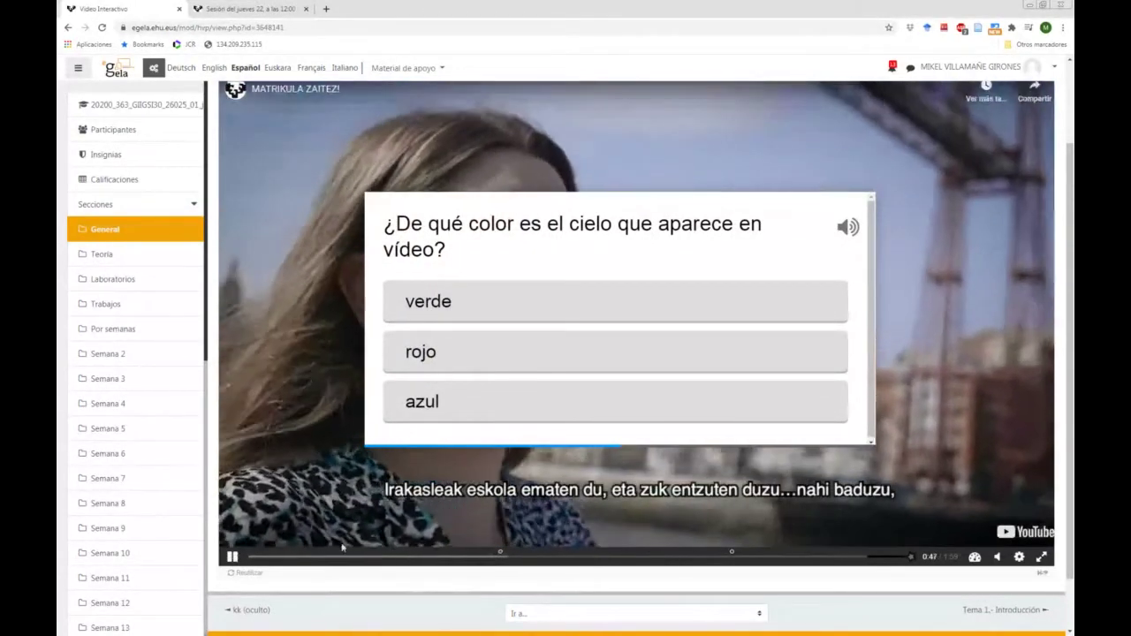
click(233, 558)
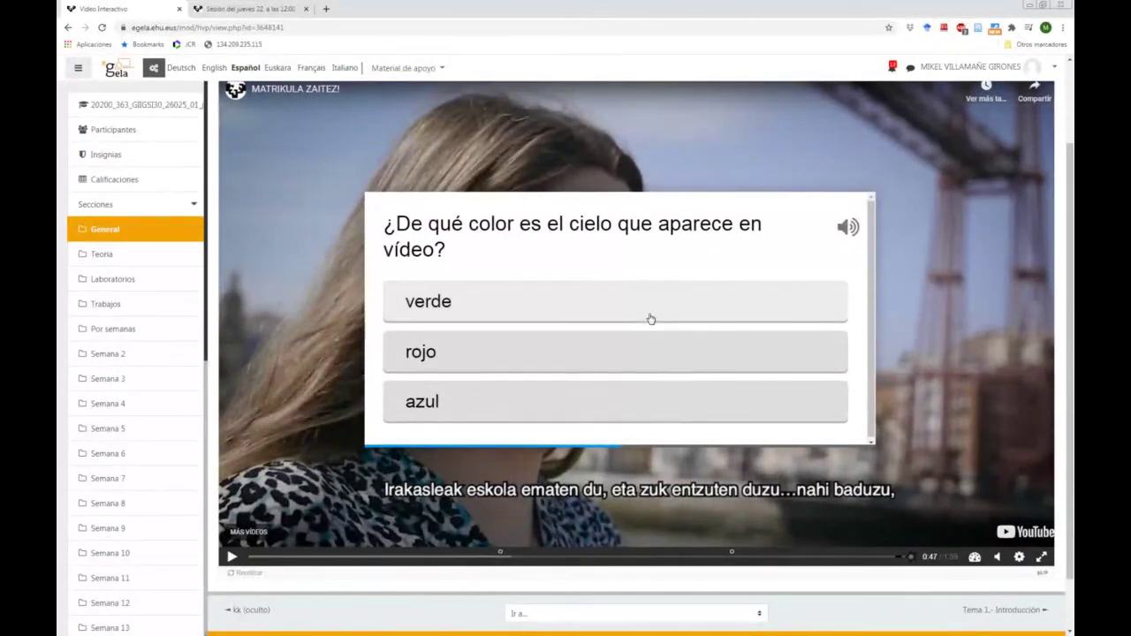
scroll(649, 319, down, 1)
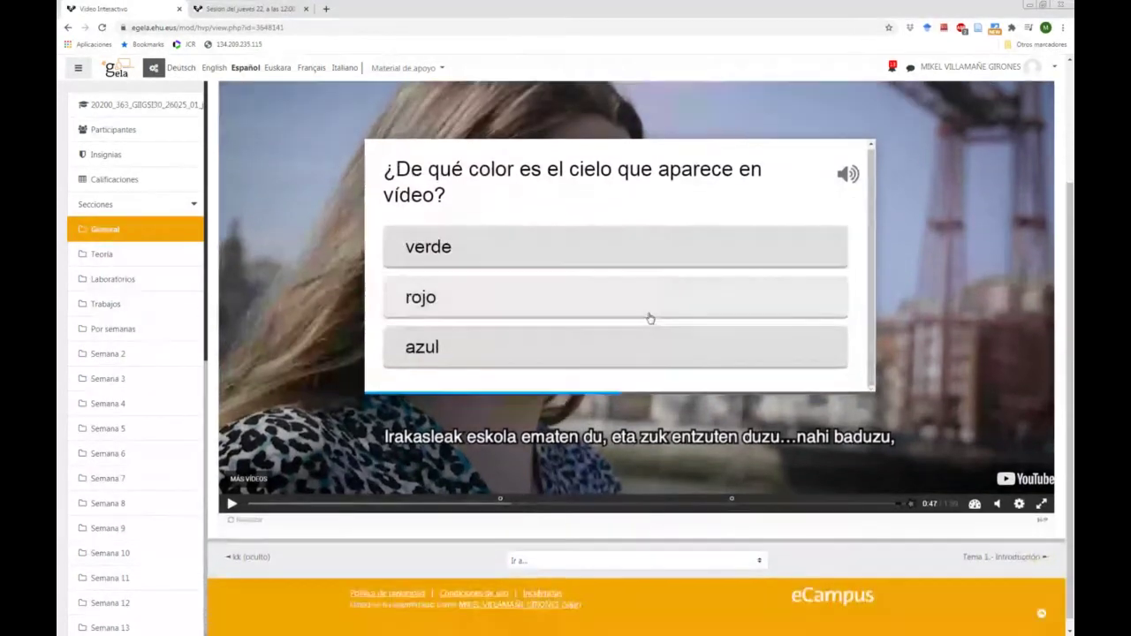
scroll(554, 358, up, 1)
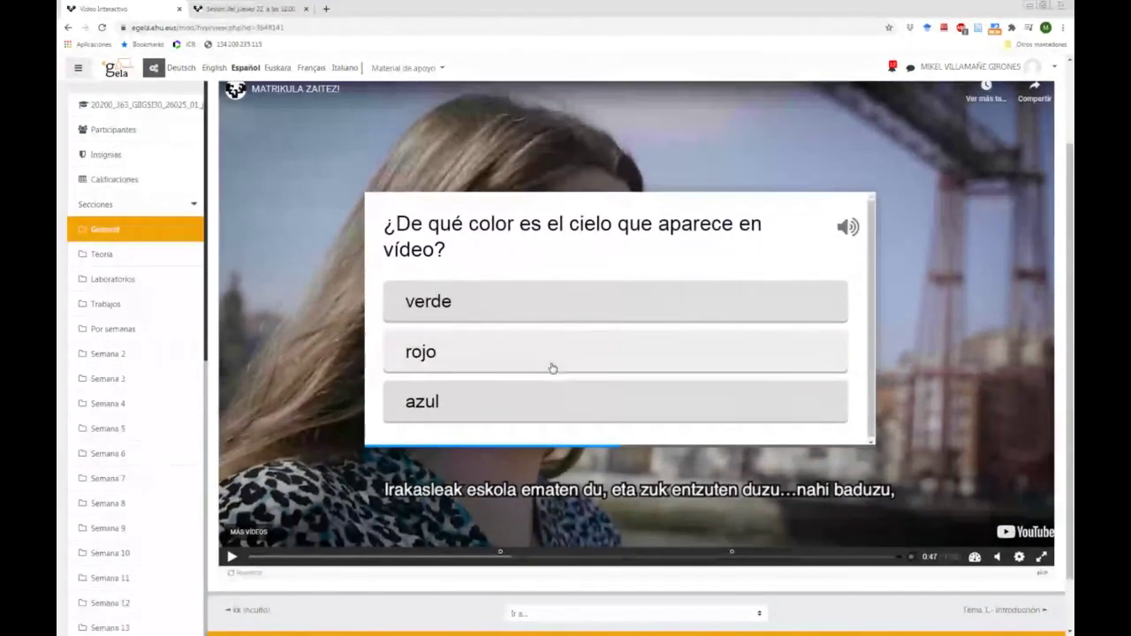
click(481, 407)
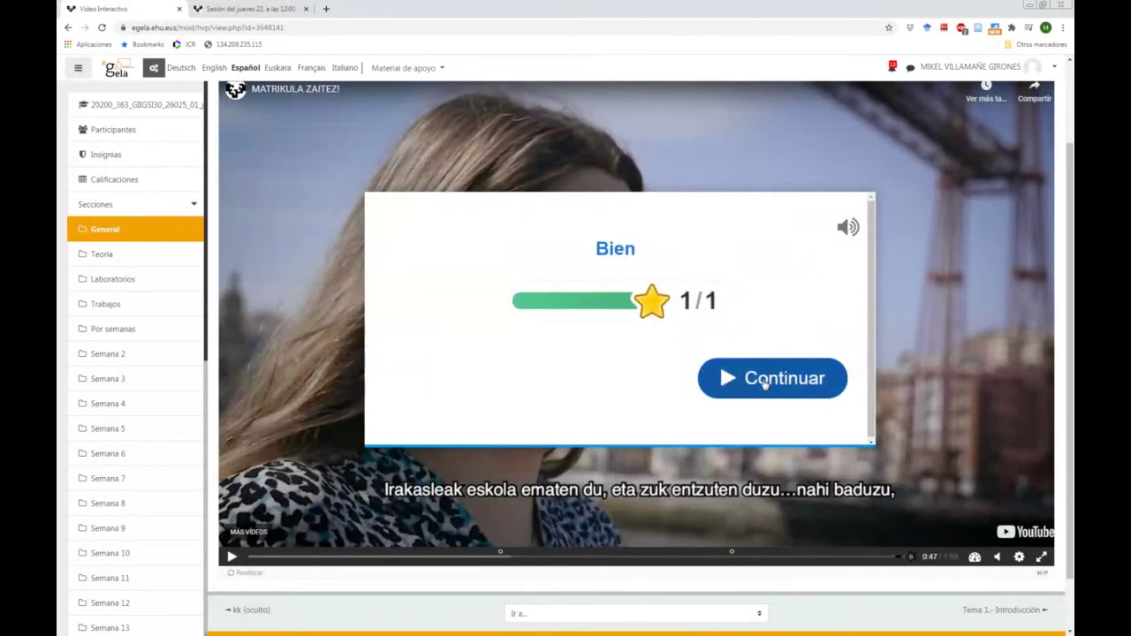
Answer Verdadero to the UPV/EHU question, verify it, and let the video run to 1:59
click(769, 383)
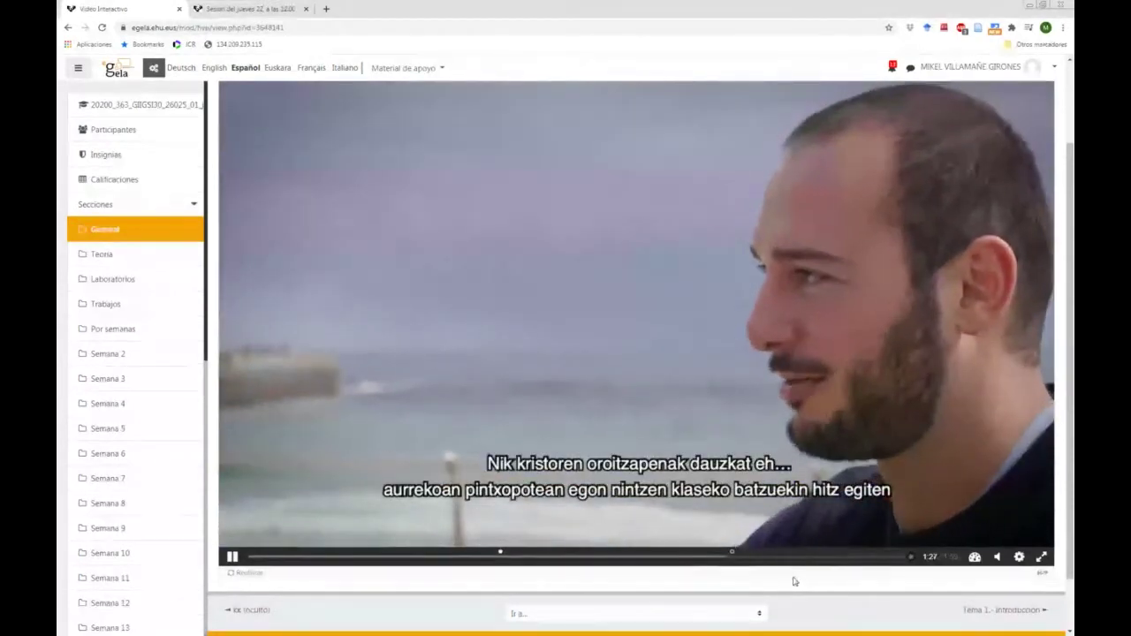
click(638, 311)
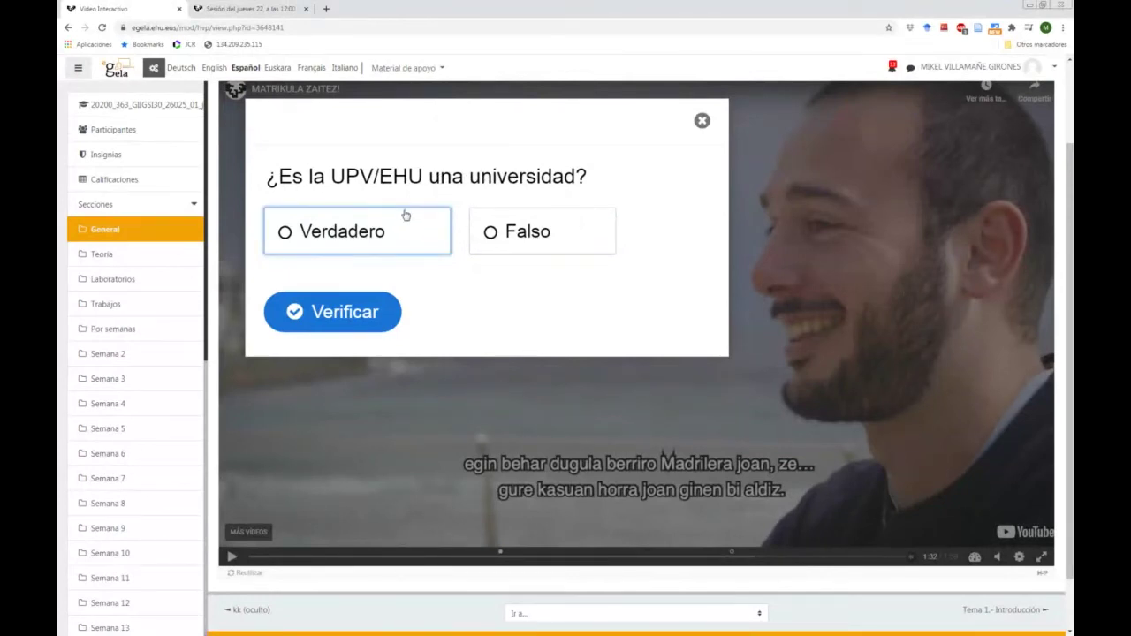
click(333, 239)
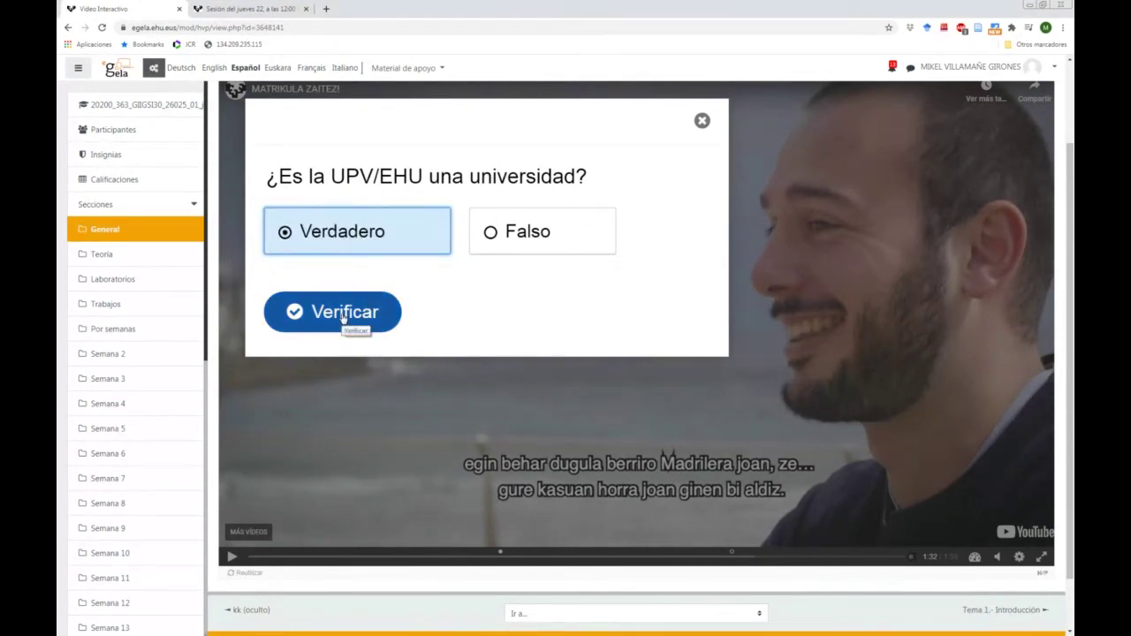
click(346, 318)
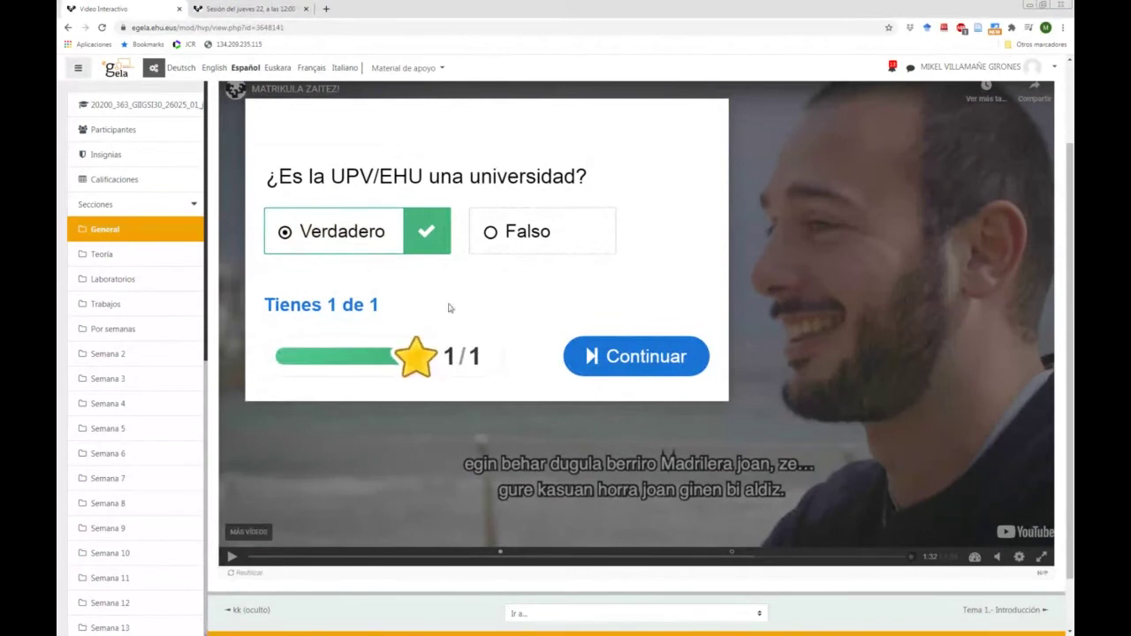
click(619, 358)
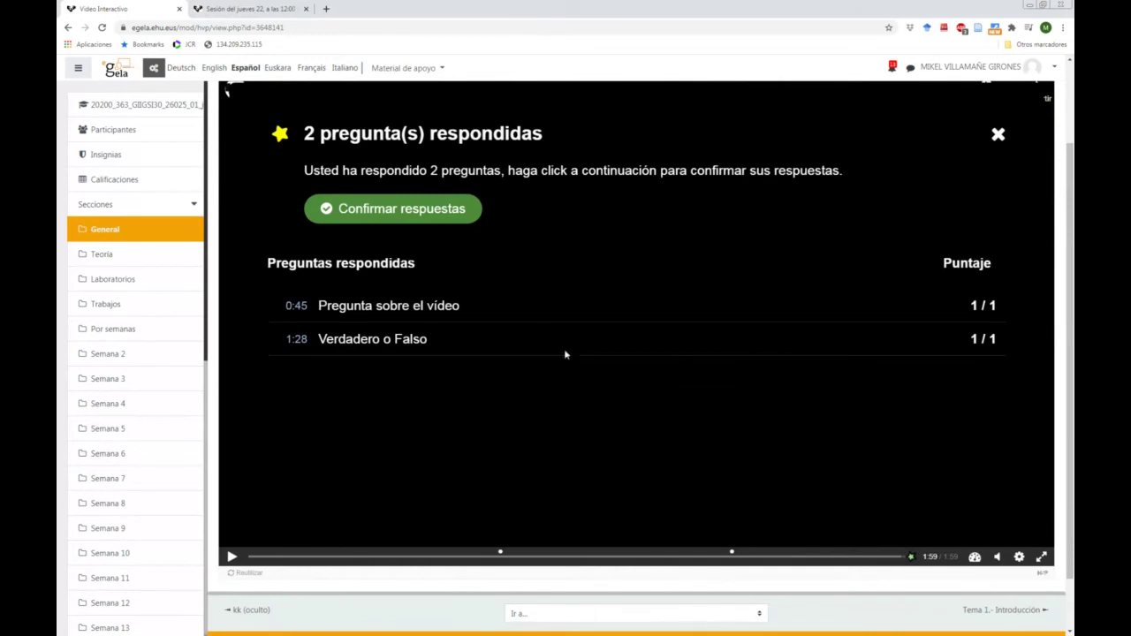
Submit both 1/1 answers to get '¡Sus respuestas han sido enviadas!' and briefly view the content reuse options
click(431, 217)
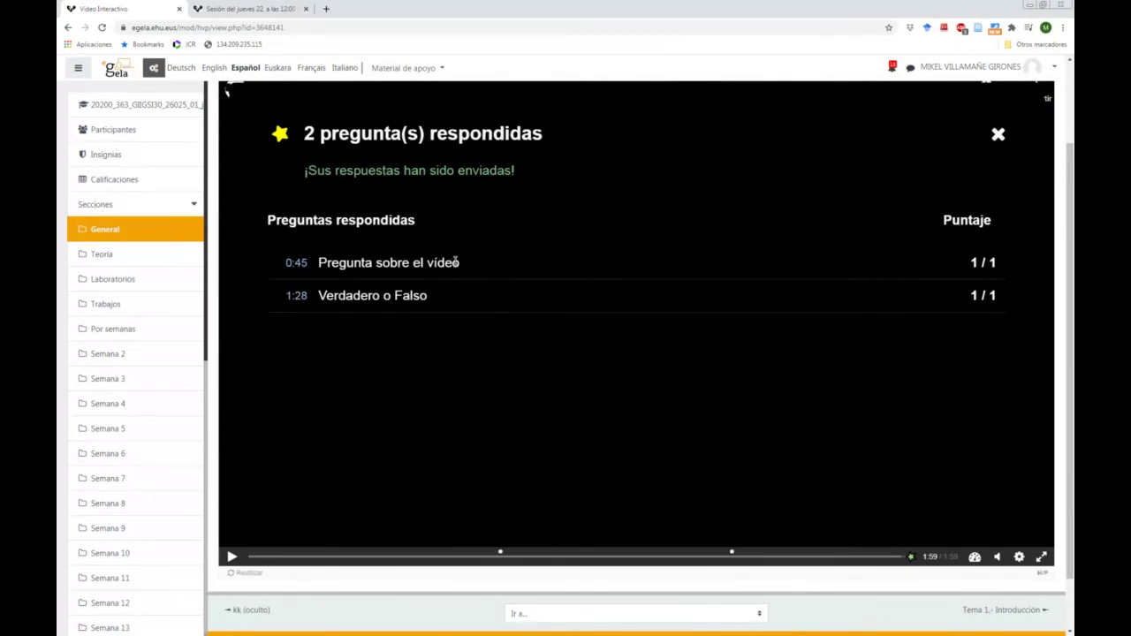
scroll(346, 381, down, 1)
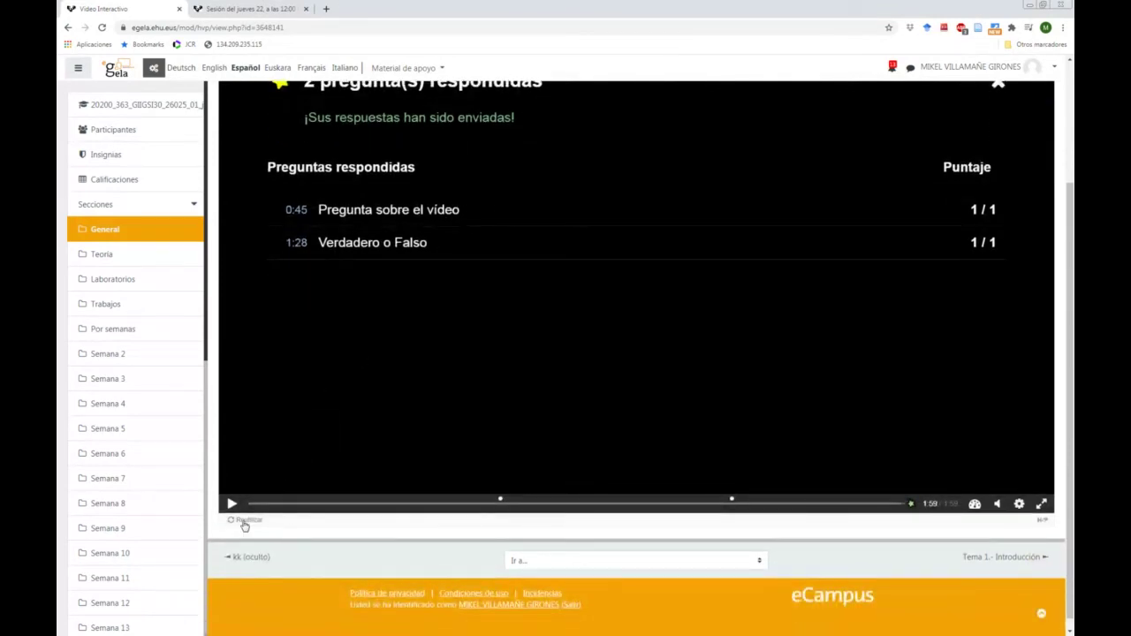
click(245, 525)
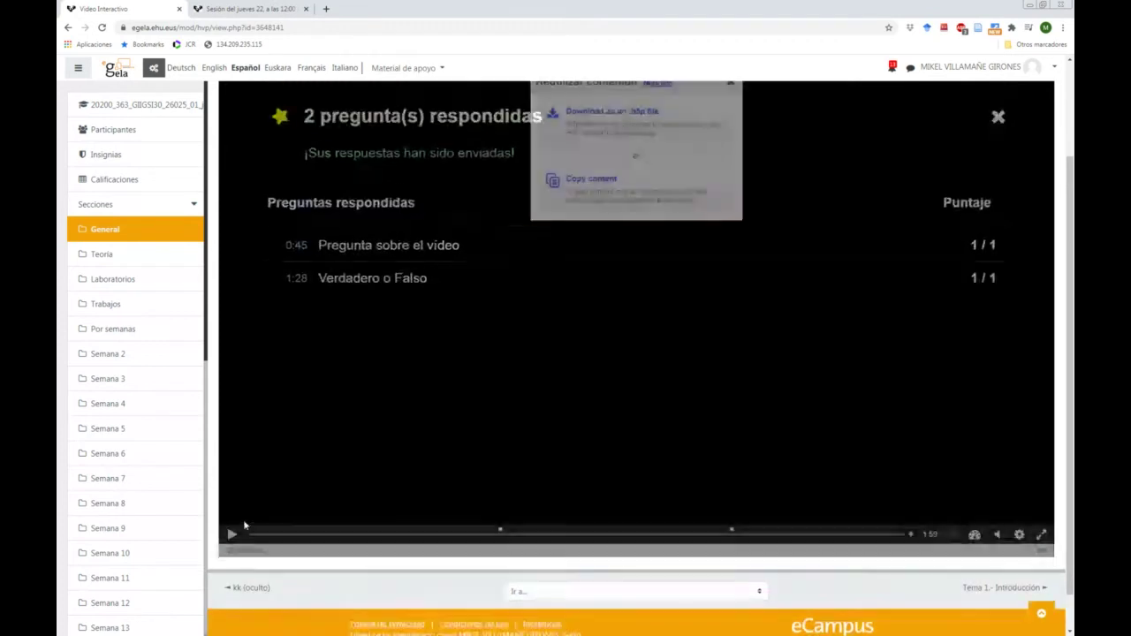
scroll(663, 256, up, 3)
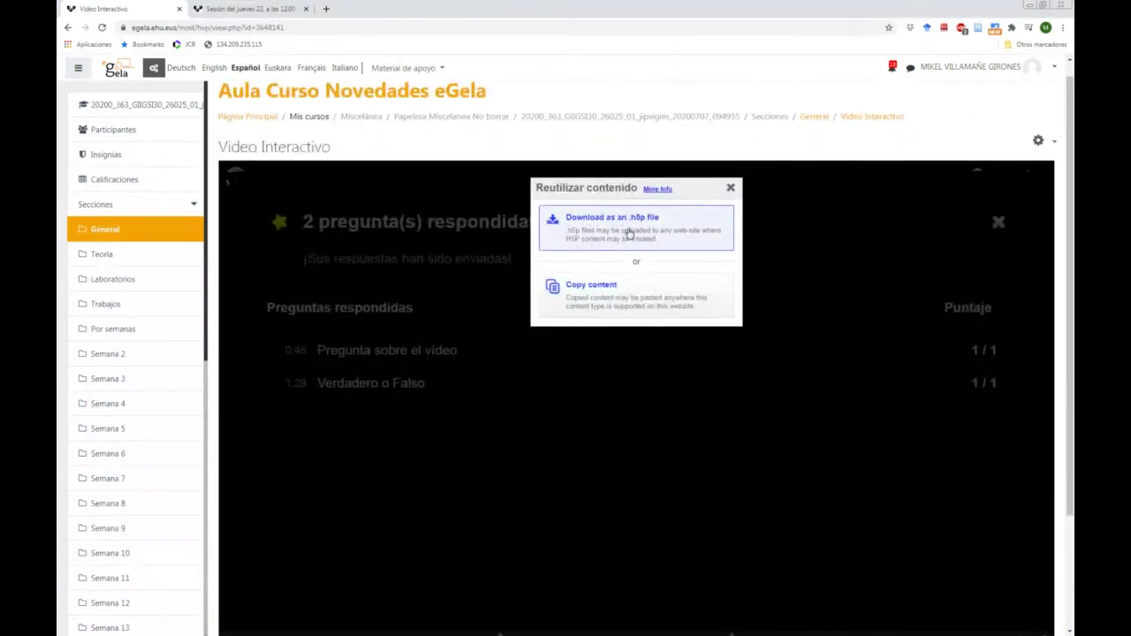
click(731, 190)
scroll(469, 213, up, 3)
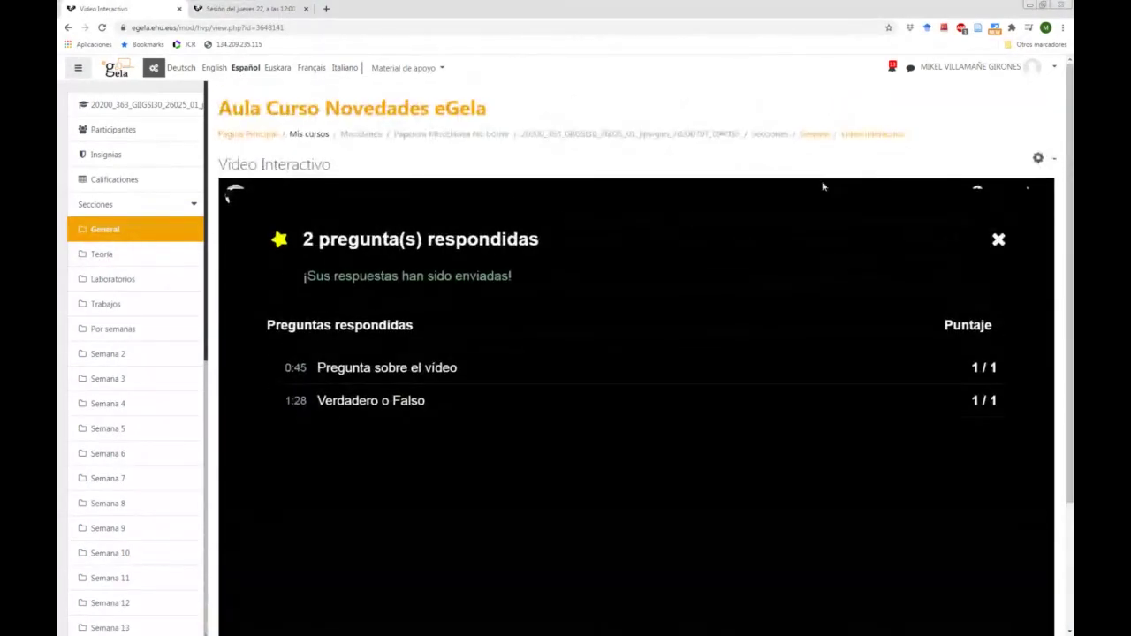
Enable 'Evitar que se salte hacia adelante' and disable the download button for Video Interactivo, then save
click(845, 135)
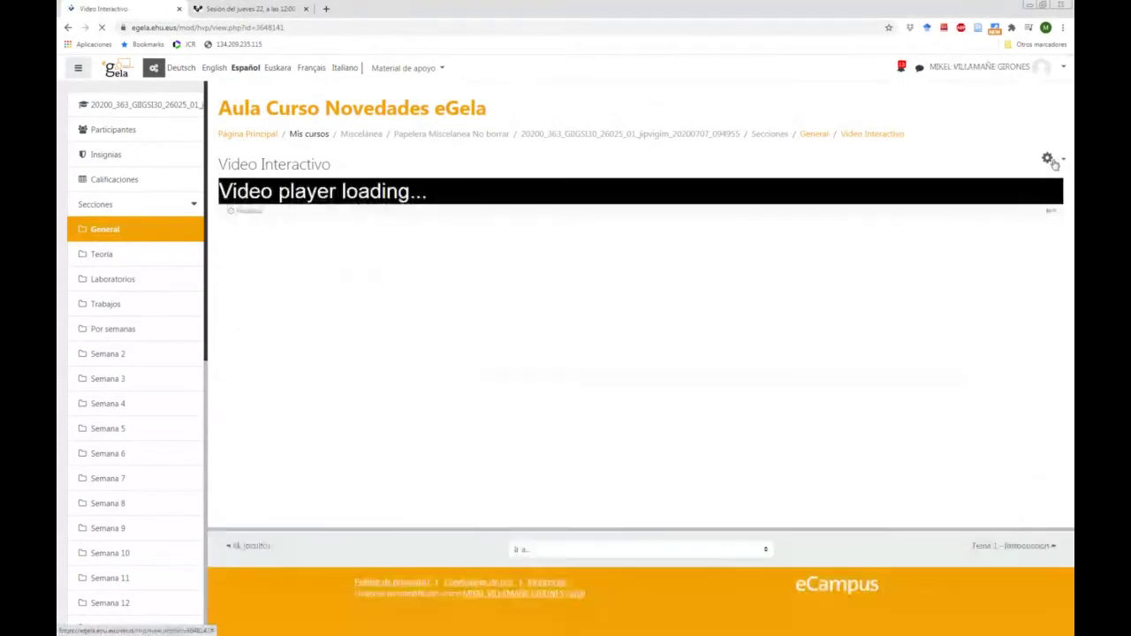
click(1050, 159)
click(977, 177)
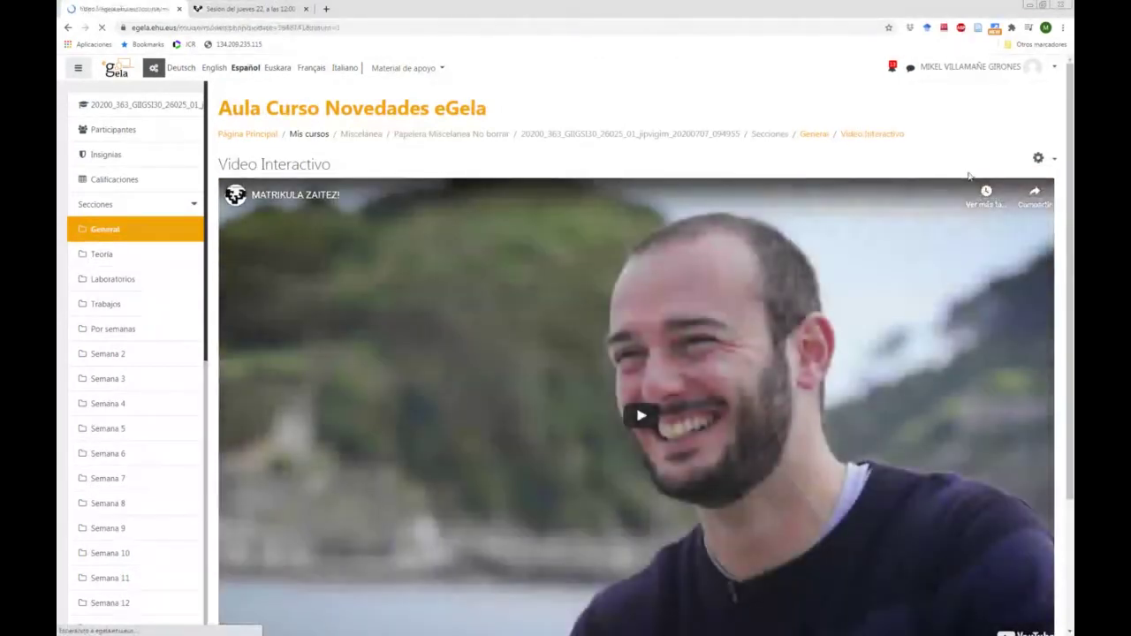
scroll(548, 305, down, 2)
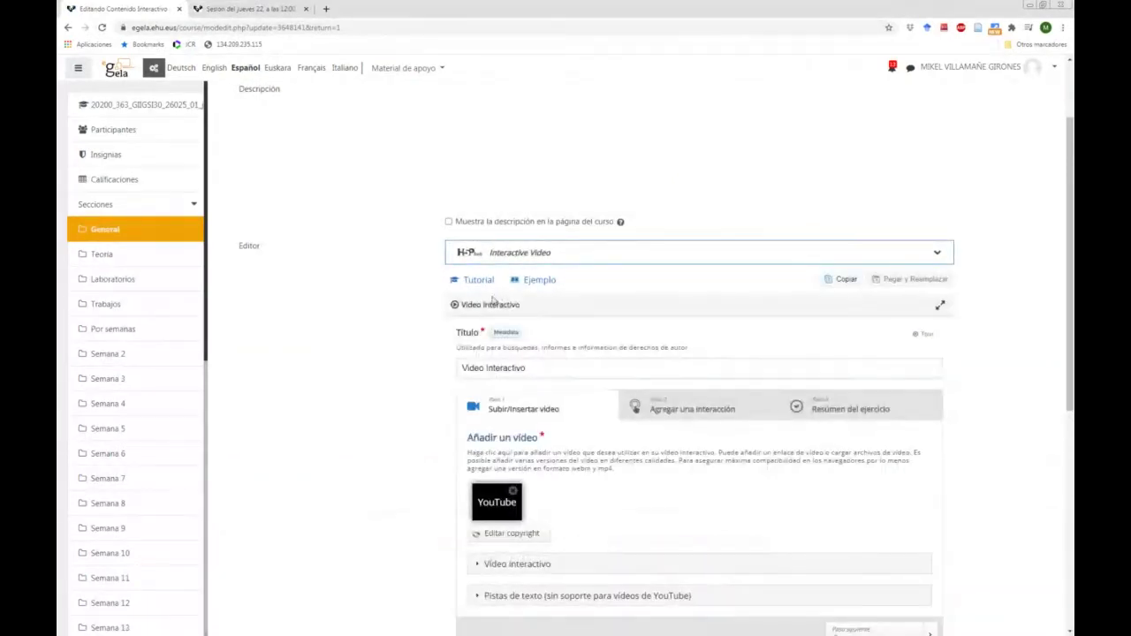
scroll(434, 424, down, 4)
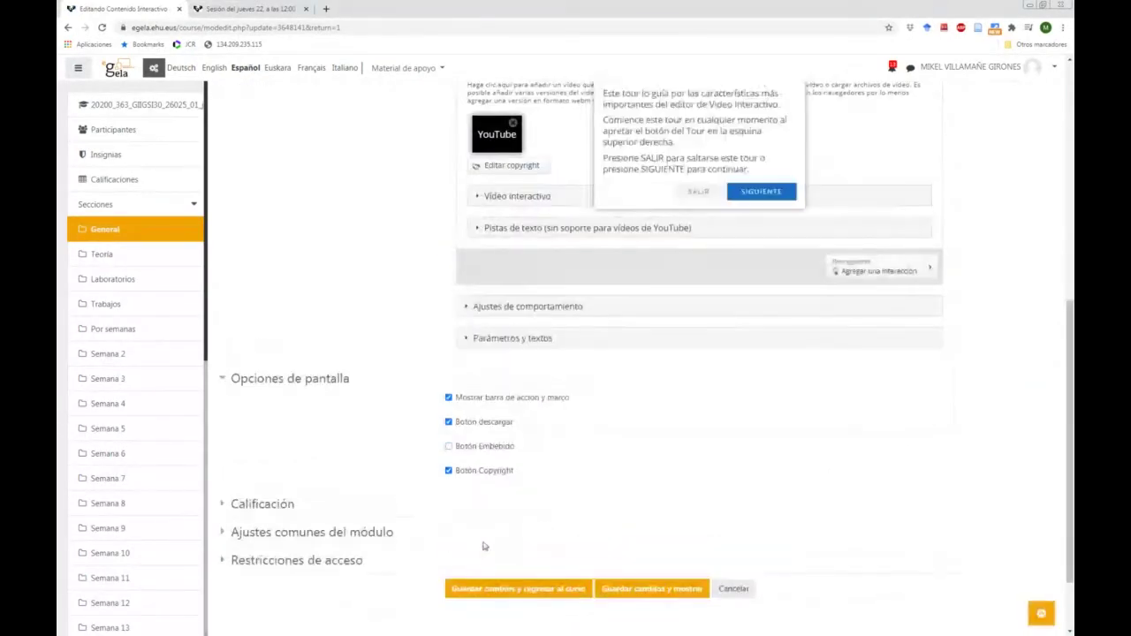
click(493, 309)
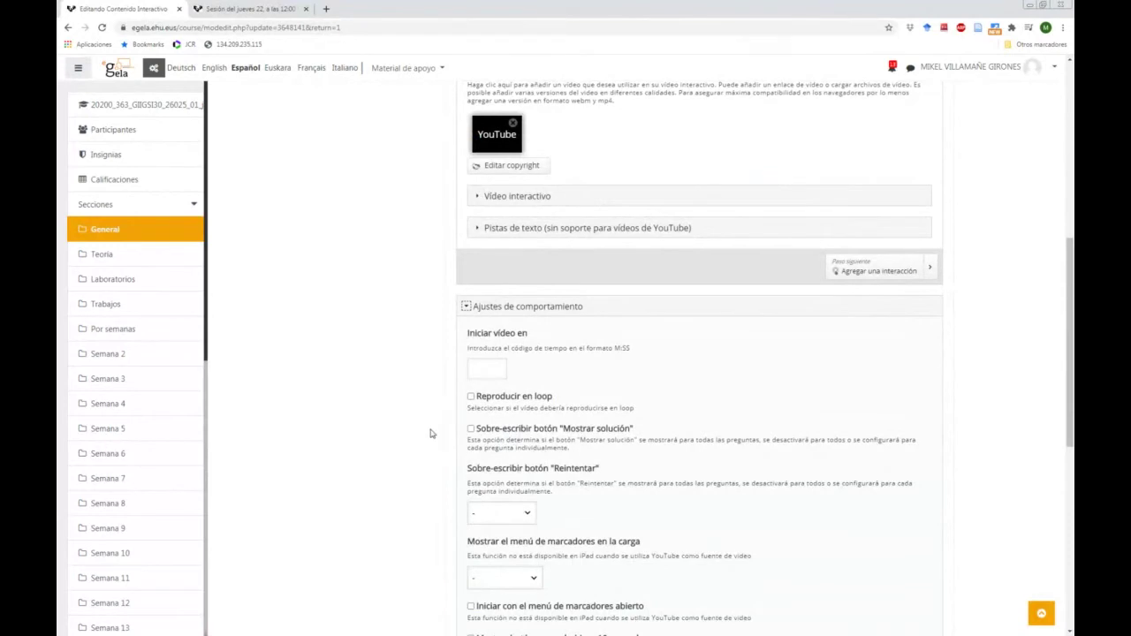
scroll(430, 433, down, 3)
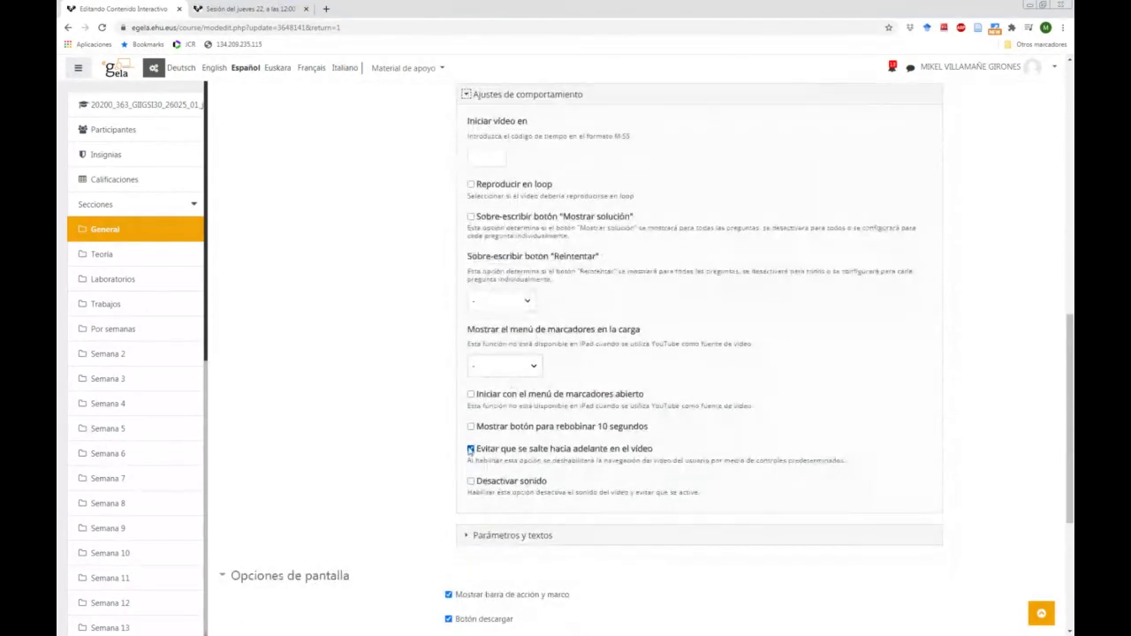
click(472, 449)
scroll(446, 407, down, 4)
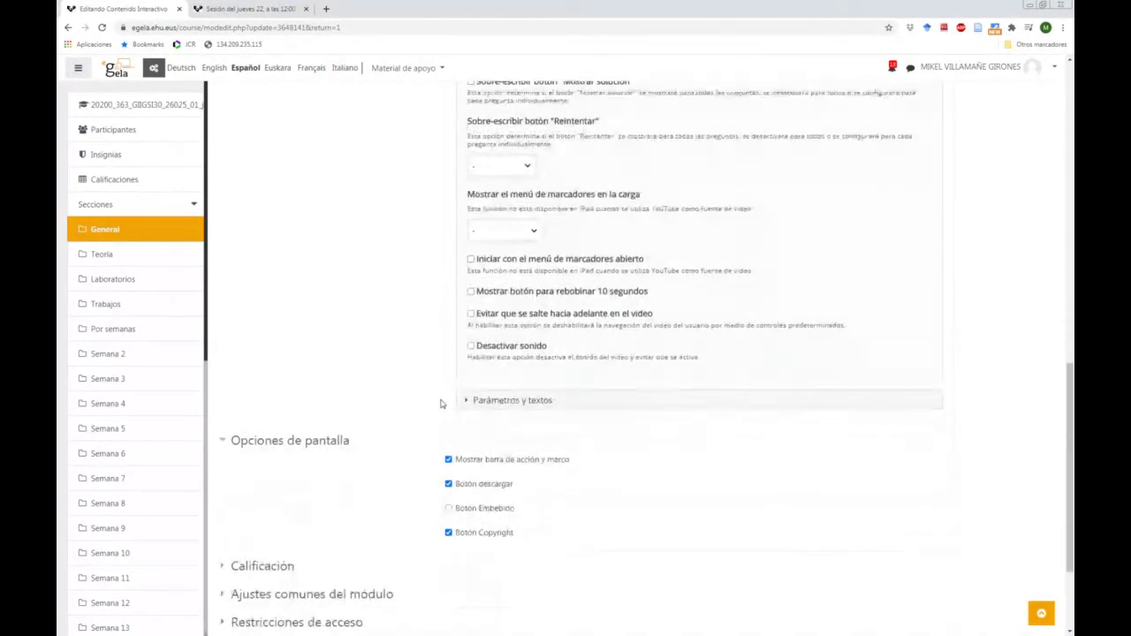
click(450, 332)
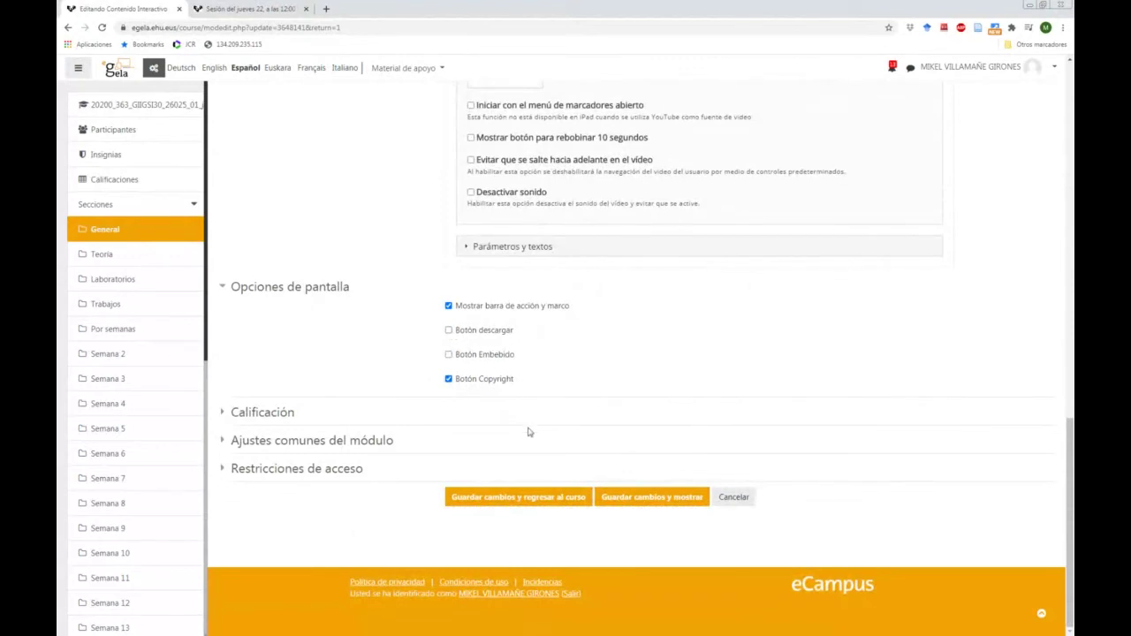
click(538, 502)
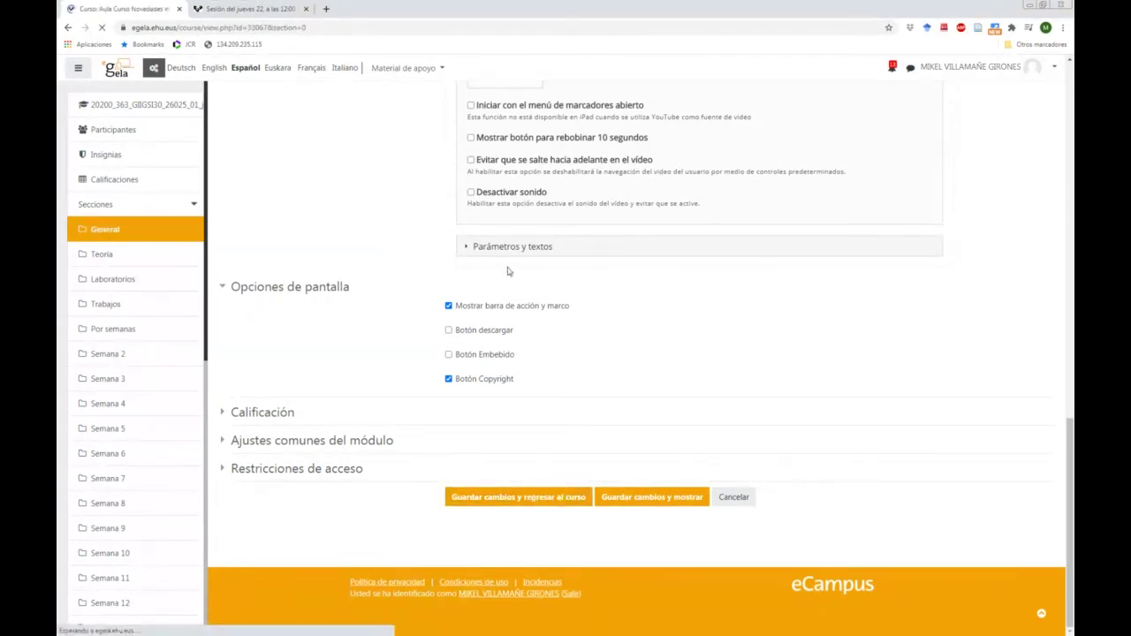
Add a Contenido interactivo activity to the course and pick Drag the Words as its H5P type
scroll(504, 283, down, 20)
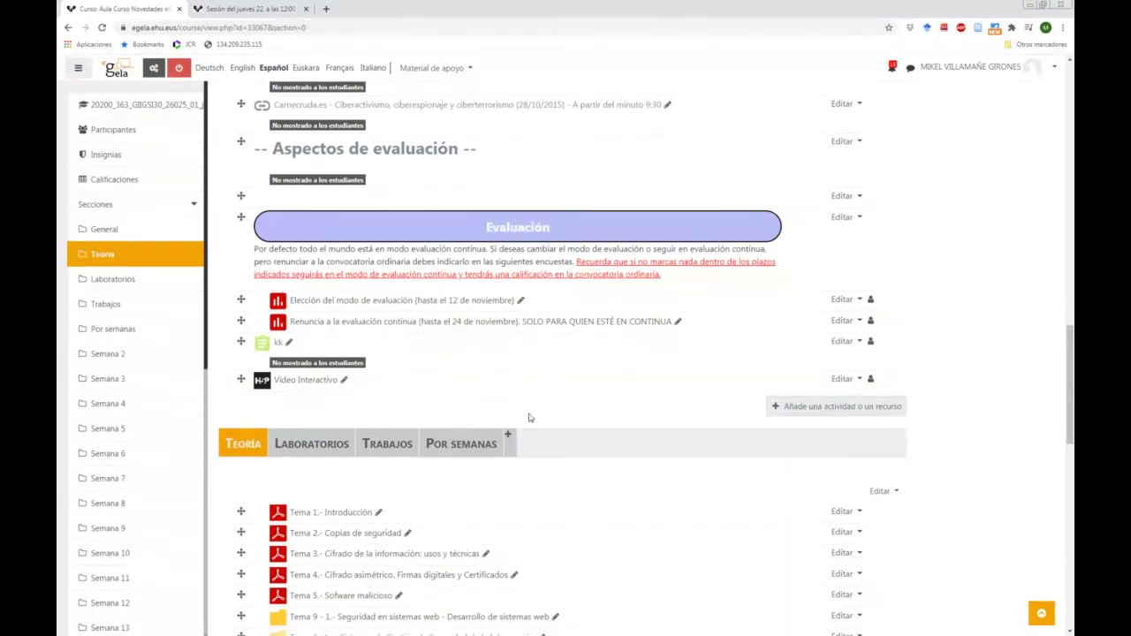
click(815, 407)
click(447, 398)
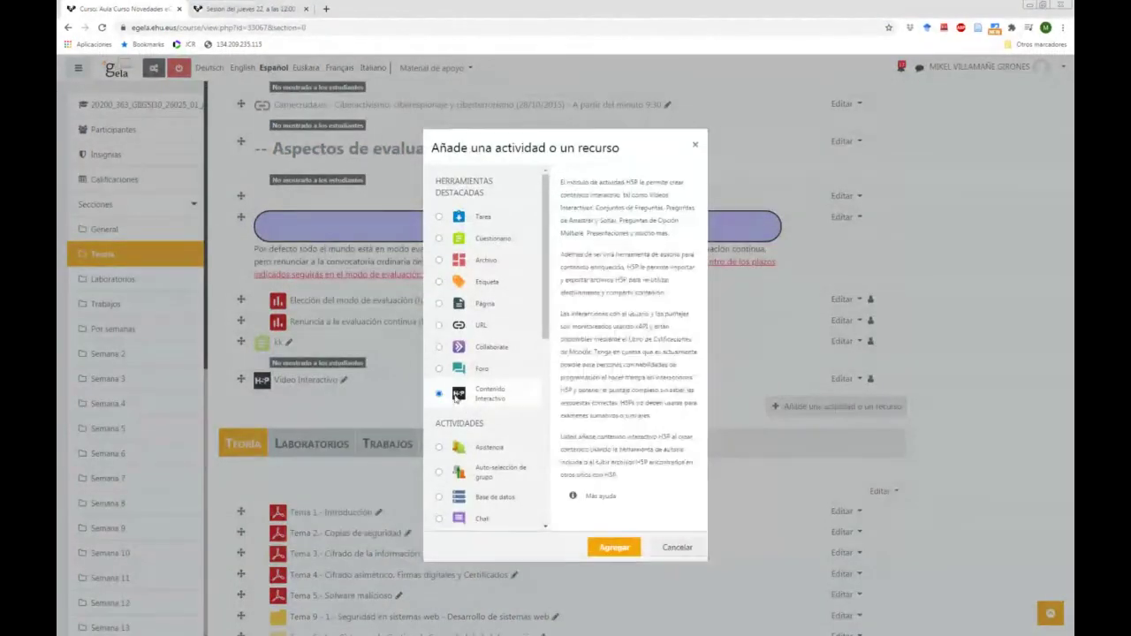
click(614, 547)
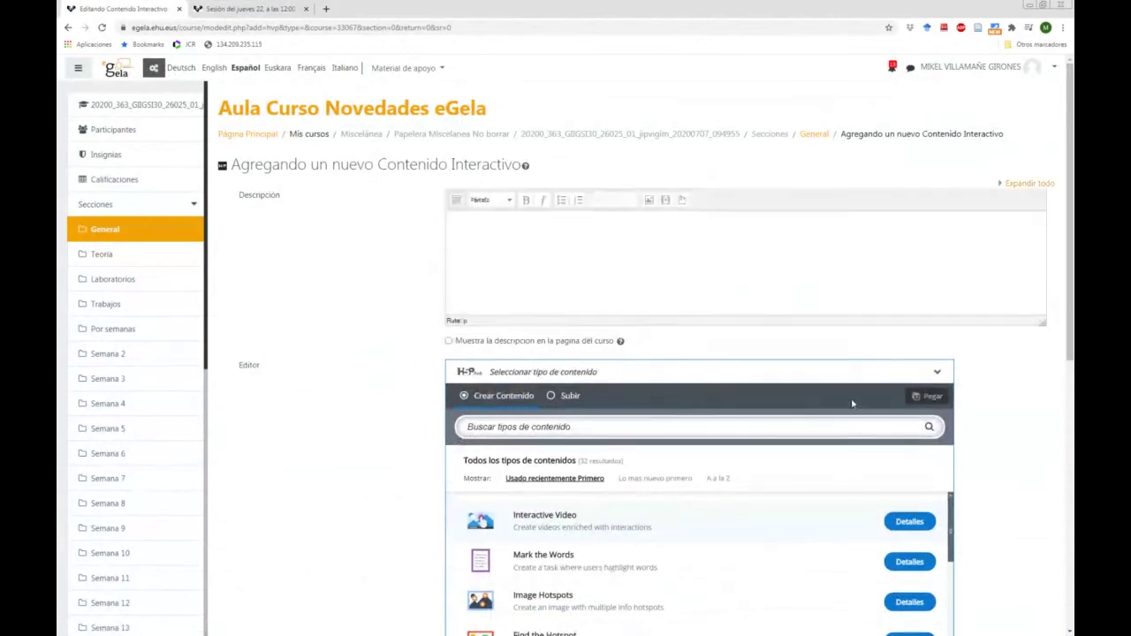
scroll(894, 409, down, 3)
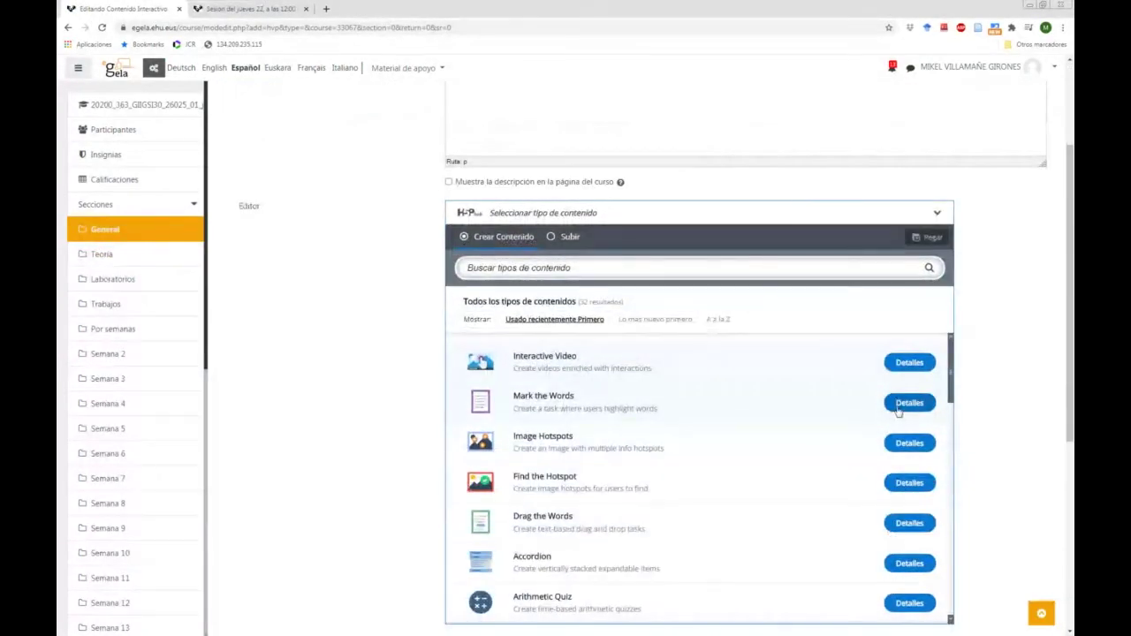
click(560, 519)
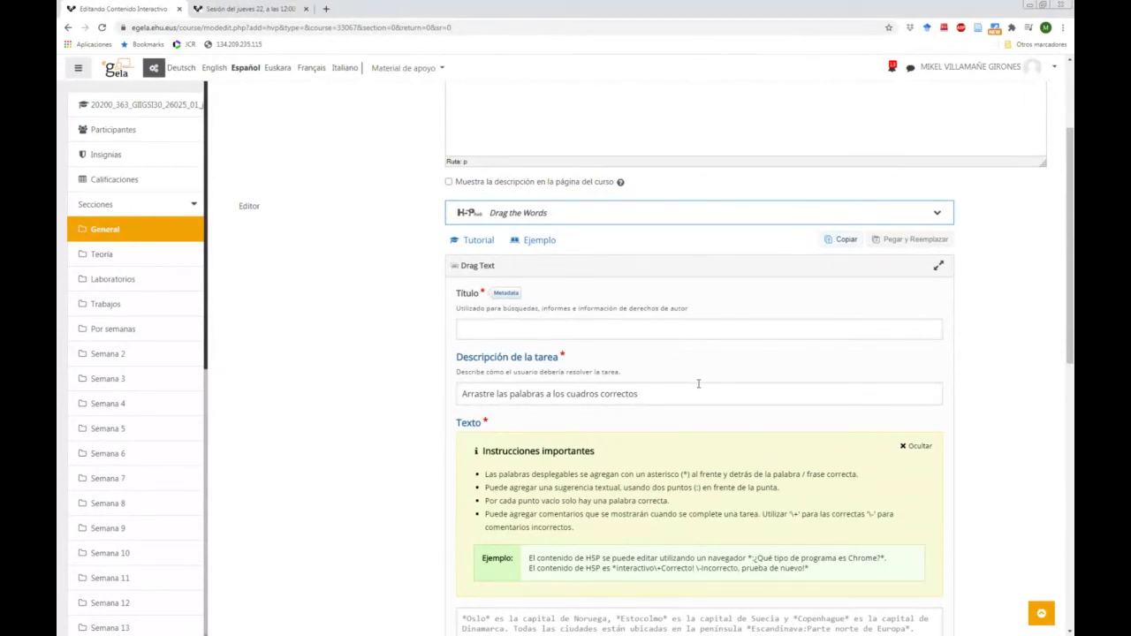
Title the activity 'Prueba de Drag the words'
scroll(652, 356, down, 1)
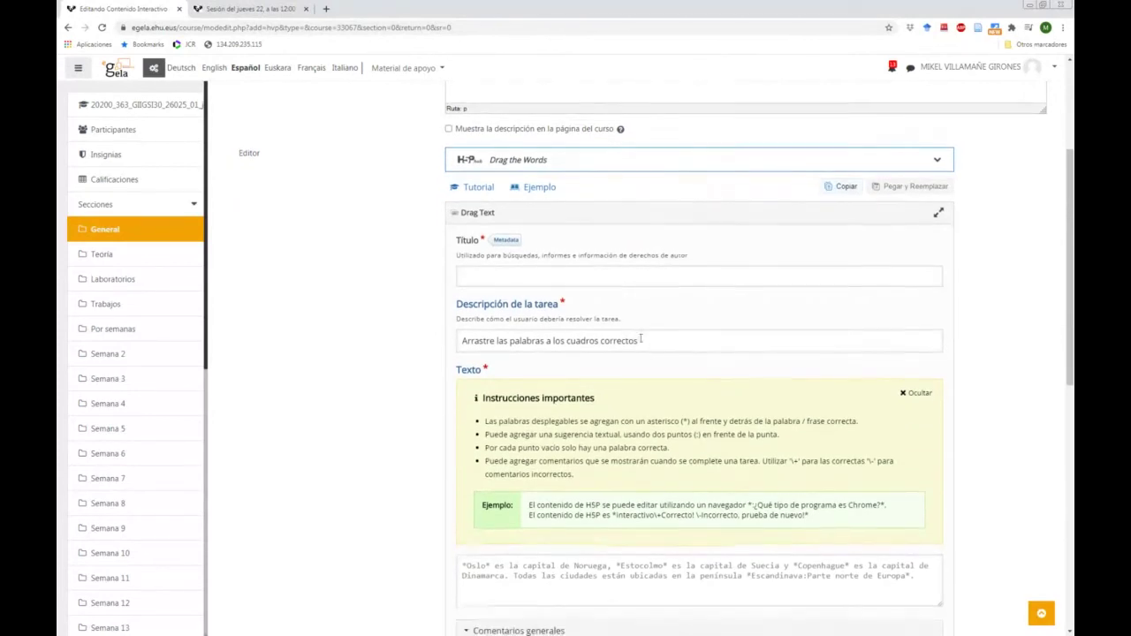
click(589, 276)
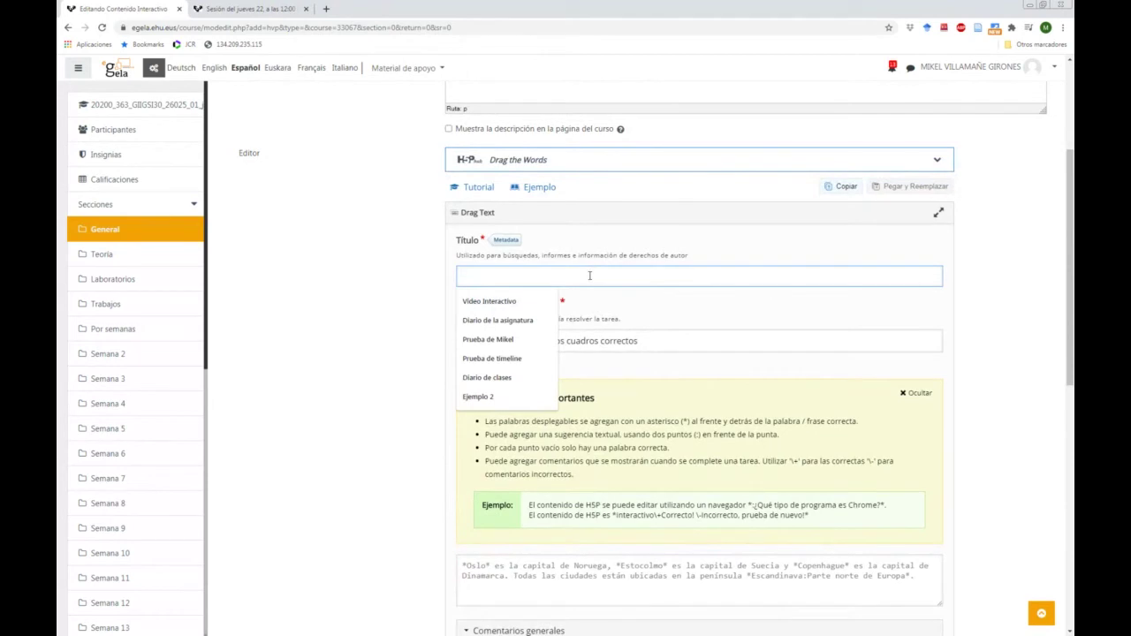
text(Prueba de D)
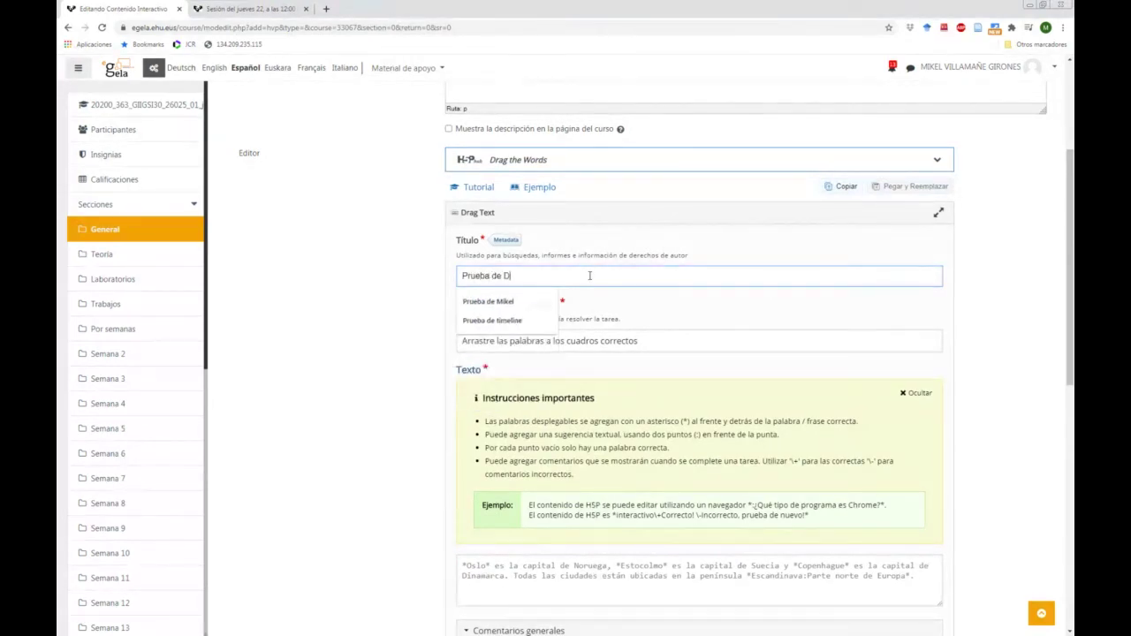
text(rag the words)
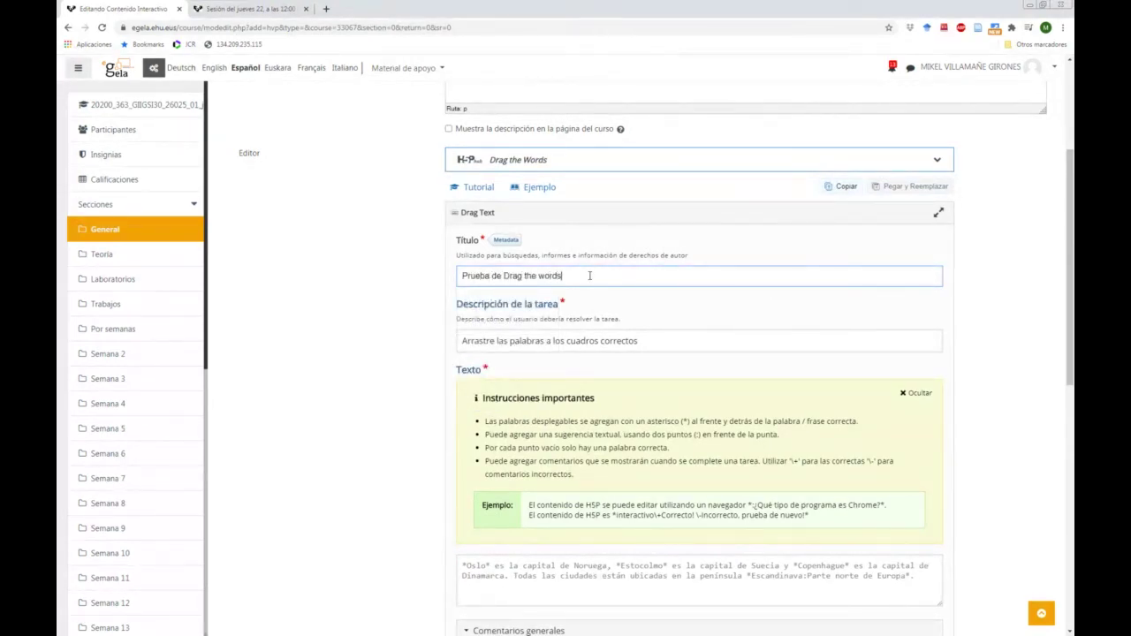
Enter the text 'La UPV/EHU es una *Universidad* situada en el *País Vasco*'
scroll(589, 276, down, 1)
click(625, 291)
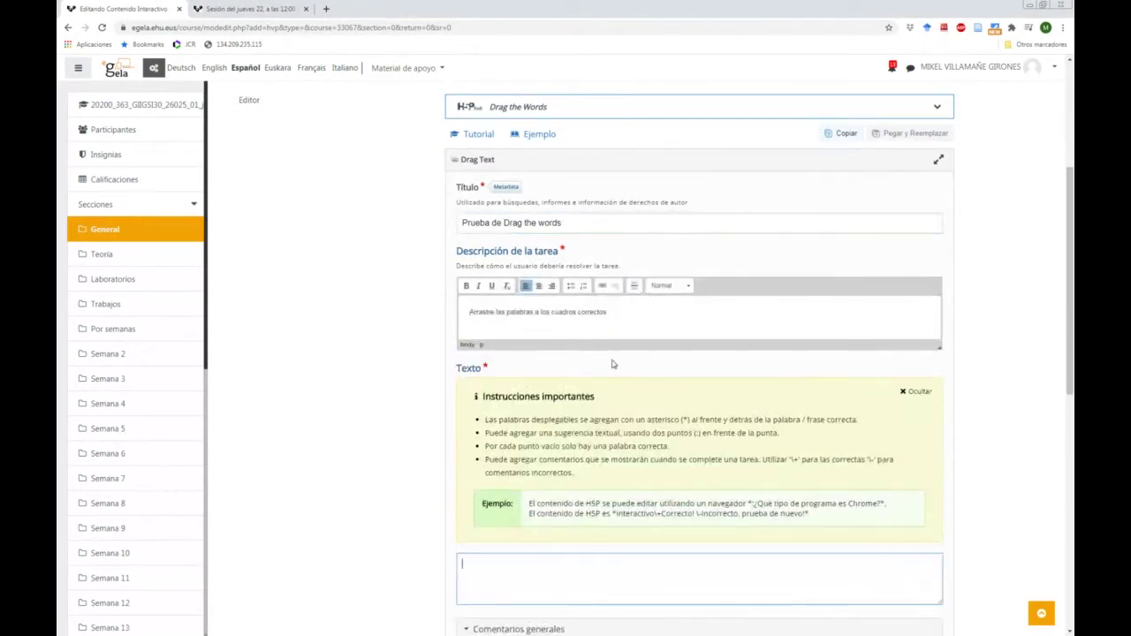
scroll(591, 411, down, 1)
scroll(566, 409, down, 1)
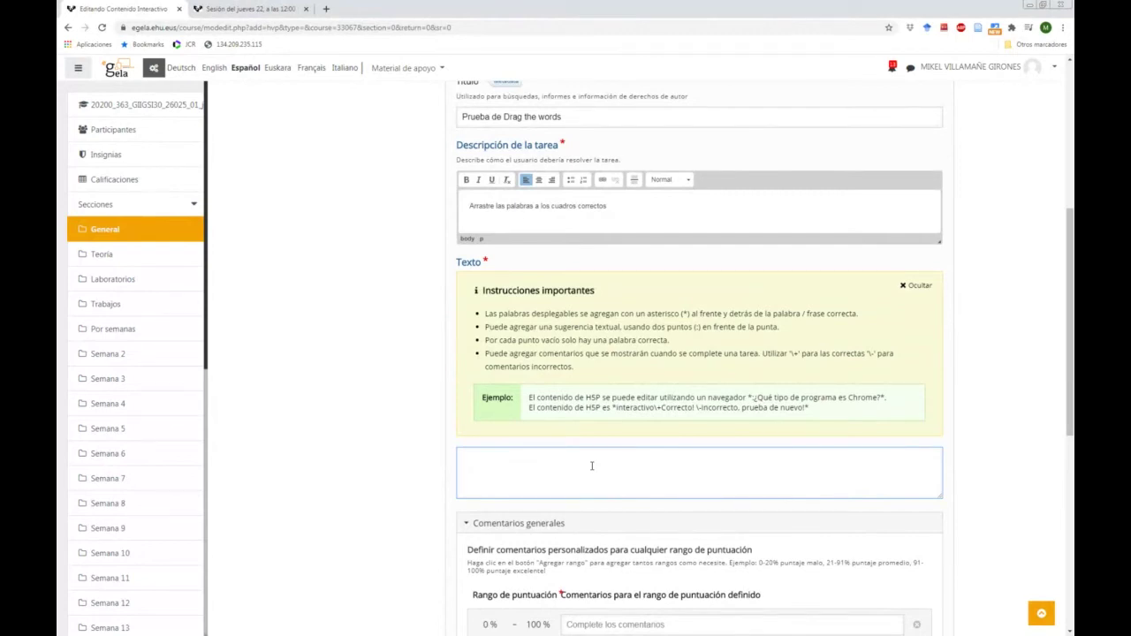
click(593, 466)
drag(791, 352, 799, 353)
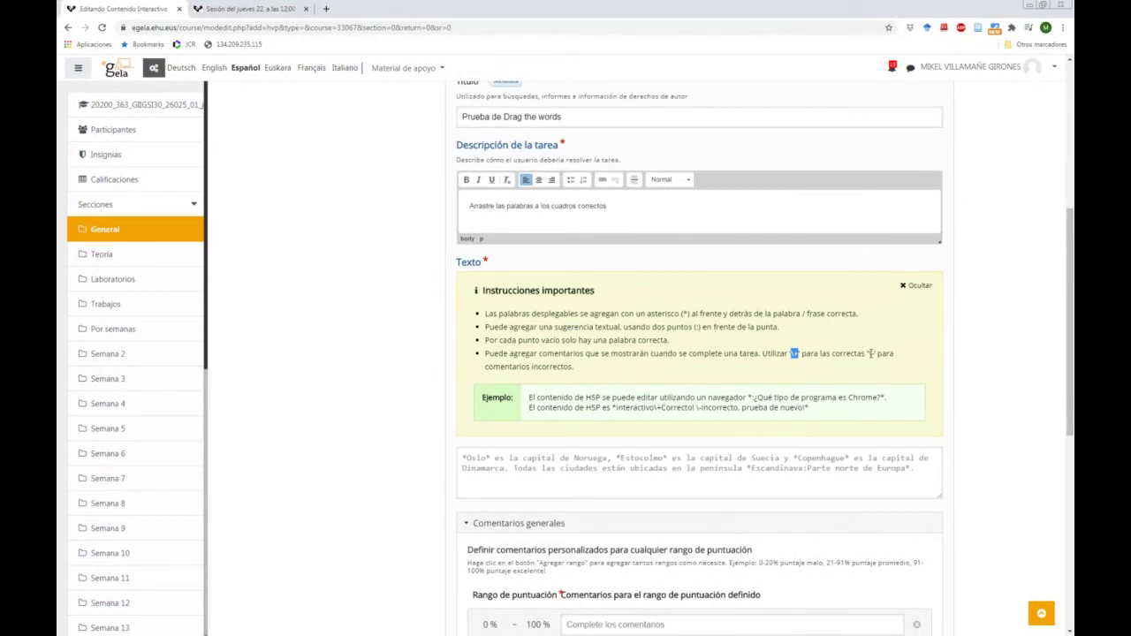
drag(867, 354, 873, 354)
click(569, 469)
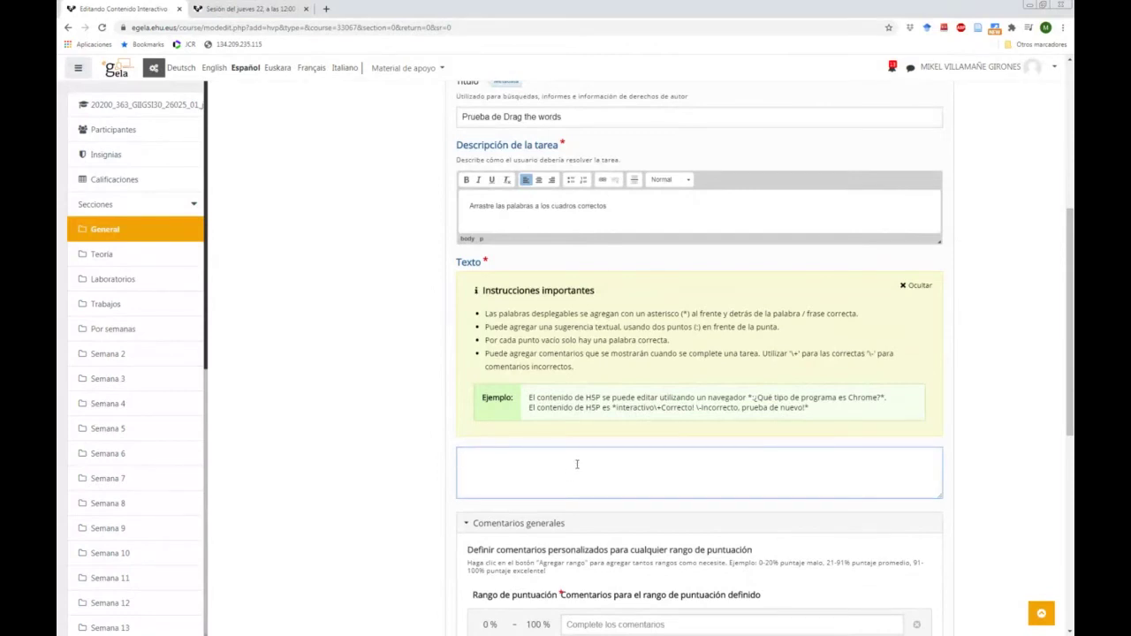
text(la UPV/EHU es una *Universidad* situada en el *País Vasco*)
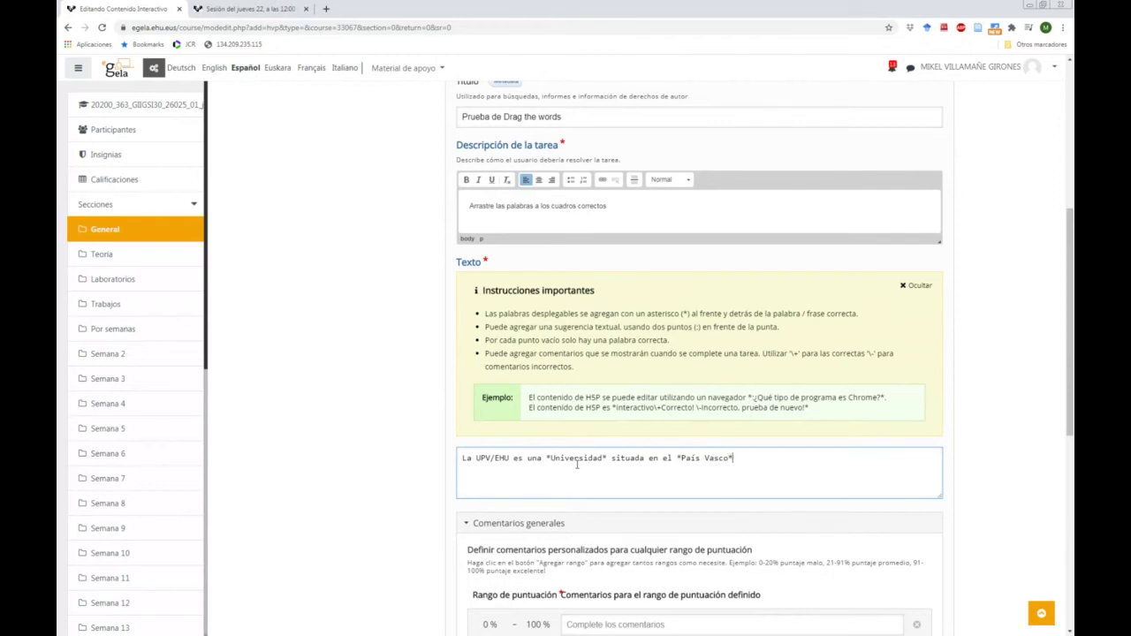
scroll(580, 466, down, 3)
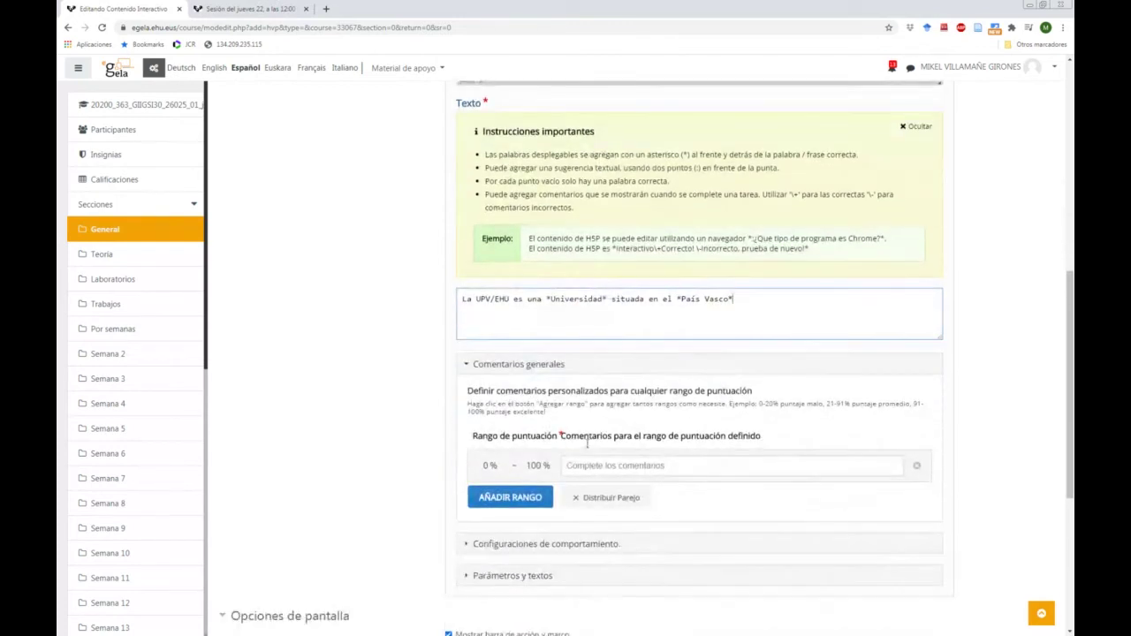
Look through the behaviour and text sections, then save the Drag the Words activity and return to the course
scroll(579, 402, down, 2)
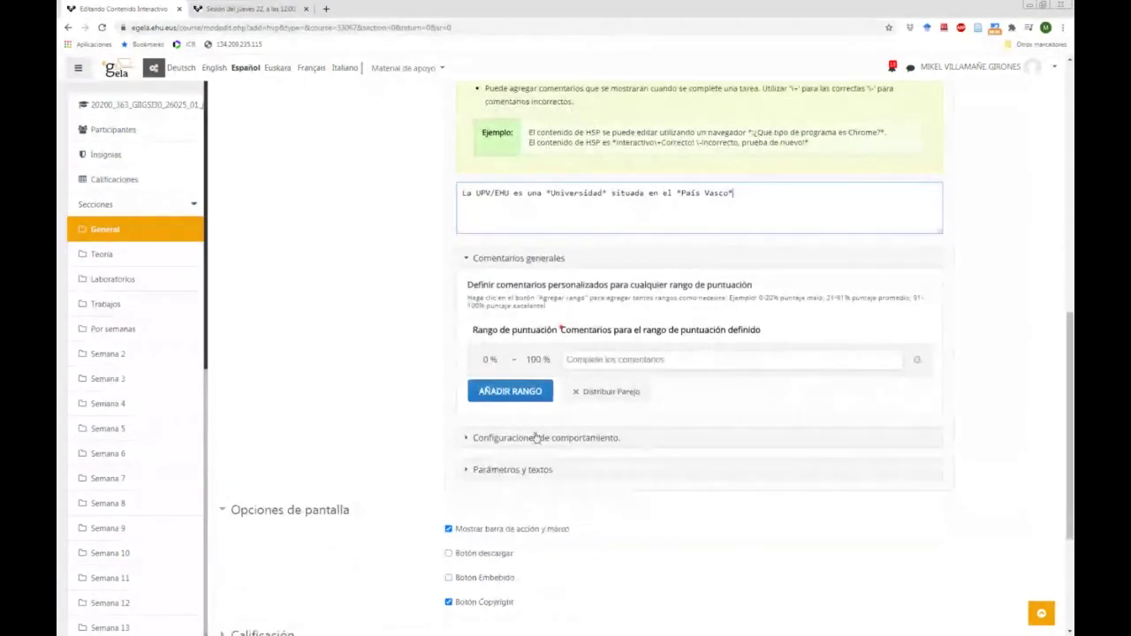
click(522, 440)
scroll(526, 442, down, 1)
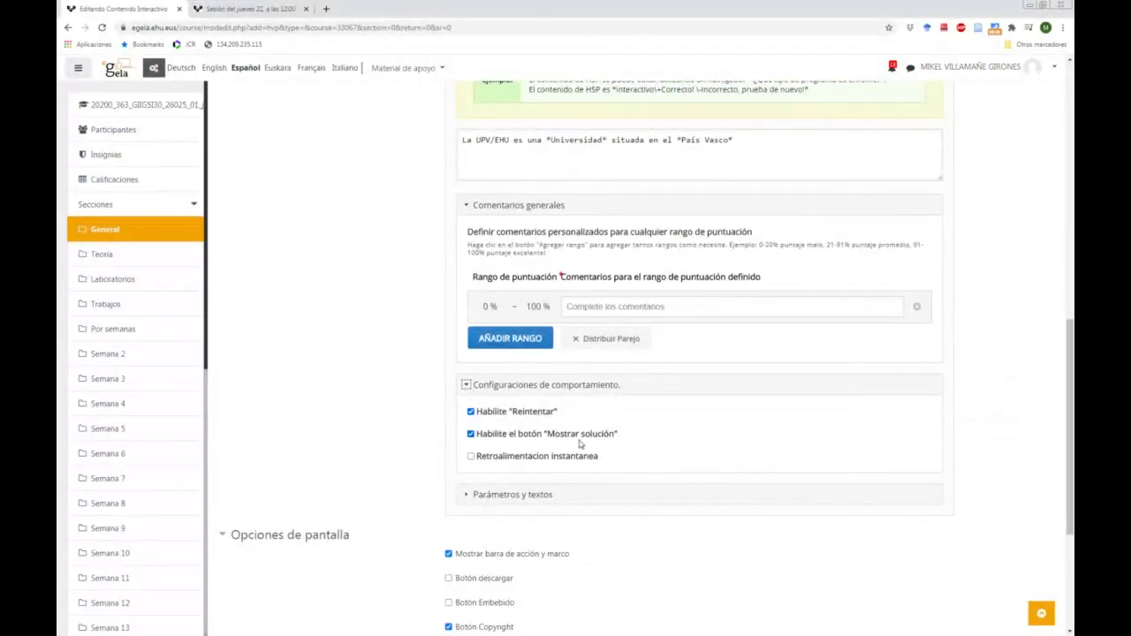
scroll(530, 473, down, 1)
click(518, 442)
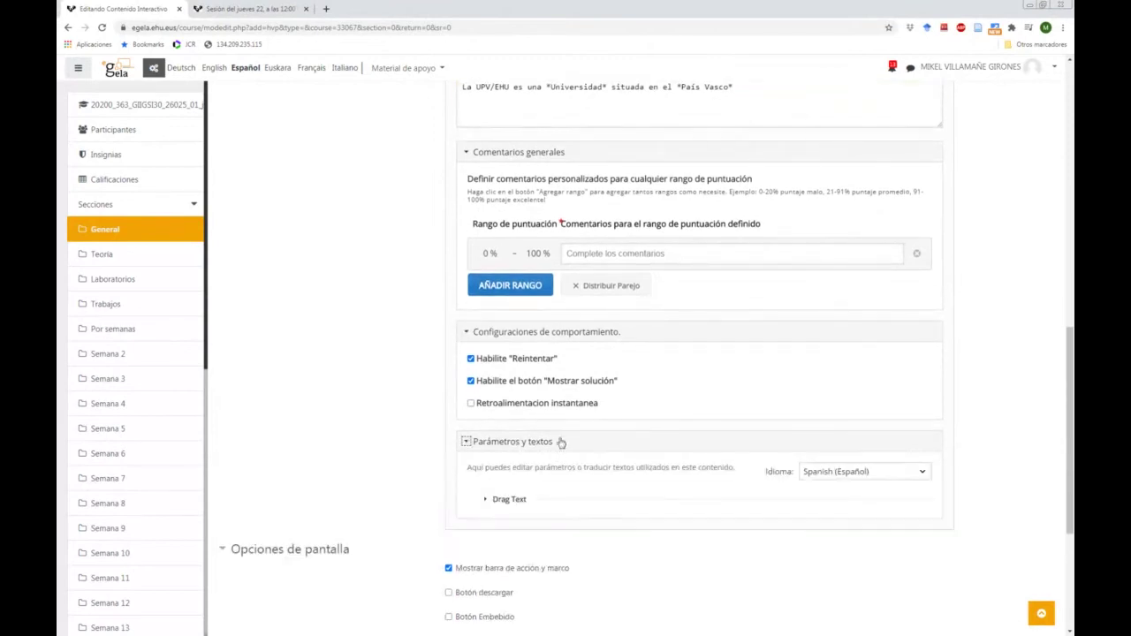
scroll(539, 451, down, 1)
click(499, 446)
scroll(500, 425, down, 1)
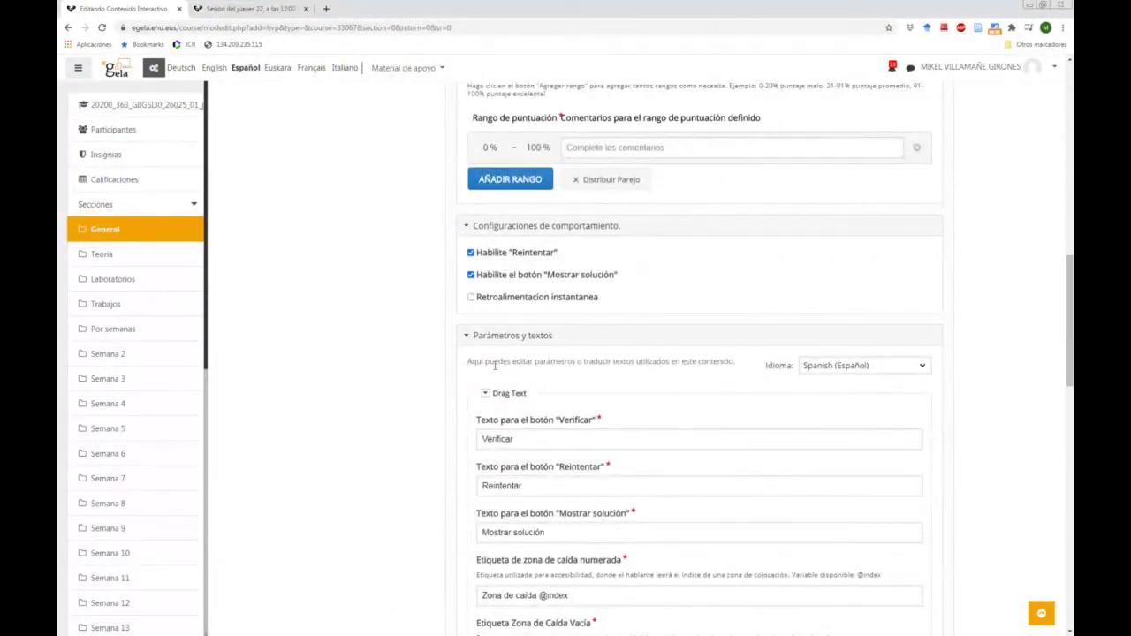
click(488, 393)
scroll(486, 424, down, 3)
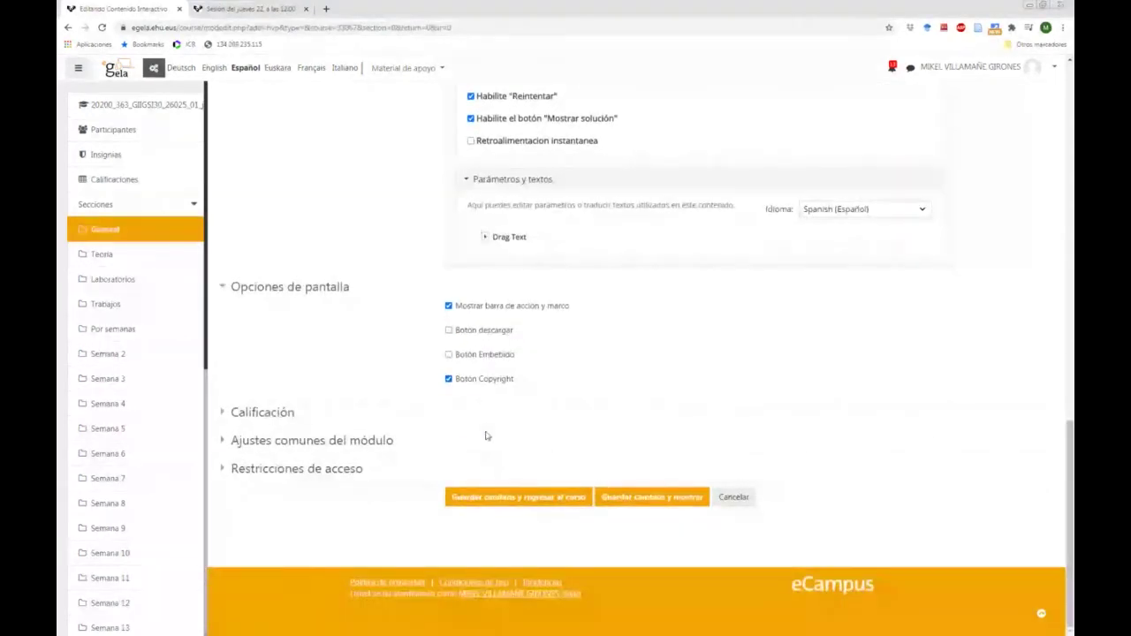
click(527, 501)
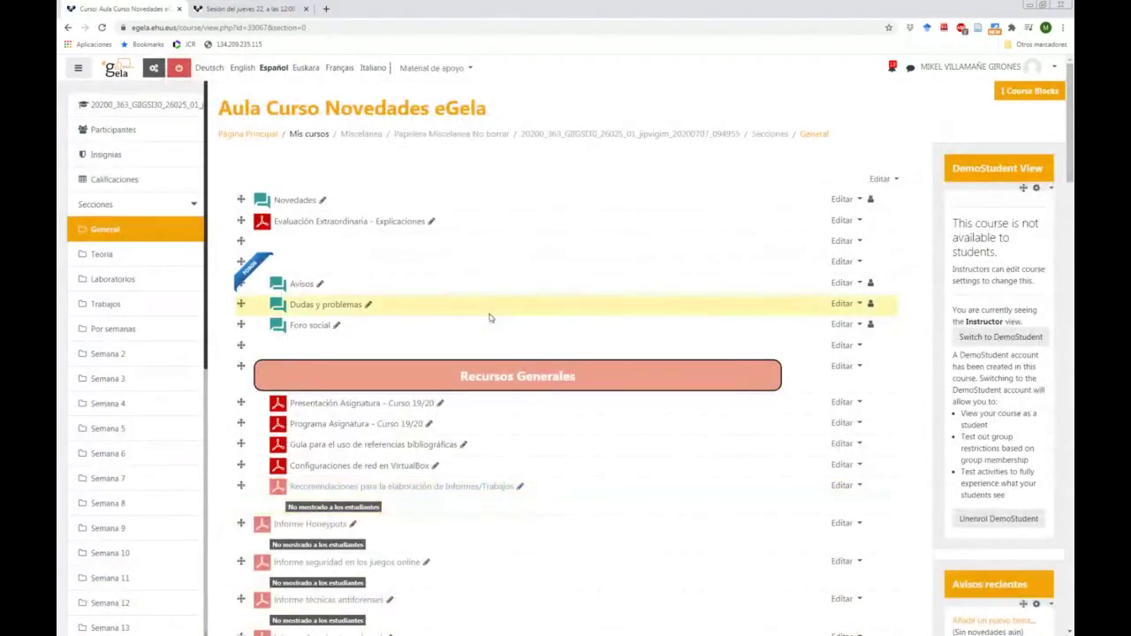
Switch to the DemoStudent view and open Video Interactivo
click(1001, 338)
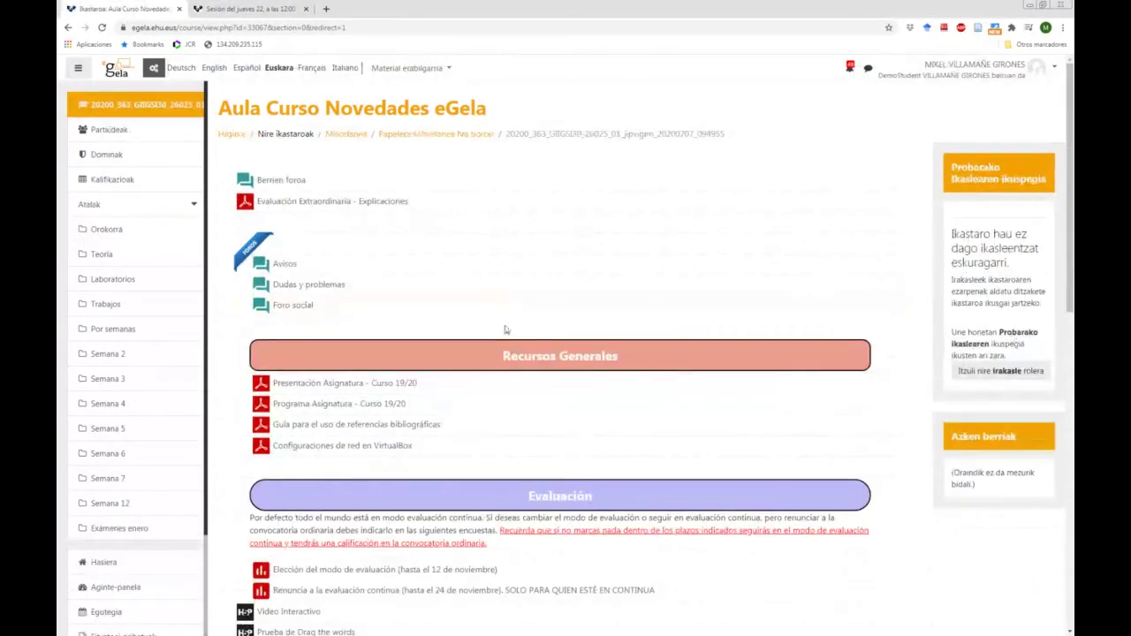
scroll(505, 329, down, 3)
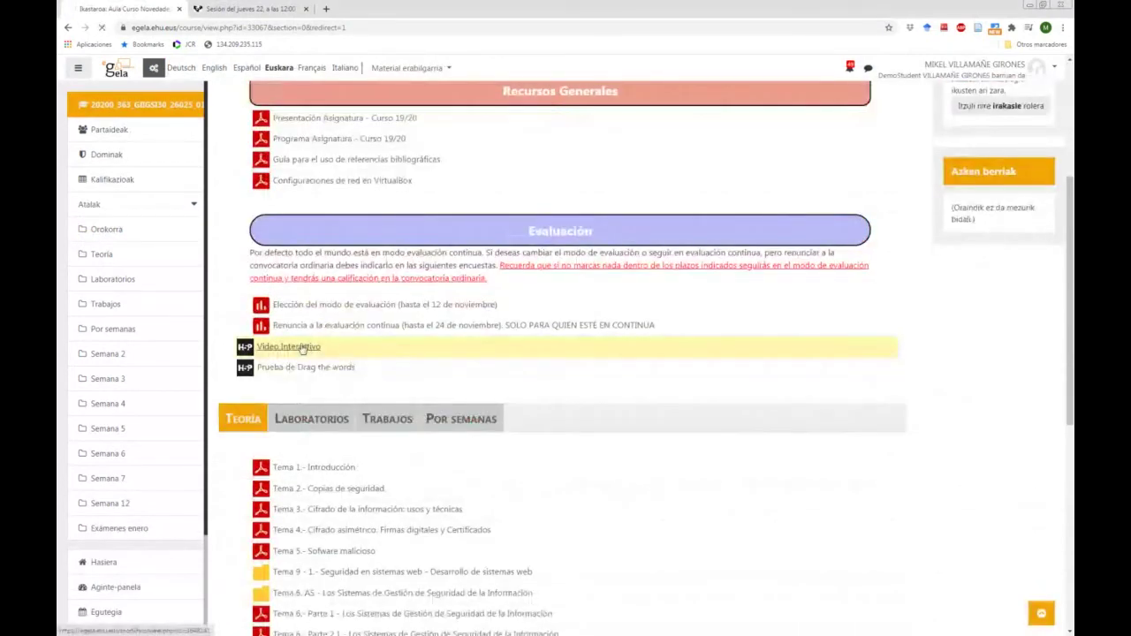
click(303, 349)
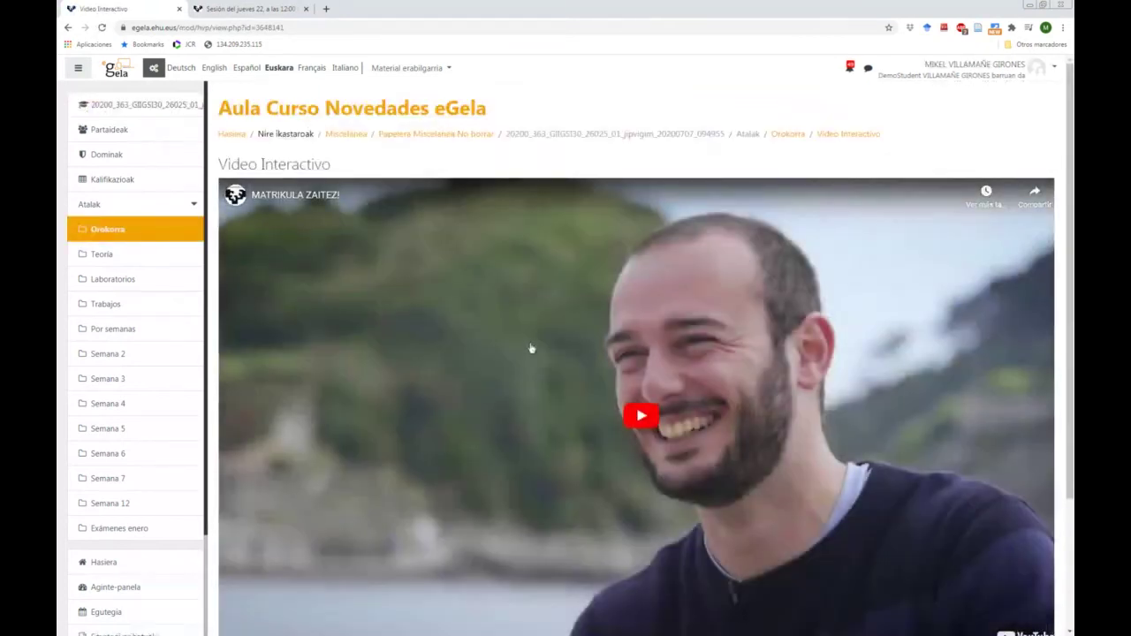
Play the video to the first quiz and answer the sky colour question with verde
scroll(534, 353, down, 1)
click(639, 310)
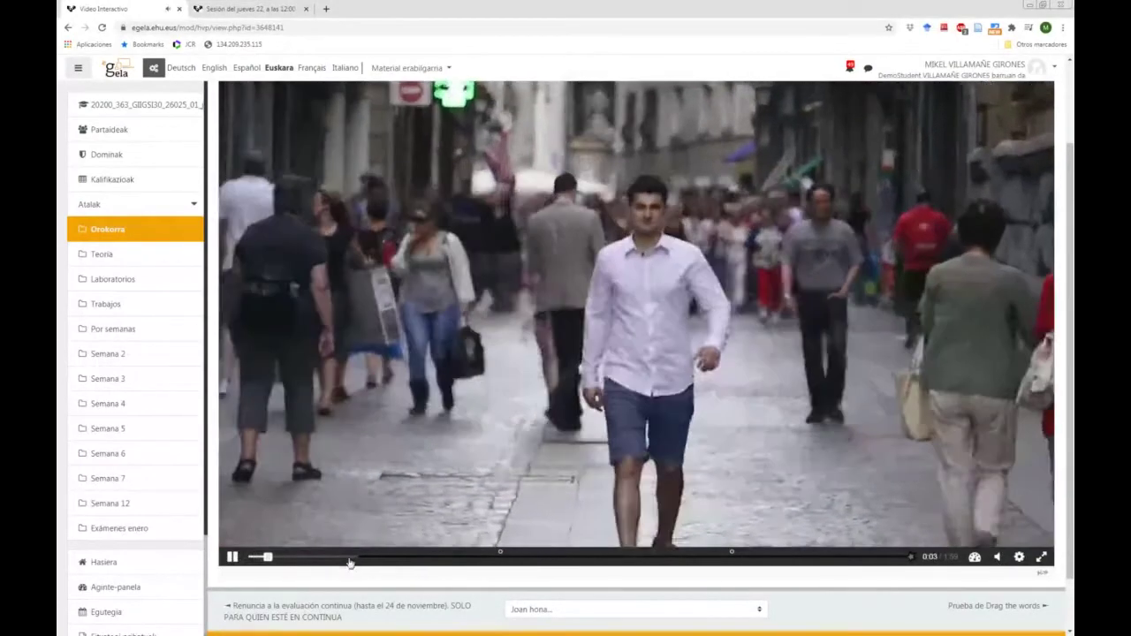
click(390, 558)
click(445, 558)
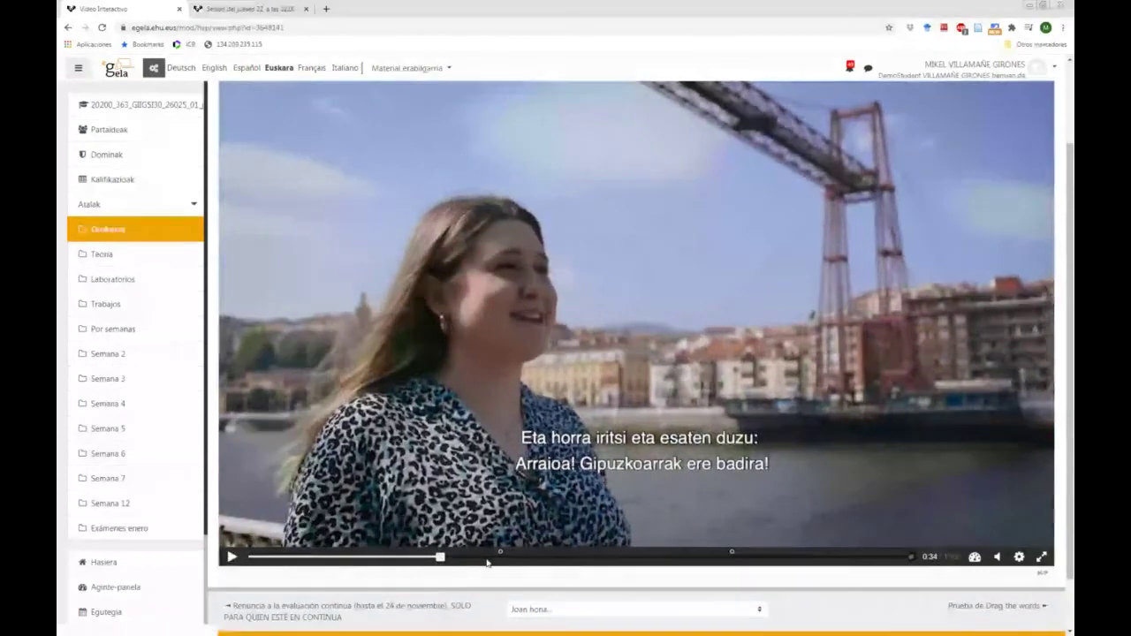
click(503, 556)
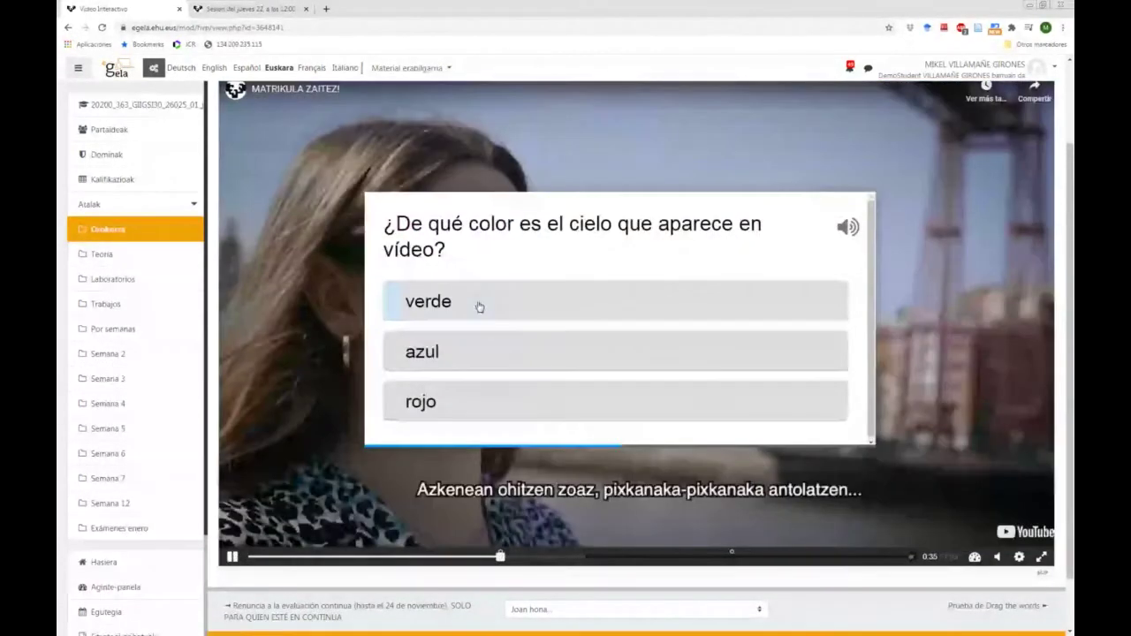
click(477, 305)
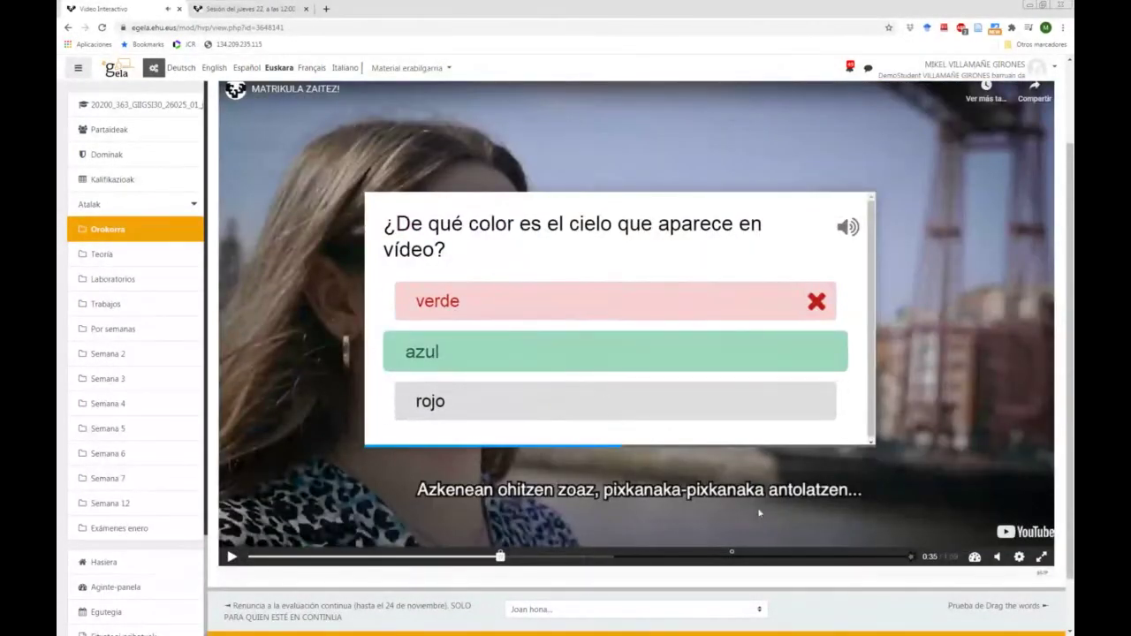
Answer the true/false question with Falso, then retry it with Verdadero
click(731, 556)
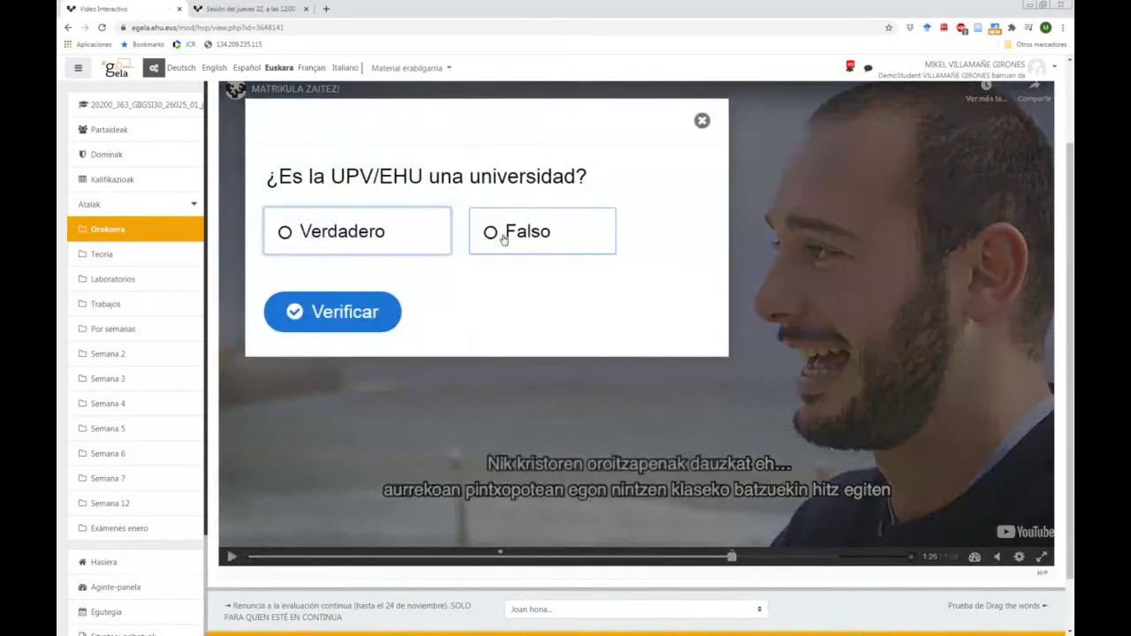
click(502, 237)
click(351, 316)
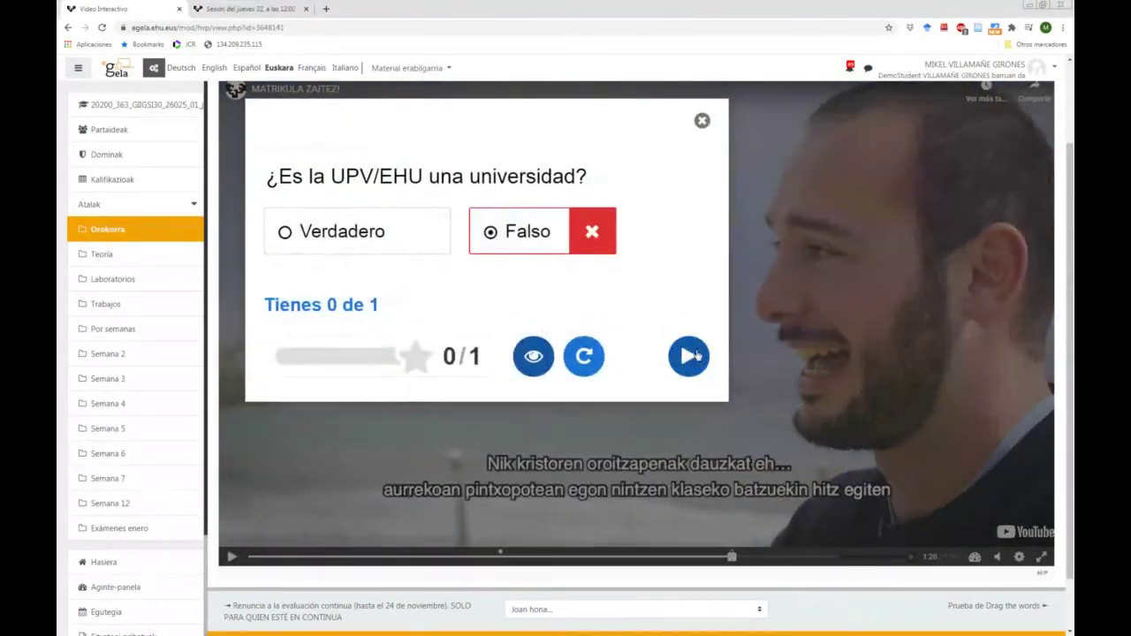
click(586, 356)
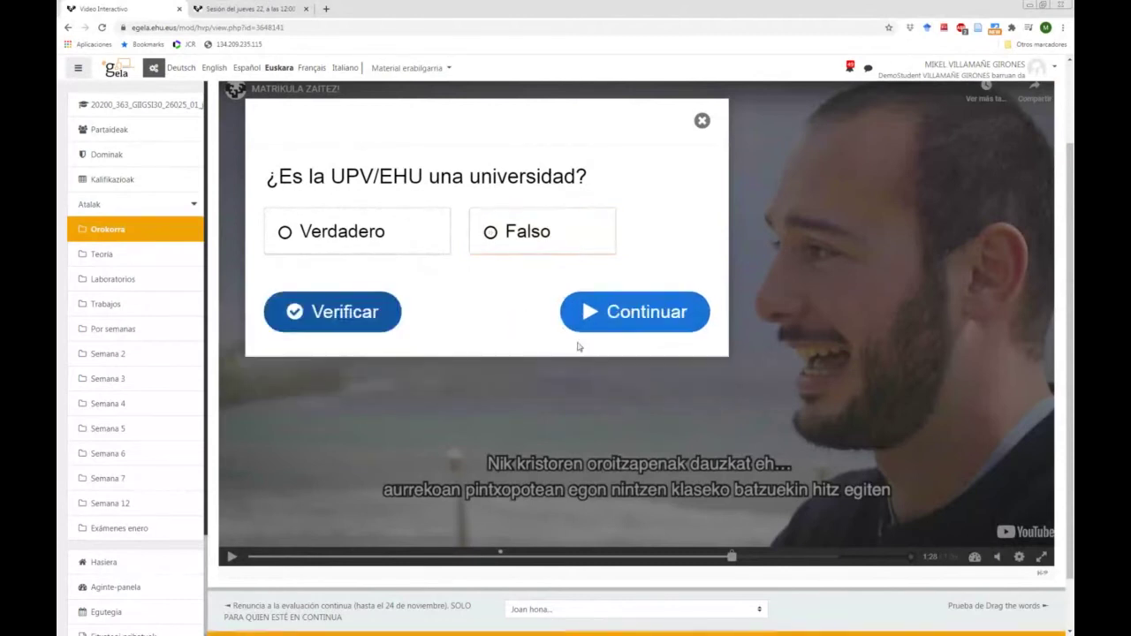
click(353, 232)
click(673, 327)
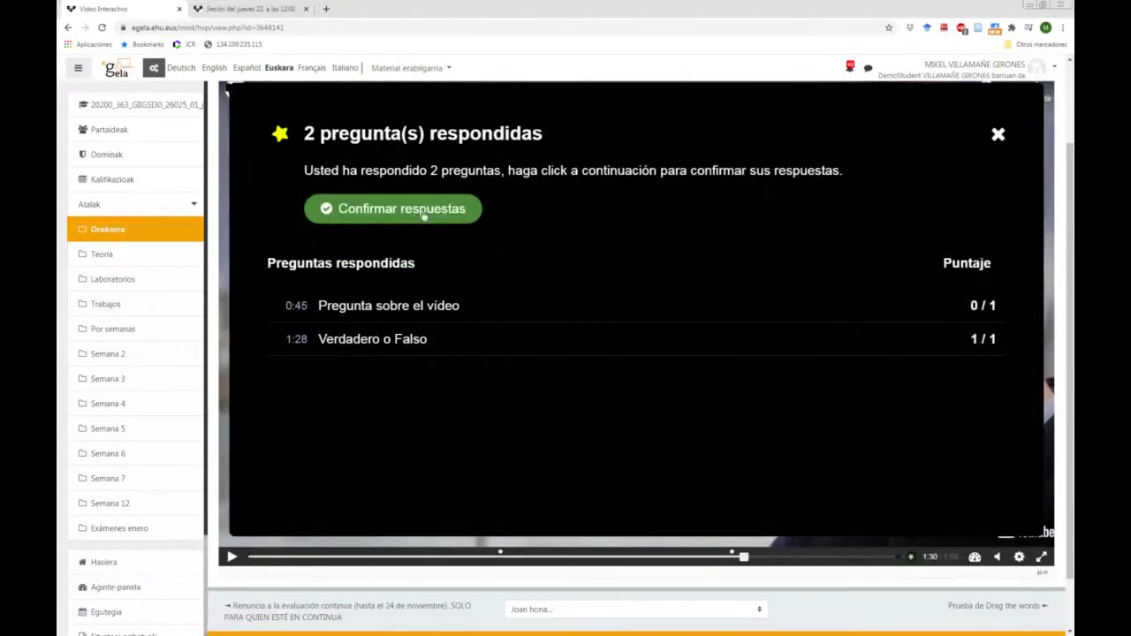
Submit the answers and return to the Orokorra course section
click(433, 219)
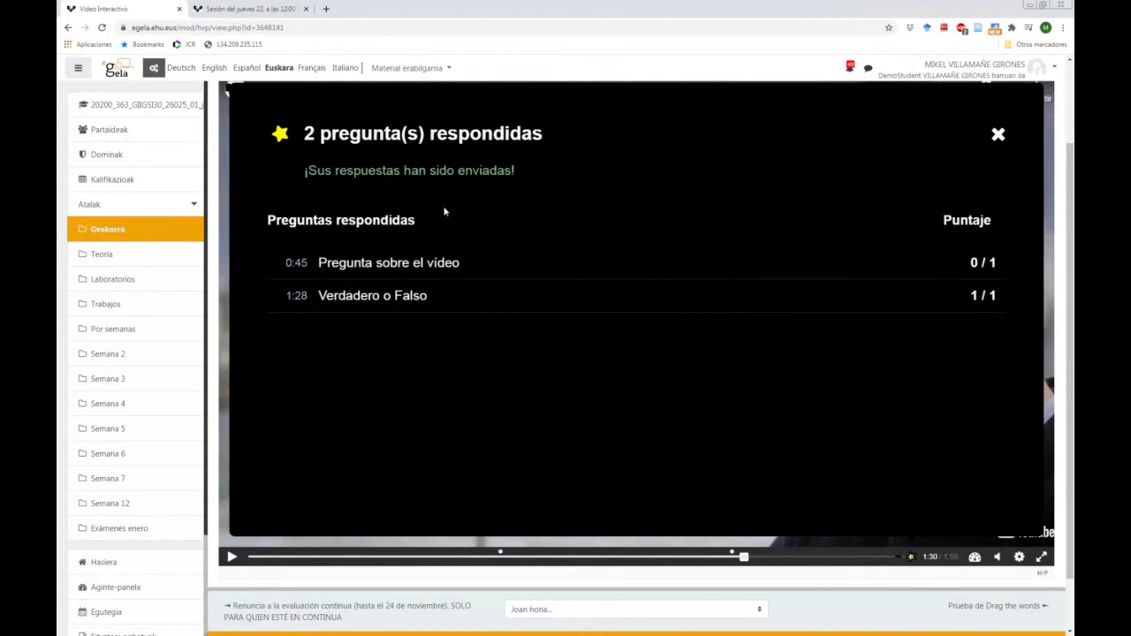
click(998, 133)
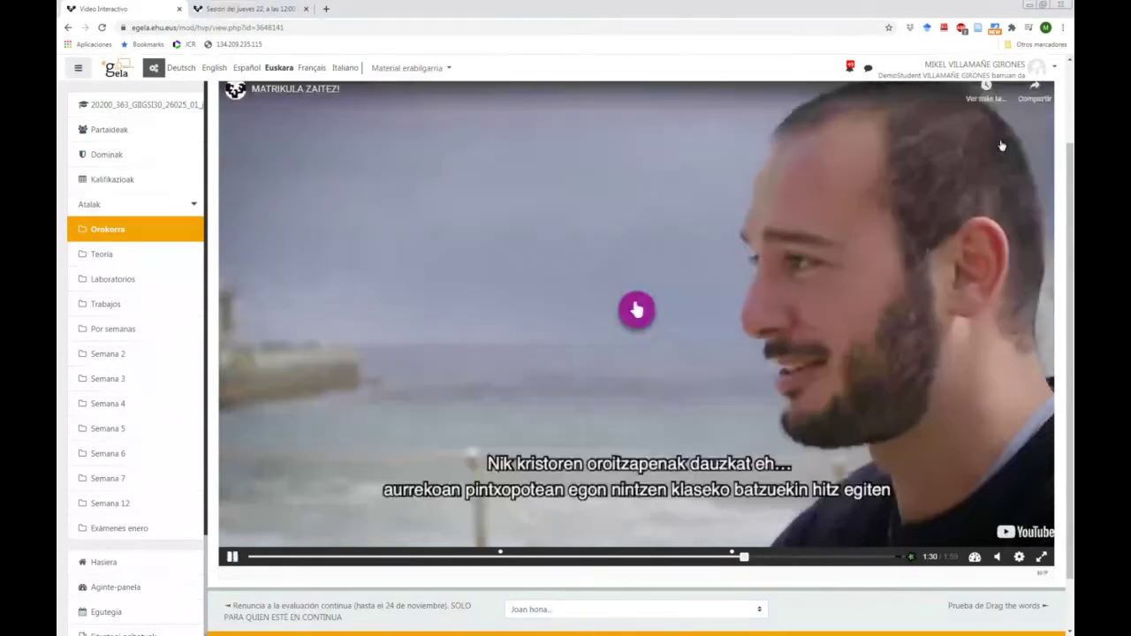
scroll(775, 382, up, 1)
scroll(776, 382, down, 1)
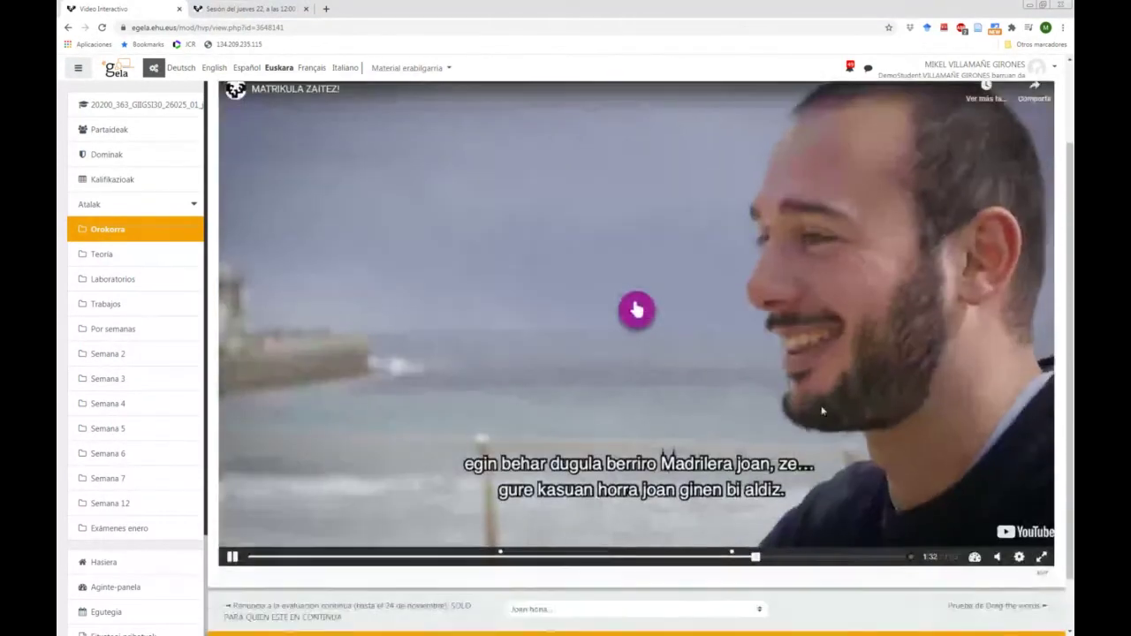
scroll(911, 172, up, 1)
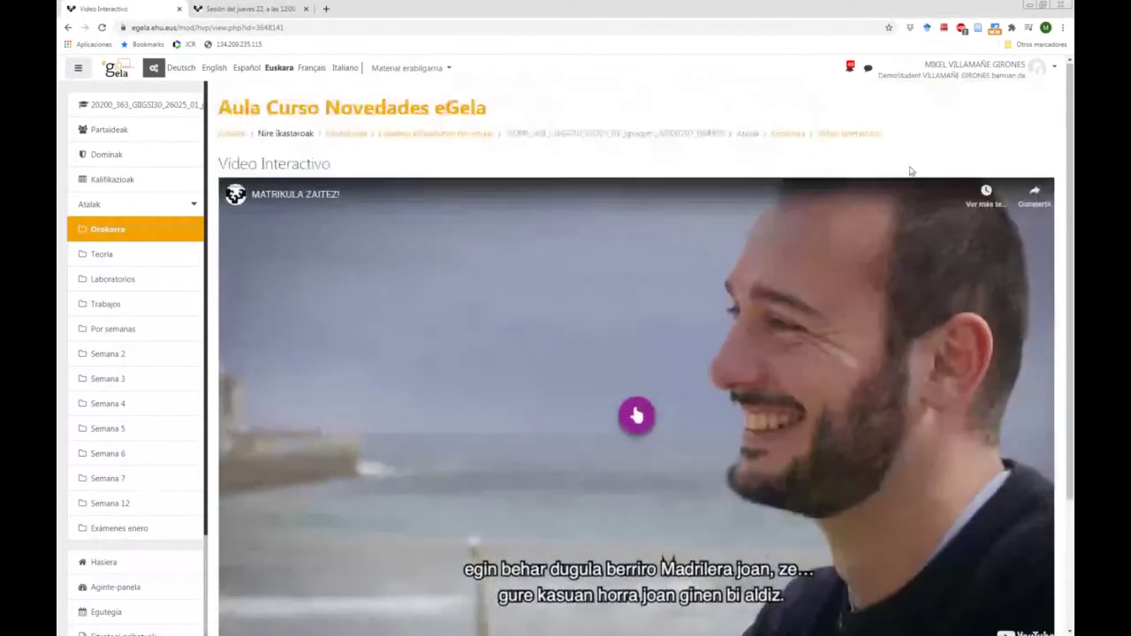
click(789, 137)
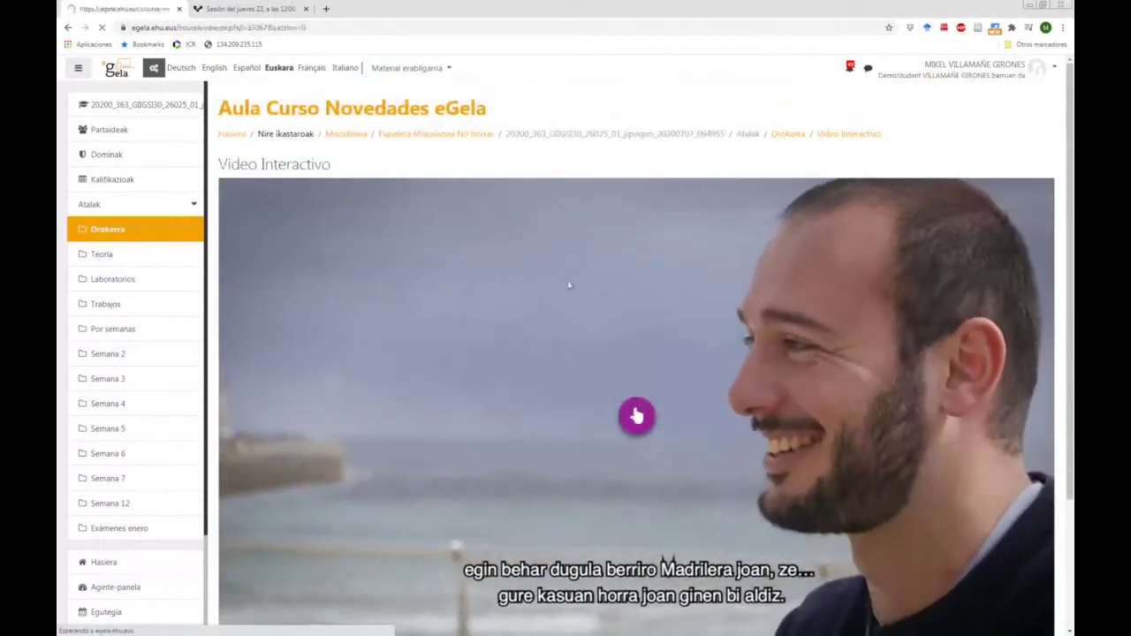
In Prueba de Drag the words, place the two words wrongly, check, view the solution, and reset
scroll(360, 369, down, 3)
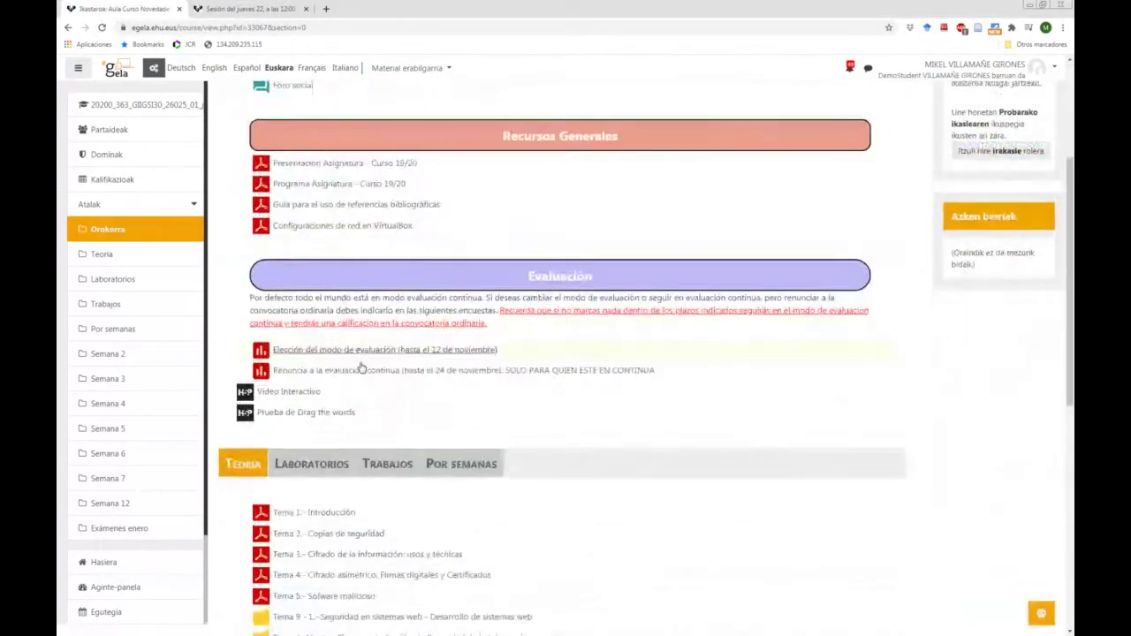
click(339, 375)
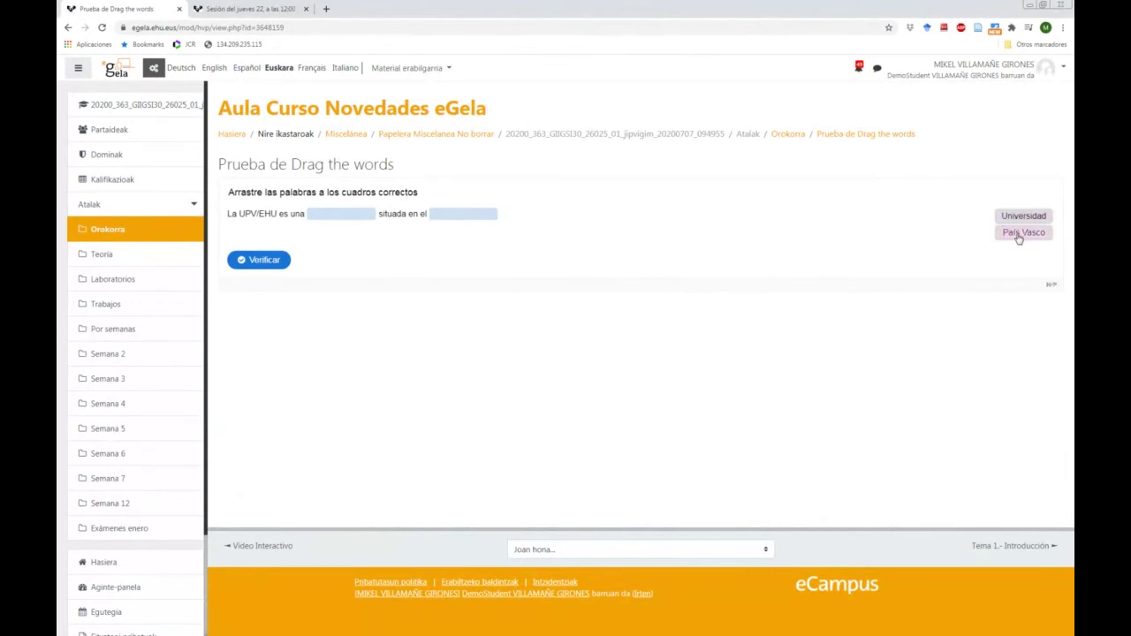
drag(1015, 235, 331, 216)
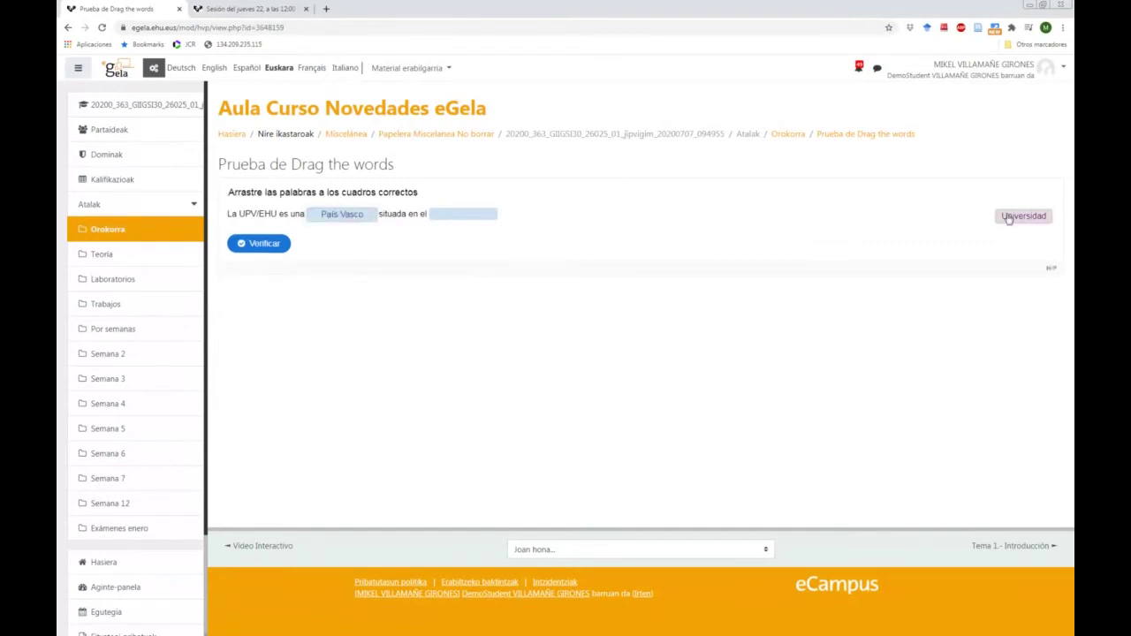
drag(1026, 219, 447, 213)
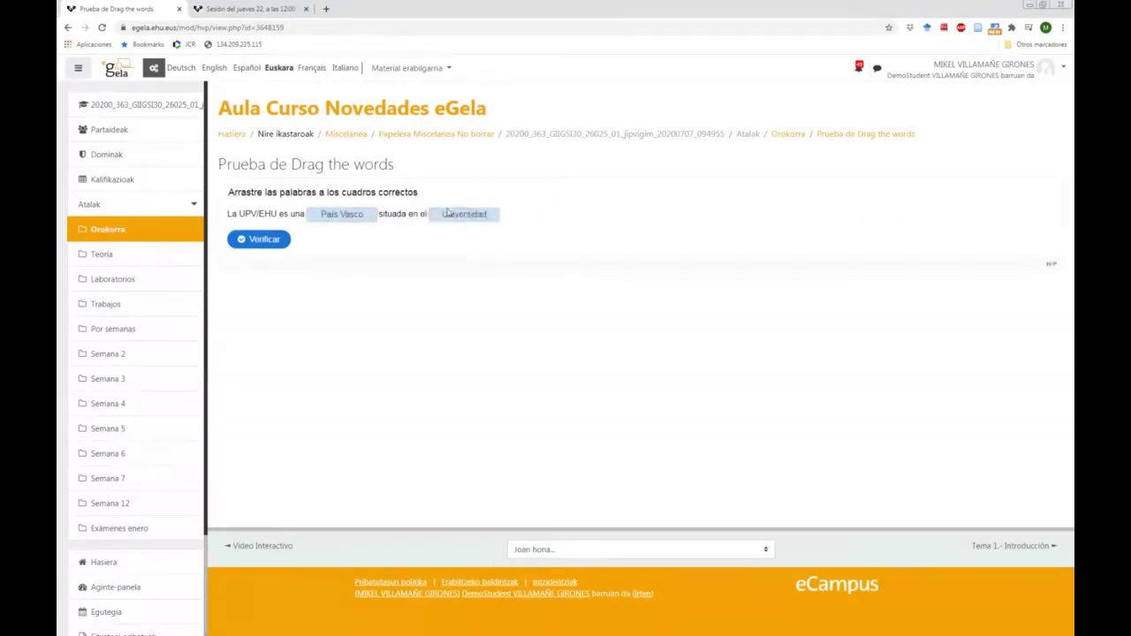
click(265, 251)
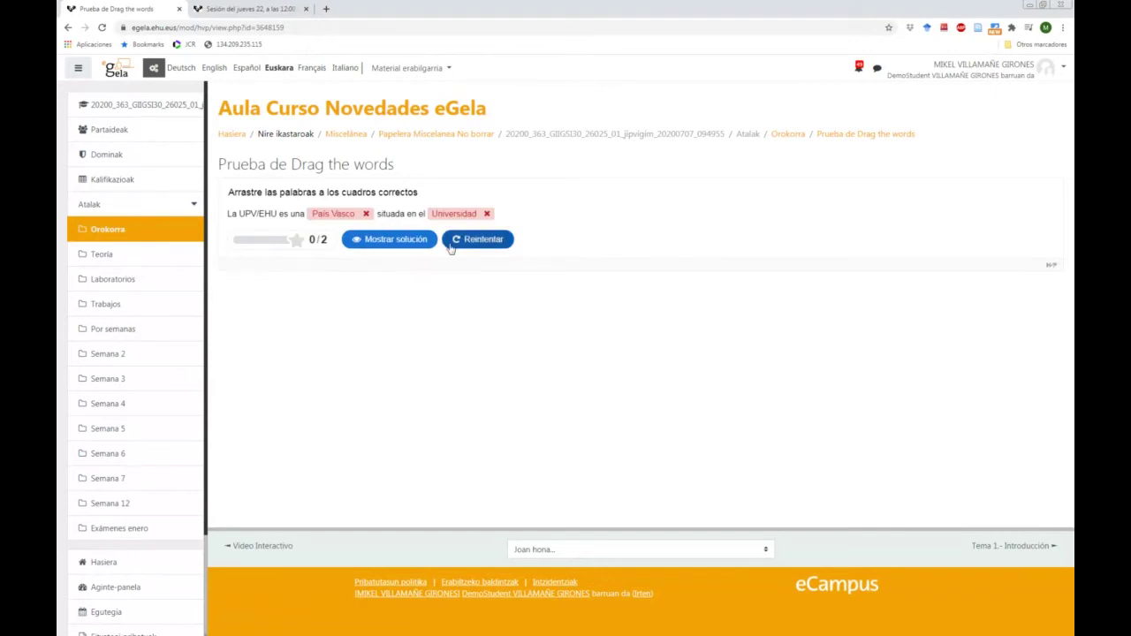
click(391, 242)
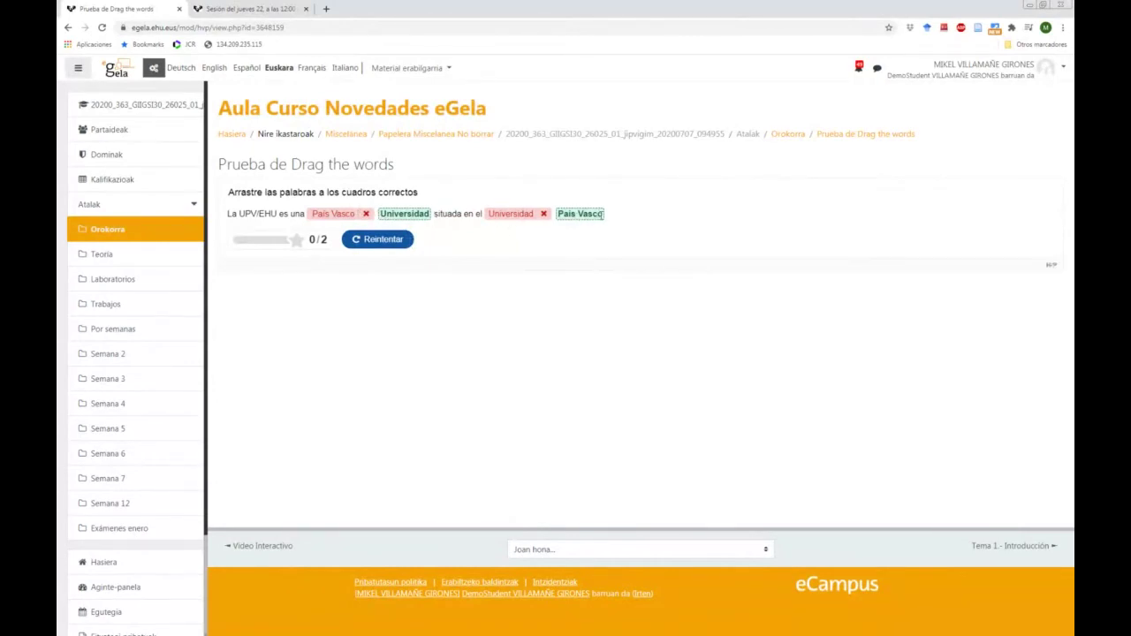
click(389, 240)
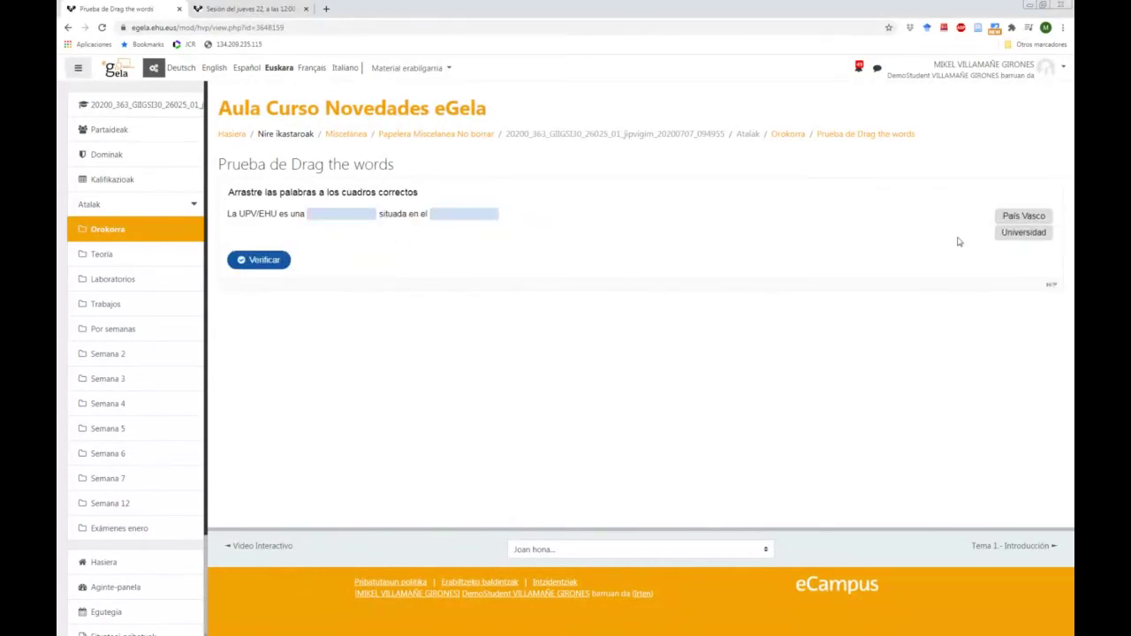
Place Universidad first and País Vasco second for 2/2, then open the grade report
drag(1025, 238, 336, 221)
drag(995, 219, 461, 220)
click(259, 240)
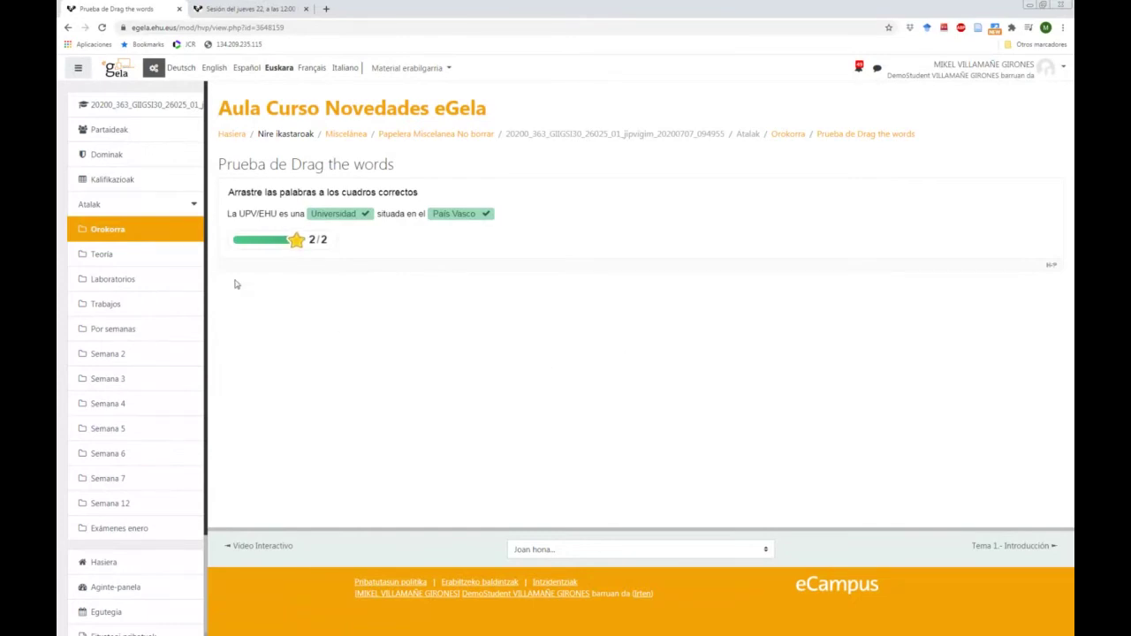
click(124, 181)
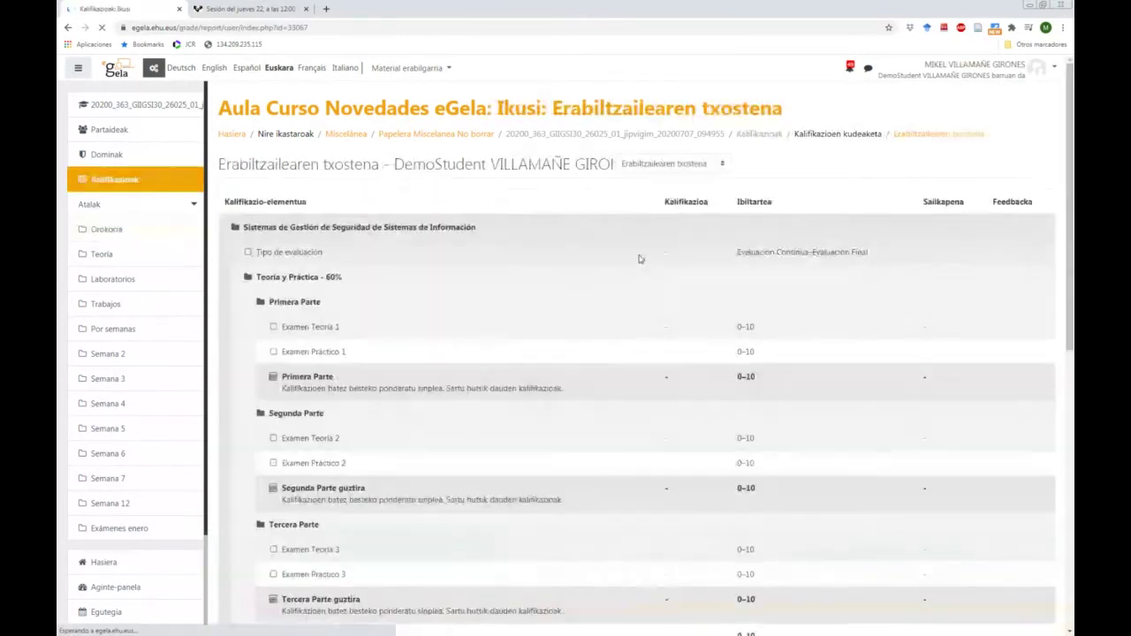
Open the Drag the words attempt review showing 2 de 2 and 10 de 10, with the interface in Spanish
scroll(508, 220, down, 5)
scroll(344, 469, down, 5)
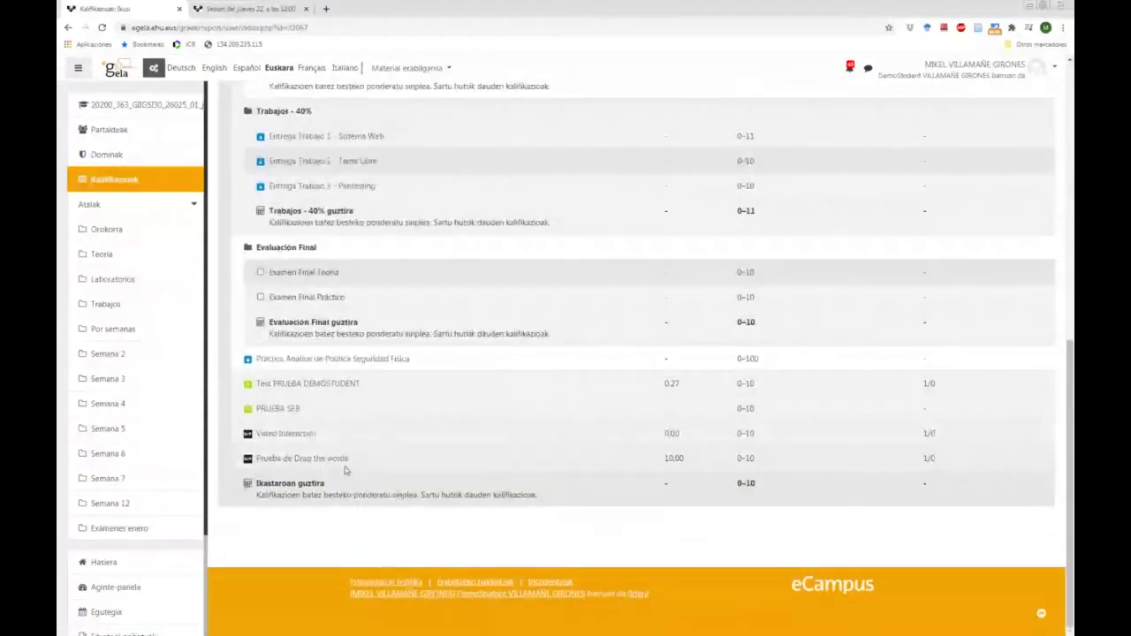
click(290, 461)
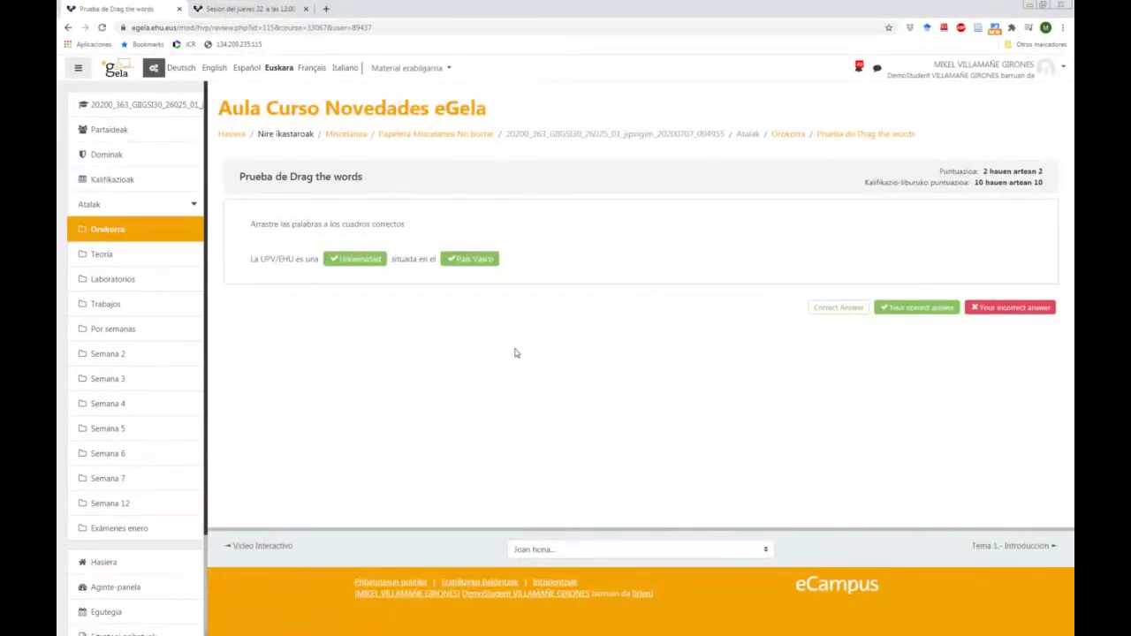
click(243, 71)
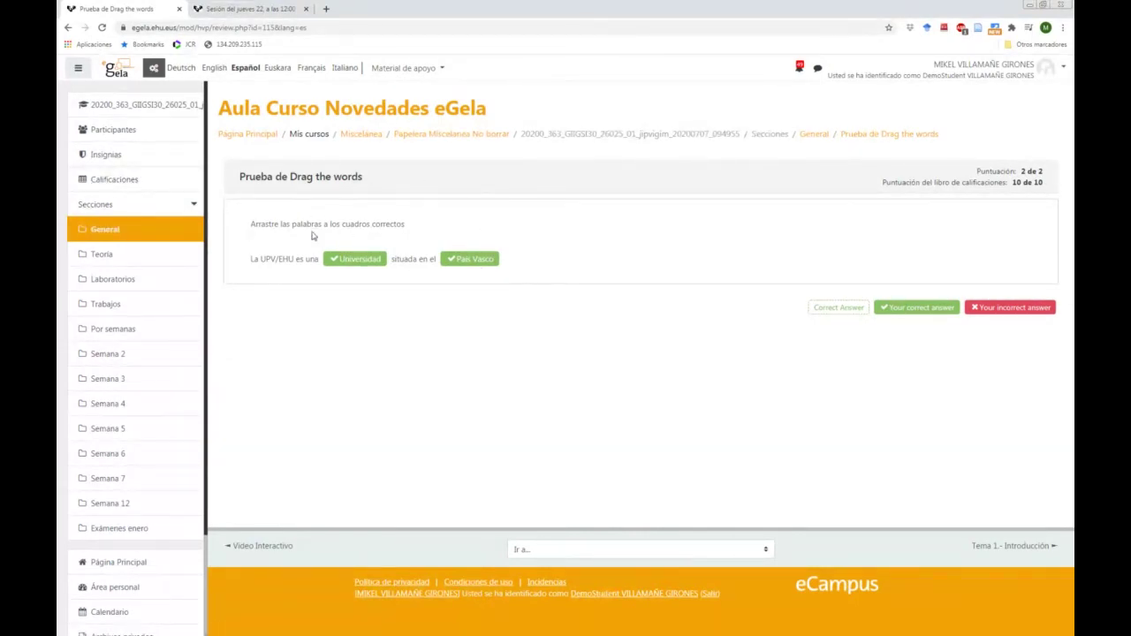
Check the Calificaciones page, review the Video Interactivo attempt answers, and return to the course page
click(115, 180)
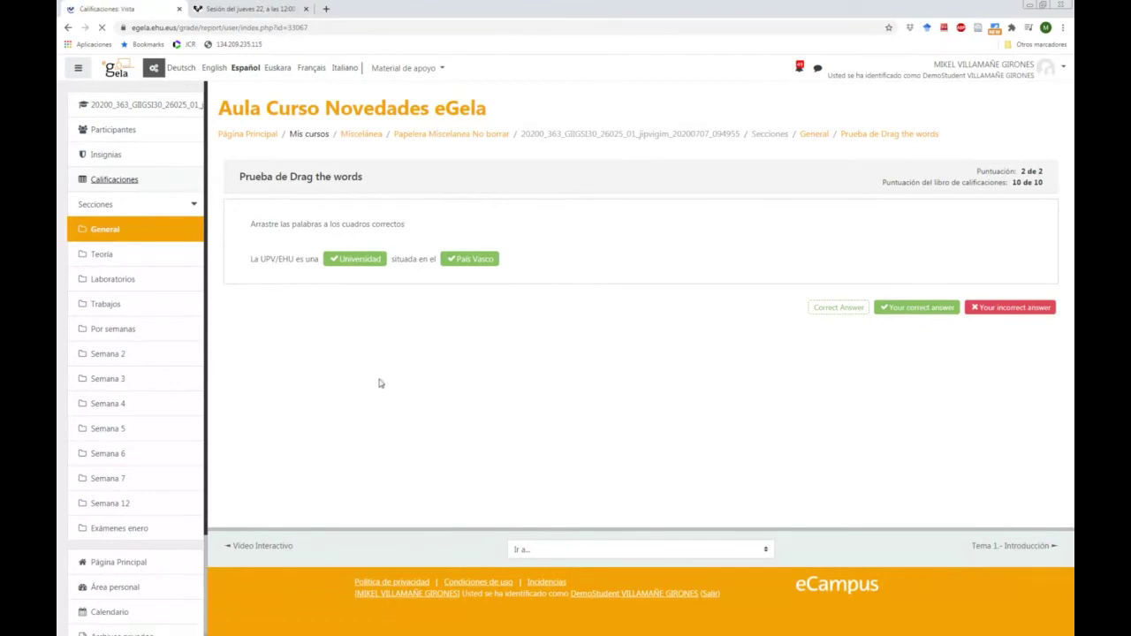
scroll(366, 379, down, 10)
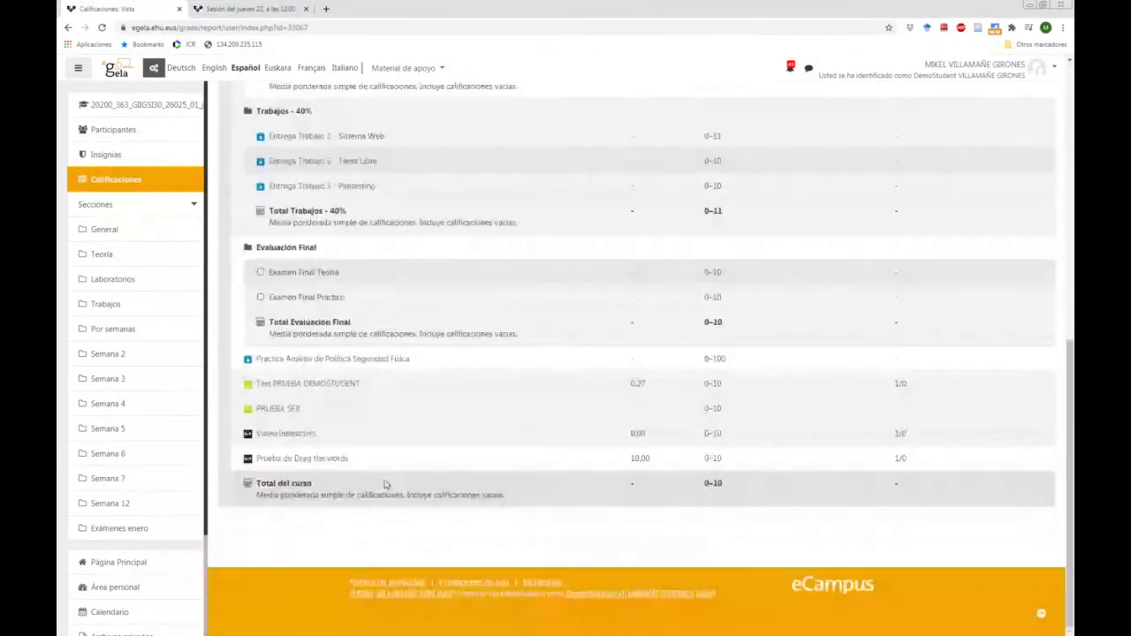
click(294, 435)
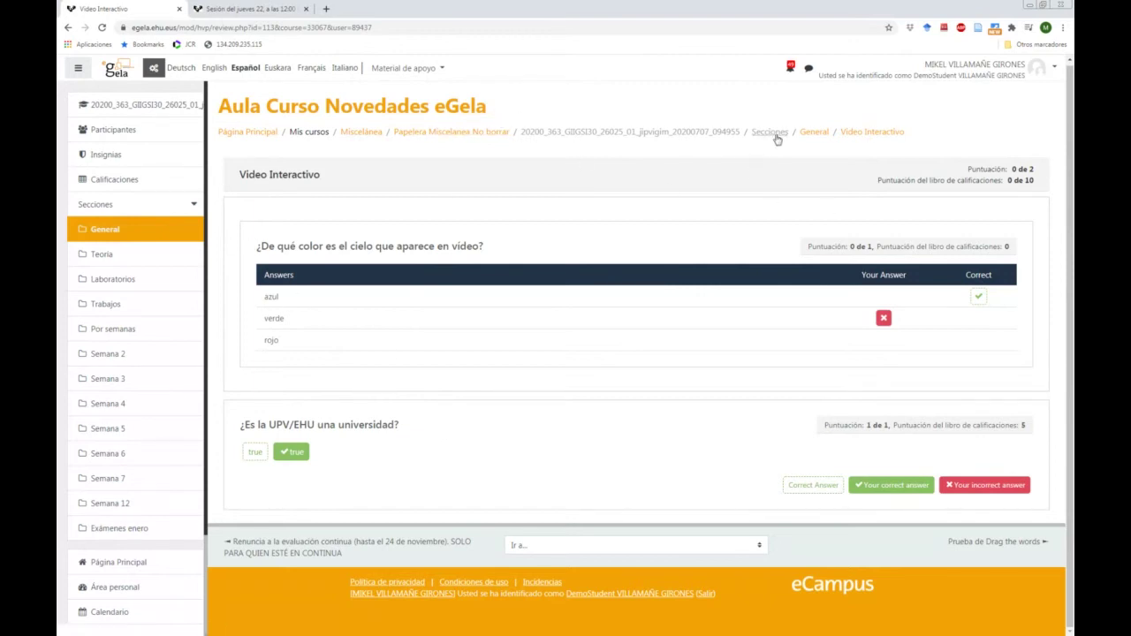
click(719, 135)
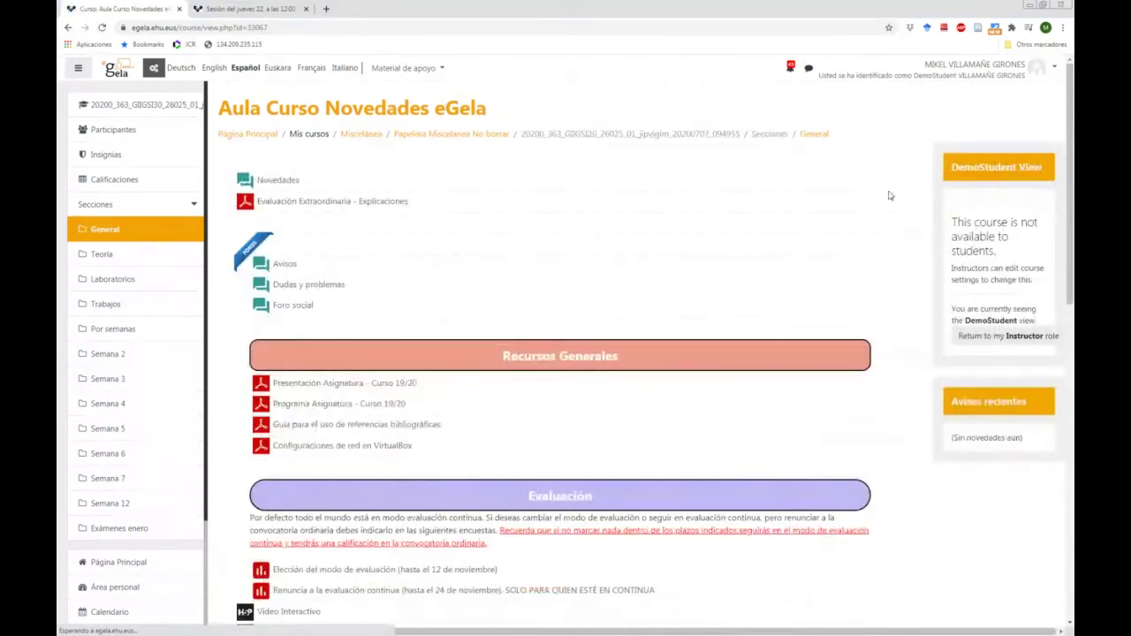
Return to the instructor role and log in with the saved username and password
click(990, 339)
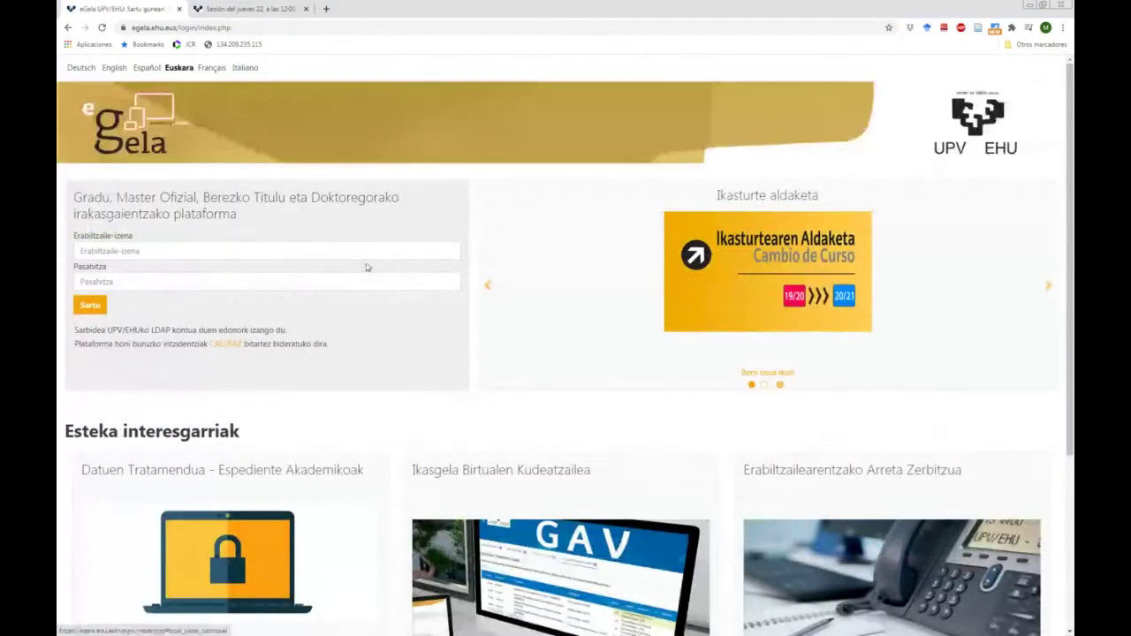
click(301, 251)
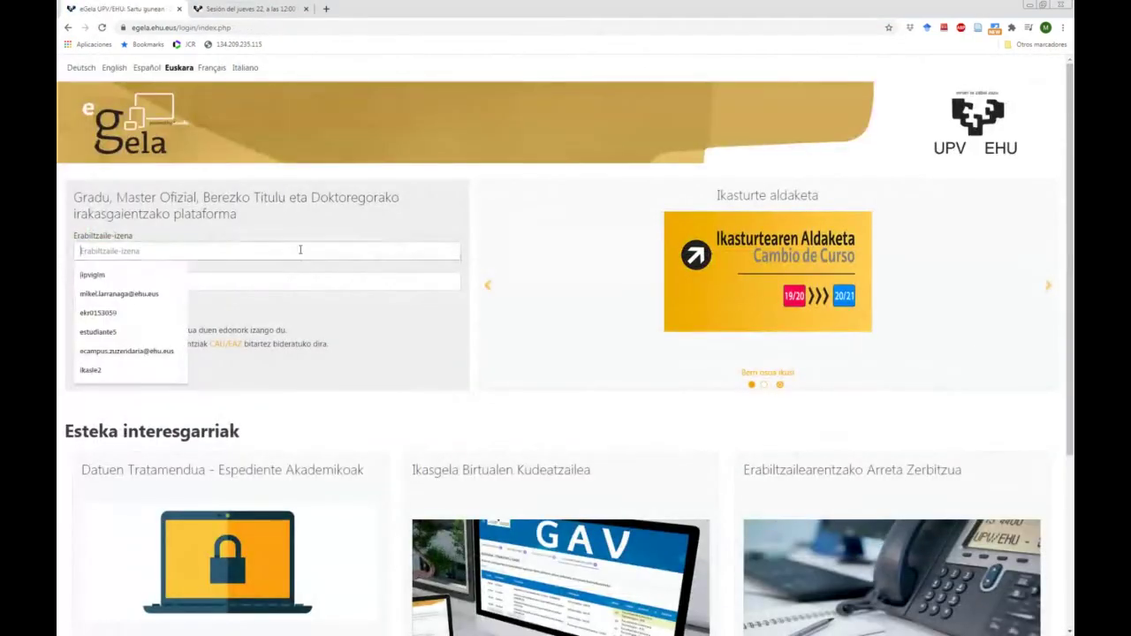
click(121, 274)
click(145, 282)
text(••)
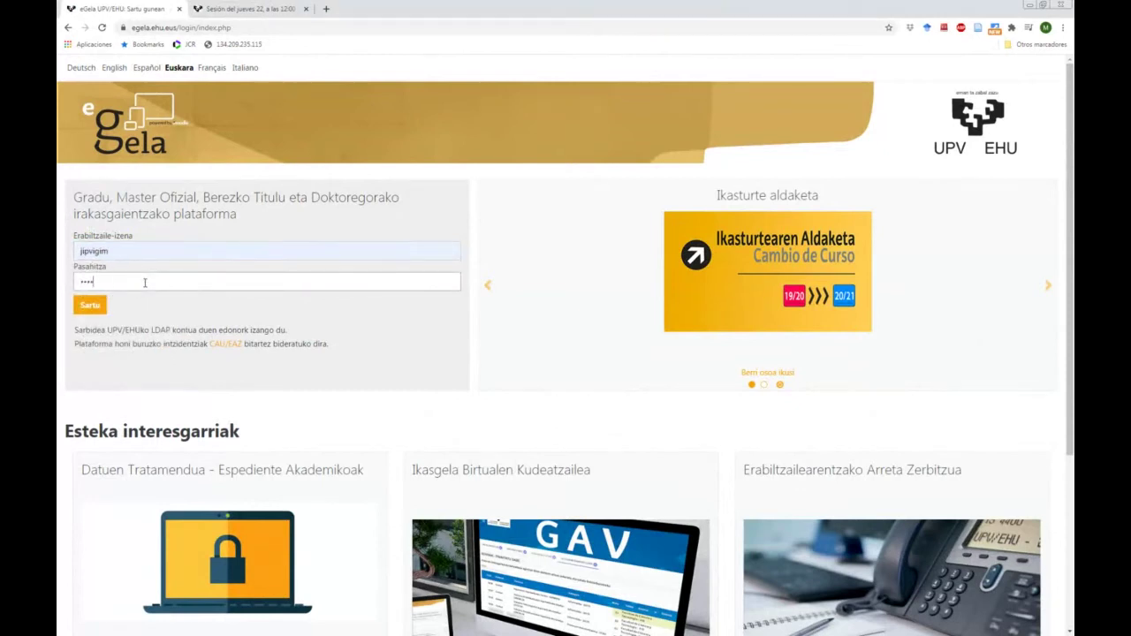
key(Return)
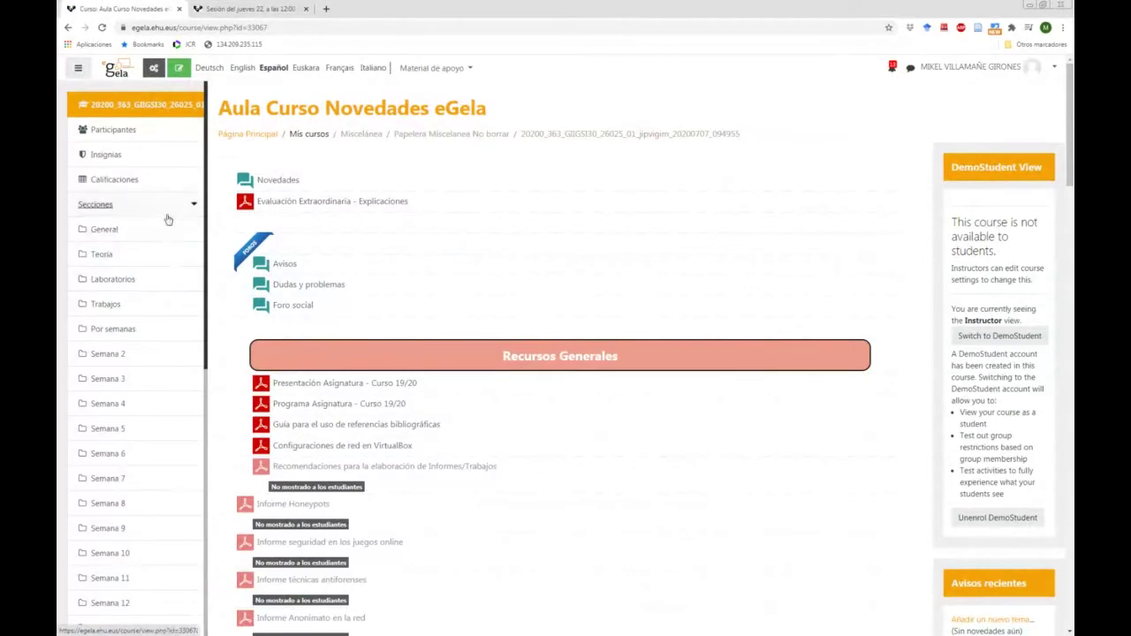
Run the Historial de calificación report filtered to the Video Interactivo item
click(118, 182)
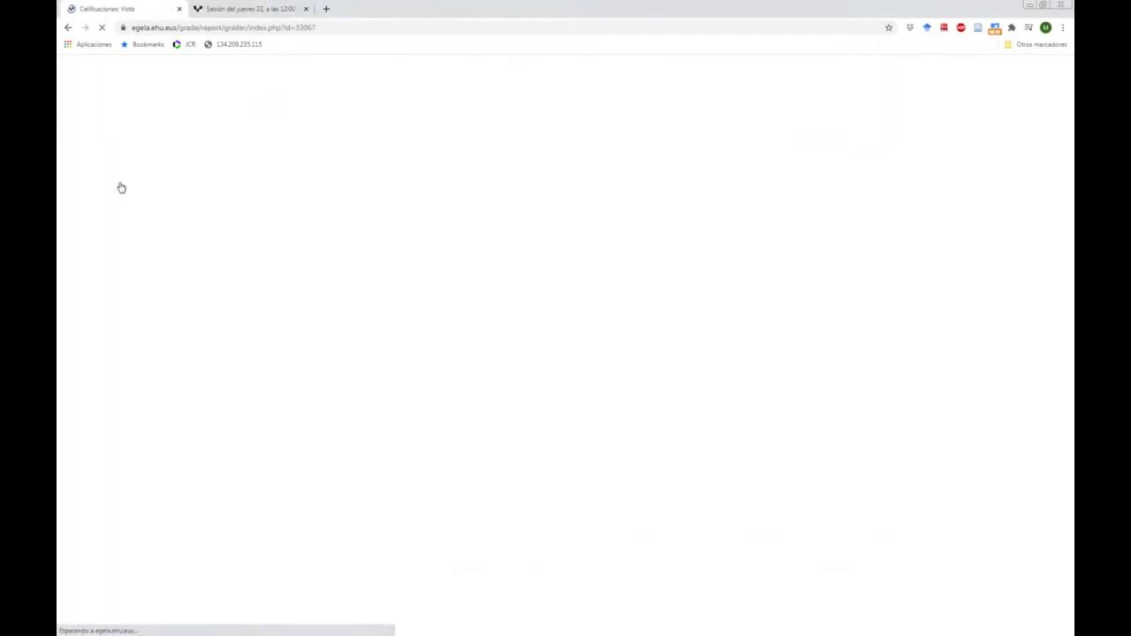
click(758, 187)
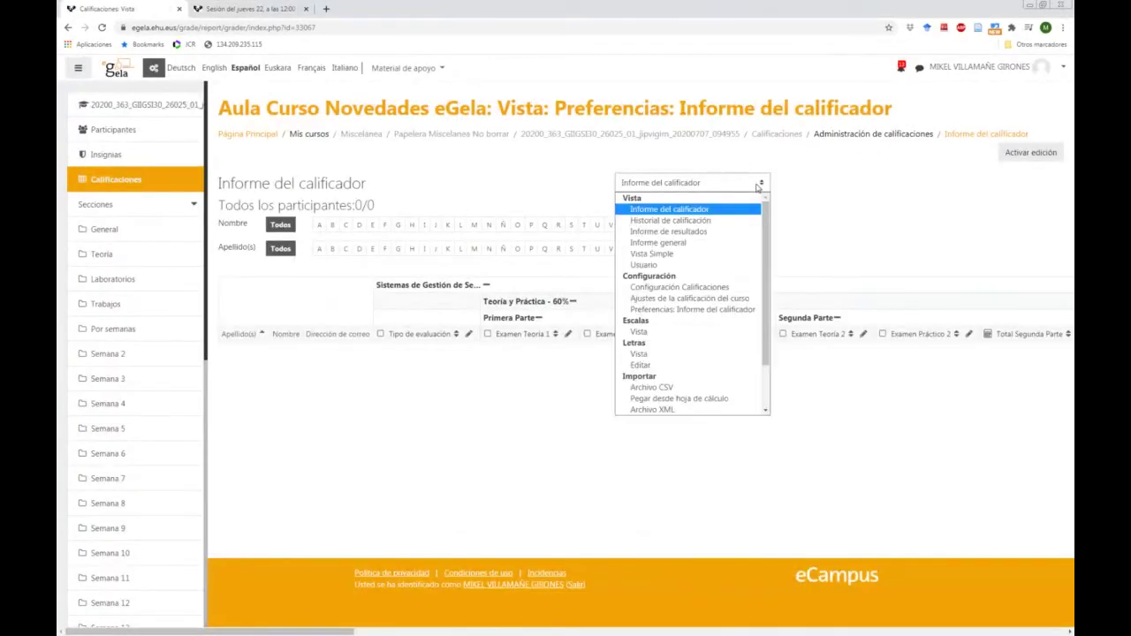
click(697, 221)
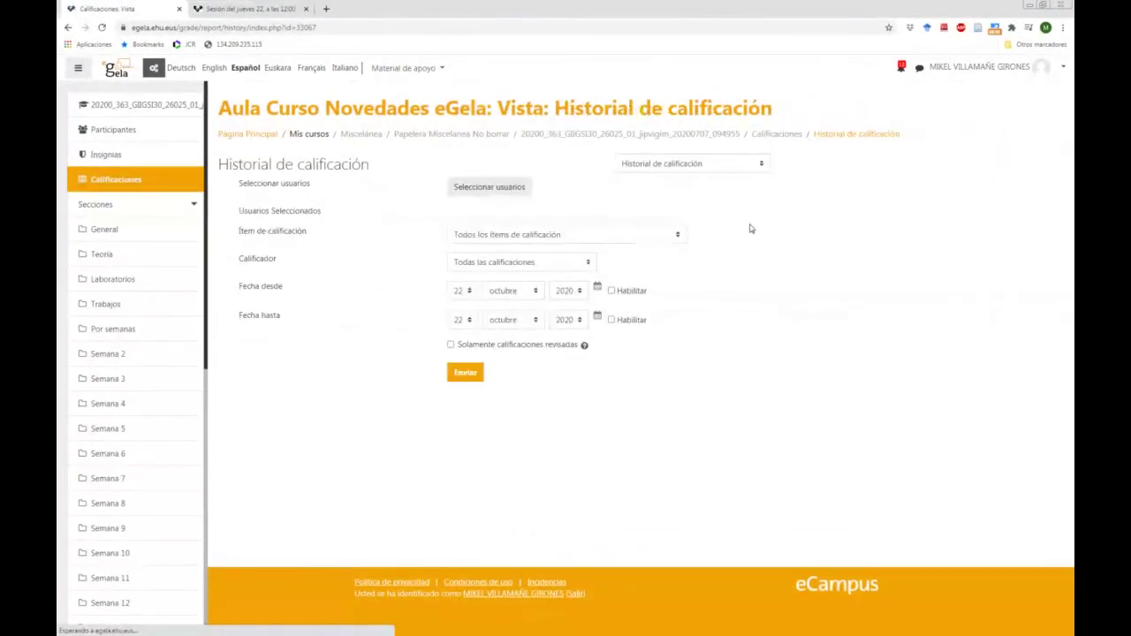
click(647, 240)
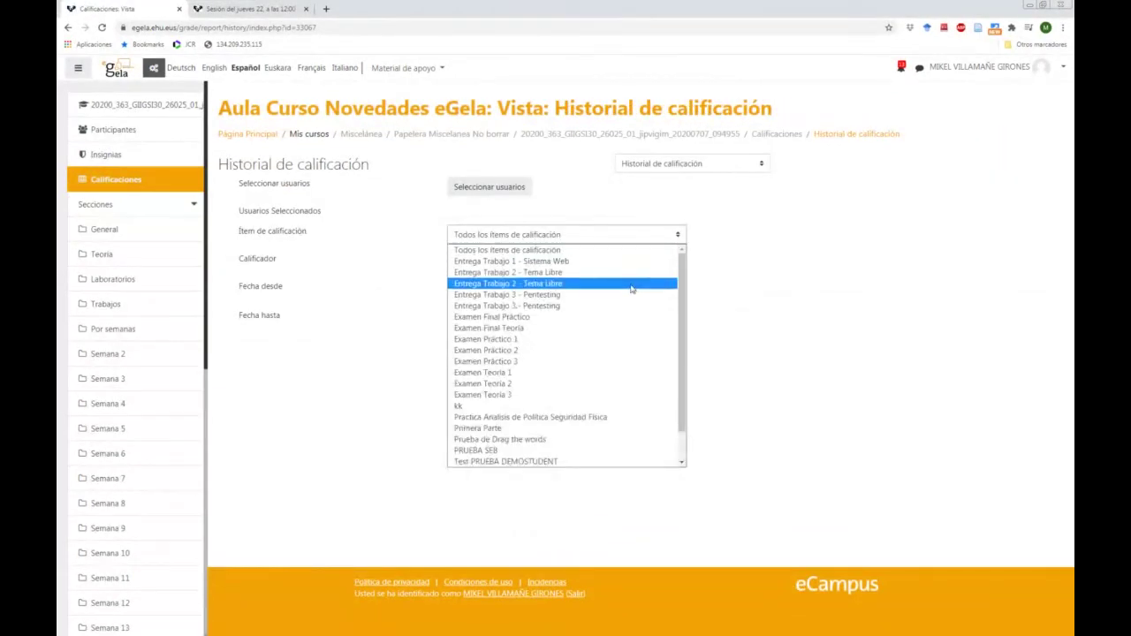
scroll(619, 292, down, 2)
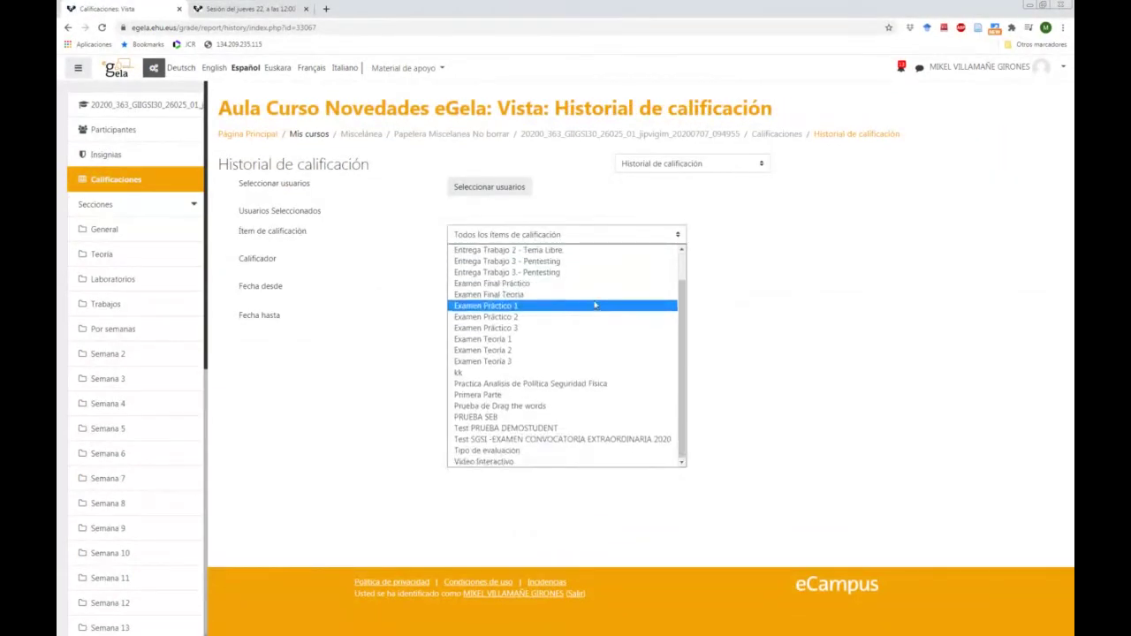
click(504, 462)
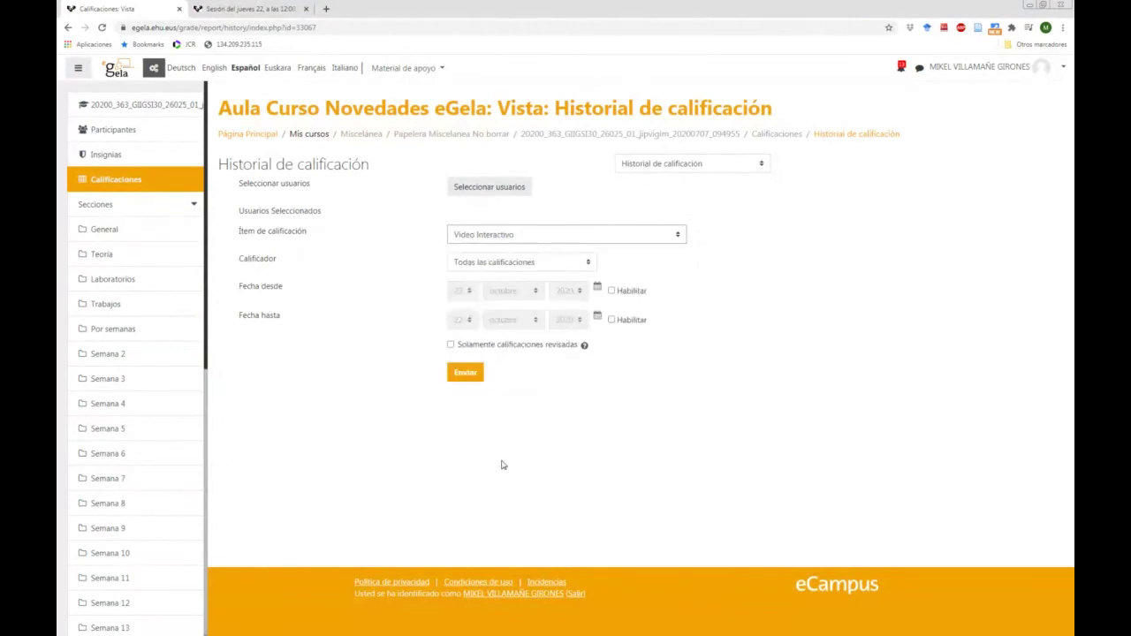
click(469, 373)
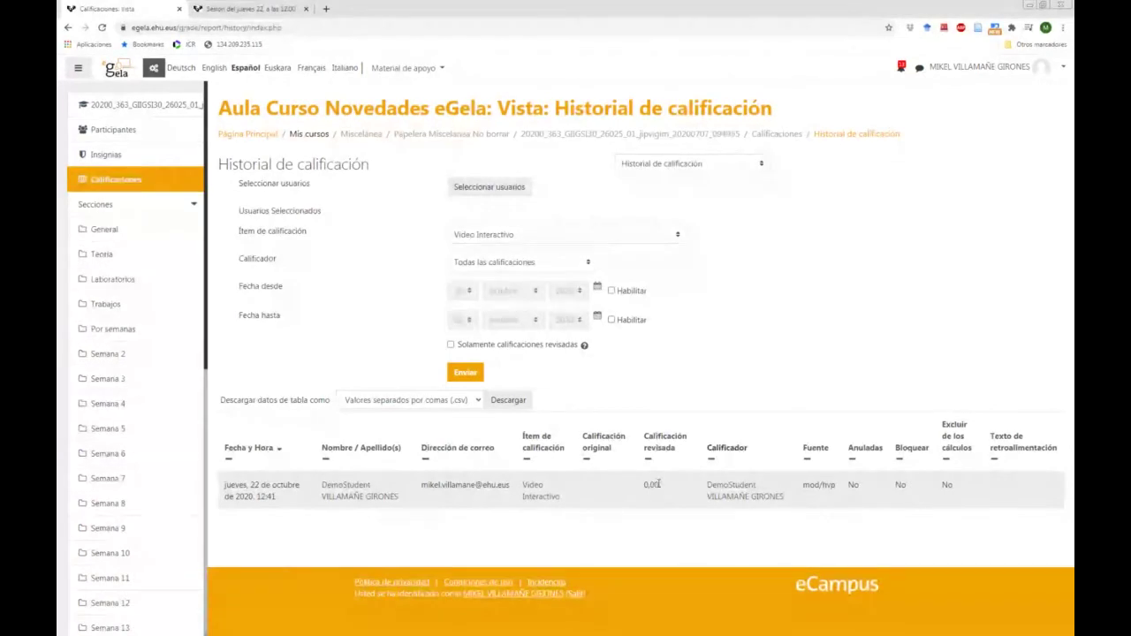
Point out the single Video Interactivo history entry's 0,00 revised grade
drag(630, 492, 670, 488)
click(668, 497)
click(660, 501)
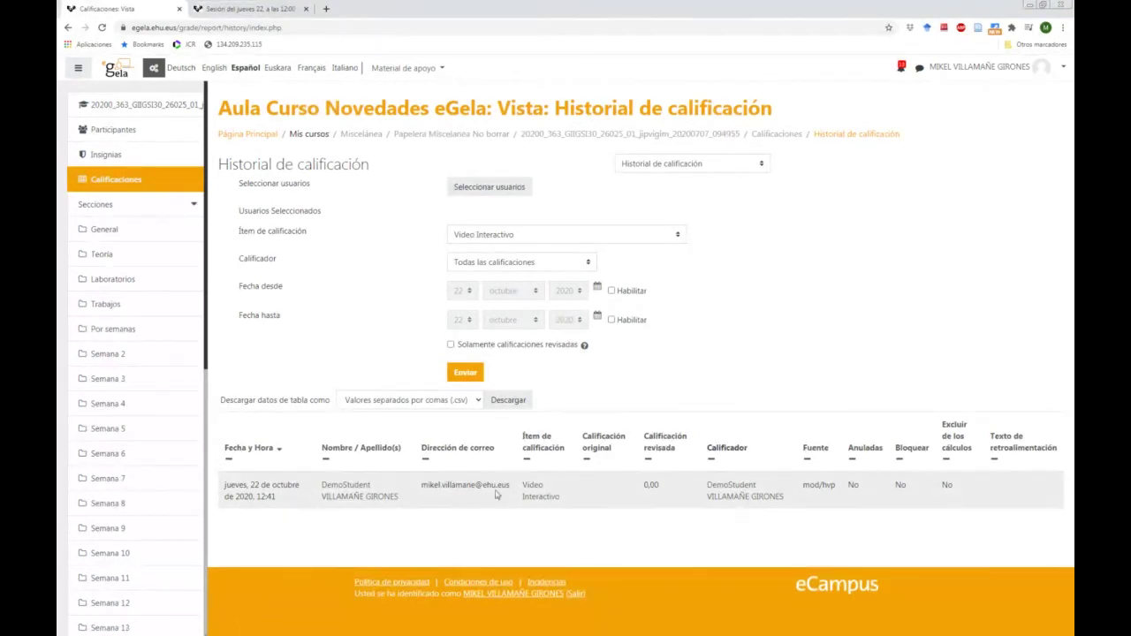
click(682, 234)
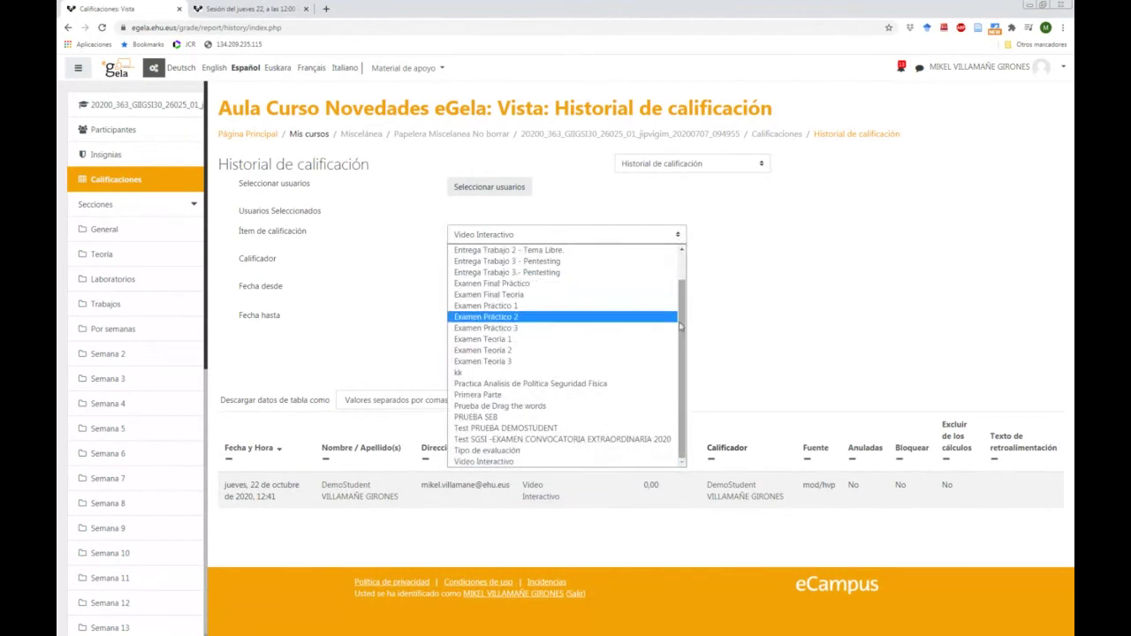
Query the grade history for Prueba de Drag the words, showing the 0,00 and 10,00 entries
click(535, 407)
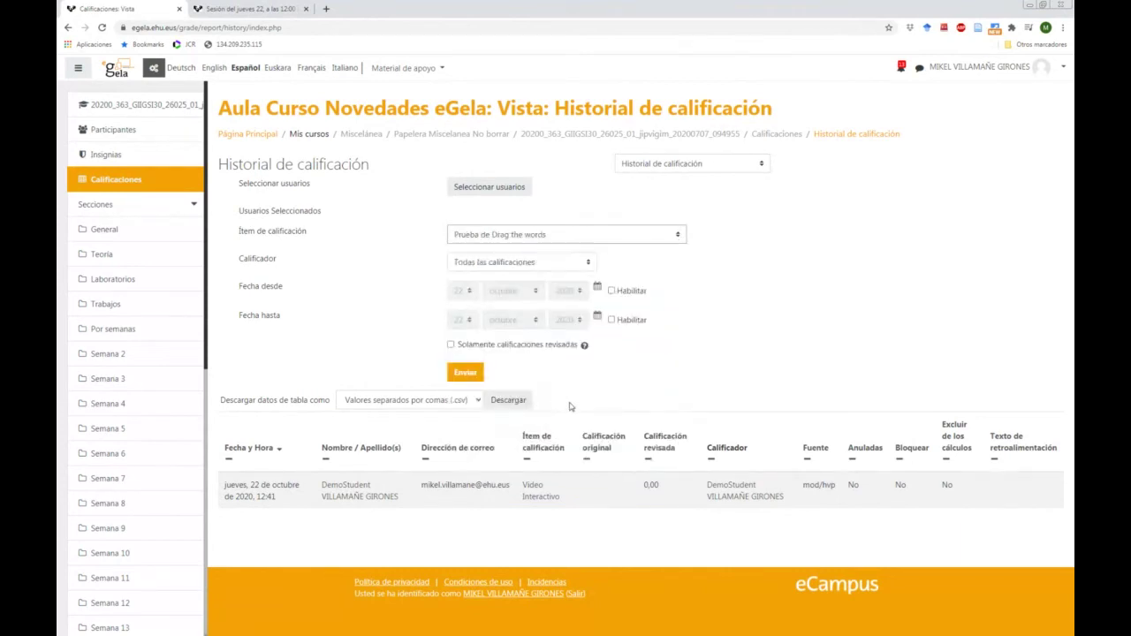
click(474, 375)
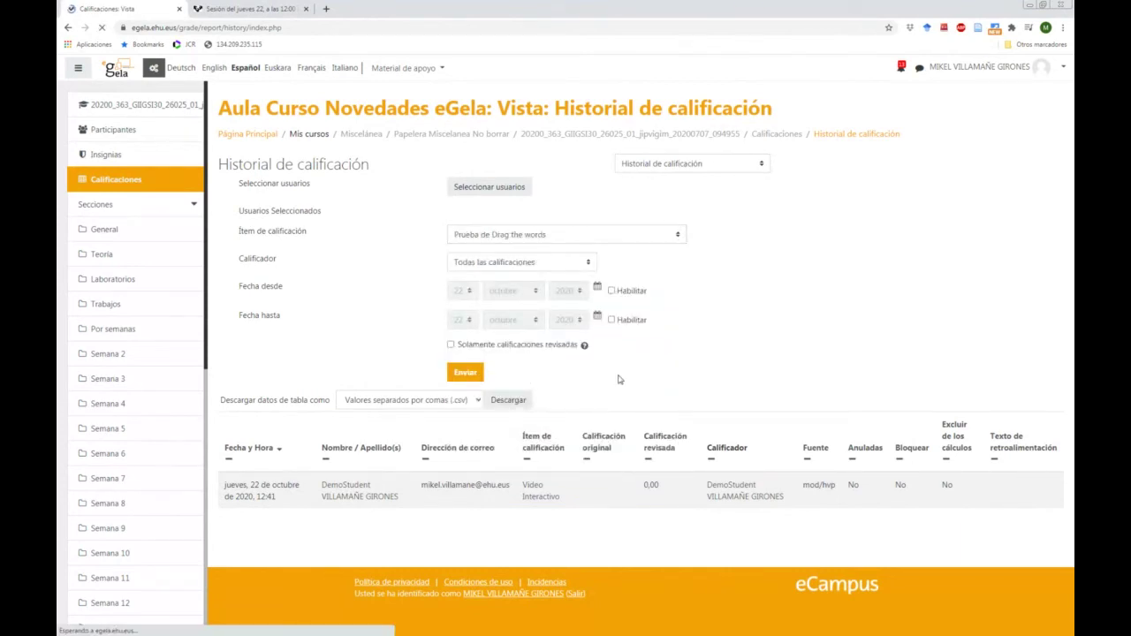
scroll(733, 324, down, 1)
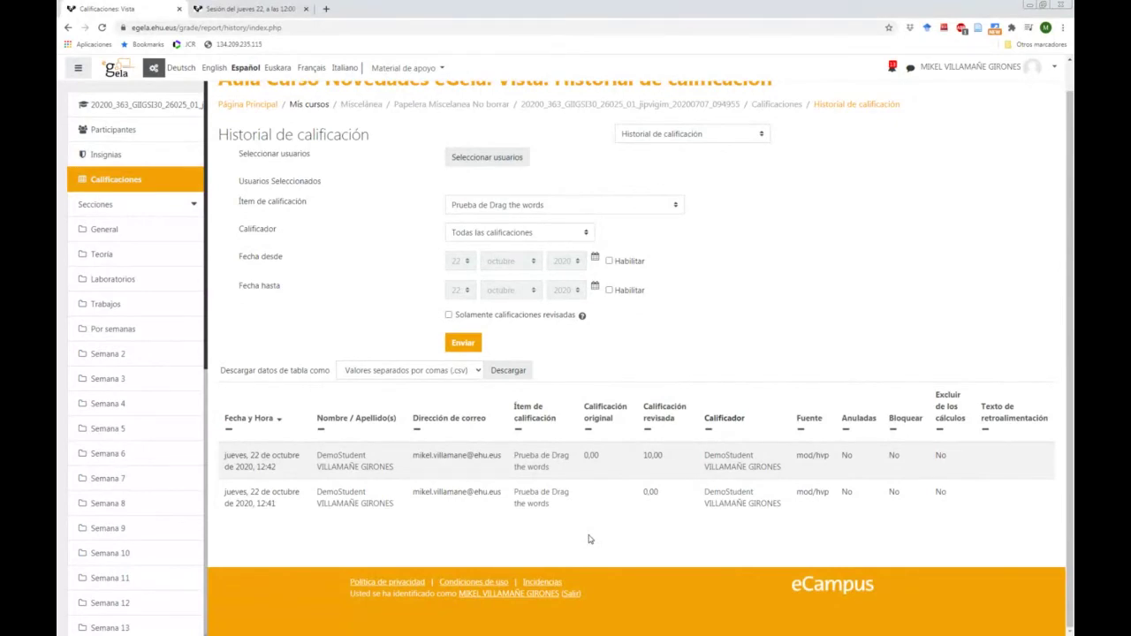
Inspect the report view, grade item and Calificador lists, keeping all selections unchanged
click(696, 133)
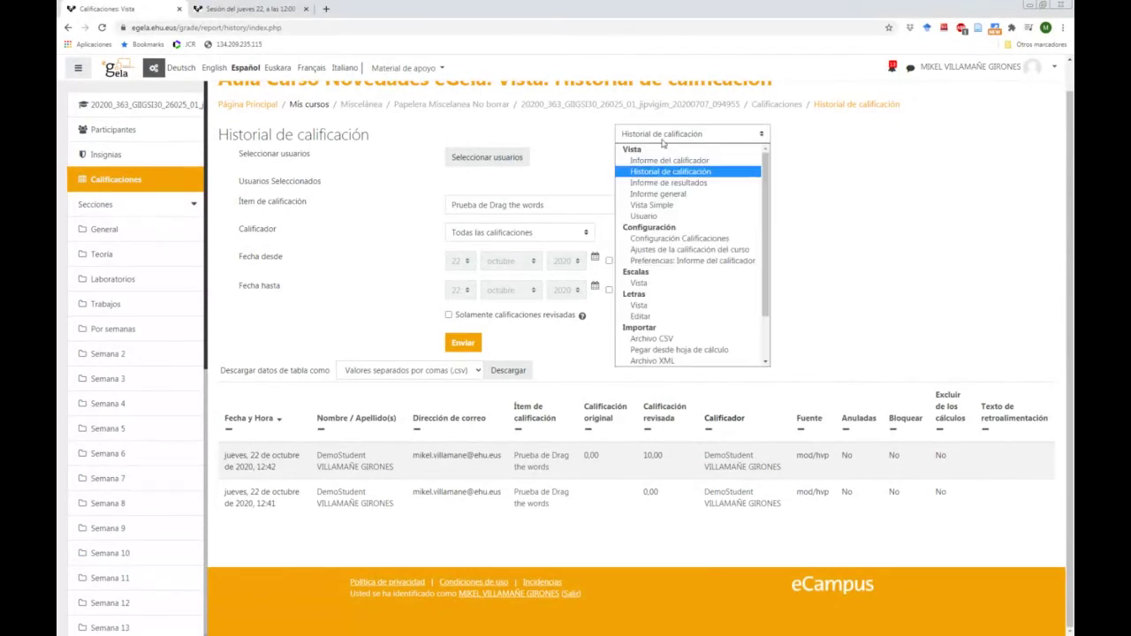
click(688, 173)
click(613, 208)
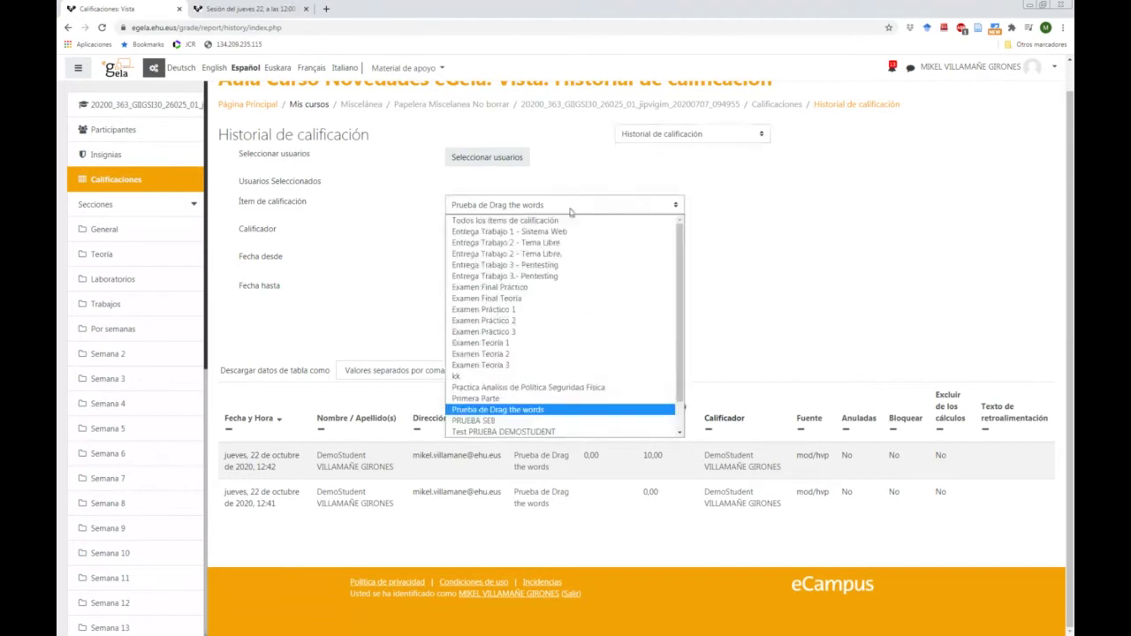
scroll(522, 336, down, 2)
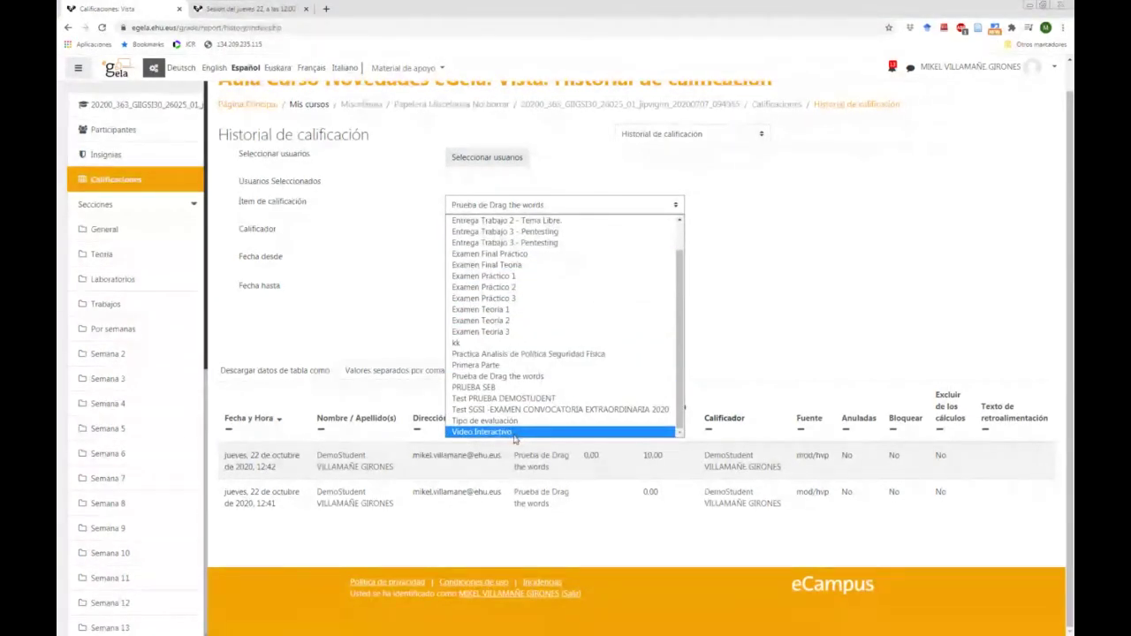
click(707, 337)
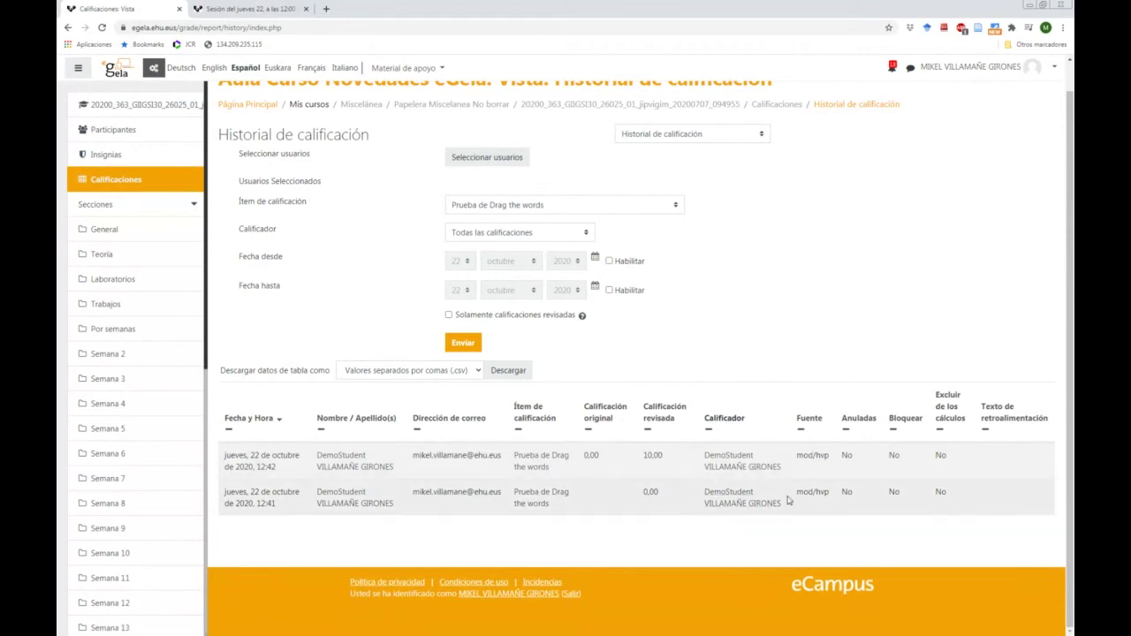
click(586, 234)
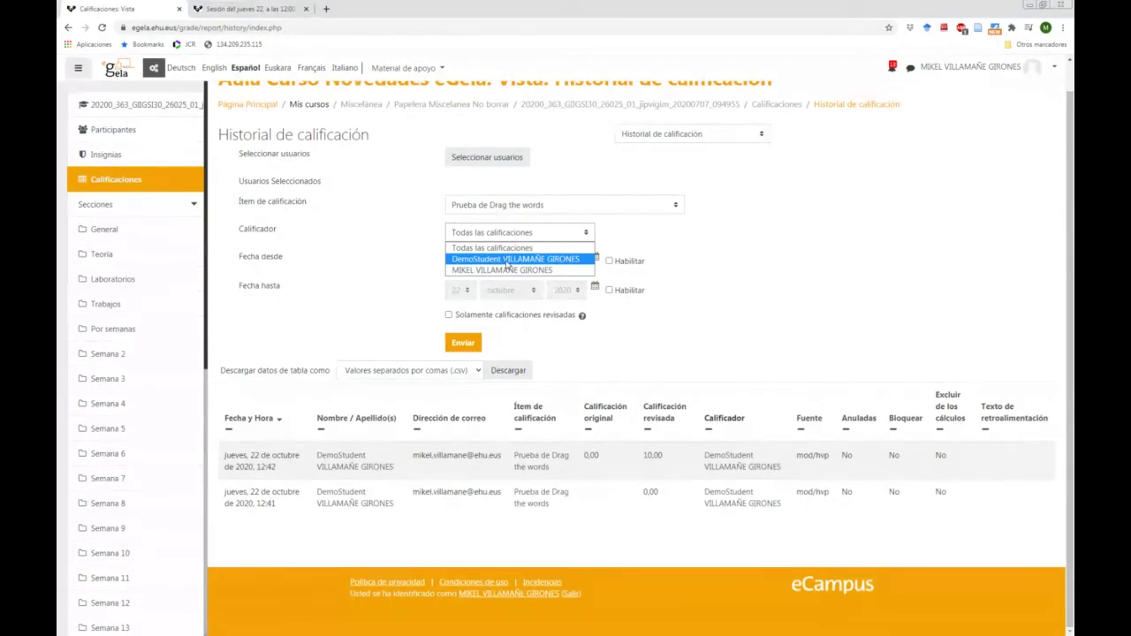
click(654, 257)
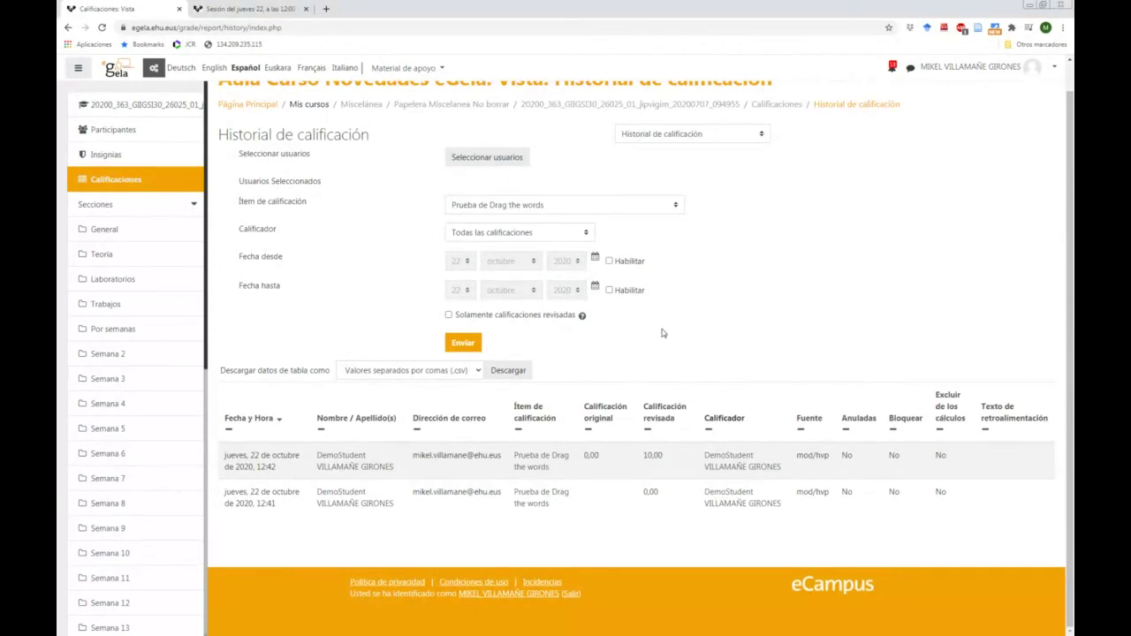
Return from the grade history to the course page and turn editing on
click(597, 106)
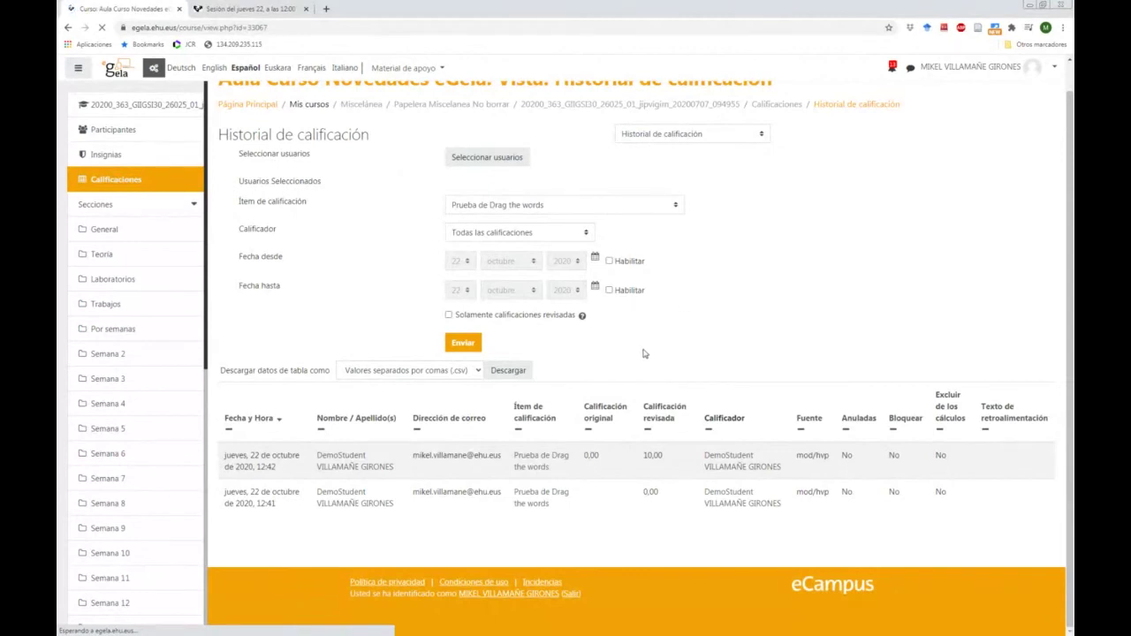
scroll(654, 351, down, 15)
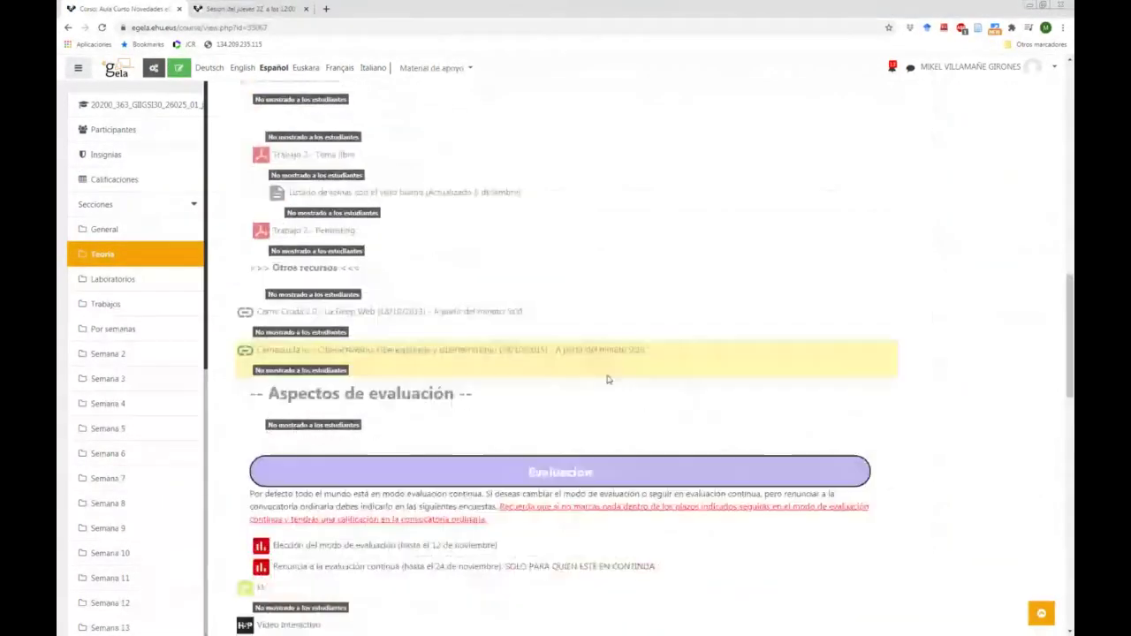
scroll(608, 380, down, 3)
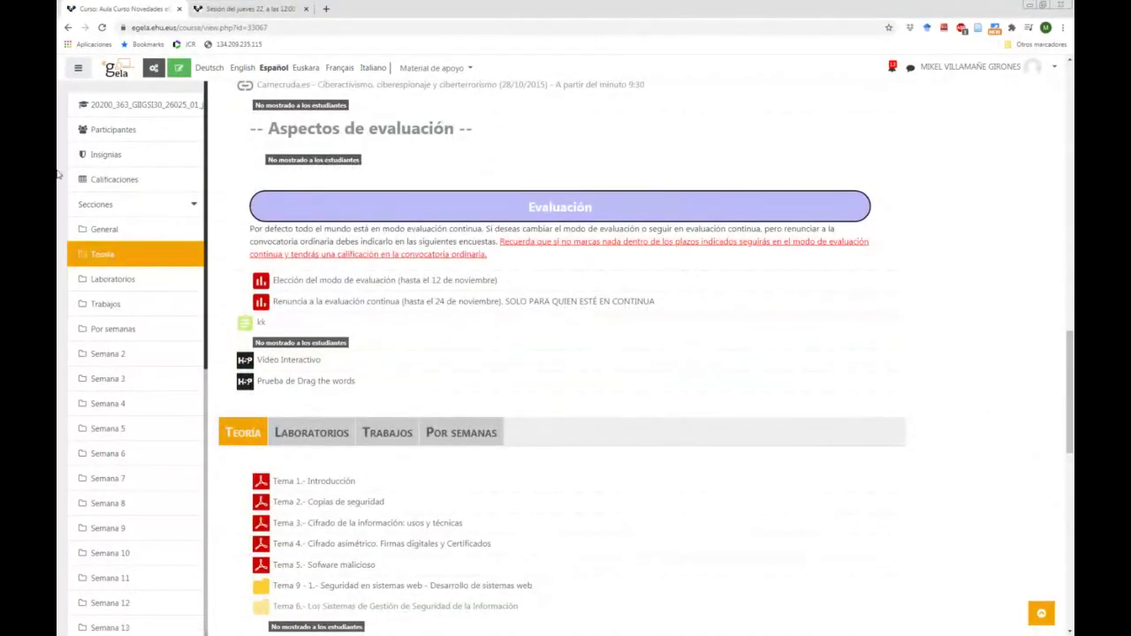
scroll(354, 232, up, 10)
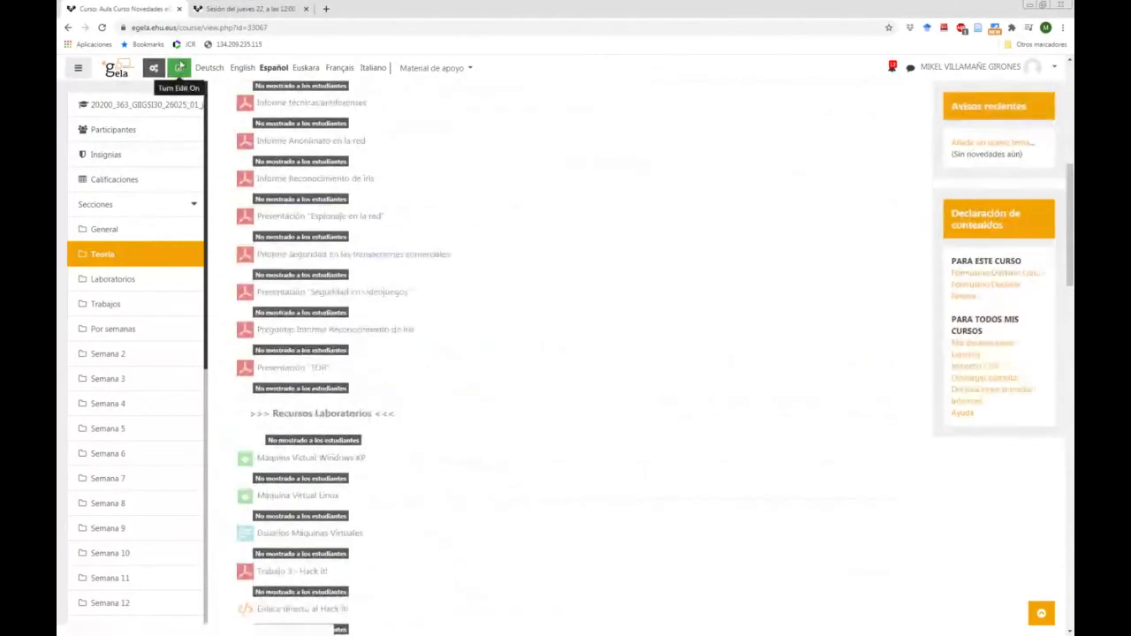
click(179, 68)
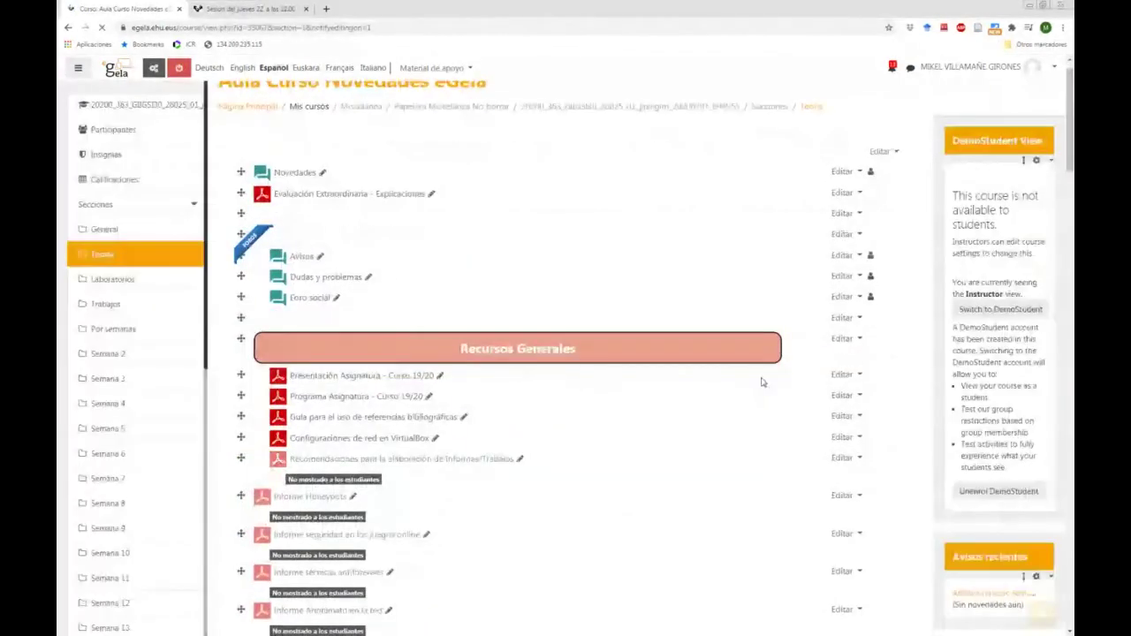
scroll(778, 406, down, 15)
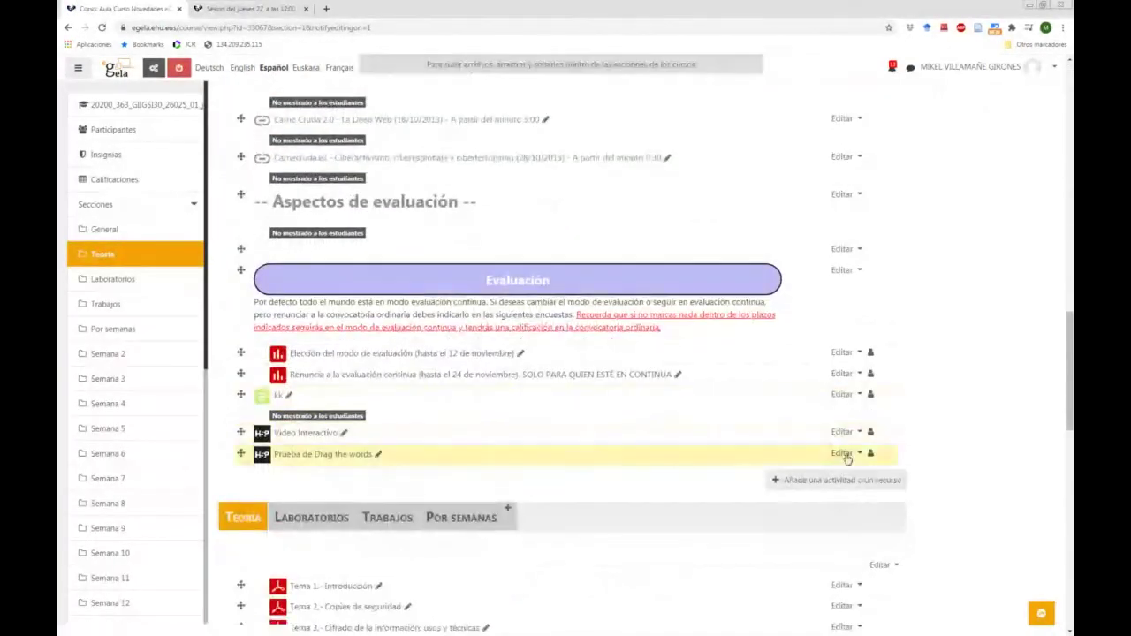
Add a new Contenido interactivo activity to the Evaluación section
click(840, 480)
click(440, 398)
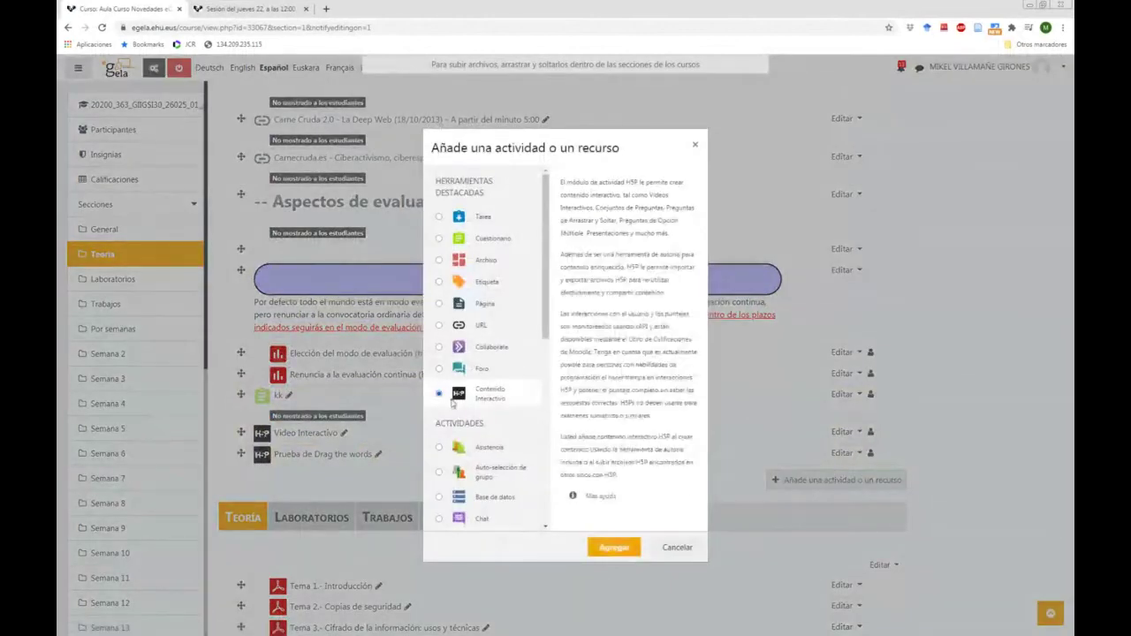
click(633, 553)
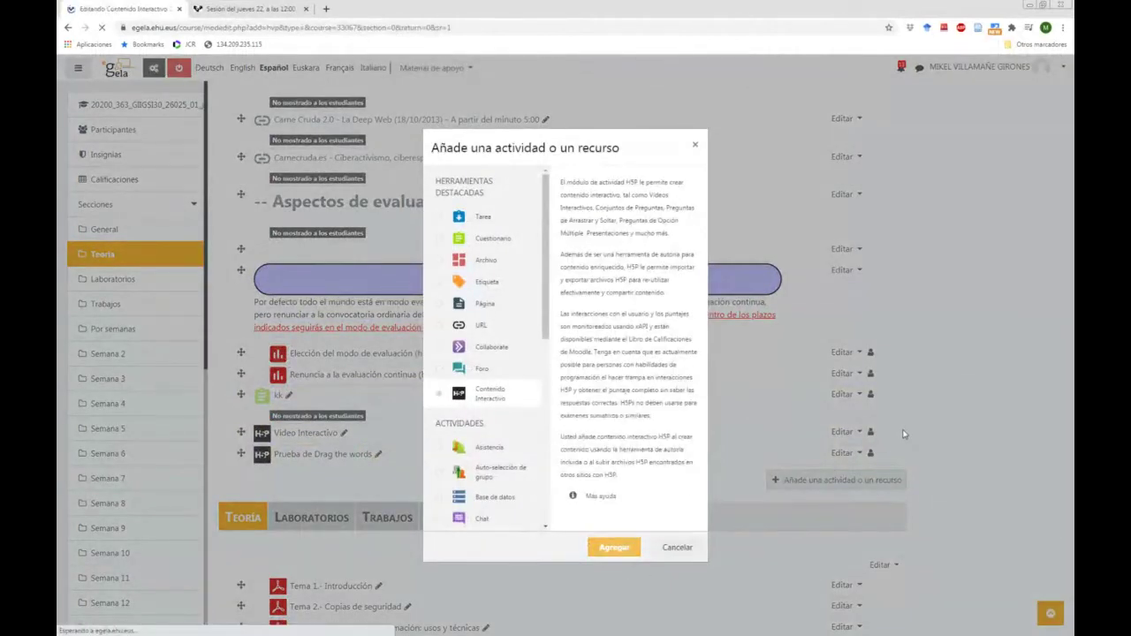
Pick Find the Hotspot from the H5P content type list
scroll(816, 336, down, 2)
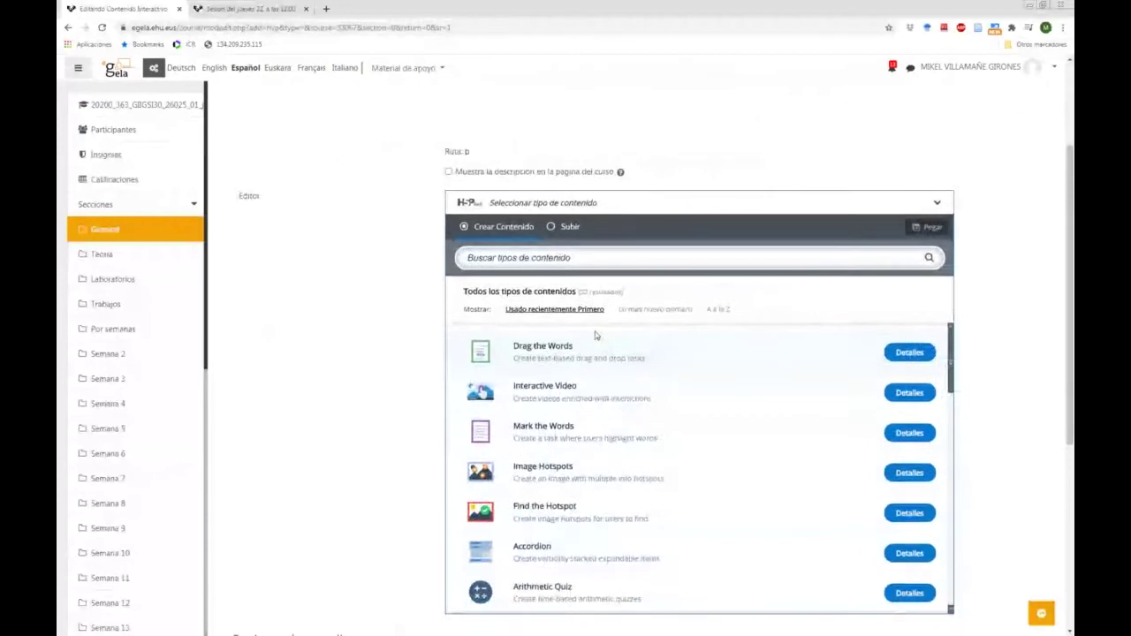
scroll(786, 422, down, 1)
scroll(840, 402, down, 1)
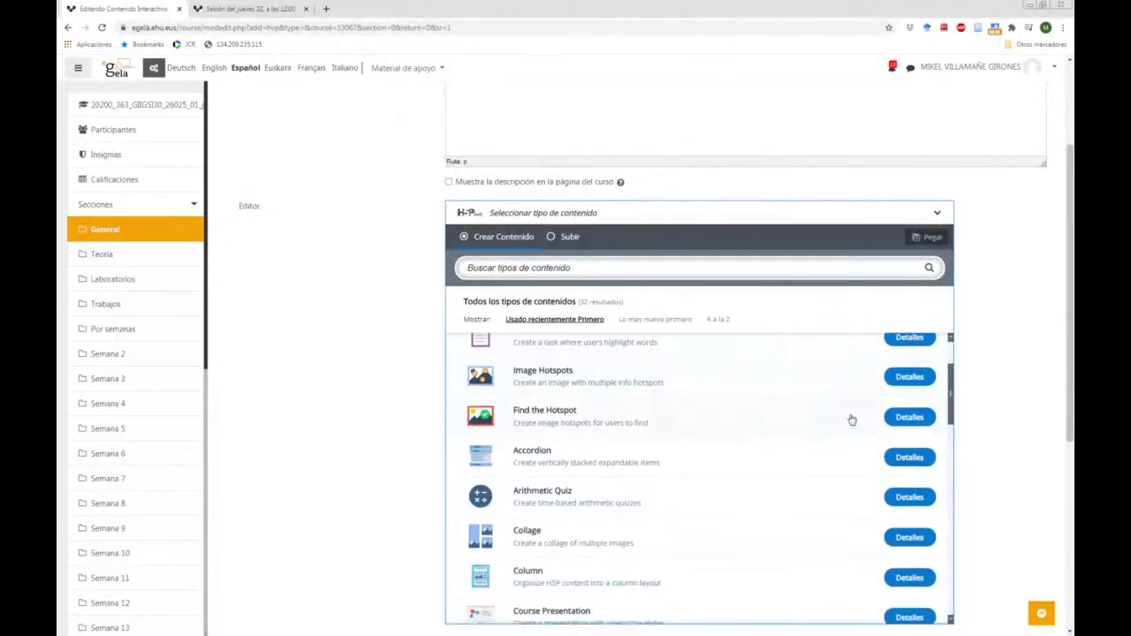
scroll(816, 412, down, 2)
scroll(693, 411, up, 2)
scroll(608, 409, down, 6)
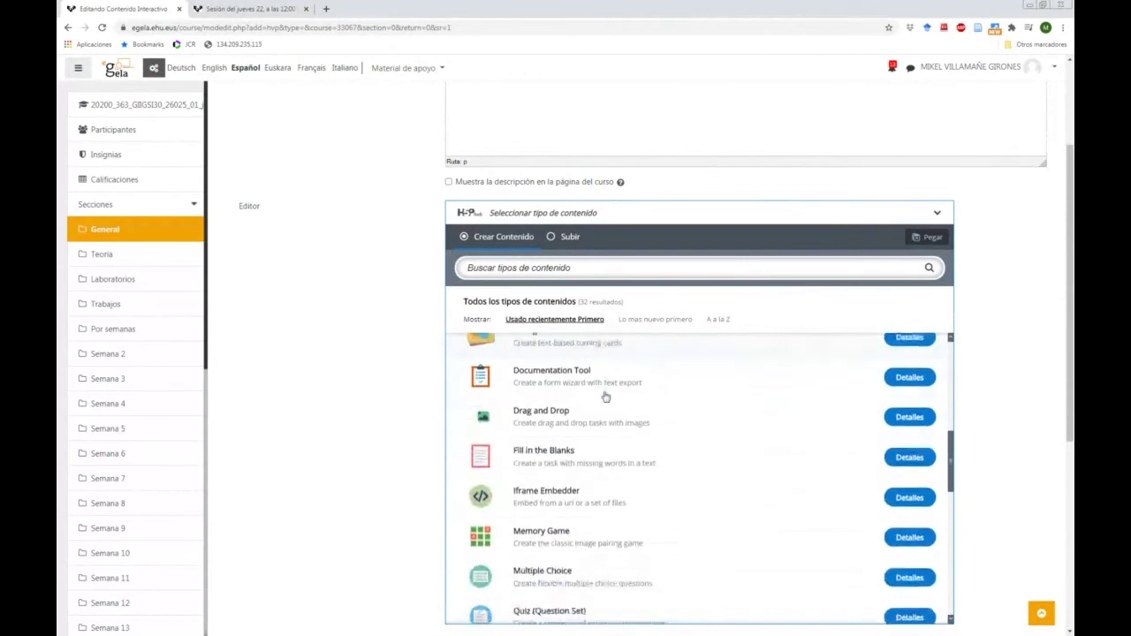
scroll(606, 396, down, 2)
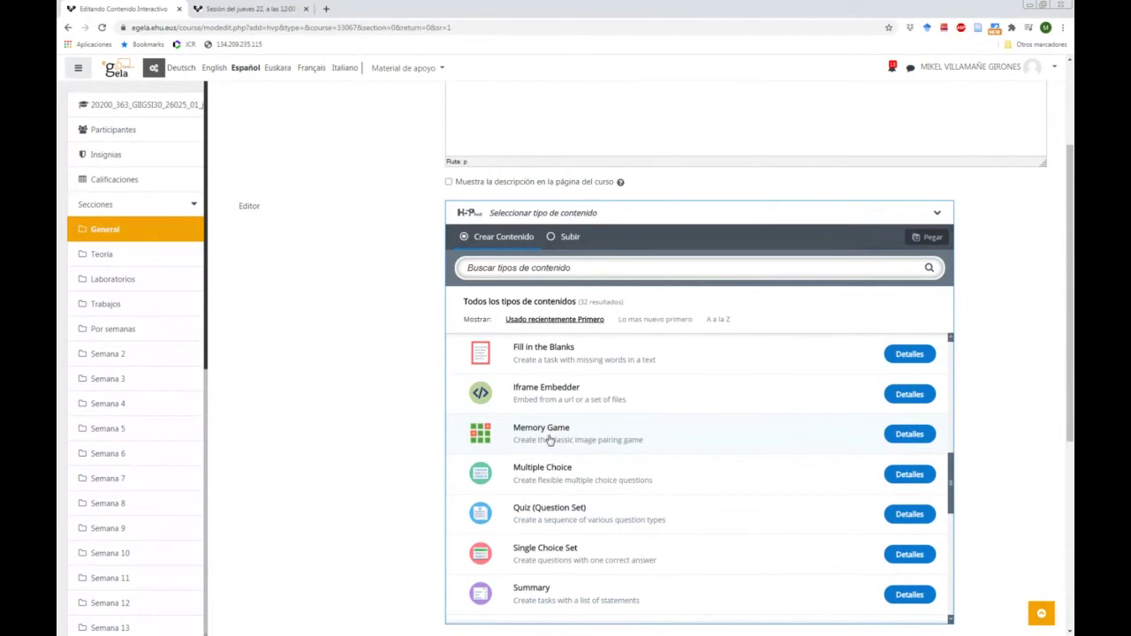
scroll(550, 439, up, 4)
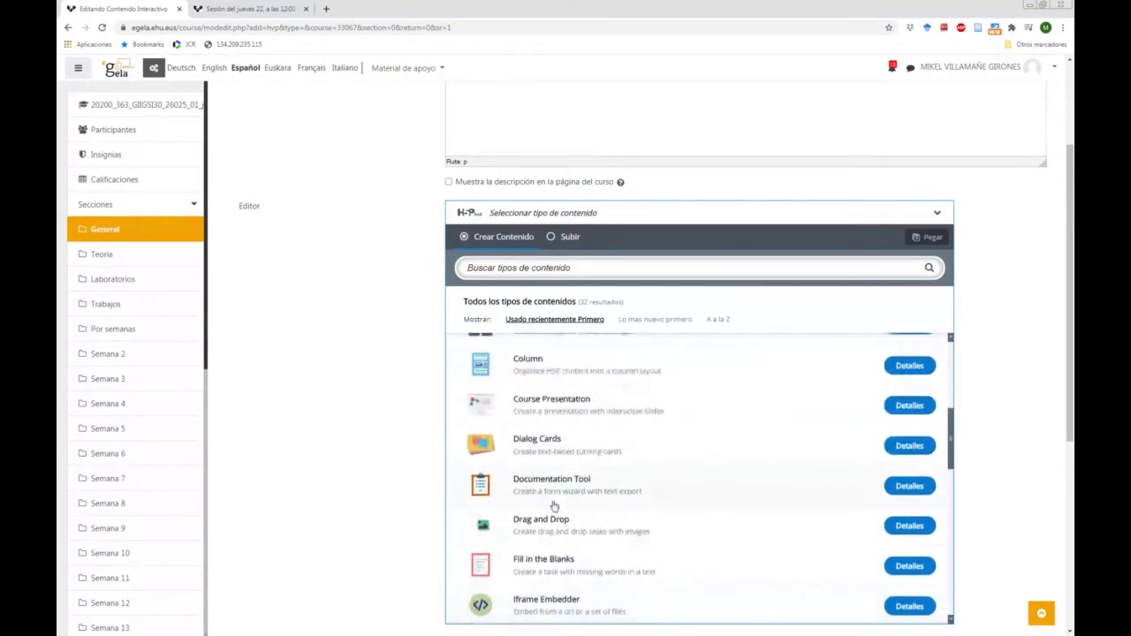
scroll(555, 506, up, 5)
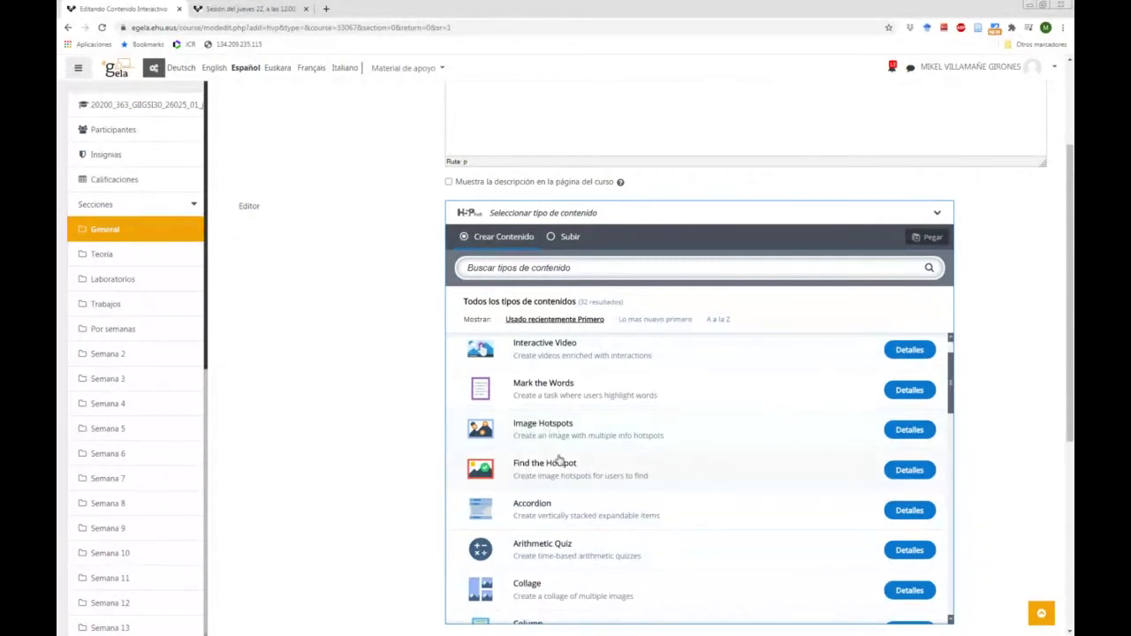
click(559, 460)
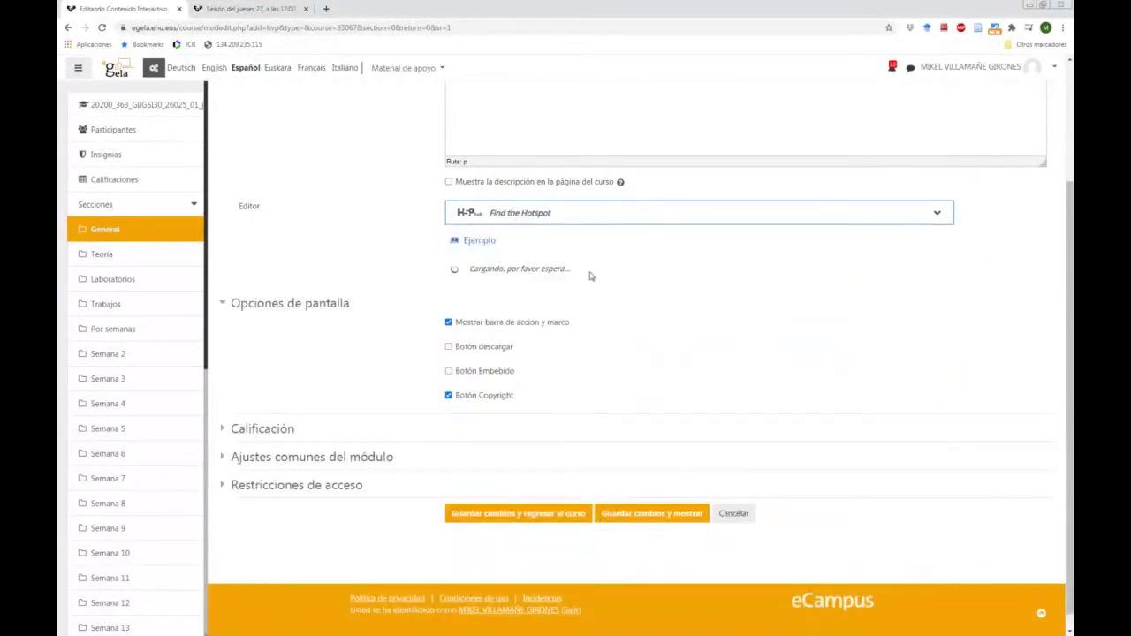
Set Mapa_mundi_blanco.png as the background image
scroll(598, 354, down, 1)
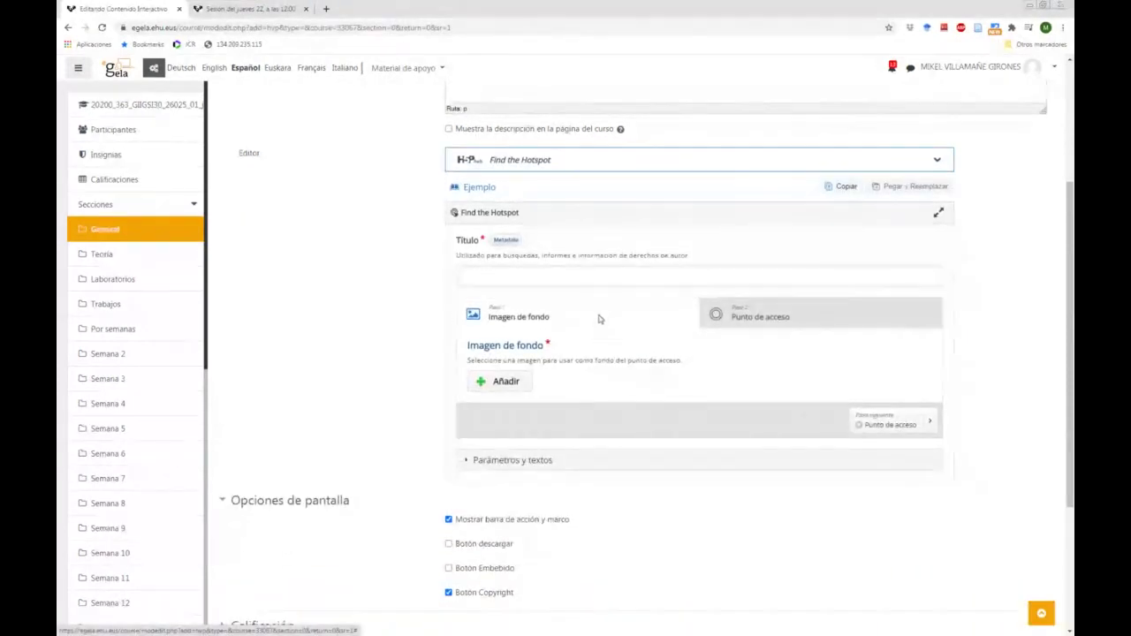
click(509, 382)
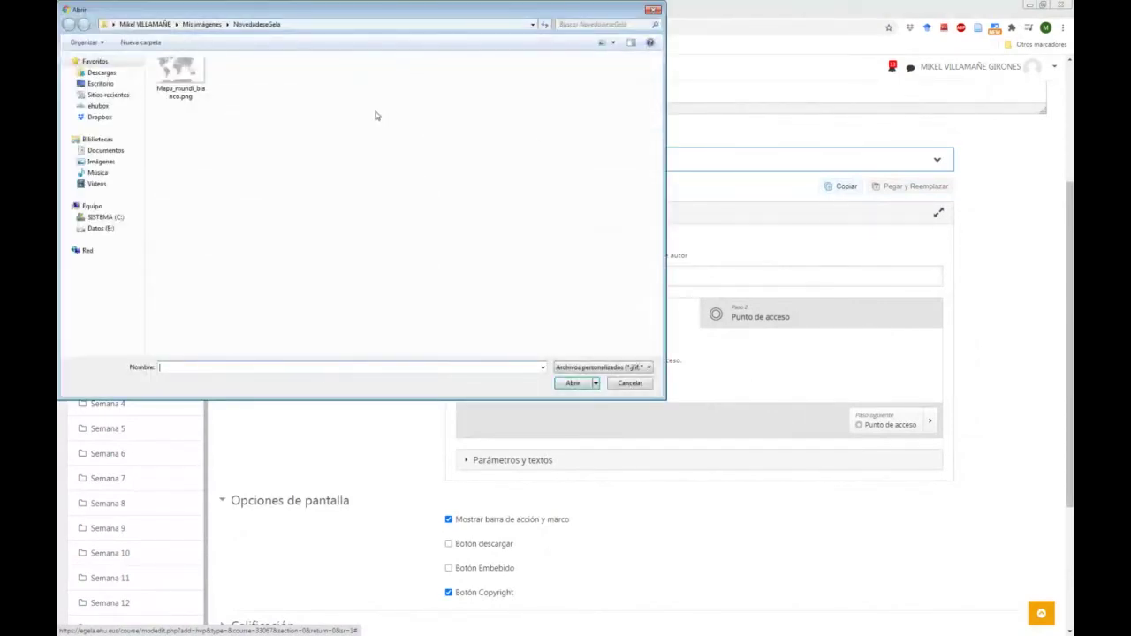
double_click(180, 76)
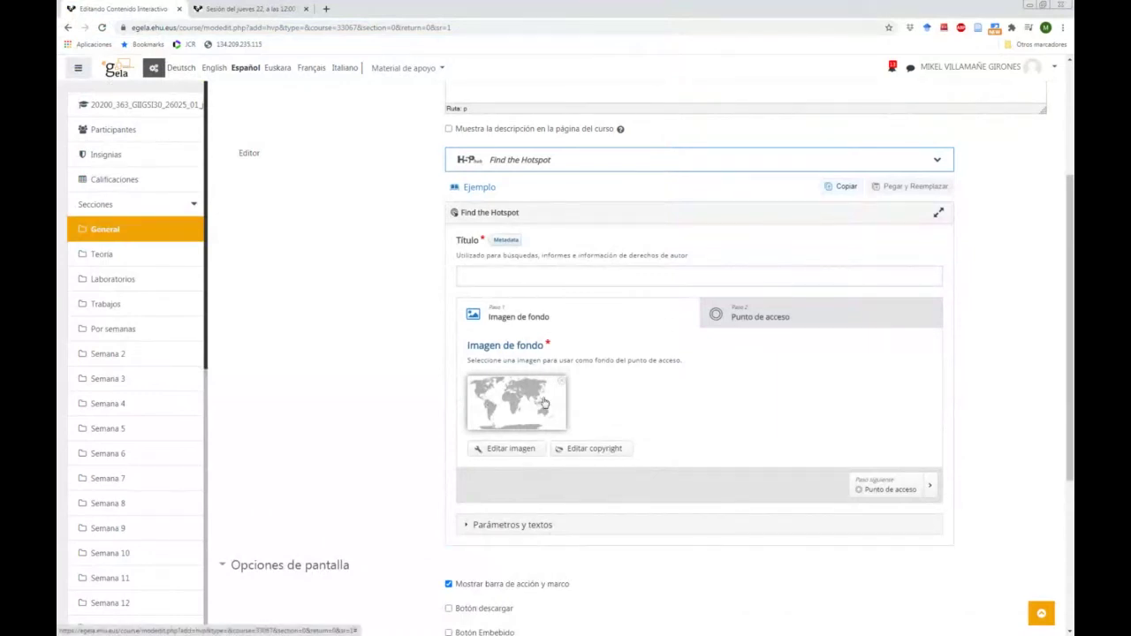
Enter the task description 'Indica dónde está Maputo' in the hotspot step
click(758, 320)
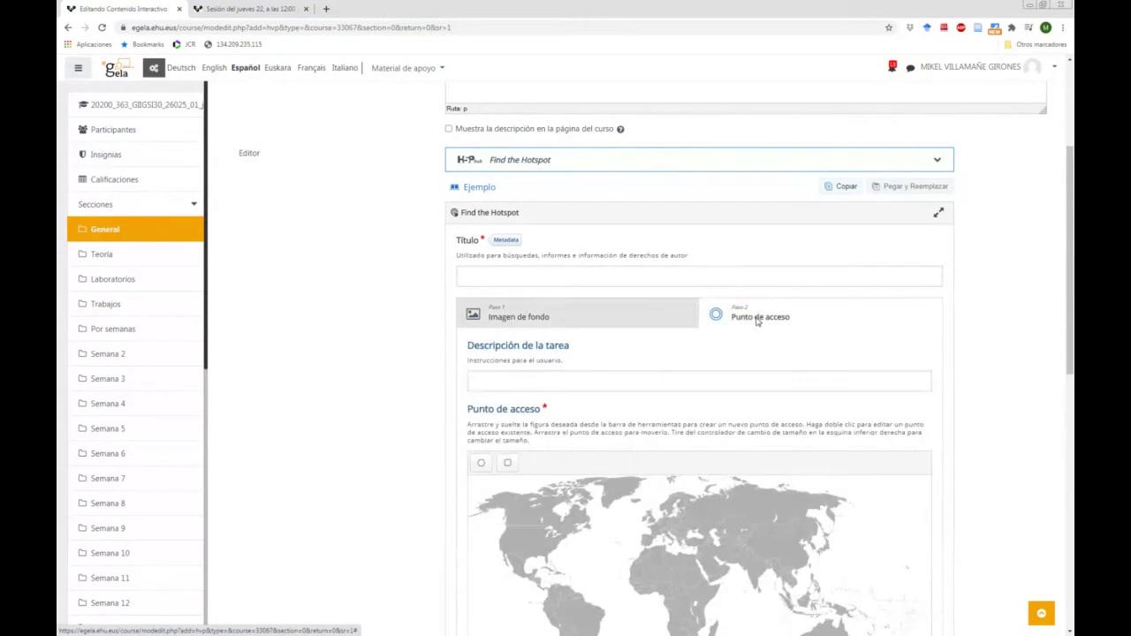
scroll(673, 336, down, 2)
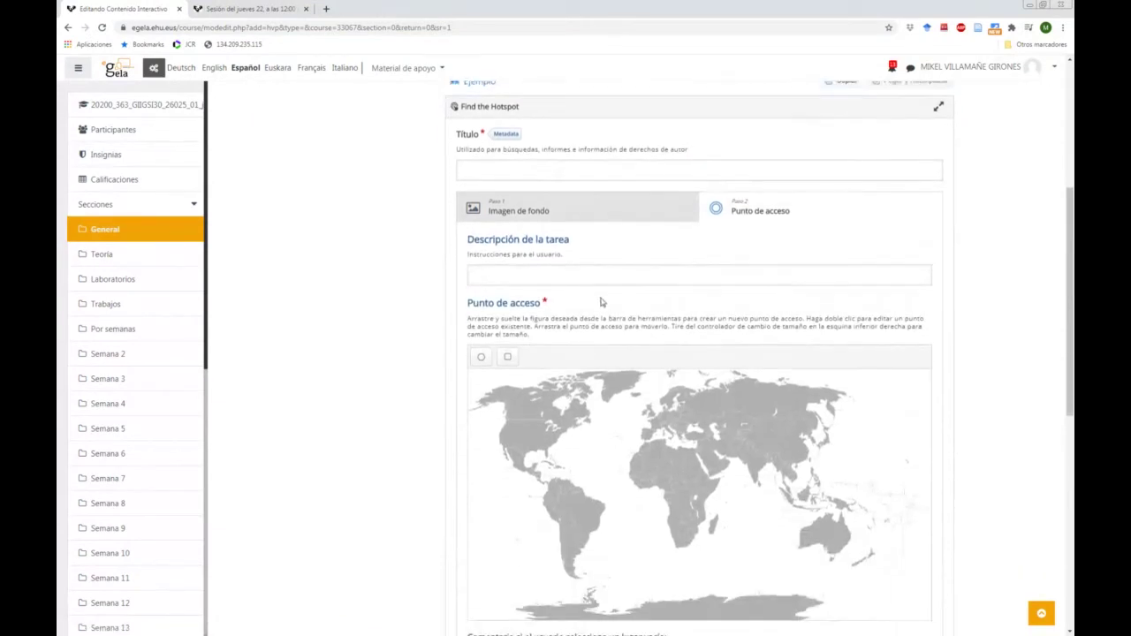
scroll(598, 294, down, 1)
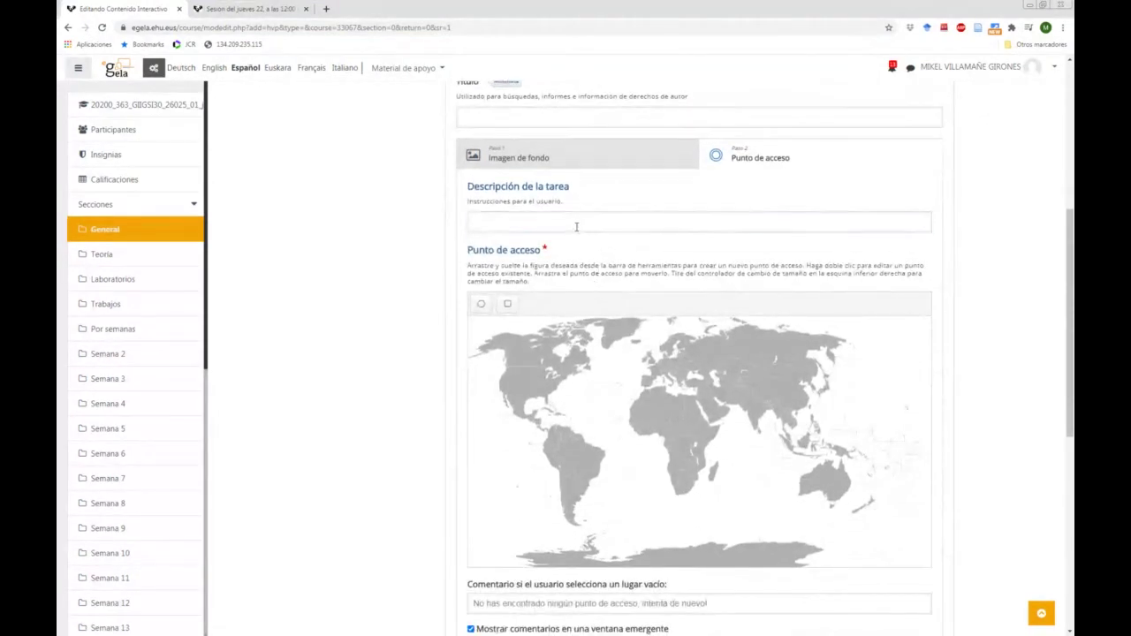
click(575, 224)
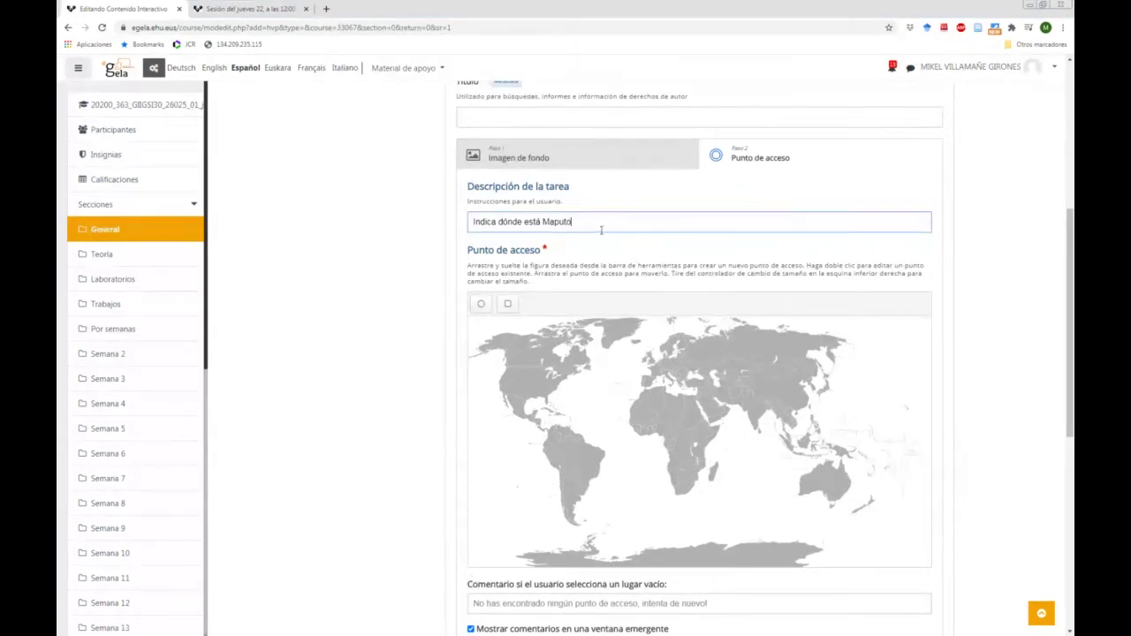
click(599, 241)
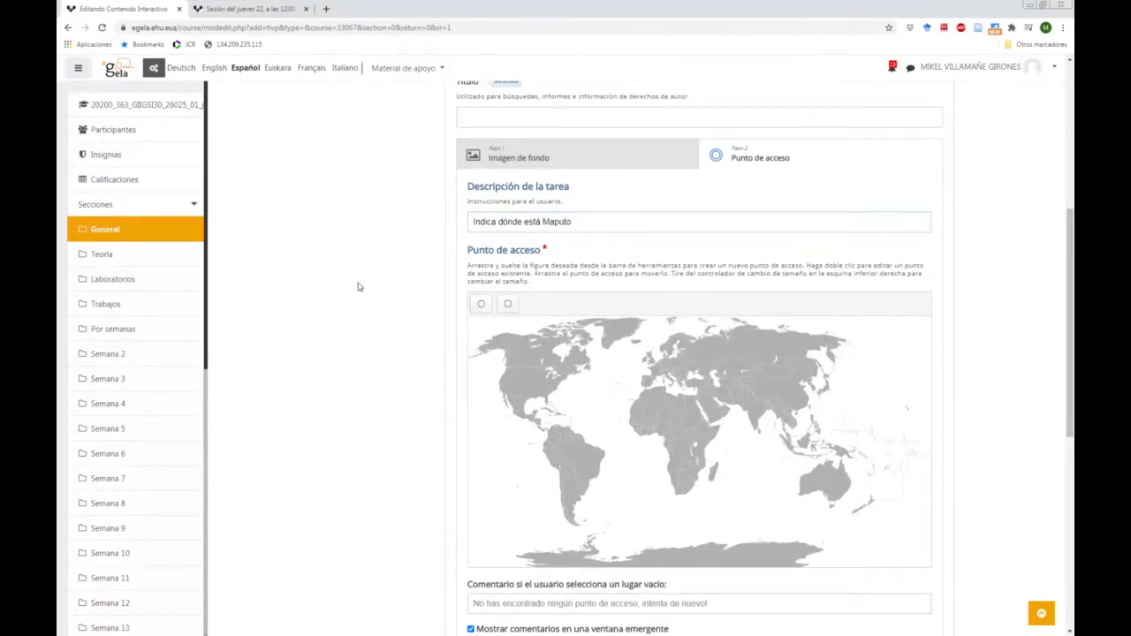
scroll(361, 265, down, 1)
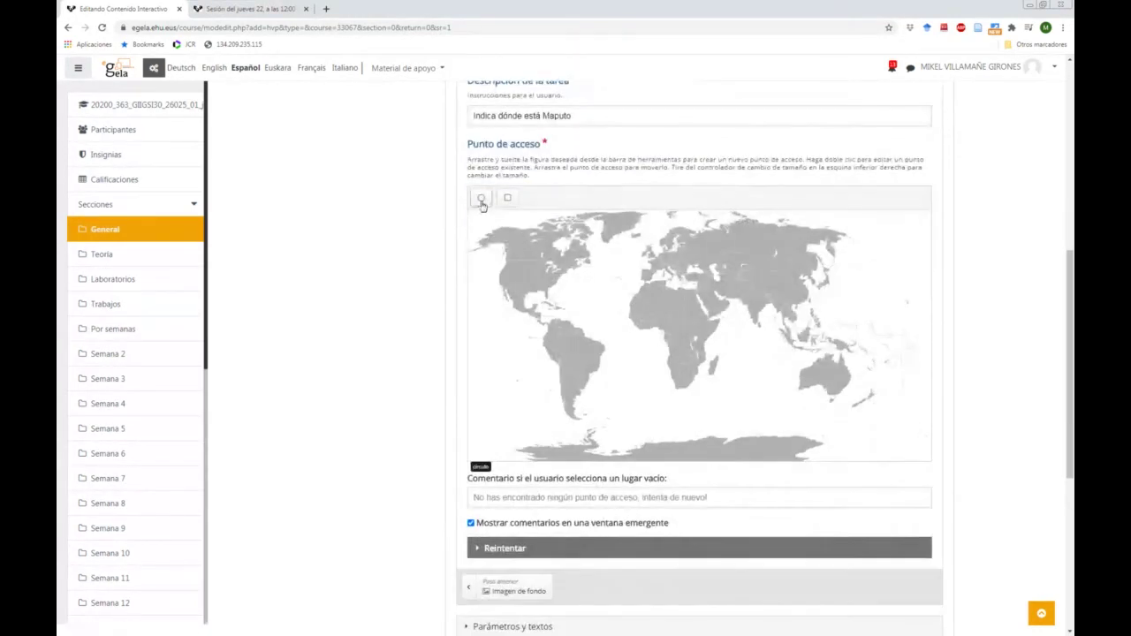
Add a correct circular hotspot and place it over Maputo
click(482, 202)
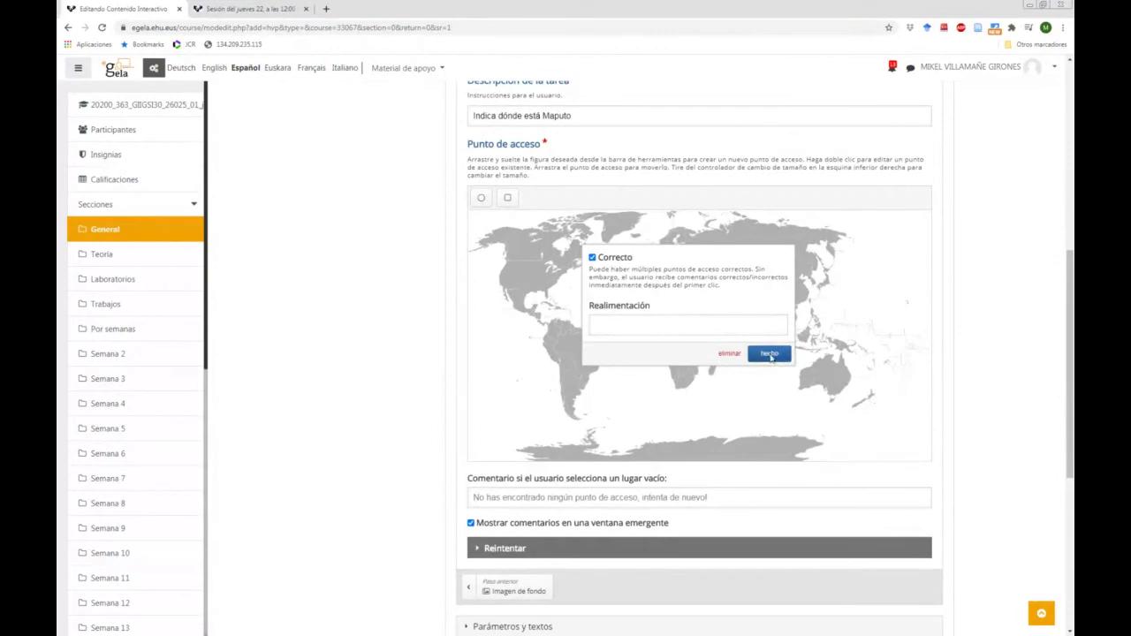
click(769, 353)
drag(709, 348, 692, 382)
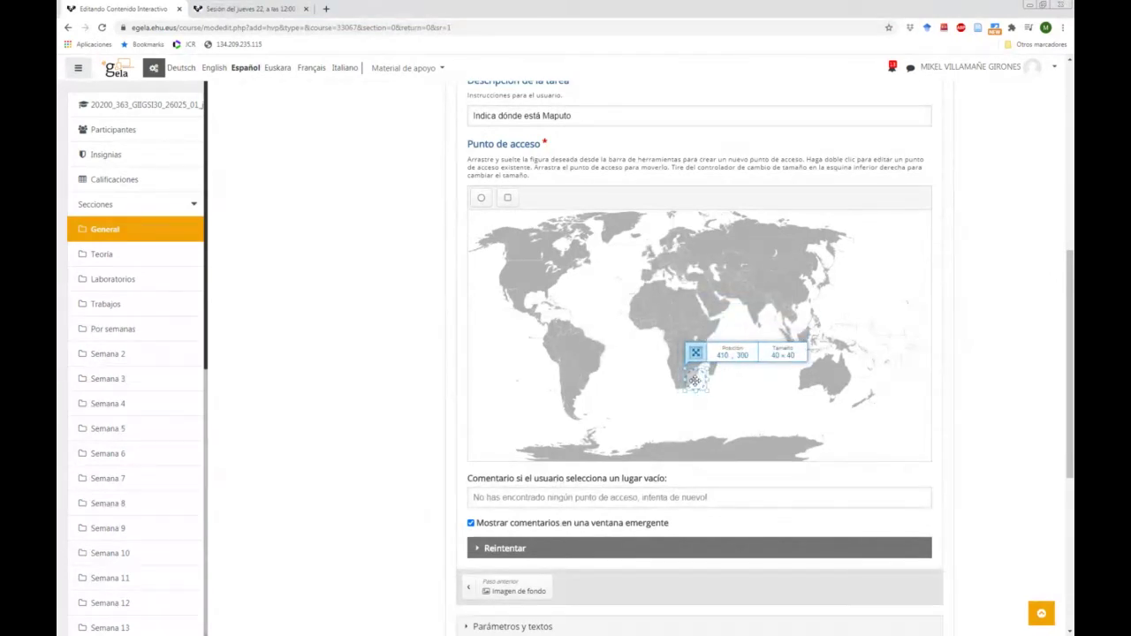
mouse_move(695, 380)
mouse_down()
mouse_move(713, 399)
mouse_move(705, 390)
mouse_up()
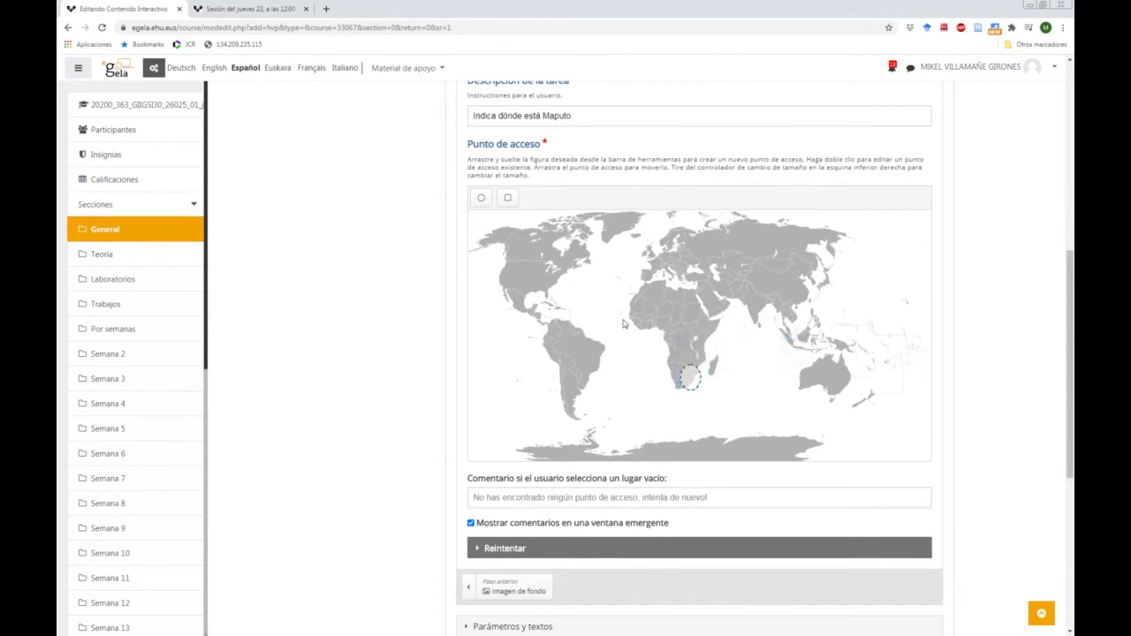
Add a second hotspot and stretch it into a large ellipse over Europe and Asia
click(481, 197)
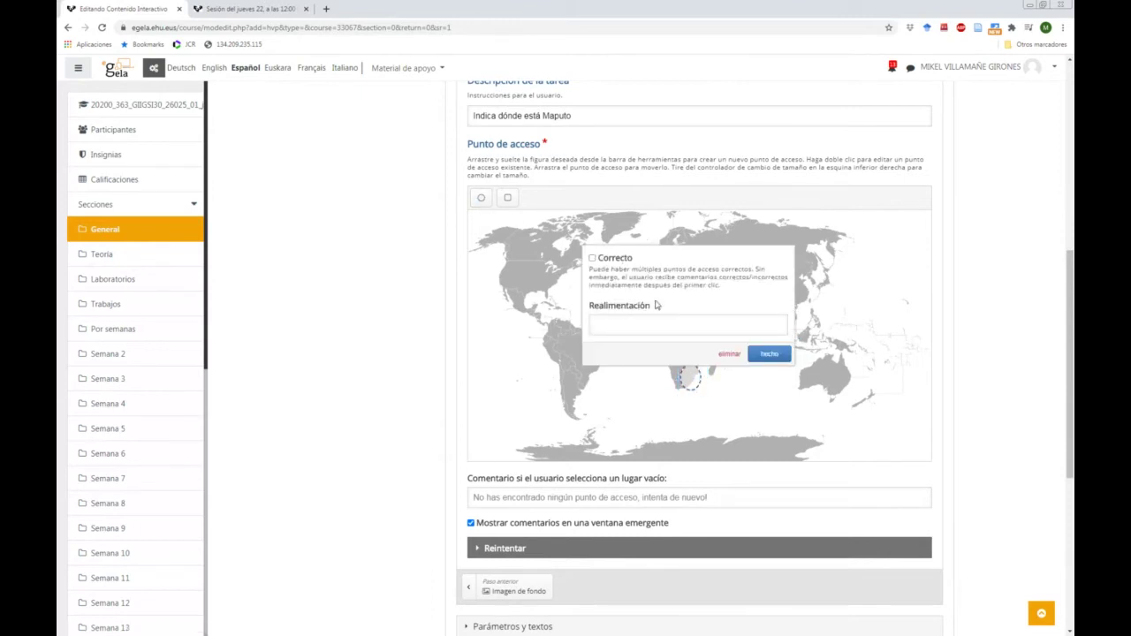
click(750, 358)
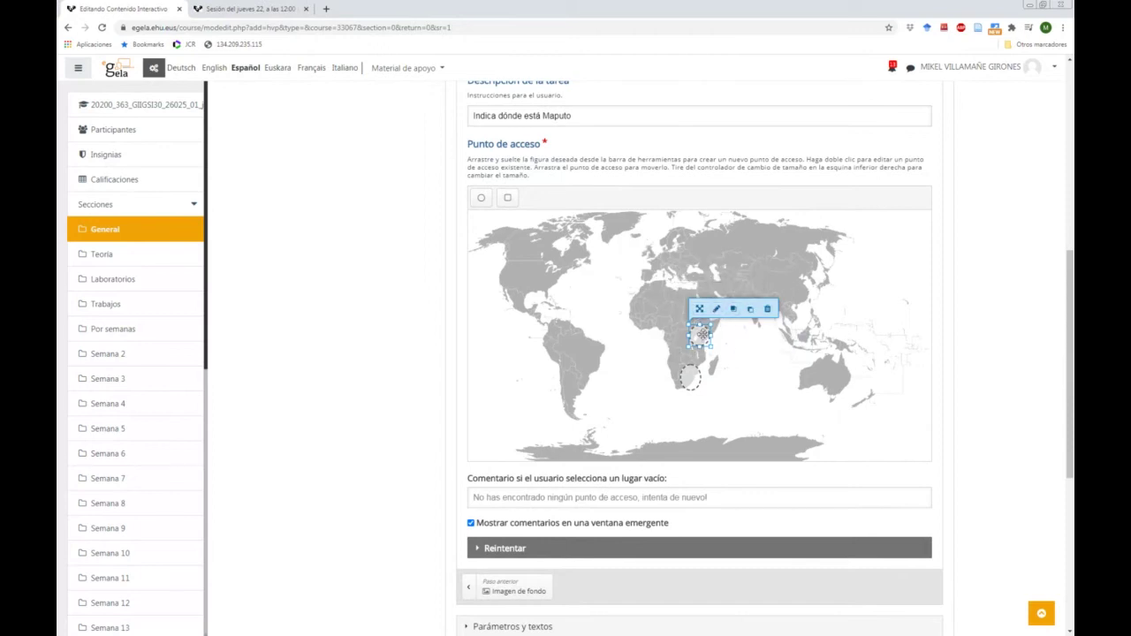
drag(705, 334, 802, 291)
drag(725, 258, 725, 221)
drag(725, 280, 725, 322)
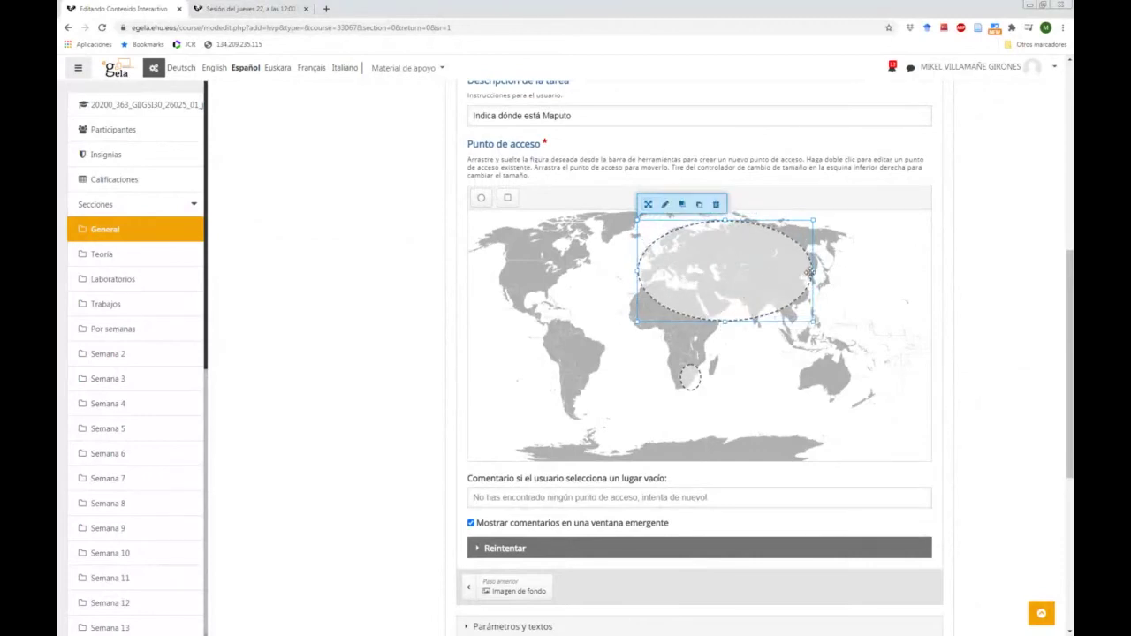
drag(817, 274, 838, 273)
click(831, 367)
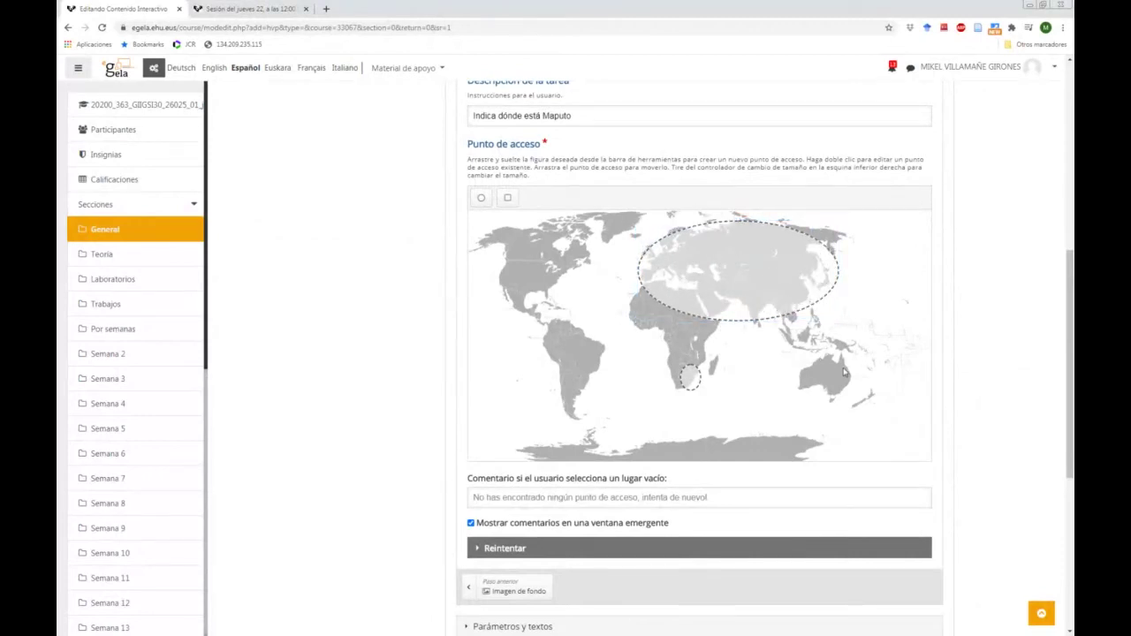
Expand the retry button text and the parameters and texts settings
scroll(840, 371, down, 1)
scroll(796, 360, down, 1)
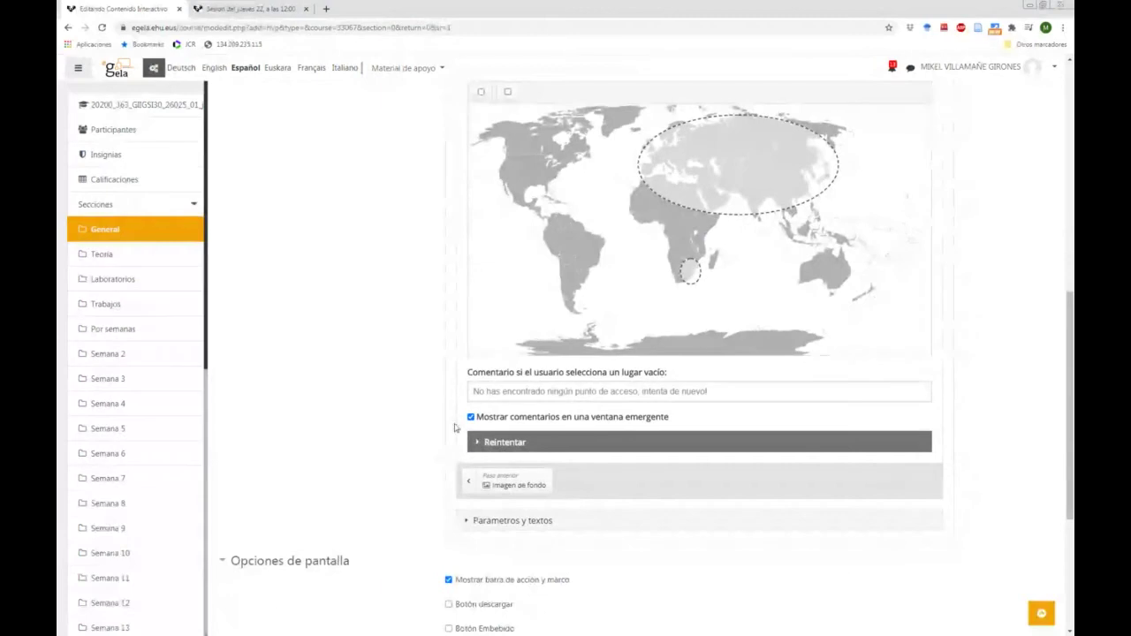
click(497, 442)
scroll(496, 442, down, 3)
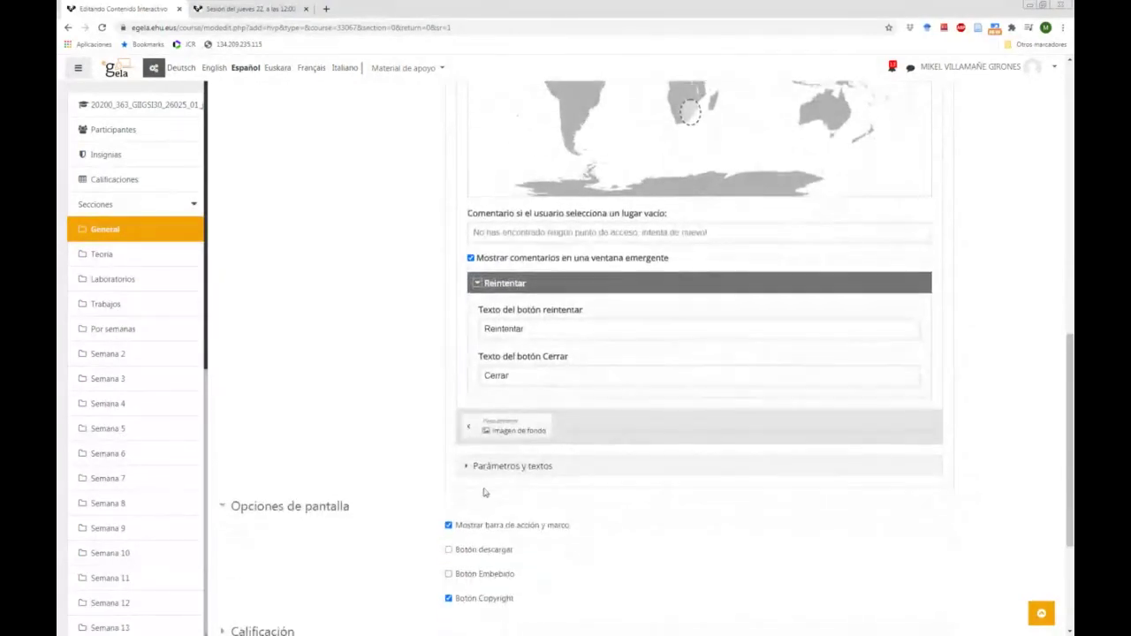
click(469, 465)
scroll(493, 405, down, 1)
scroll(495, 402, down, 4)
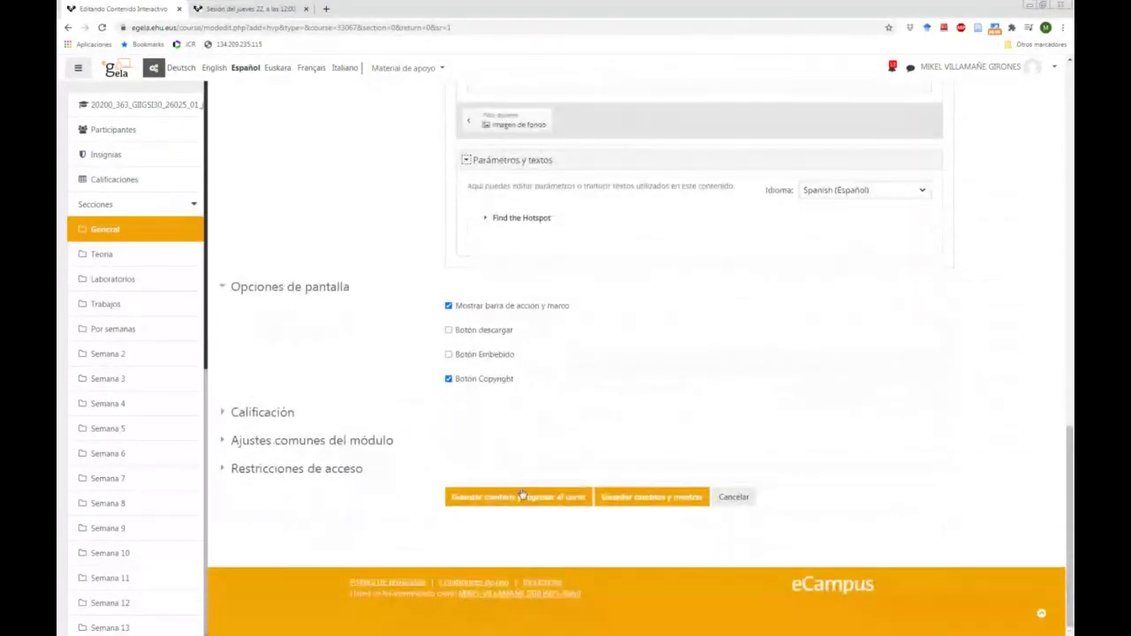
Title the activity 'Encontrar ciudad' and save it back to the course
click(523, 498)
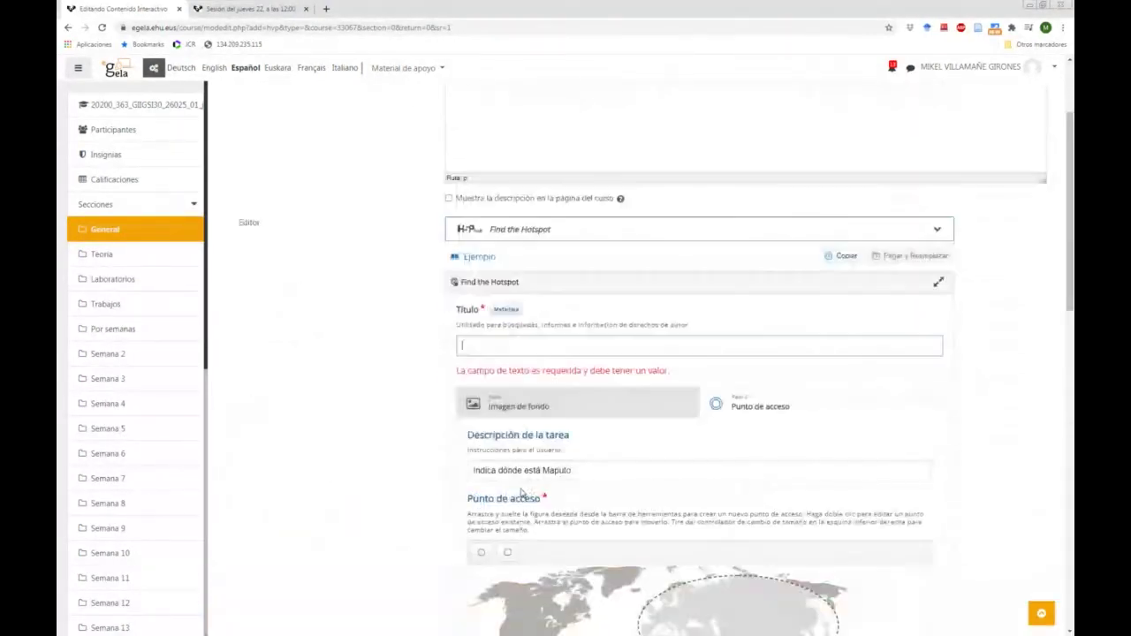
click(507, 346)
text(Encontrar ciudad)
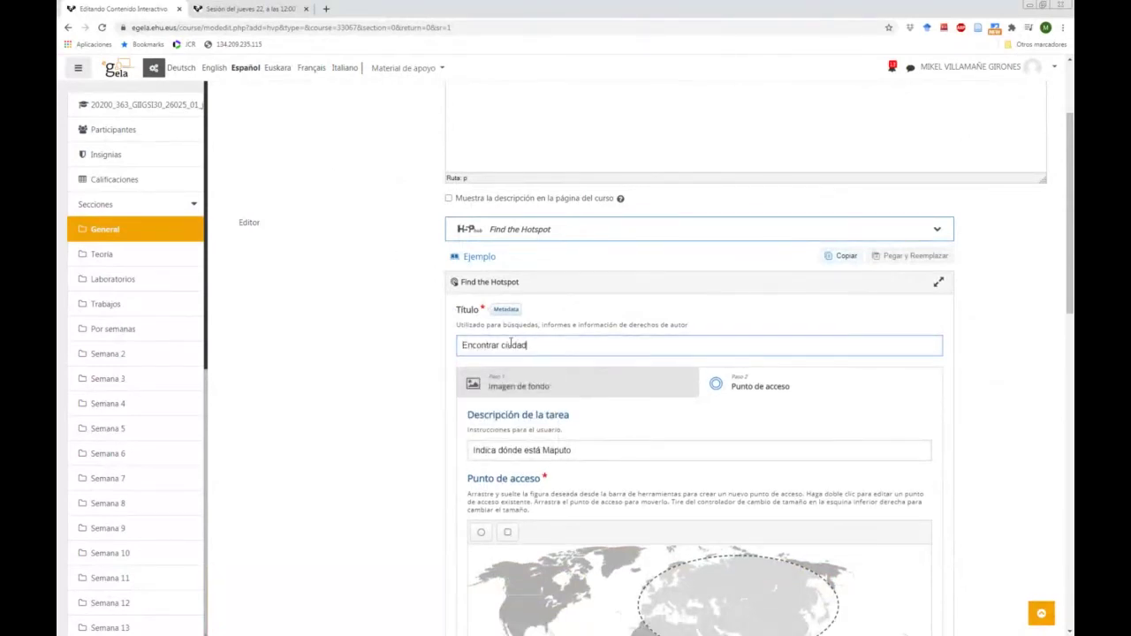
scroll(511, 343, down, 10)
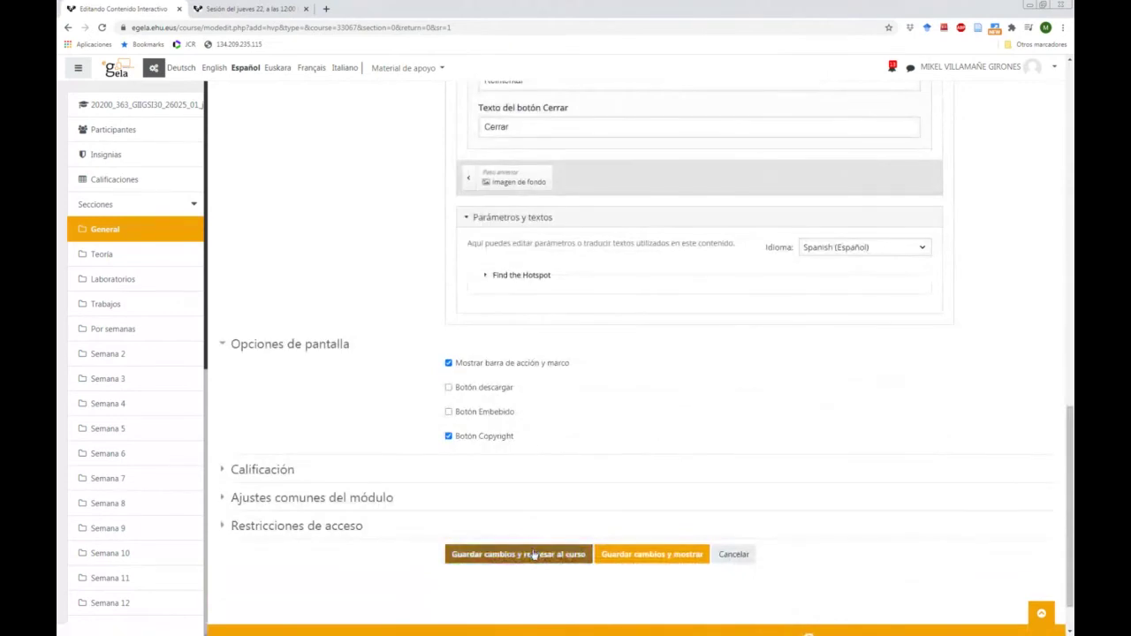
click(534, 556)
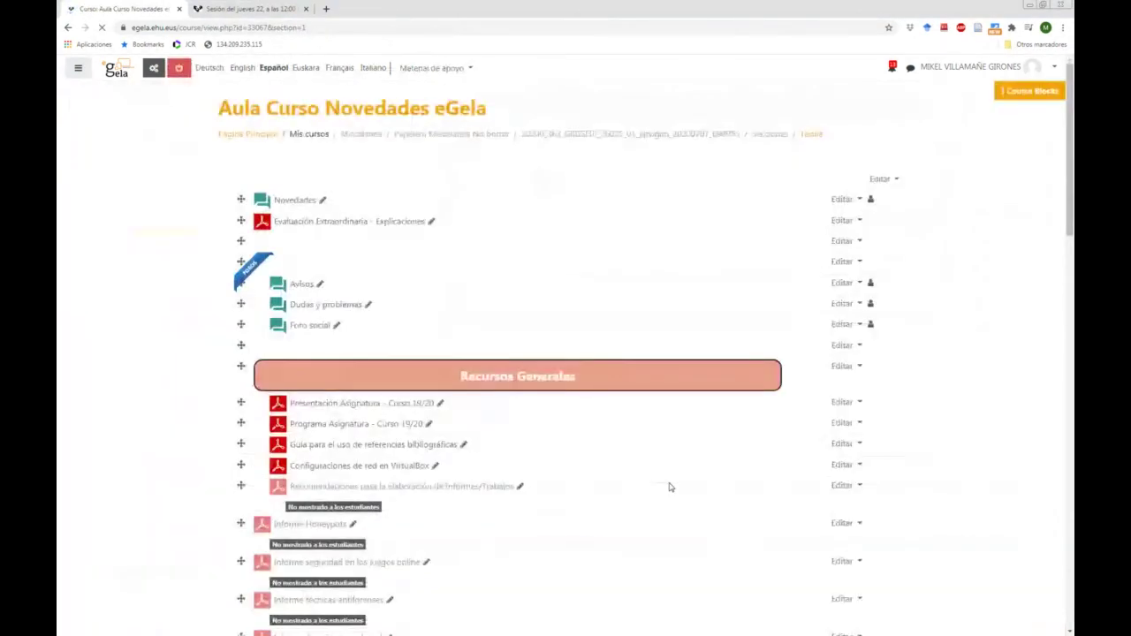
Open Encontrar ciudad and click a wrong spot over Eurasia, scoring 0/1
scroll(670, 487, down, 15)
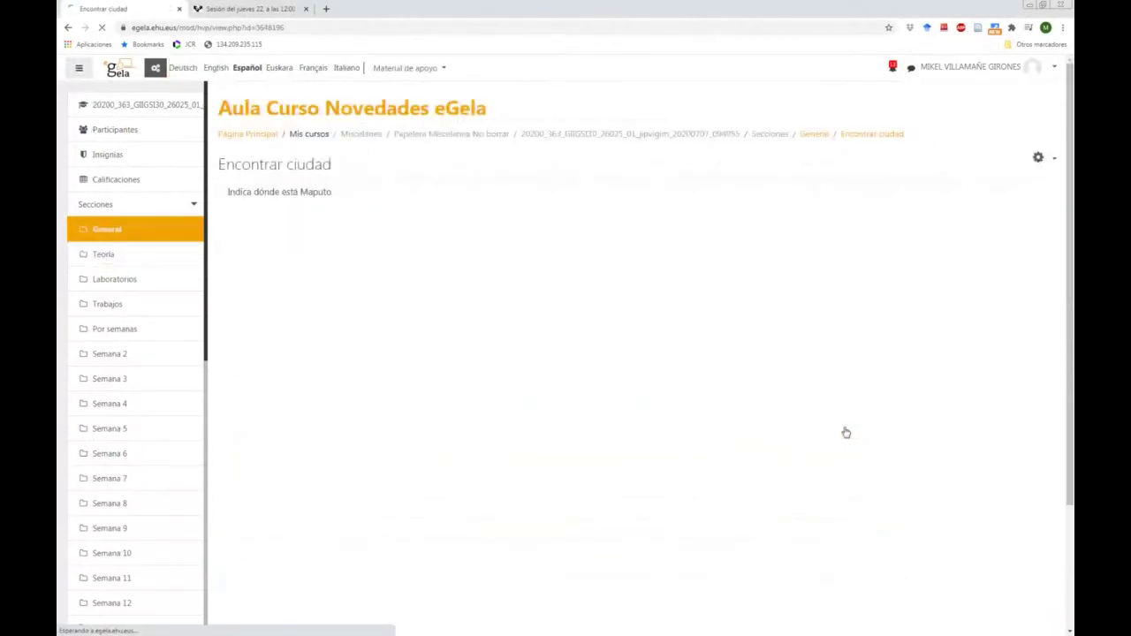
scroll(728, 254, down, 2)
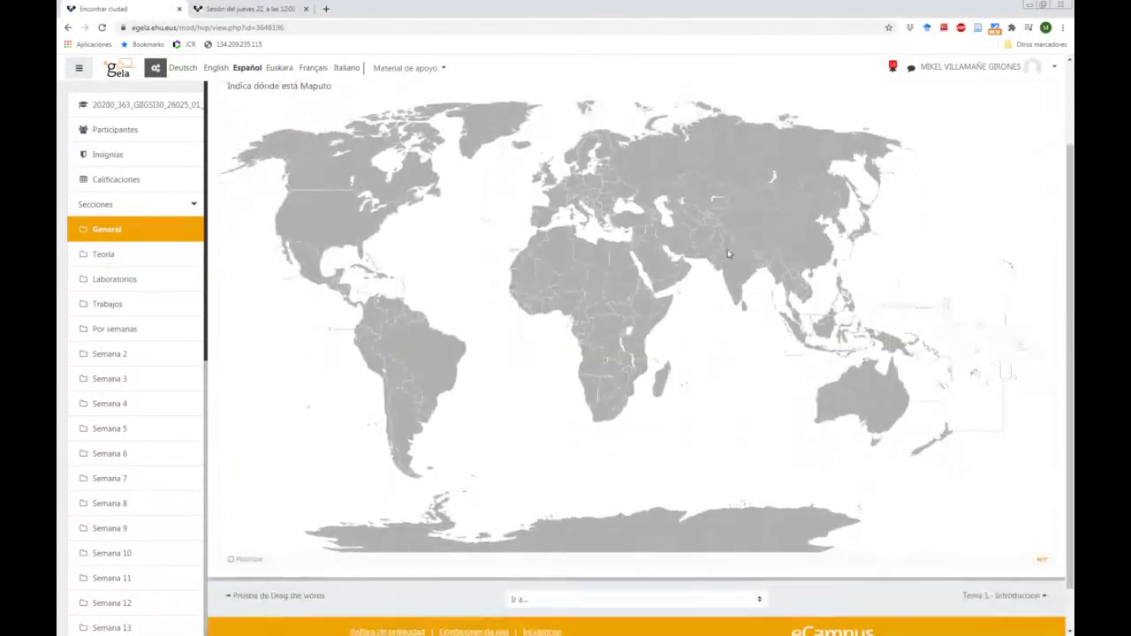
click(705, 154)
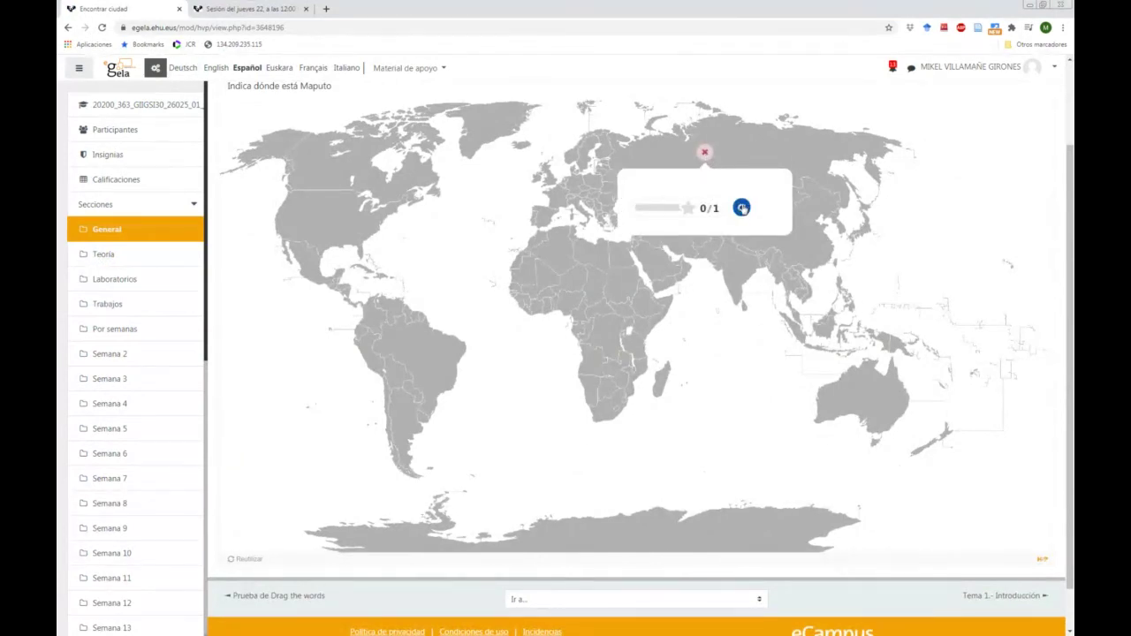
Retry, click Maputo to score 1/1, and close the score popup
click(742, 209)
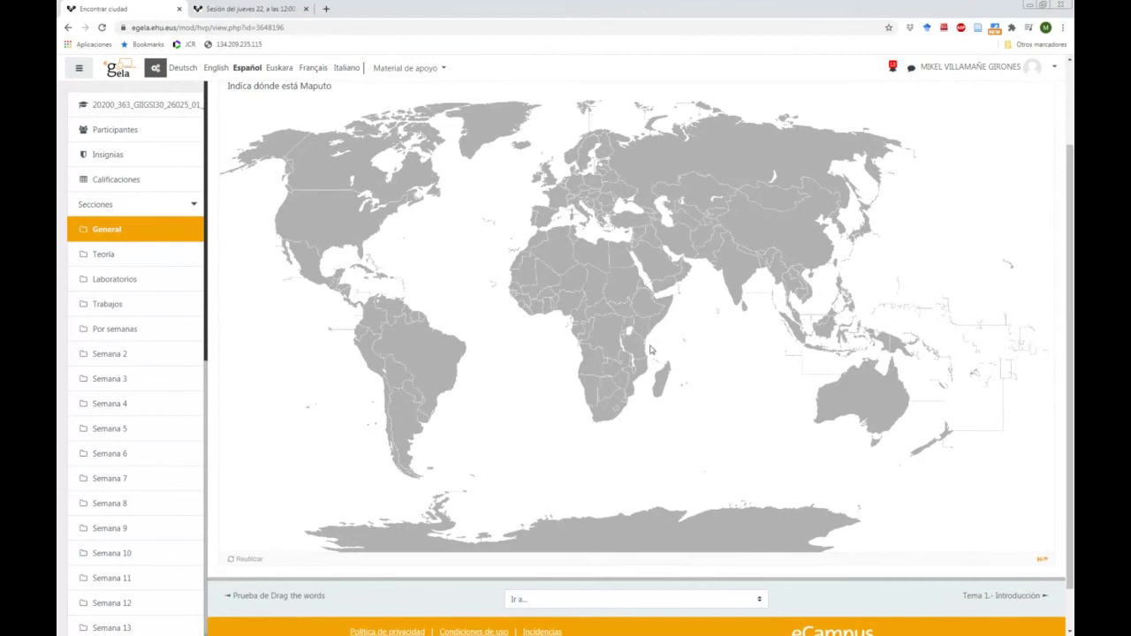
click(624, 403)
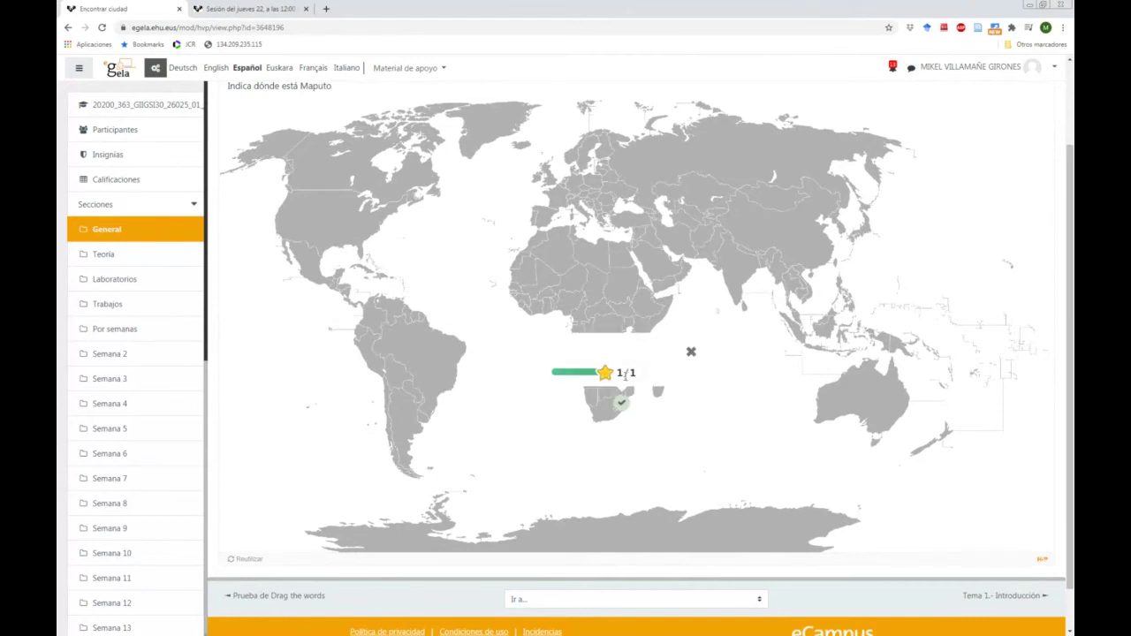
click(691, 354)
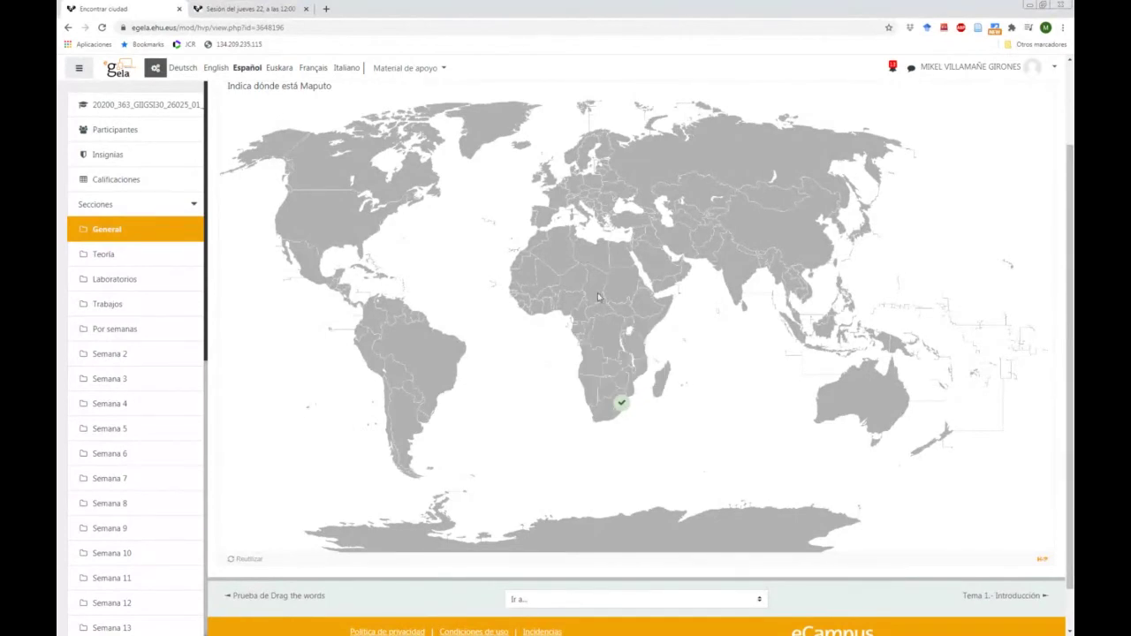
scroll(627, 265, up, 2)
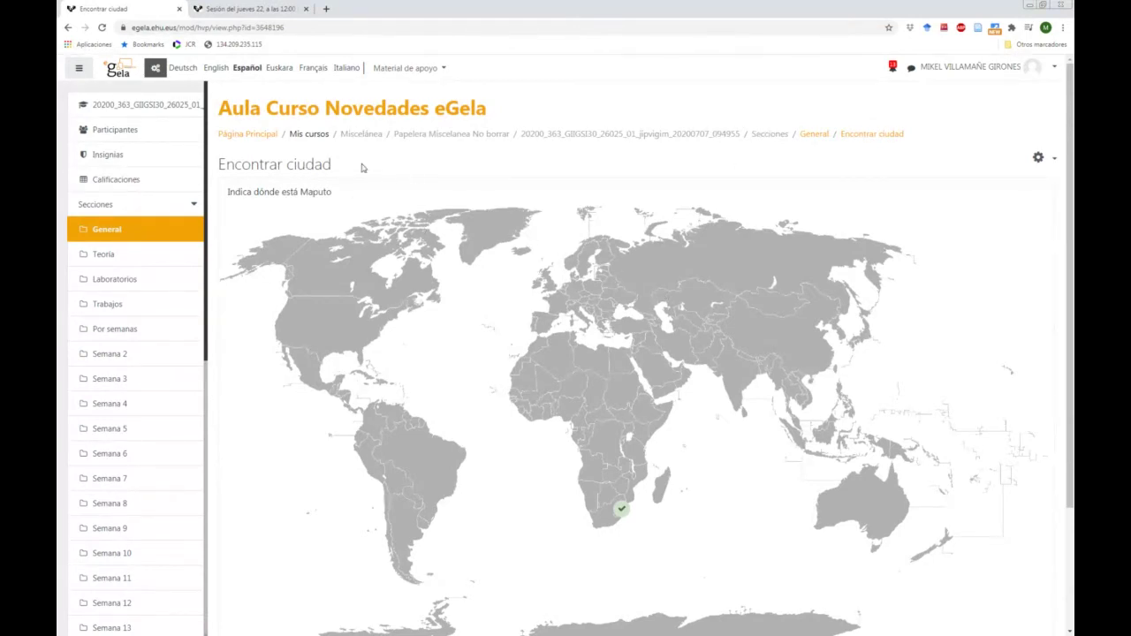
From the General section, add a Contenido interactivo activity with Image Hotspots as the type
click(814, 137)
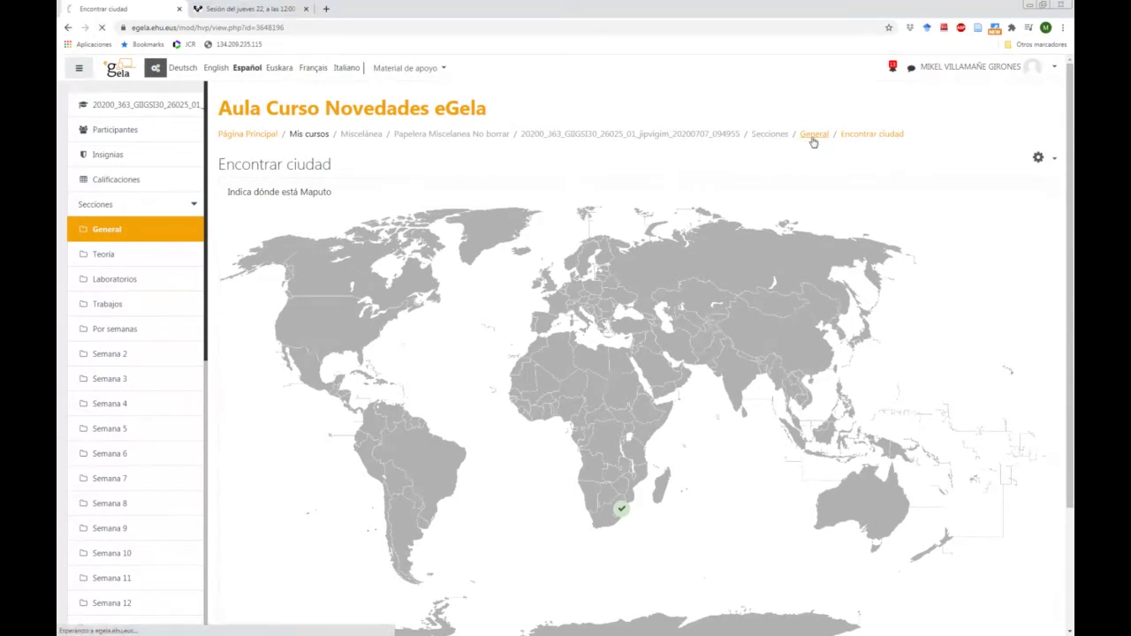
scroll(409, 373, down, 4)
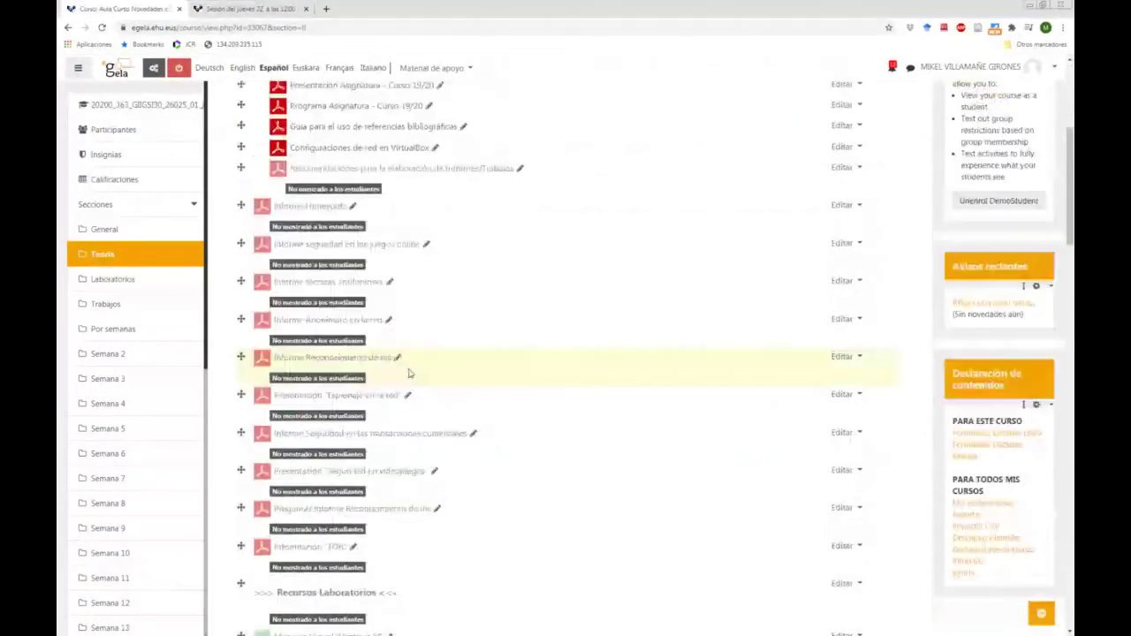
scroll(408, 373, down, 15)
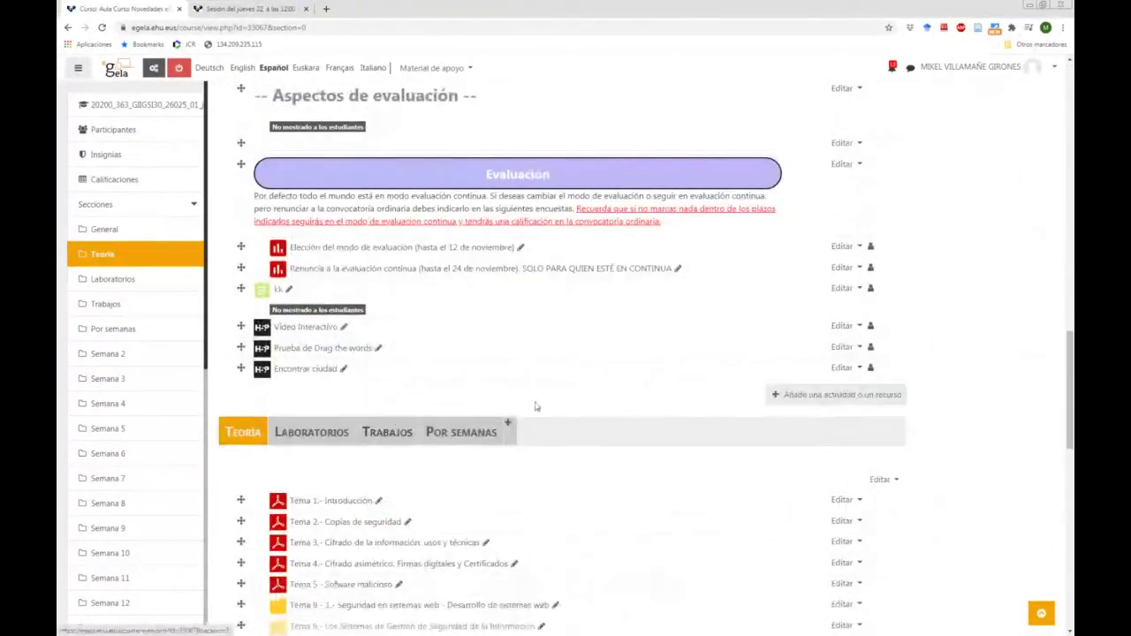
click(796, 395)
click(498, 396)
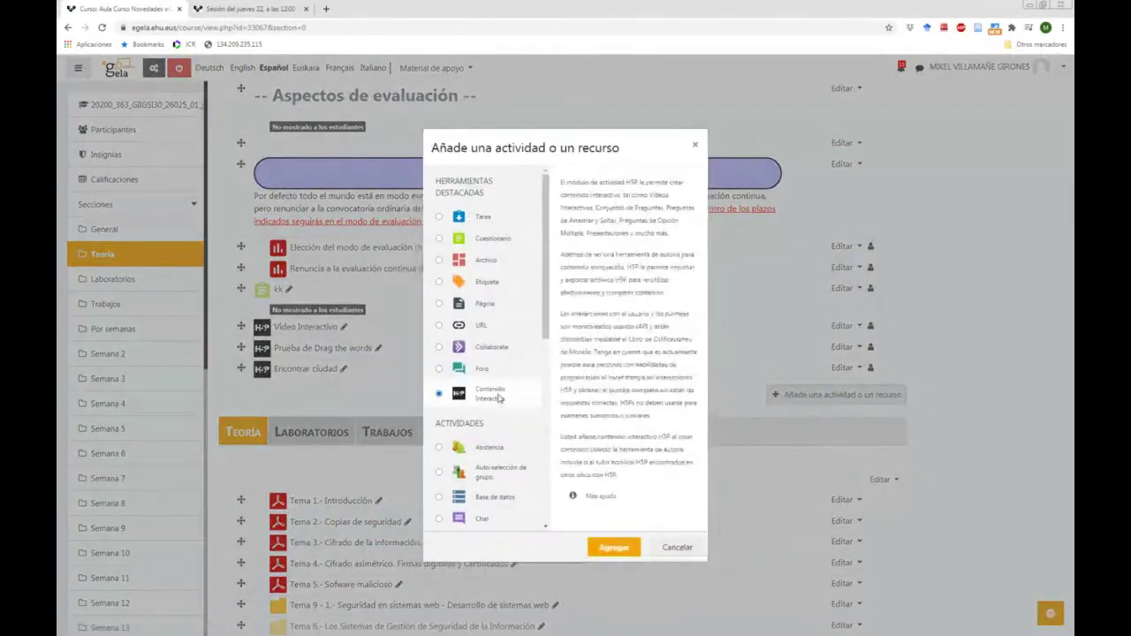
click(609, 541)
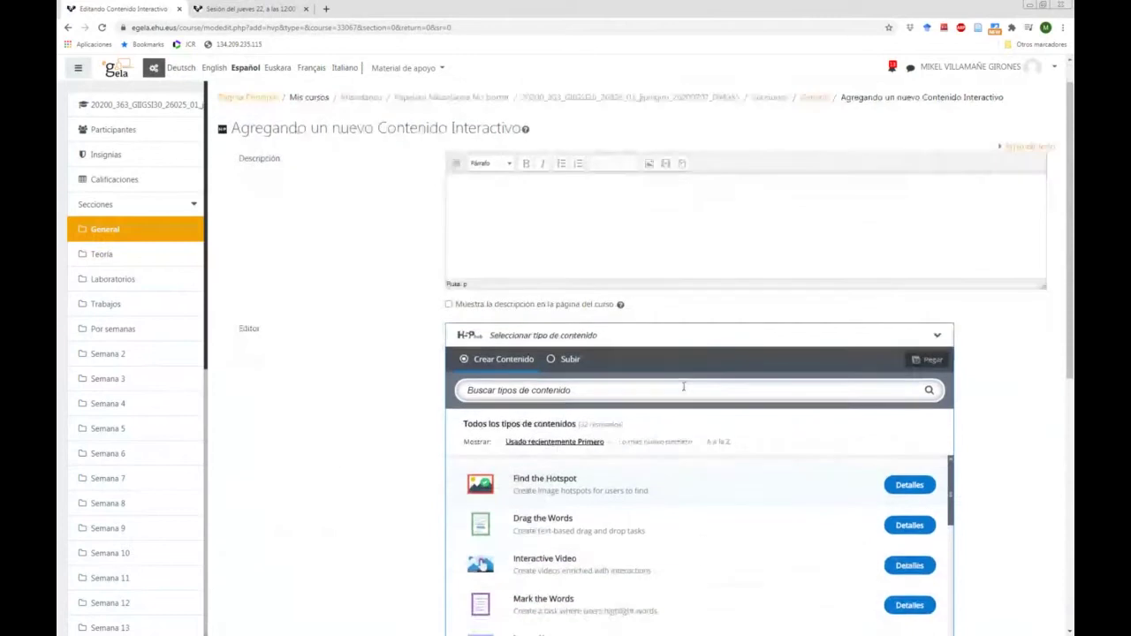
scroll(683, 387, down, 5)
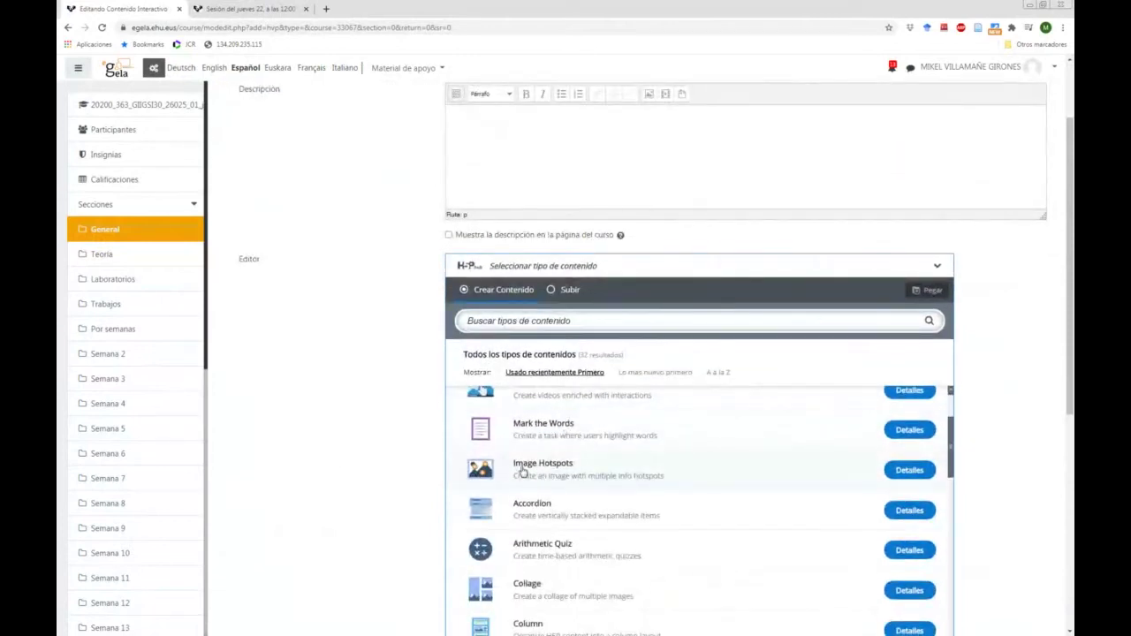
click(524, 468)
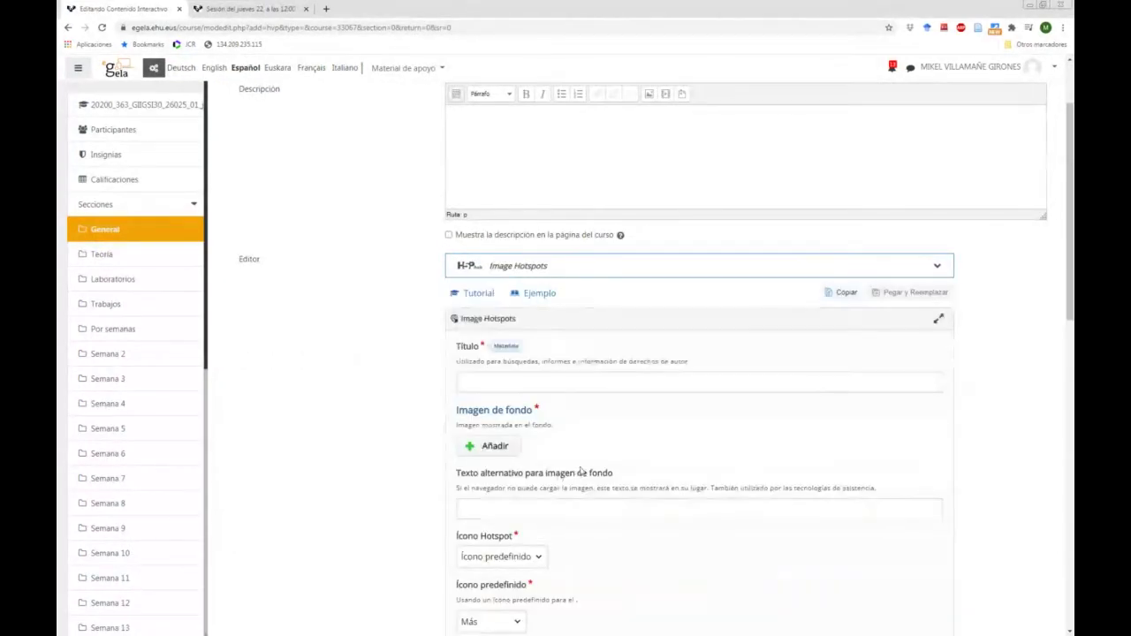
Use the world map image as background and title the activity 'Mapa informativo'
click(495, 446)
double_click(181, 79)
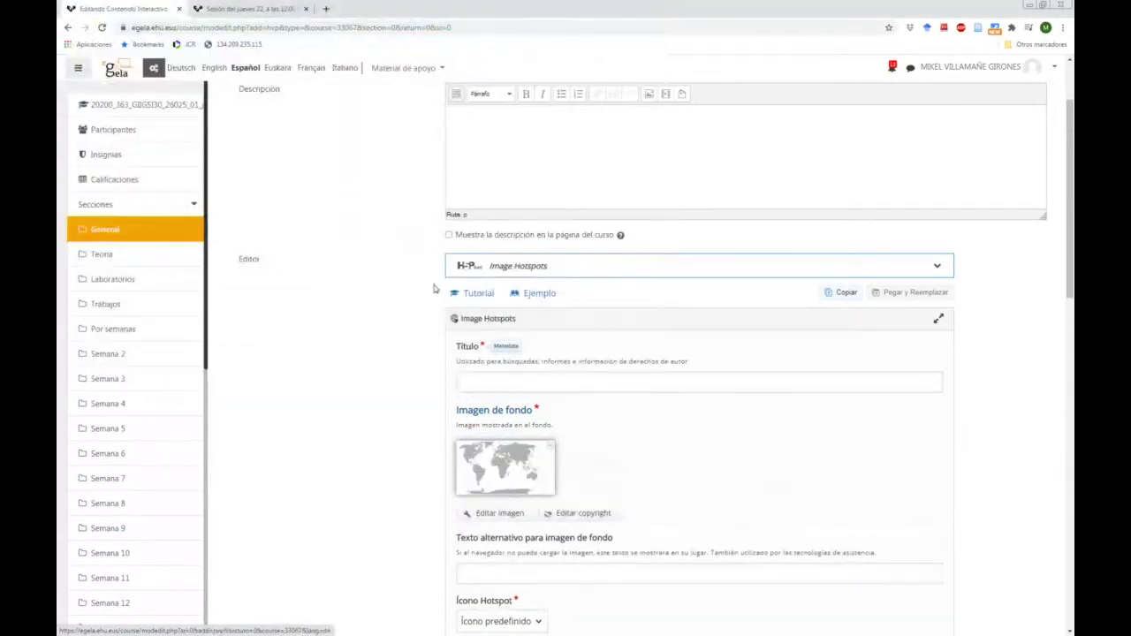
click(495, 382)
text(im)
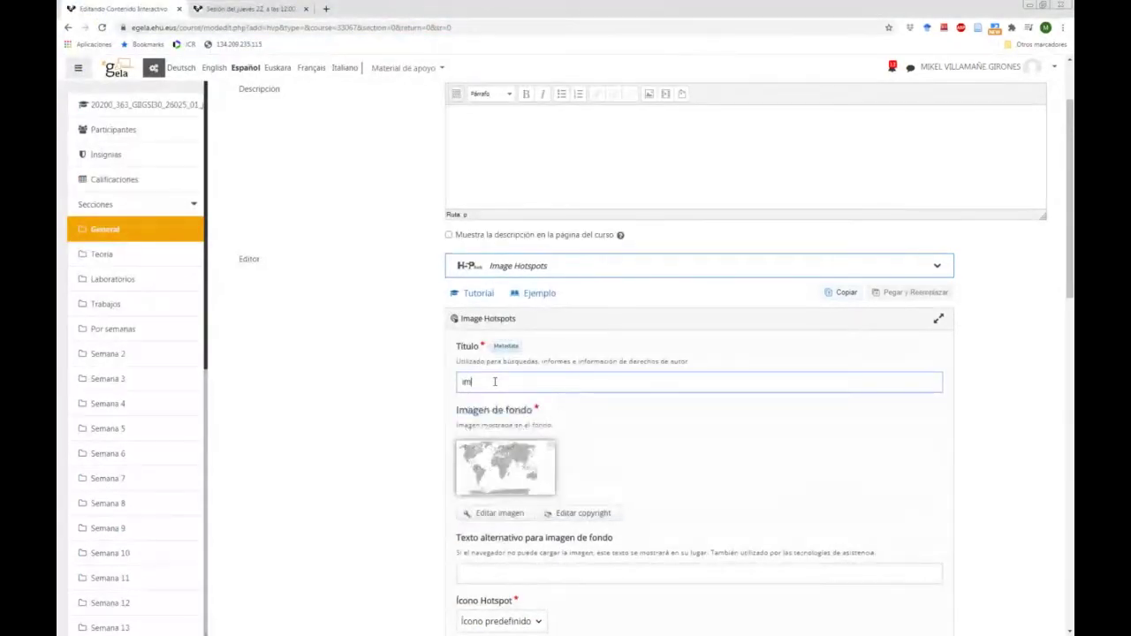
text(Mapa informativo)
Position the first hotspot over India on the map thumbnail
scroll(425, 341, down, 2)
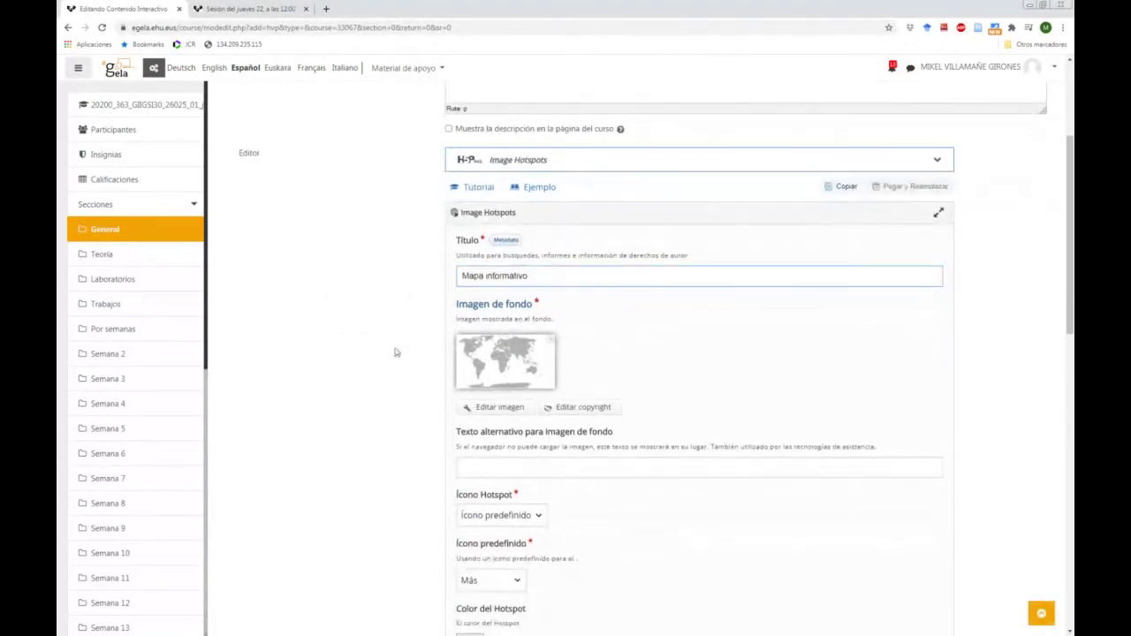
scroll(495, 292, down, 1)
scroll(513, 278, down, 3)
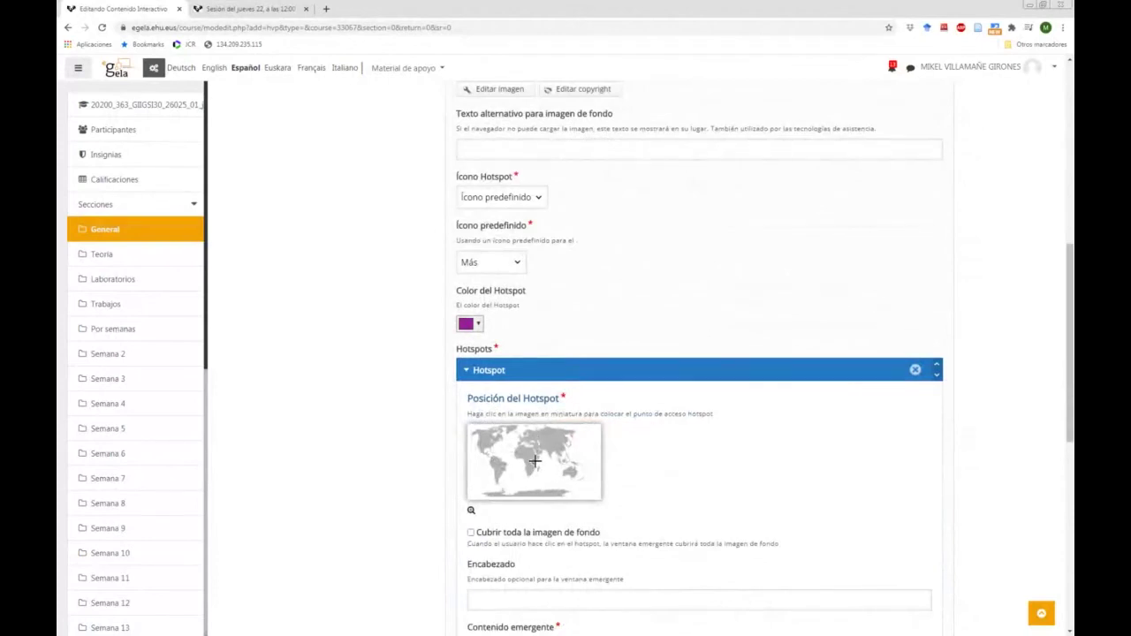
drag(535, 460, 542, 456)
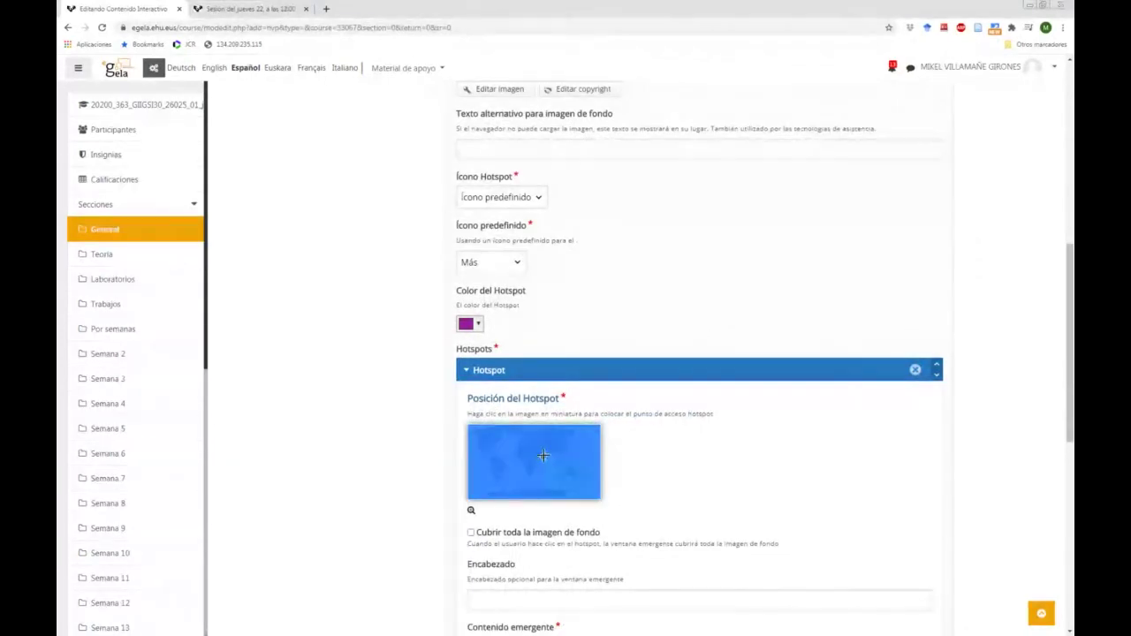
click(543, 459)
click(544, 459)
click(544, 457)
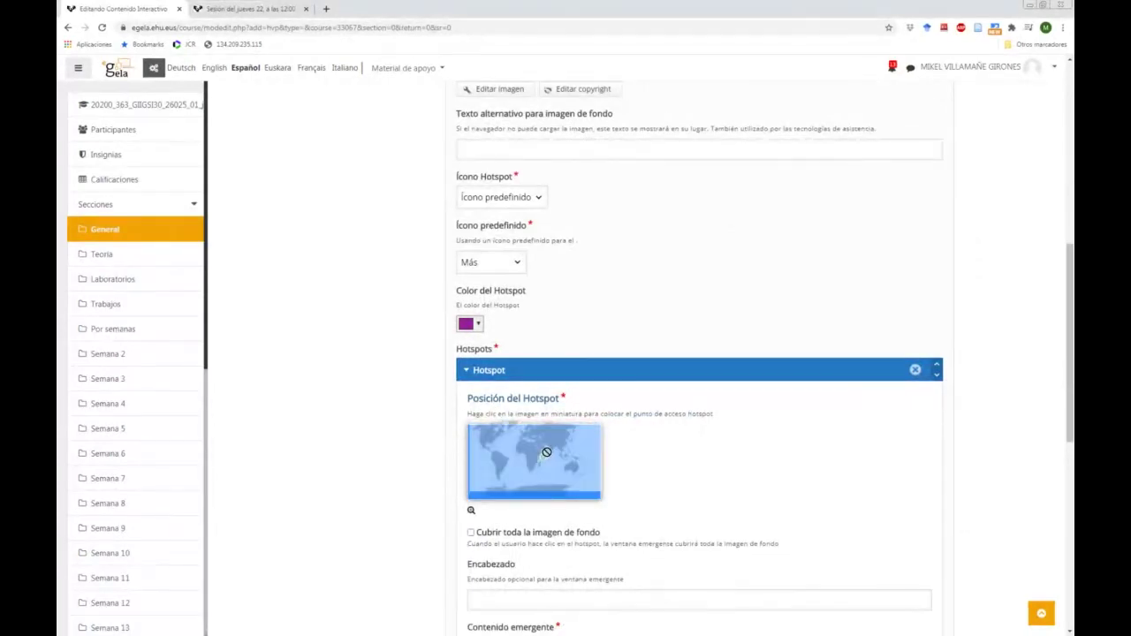
click(544, 456)
double_click(542, 457)
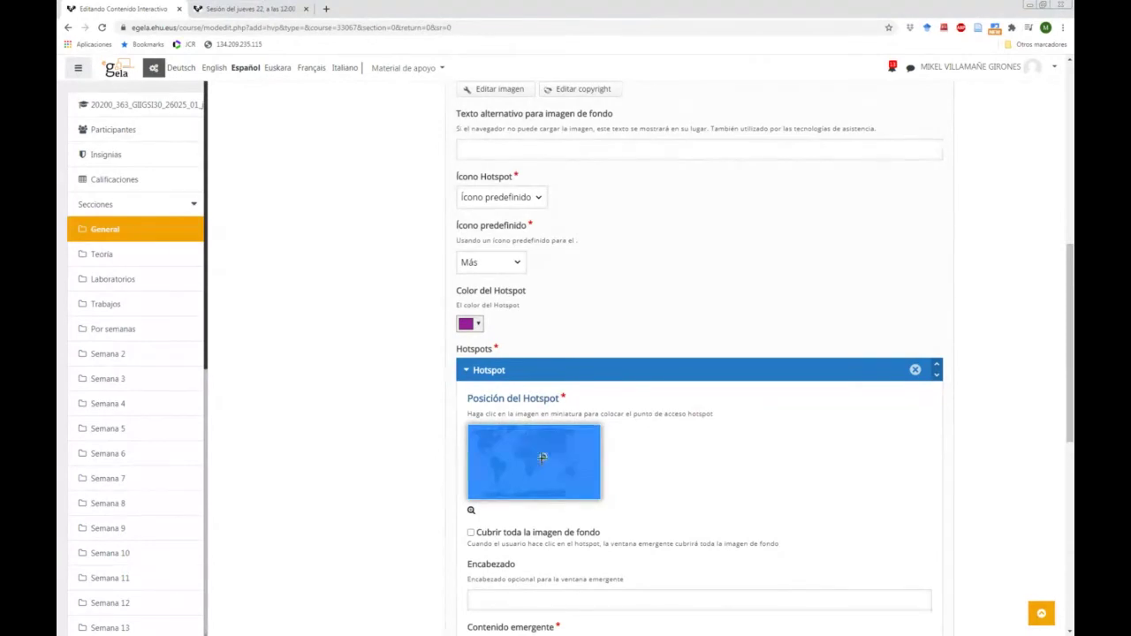
click(540, 459)
click(542, 456)
click(543, 452)
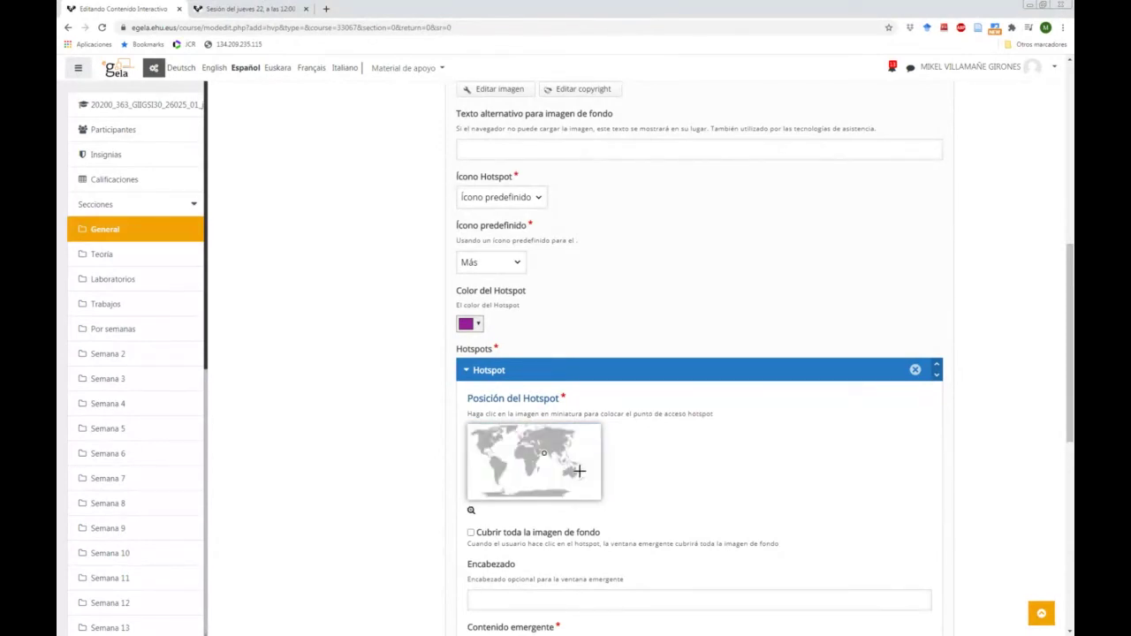
scroll(564, 421, down, 2)
scroll(565, 421, down, 2)
click(552, 436)
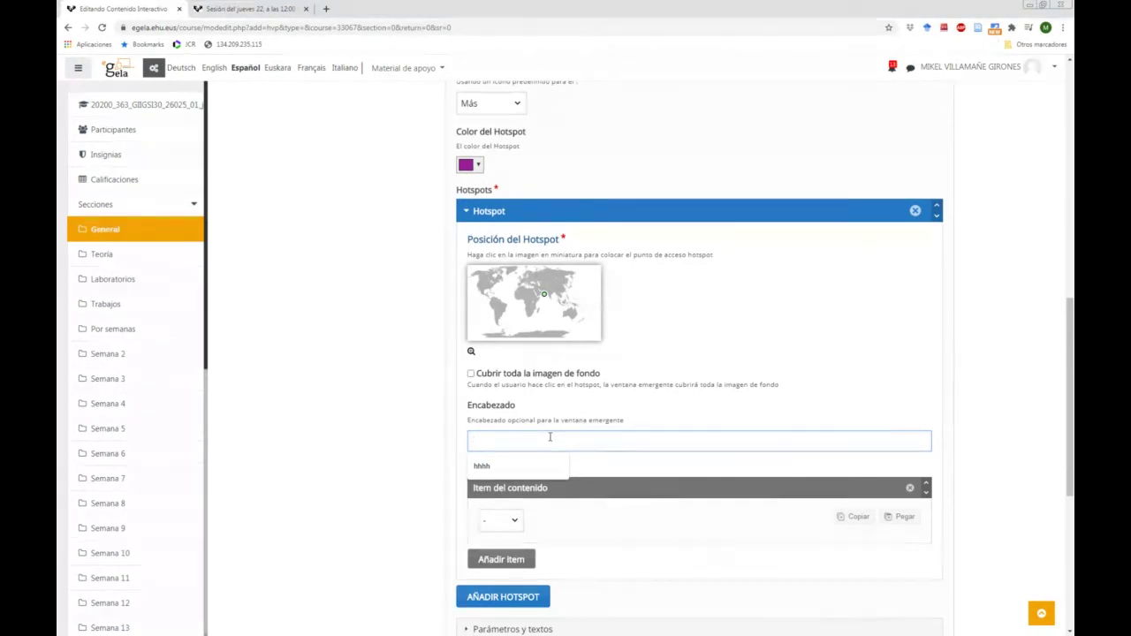
Give the hotspot the heading 'India' and make its popup content a video
text(India)
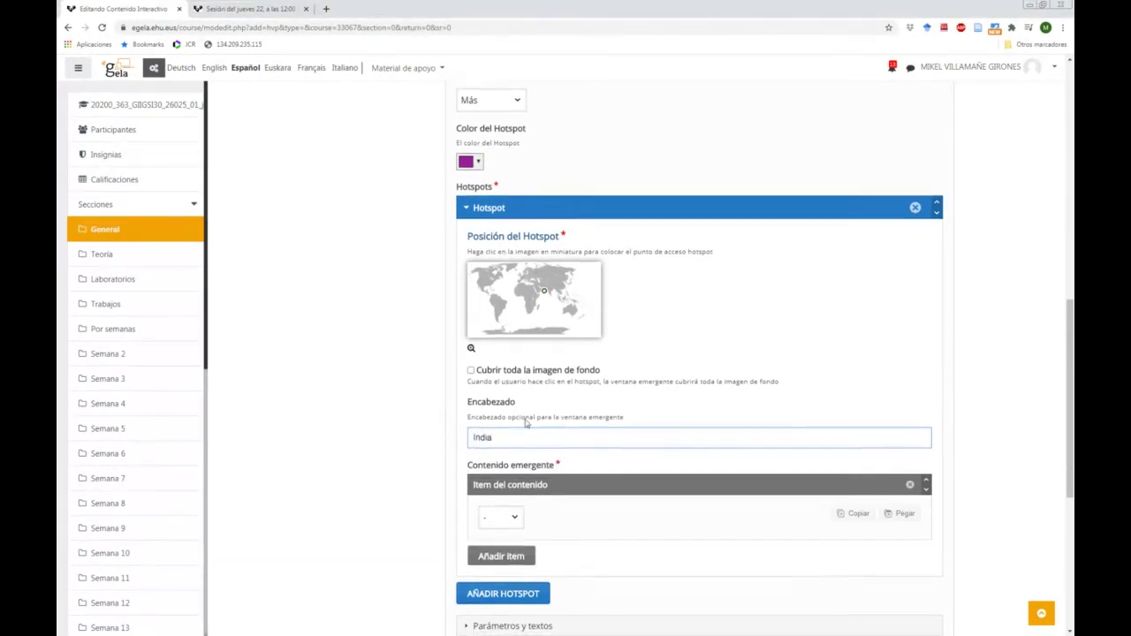
scroll(557, 415, down, 2)
click(512, 415)
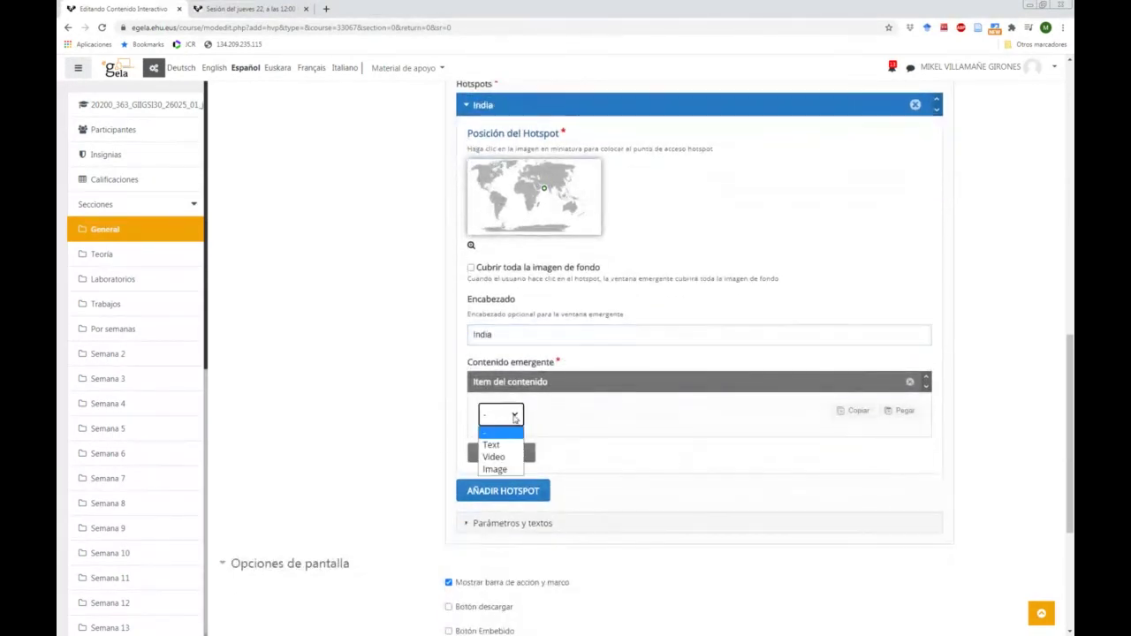
click(493, 457)
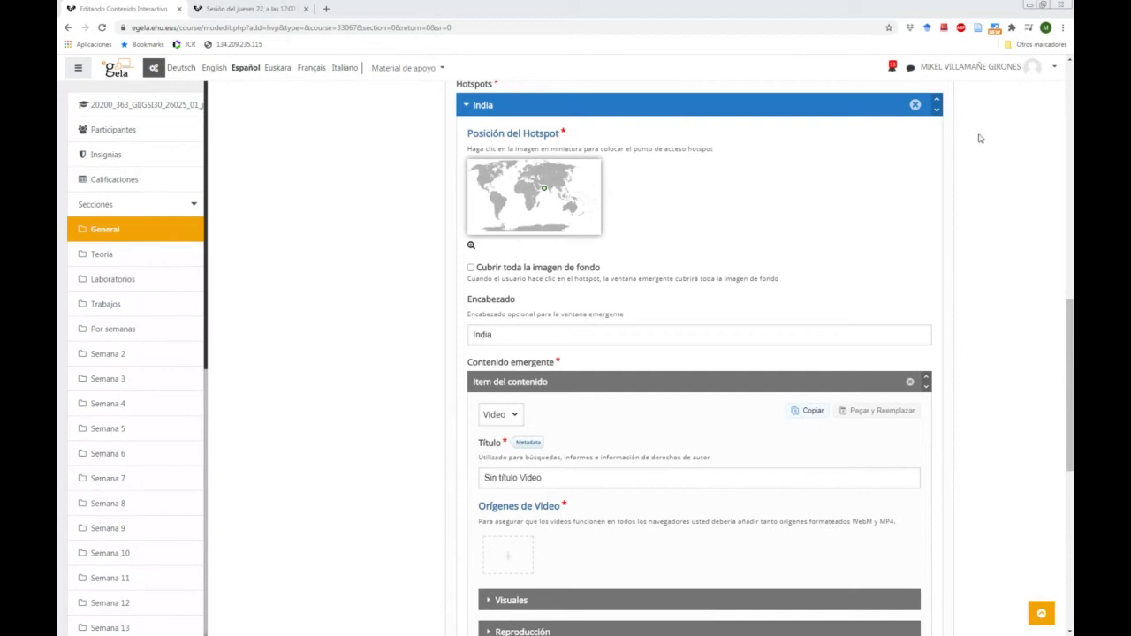
Paste a YouTube link and insert it as the video source
click(607, 475)
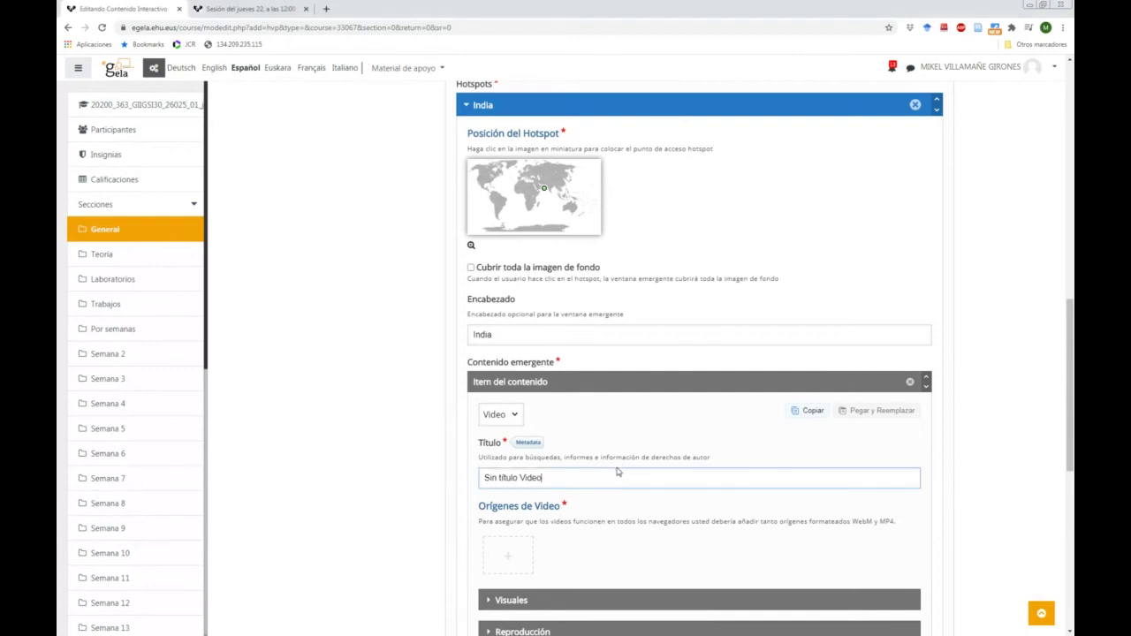
scroll(496, 523, down, 1)
click(507, 502)
click(714, 540)
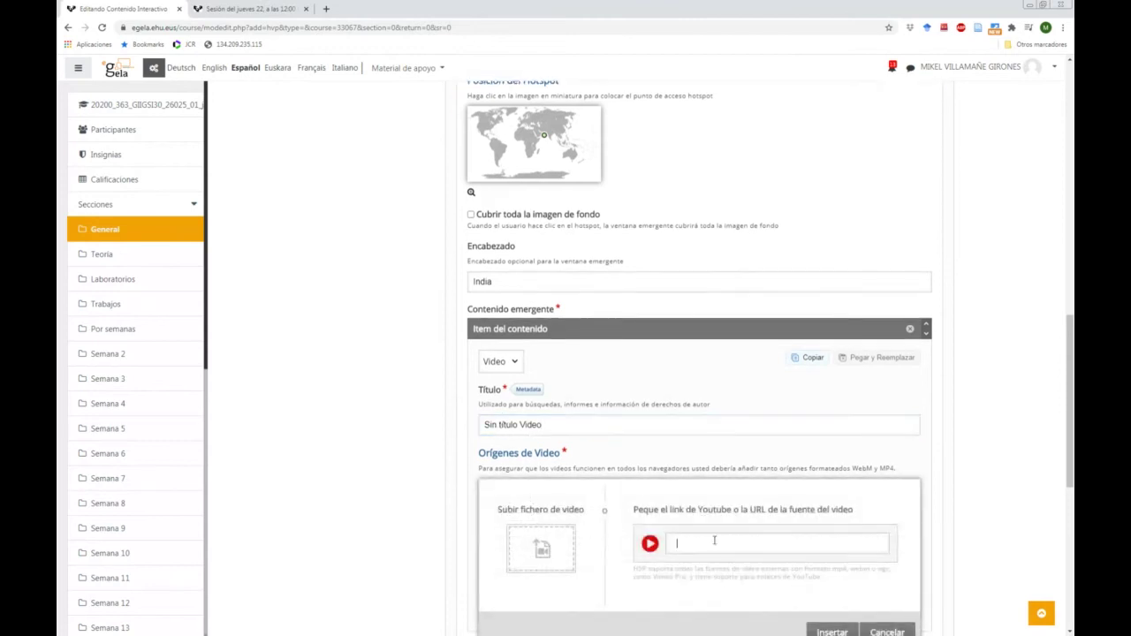
key(ctrl+v)
scroll(714, 540, down, 1)
click(831, 525)
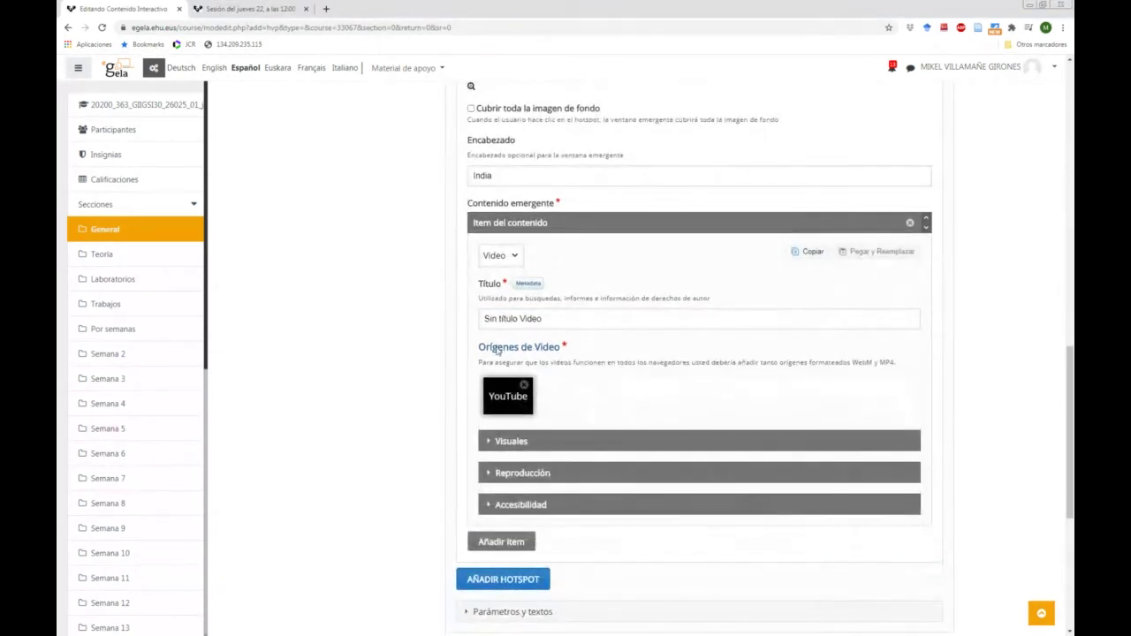
Title the video 'Información sobre India' and expand its playback options
click(505, 320)
drag(536, 319, 425, 324)
text(In)
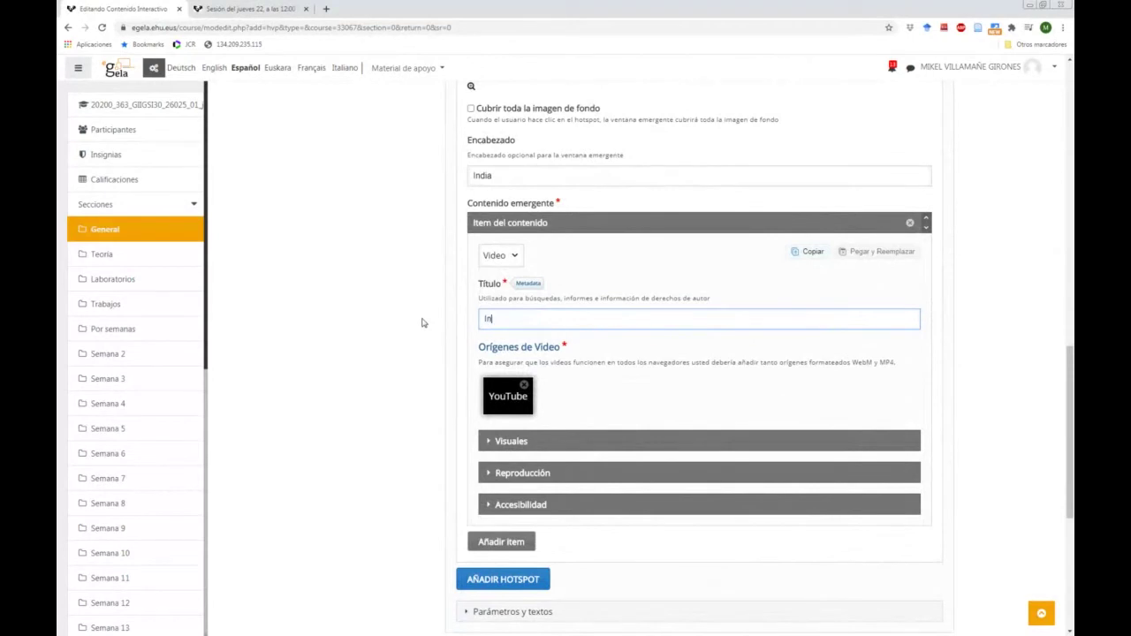
text(formación sobre India)
click(491, 471)
scroll(520, 451, down, 1)
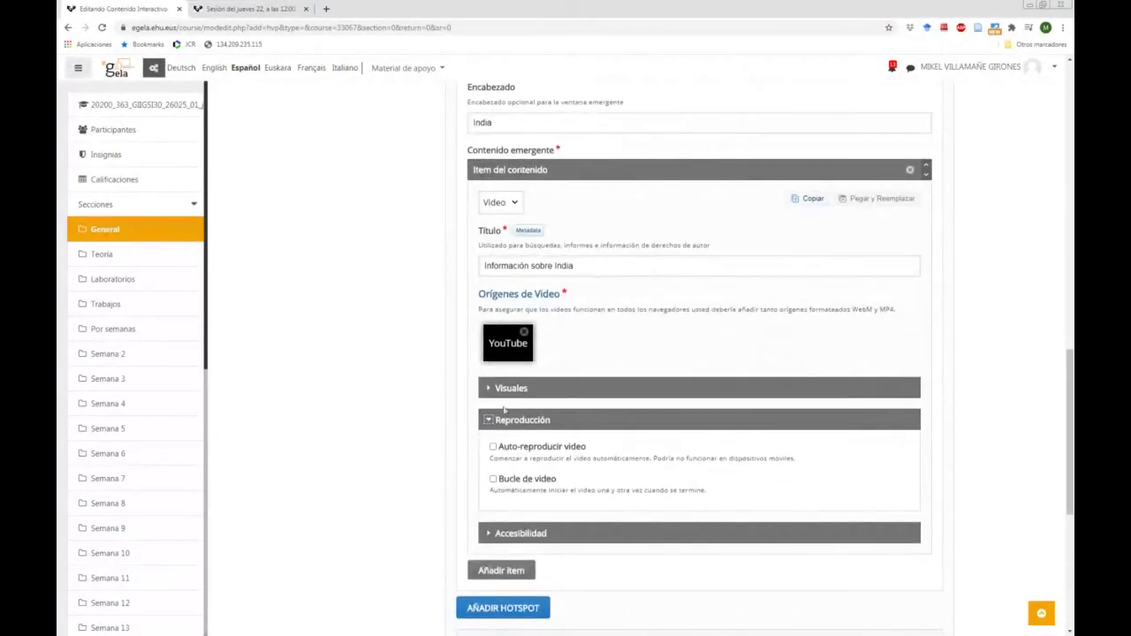
Glance at the video visual options, then save Mapa informativo and return to the course
scroll(509, 434, down, 2)
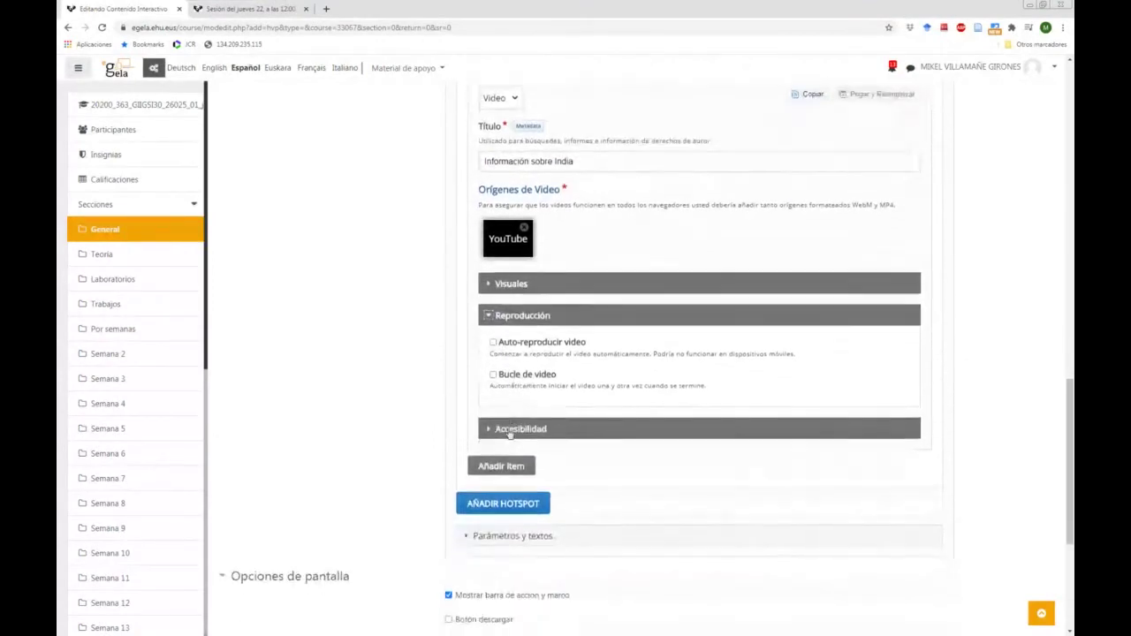
click(491, 282)
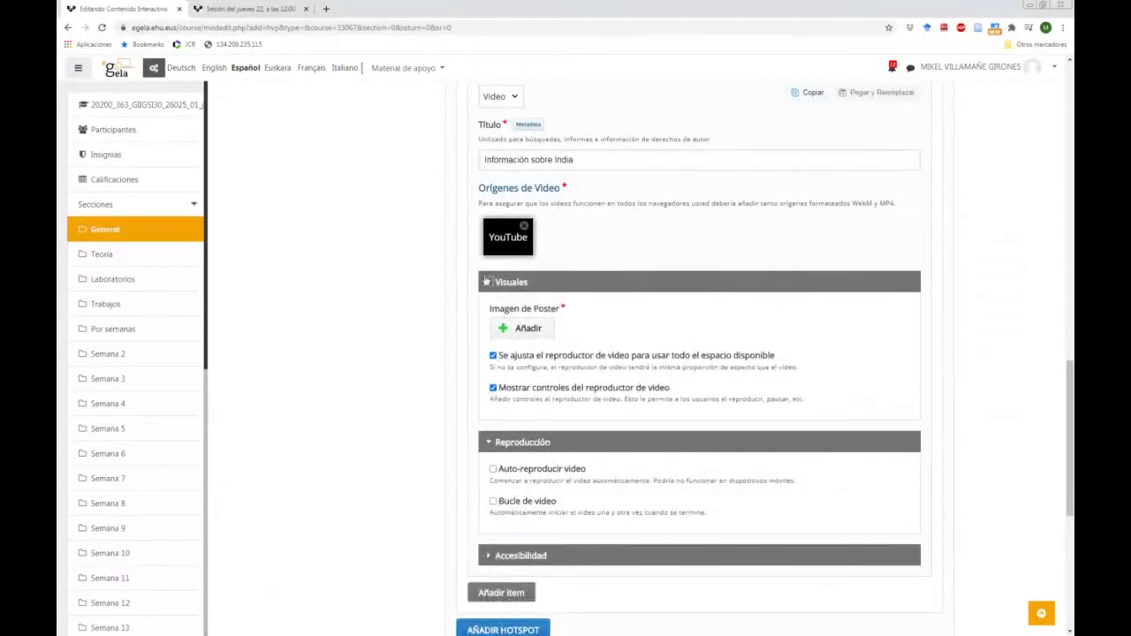
click(489, 282)
scroll(513, 500, down, 2)
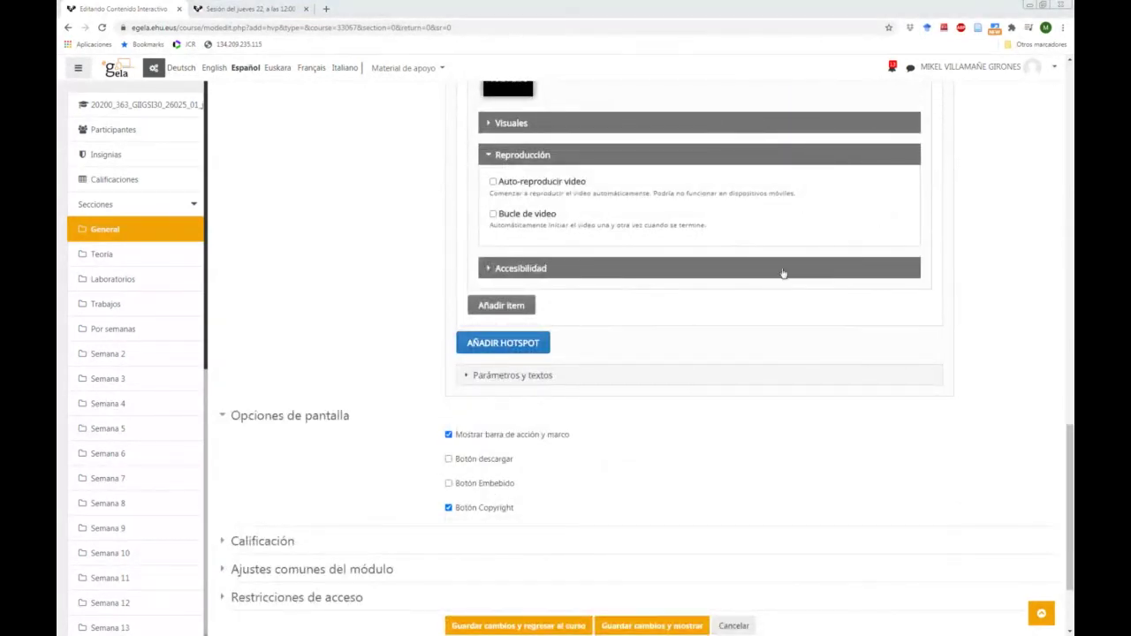
scroll(478, 513, down, 2)
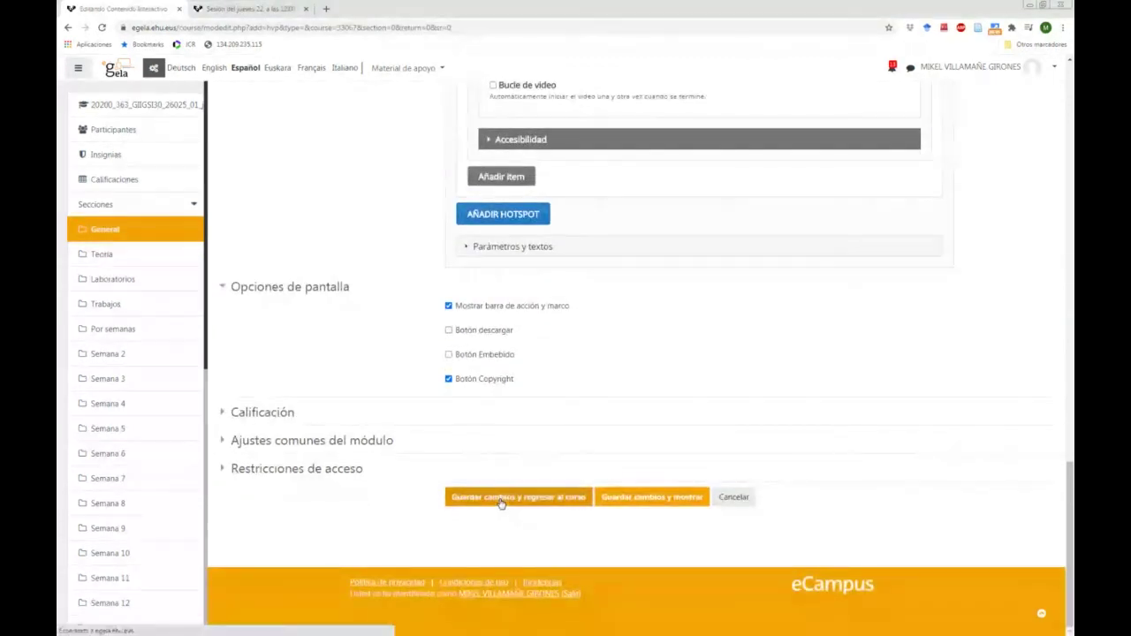
click(501, 503)
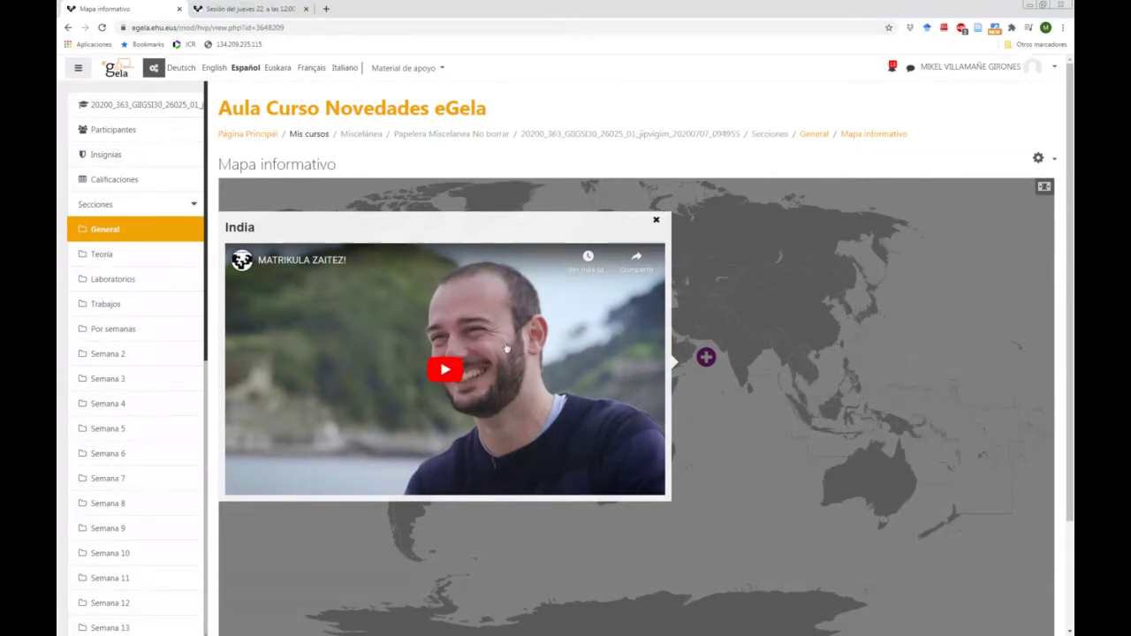
Close the India video popup and look over the Mapa informativo world map with its hotspot
click(656, 221)
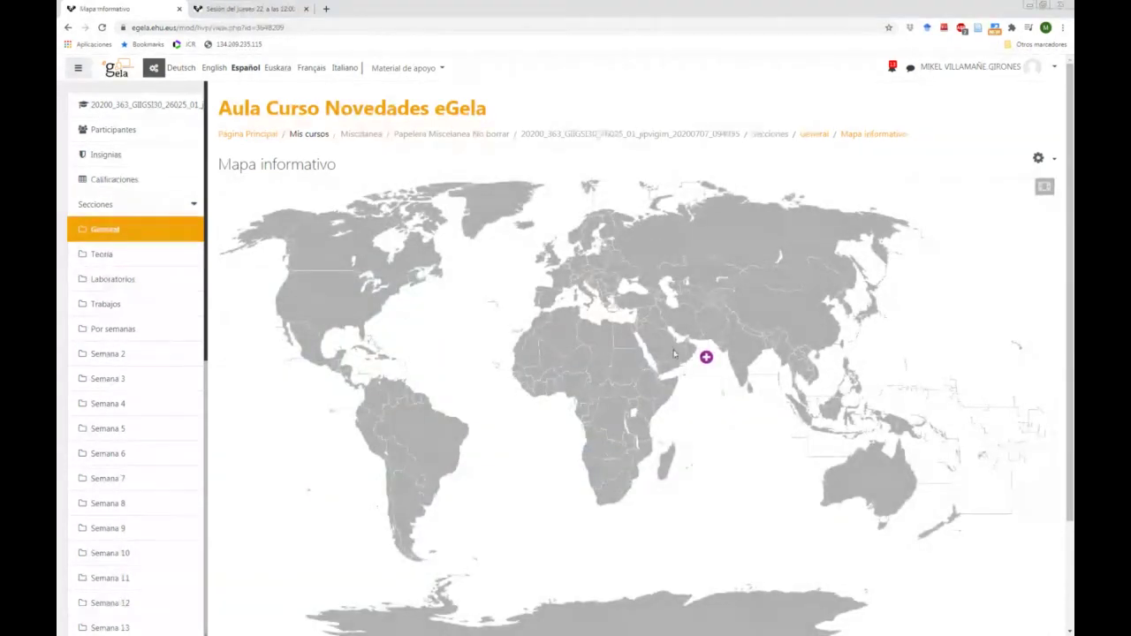
scroll(673, 402, down, 1)
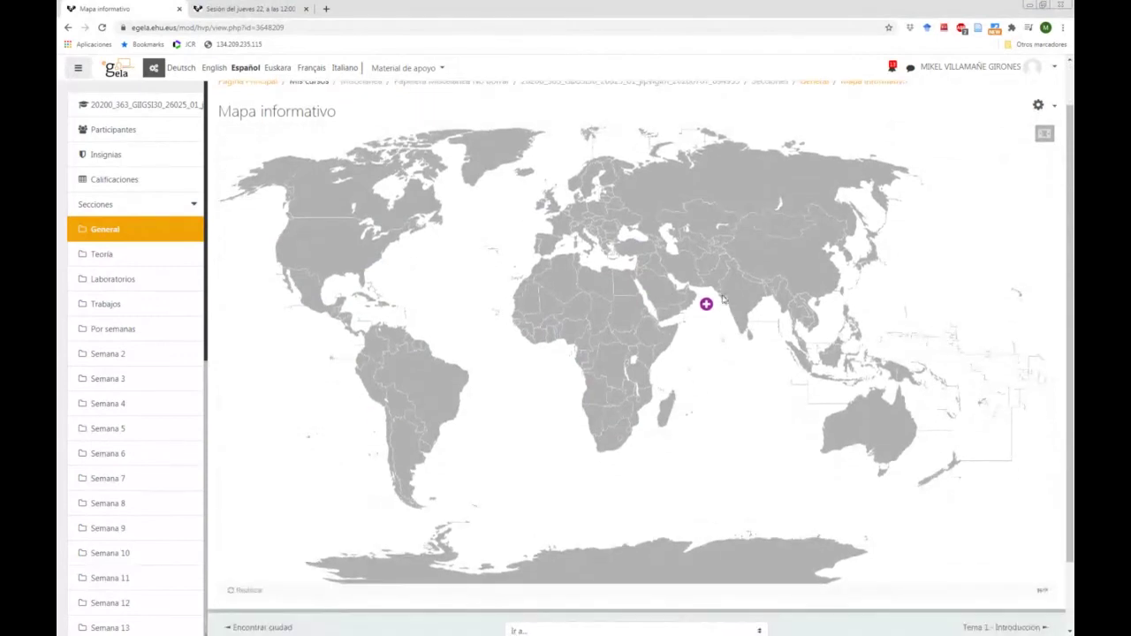
scroll(778, 354, up, 1)
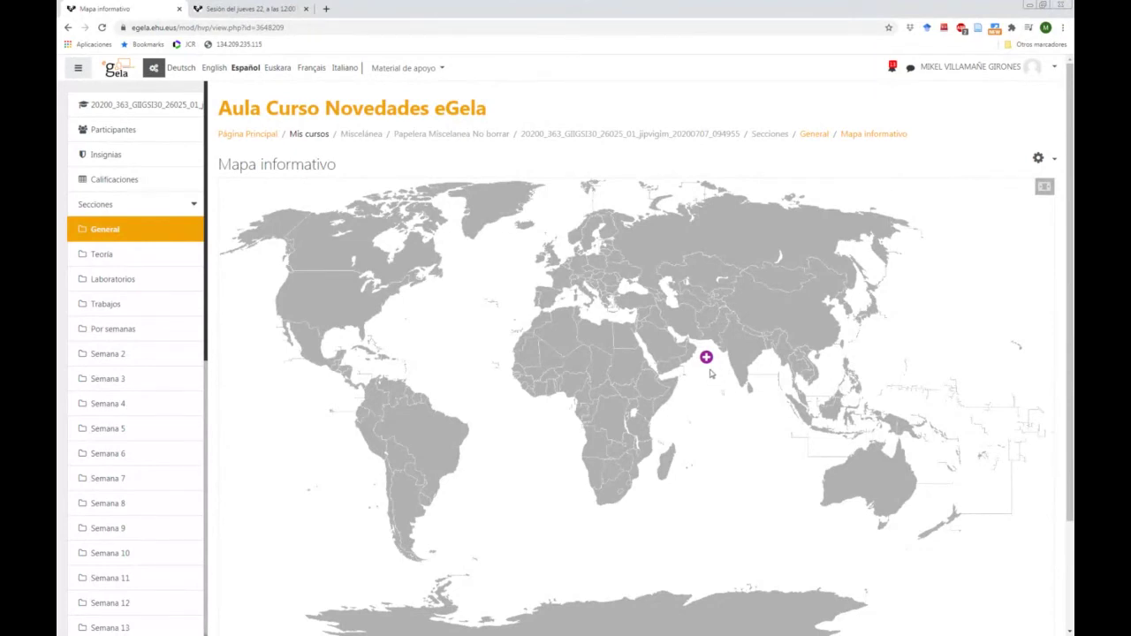
Check that the course sections list Encontrar ciudad and Mapa informativo, then advance the slideshow to the WOOCLAP slide
click(779, 136)
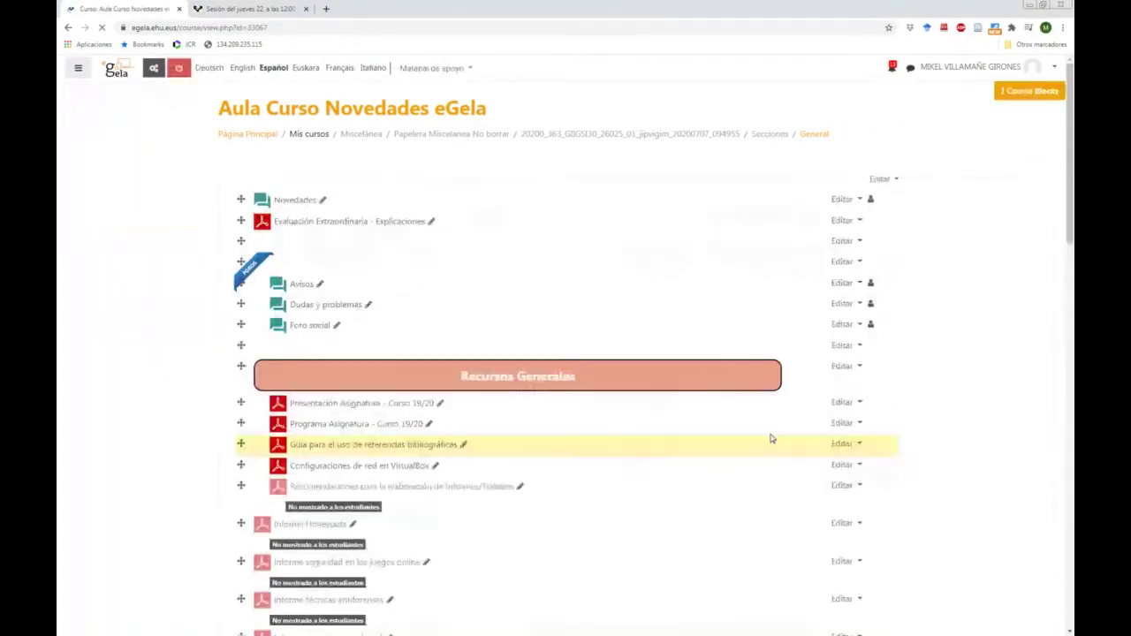
scroll(707, 404, down, 10)
scroll(549, 423, down, 5)
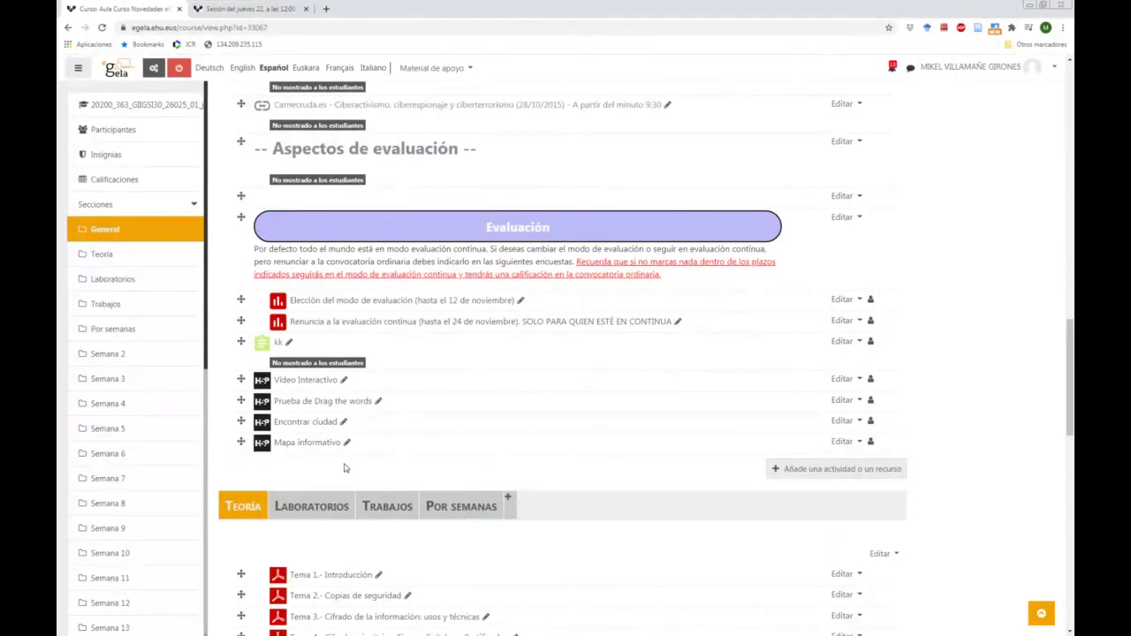
key(alt+Tab)
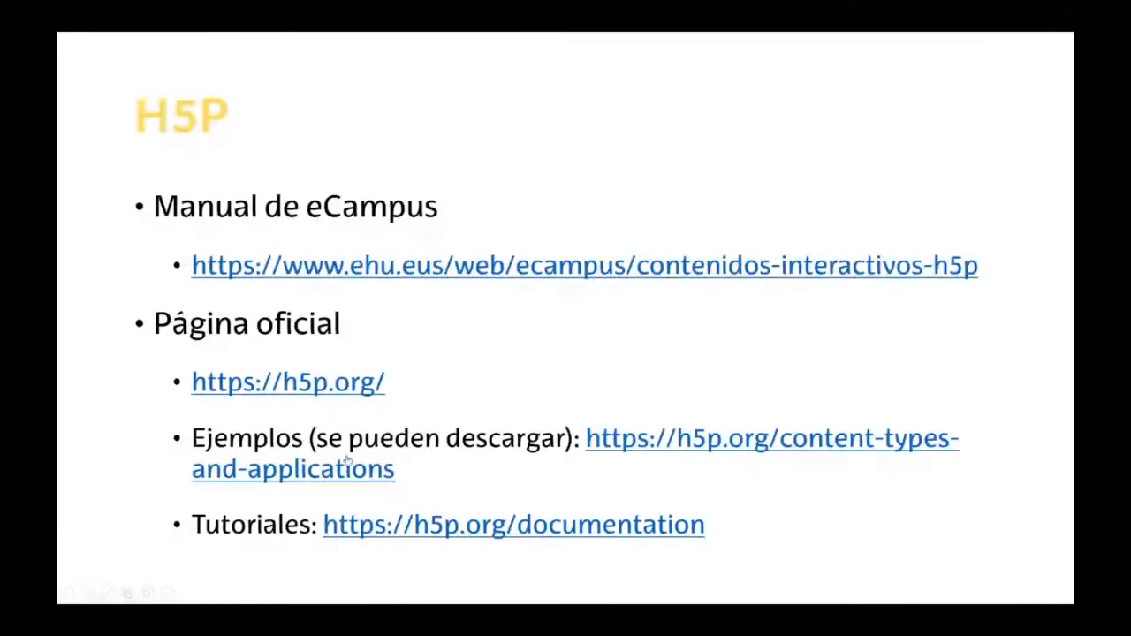
click(531, 314)
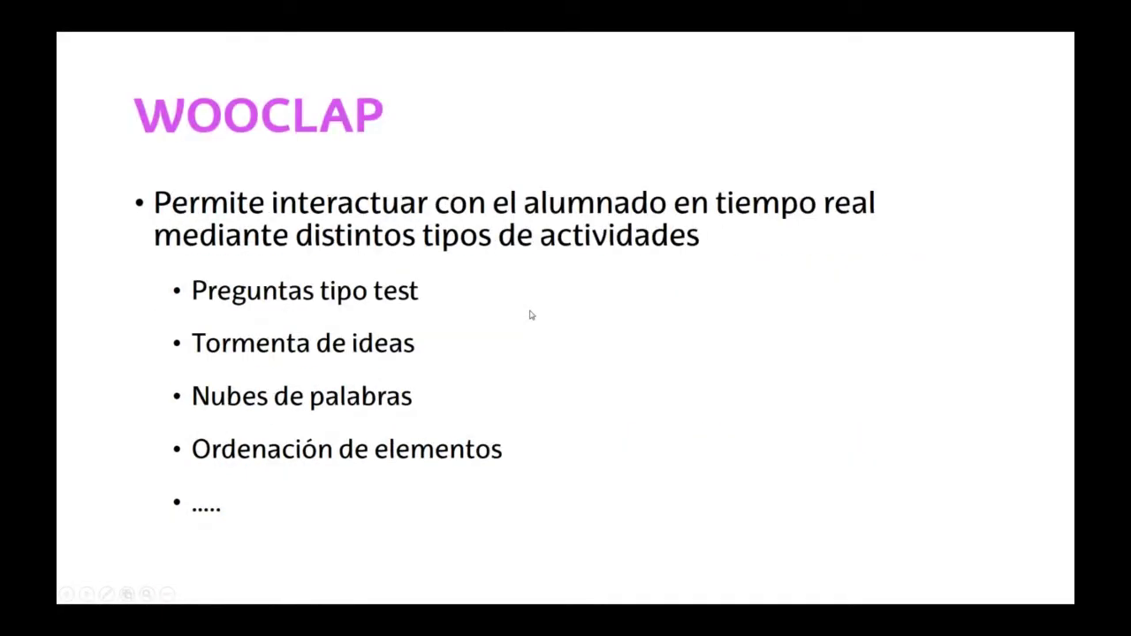
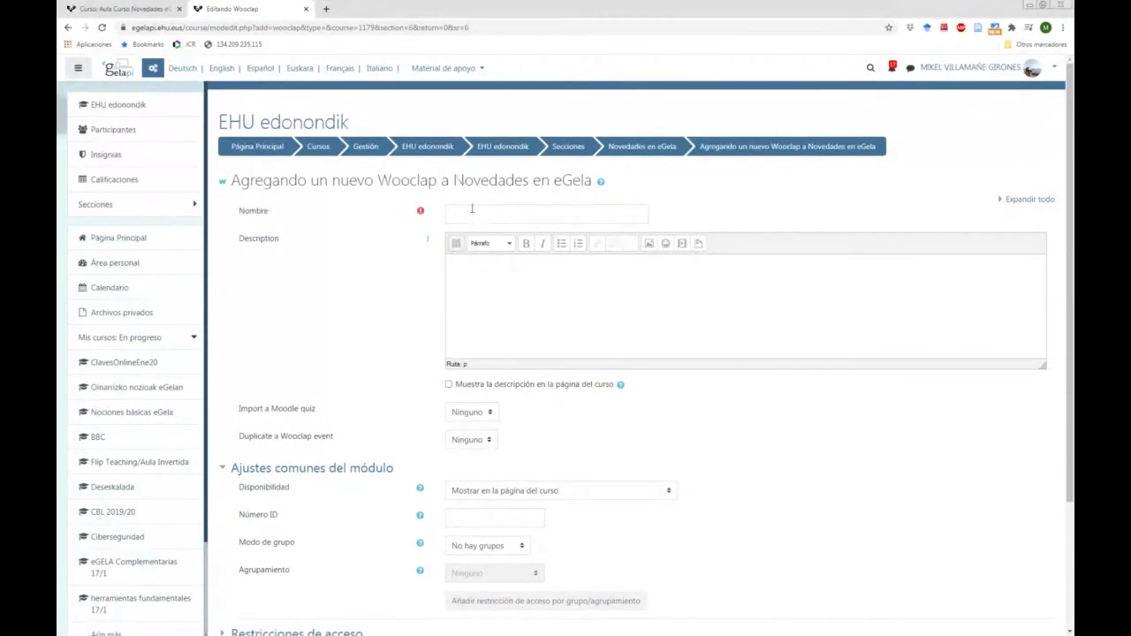
Name the Wooclap activity 'Prueba de Wooclap', leaving both import lists on Ninguno
click(473, 210)
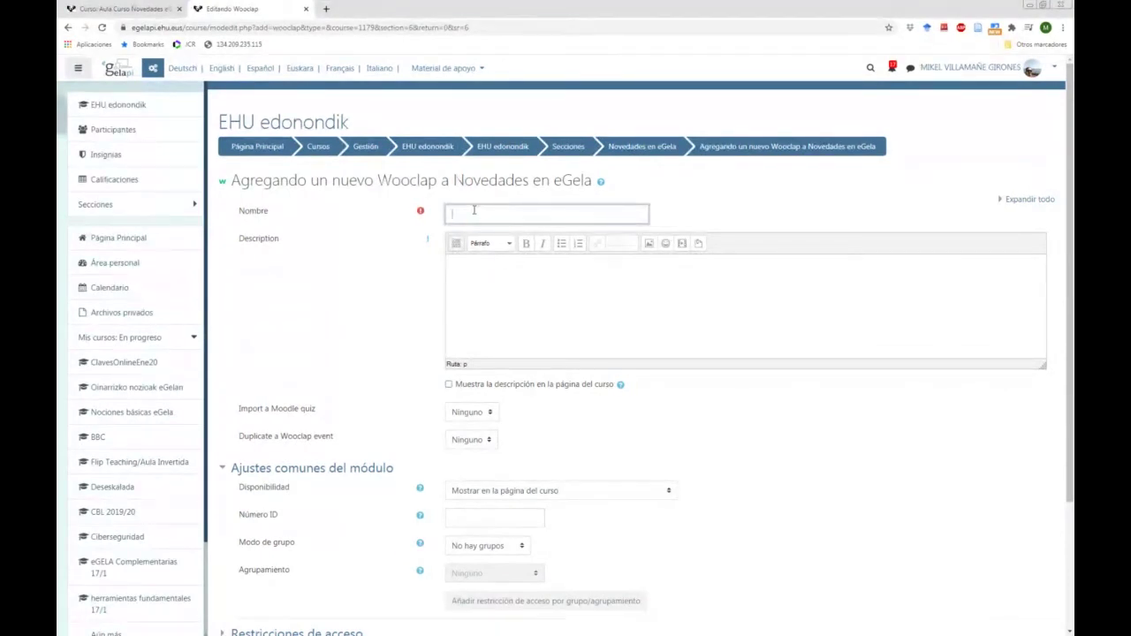
text(Prueba de Wooclap)
click(715, 433)
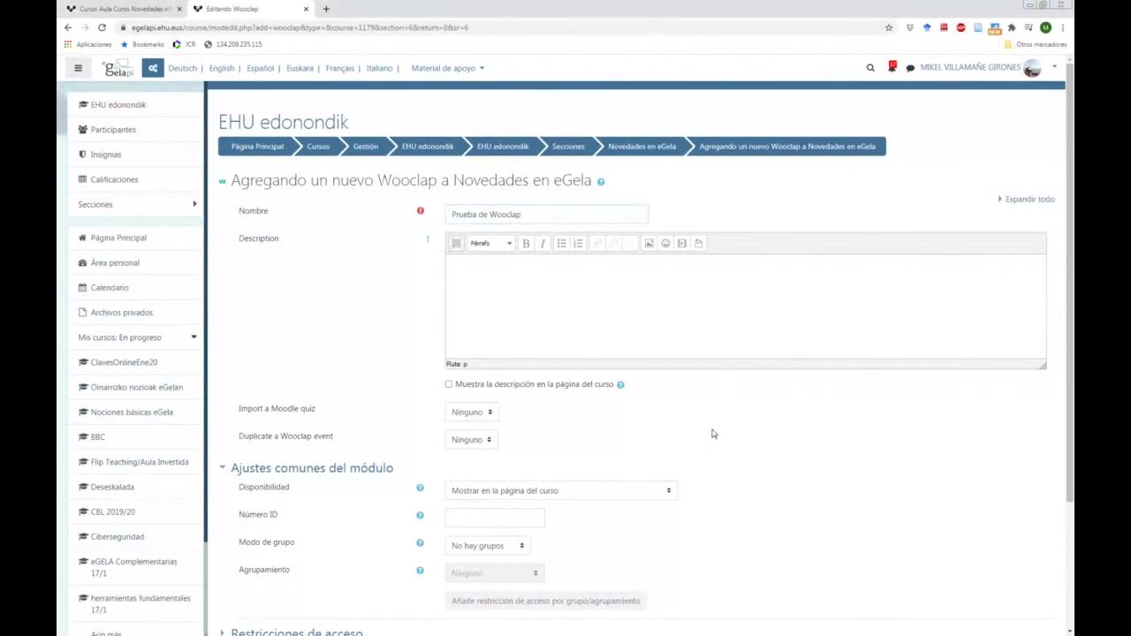
scroll(719, 354, down, 2)
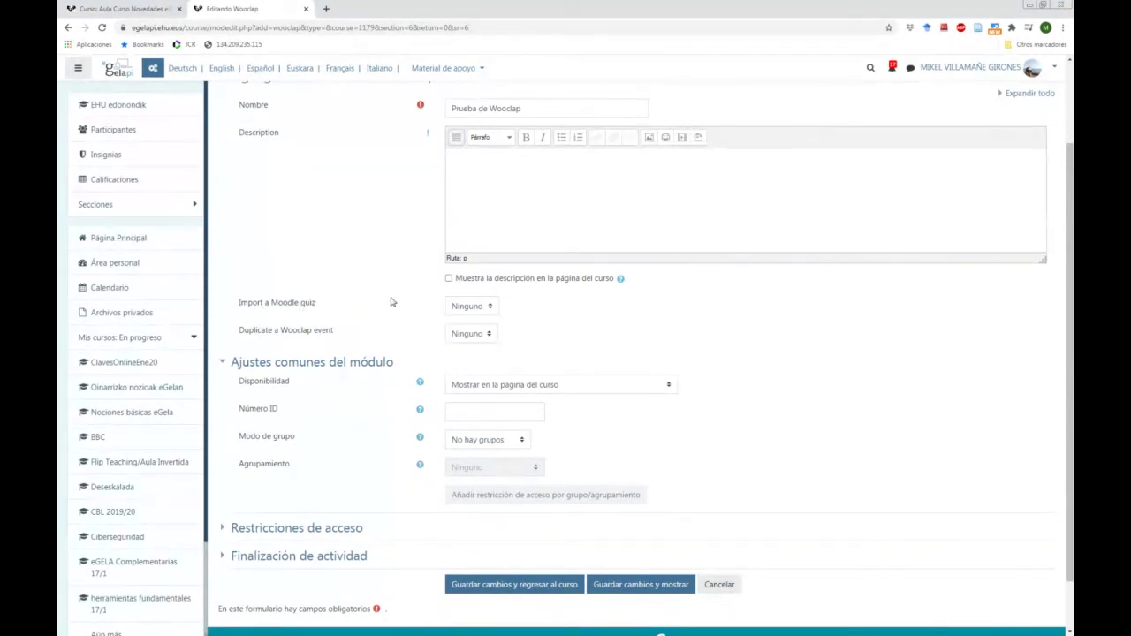
click(467, 307)
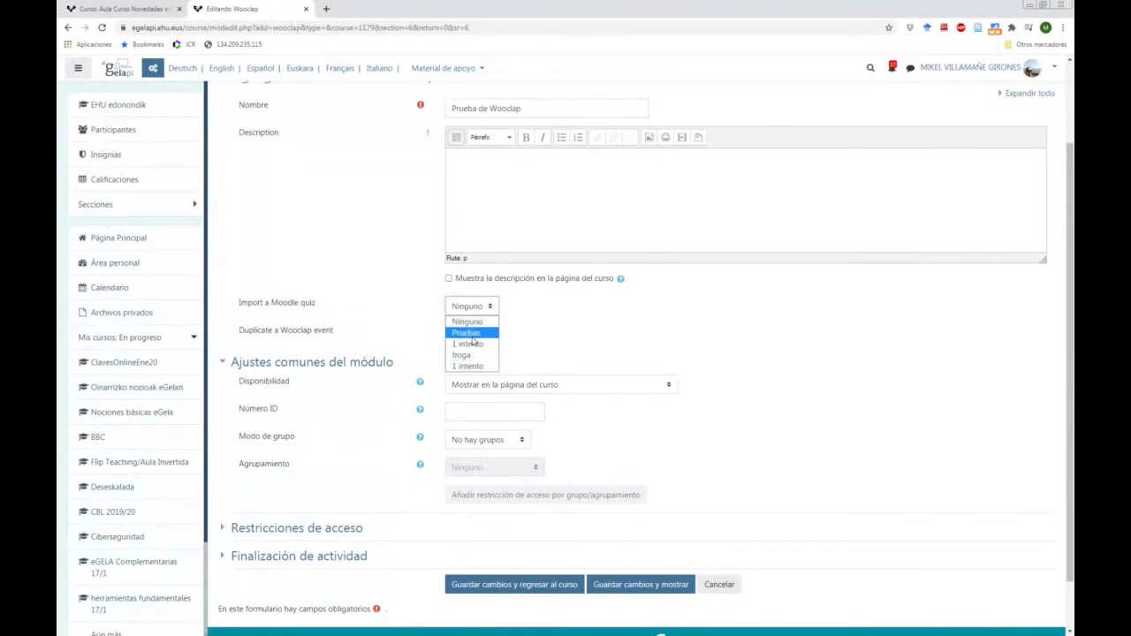
click(520, 340)
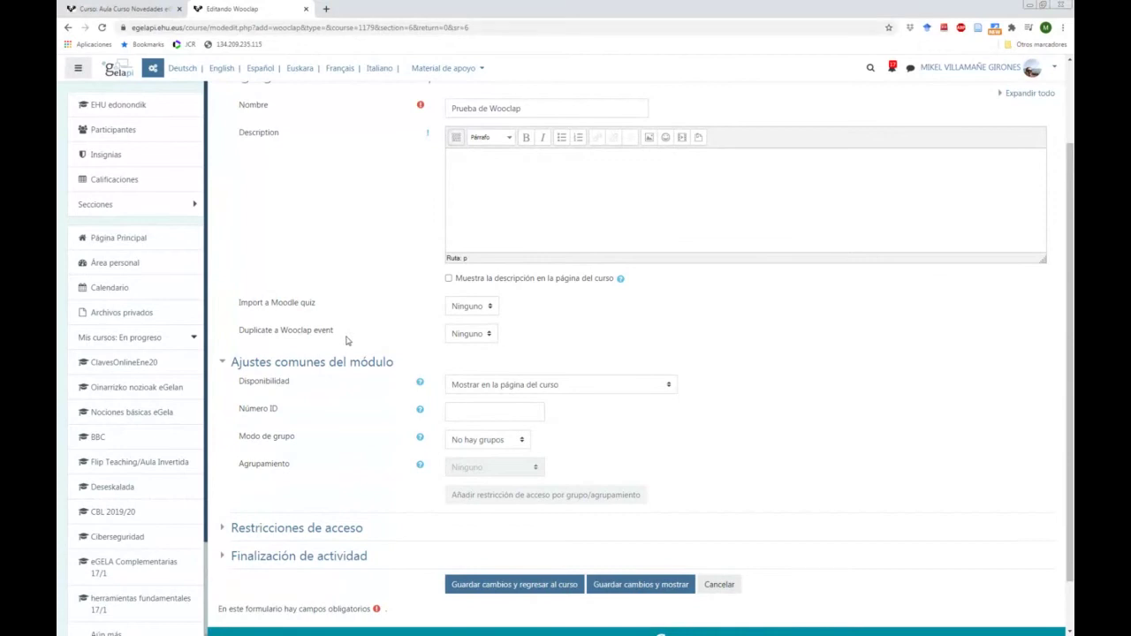
click(487, 336)
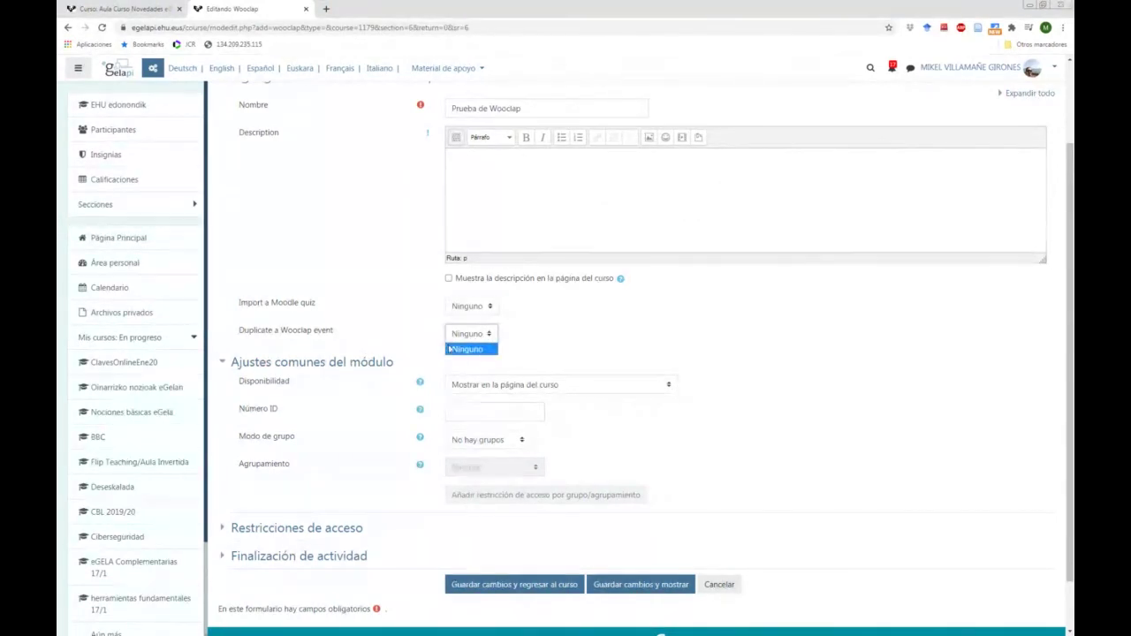
click(520, 339)
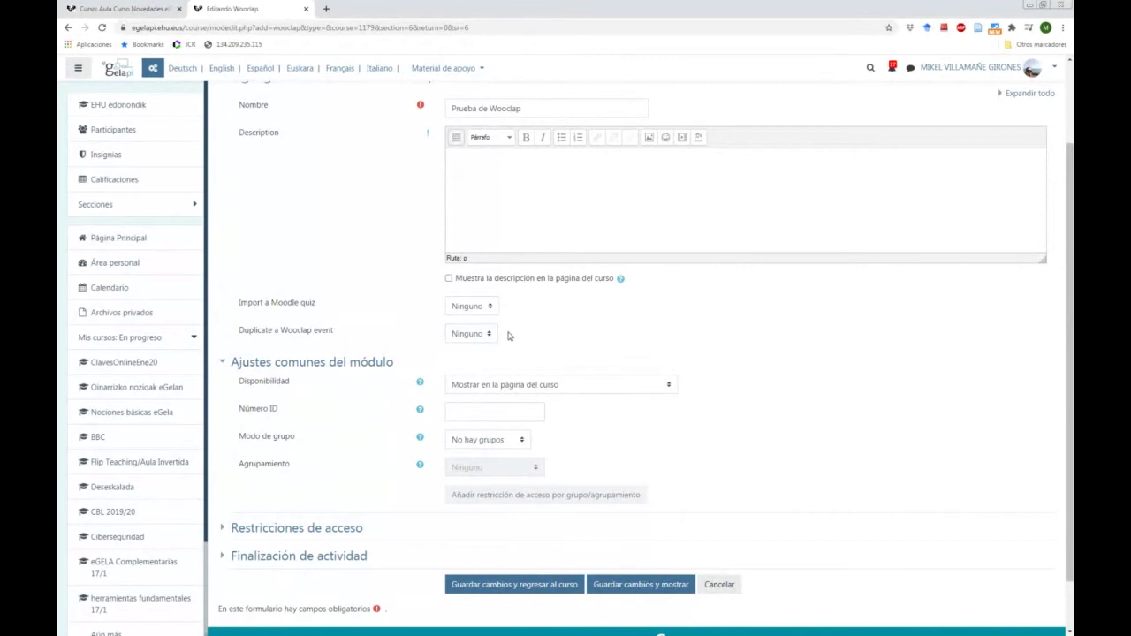
Save the activity, return to the course and open the new Prueba de Wooclap link
scroll(518, 333, down, 2)
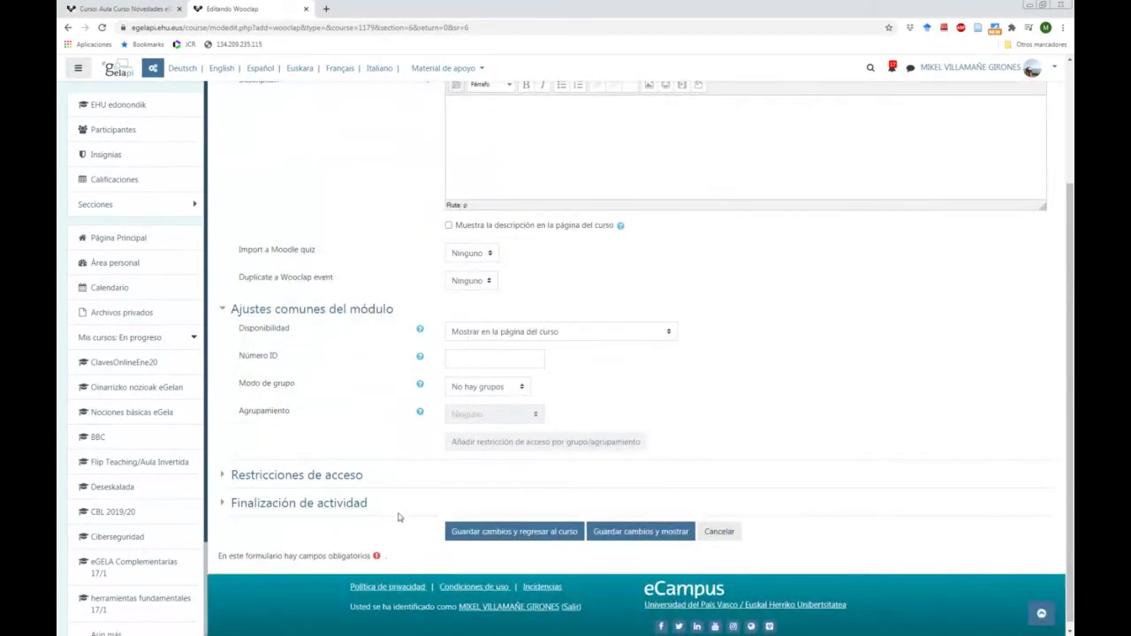
click(548, 535)
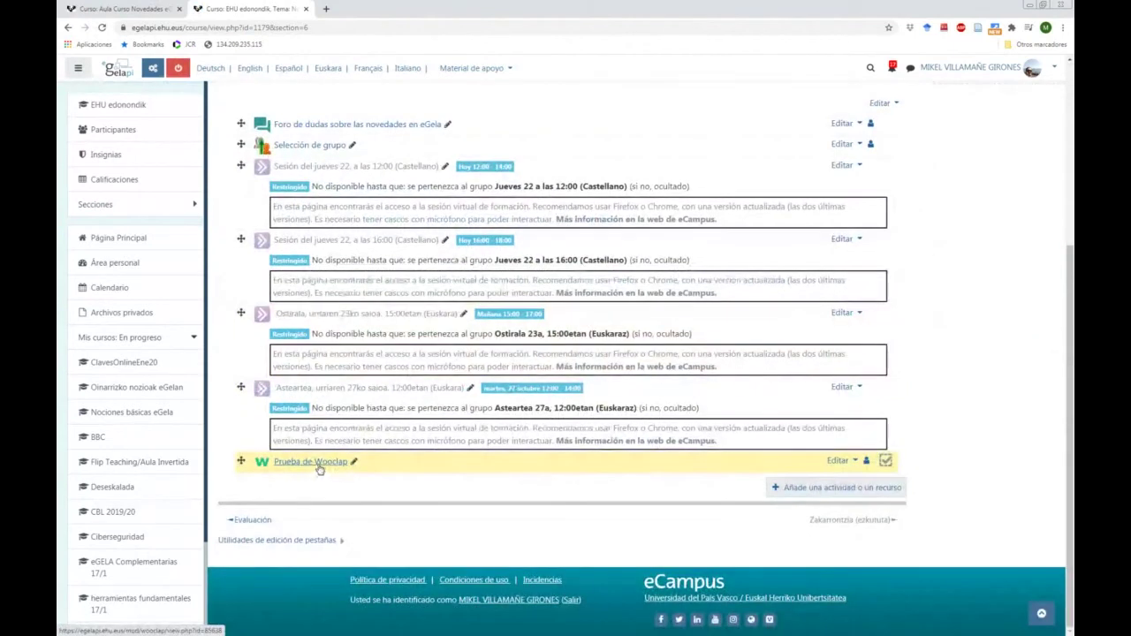
click(316, 463)
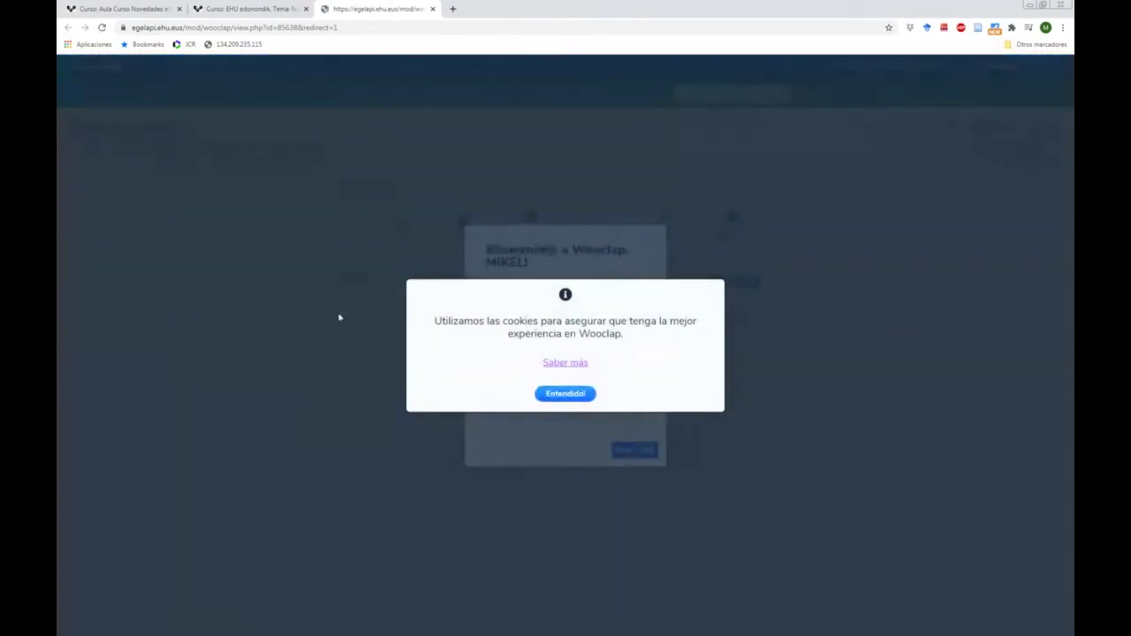
Dismiss the cookie notice and welcome tour, check AL RITMO DE LOS PARTICIPANTES, then return to INTERACCIONES
click(564, 394)
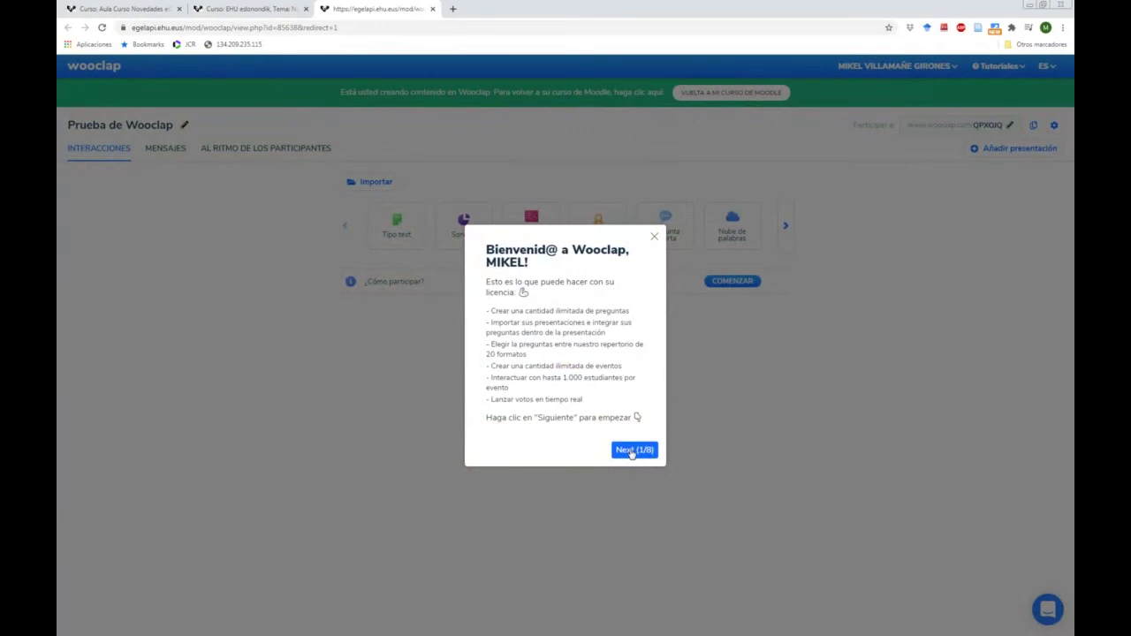
click(631, 451)
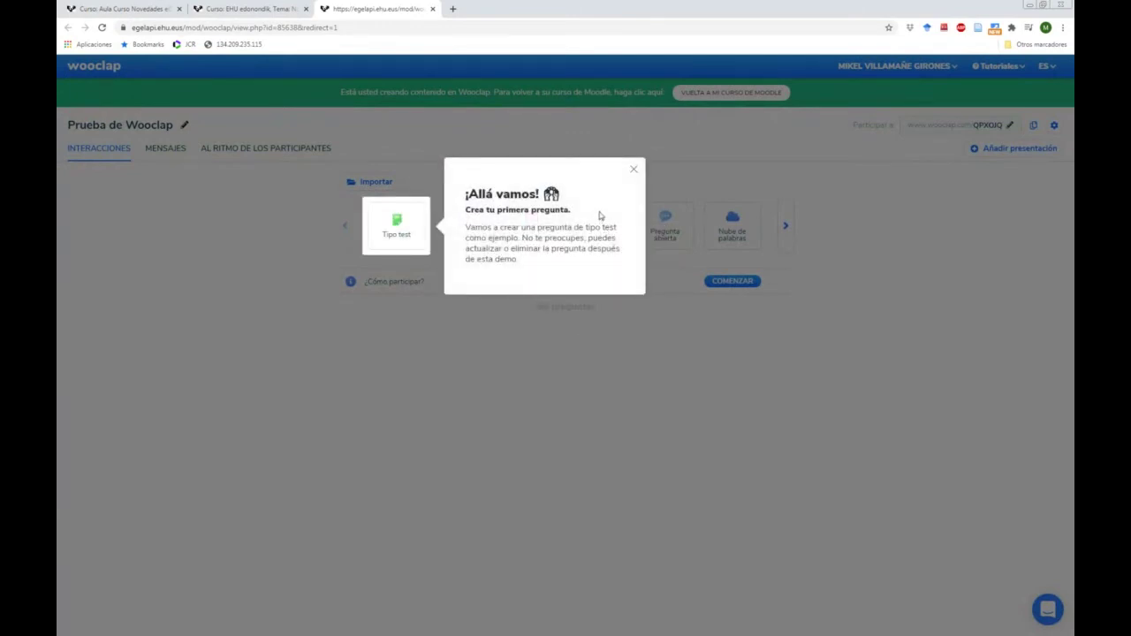
click(634, 170)
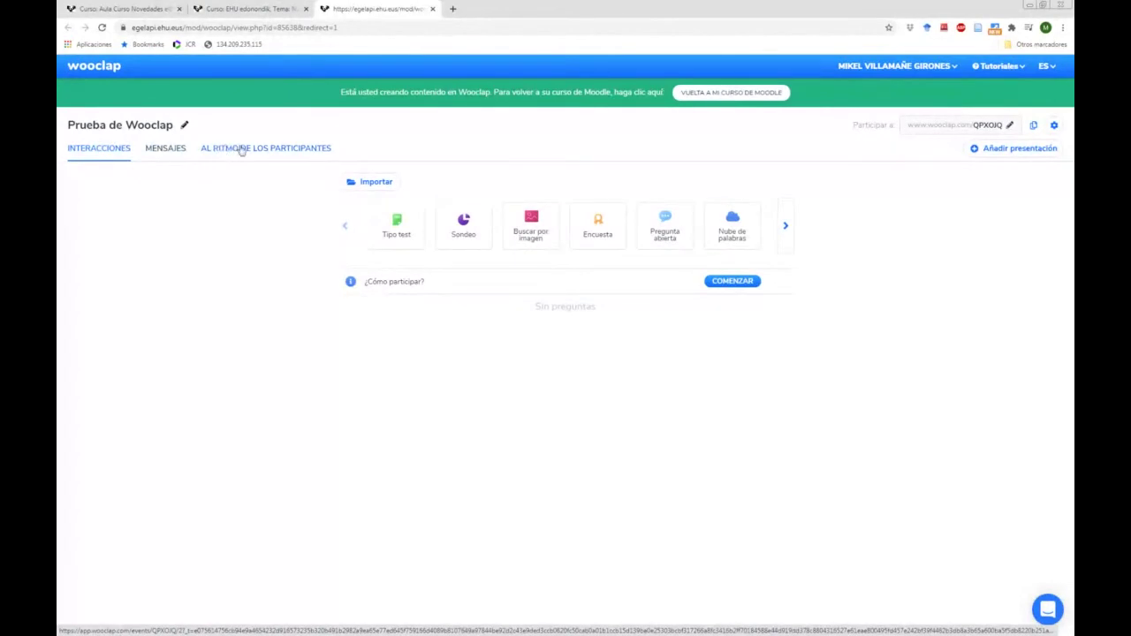
drag(199, 149, 334, 157)
click(311, 172)
click(260, 162)
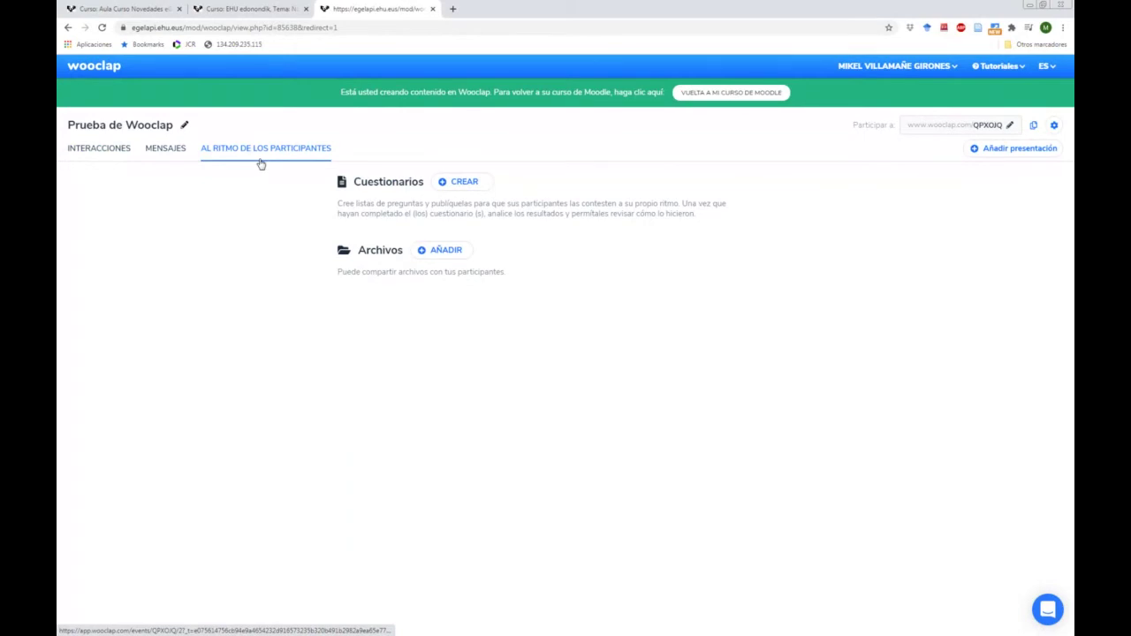
click(106, 154)
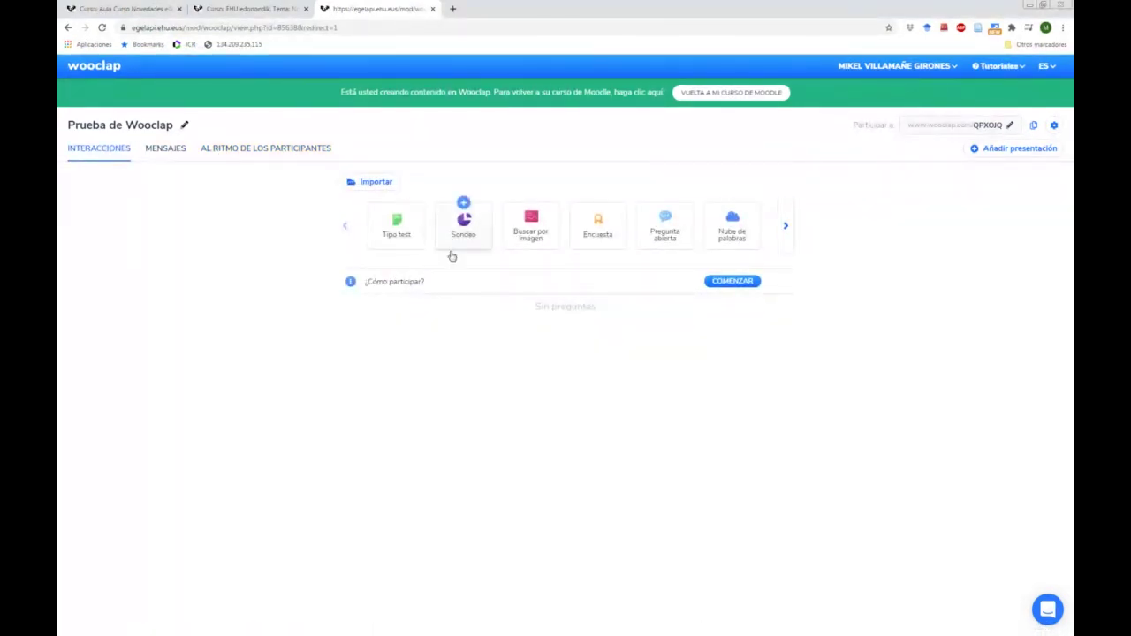
Start a Tipo test question 'Cuál es la capital de España' with answers Bilbao and Donostia
click(398, 237)
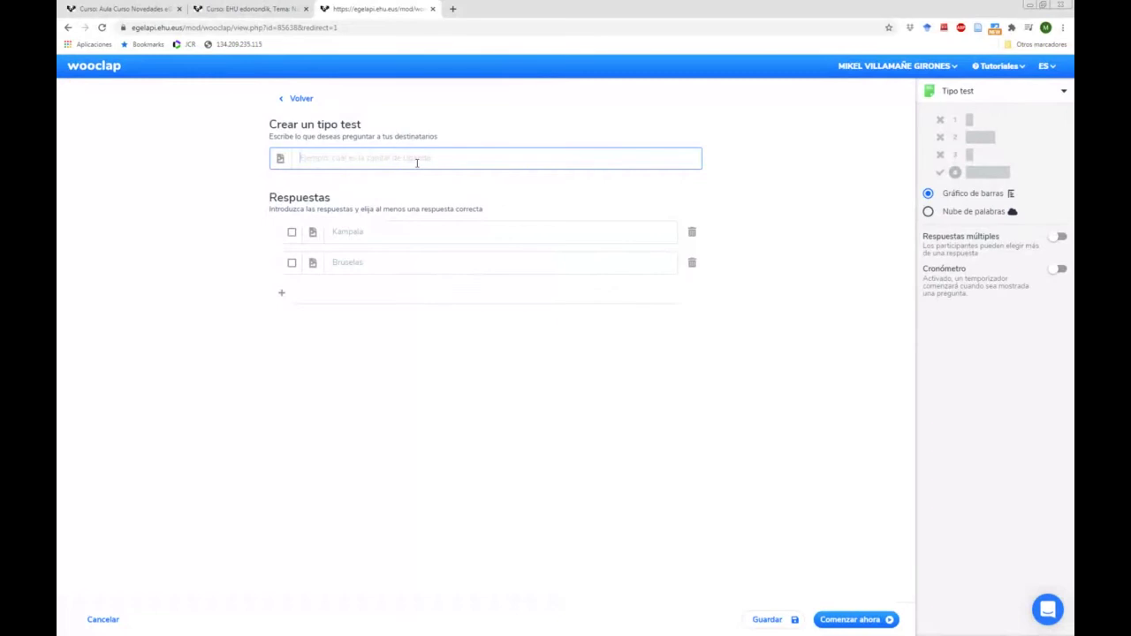
text(¿)
key(BackSpace)
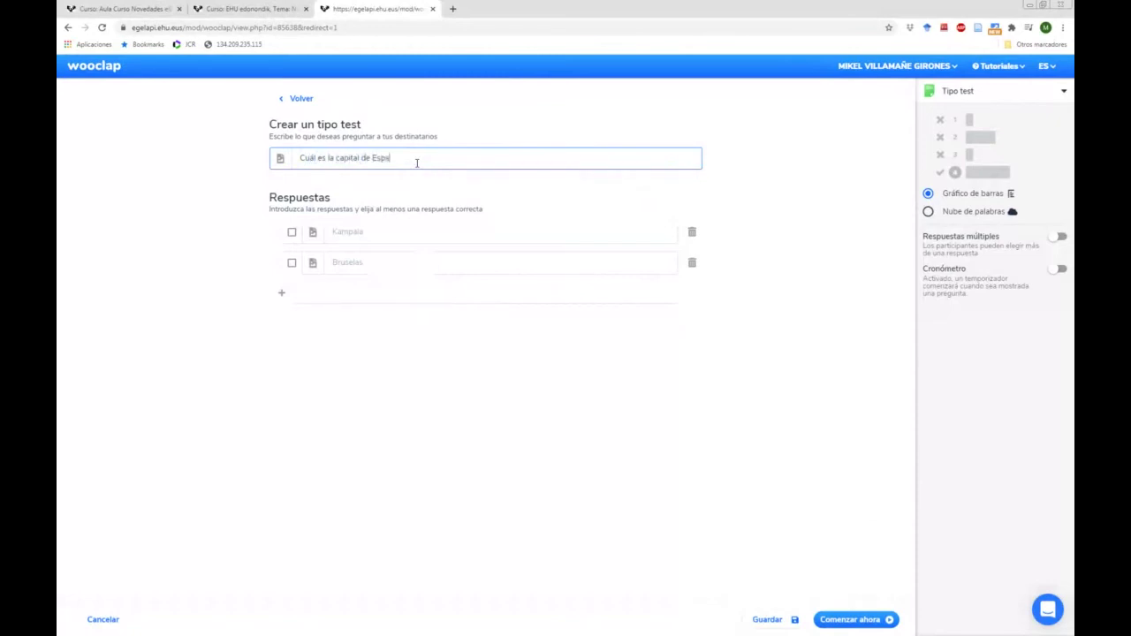
click(374, 226)
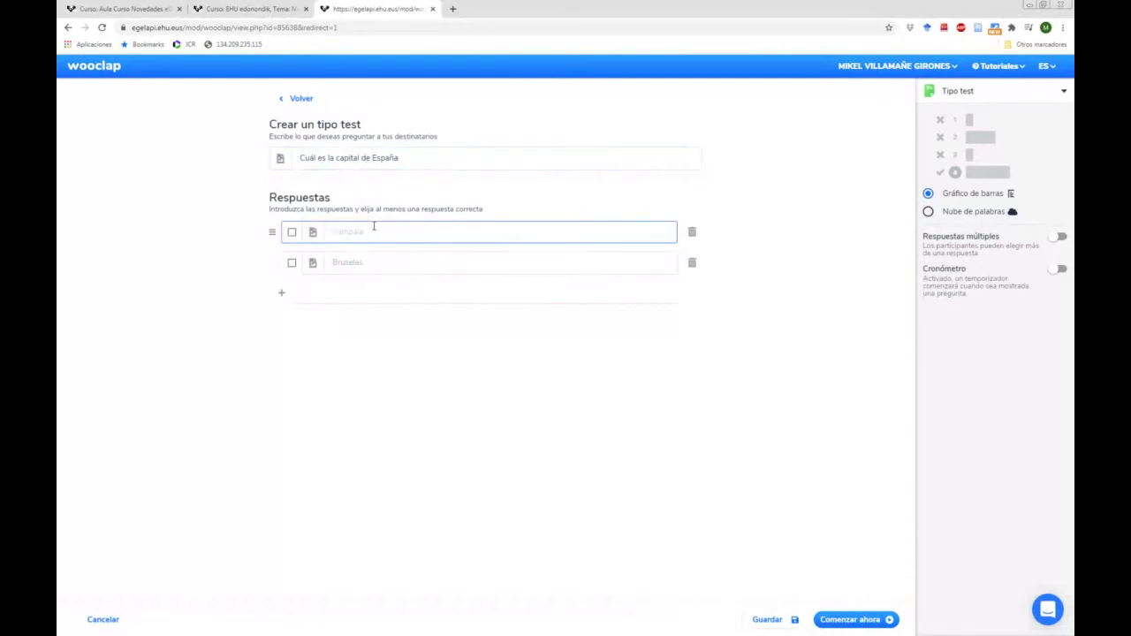
text(Bilbao)
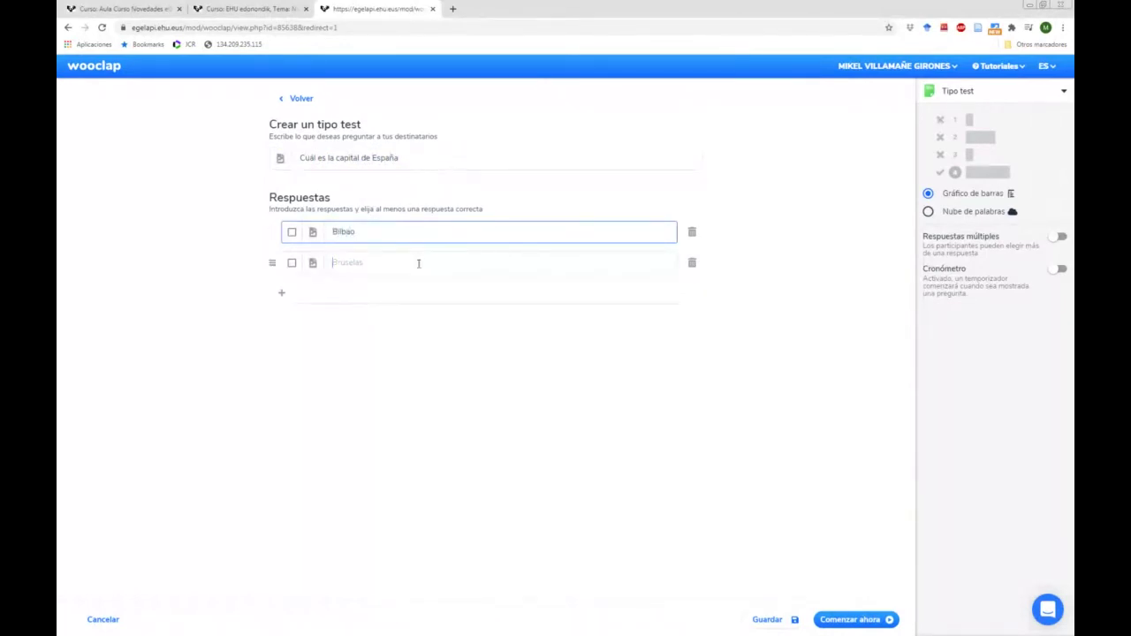
click(419, 263)
text(Donostia)
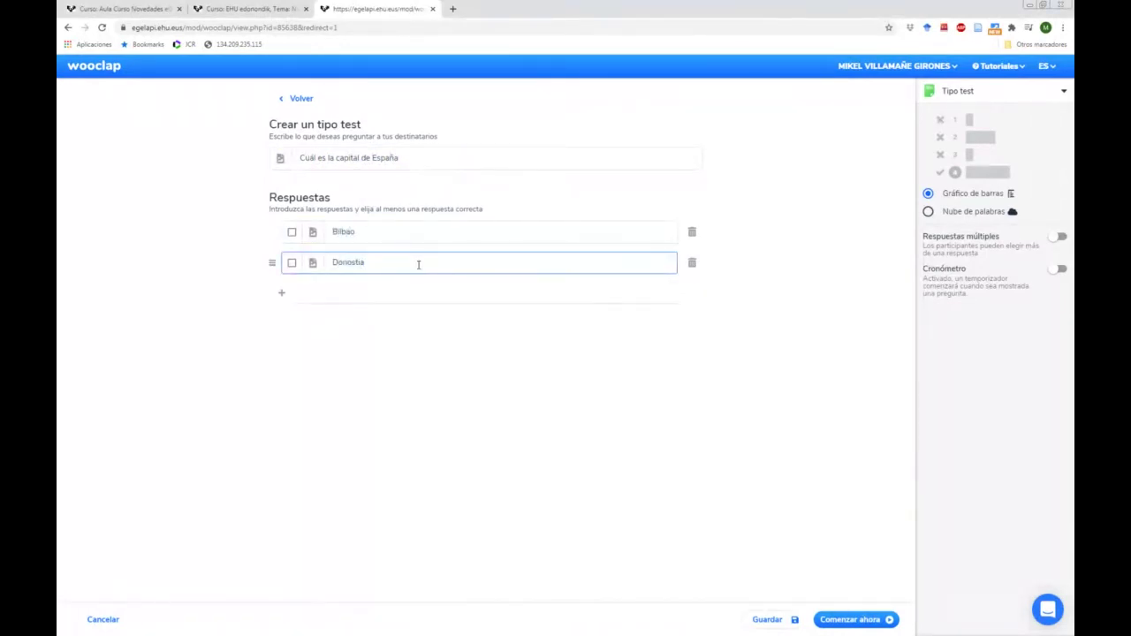
Add Madrid as a third answer, mark it correct, and save the question
click(282, 293)
click(351, 296)
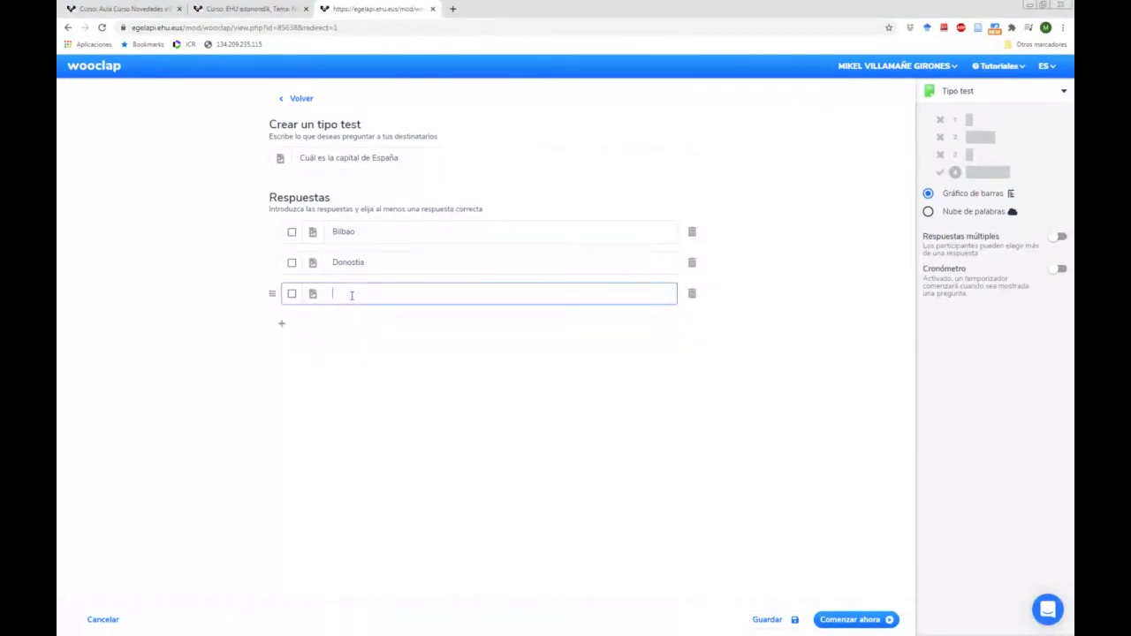
text(Madrid)
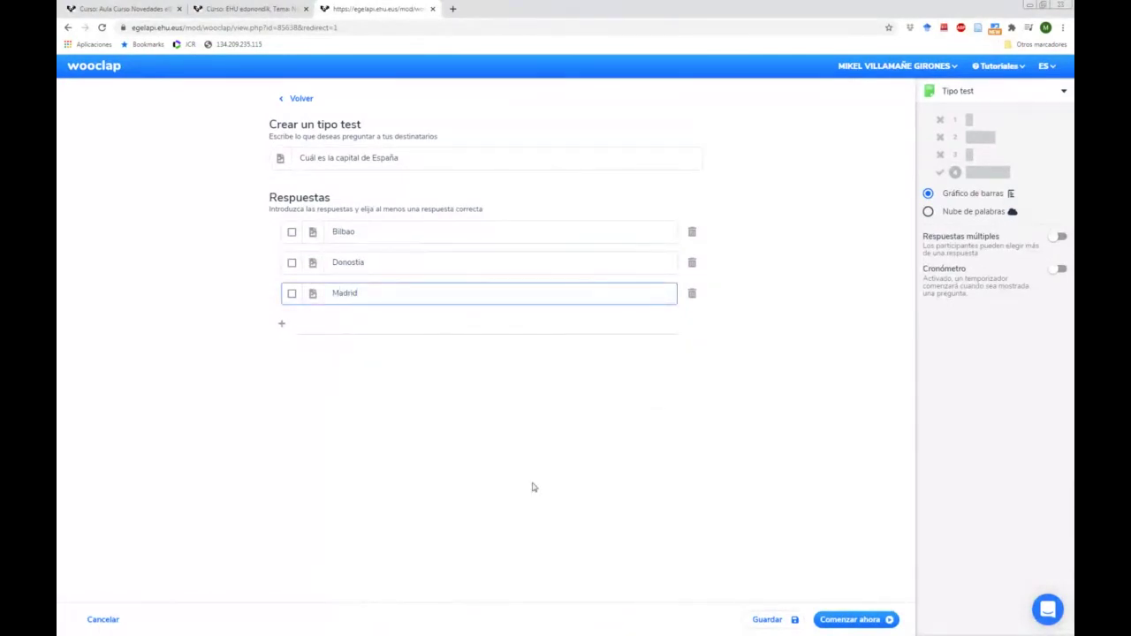
click(437, 422)
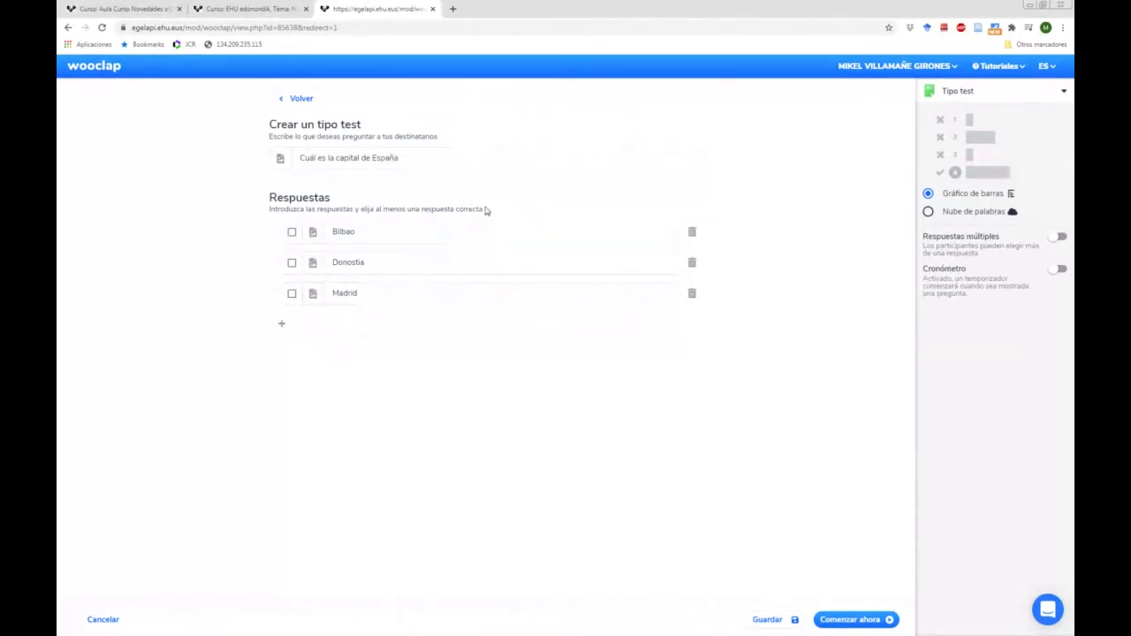
click(291, 293)
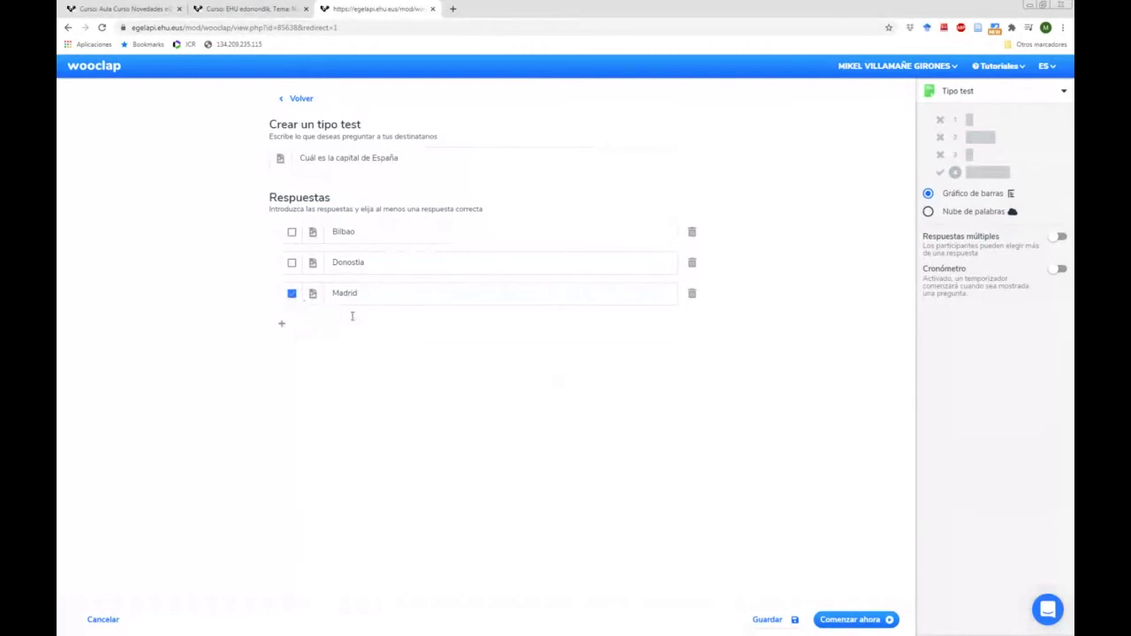
click(769, 619)
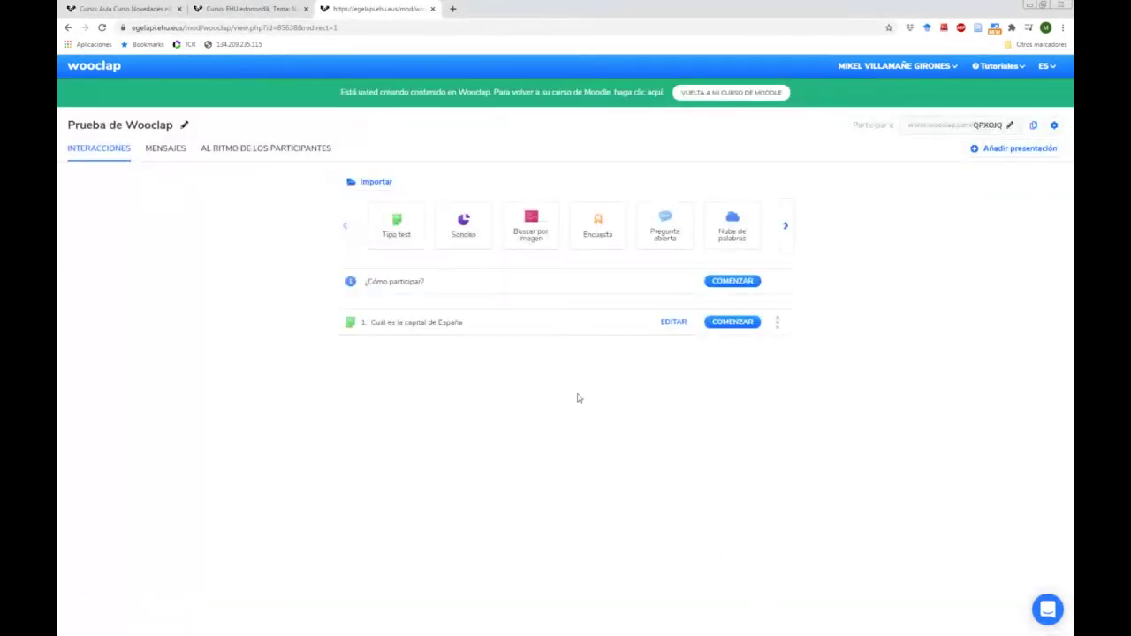
Start a Buscar por imagen question using the world map image, prompting '¿Dónde está Bilbao?'
click(532, 232)
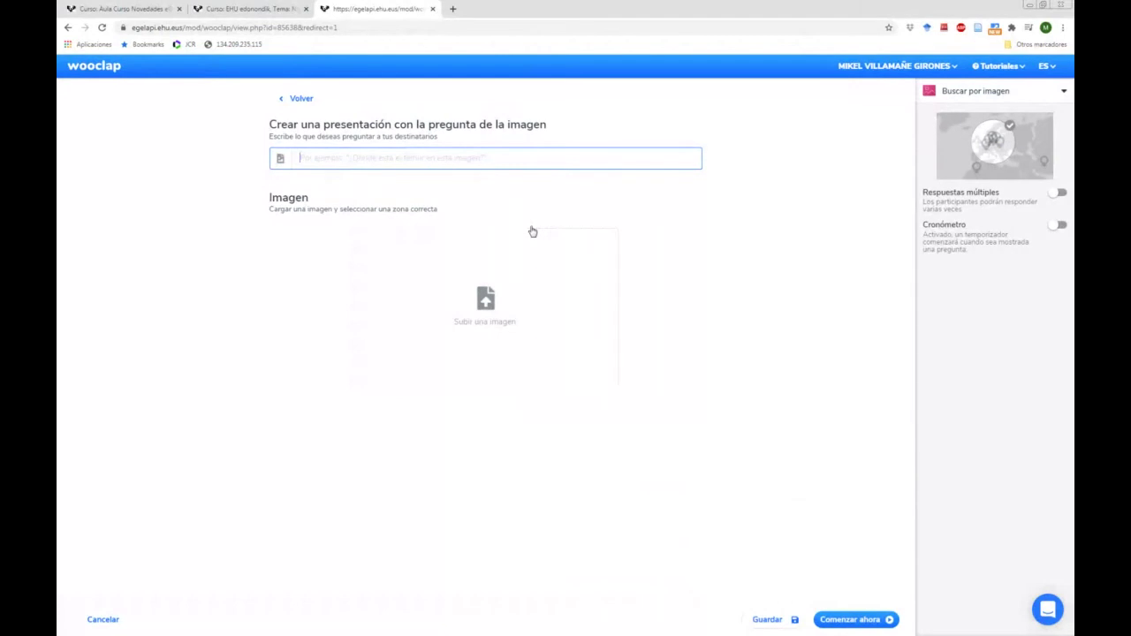
click(524, 295)
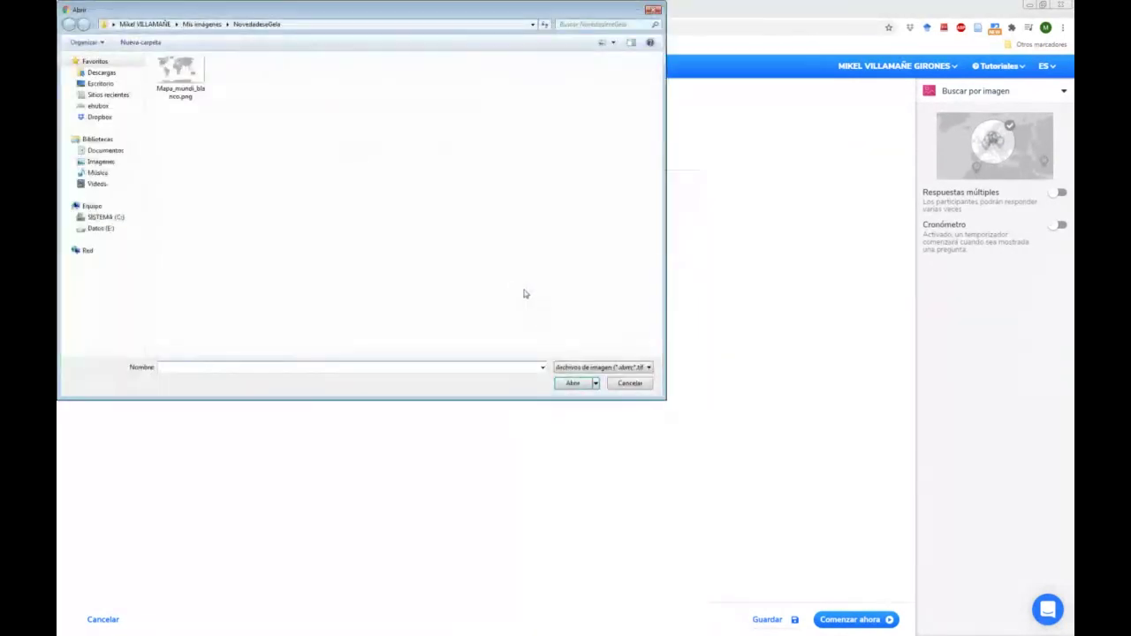
double_click(190, 84)
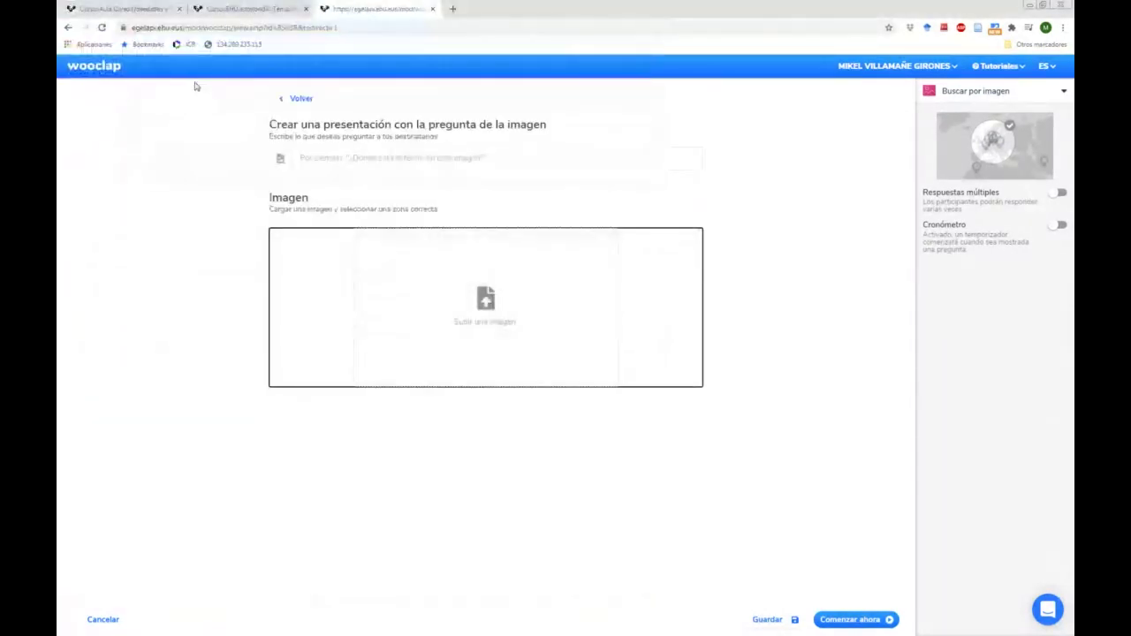
click(442, 158)
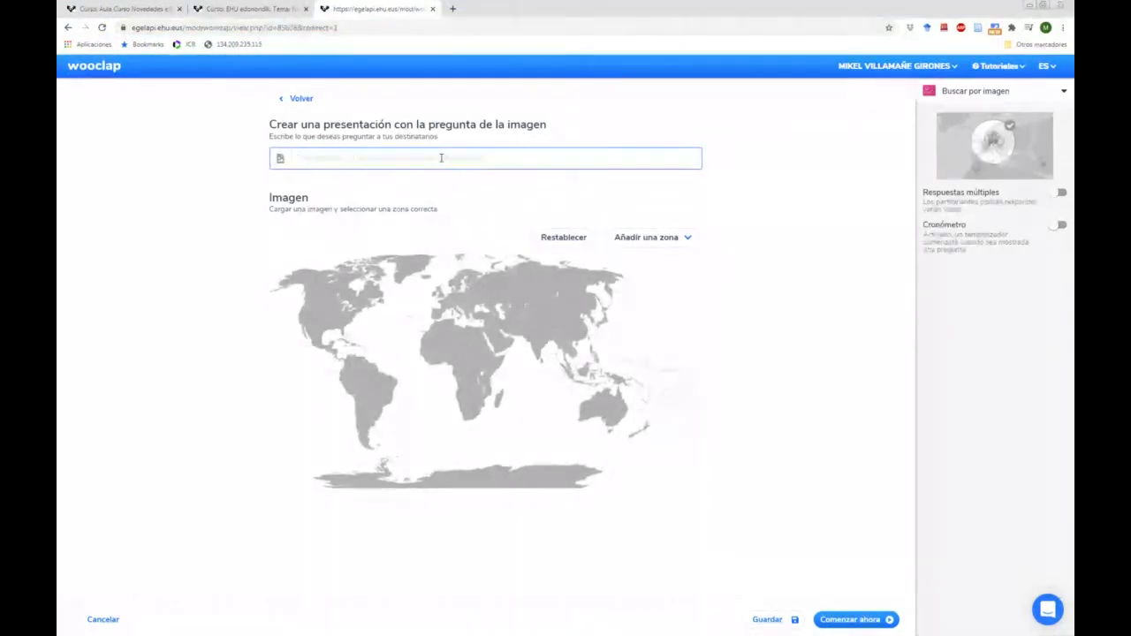
text(¿Donde está Bilbao?)
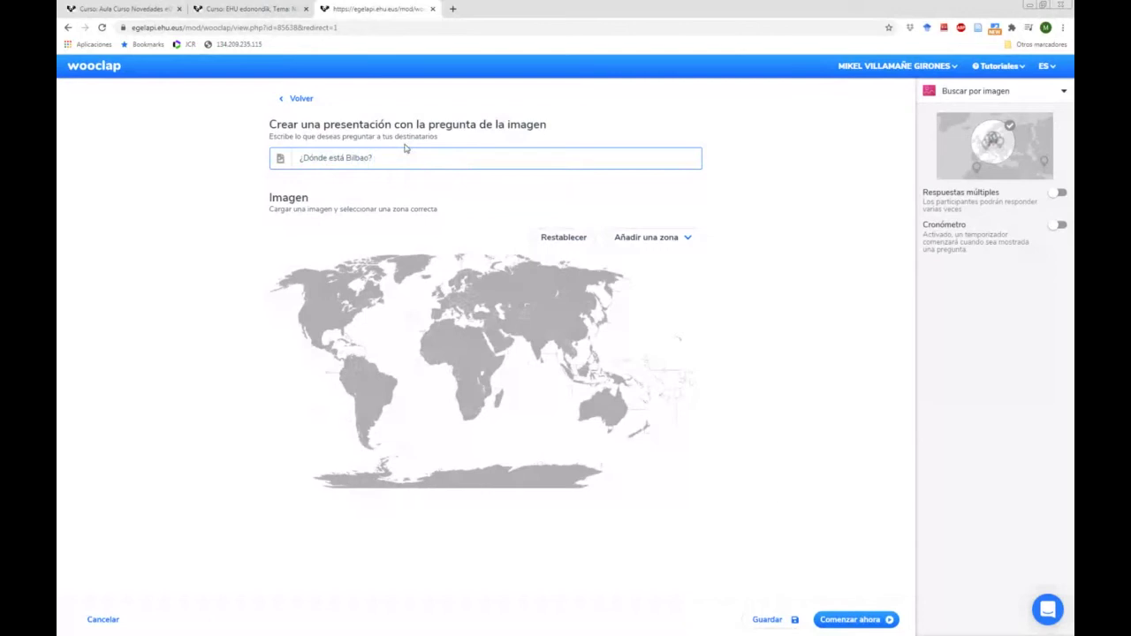
Place a circle zone over Spain as the correct area and save the question
click(676, 243)
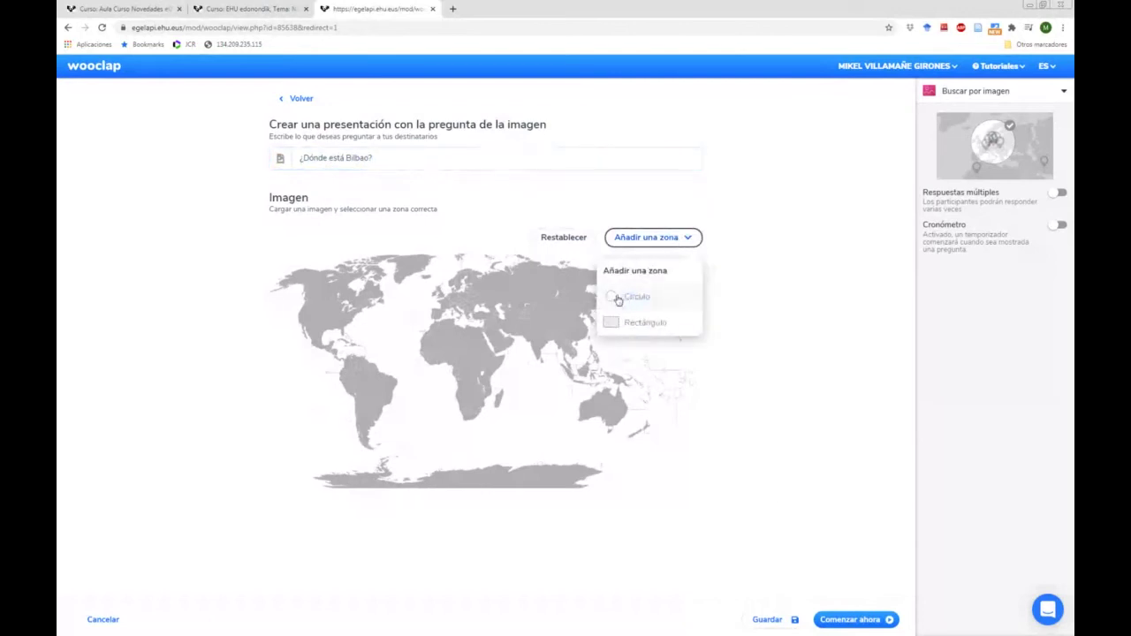
click(618, 300)
drag(300, 281, 436, 324)
click(616, 344)
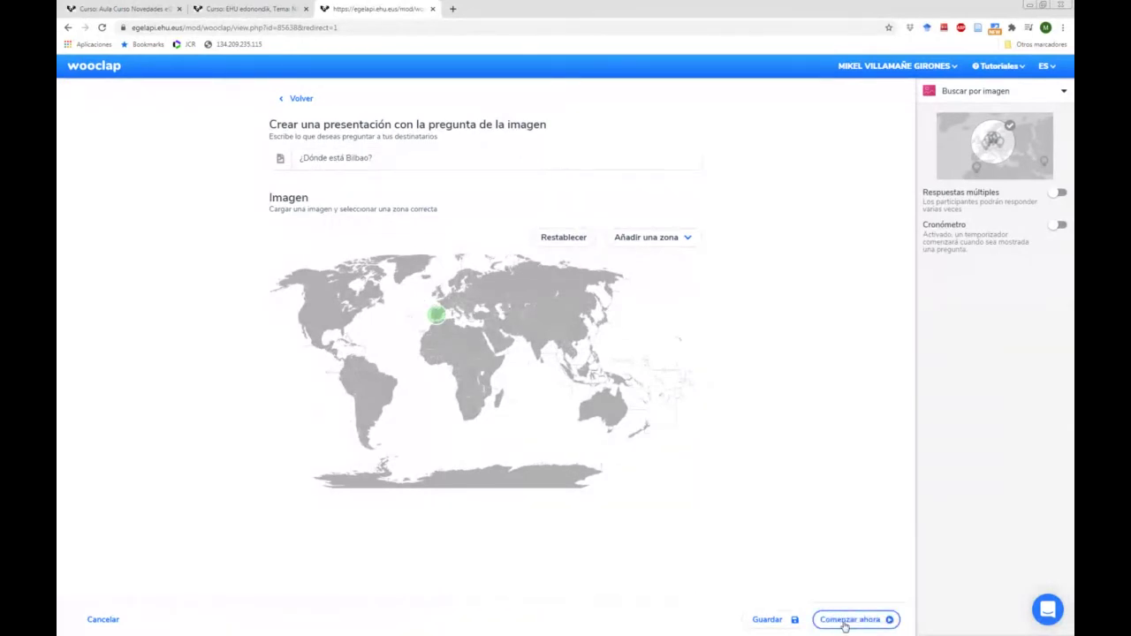
click(783, 616)
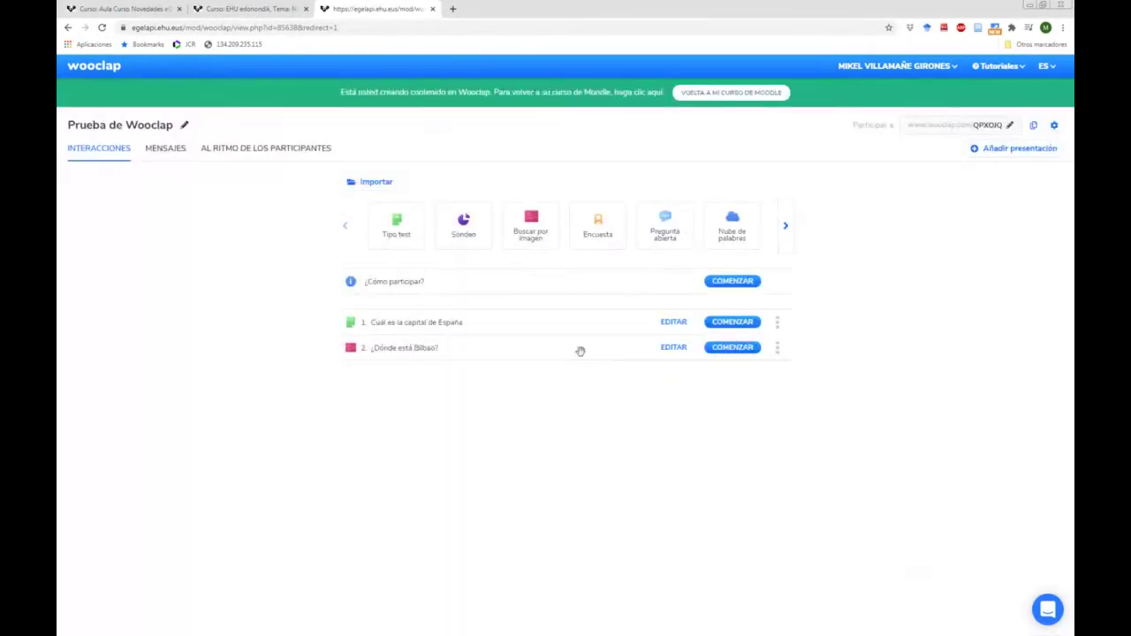
Add a Nube de palabras question '¿Qué os parece el curso?', toggling Lista then back to Nube de palabras
click(735, 226)
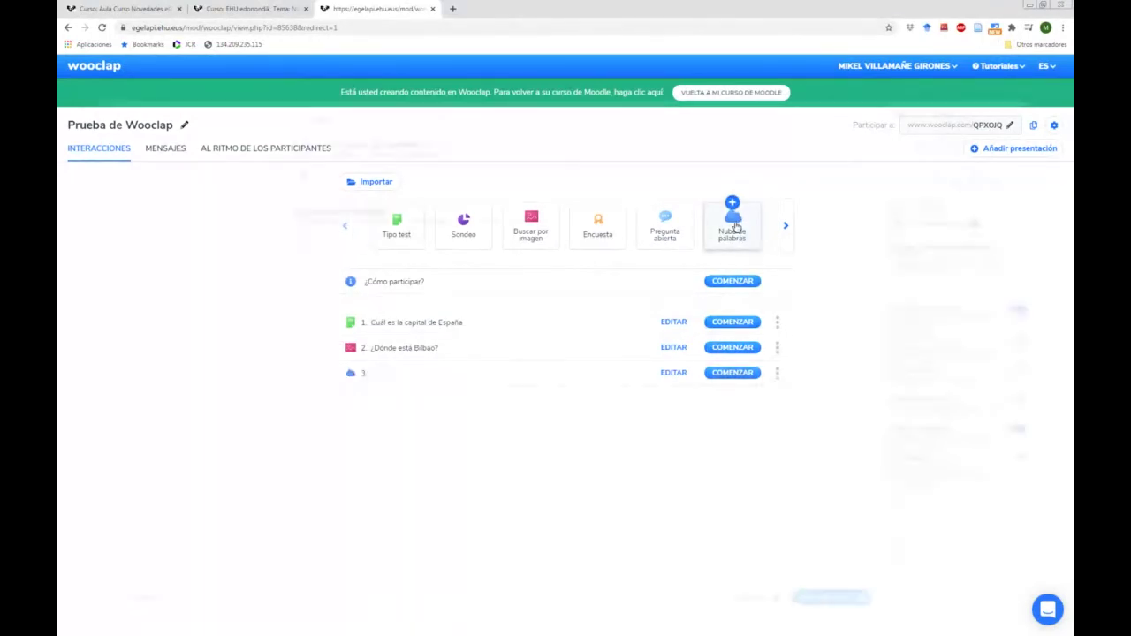
text(¿)
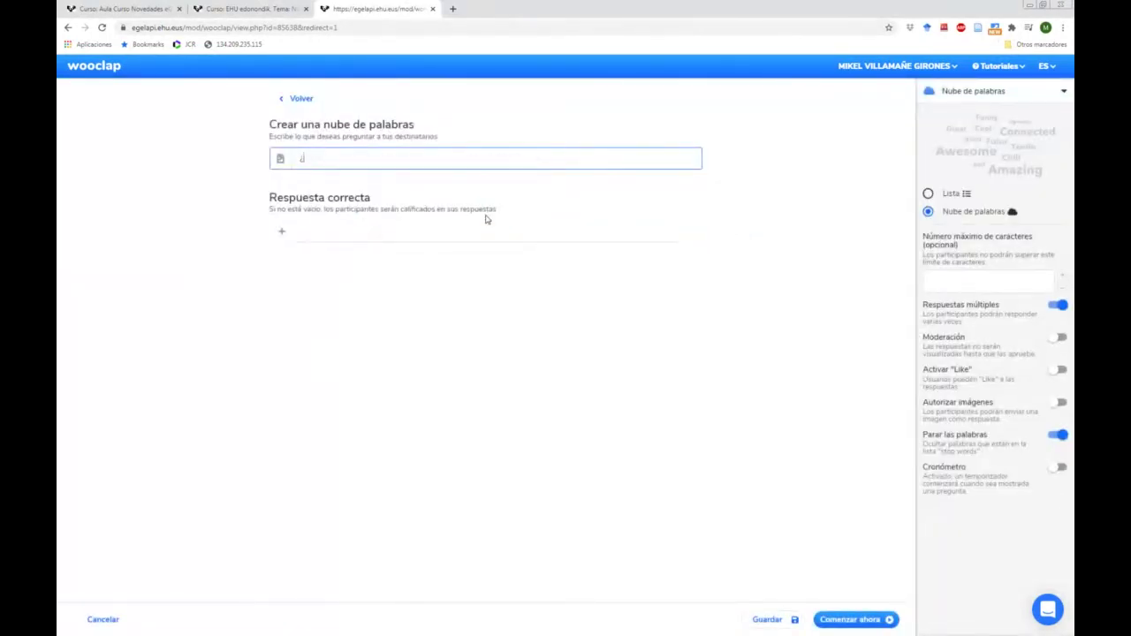
text(Qué os parece el curso?)
click(397, 274)
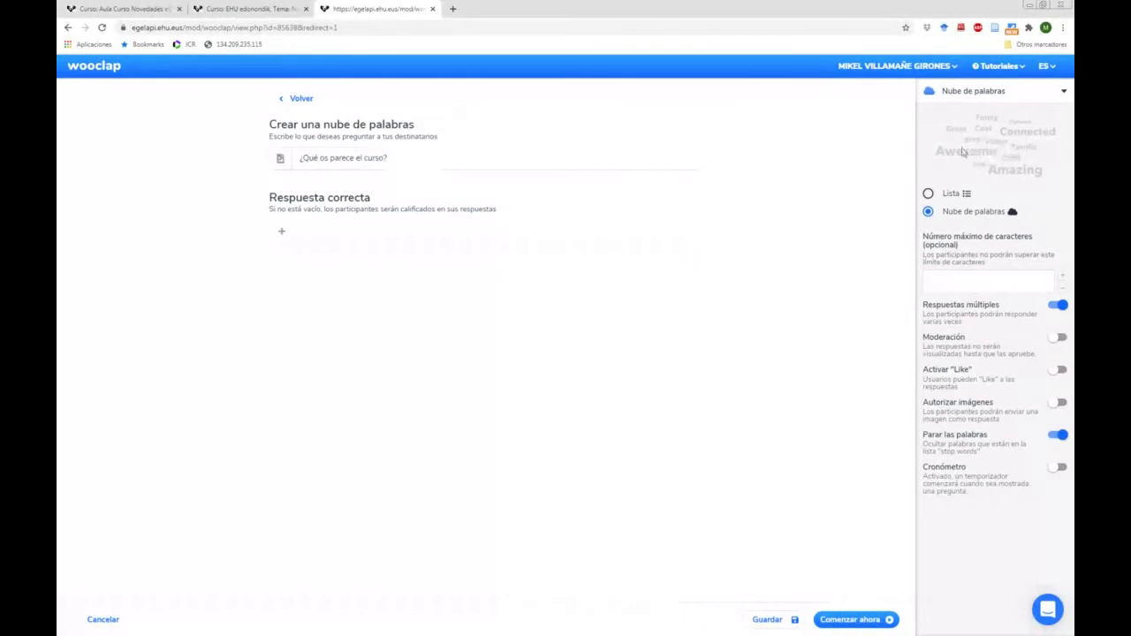
click(930, 196)
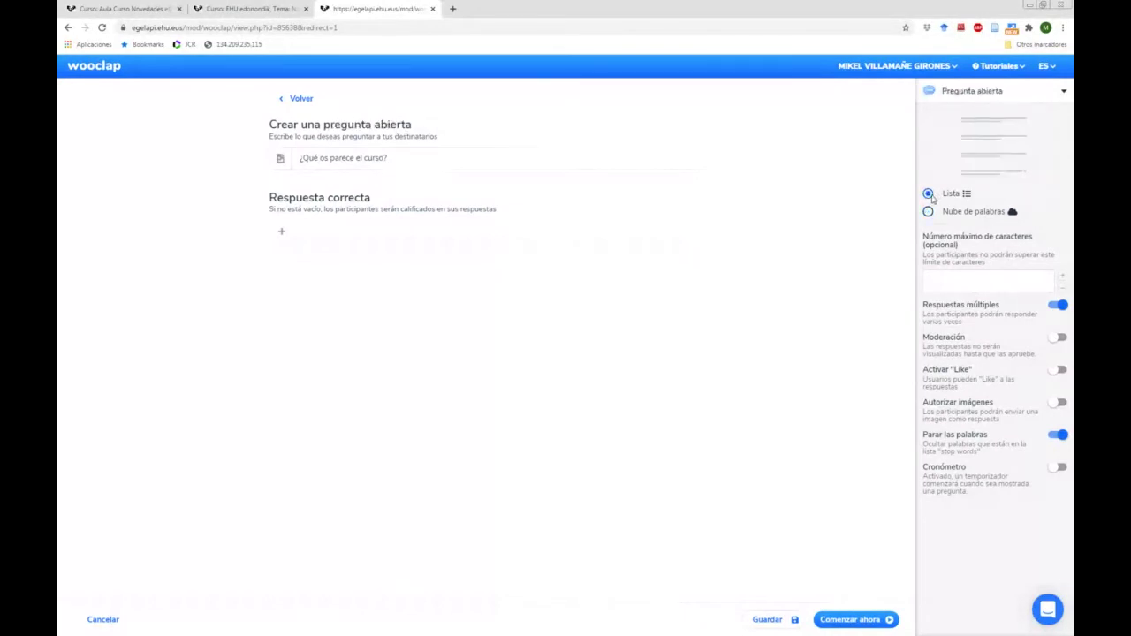
click(952, 215)
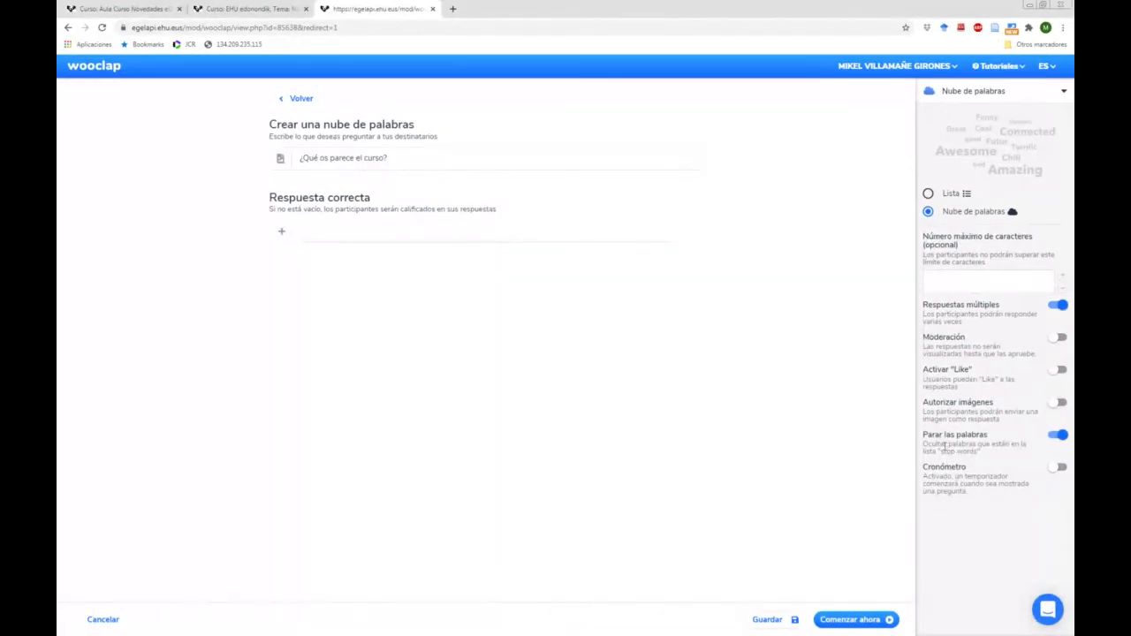
triple_click(946, 446)
click(984, 457)
Save question 3, review the Configuraciones sign-in options, and switch on 'El botón Estoy perdido'
click(783, 620)
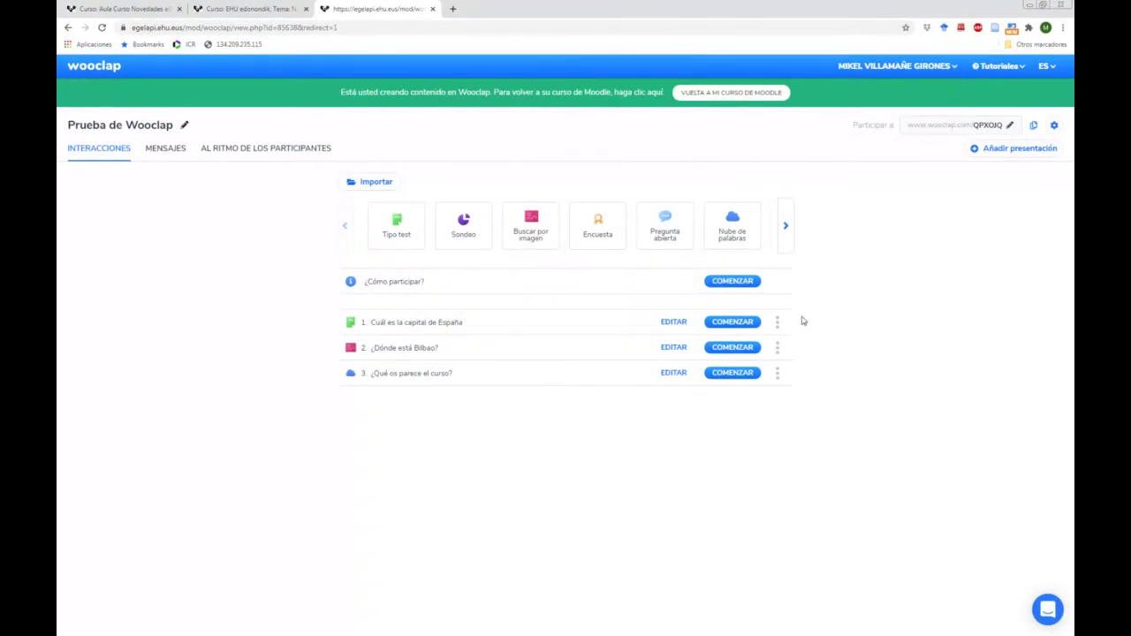
click(1055, 126)
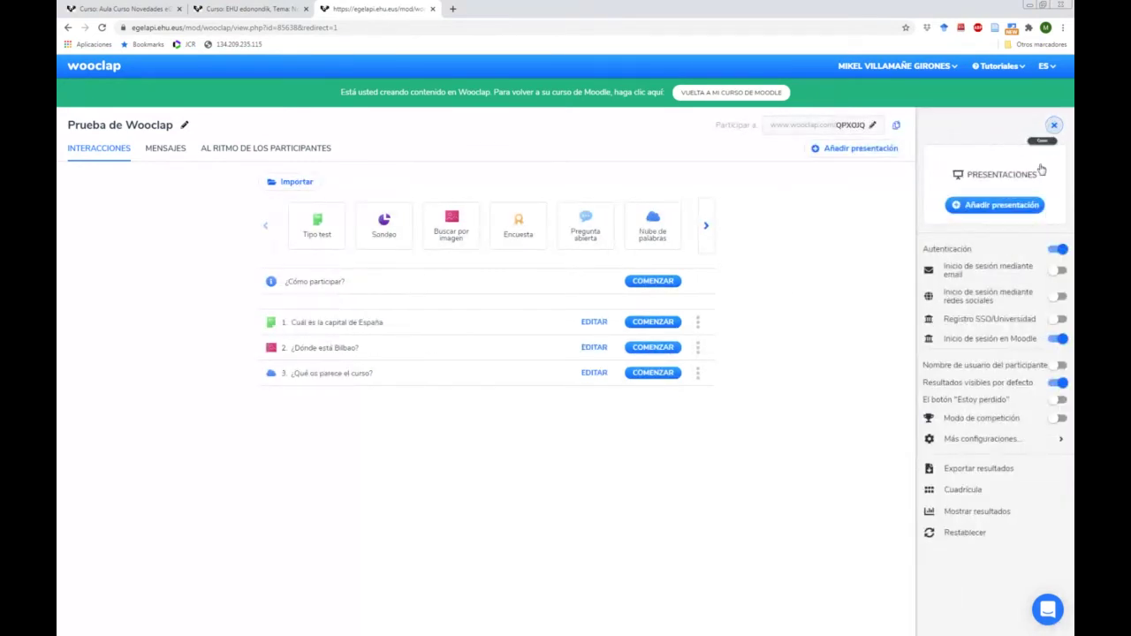
drag(946, 265, 1006, 314)
click(981, 292)
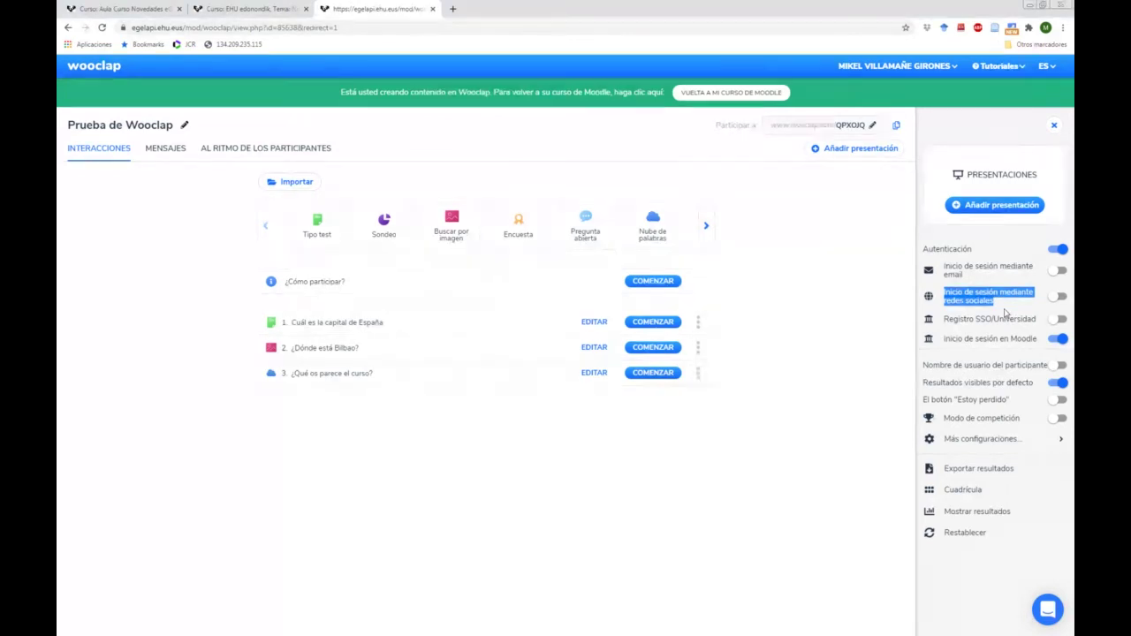
click(995, 315)
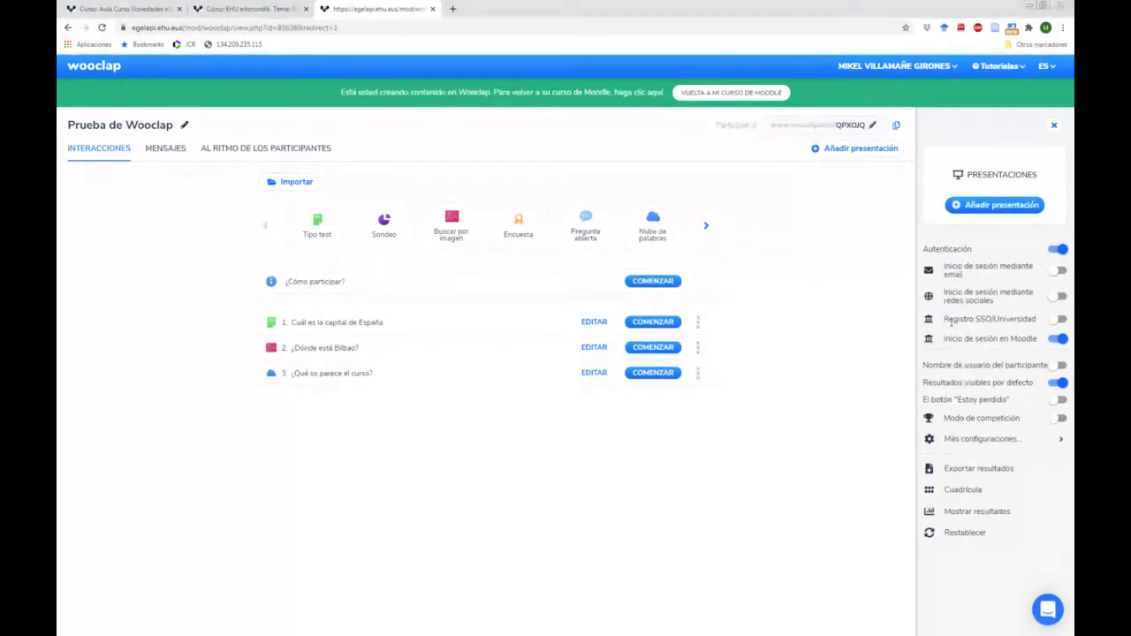
drag(945, 320, 1007, 323)
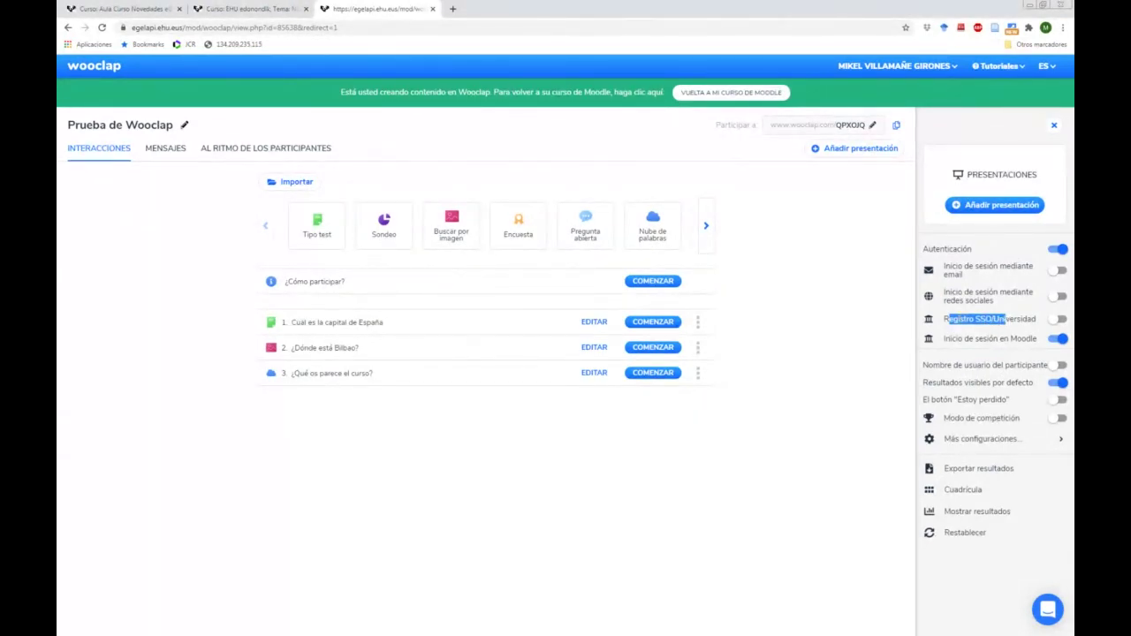
click(1007, 322)
drag(945, 319, 1034, 321)
click(998, 322)
drag(945, 339, 1034, 338)
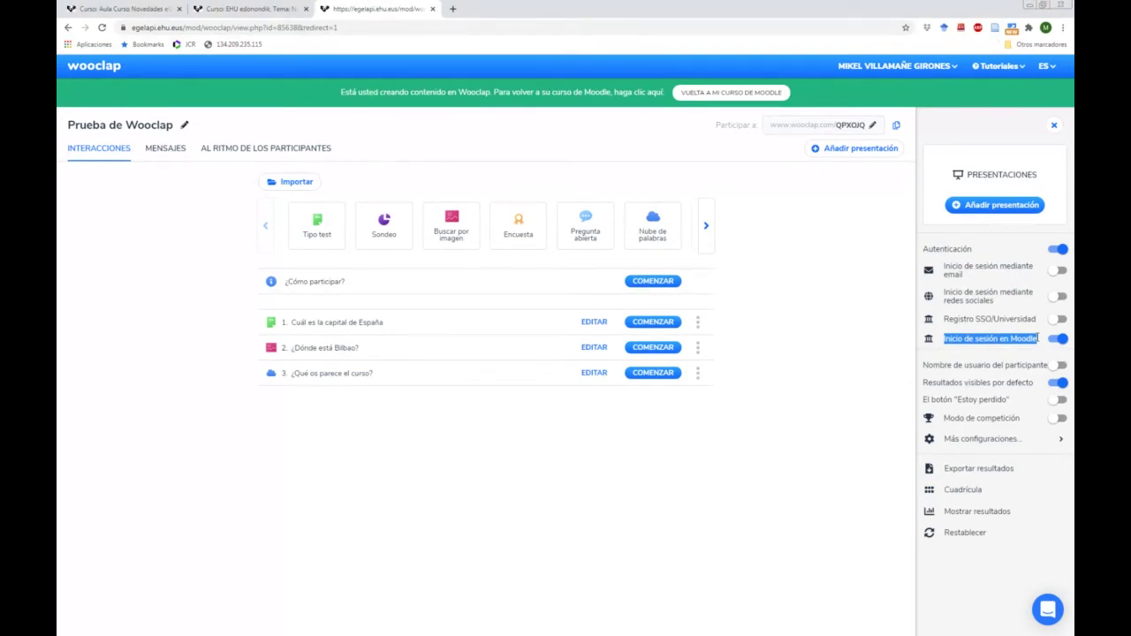
click(1032, 341)
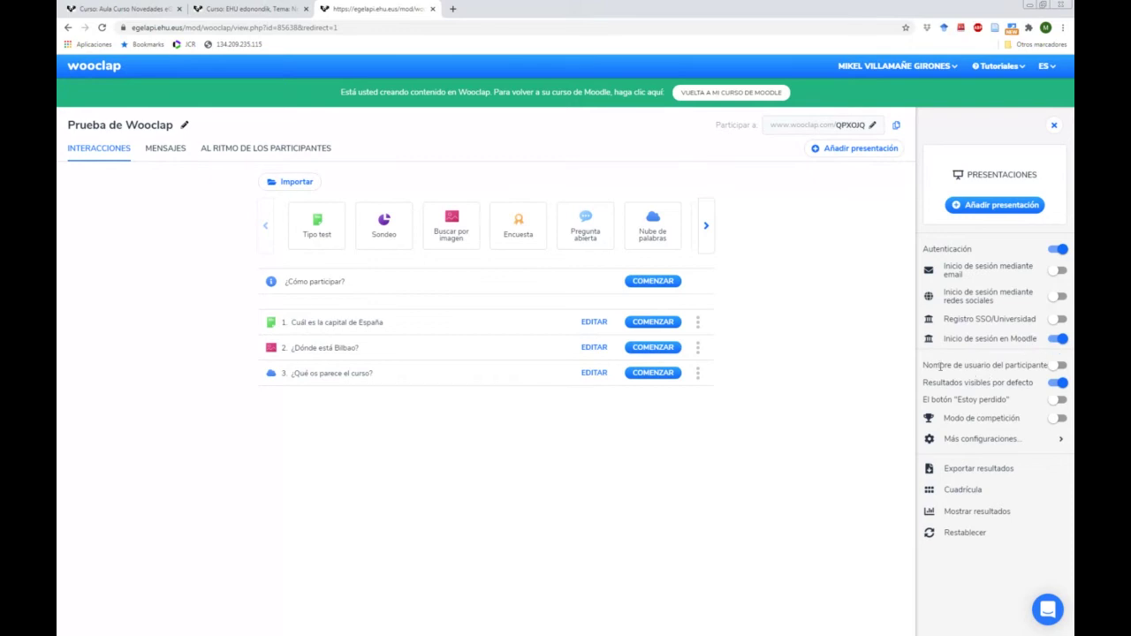
click(1056, 403)
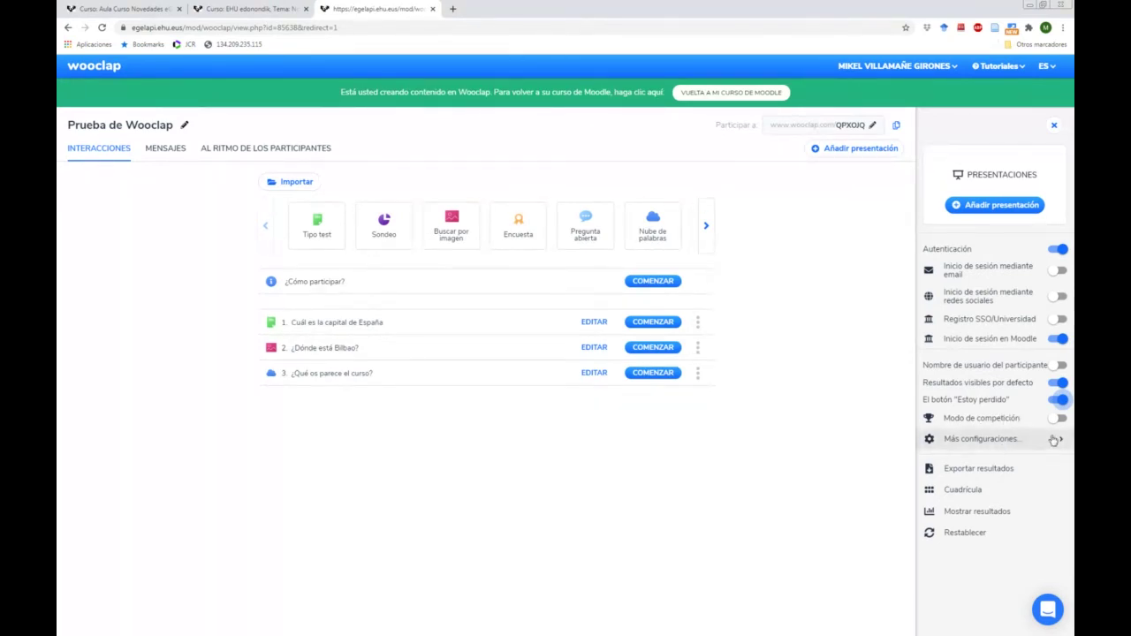
In Más configuraciones, set blanco_grande.jpg from Mis imágenes as the event logo
click(1002, 441)
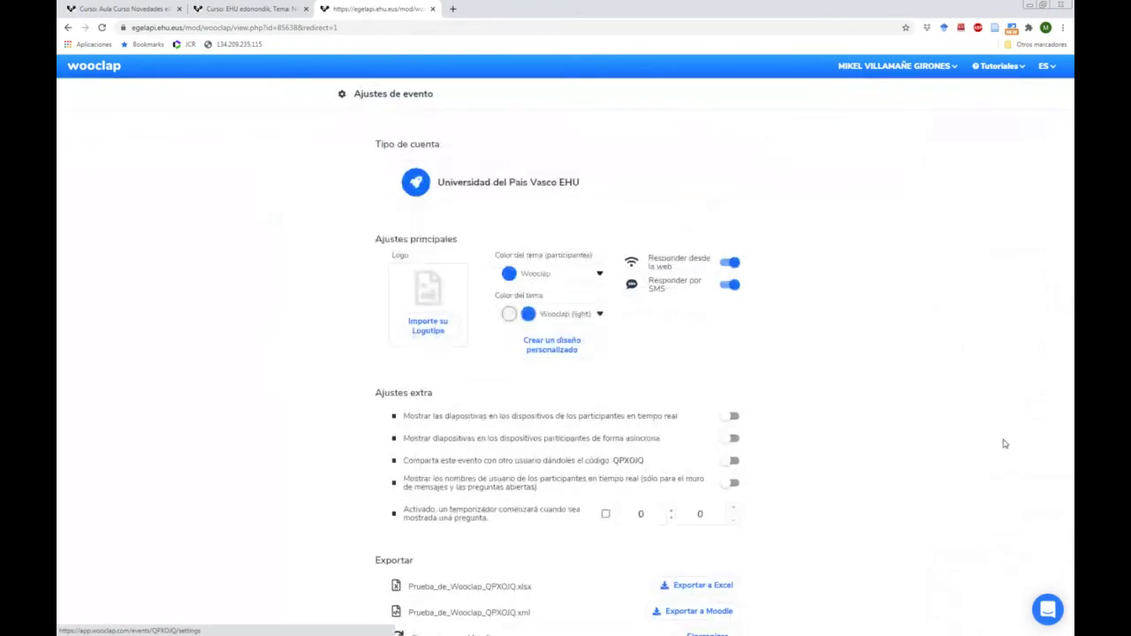
click(423, 332)
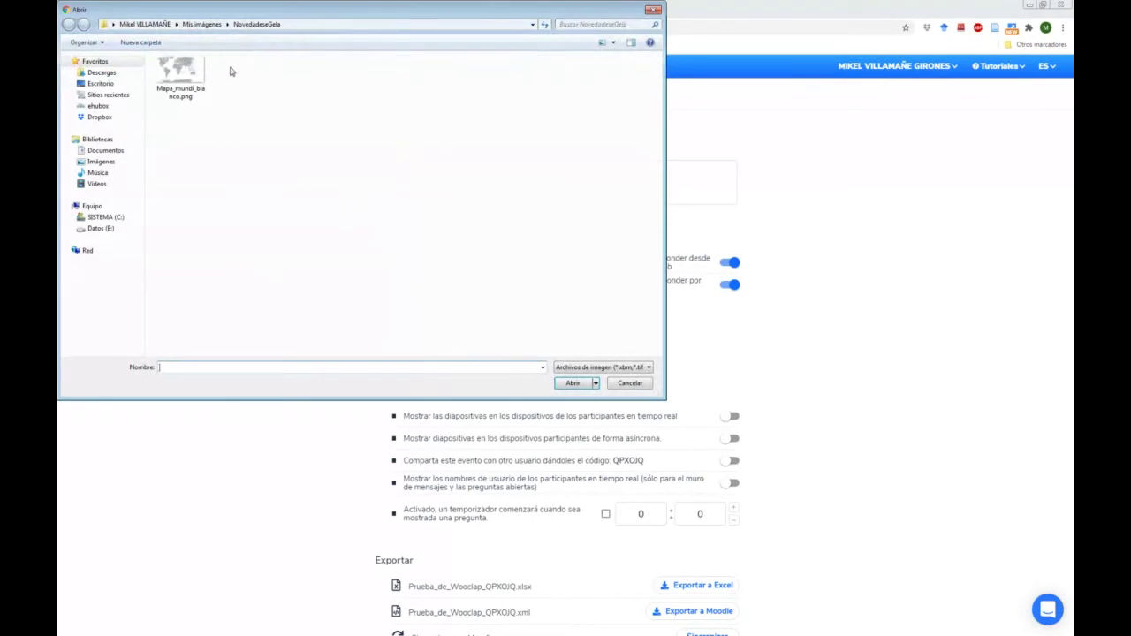
click(203, 24)
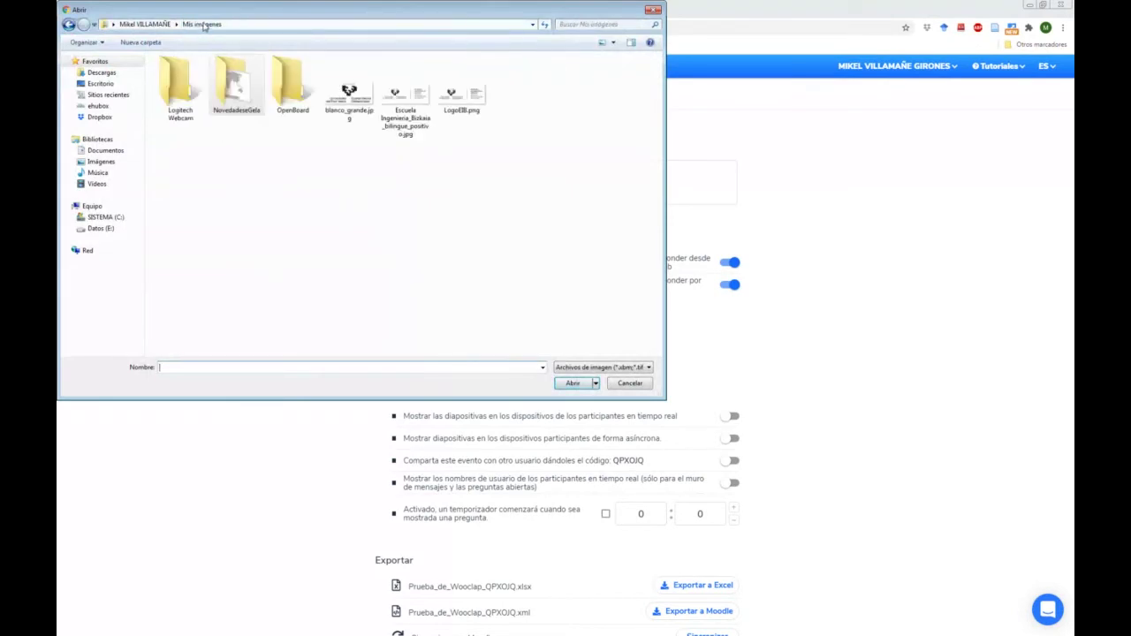
double_click(350, 96)
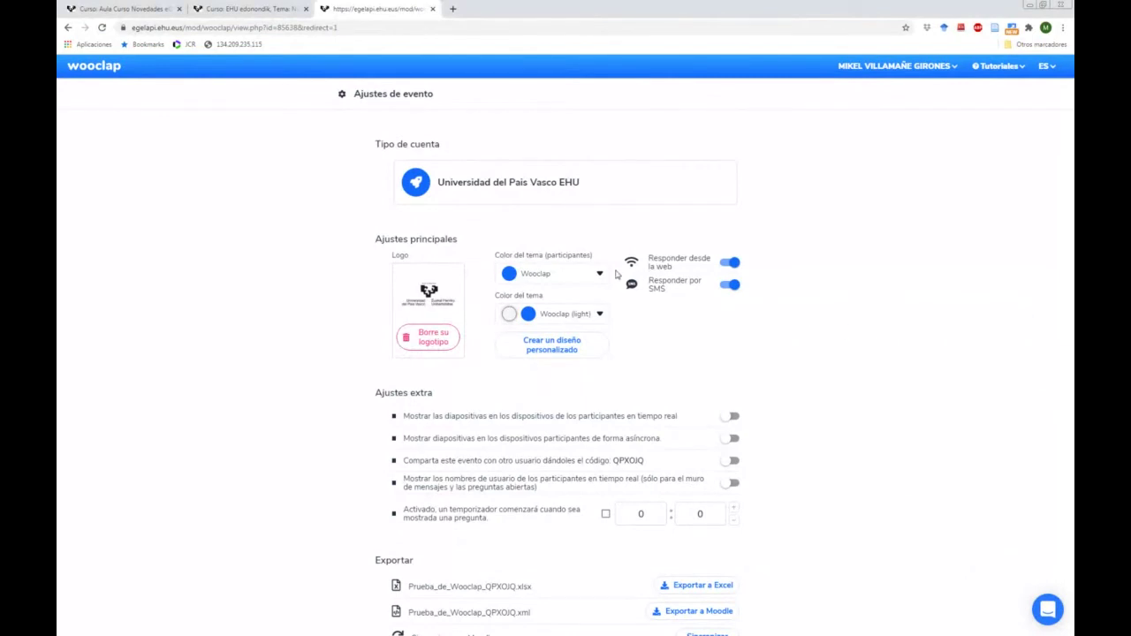
Review the theme colours and Moodle sync option, then save the event settings and return to eGela
click(587, 274)
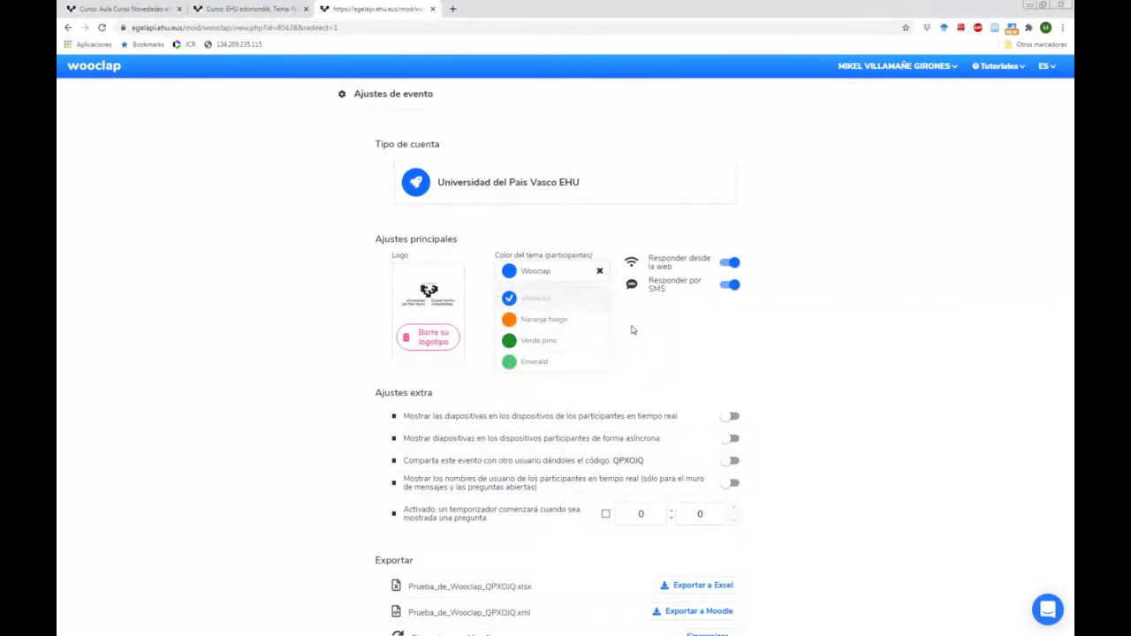
scroll(765, 335, down, 2)
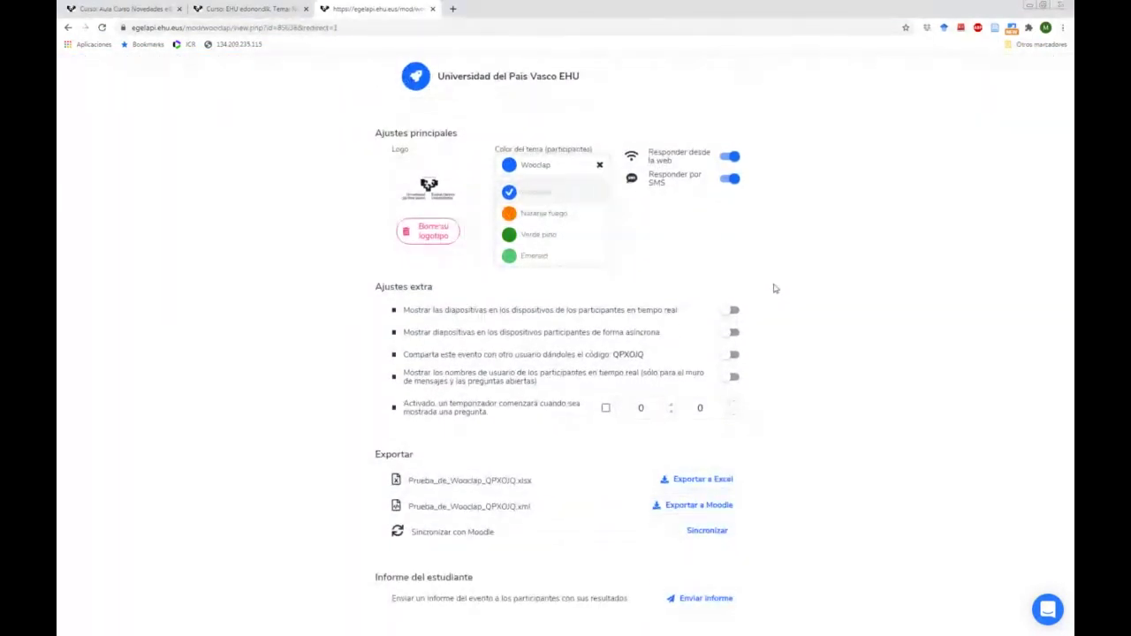
scroll(769, 278, down, 2)
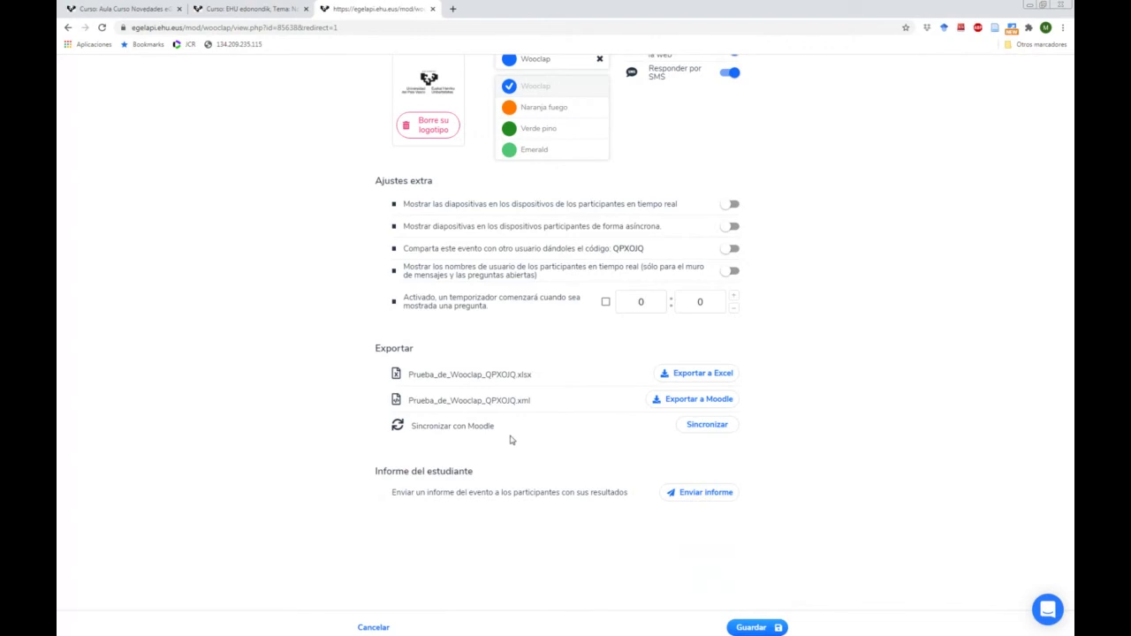
triple_click(433, 437)
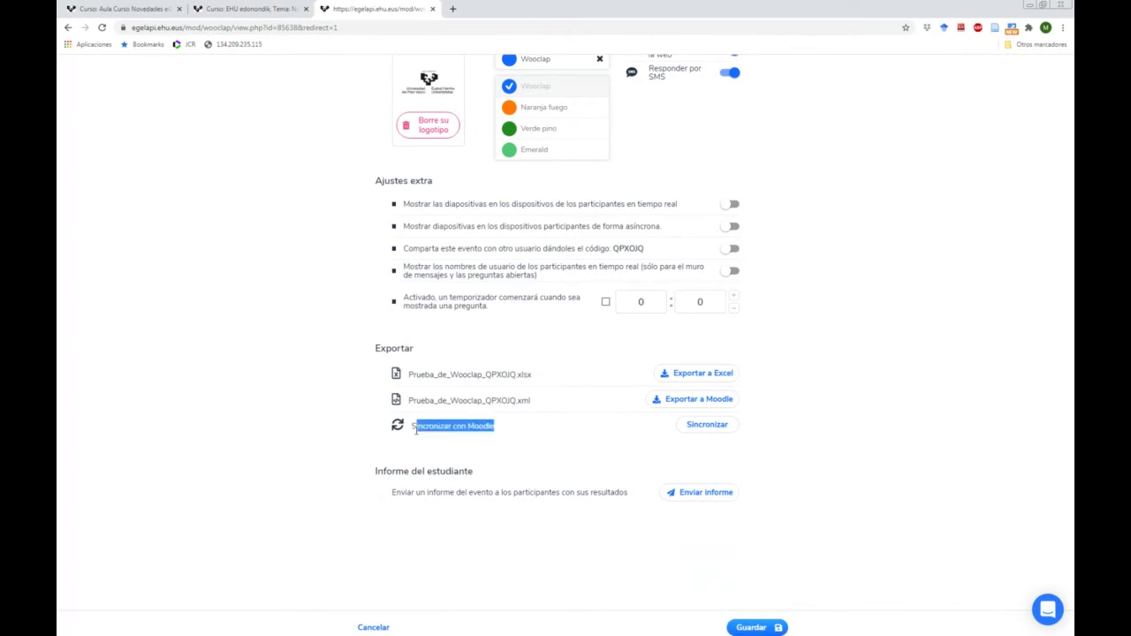
click(468, 465)
drag(518, 439, 439, 429)
click(523, 452)
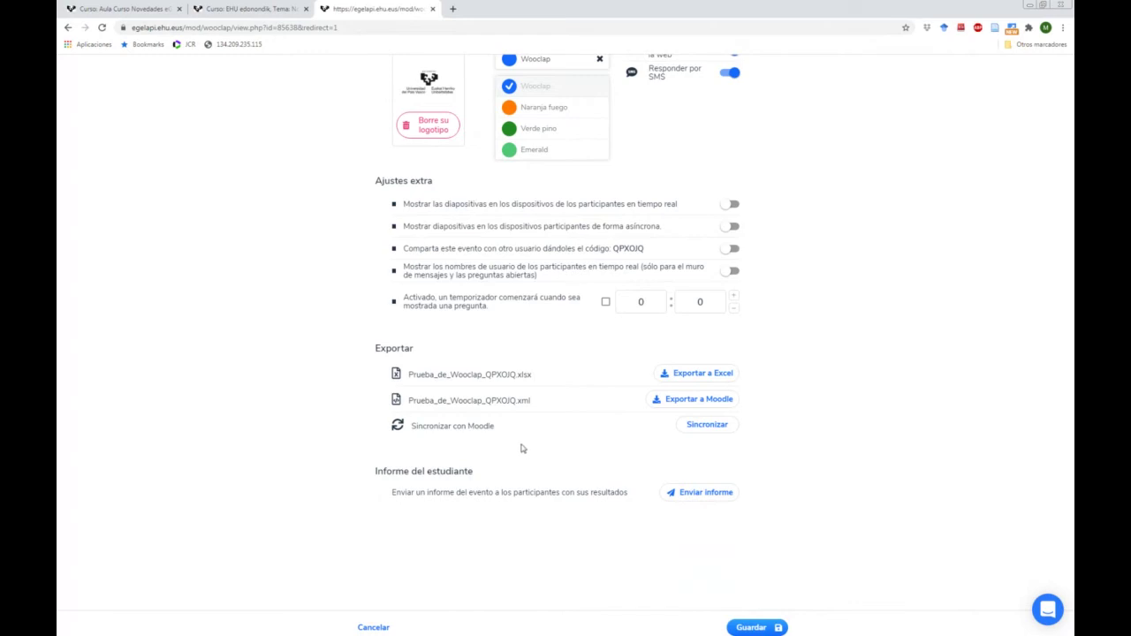
drag(499, 431, 416, 429)
click(415, 428)
drag(465, 471, 470, 472)
scroll(669, 447, up, 1)
scroll(672, 447, down, 1)
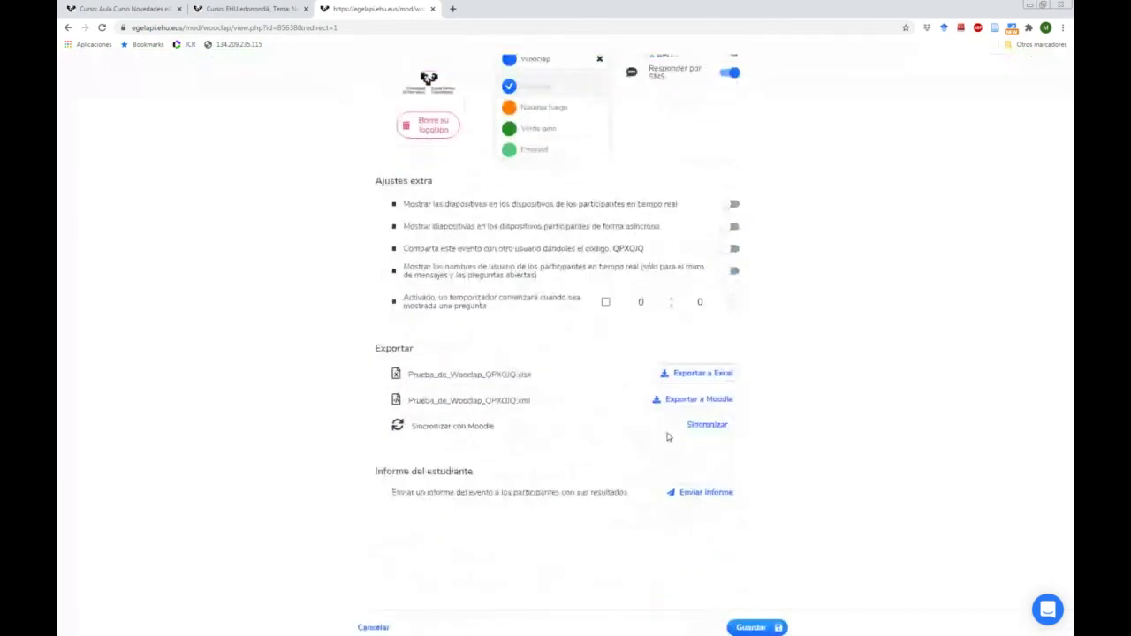
click(753, 619)
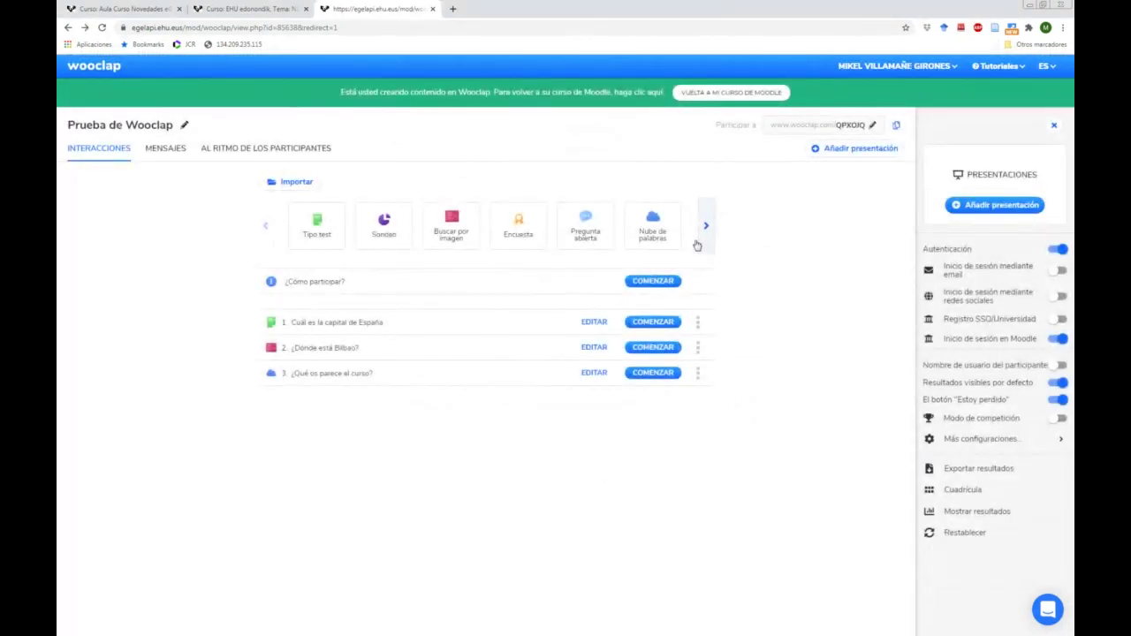
click(270, 16)
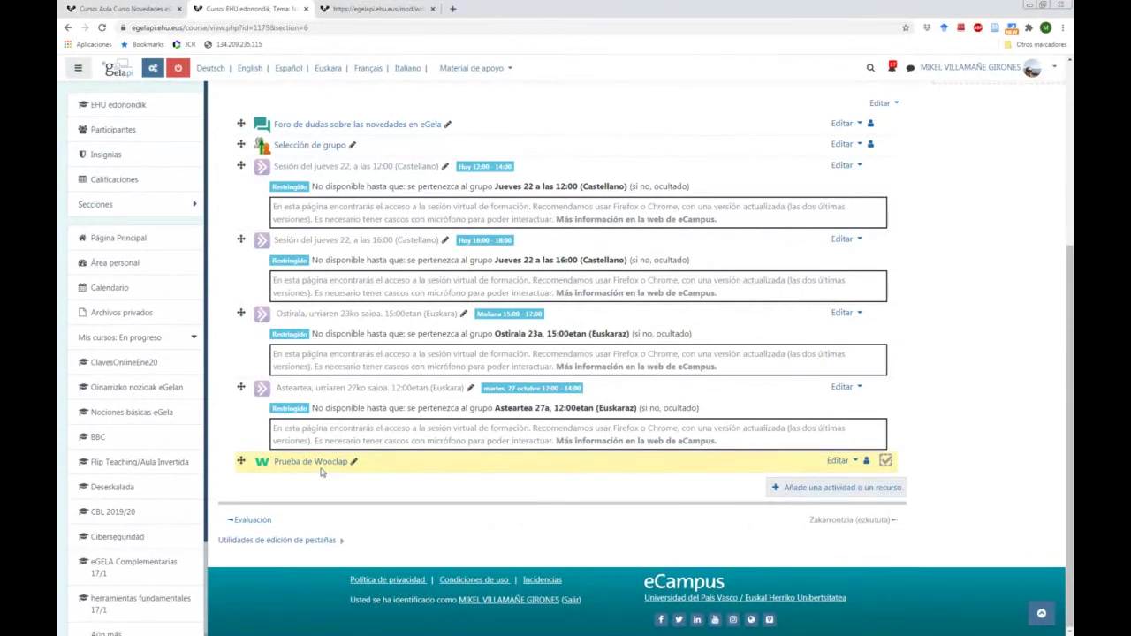
Open Prueba de Wooclap from the eGela course page and accept the cookie notice
click(316, 464)
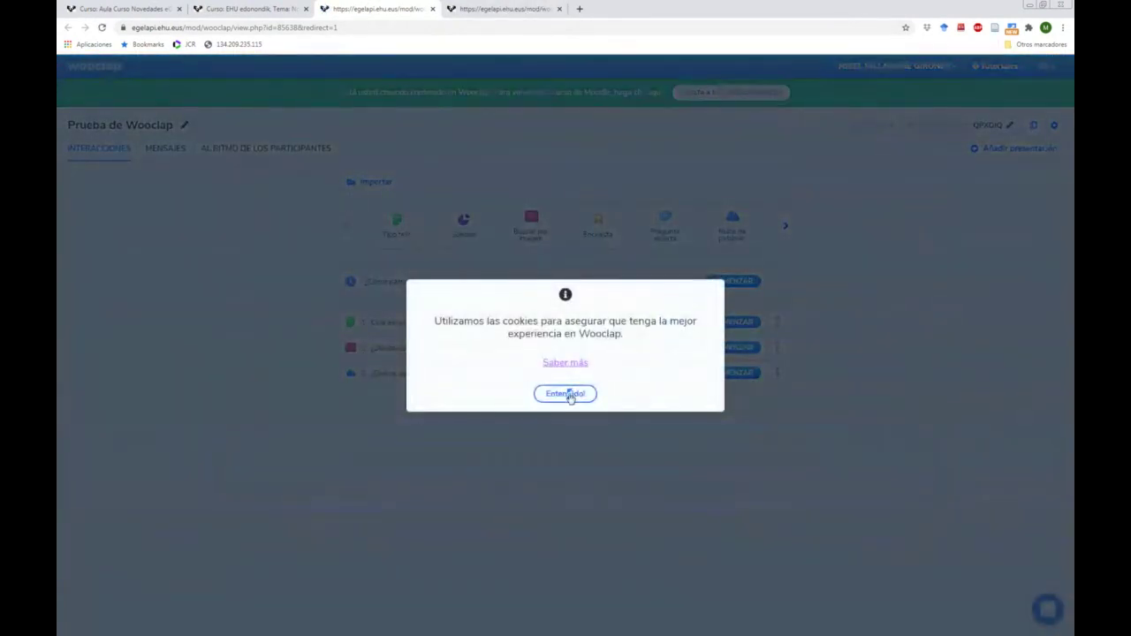
click(571, 394)
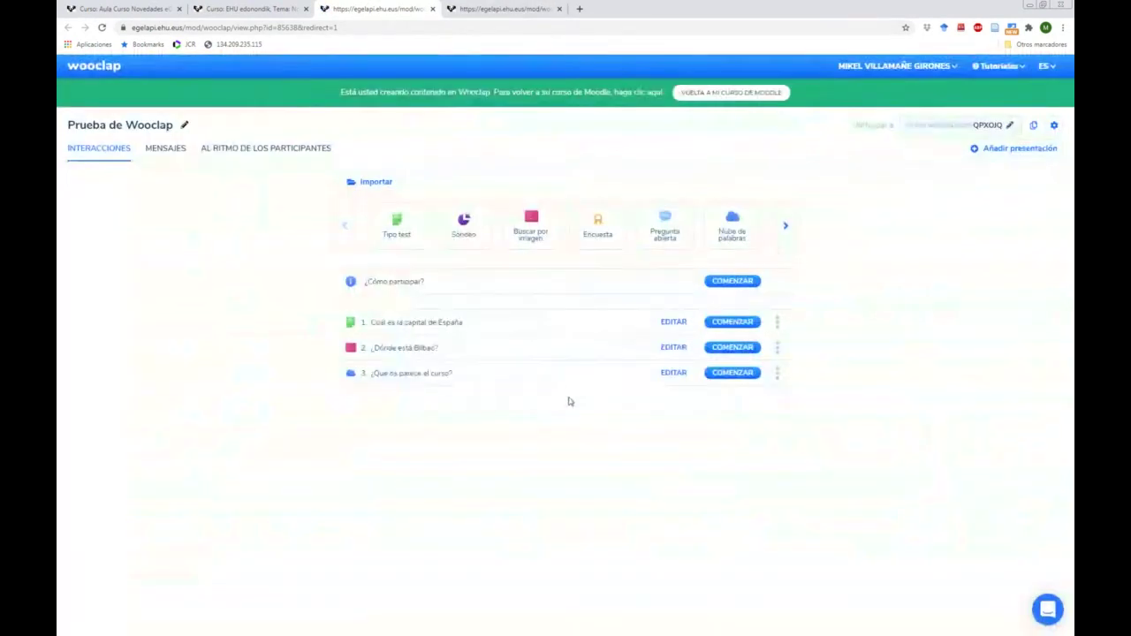
Present the ¿Cómo participar? slide, then advance to 'Cuál es la capital de España'
click(738, 283)
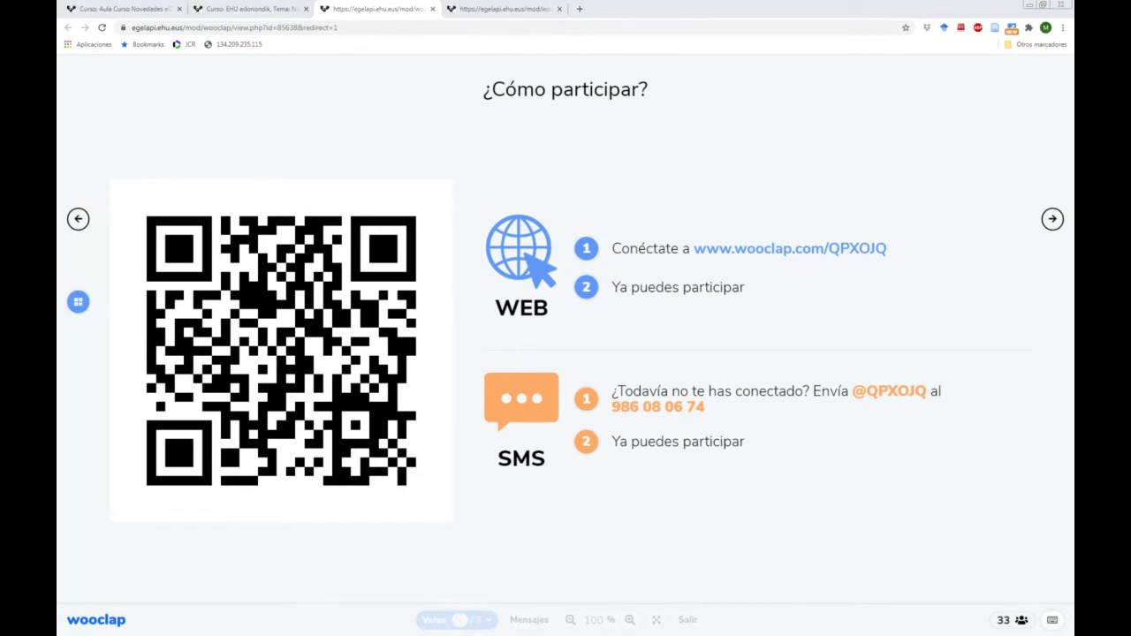
click(1047, 227)
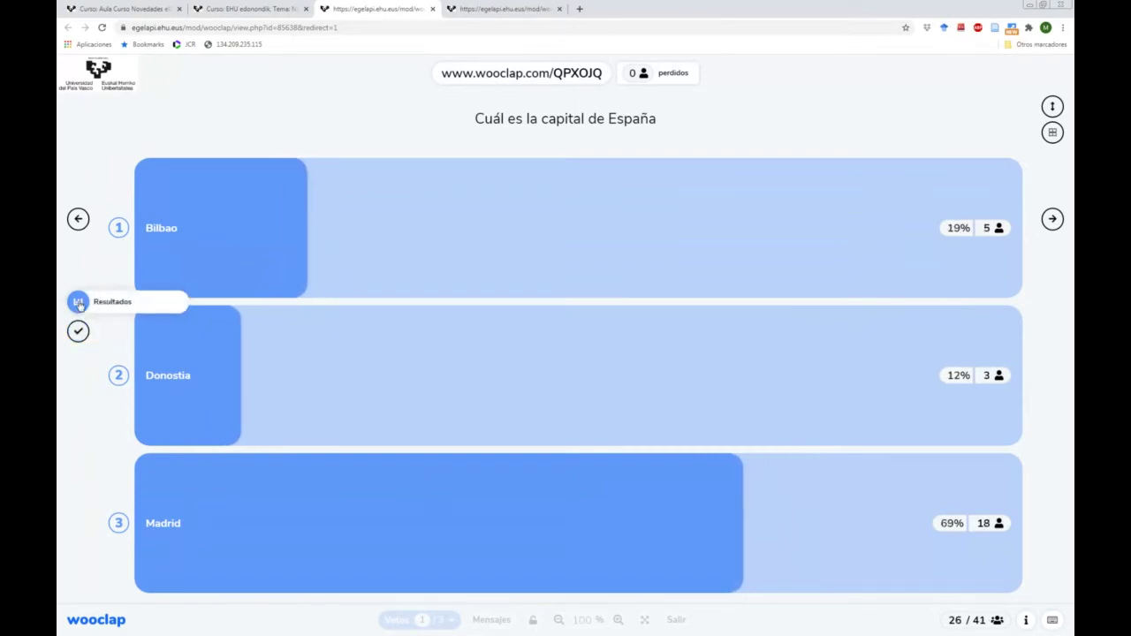
Toggle results off and on, reveal Madrid as correct, then advance to '¿Dónde está Bilbao?'
click(78, 303)
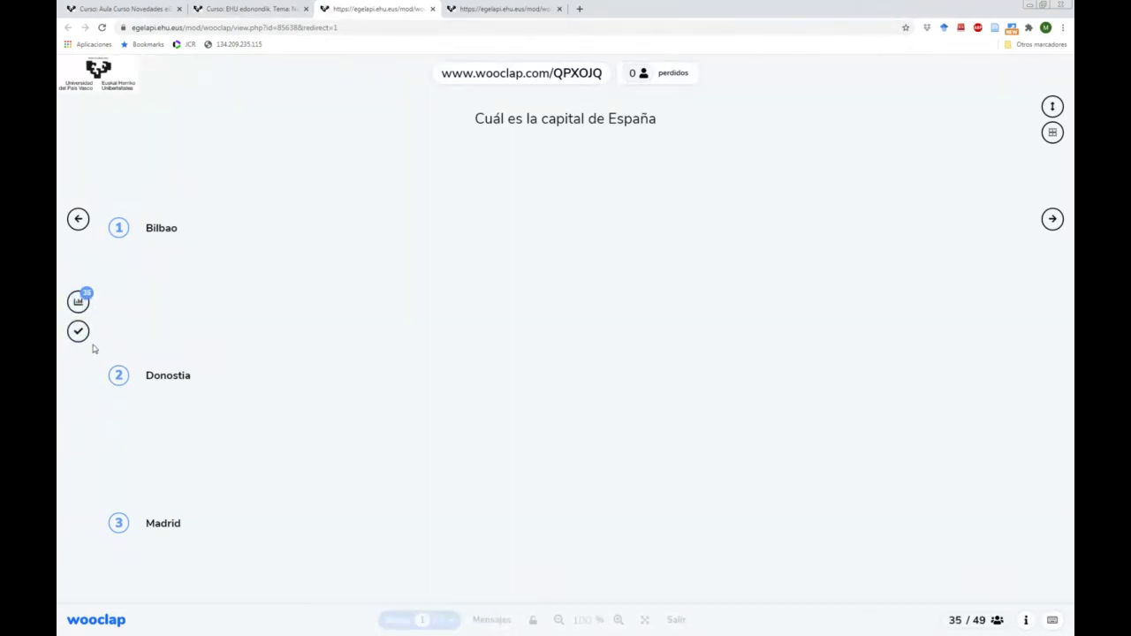
click(79, 302)
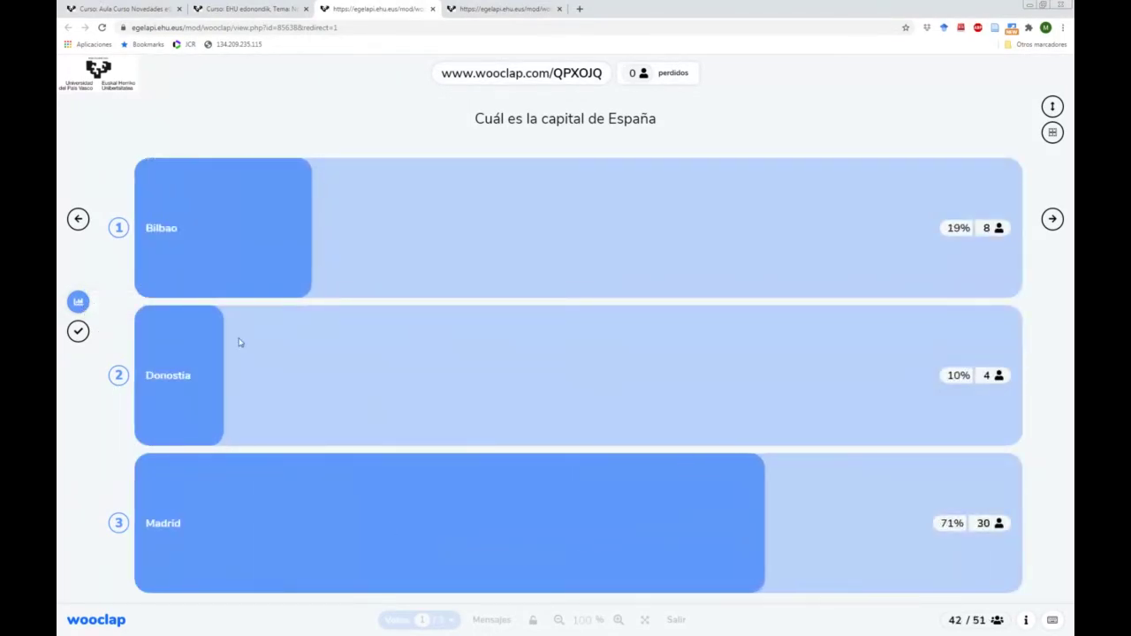
click(78, 333)
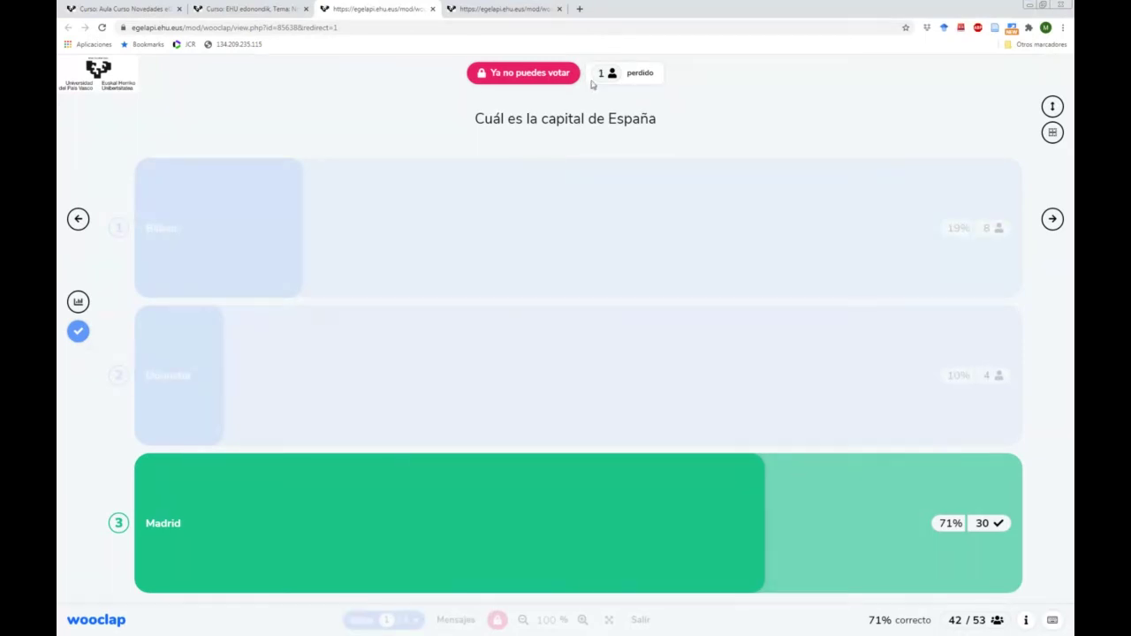
mouse_move(606, 74)
click(1053, 220)
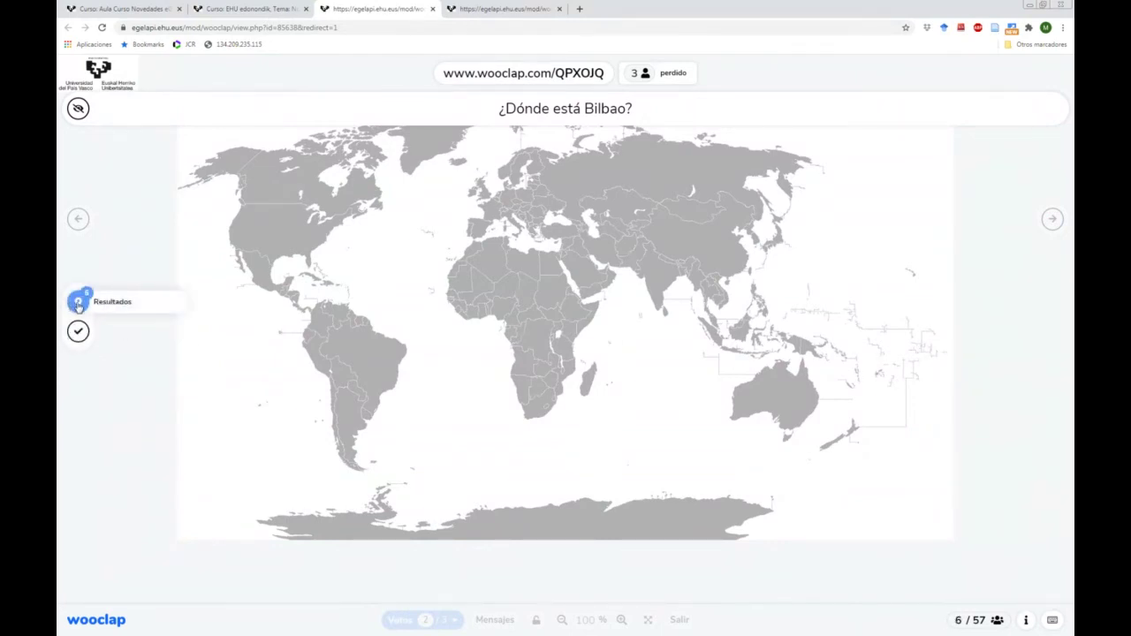
Show participants' Bilbao pins and its correct location, then advance to ¿Qué os parece el curso?
click(76, 305)
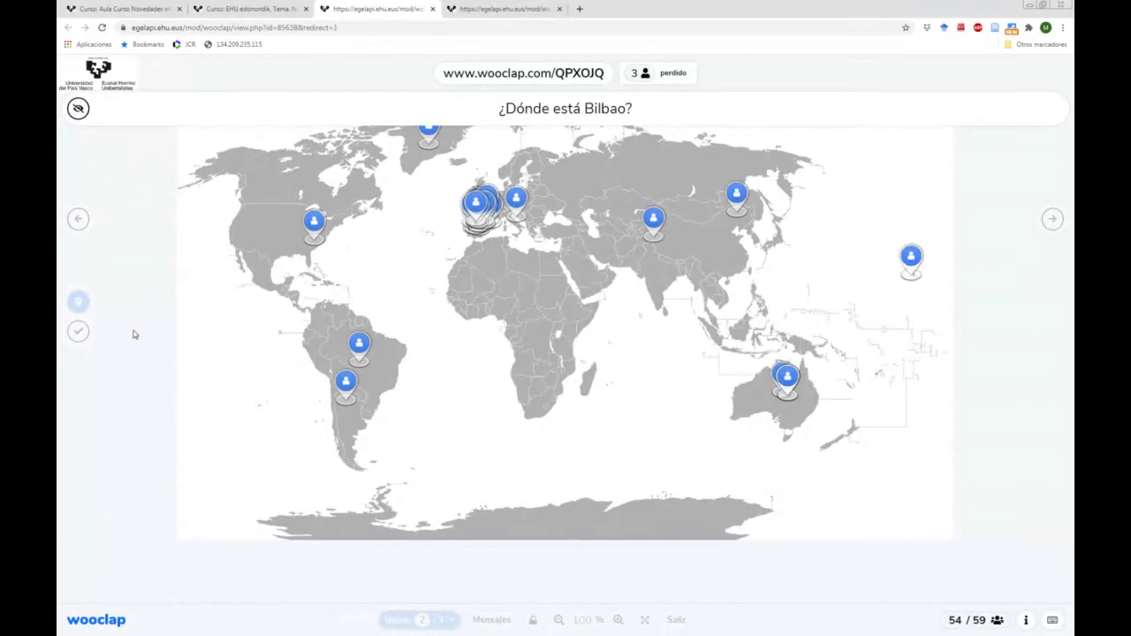
click(77, 332)
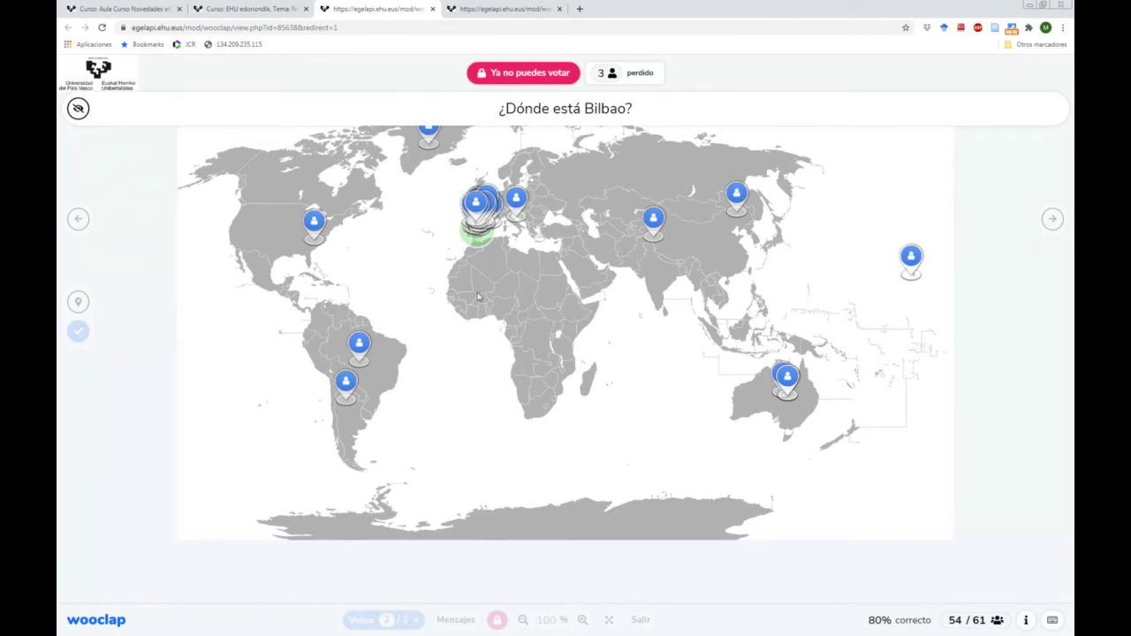
click(1053, 219)
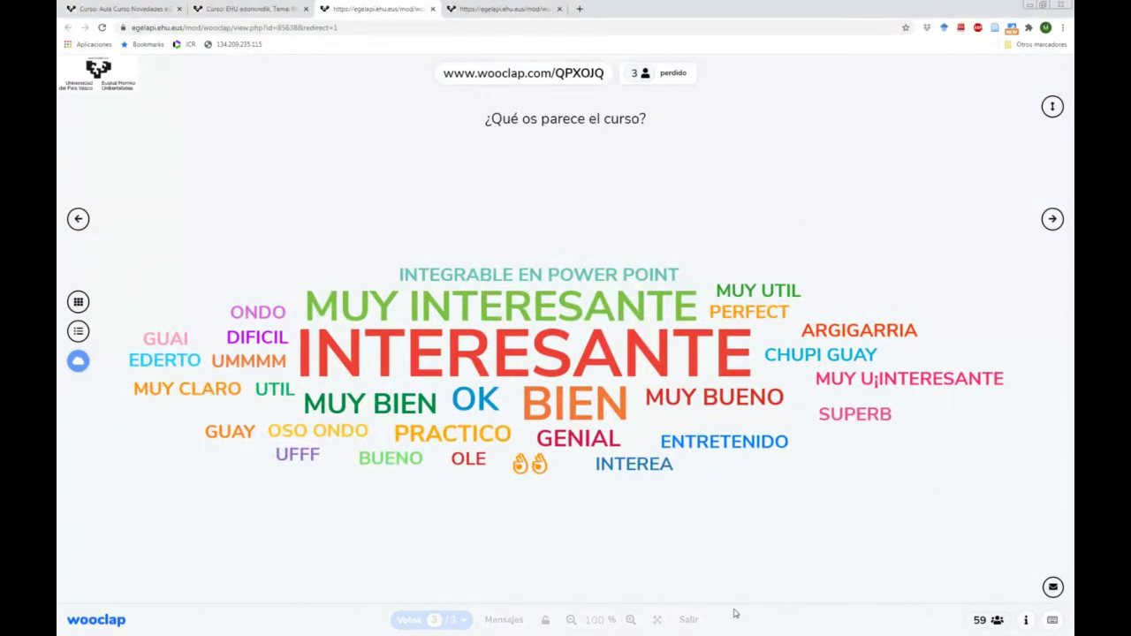
Refresh the course word cloud, advance to the participation slide, and exit the presentation
click(78, 362)
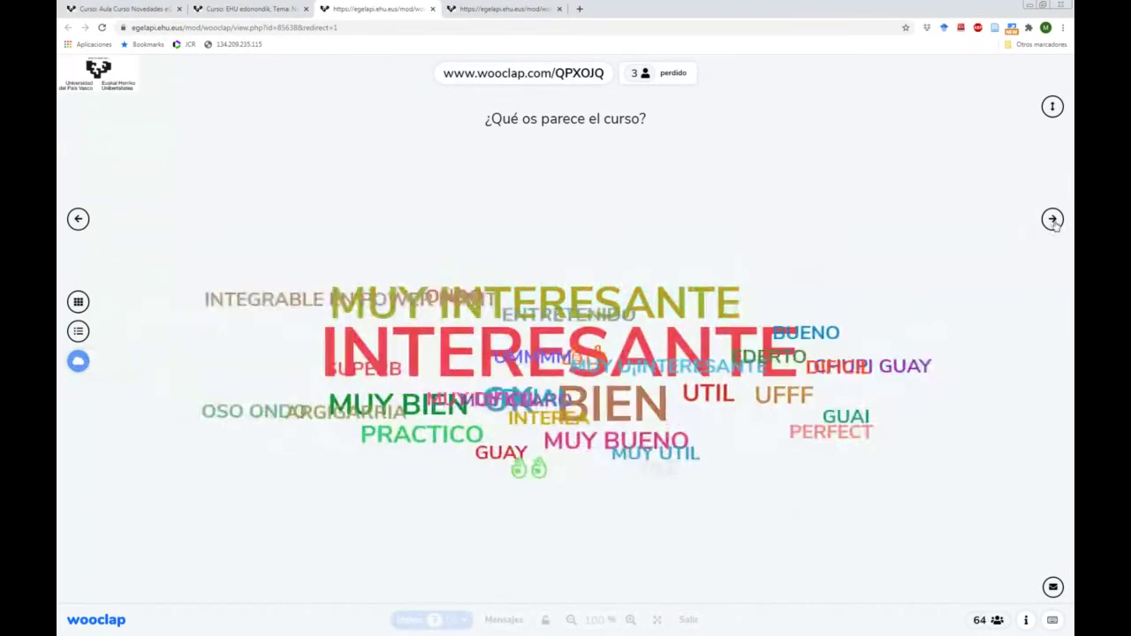
click(1053, 220)
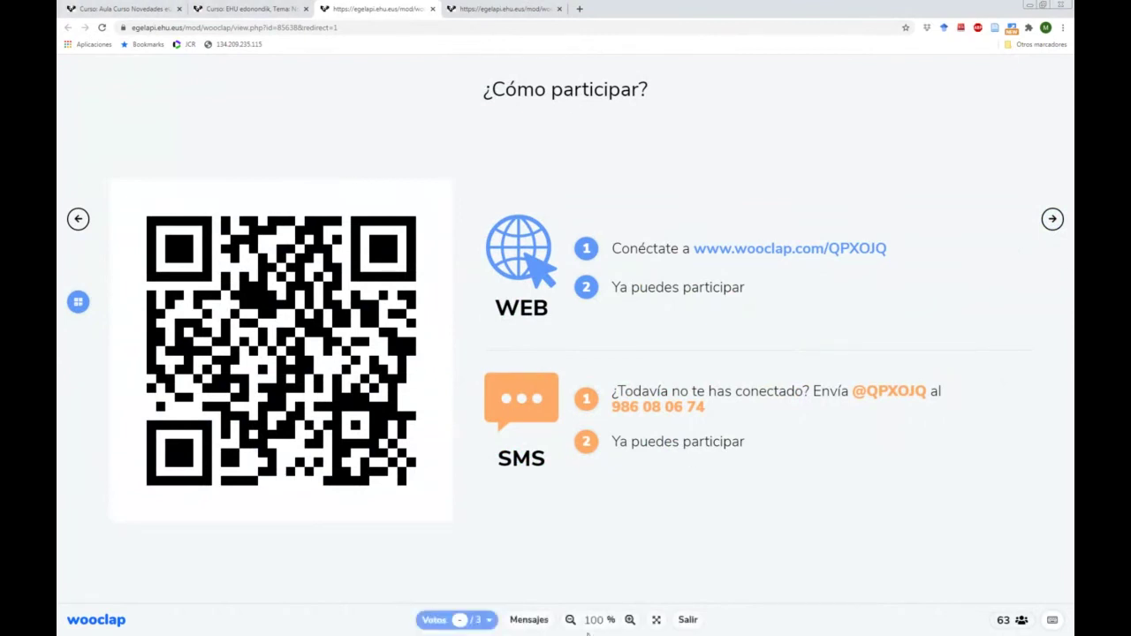
click(687, 621)
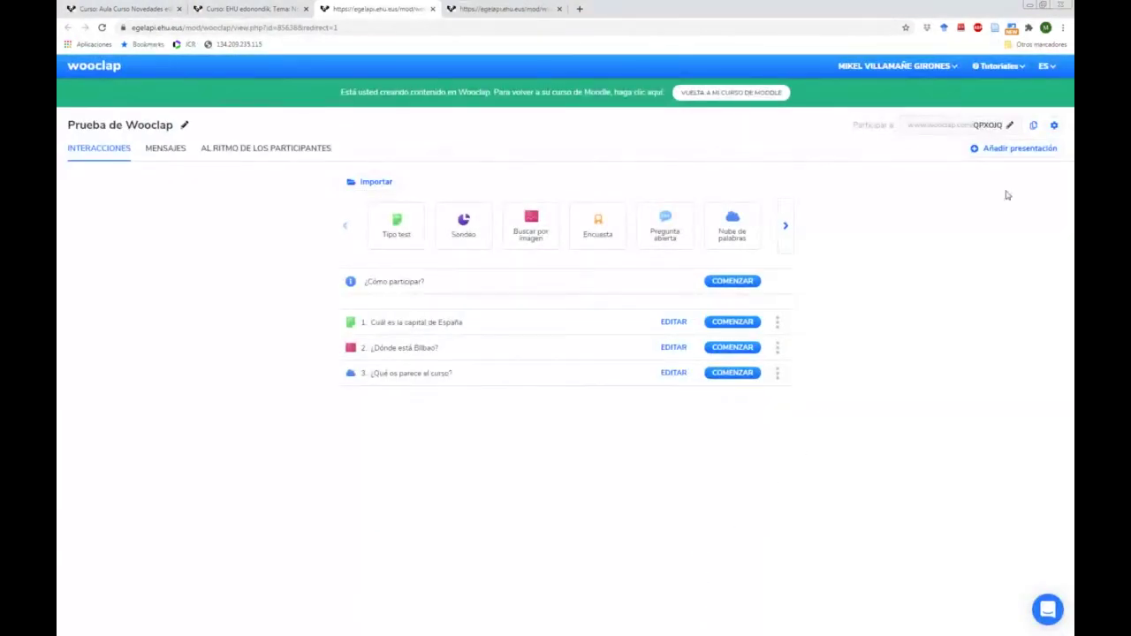
Open Mostrar resultados from the gear menu and scroll through all three questions' results
click(1055, 126)
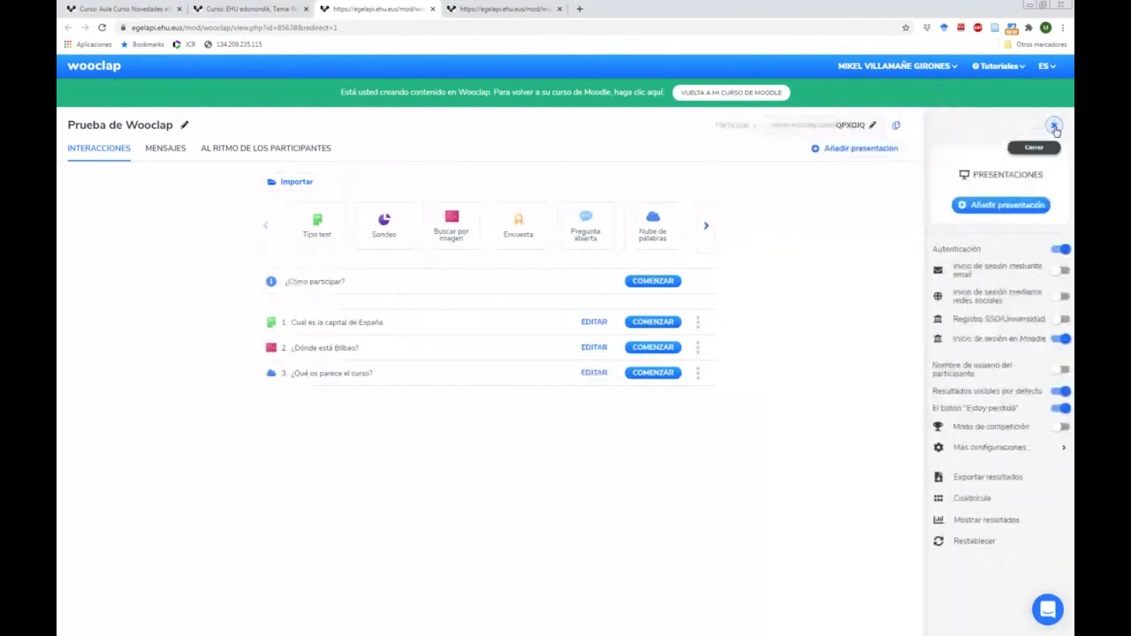
click(975, 518)
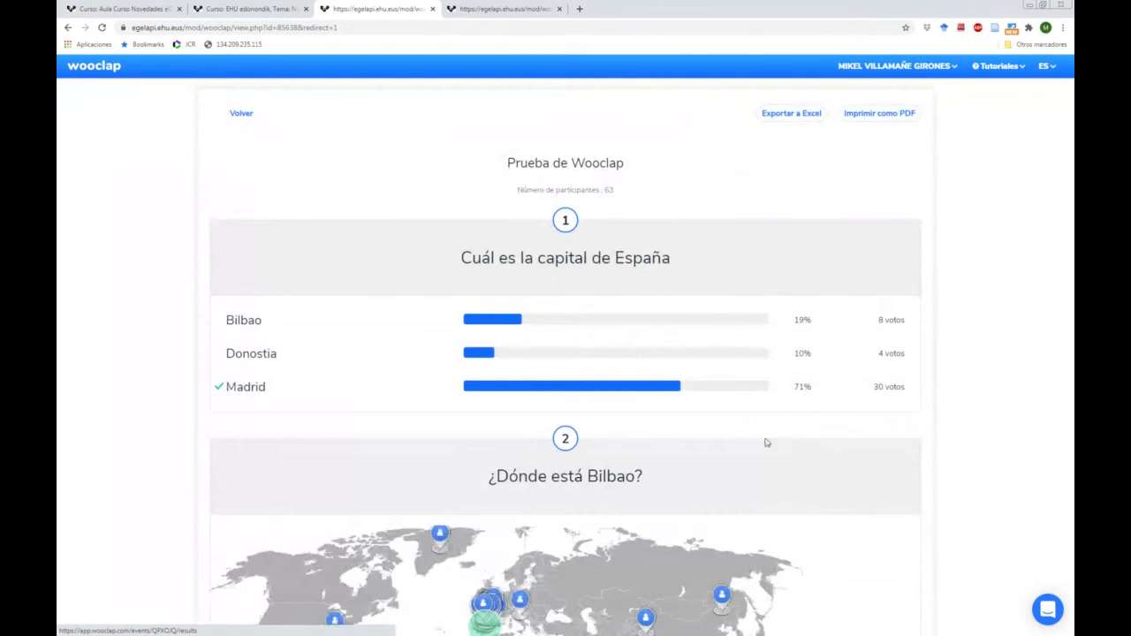
scroll(658, 240, down, 3)
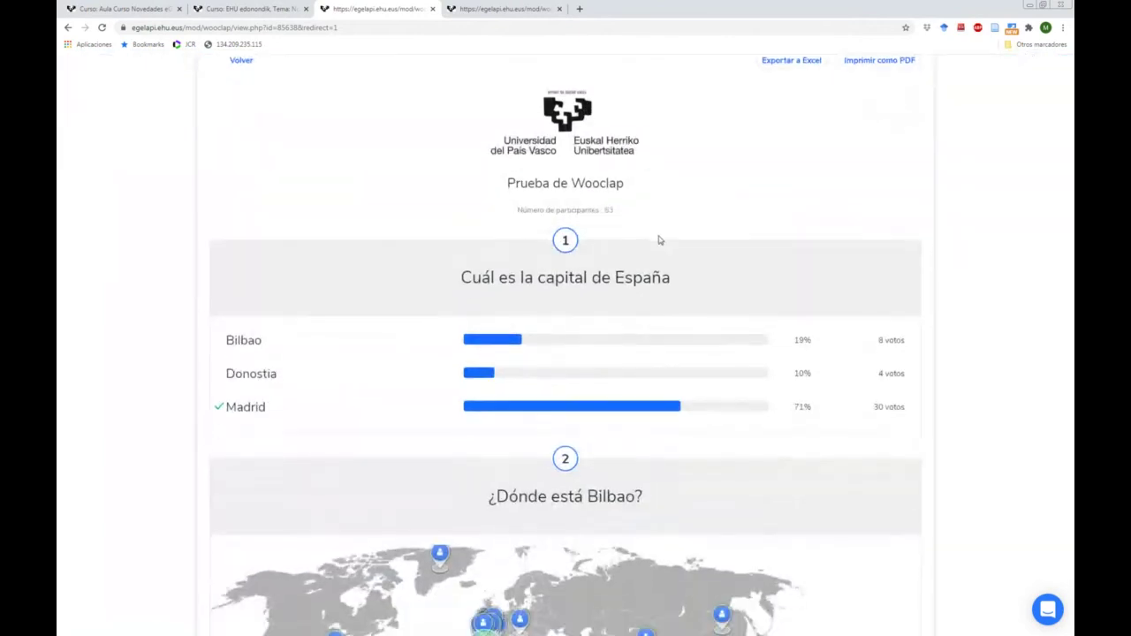
scroll(437, 237, down, 1)
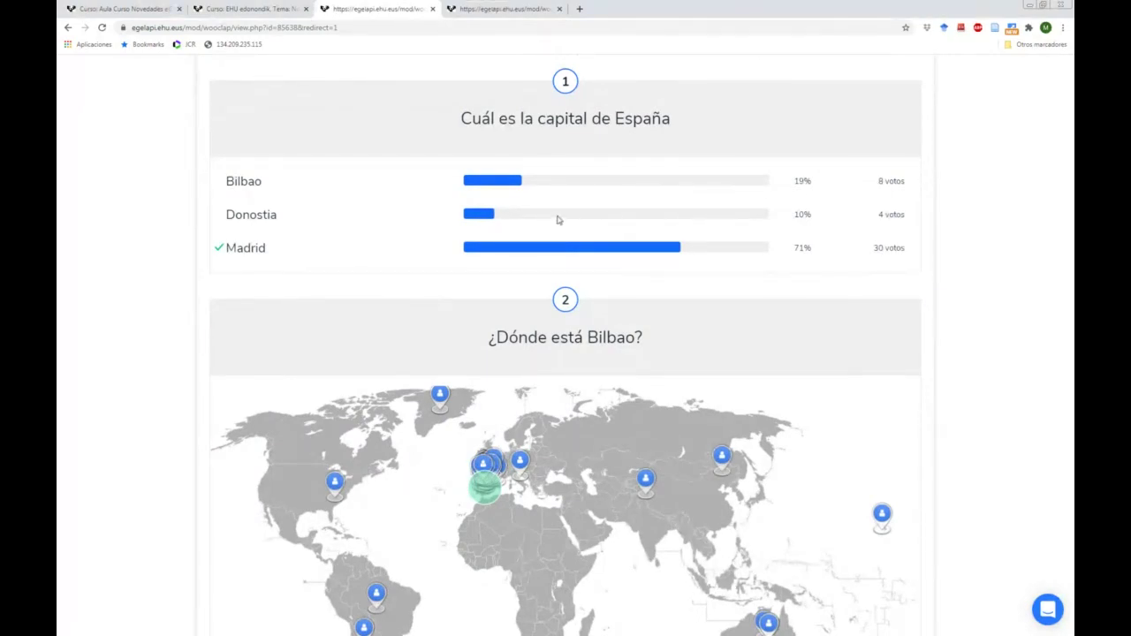
scroll(601, 199, down, 2)
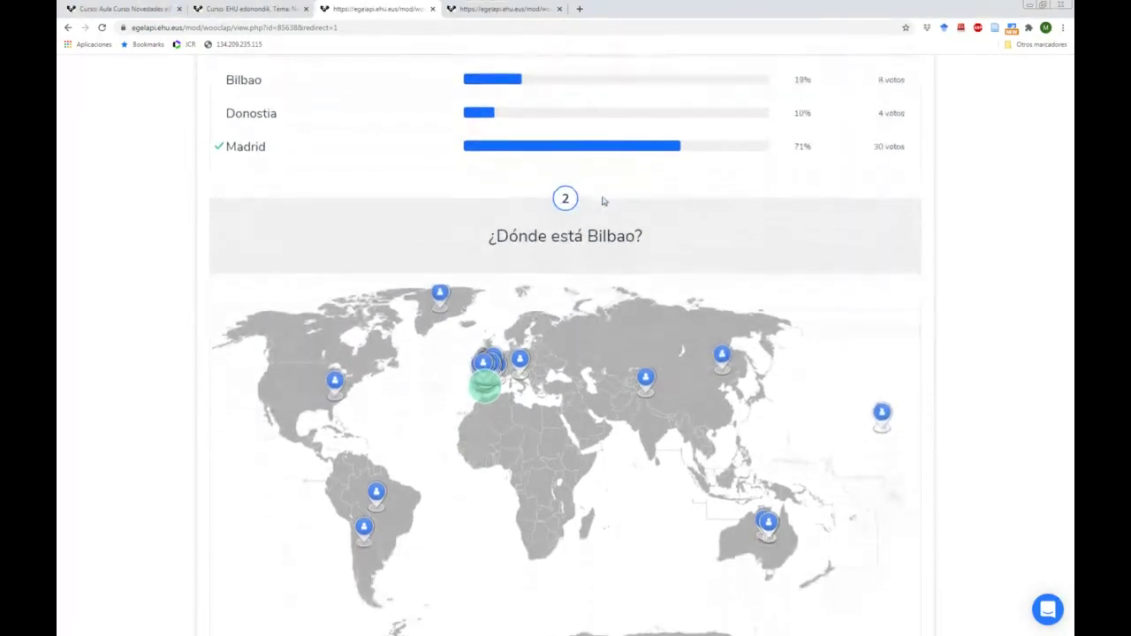
scroll(588, 159, down, 4)
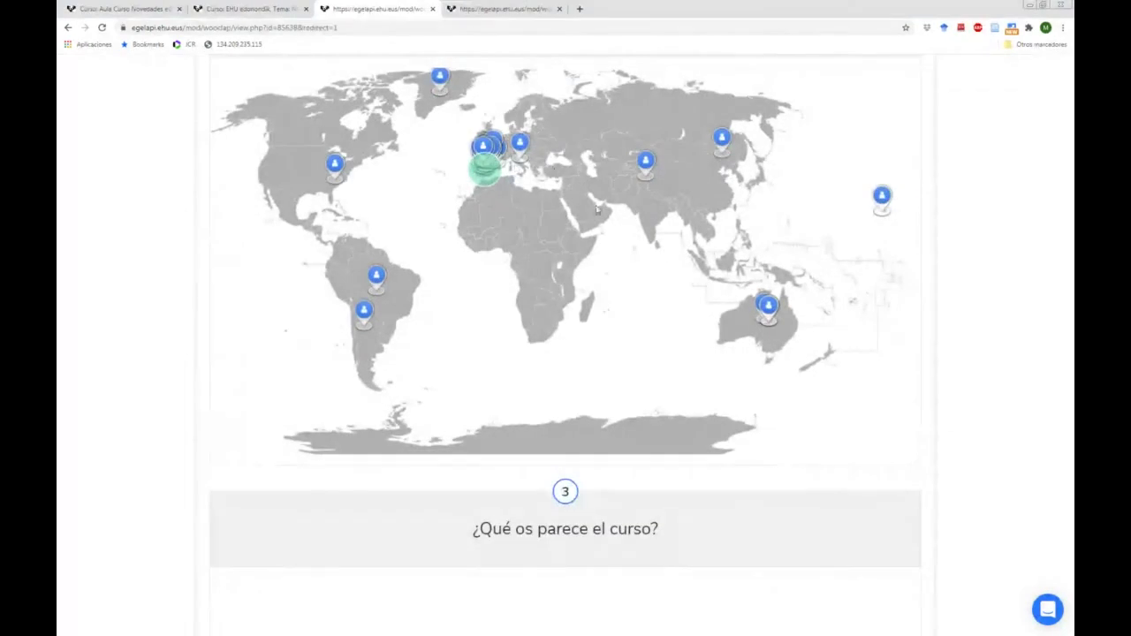
scroll(490, 314, down, 6)
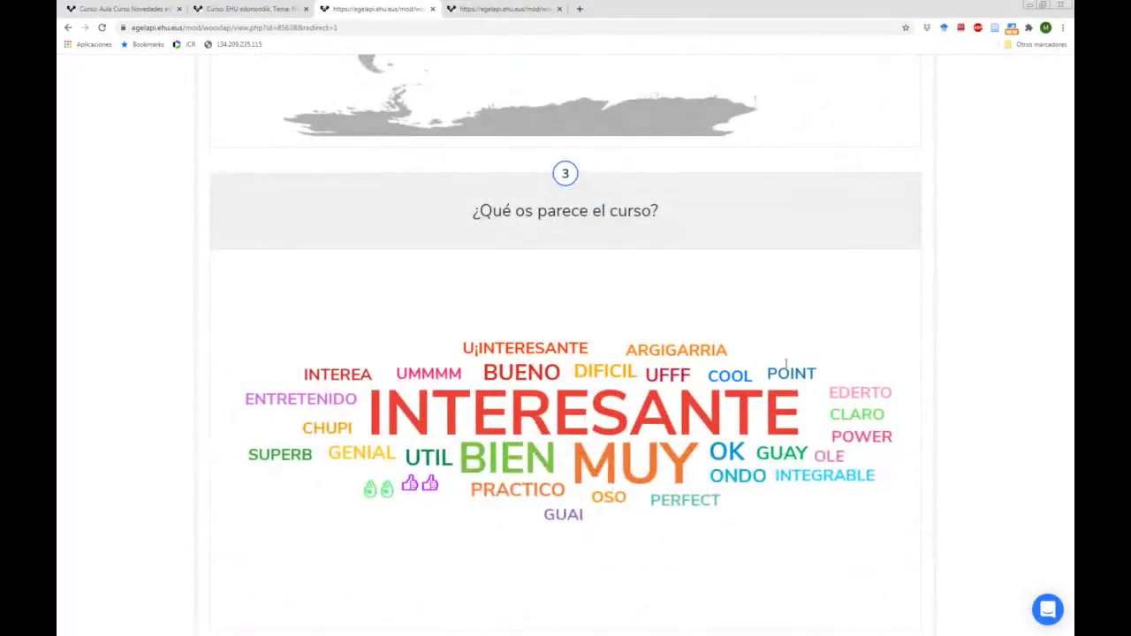
scroll(671, 344, down, 1)
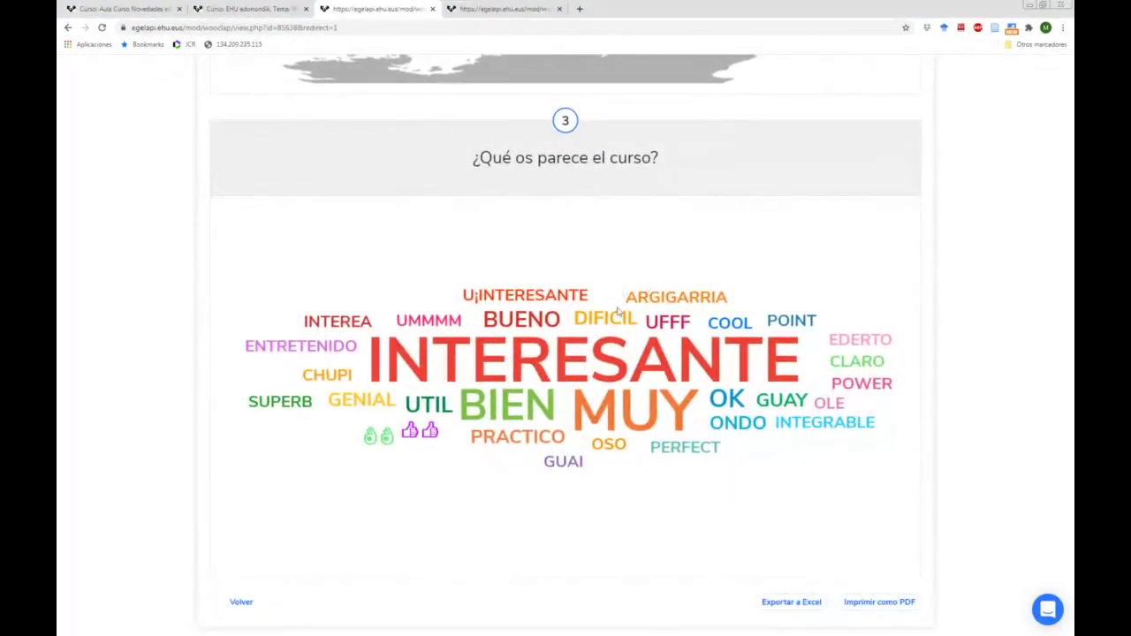
scroll(899, 505, up, 15)
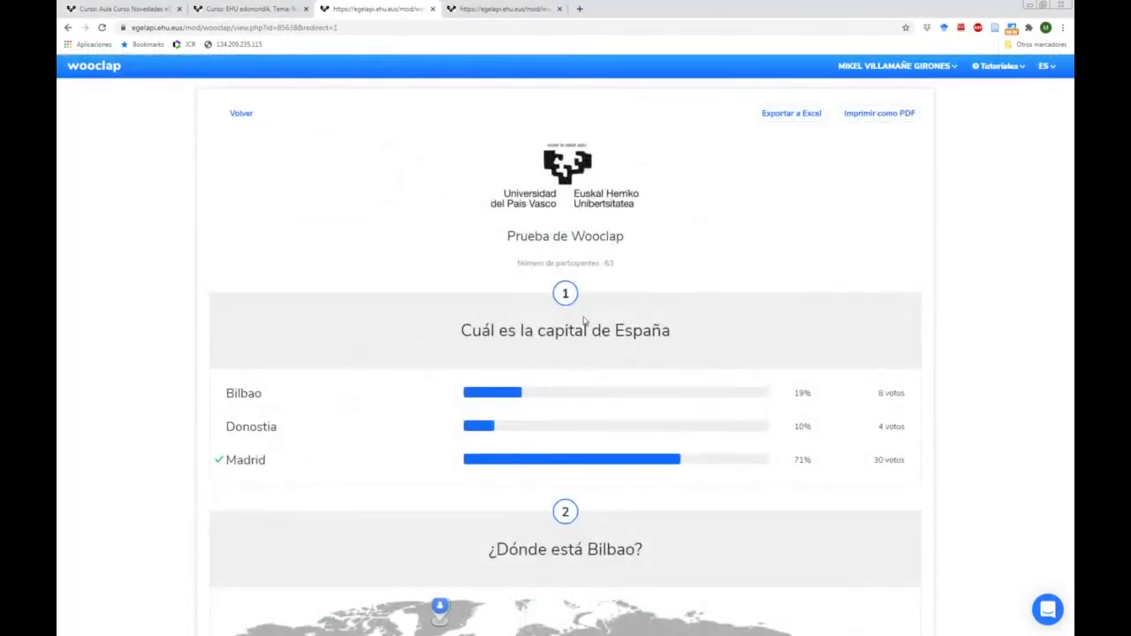
scroll(530, 316, down, 2)
scroll(310, 151, up, 2)
Open the Cuadrícula grid, review each participant's score out of 2, and return to the editor
click(237, 122)
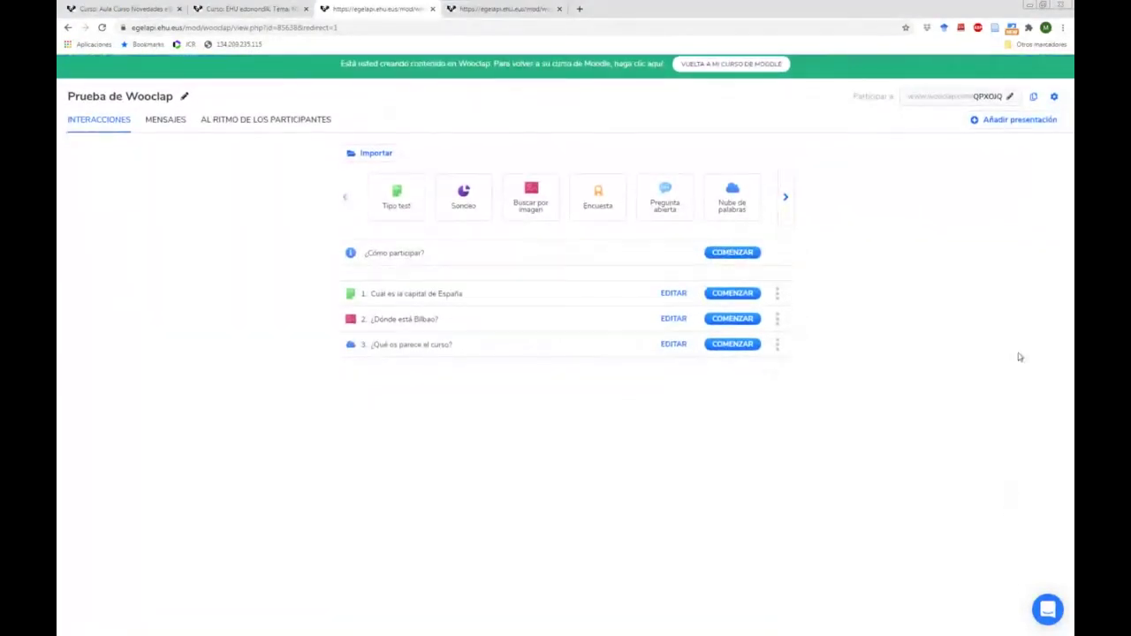
click(1053, 125)
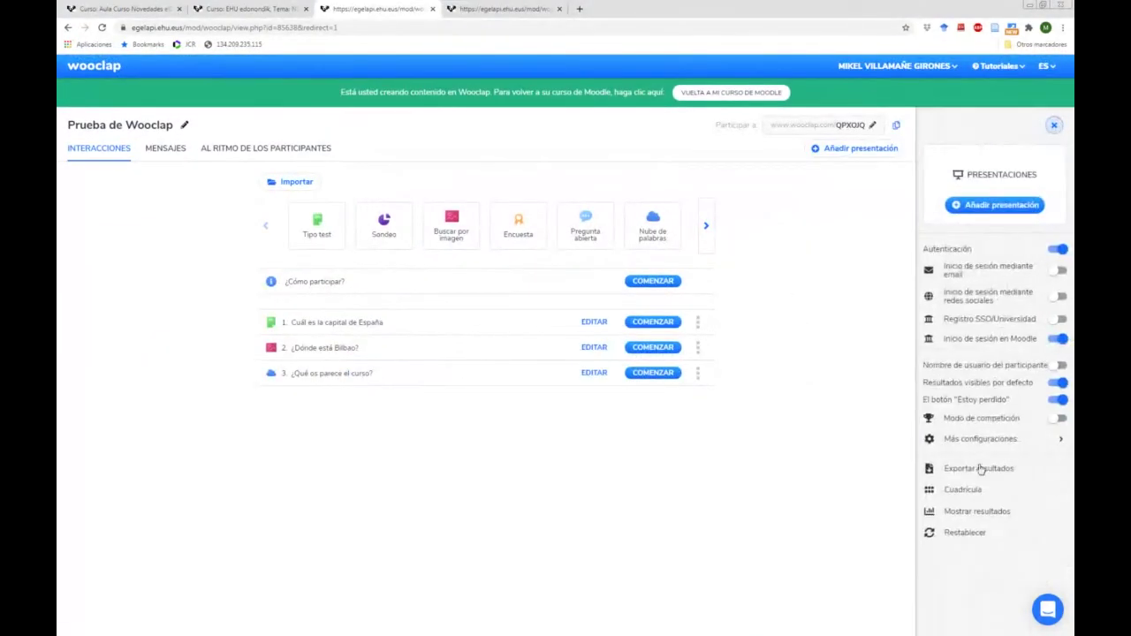
click(964, 497)
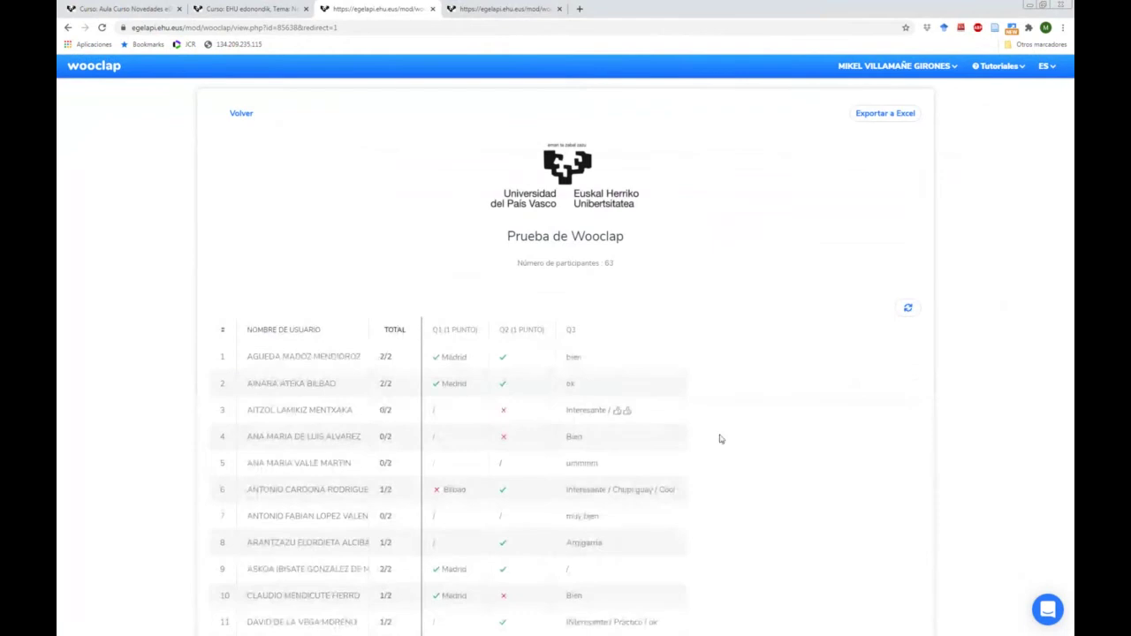
scroll(353, 386, down, 7)
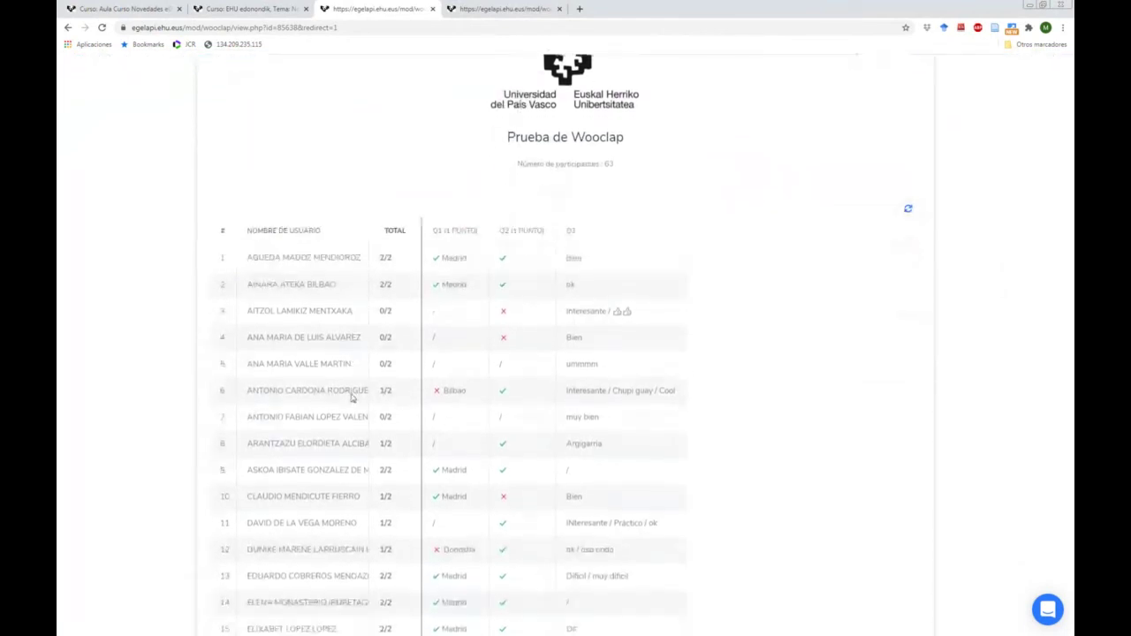
scroll(357, 485, up, 10)
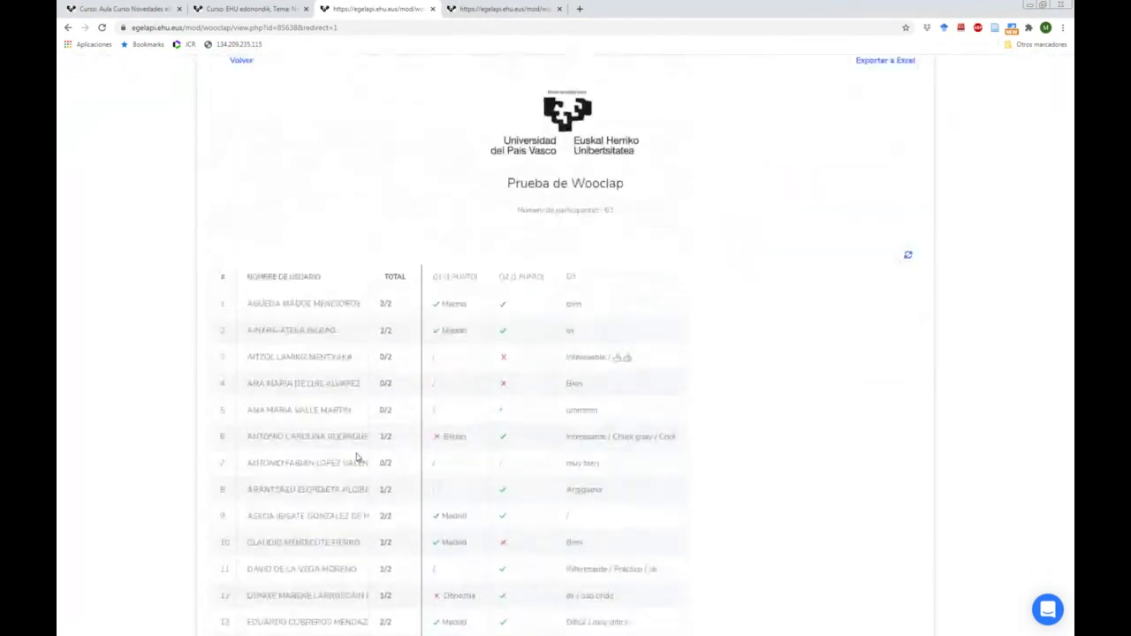
scroll(386, 365, down, 2)
scroll(393, 363, down, 7)
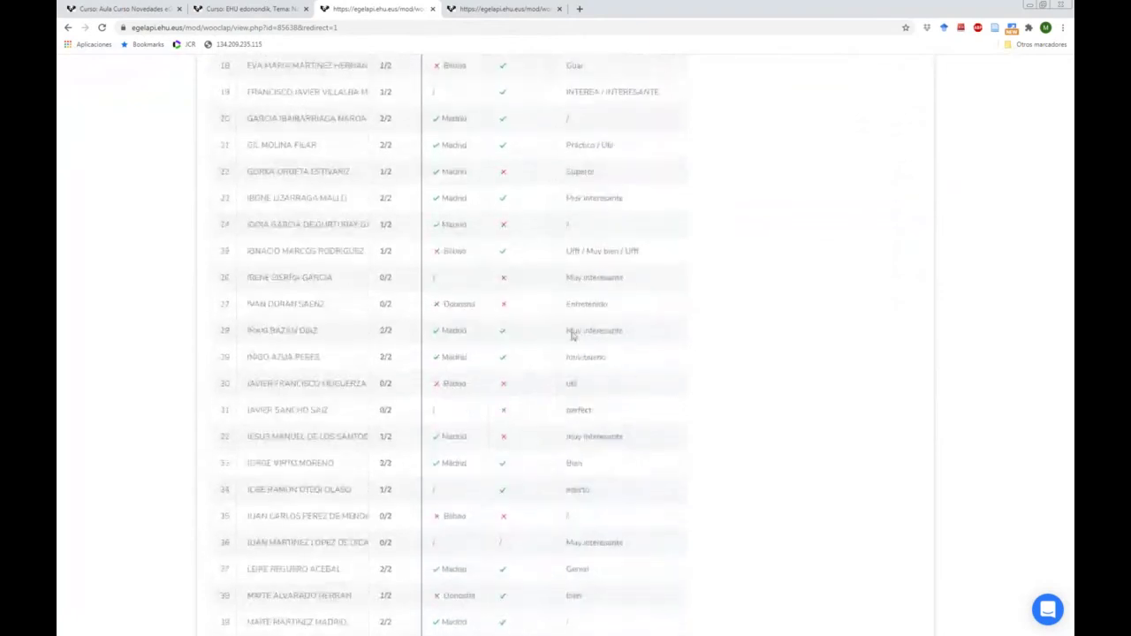
scroll(540, 358, up, 10)
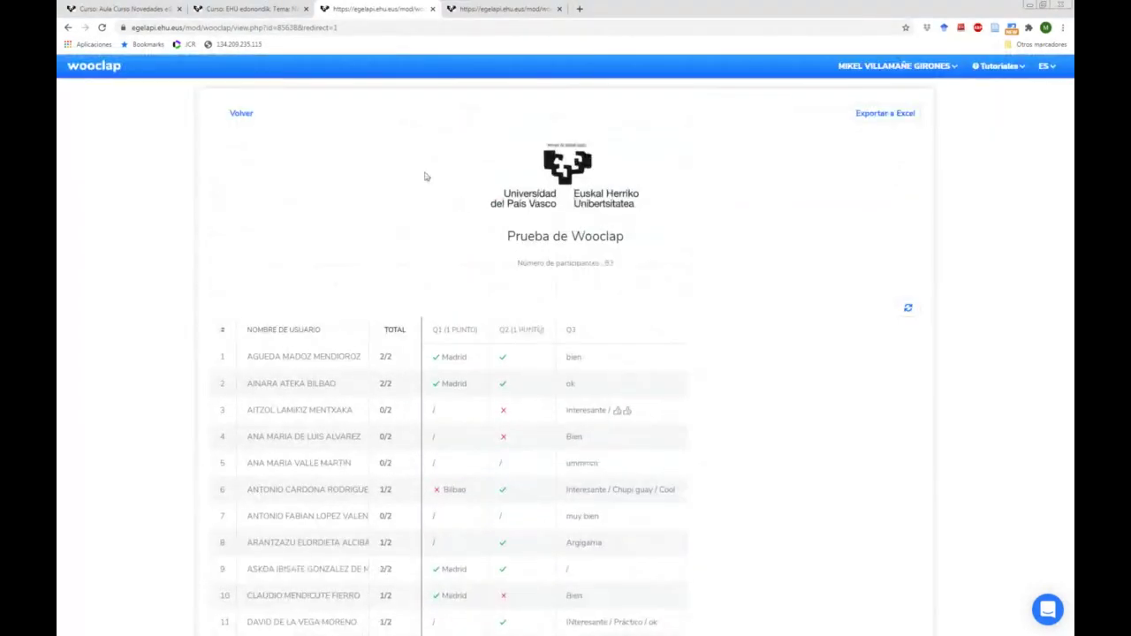
click(245, 118)
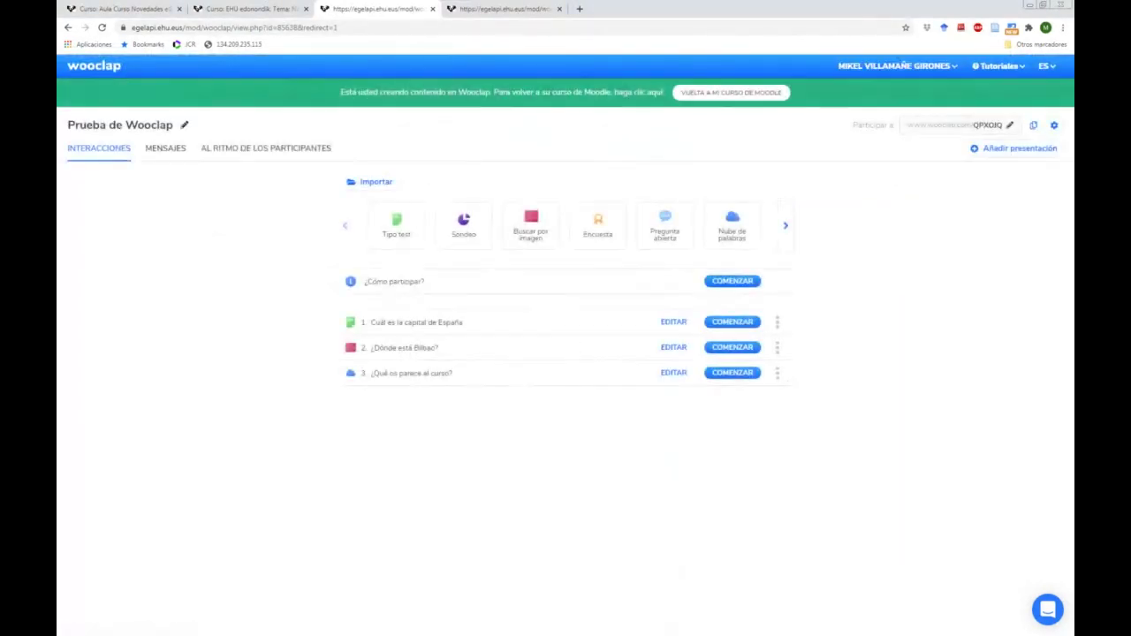
Sync Prueba de Wooclap results with Moodle from the event settings, then return to the eGela course
click(1054, 124)
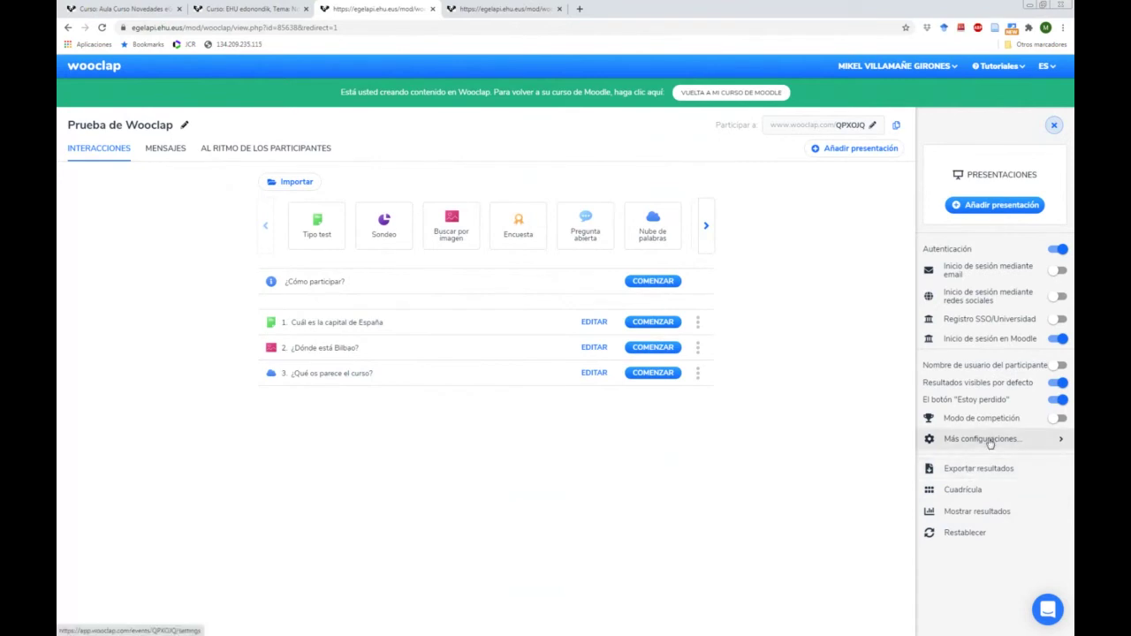
click(988, 442)
scroll(728, 404, down, 2)
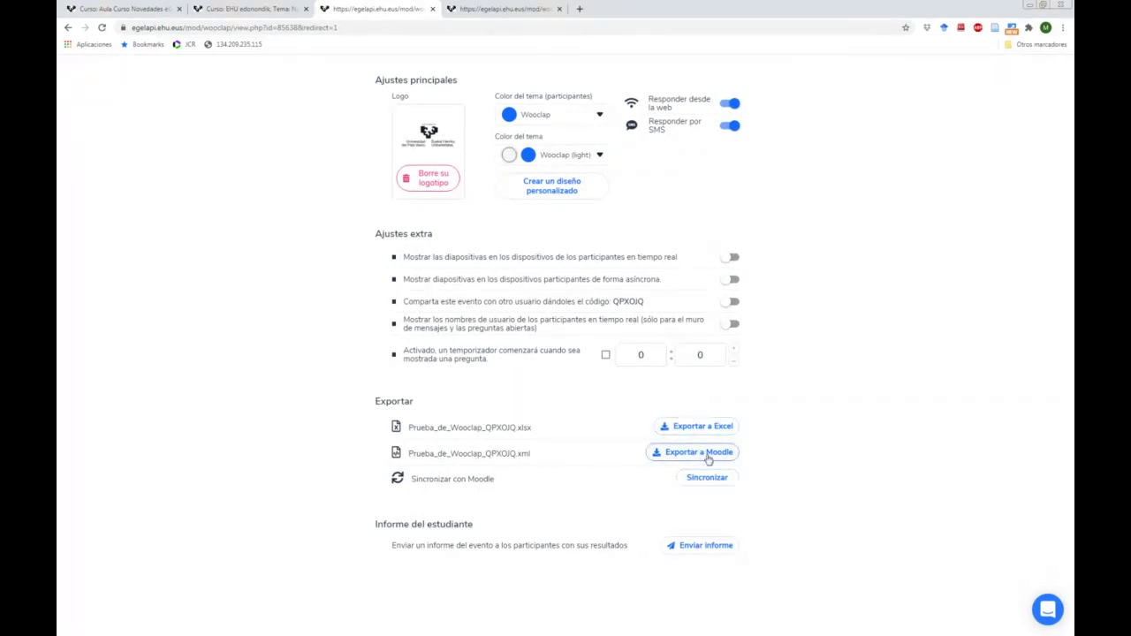
click(710, 481)
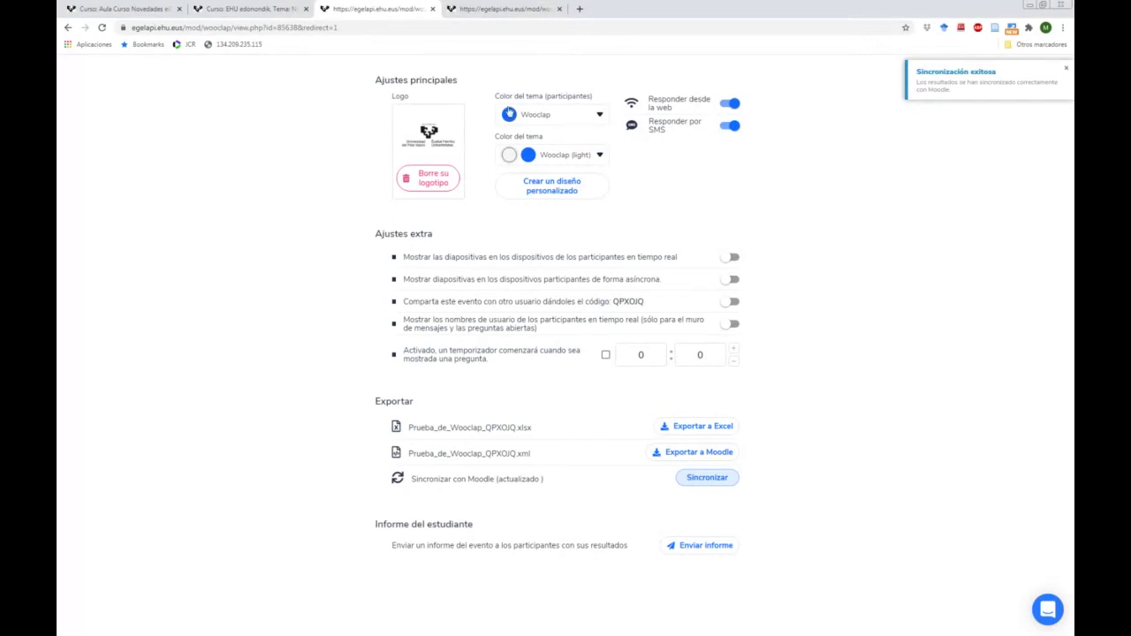
click(272, 10)
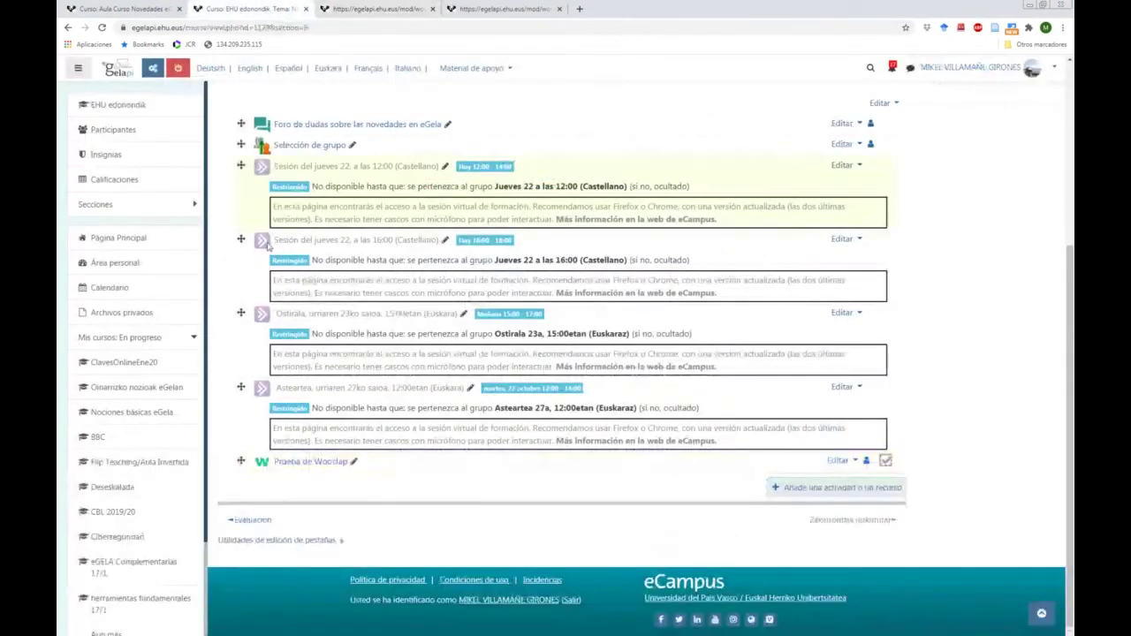
Open Calificaciones, continue past recalculation, and sort grades by the Prueba de Wooclap column
click(107, 181)
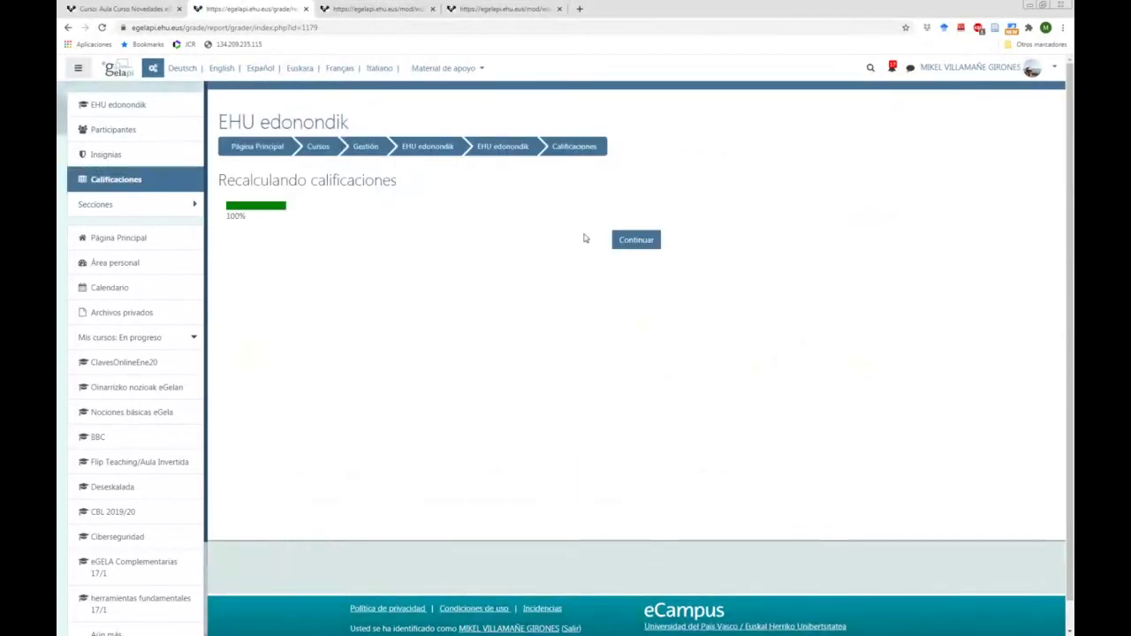
click(635, 241)
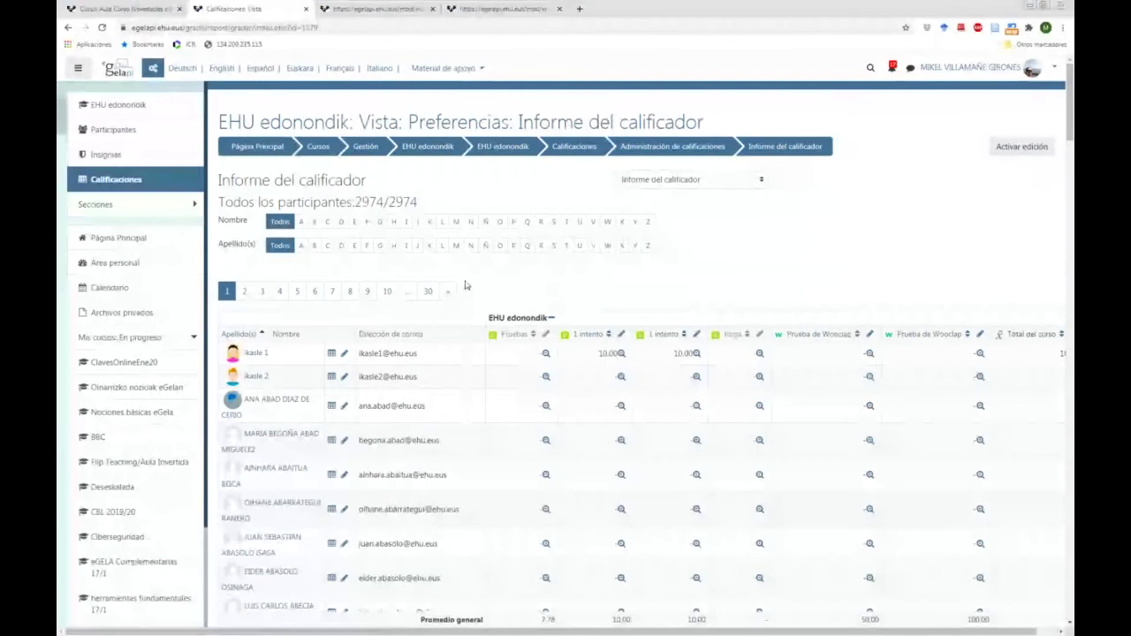
scroll(288, 631, right, 1)
scroll(664, 633, right, 1)
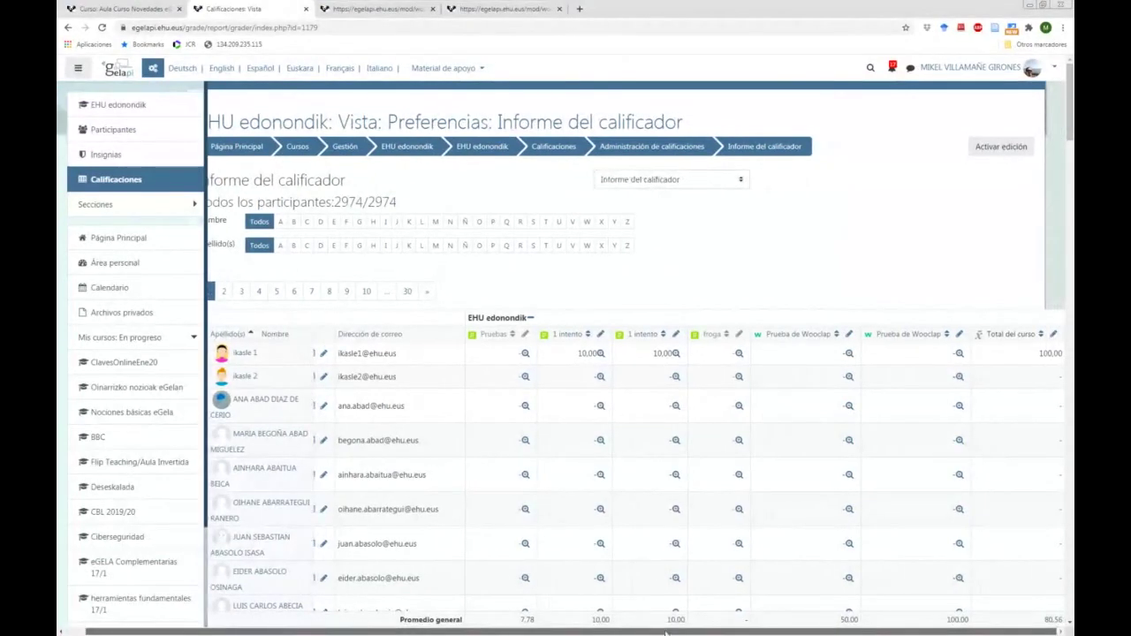
click(947, 335)
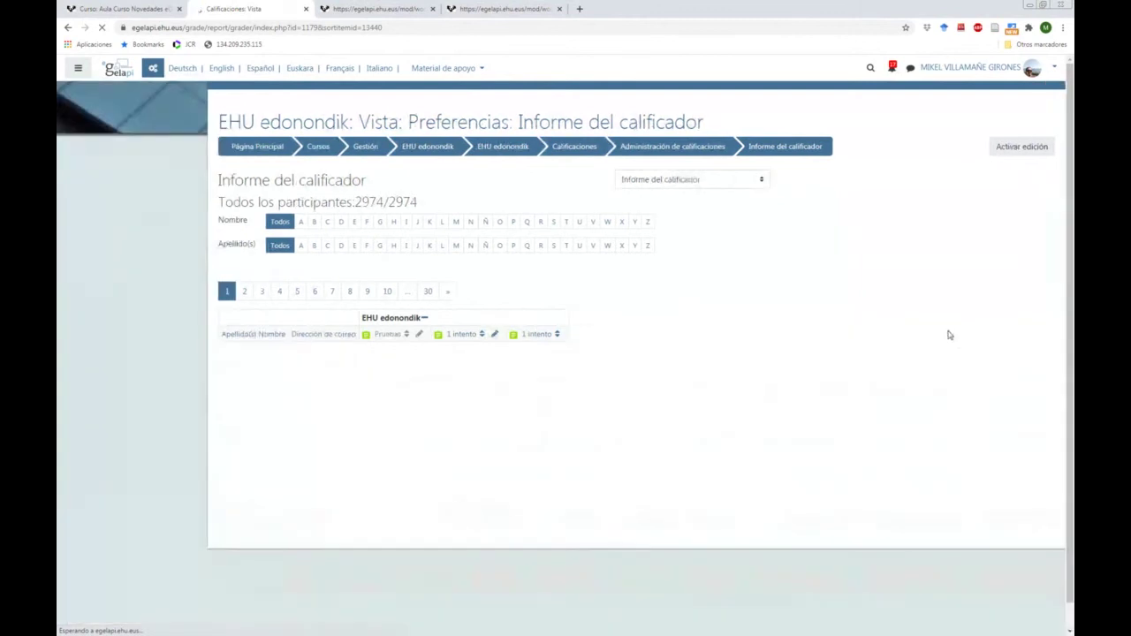
scroll(959, 356, down, 2)
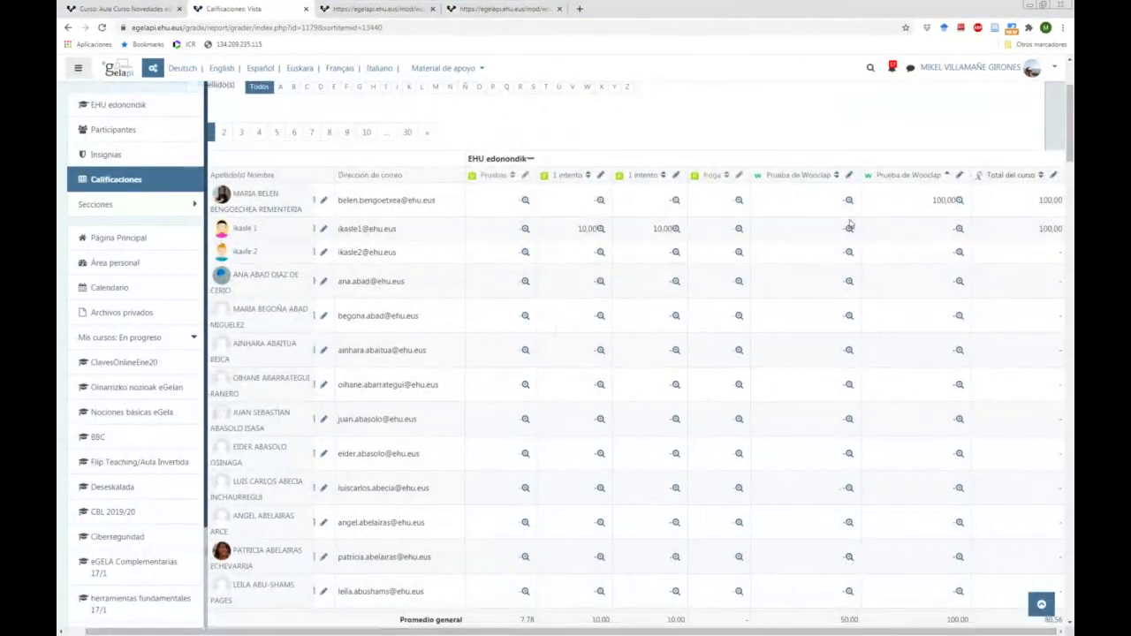
scroll(922, 248, down, 2)
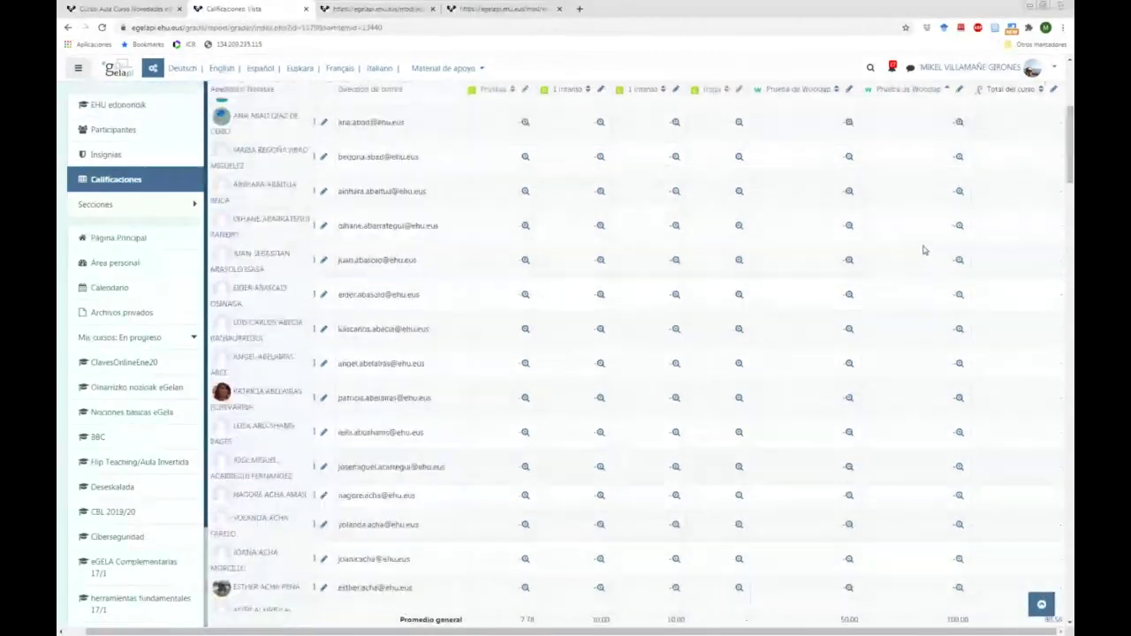
scroll(922, 250, up, 2)
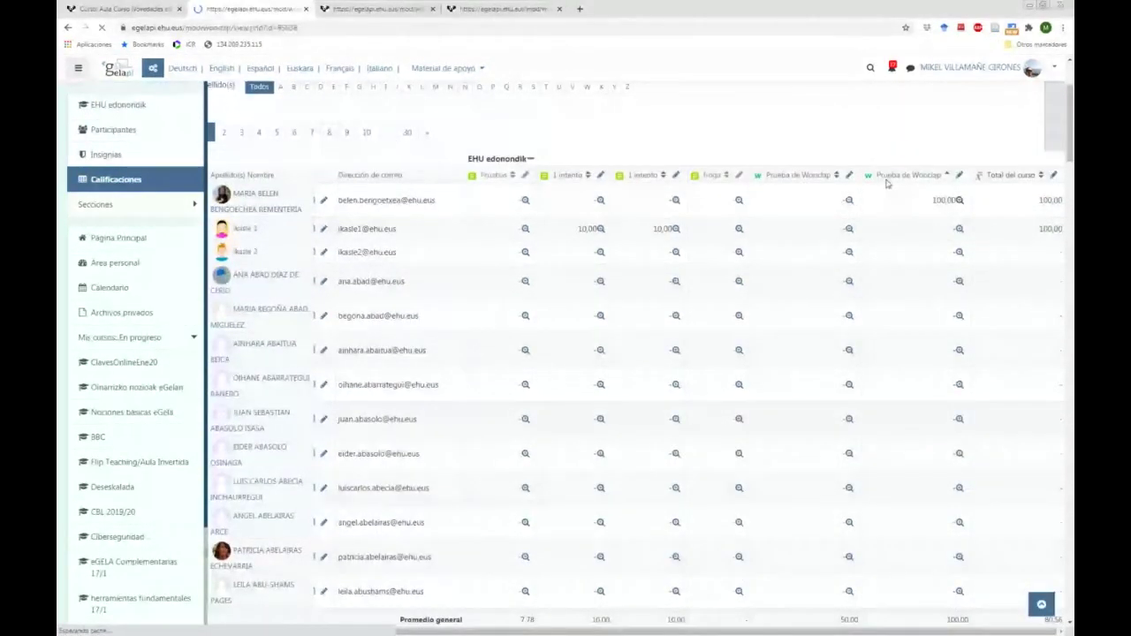
Open Prueba de Wooclap from its grade column, then return via breadcrumbs to EHU edonondik
click(887, 176)
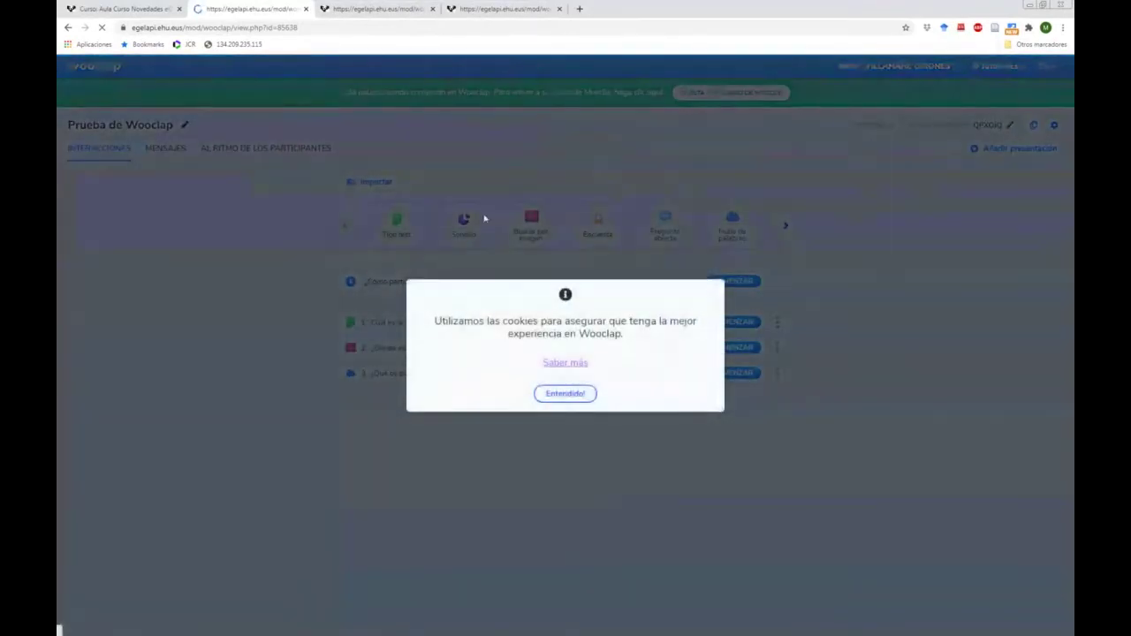
click(568, 395)
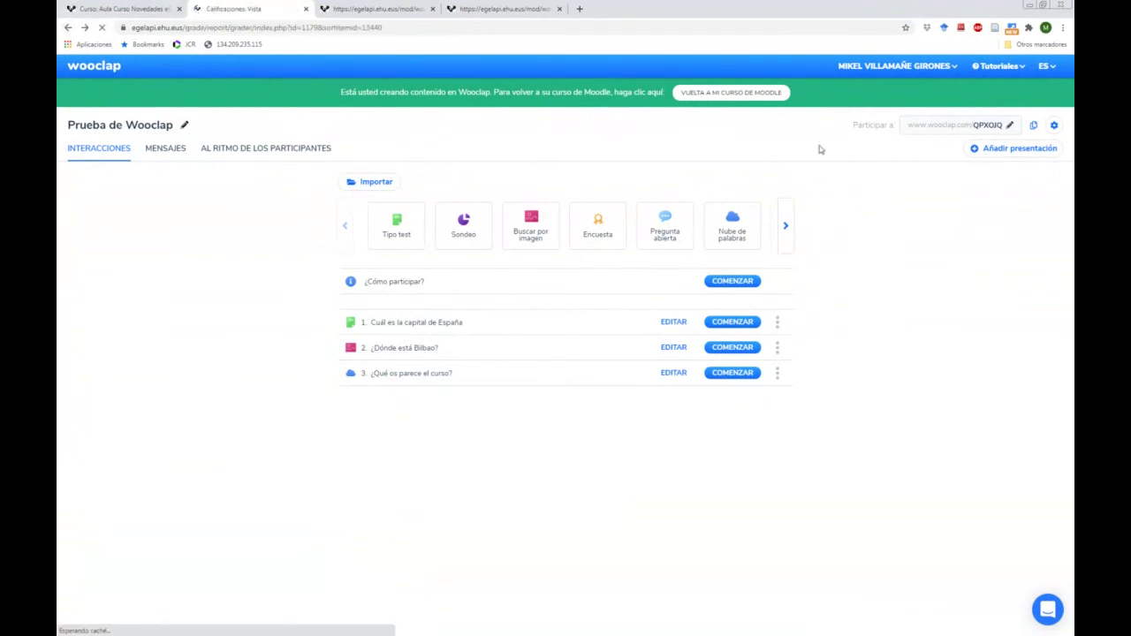
scroll(743, 347, down, 5)
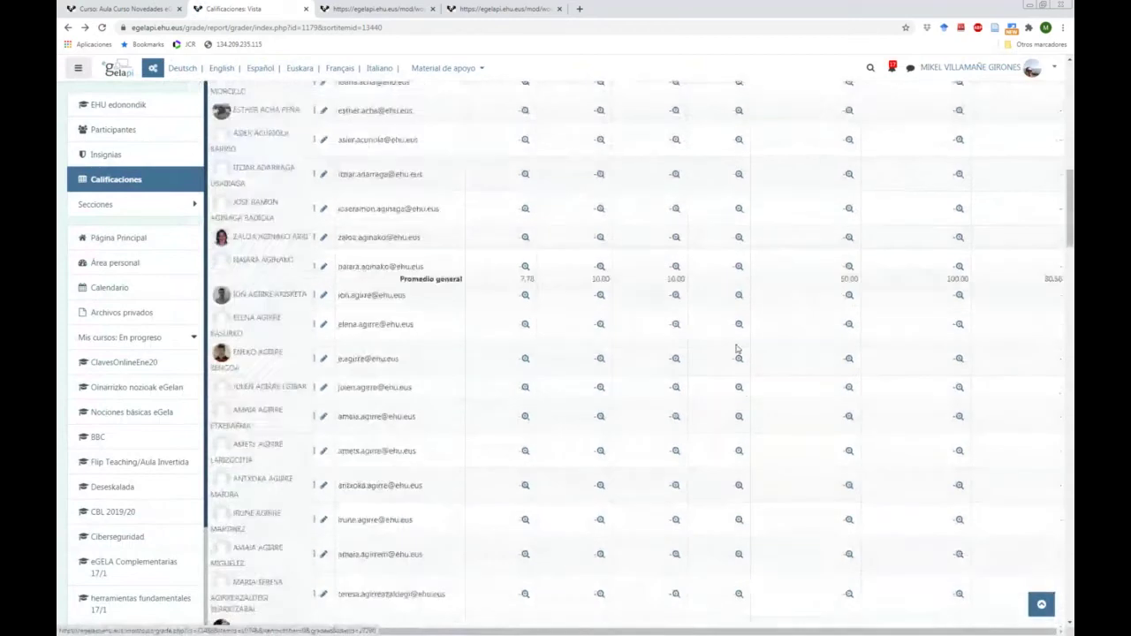
scroll(736, 349, up, 10)
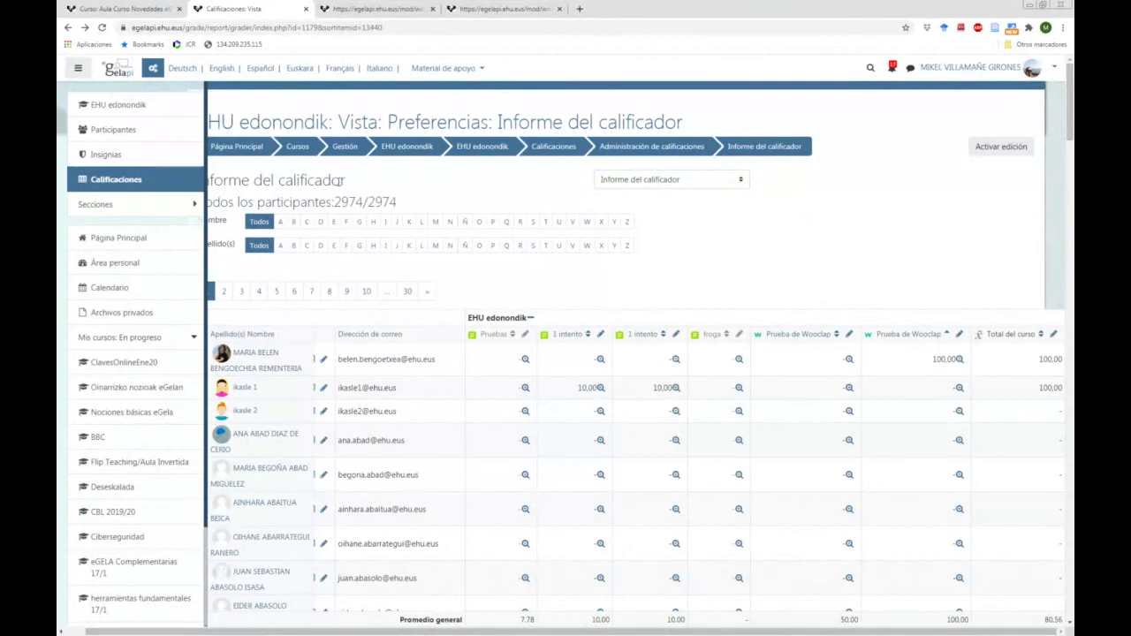
click(554, 148)
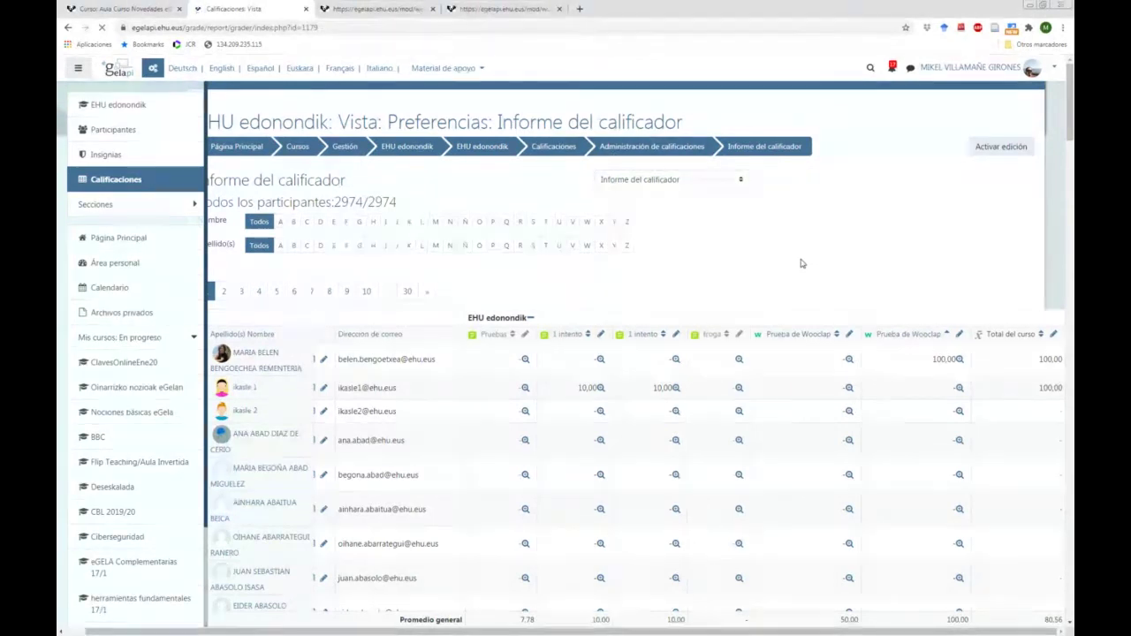
click(504, 149)
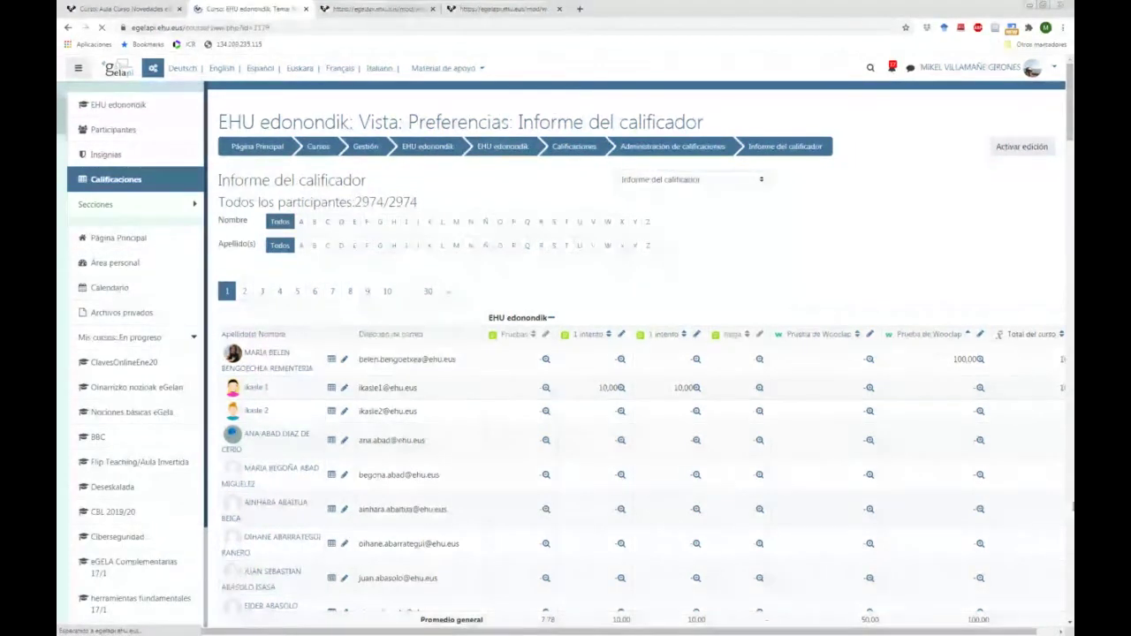
Close the extra Wooclap tabs and reopen Prueba de Wooclap from the course, accepting the cookie notice
key(ctrl+Tab)
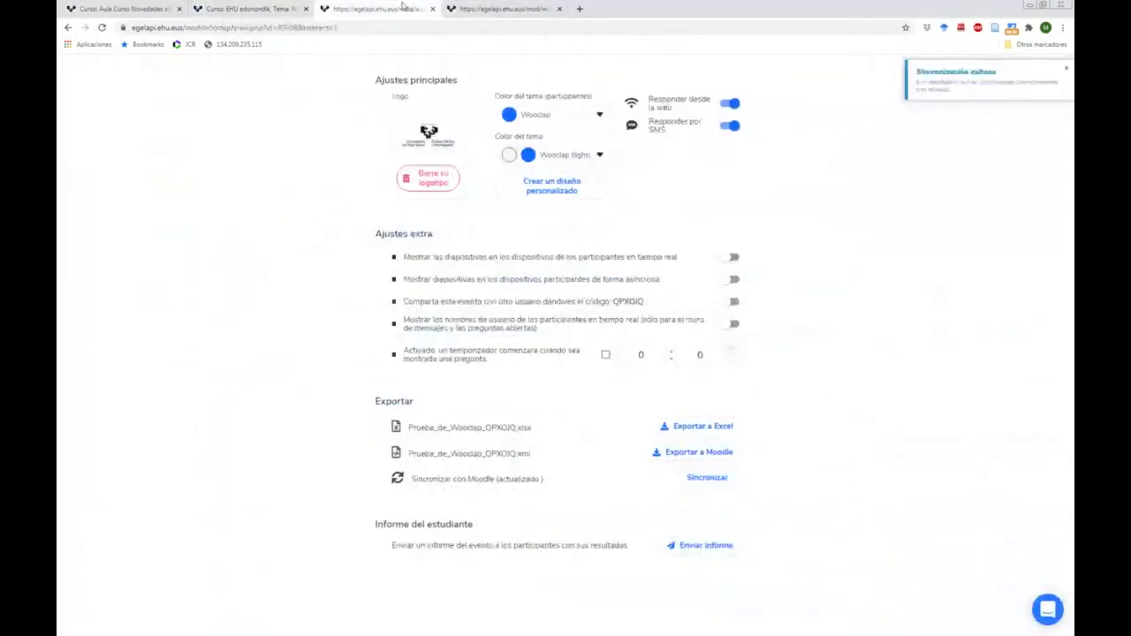
scroll(575, 213, up, 2)
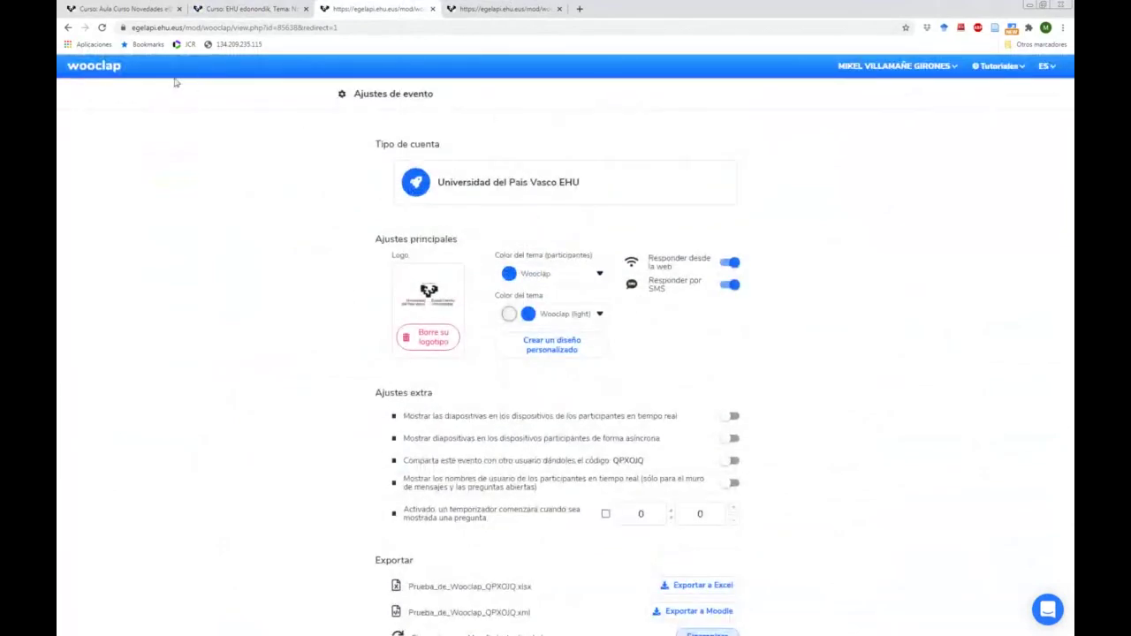
click(217, 9)
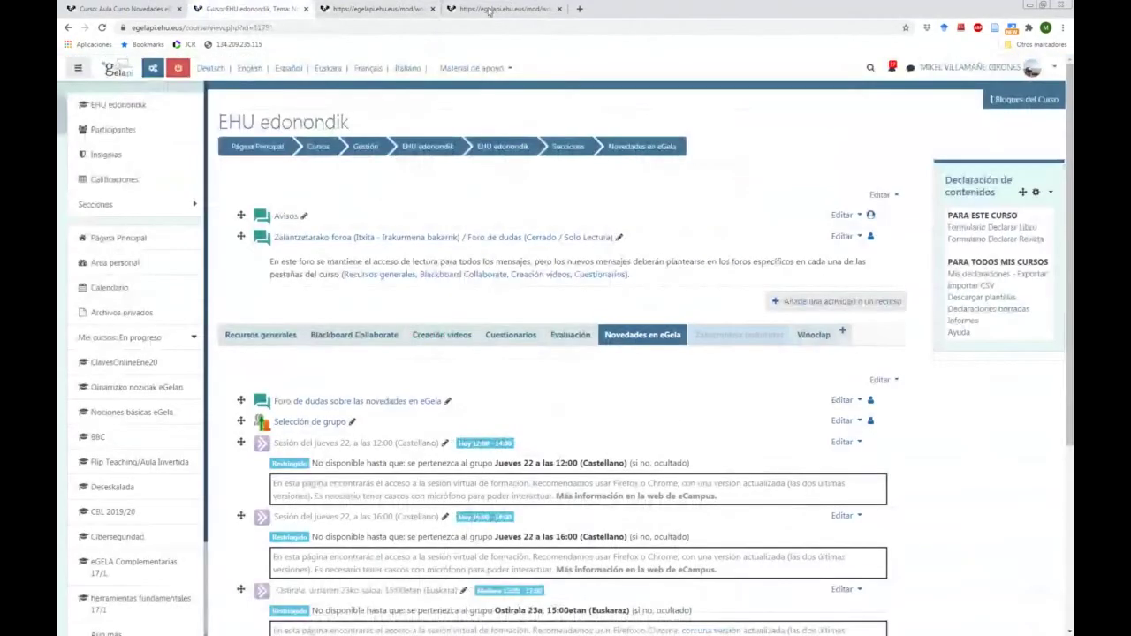
click(559, 9)
scroll(542, 427, down, 5)
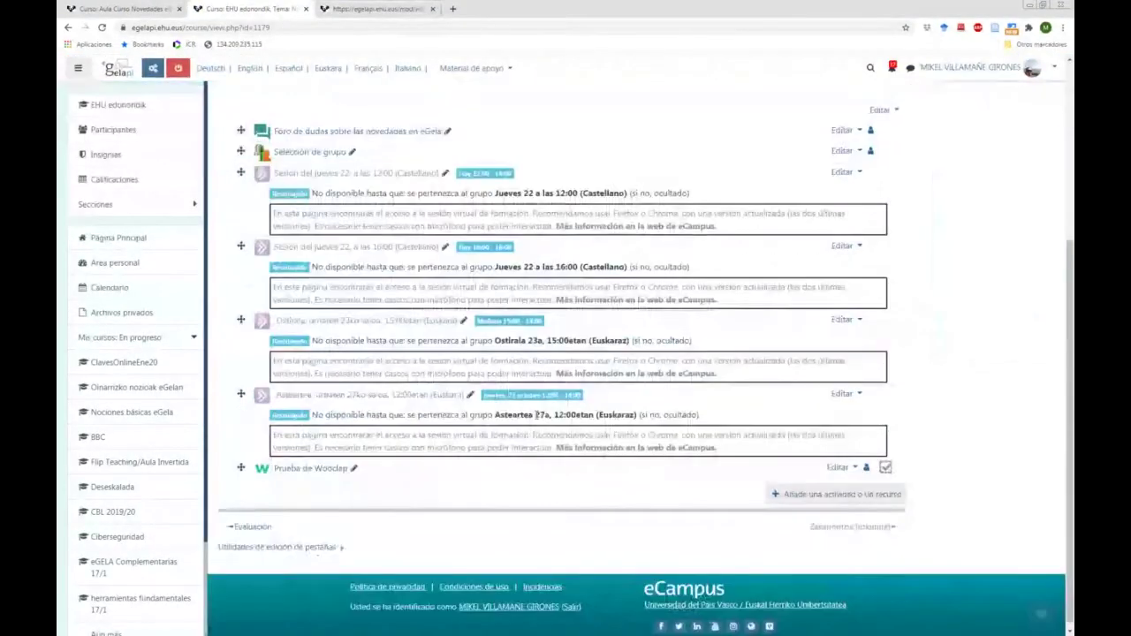
click(305, 466)
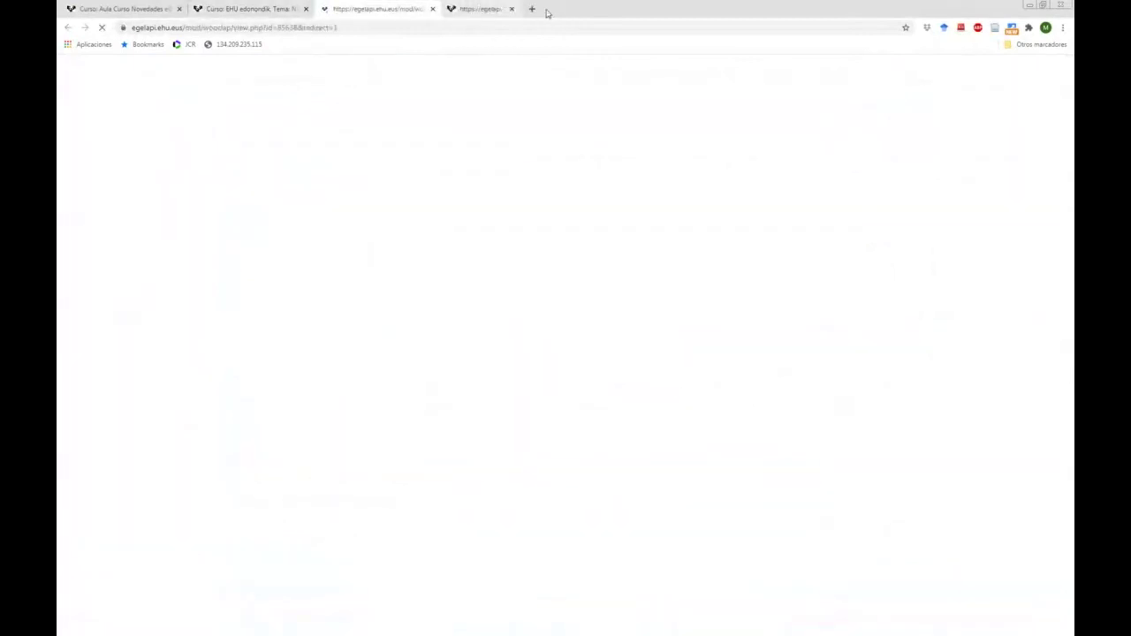
click(558, 9)
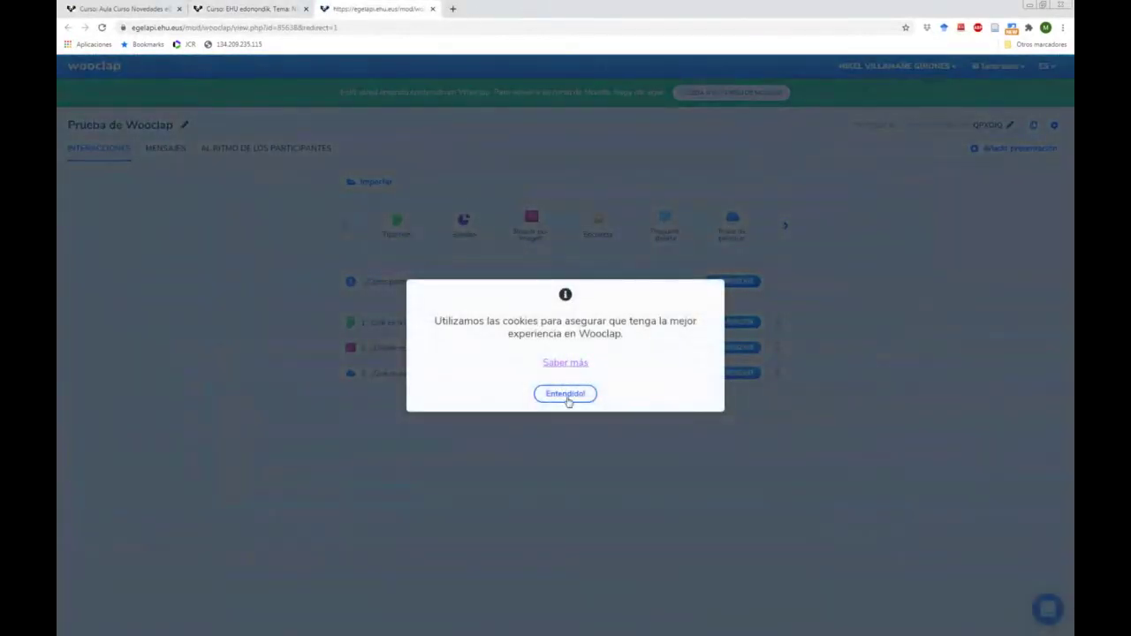
click(566, 394)
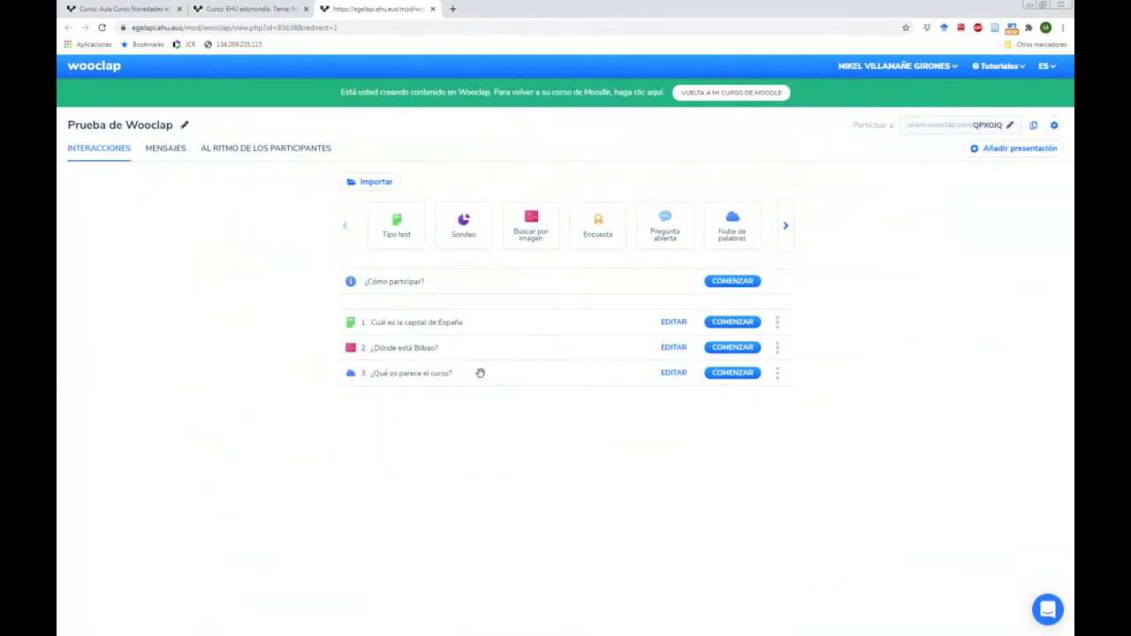
Create a new questionnaire under Cuestionarios in the AL RITMO DE LOS PARTICIPANTES section
click(299, 155)
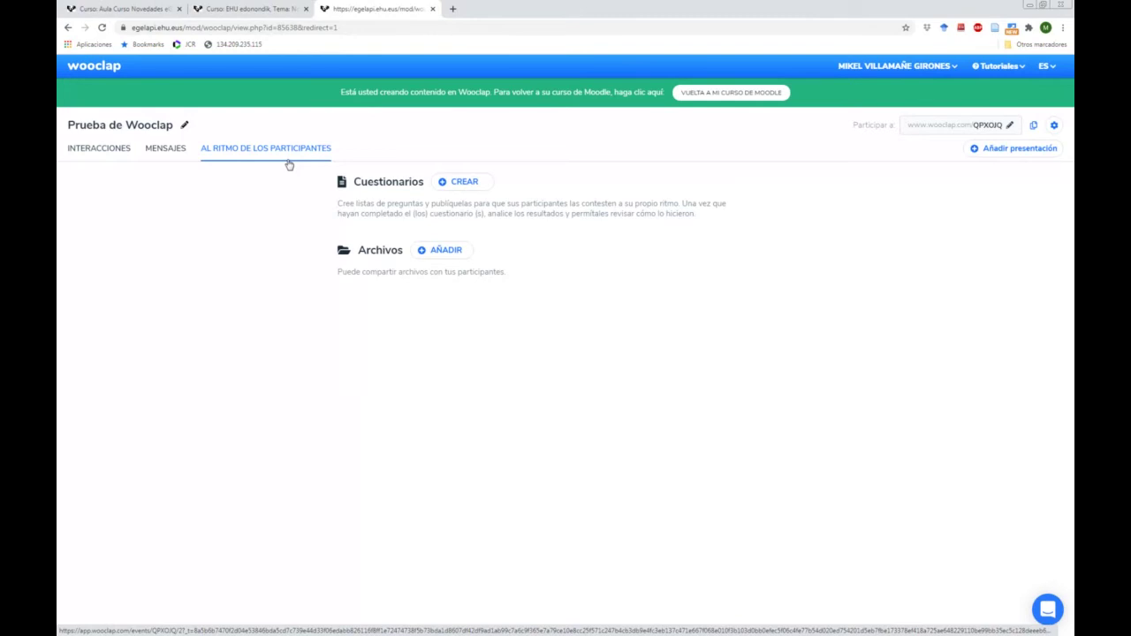
click(466, 183)
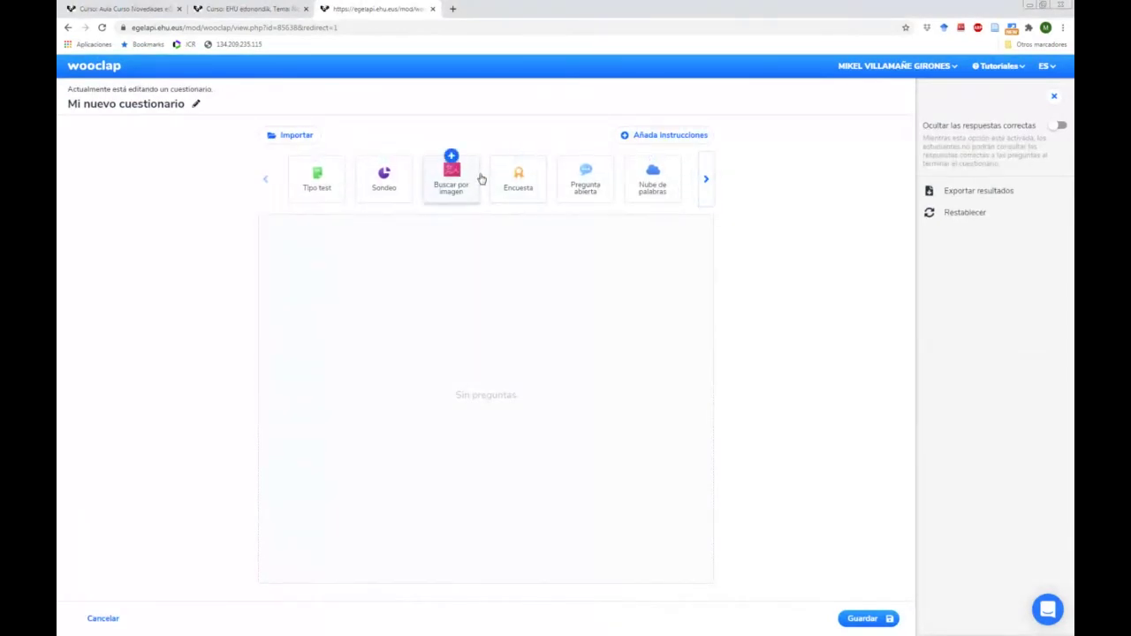
Import all three interactions from the Prueba de Wooclap (QPXOJQ) event and save the quiz
click(291, 137)
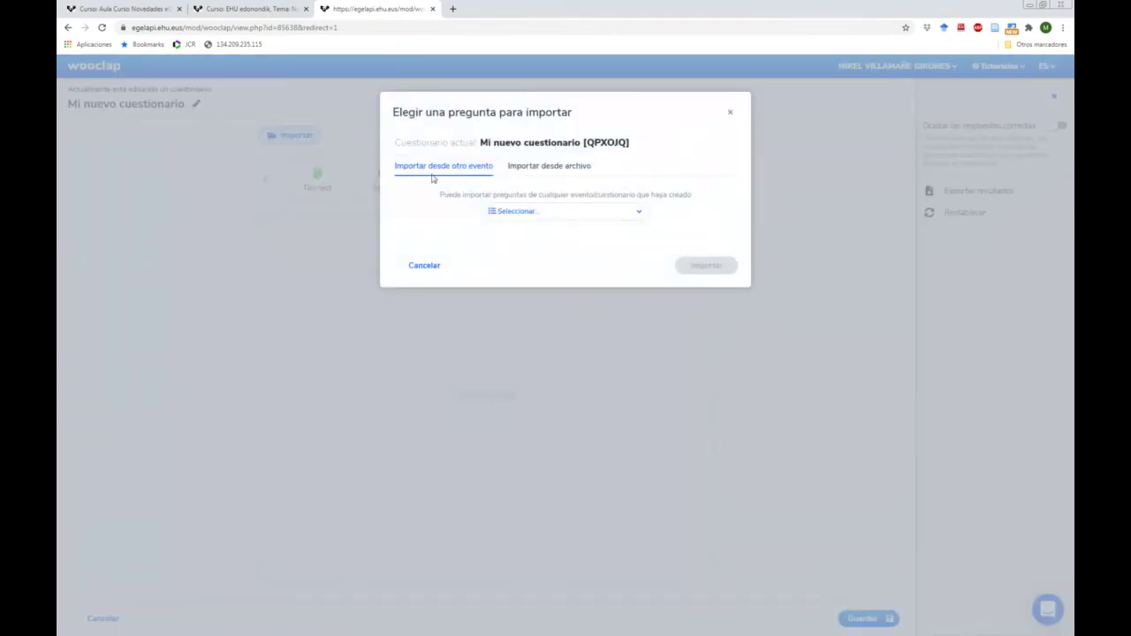
click(626, 215)
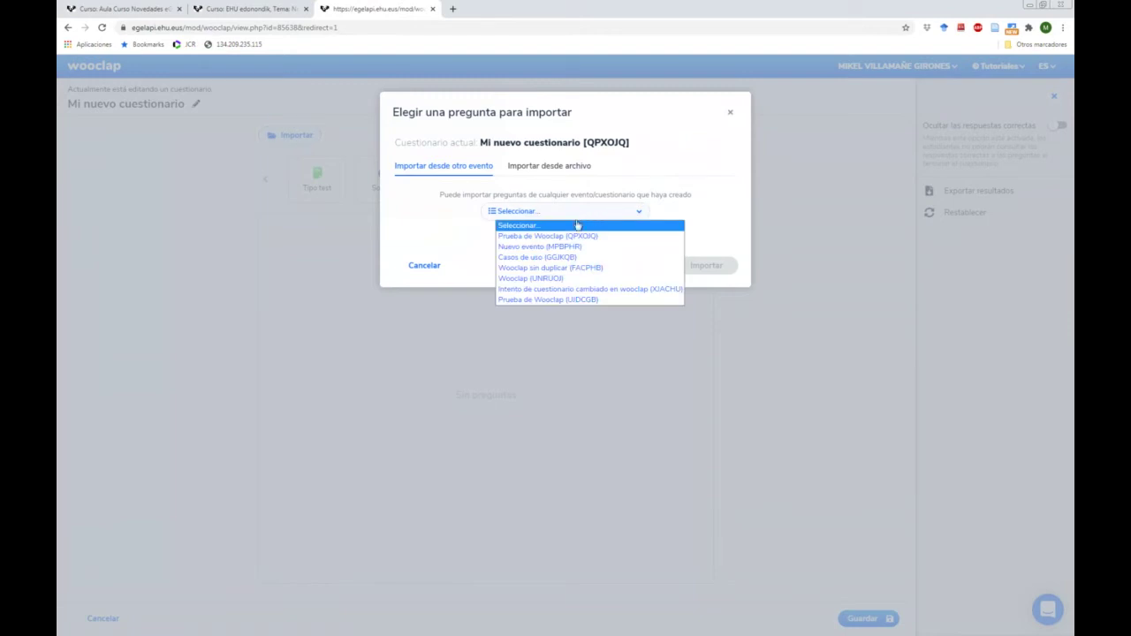
click(570, 248)
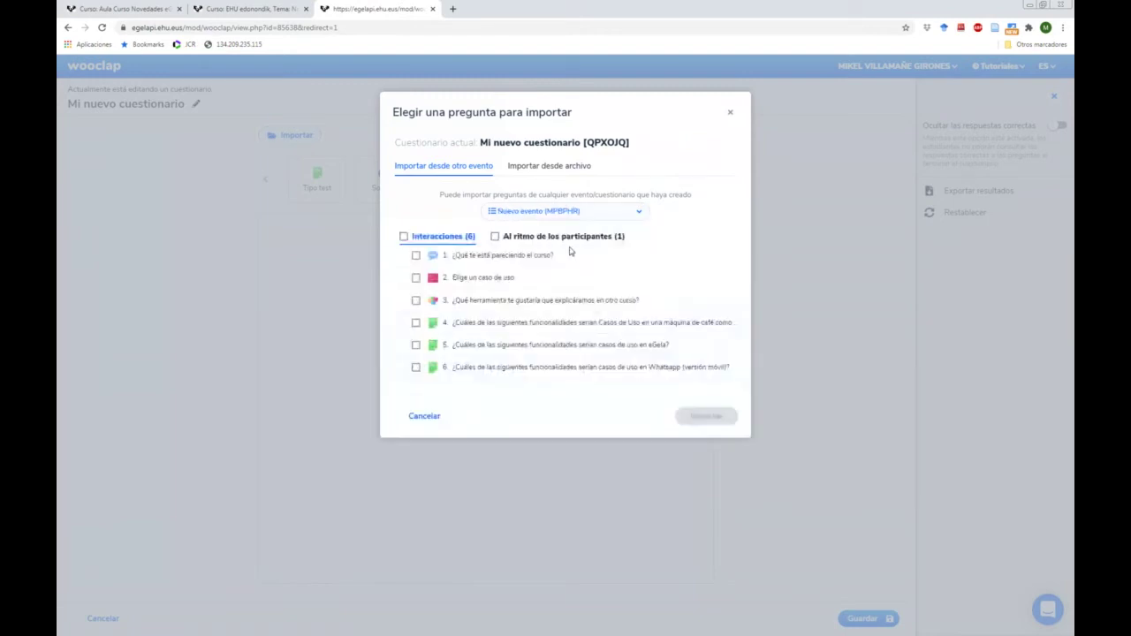
click(626, 216)
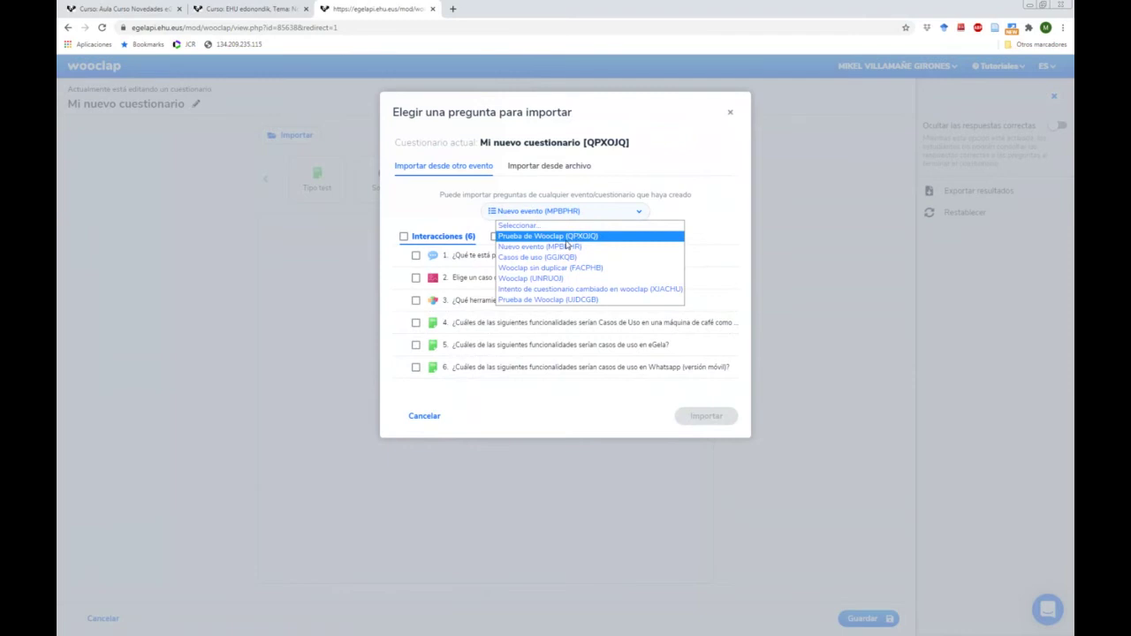
click(570, 235)
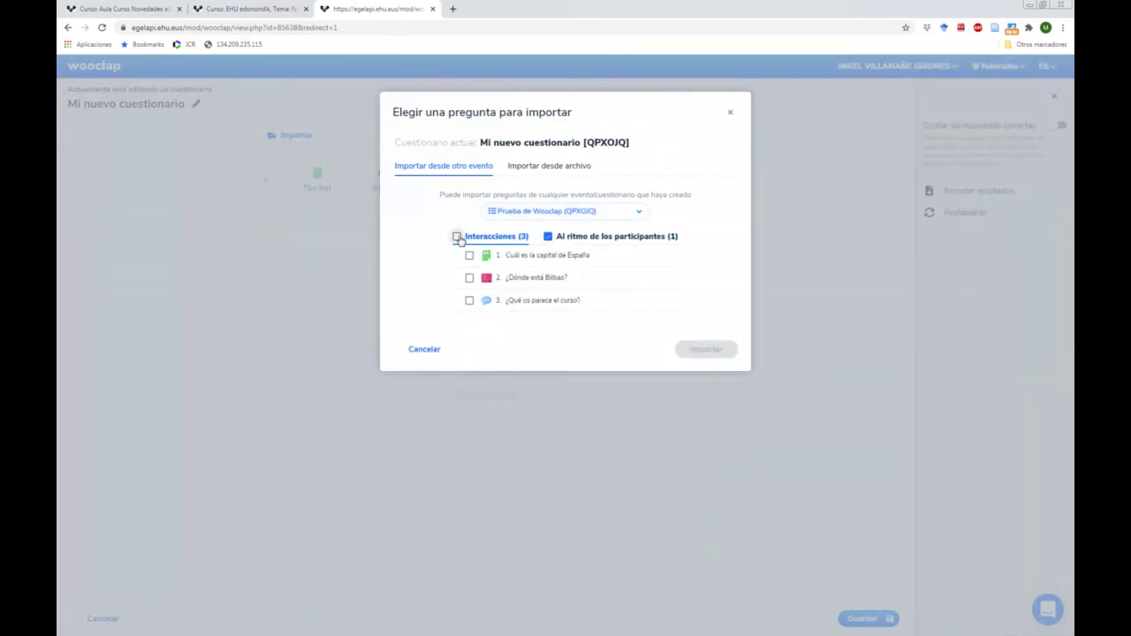
click(457, 236)
click(695, 350)
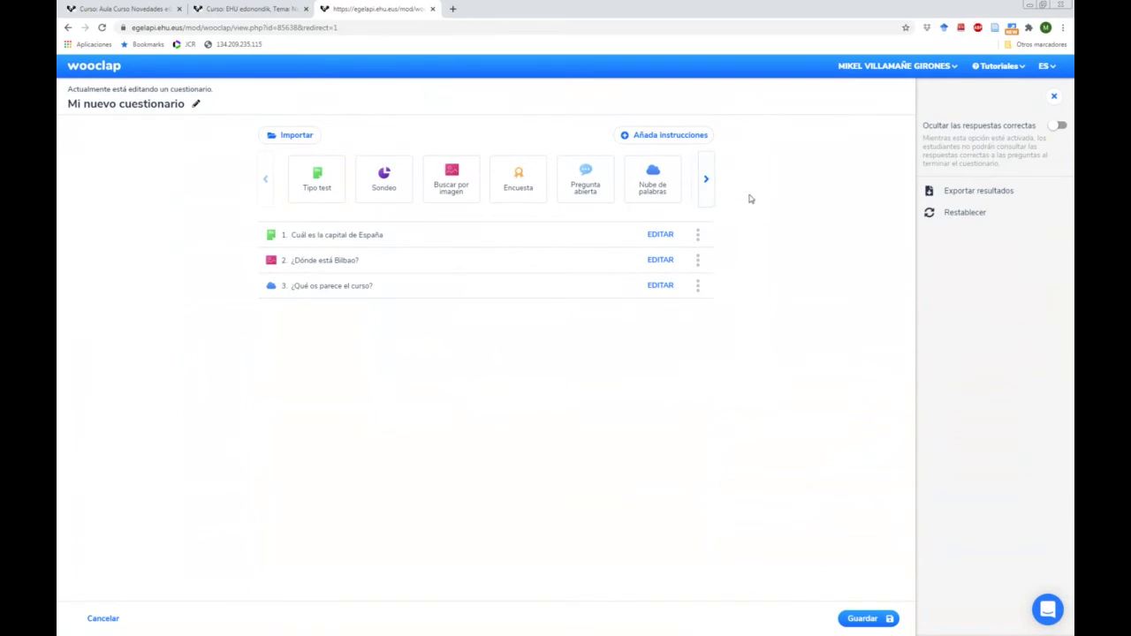
click(864, 618)
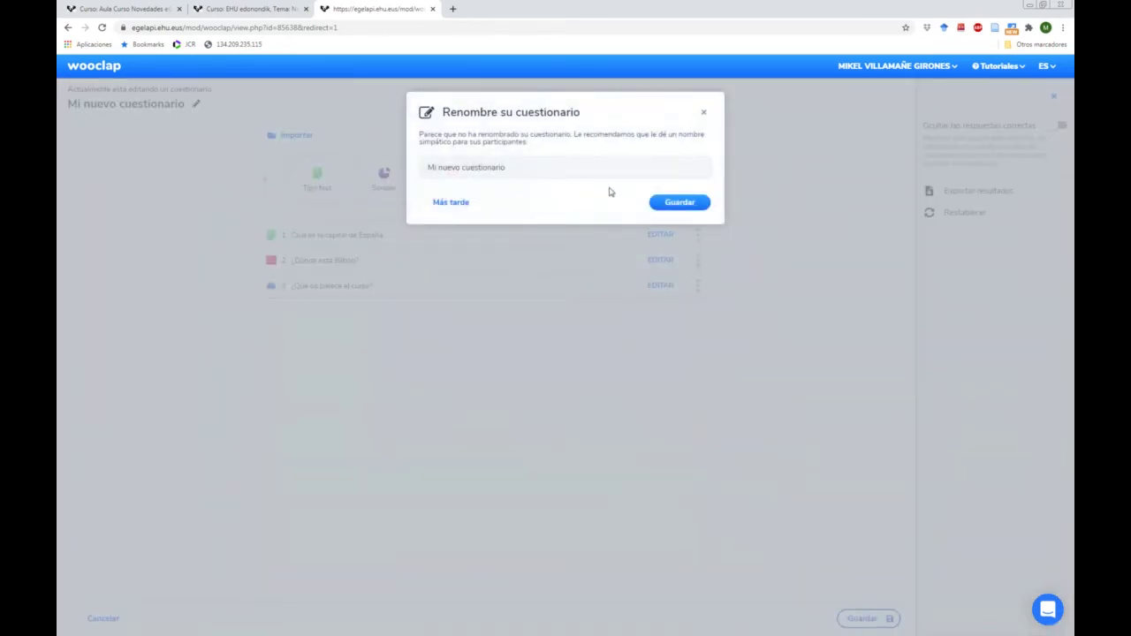
Keep the name 'Mi nuevo cuestionario' and publish the quiz now
click(668, 202)
click(702, 166)
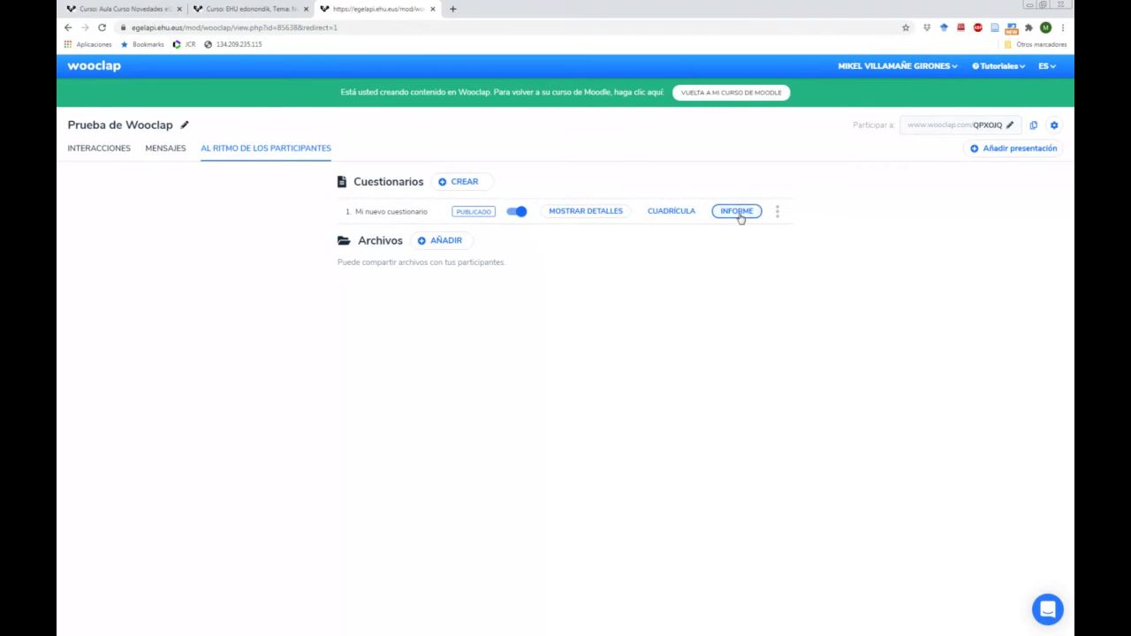
click(776, 213)
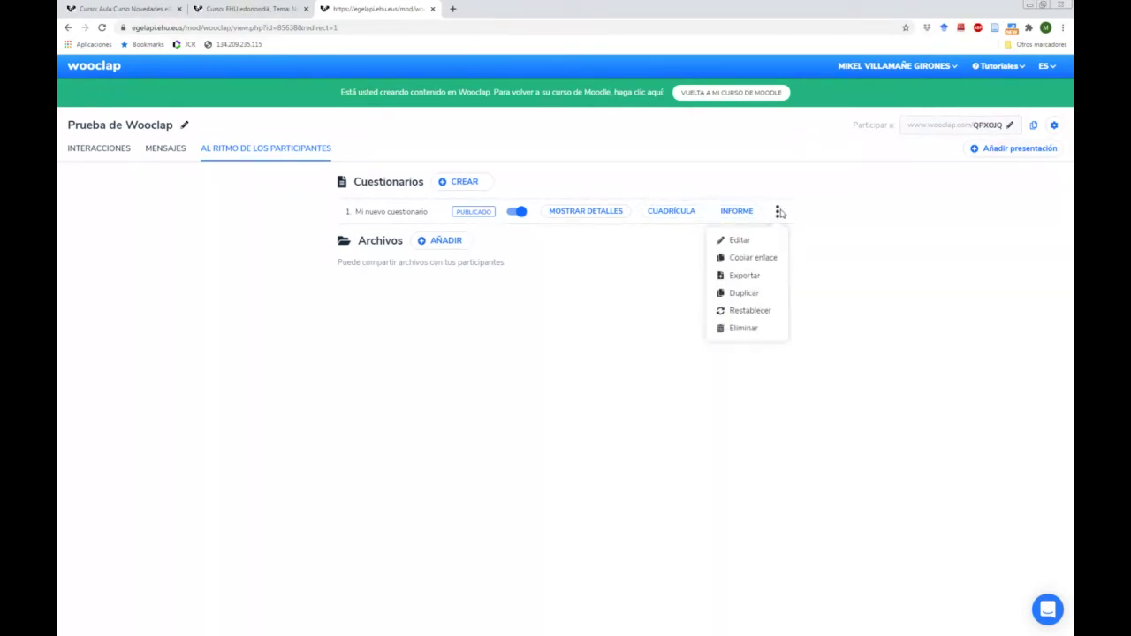
click(823, 282)
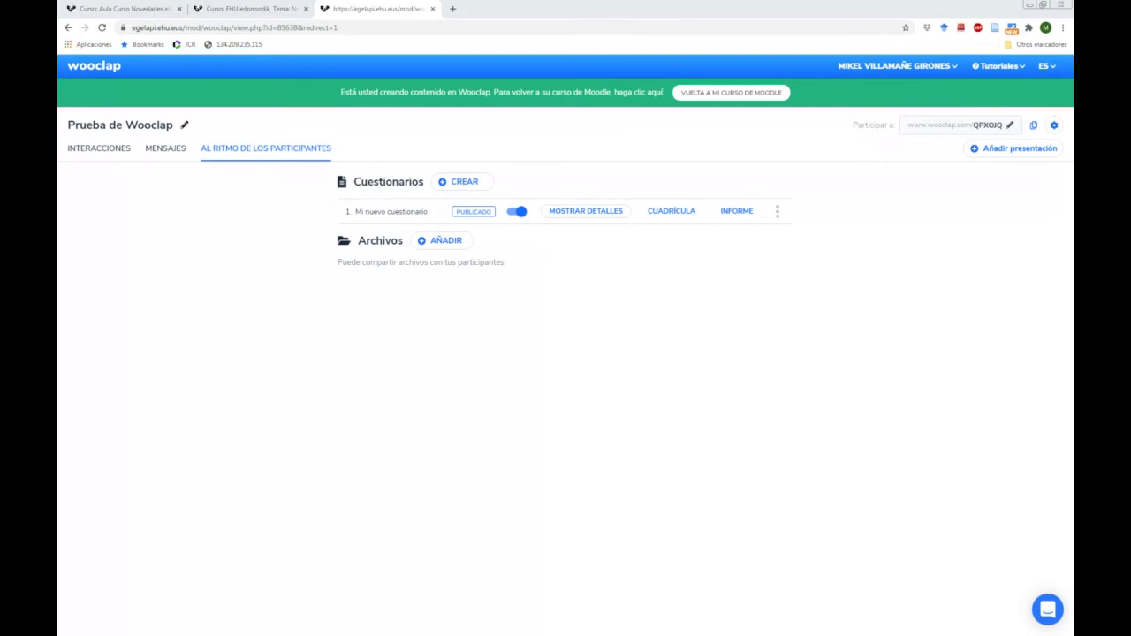
Import Novedades_eGela.pptx from the computer into the activity and let Wooclap convert it
click(1009, 147)
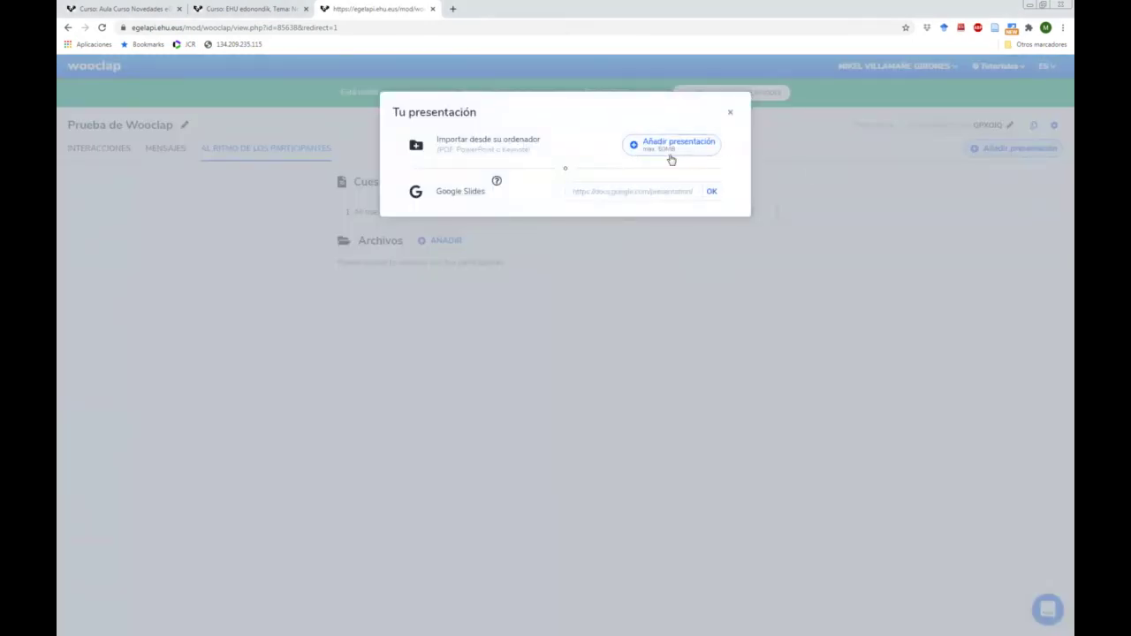
click(667, 146)
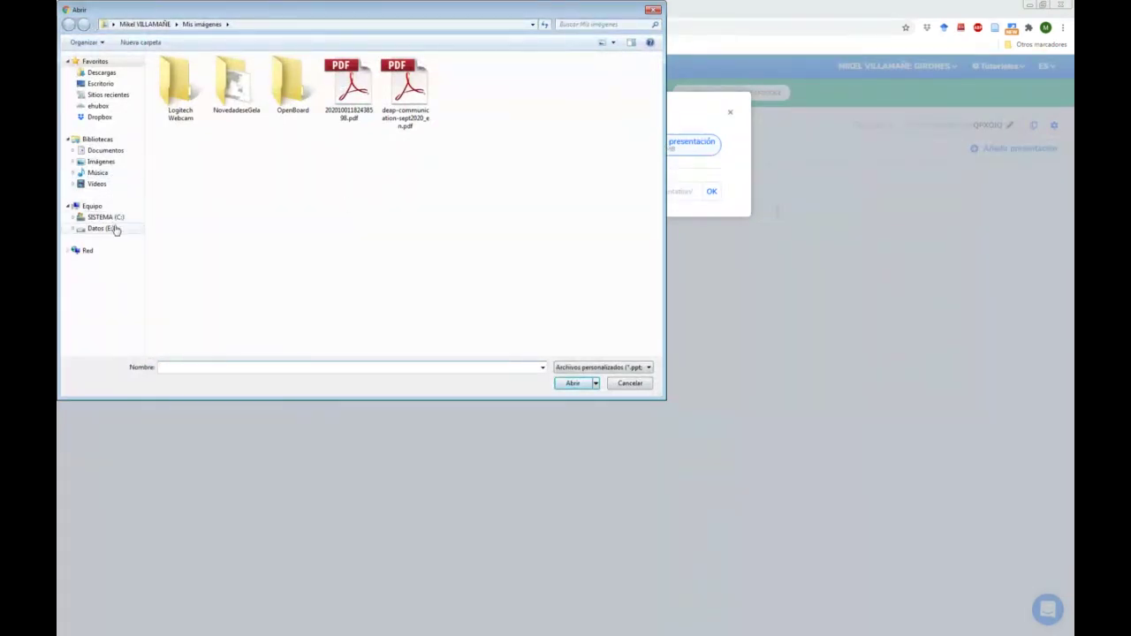
key(Escape)
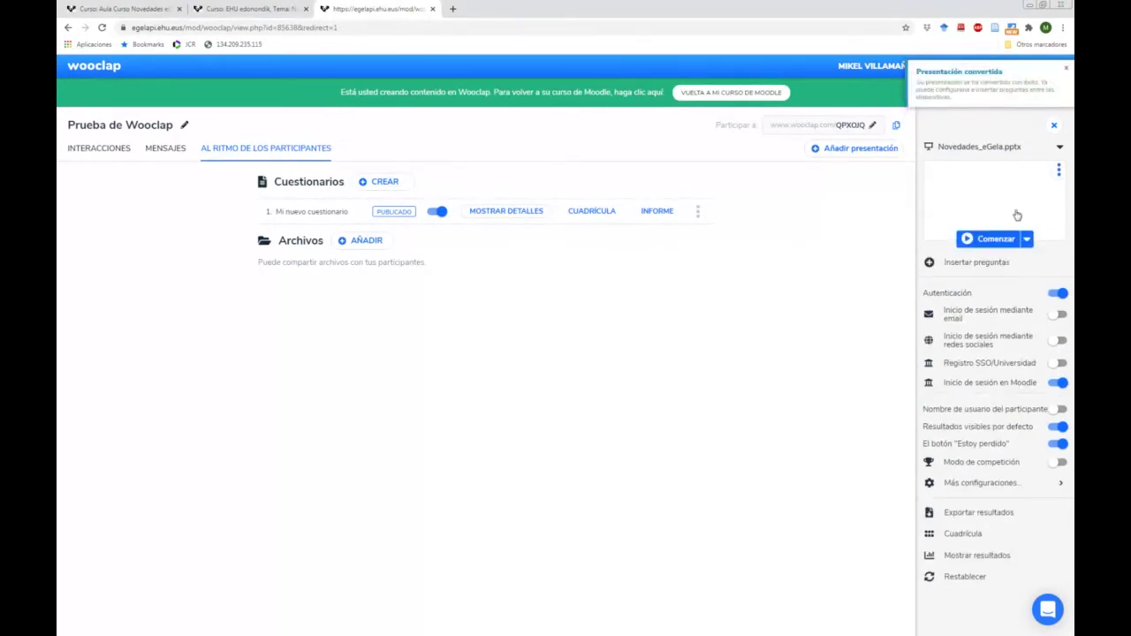
click(1026, 240)
In the question-insertion editor, place the Spain-capital question after slide 9
click(929, 263)
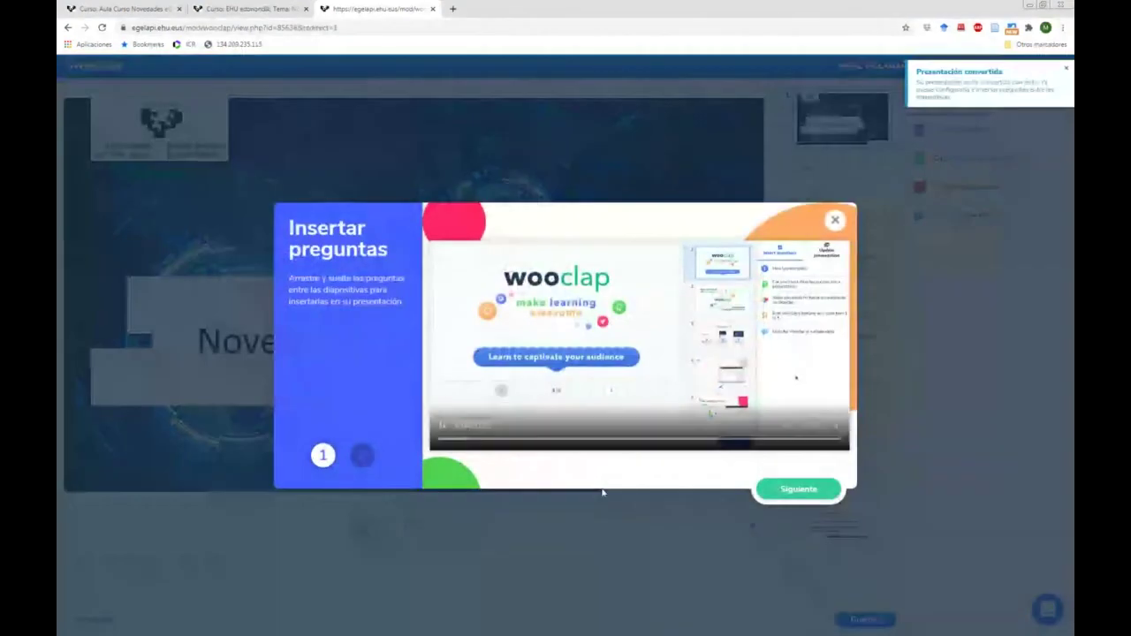
click(798, 493)
click(797, 491)
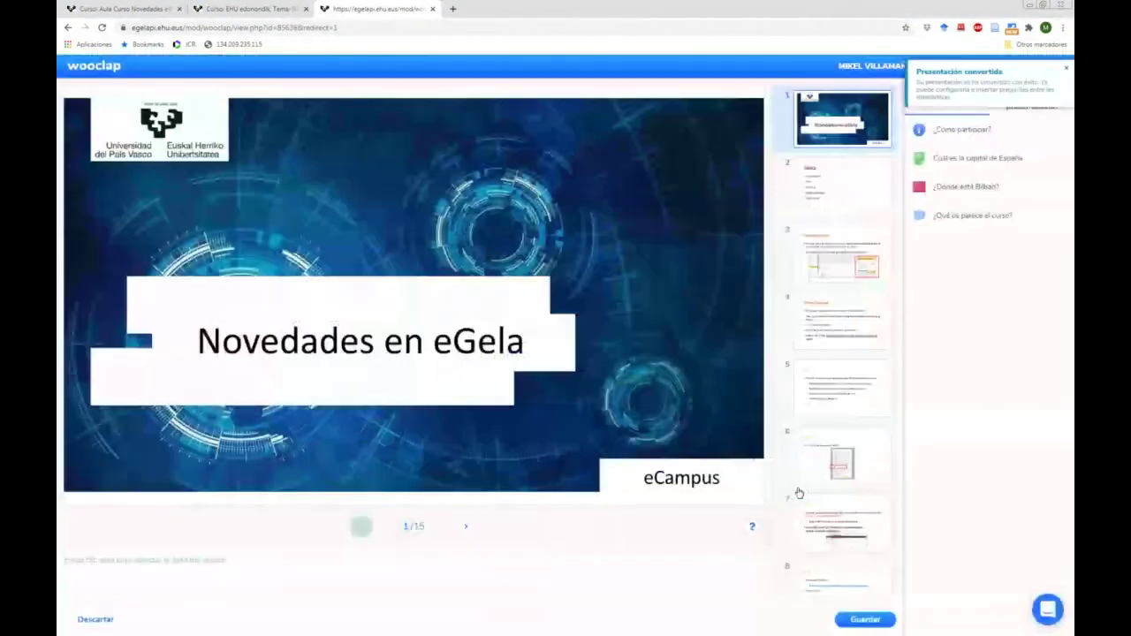
scroll(815, 381, down, 3)
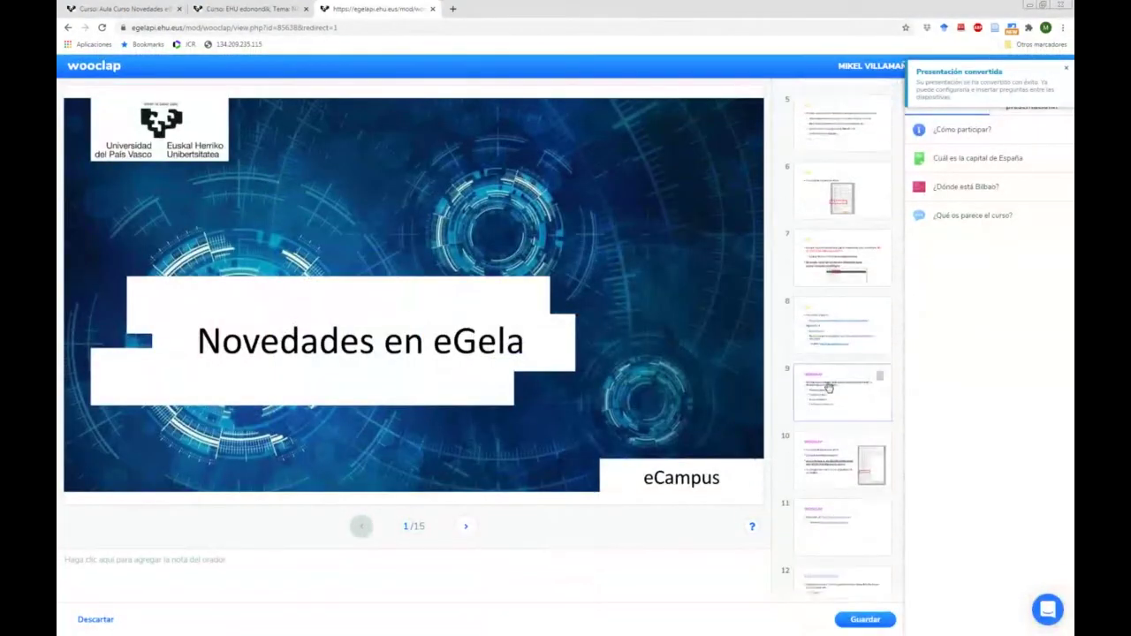
click(827, 389)
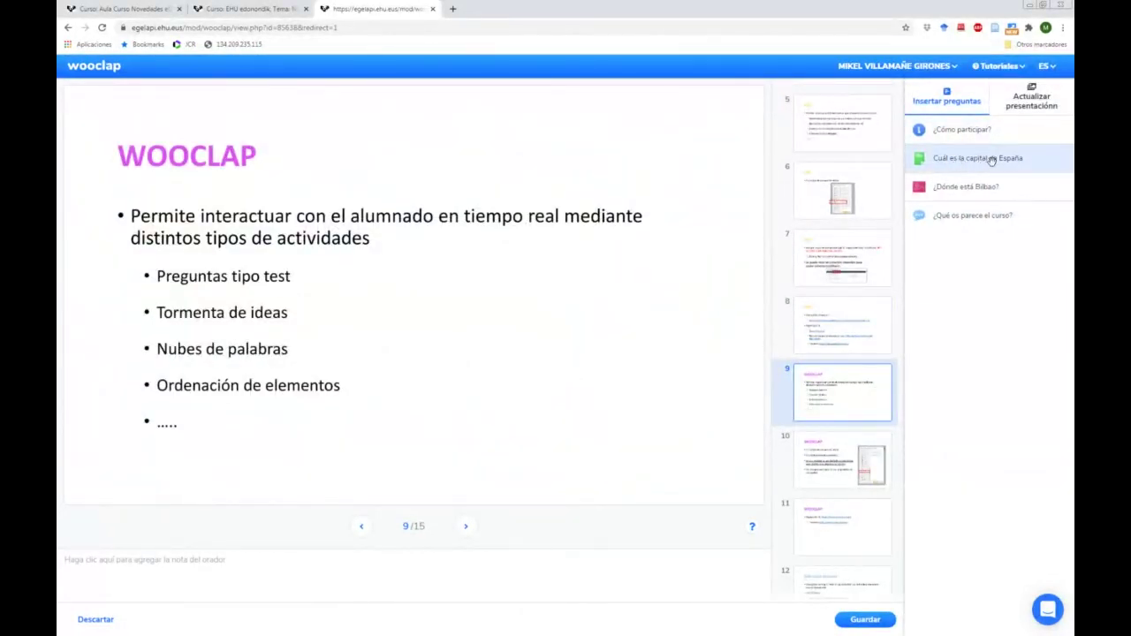
drag(970, 161, 864, 437)
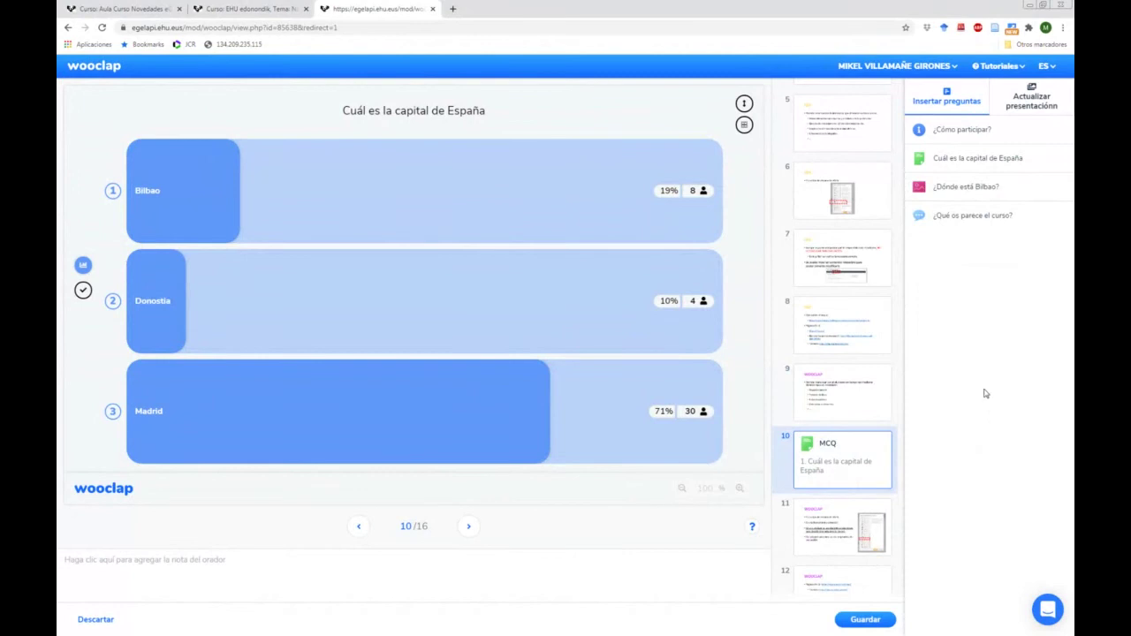
Place the '¿Qué os parece el curso?' question after slide 13 and save the presentation
scroll(864, 302, down, 3)
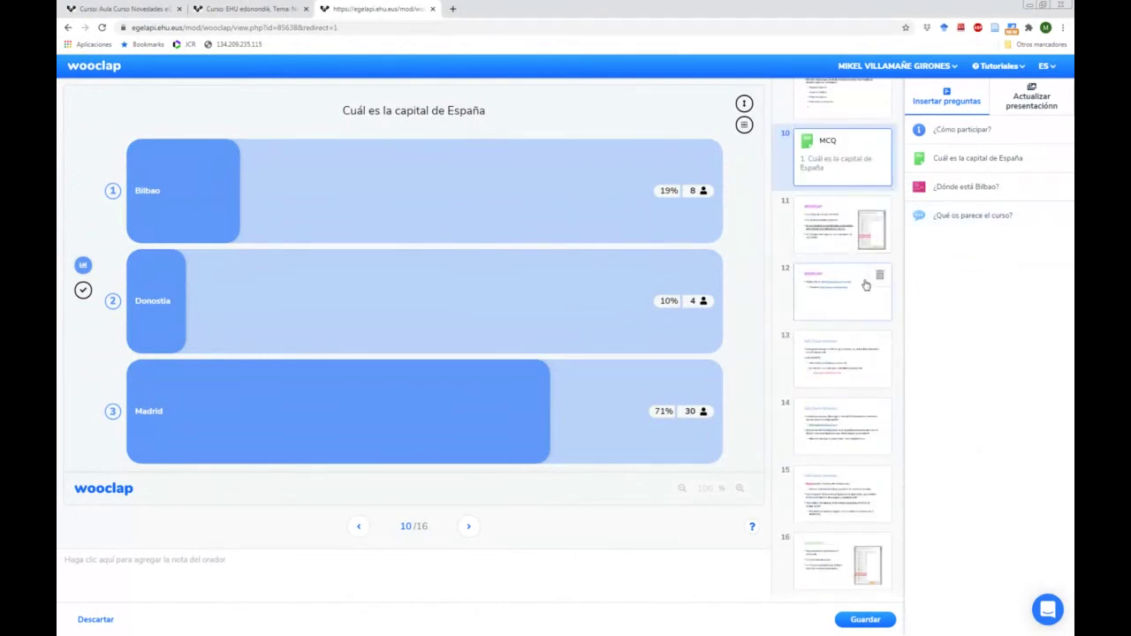
click(849, 398)
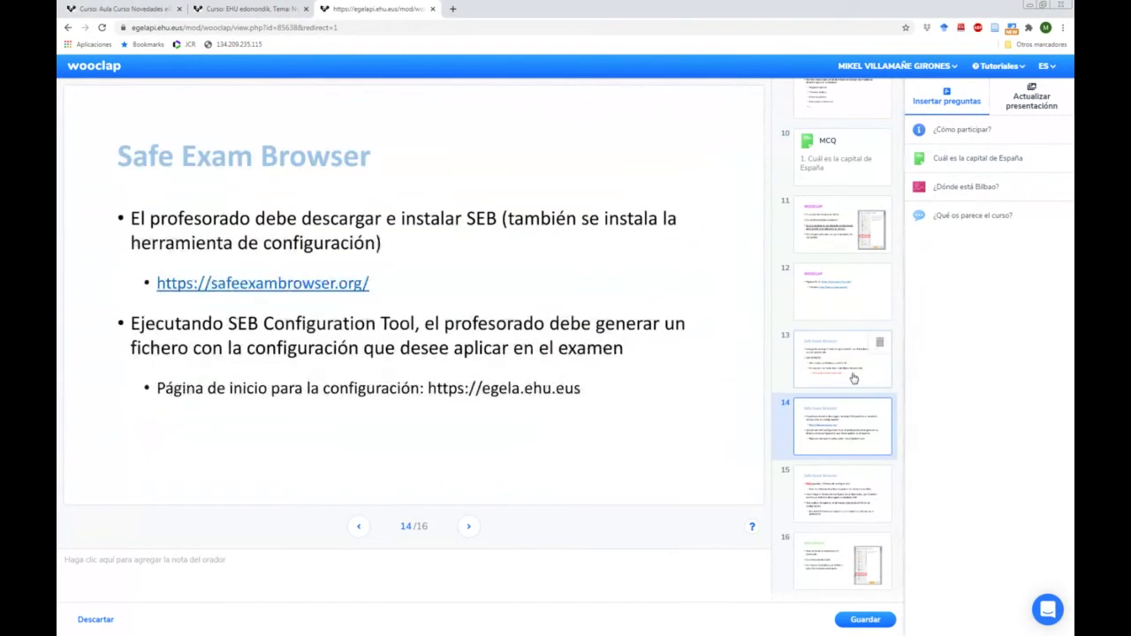
click(870, 344)
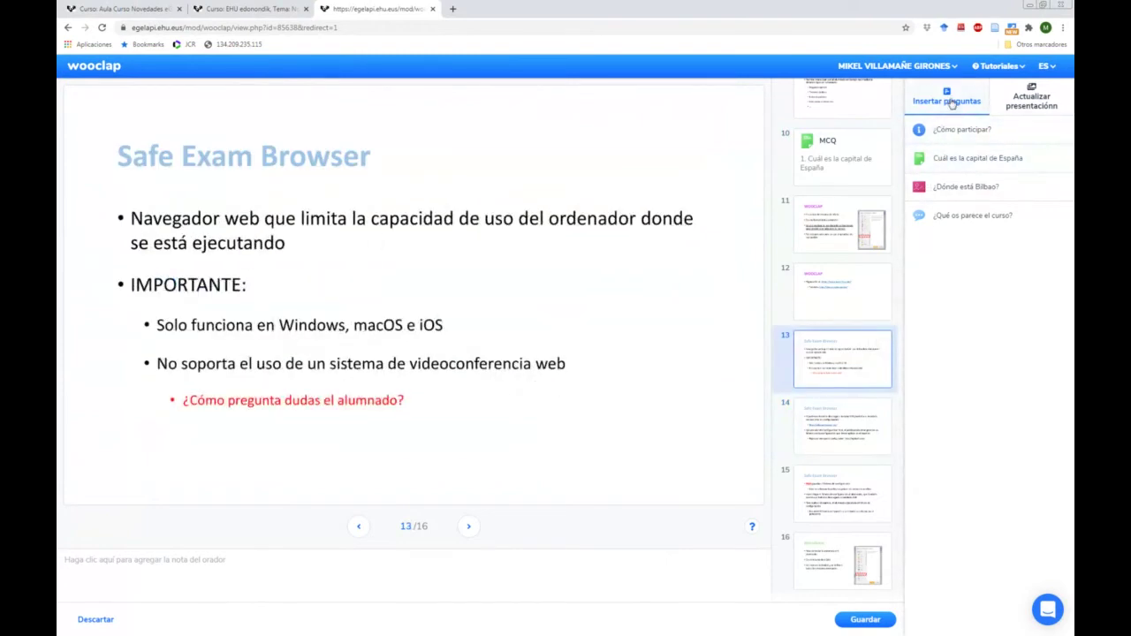
drag(947, 228, 834, 410)
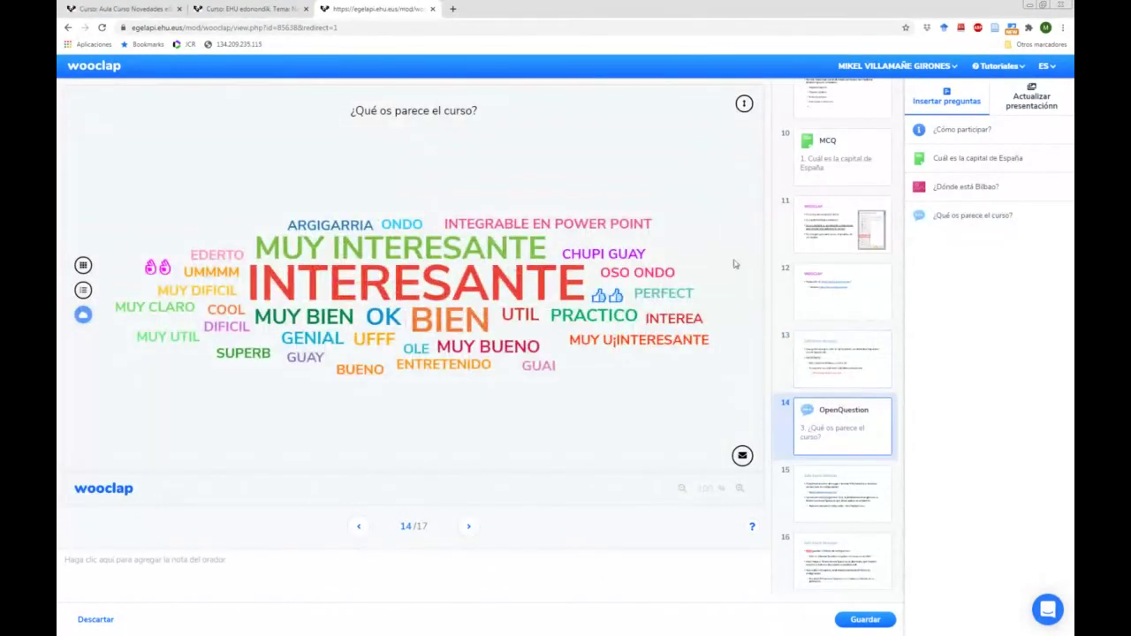
scroll(884, 227, up, 10)
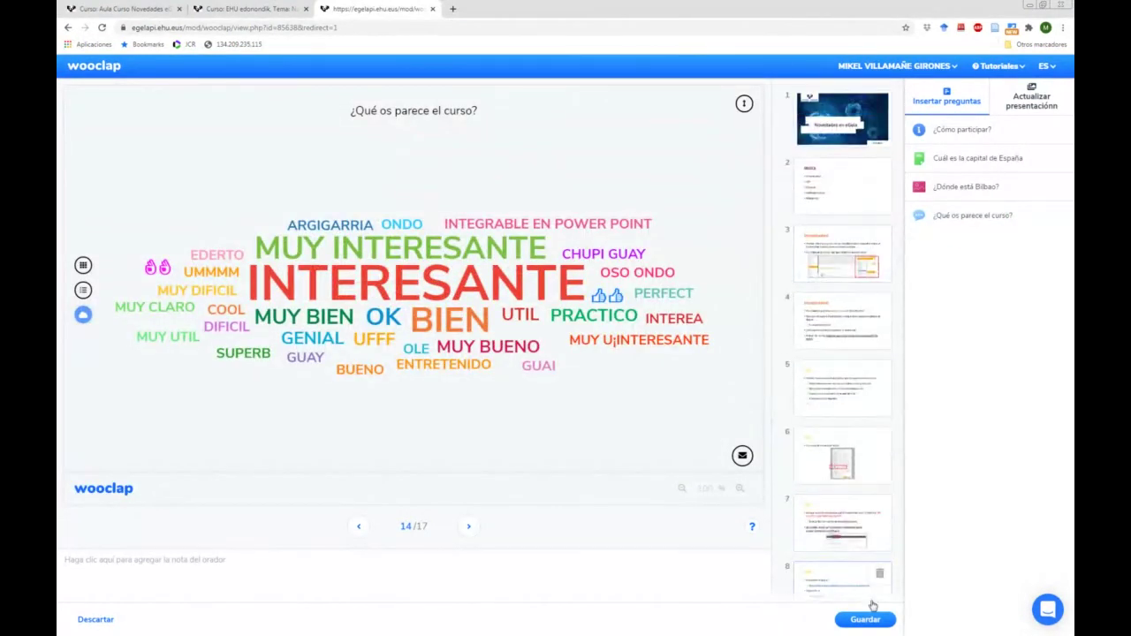
click(871, 618)
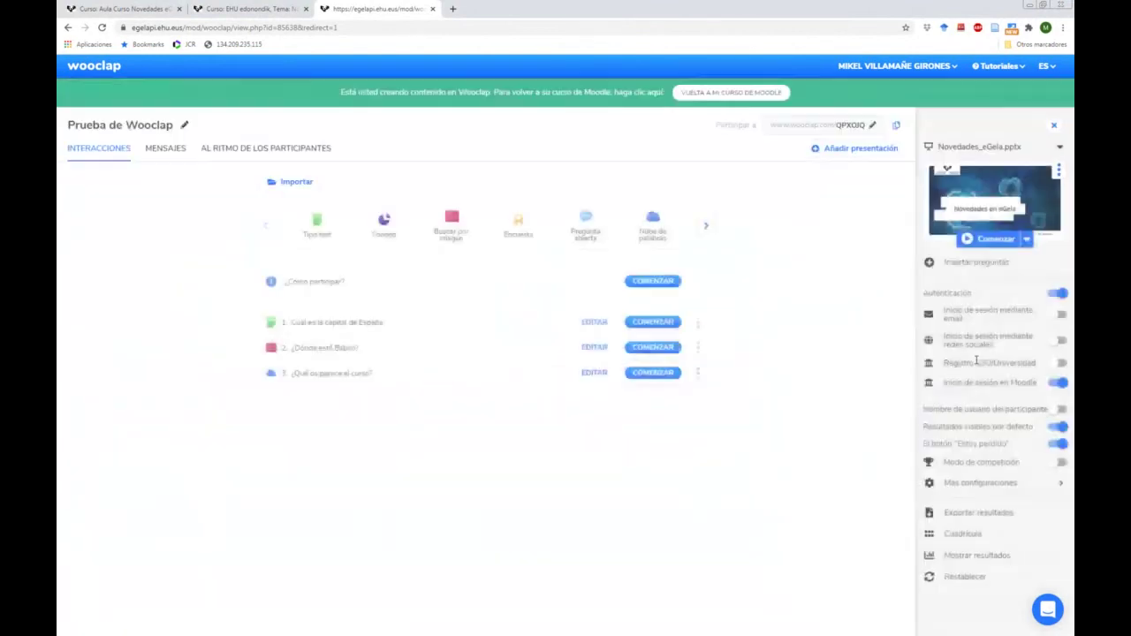
Present the slideshow live and advance through the slides to the Spain-capital poll
click(968, 239)
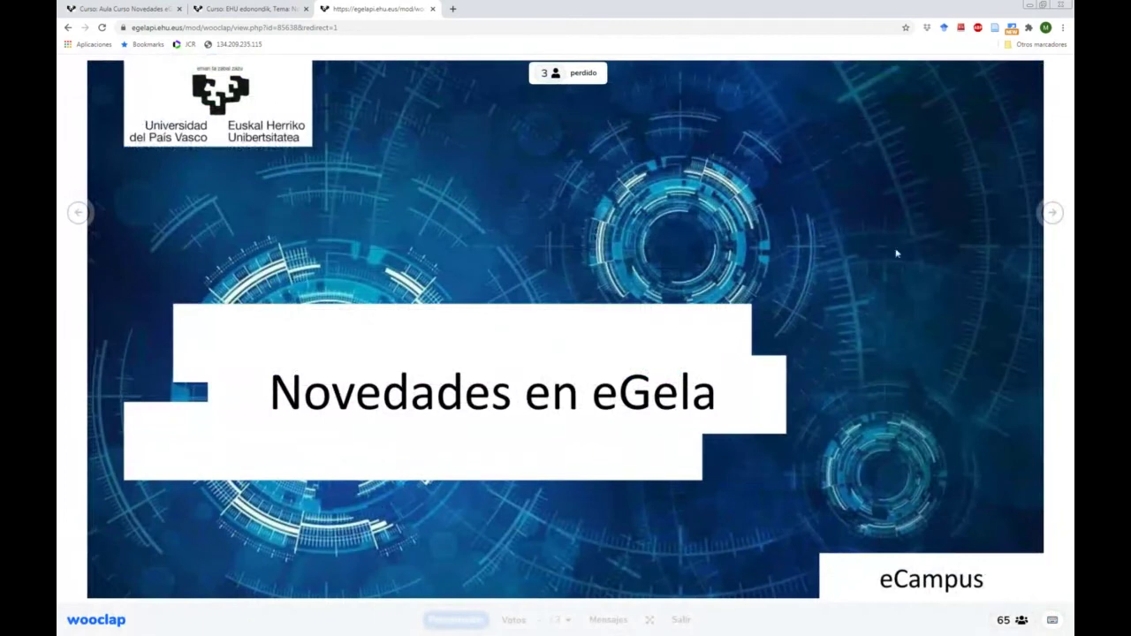
click(1051, 215)
click(1051, 215)
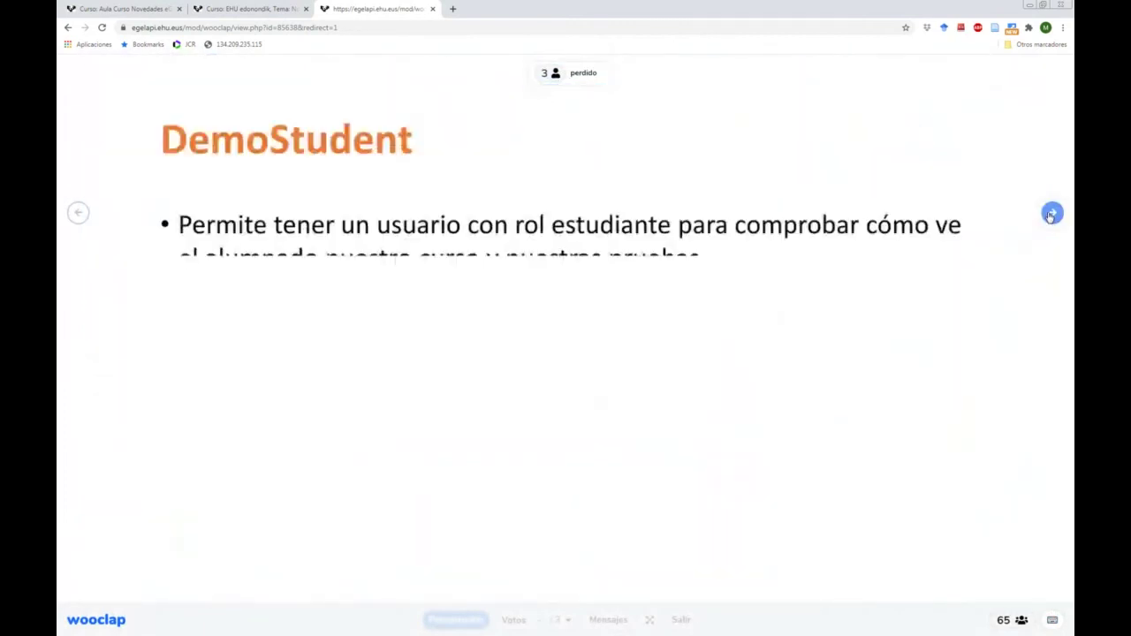
click(1051, 215)
click(1051, 214)
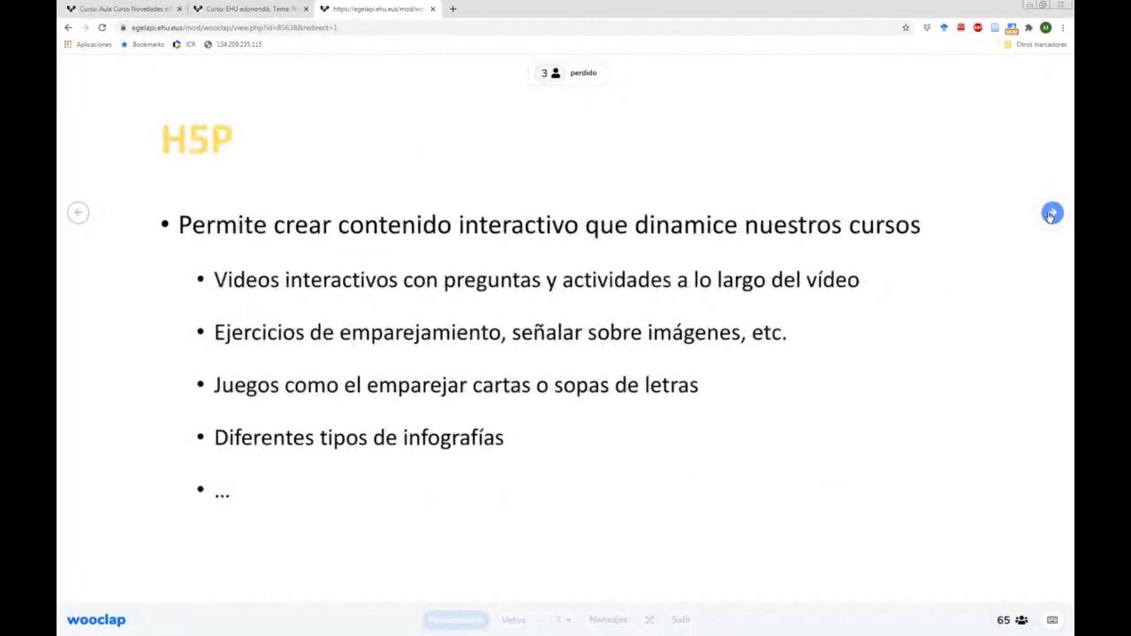
click(1051, 215)
click(1051, 215)
click(1051, 215)
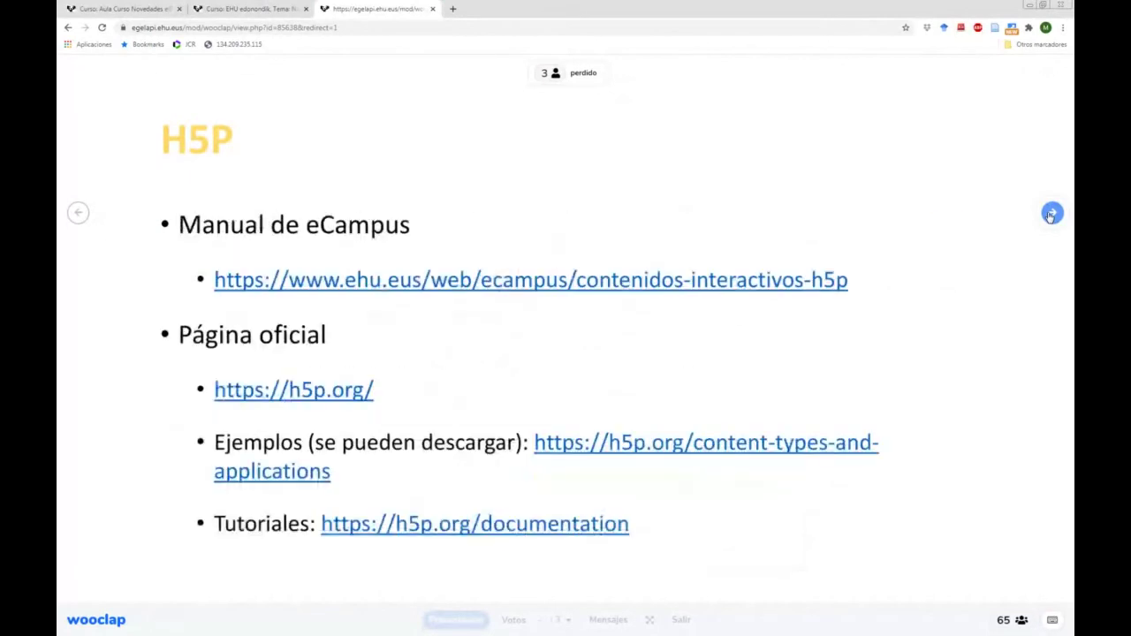
click(1051, 215)
click(1051, 215)
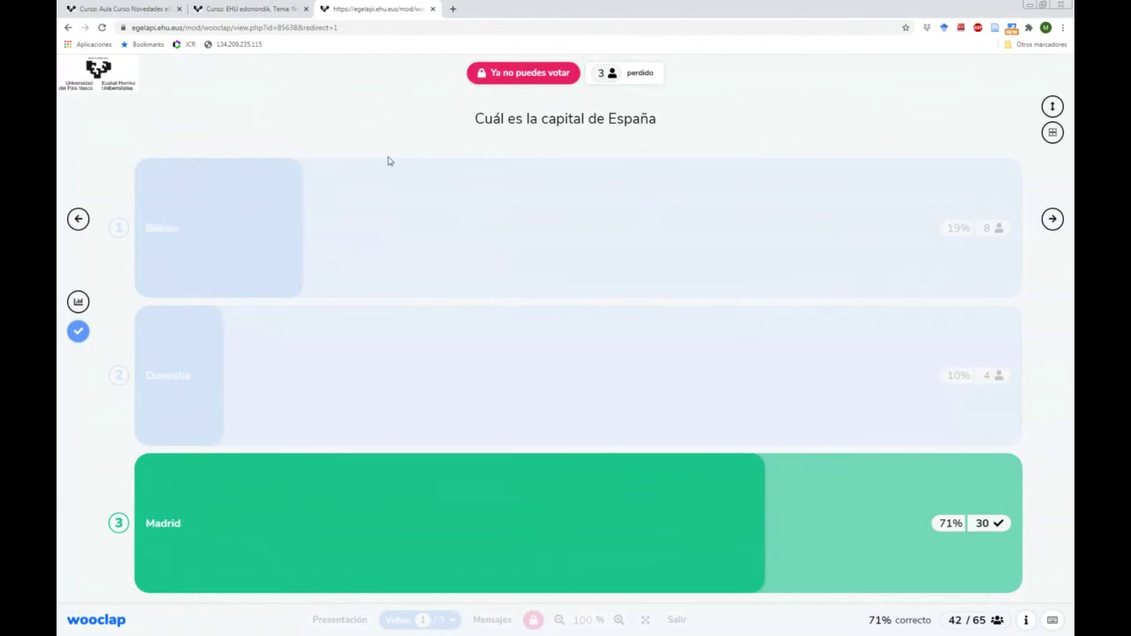
Hide the poll's results and correct answer, then exit the live presentation
click(78, 330)
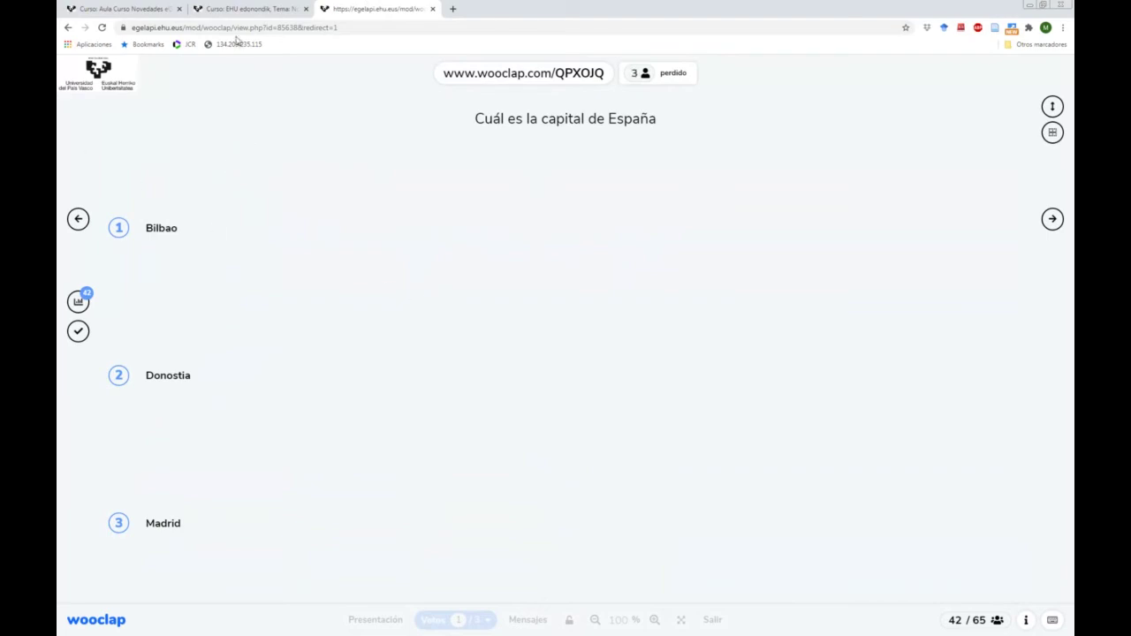
click(251, 10)
click(713, 620)
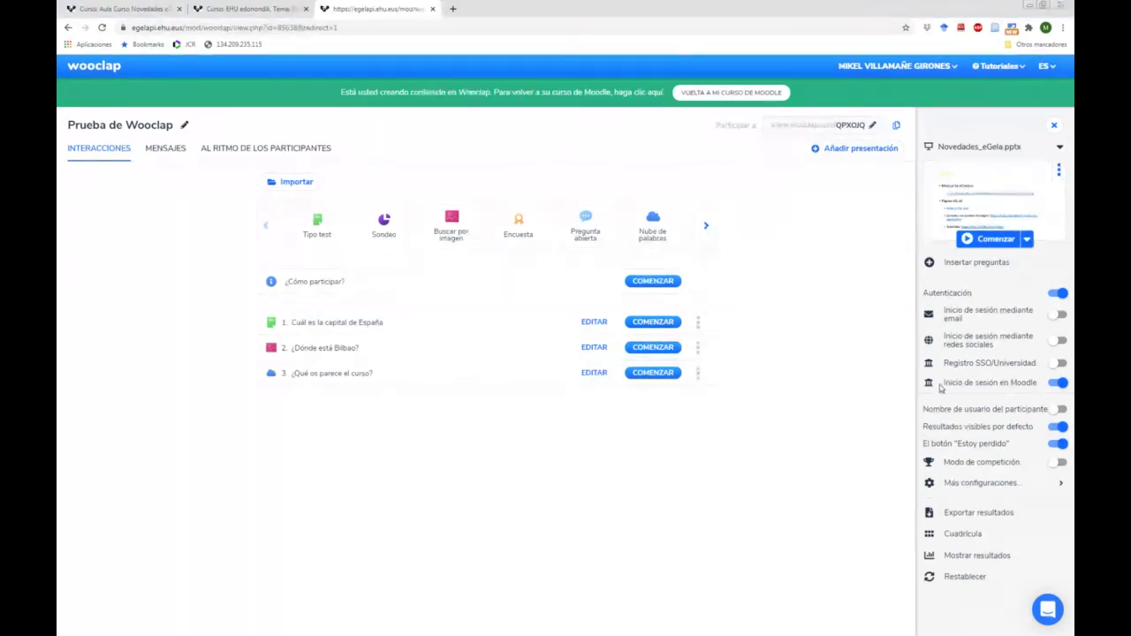
Turn off the Autenticación setting, then switch back to the full-screen PowerPoint WOOCLAP slide
drag(942, 382, 1049, 393)
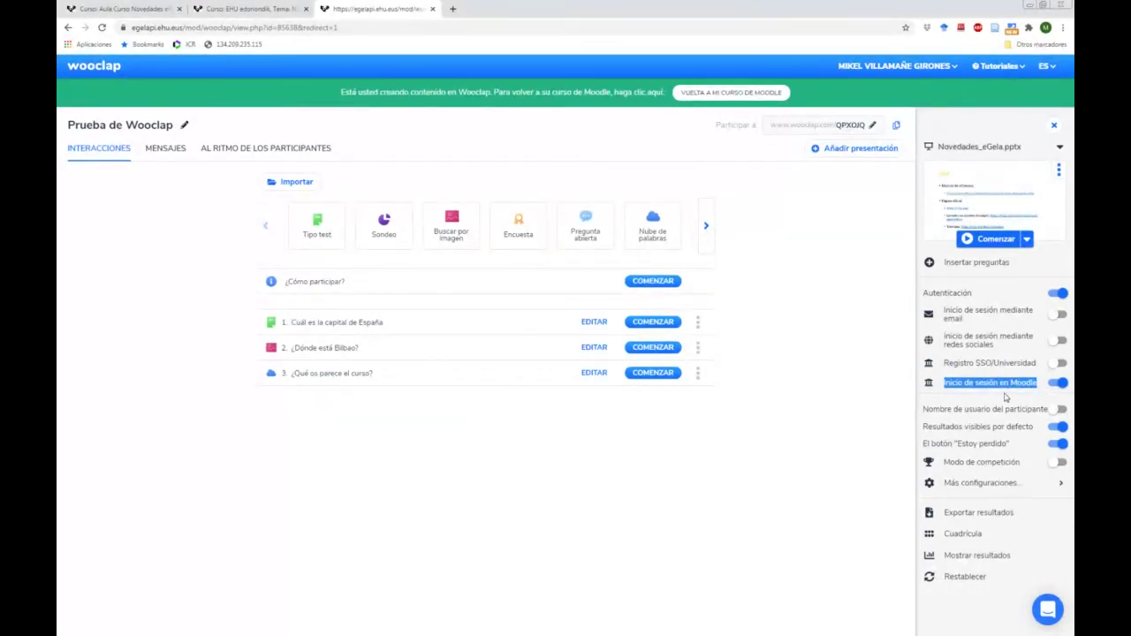
click(1004, 398)
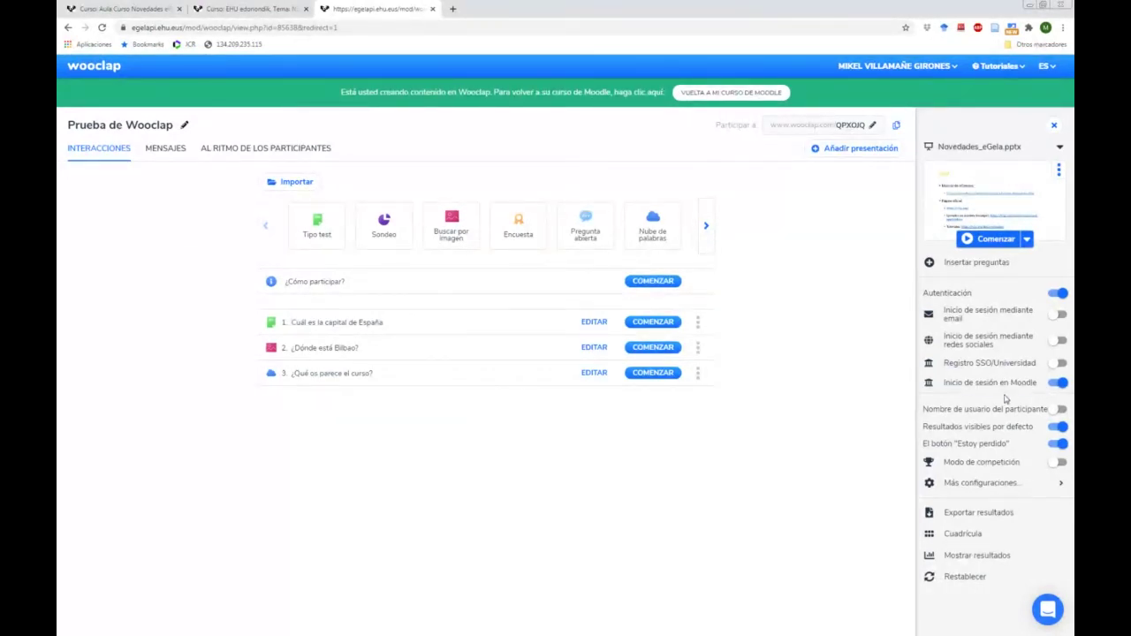
click(1051, 296)
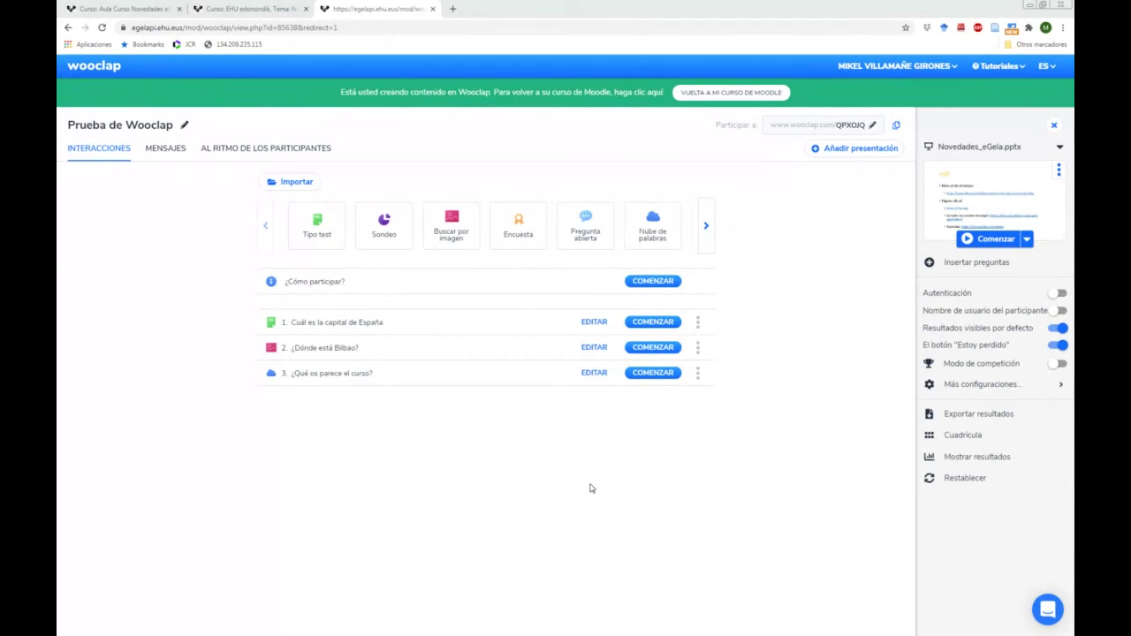
key(alt+Tab)
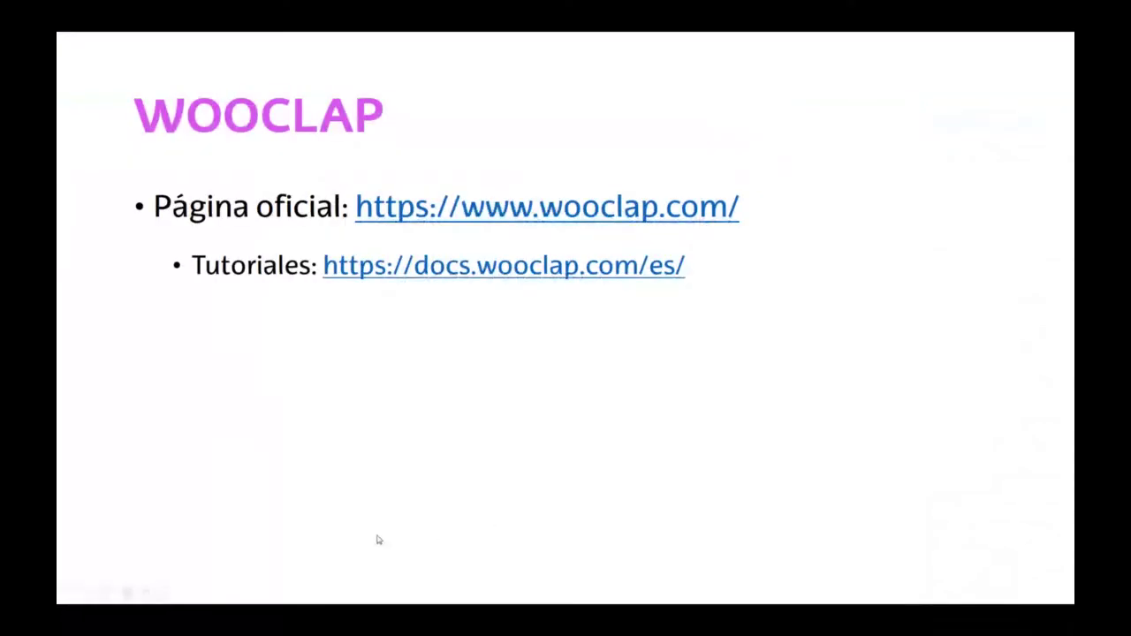
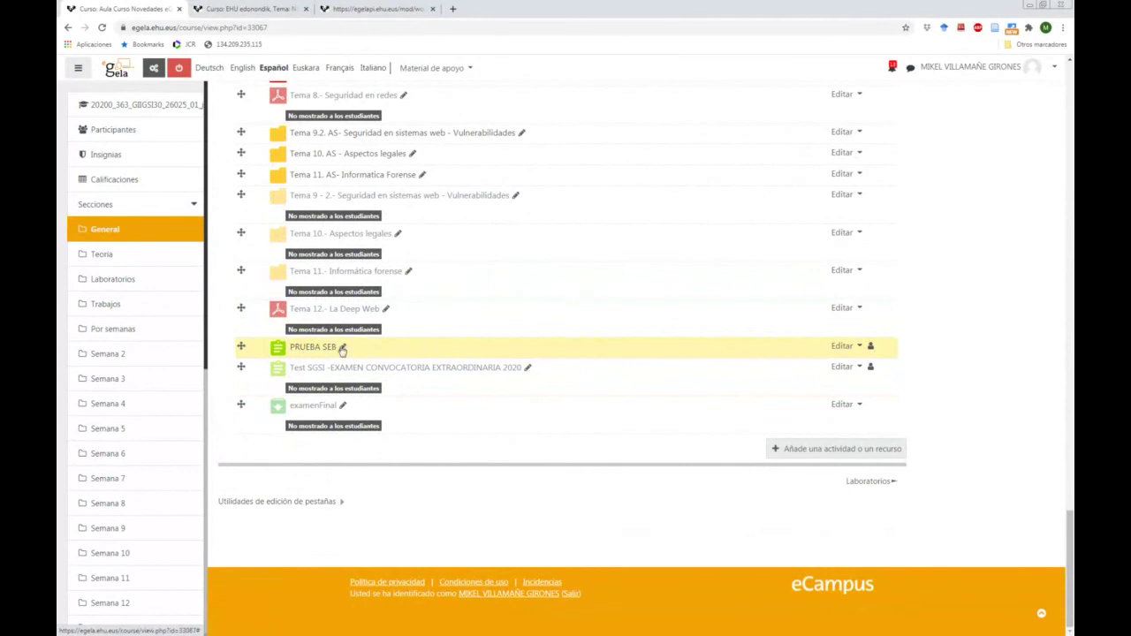
Open the PRUEBA SEB quiz settings through Editar > Editar ajustes
click(839, 347)
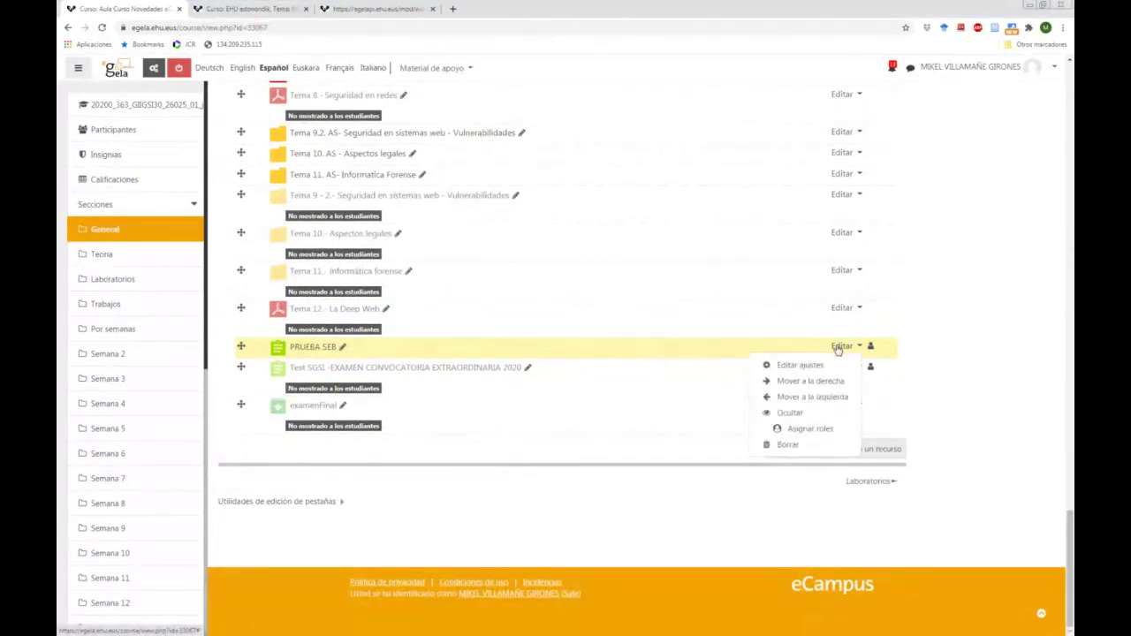
click(814, 366)
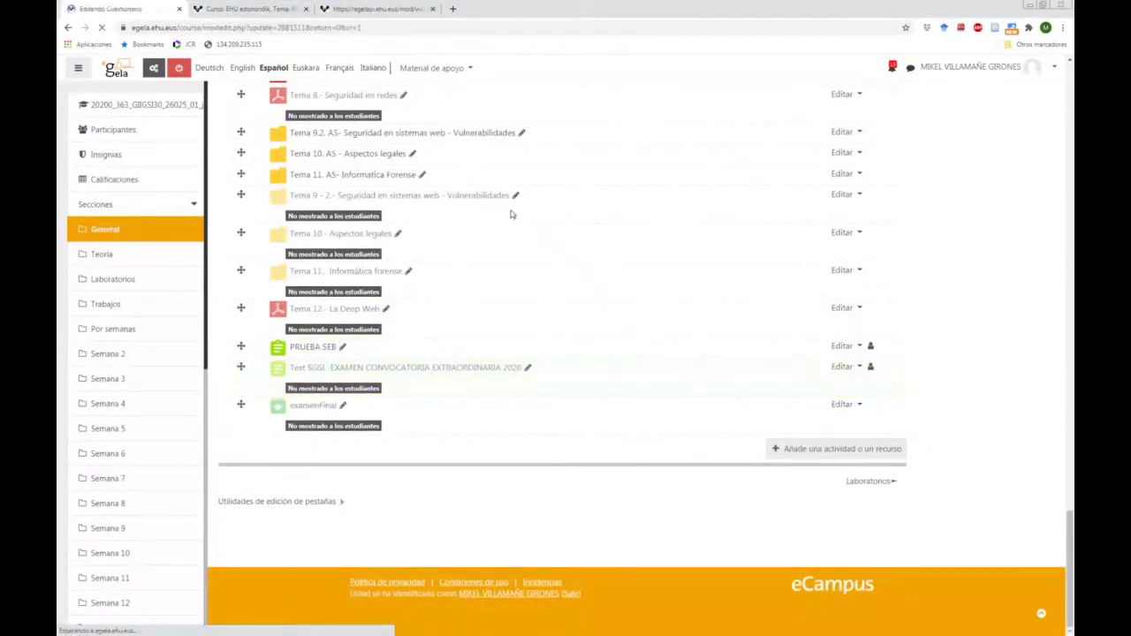
scroll(333, 326, down, 3)
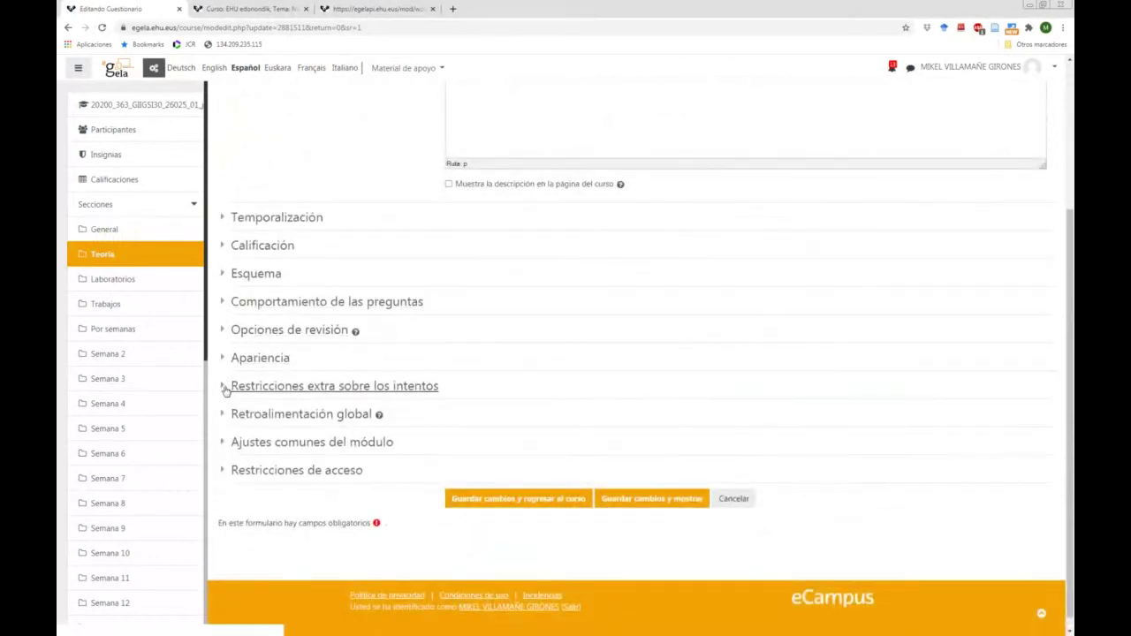
Expand 'Restricciones extra sobre los intentos' fully to show the Allowed browser exam keys field
click(227, 386)
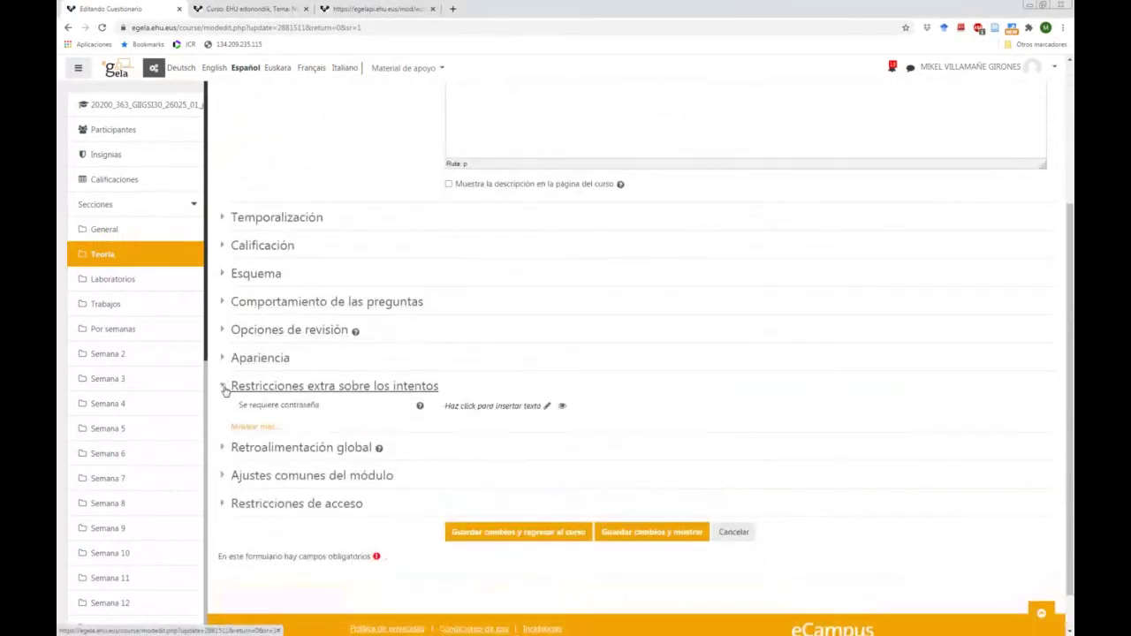
click(254, 426)
scroll(253, 432, down, 2)
scroll(272, 360, down, 1)
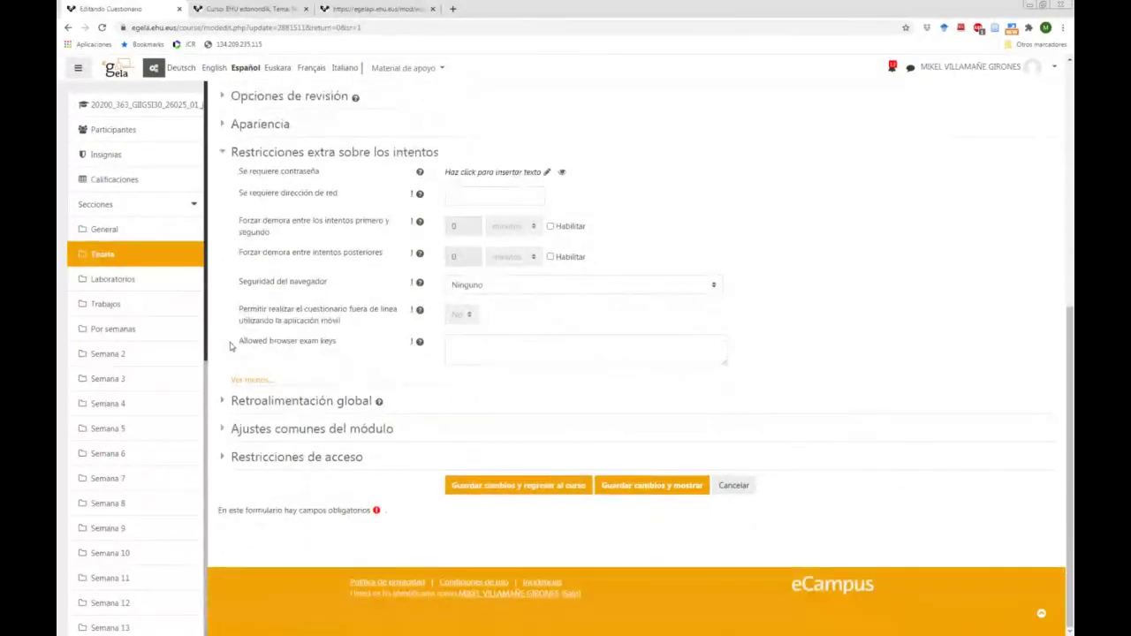
drag(239, 347, 332, 351)
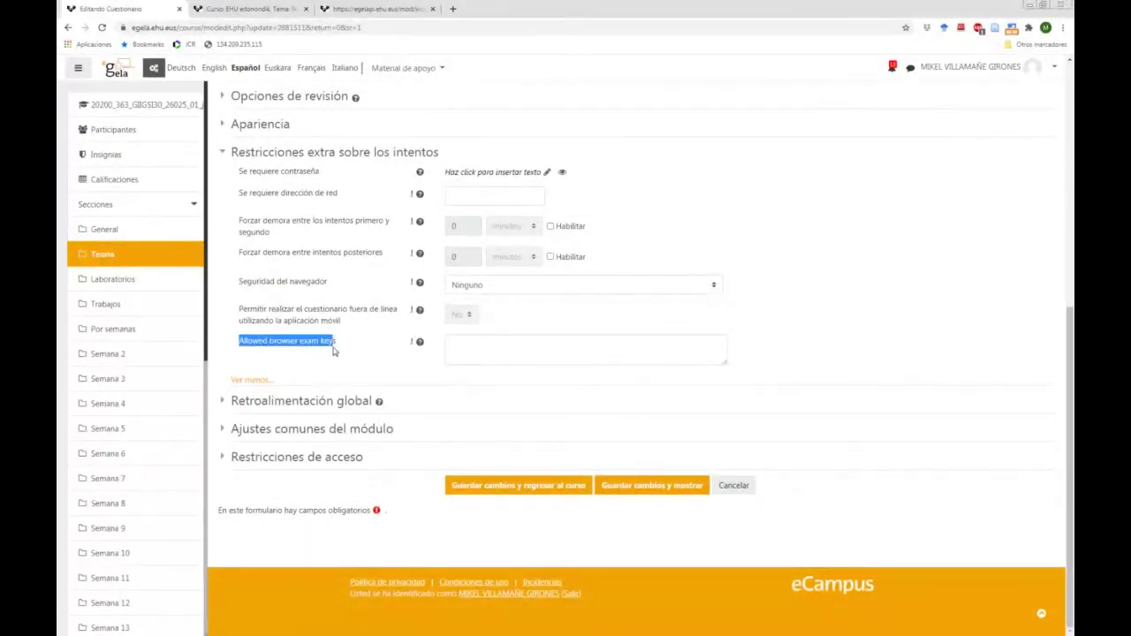
click(333, 351)
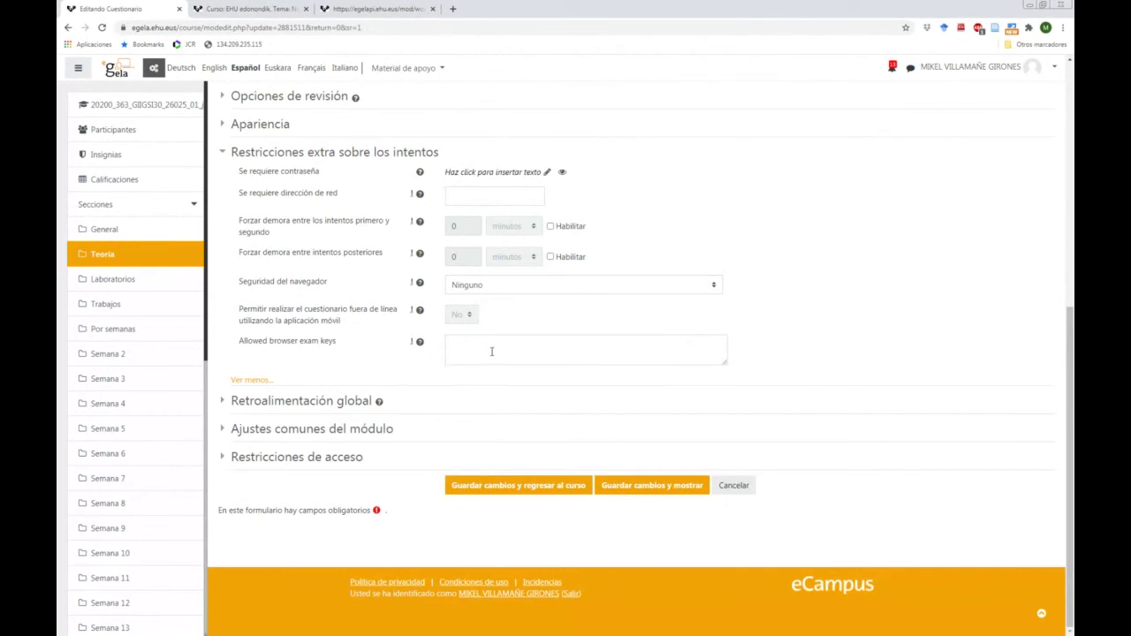
key(alt+Tab)
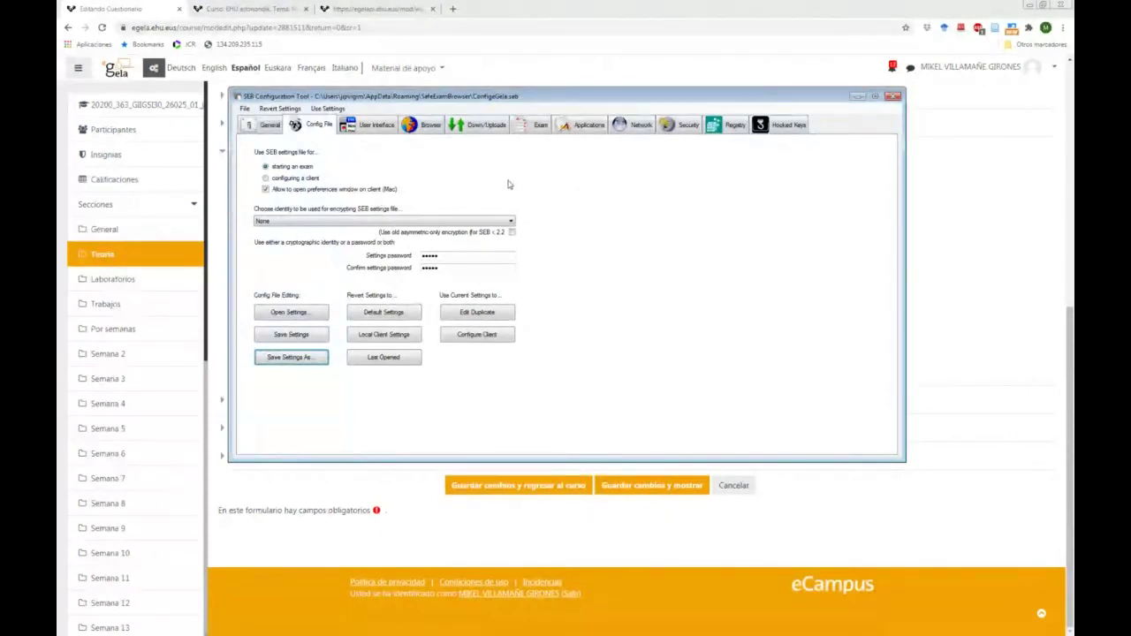
In the Exam tab, enable 'Use Browser Exam Key and Config Key' and select the Browser Exam Key for copying
click(536, 125)
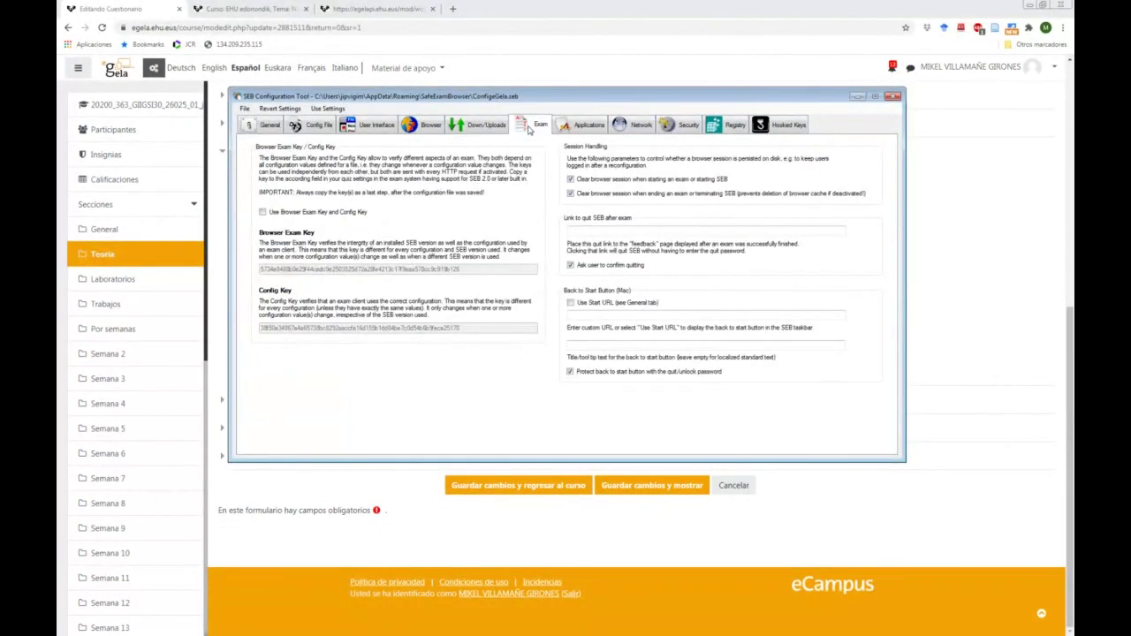
click(263, 212)
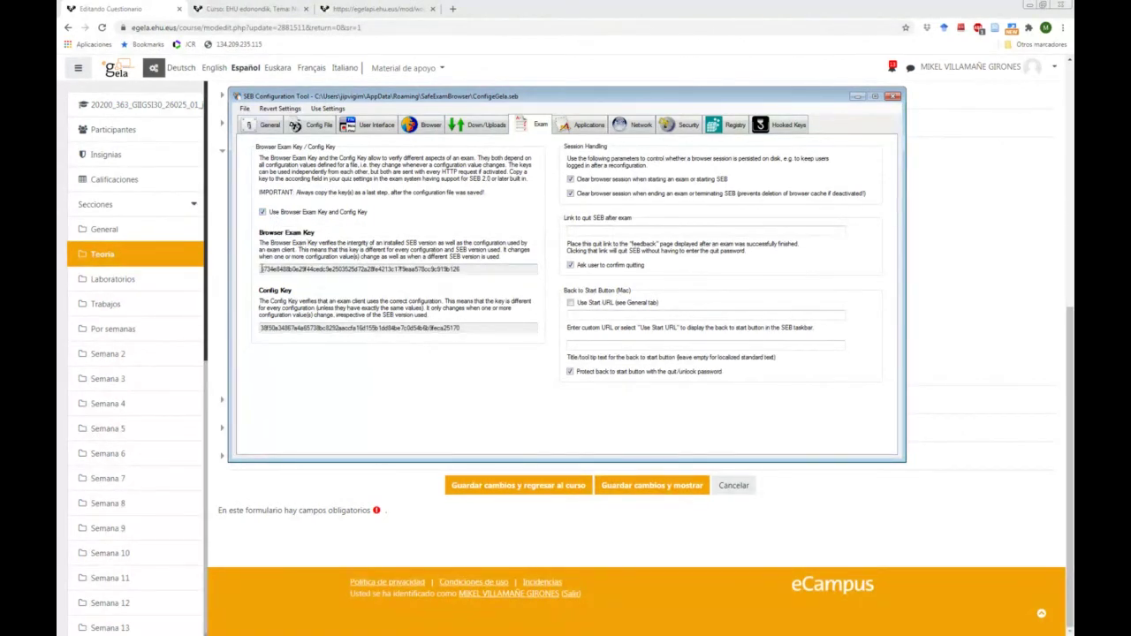
drag(263, 269, 477, 269)
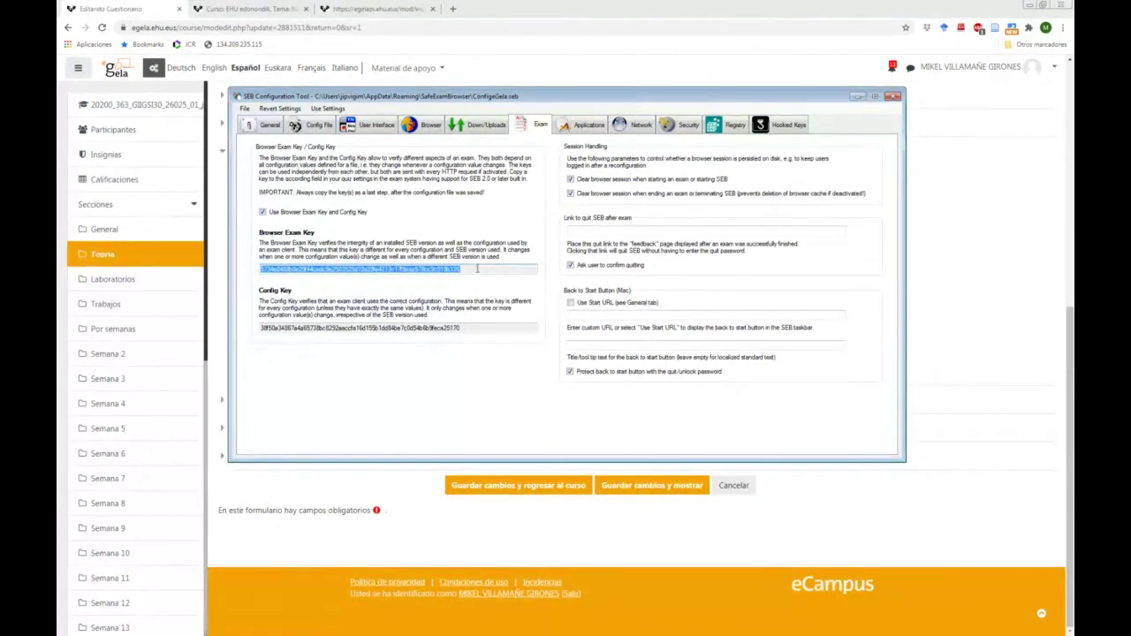
click(400, 481)
click(539, 353)
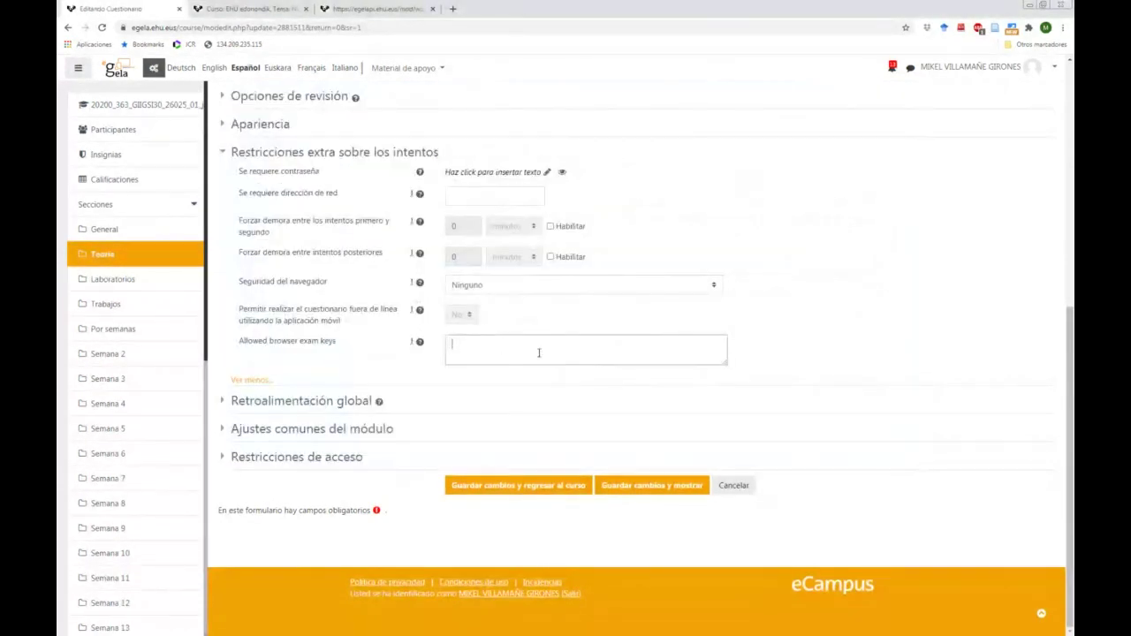
Paste the Browser Exam Key into Allowed browser exam keys, then save with 'Guardar cambios y regresar al curso'
text(5734e8488b0e29f44cedc9e2503525d72a28fe4213c17f9eaa578cc9c919b126)
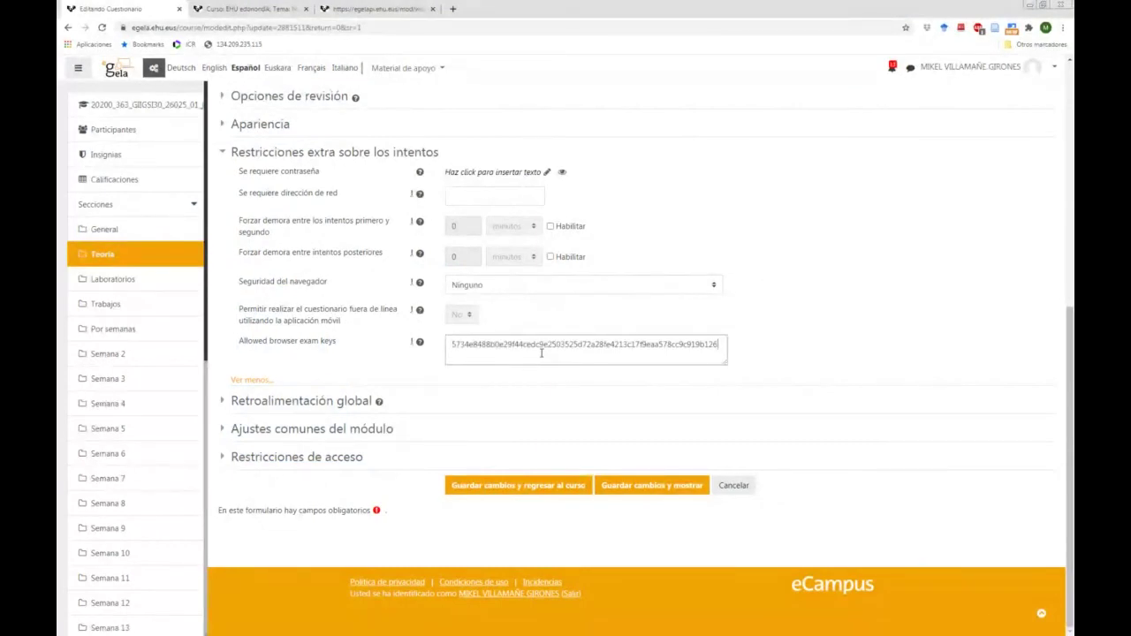
click(536, 492)
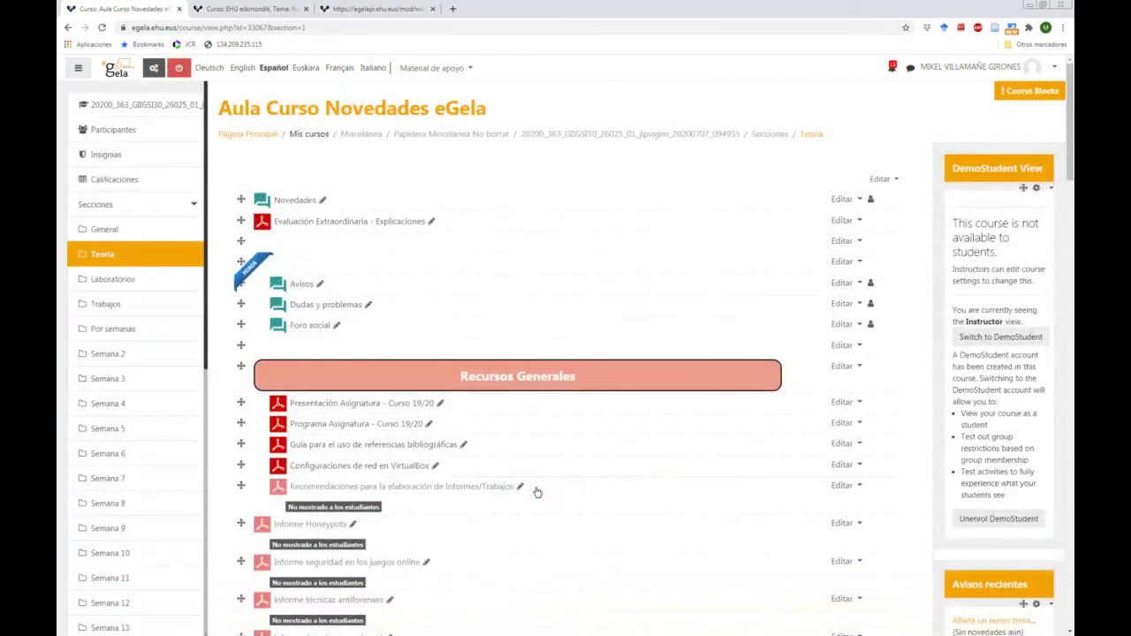
scroll(508, 355, down, 2)
scroll(509, 355, down, 15)
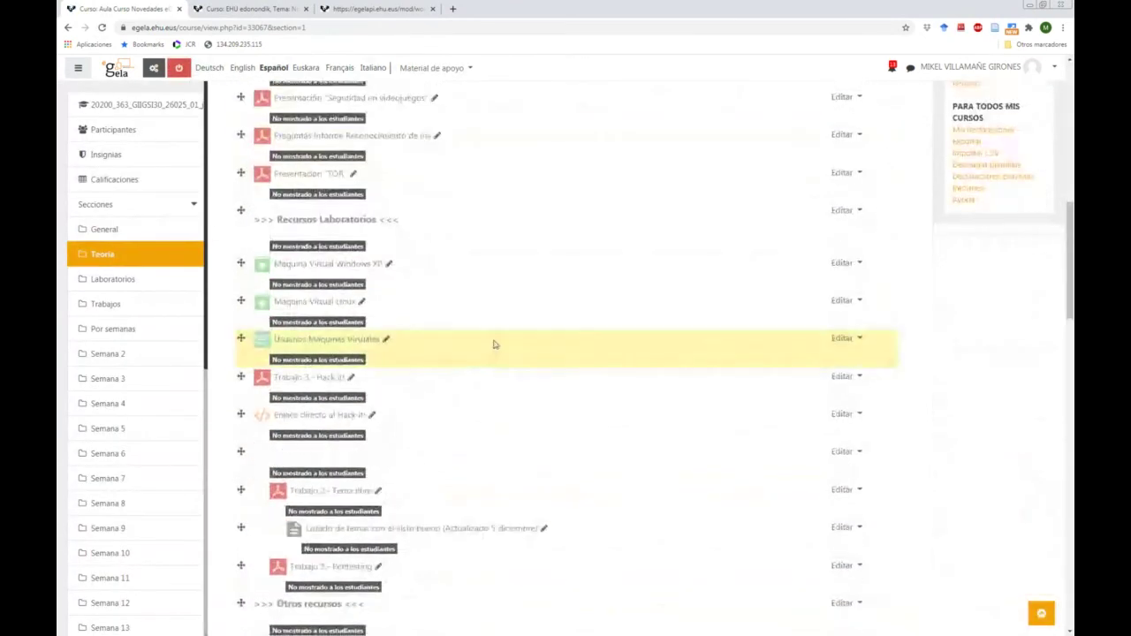
scroll(327, 349, down, 15)
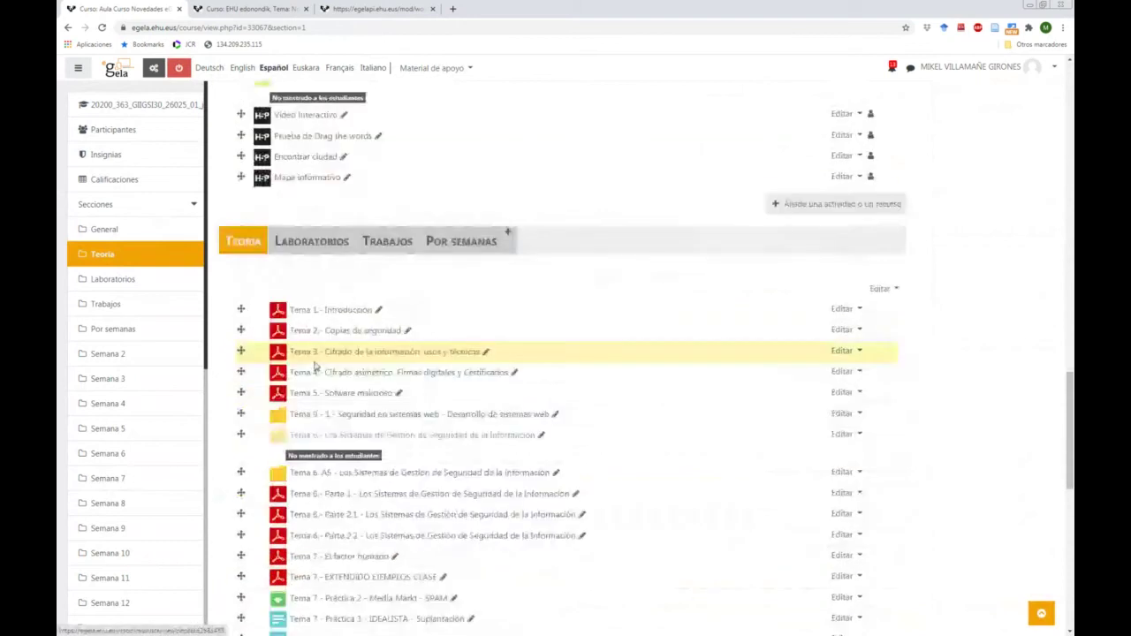
scroll(322, 320, down, 5)
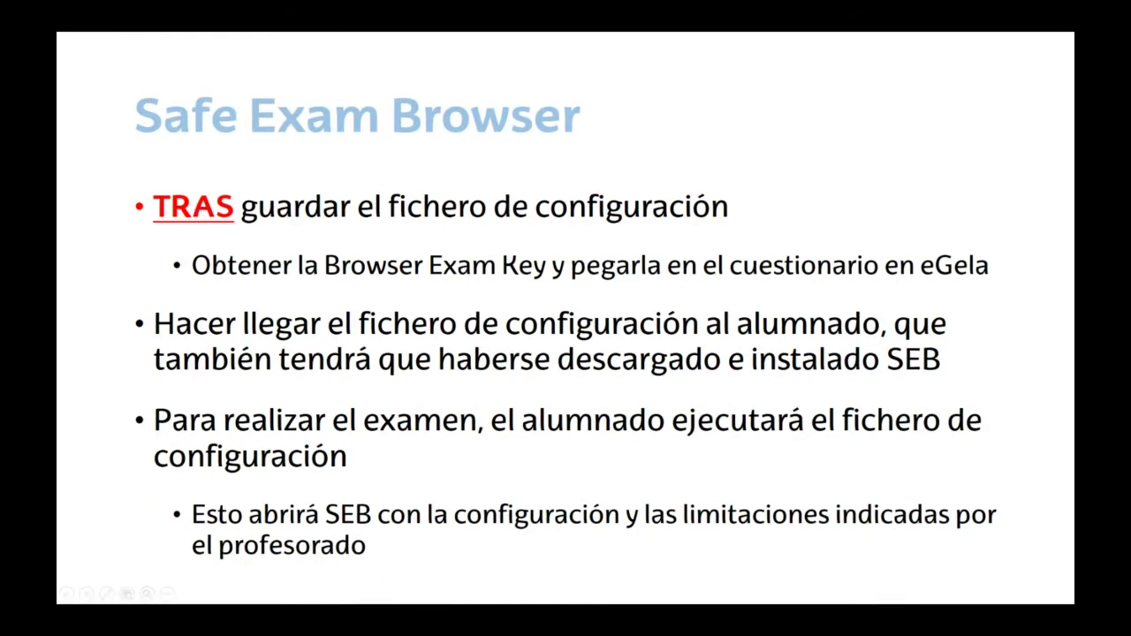
Switch from the Safe Exam Browser slide back to the SEB Configuration Tool
key(alt+Tab)
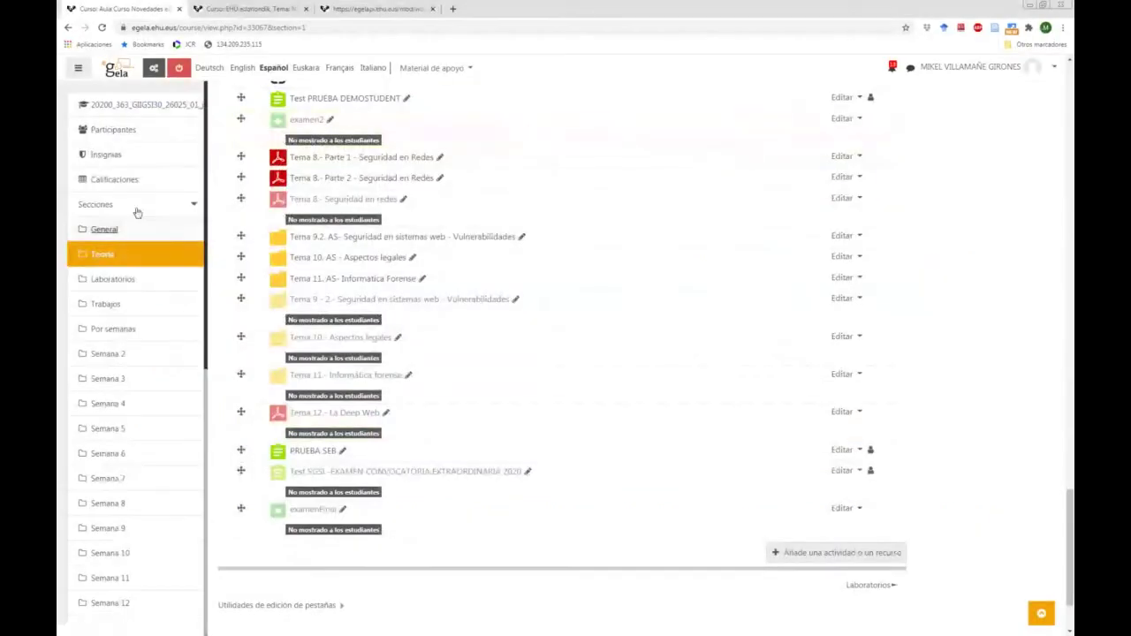
scroll(973, 152, up, 5)
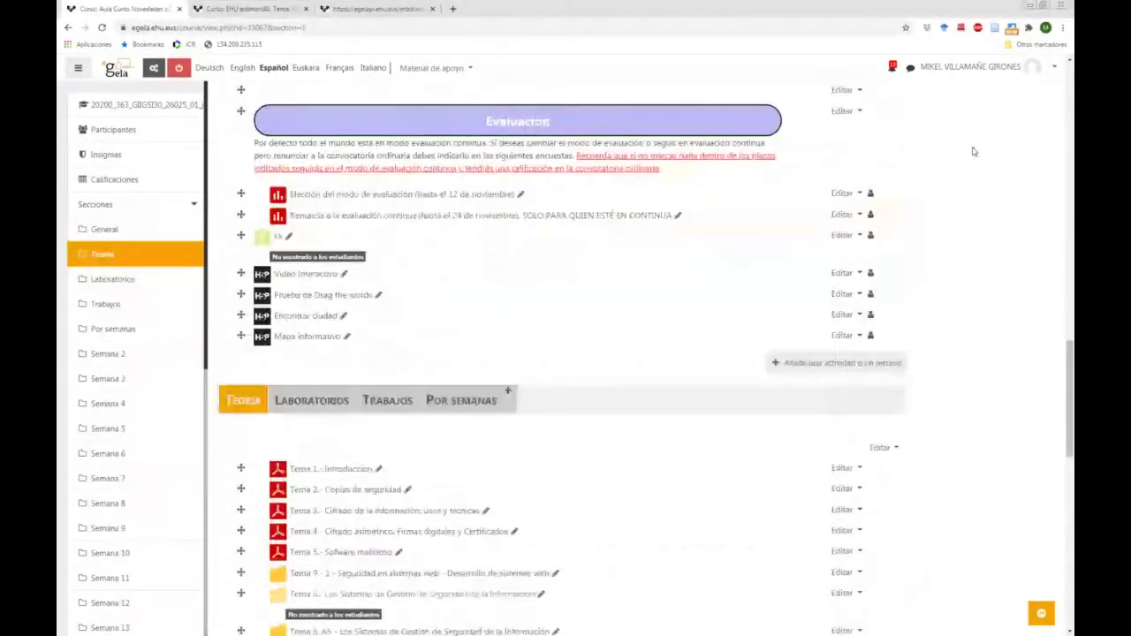
Switch to DemoStudent and open the PRUEBA SEB quiz
scroll(973, 152, up, 10)
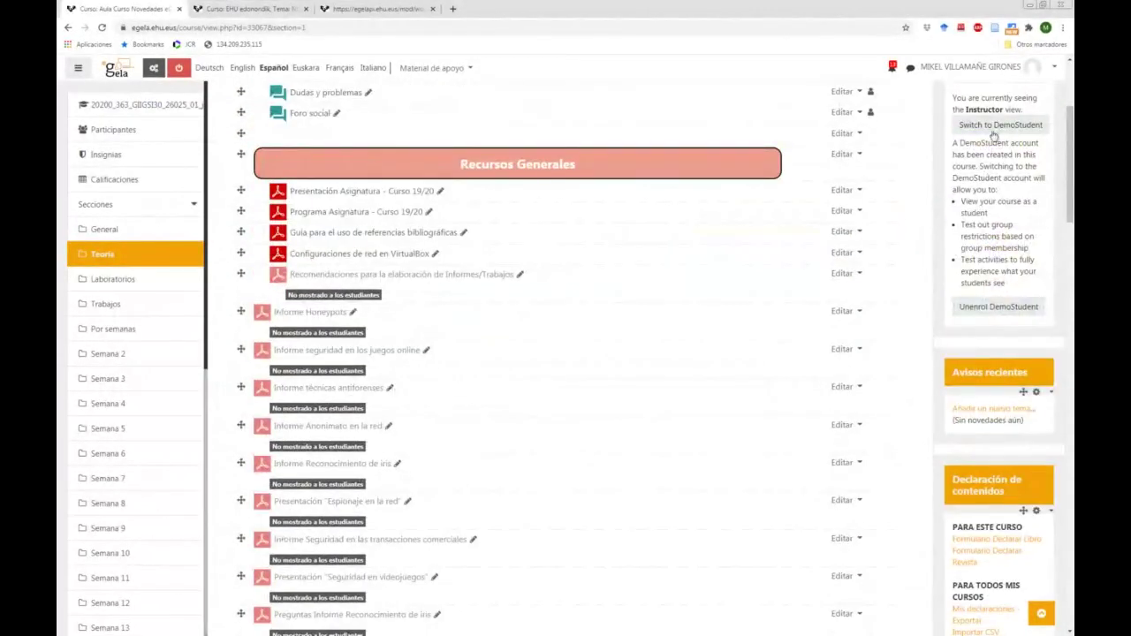
click(995, 129)
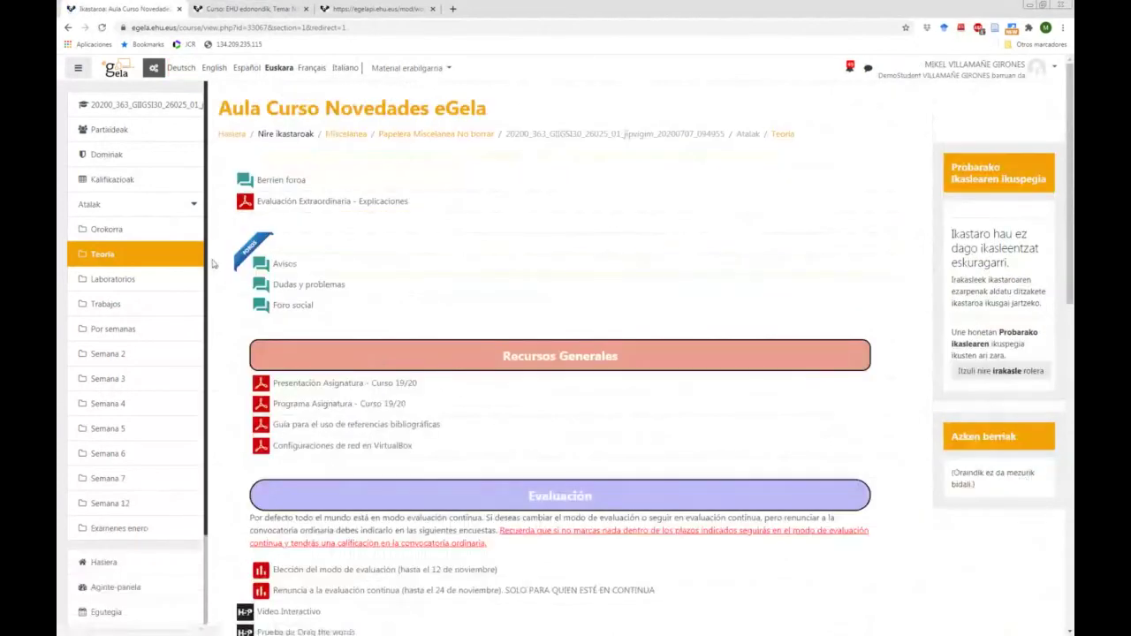
scroll(212, 264, down, 15)
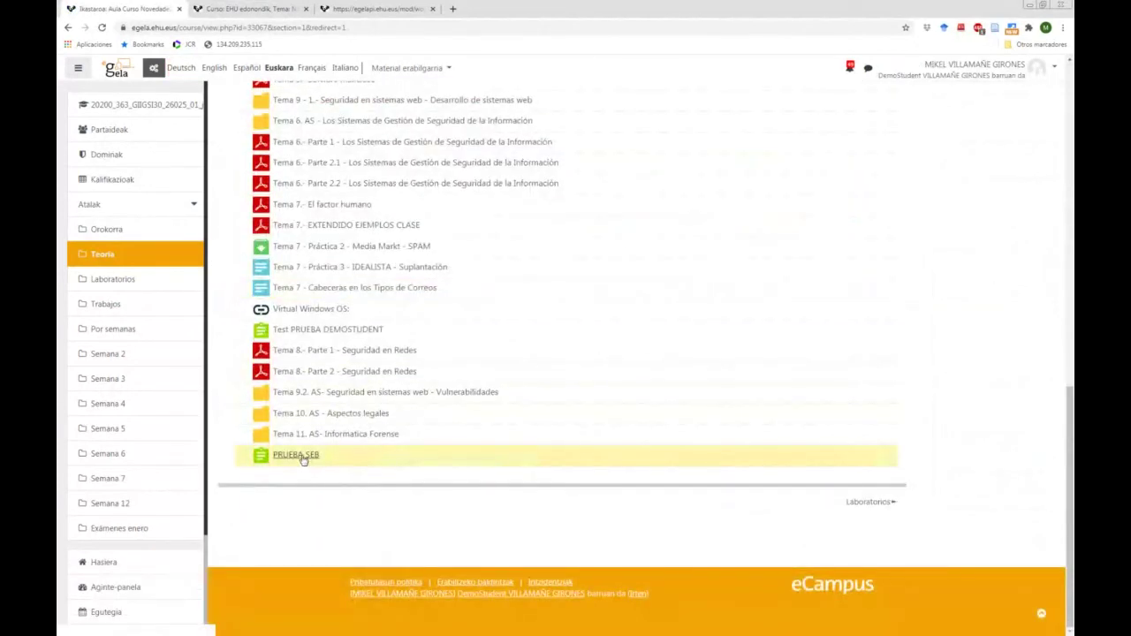
click(305, 458)
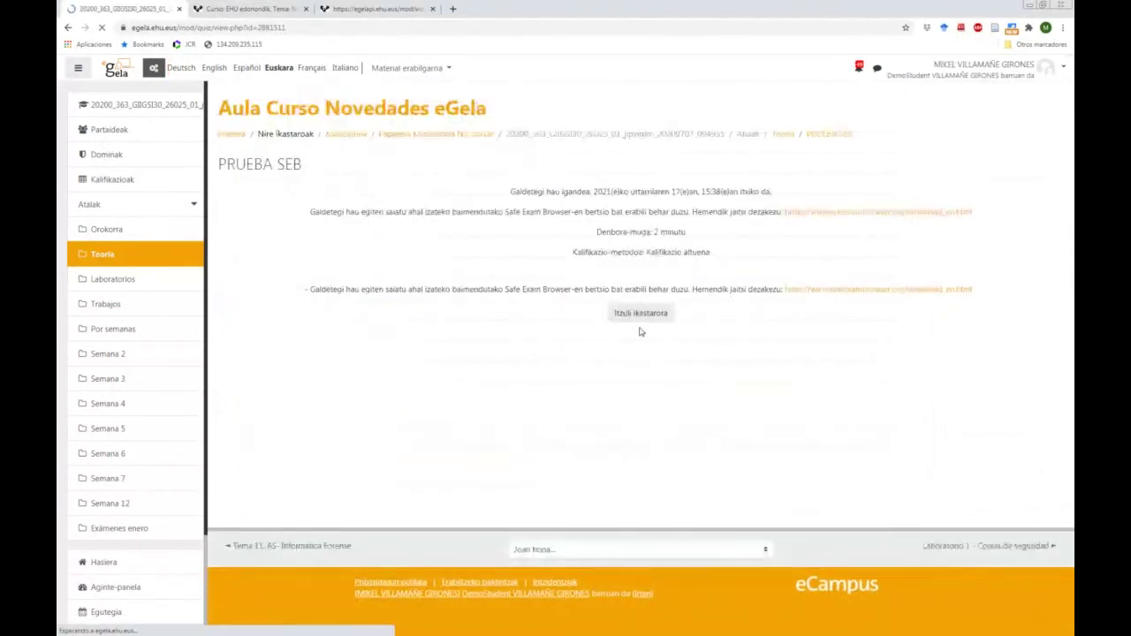
Set the page language to Español and highlight the Safe Exam Browser requirement message
click(247, 68)
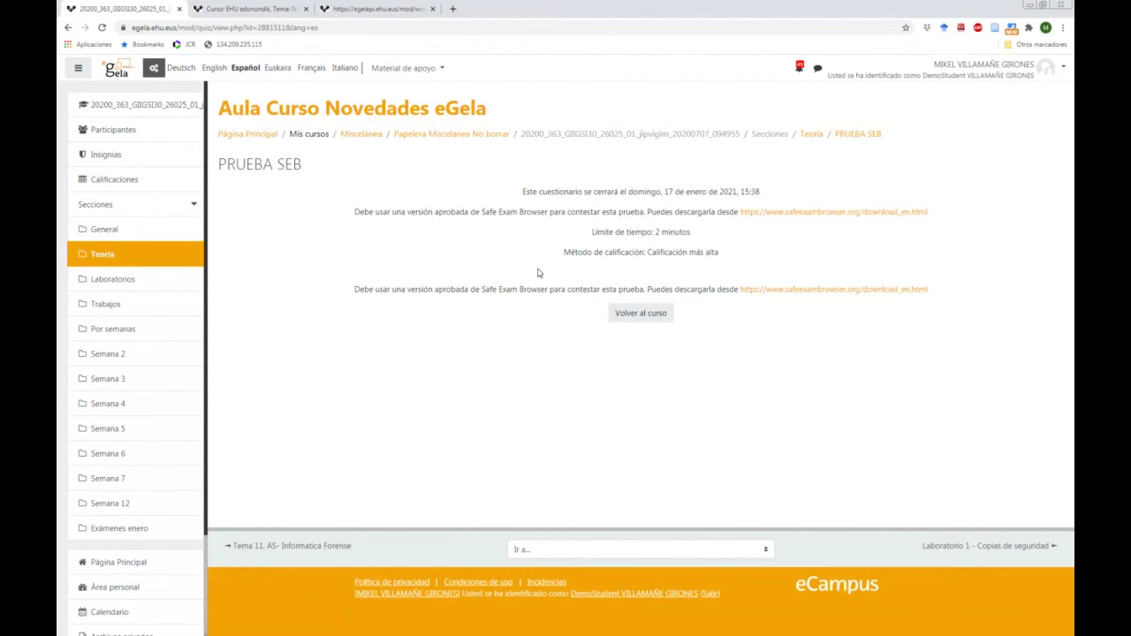
drag(371, 290, 534, 292)
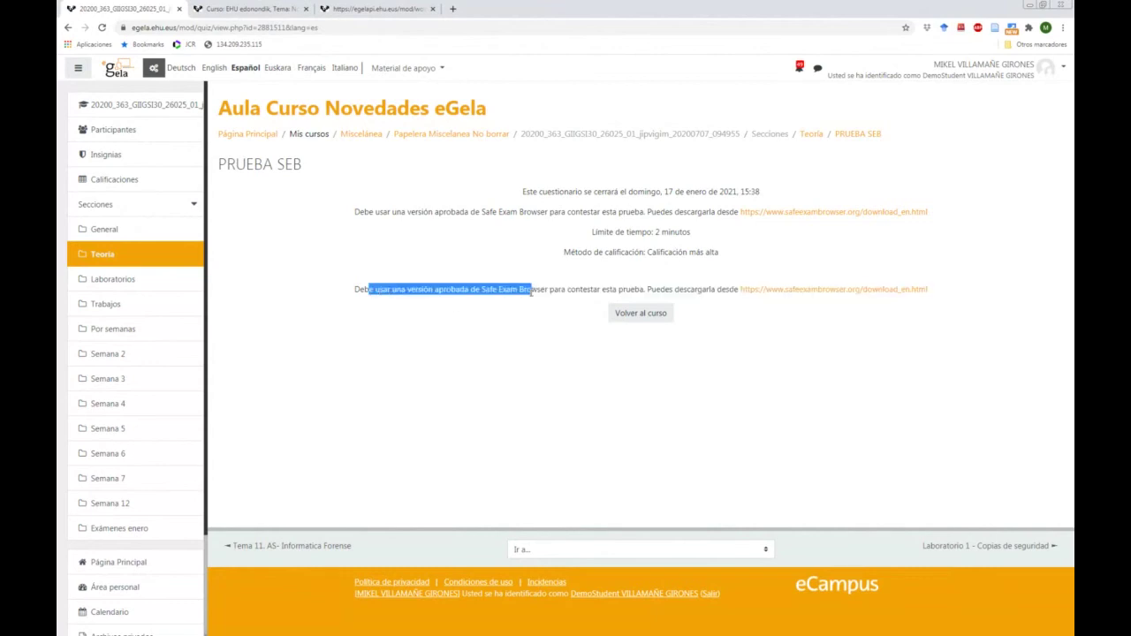
click(535, 292)
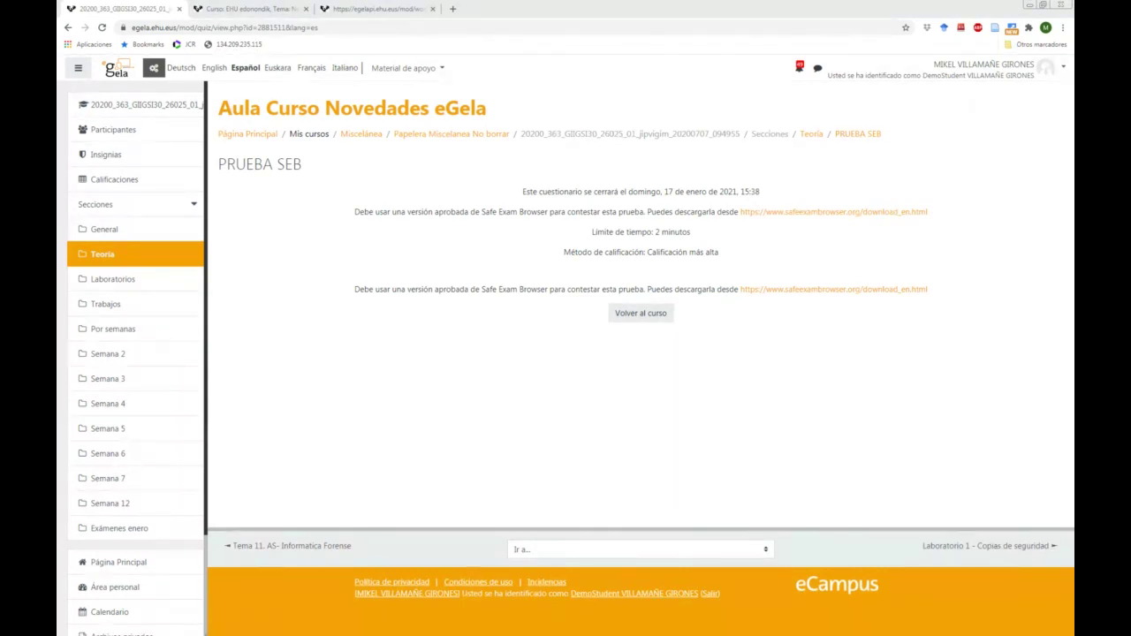
key(alt+Tab)
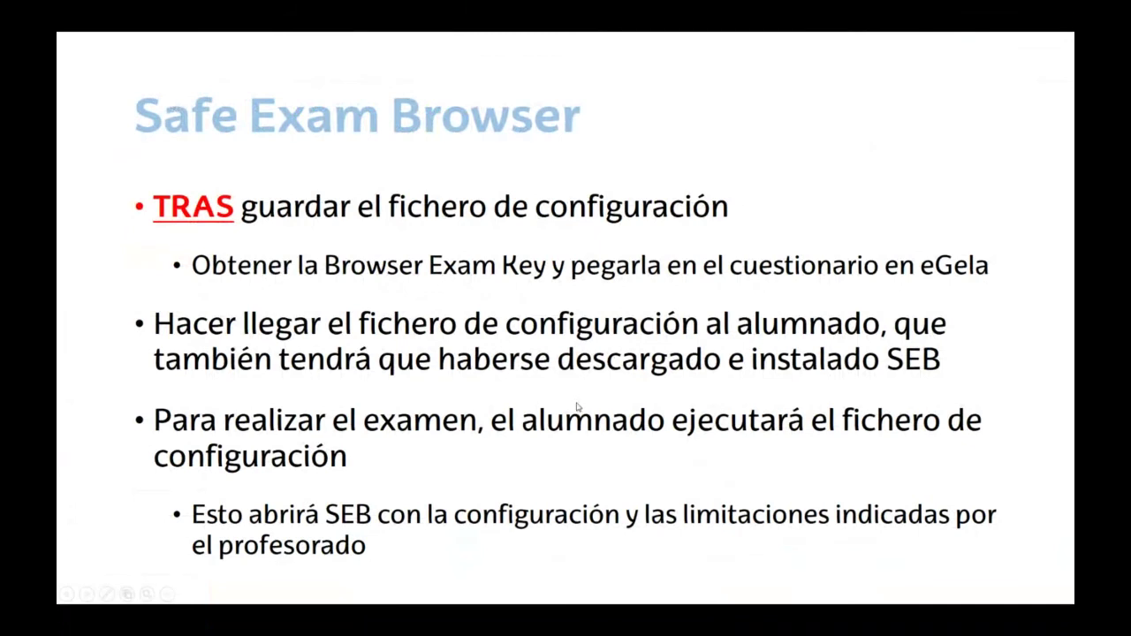
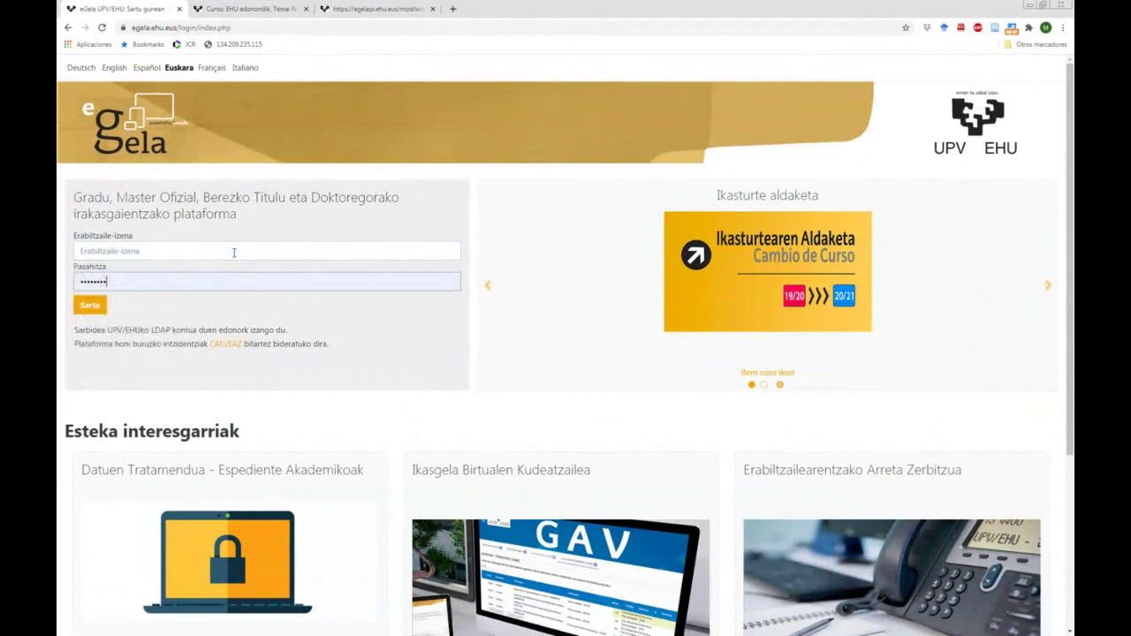
Sign in to eGela using the saved login and the account password
click(165, 254)
click(99, 284)
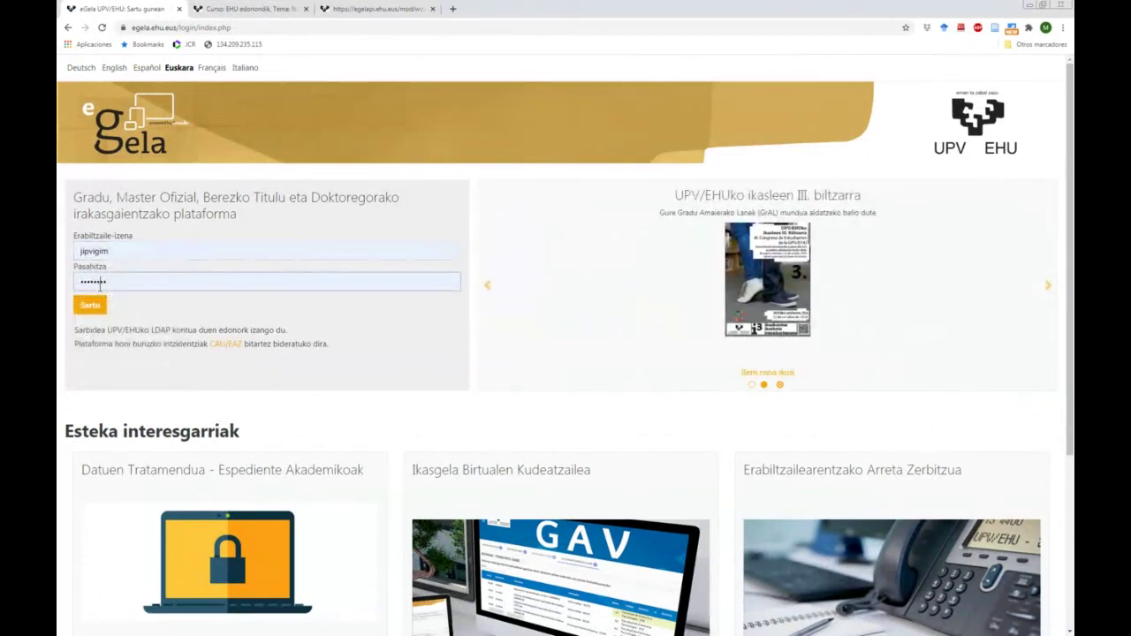
click(99, 285)
text(12••••••••••)
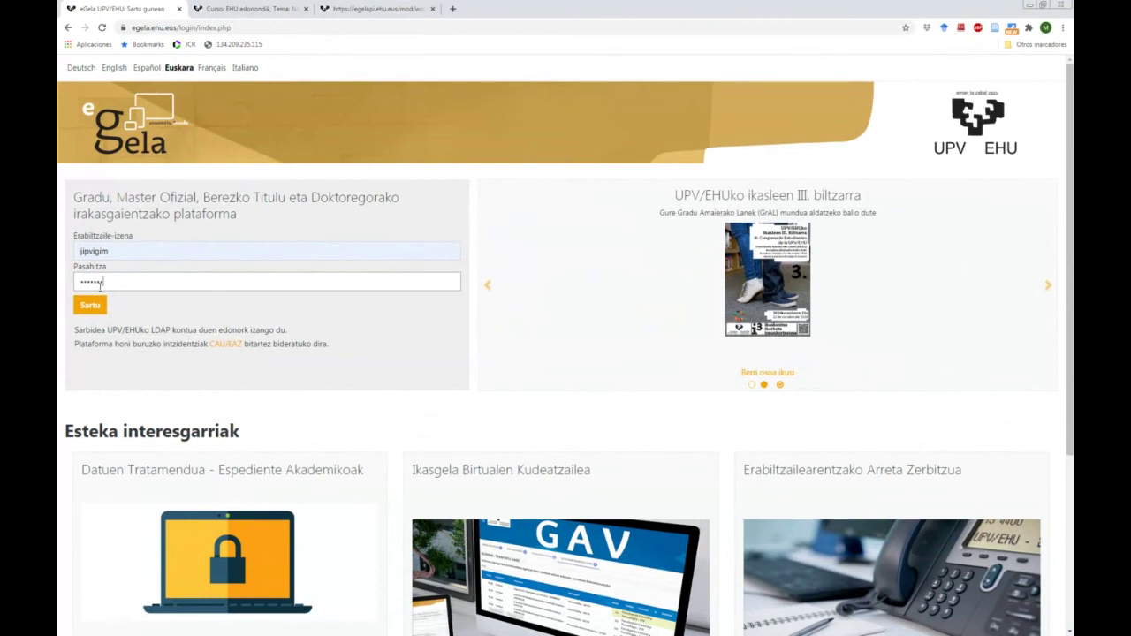
key(Return)
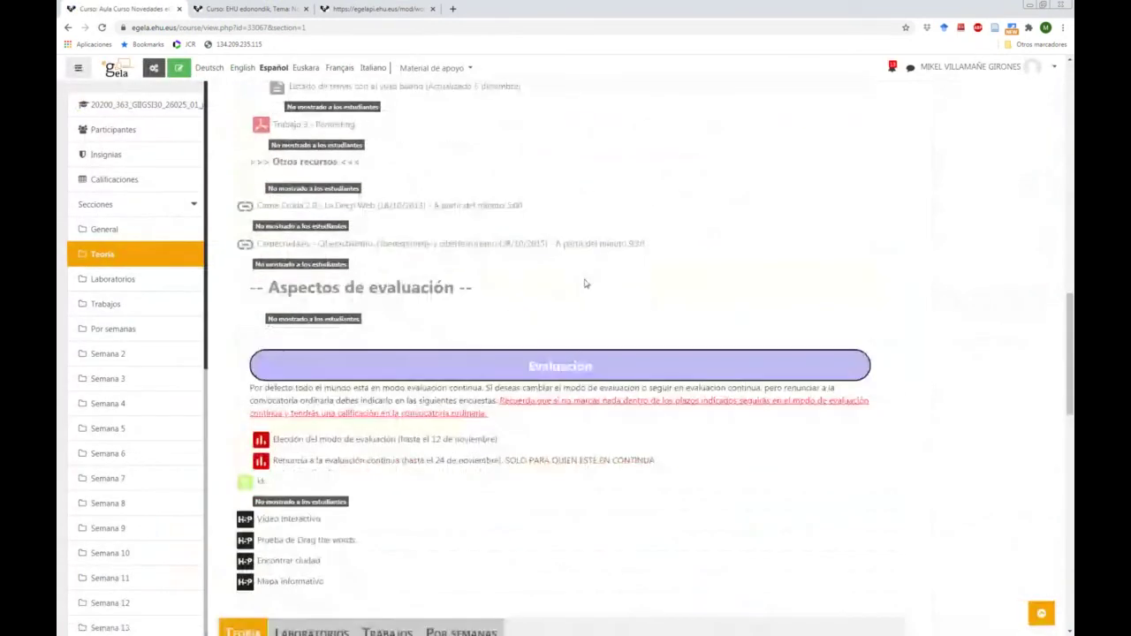
Turn course editing on and start adding an Asistencia activity to the course
scroll(586, 283, down, 4)
click(180, 69)
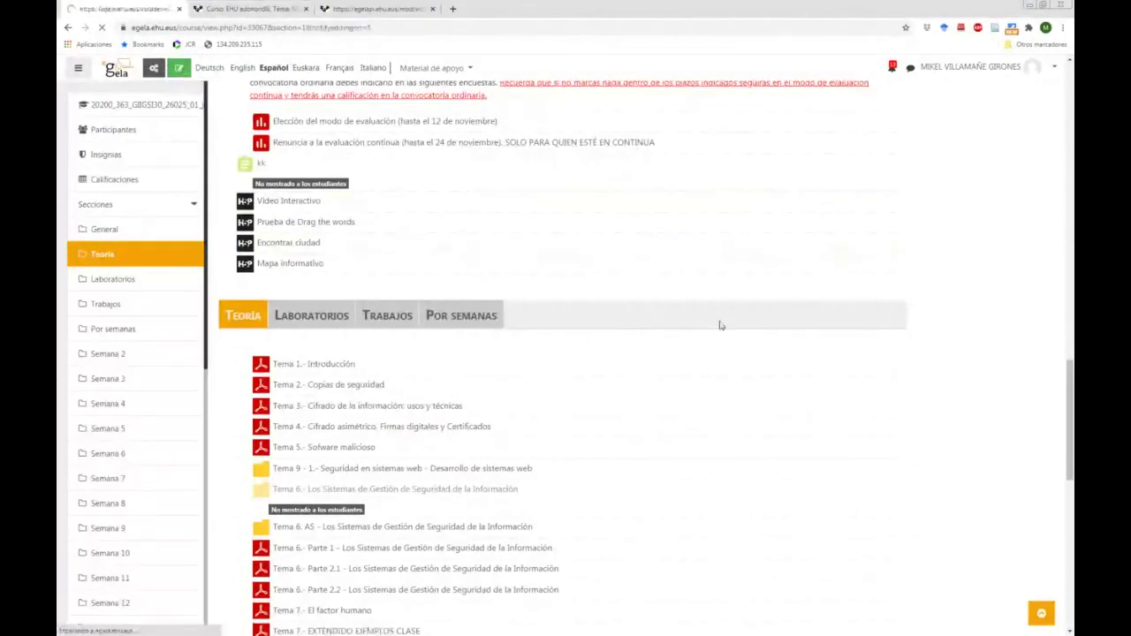
scroll(878, 345, down, 10)
scroll(880, 339, down, 4)
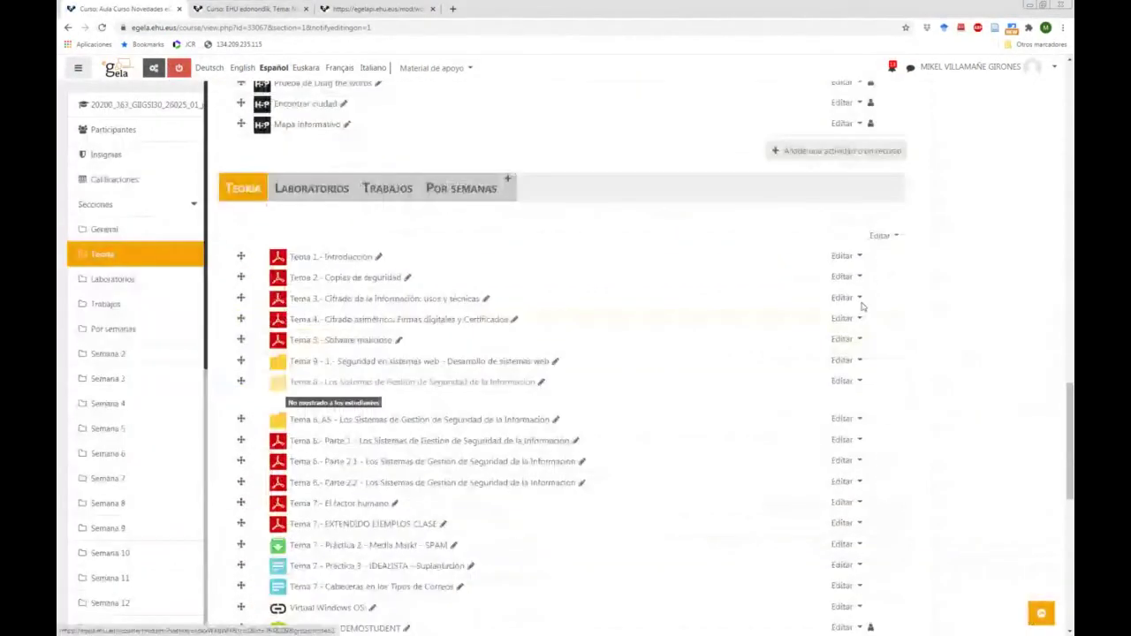
scroll(848, 318, up, 2)
click(830, 311)
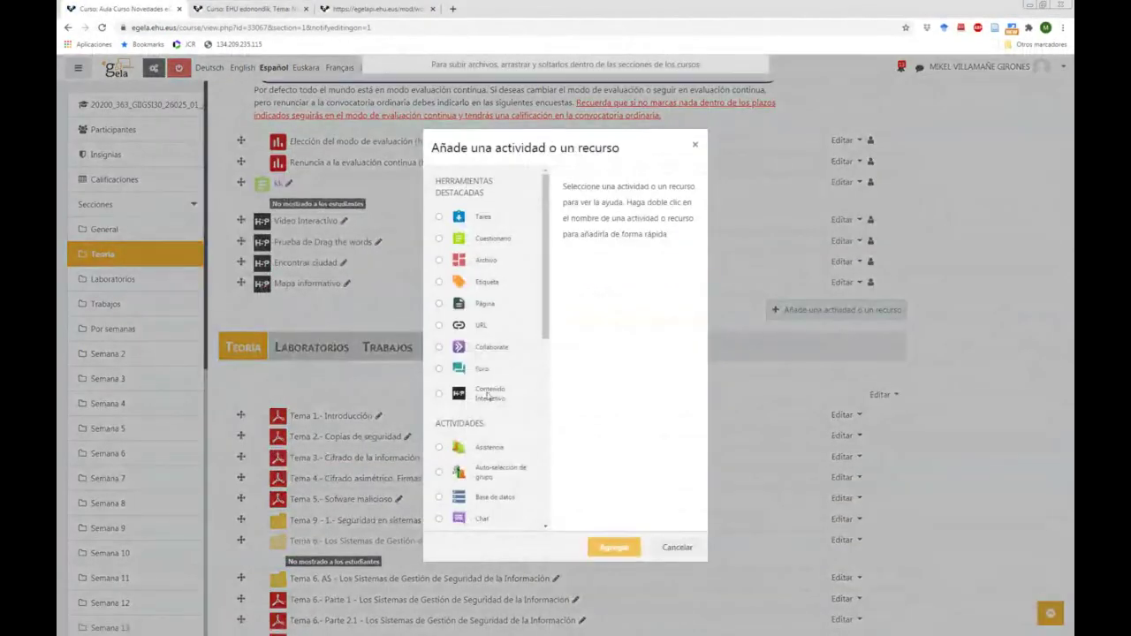
scroll(487, 398, down, 1)
click(482, 394)
click(613, 548)
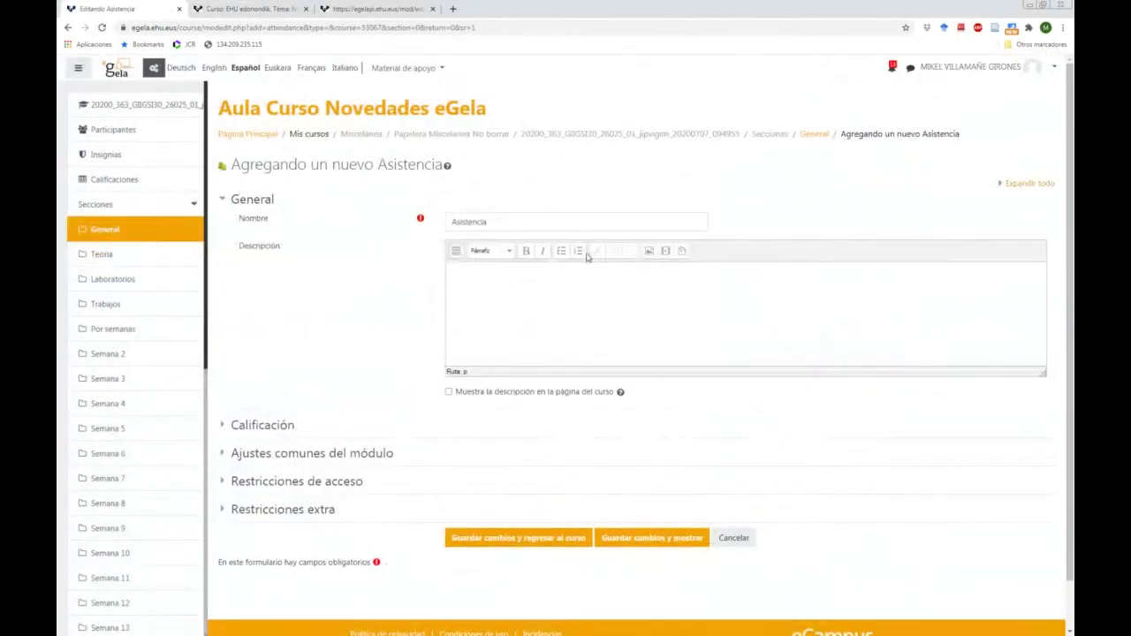
Save the Asistencia activity with its default name, then open its Añadir sesión form
click(540, 539)
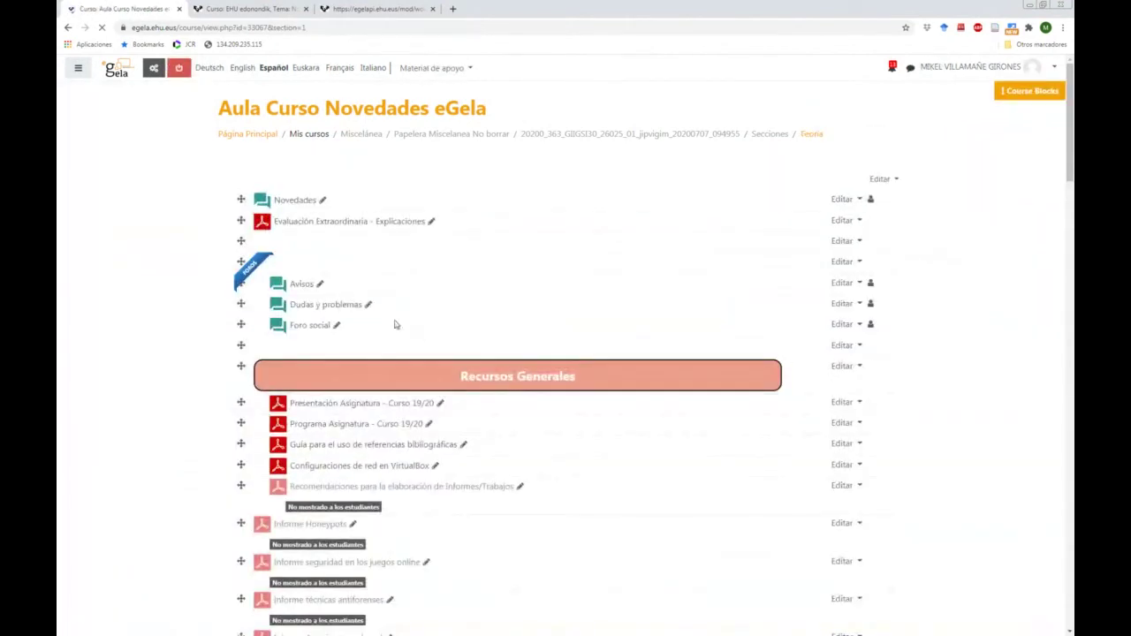
scroll(394, 324, down, 10)
scroll(310, 338, down, 1)
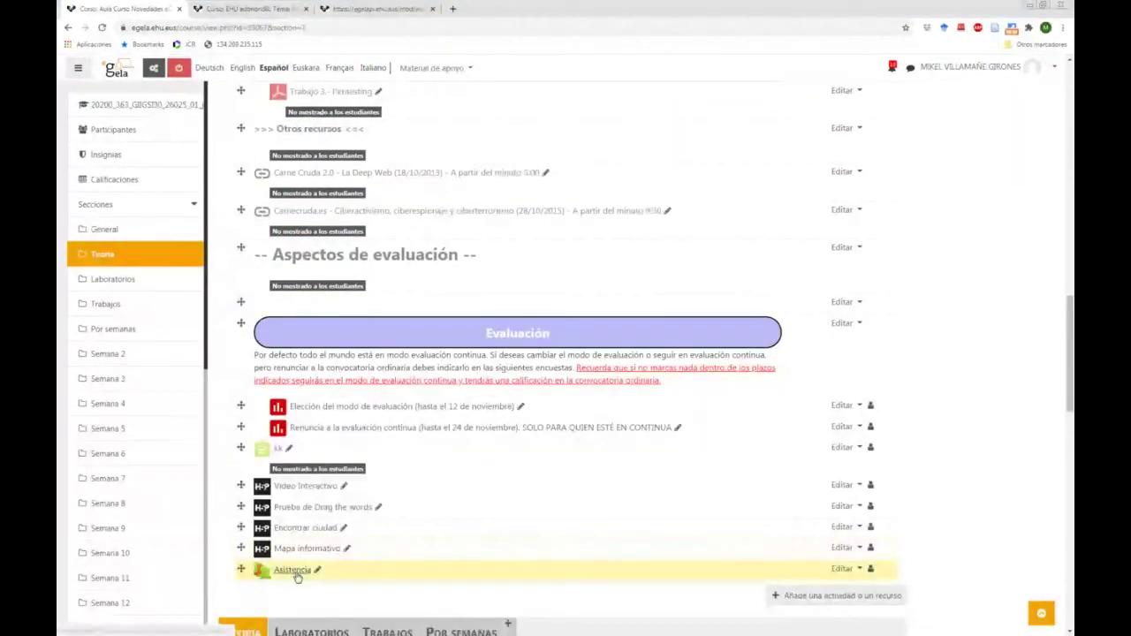
click(665, 428)
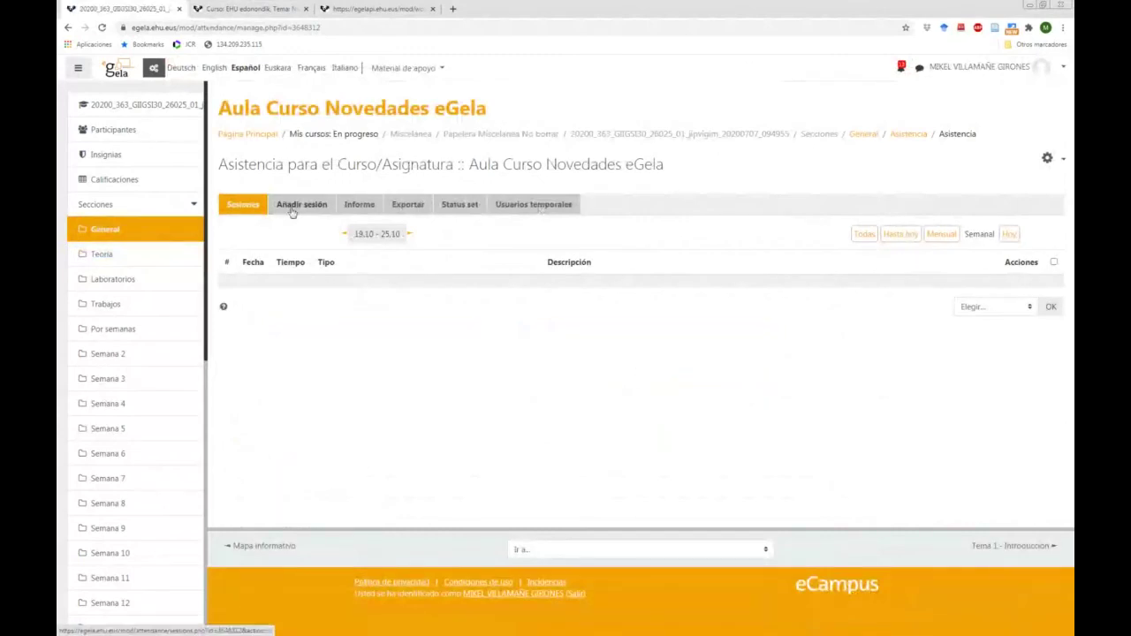
click(301, 206)
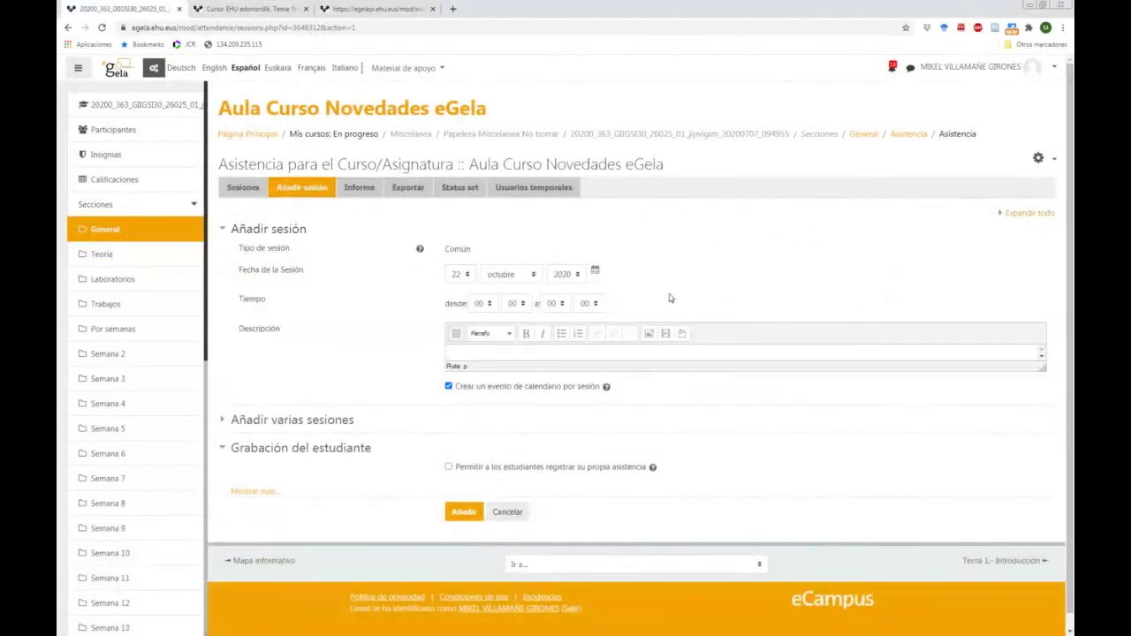
Set the session time from 12:00 to 13:30
scroll(622, 276, down, 1)
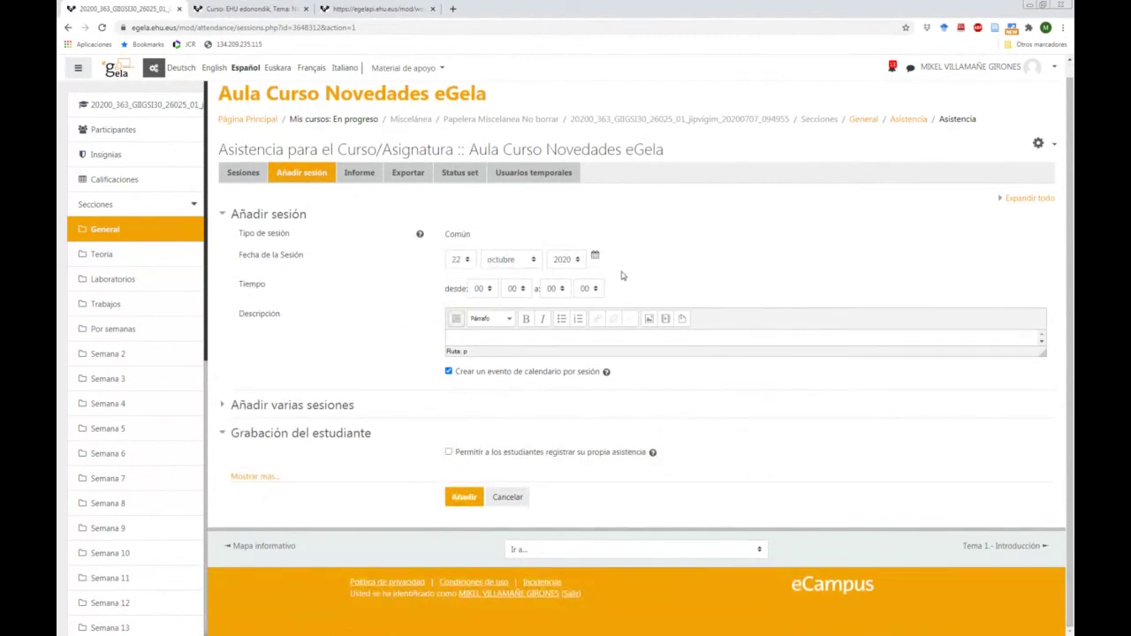
click(490, 290)
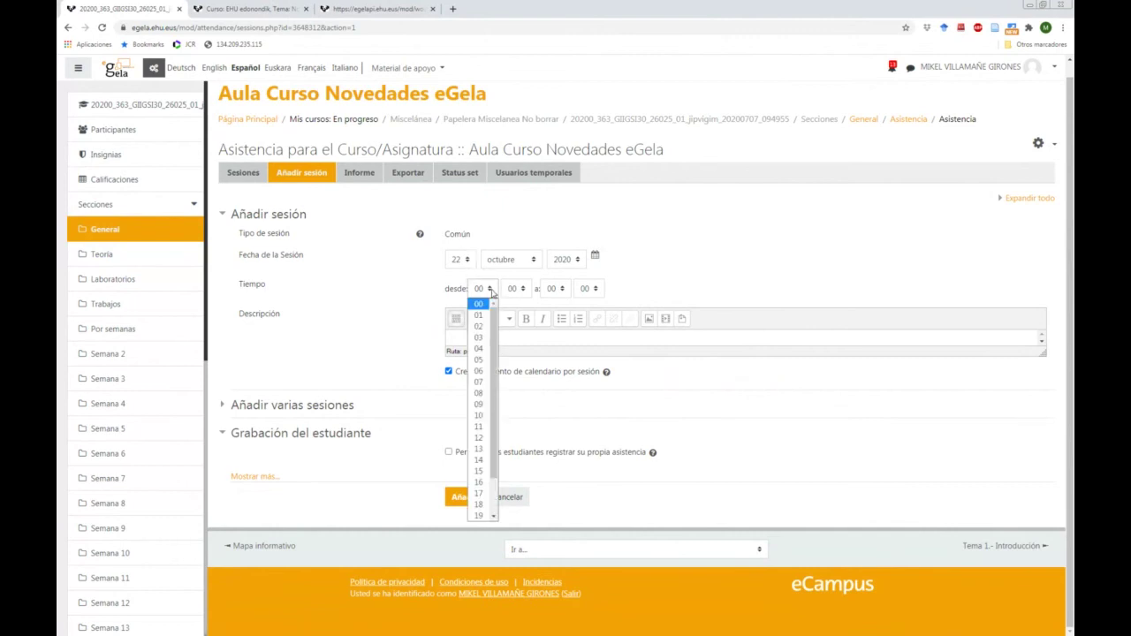
click(484, 438)
click(570, 294)
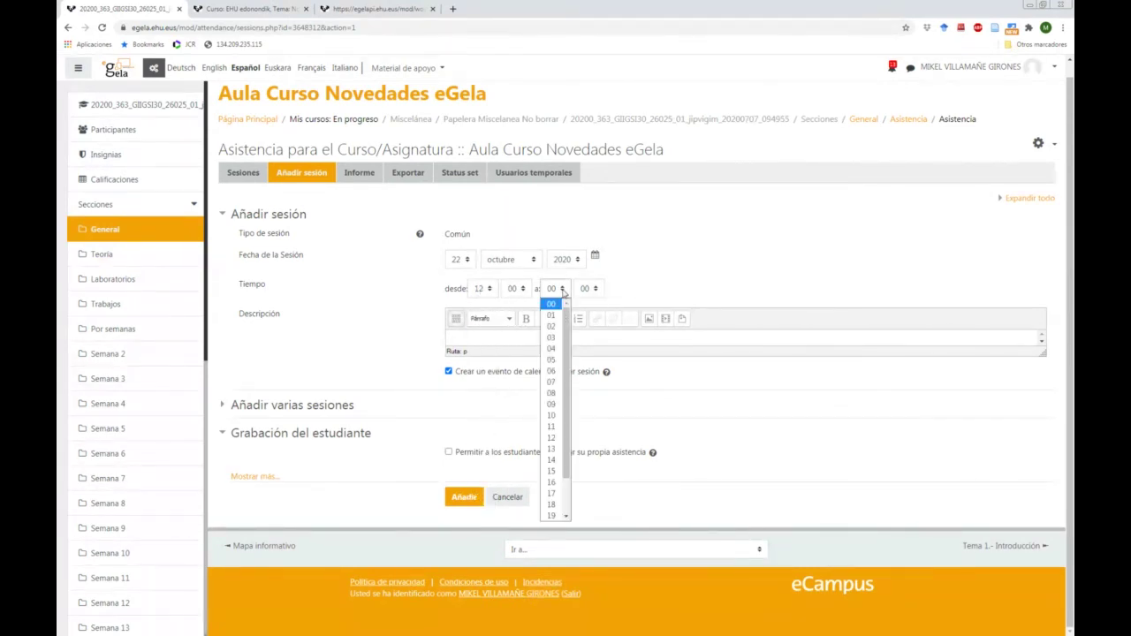
click(552, 449)
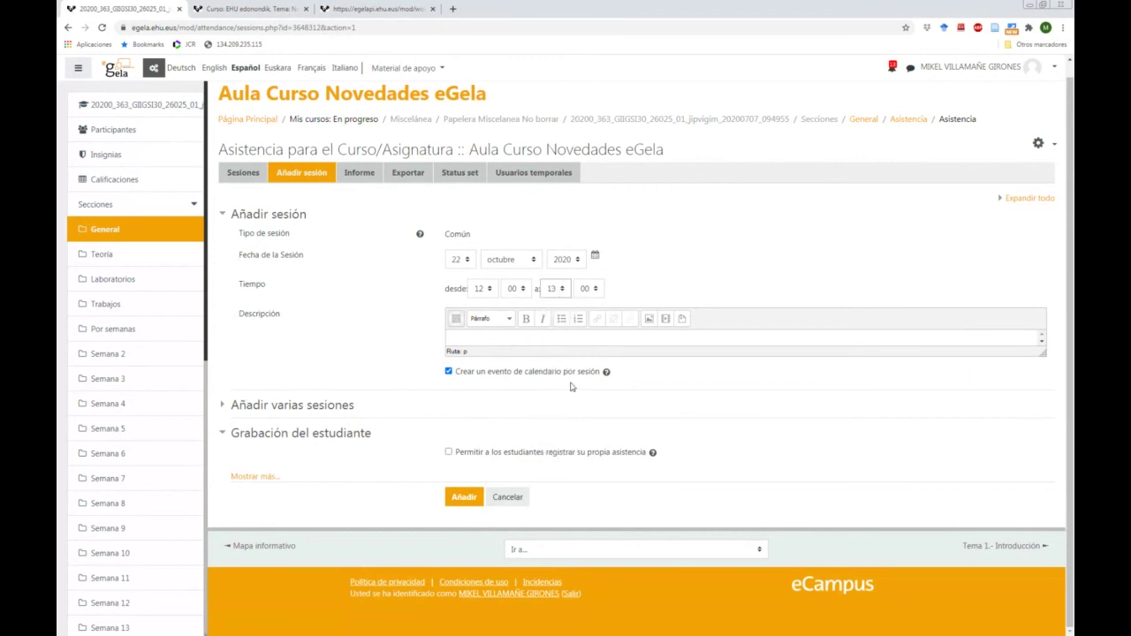
click(589, 289)
click(585, 371)
click(652, 264)
Repeat the session weekly on Jueves until 22 diciembre 2020
click(326, 404)
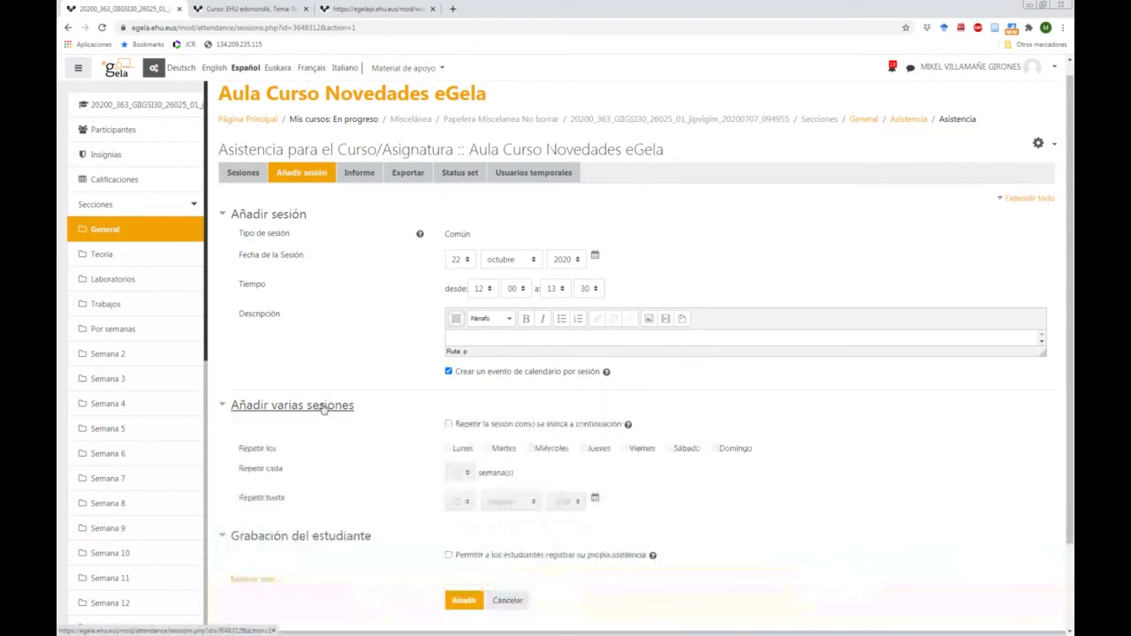
scroll(395, 291, down, 2)
click(448, 321)
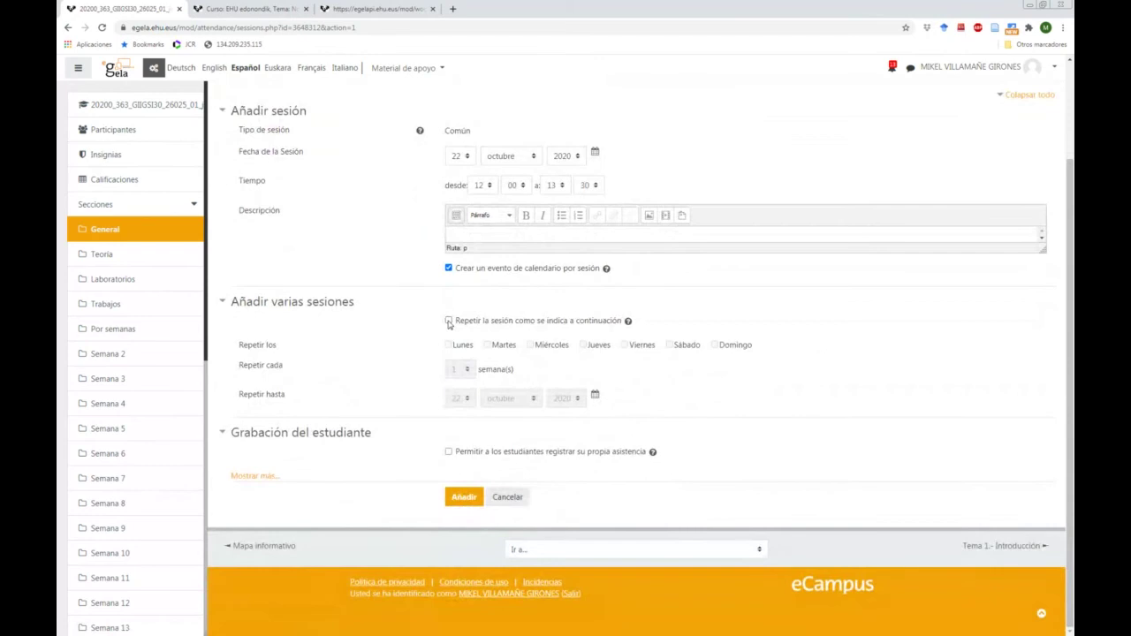
click(585, 345)
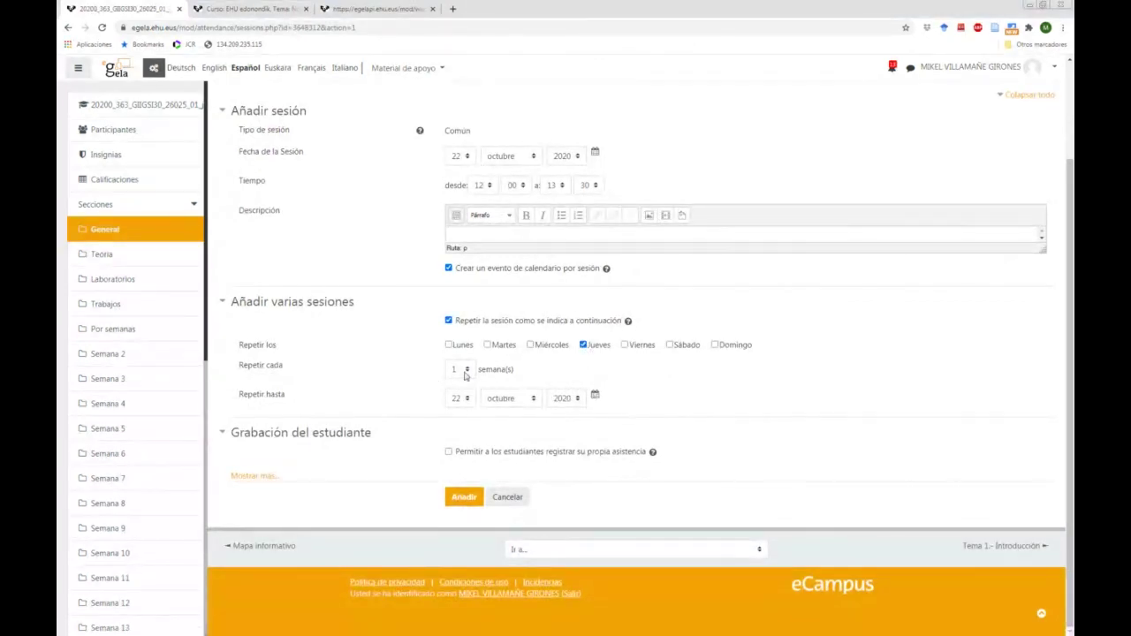
click(469, 400)
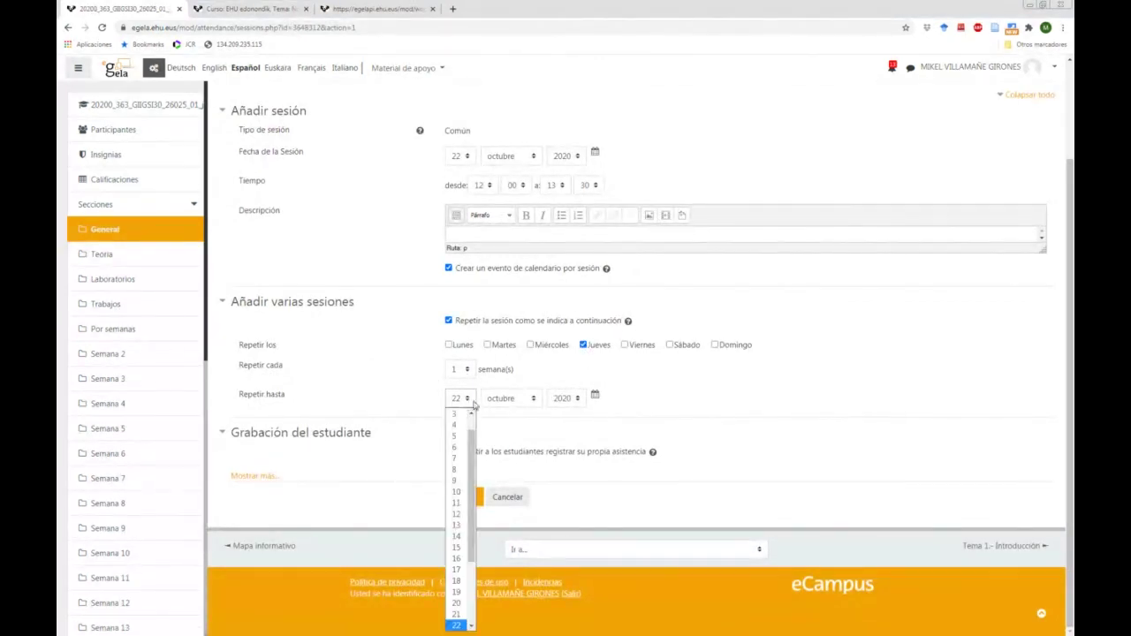
click(502, 398)
click(518, 536)
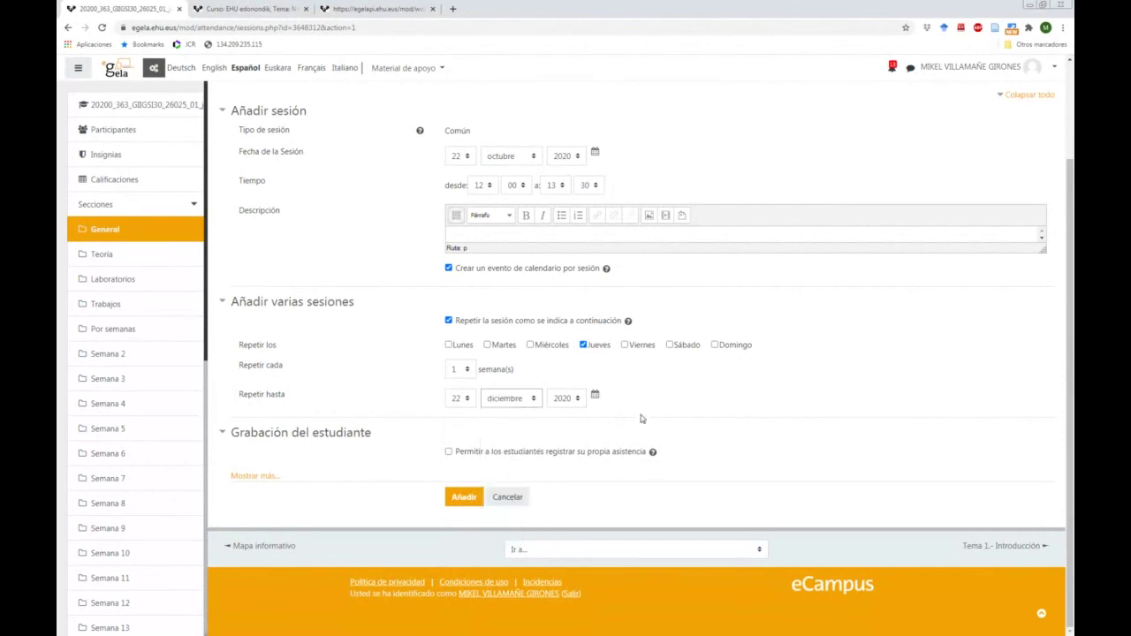
Let students record their own attendance, keep automatic marking Desactivado, and create the nine Thursday sessions
click(253, 475)
click(448, 452)
scroll(835, 354, down, 2)
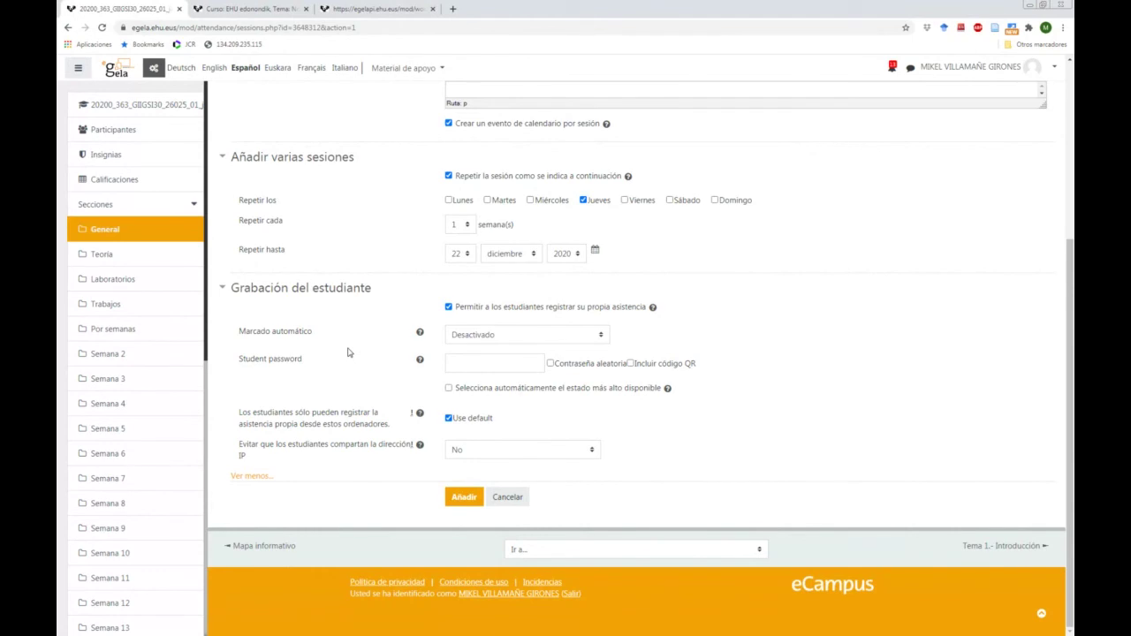
click(539, 334)
click(721, 348)
click(449, 390)
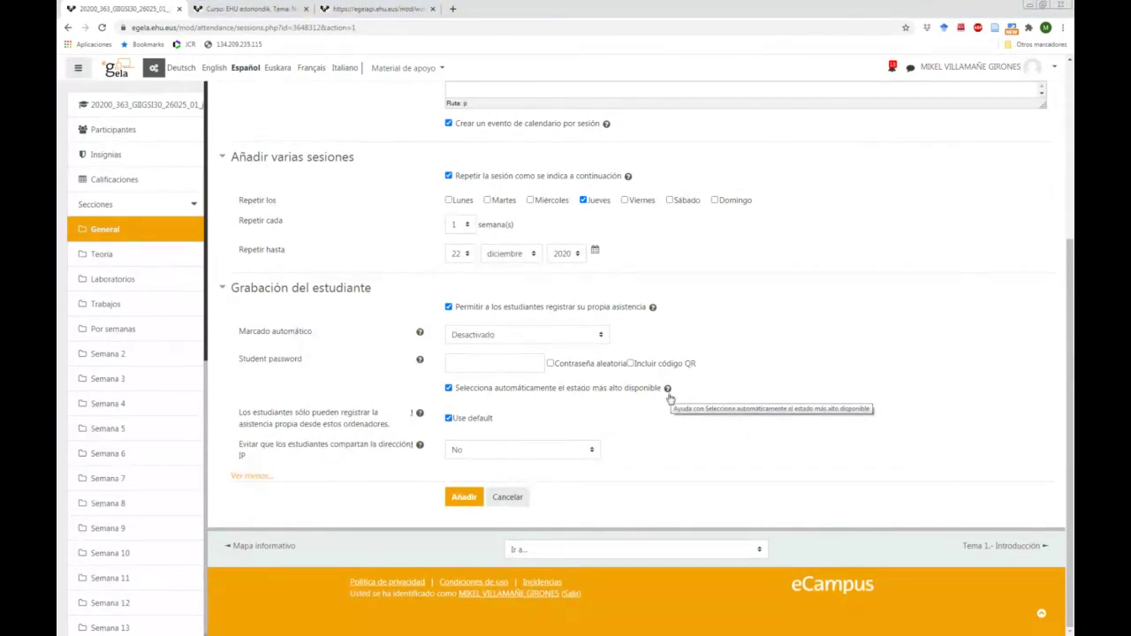
click(451, 391)
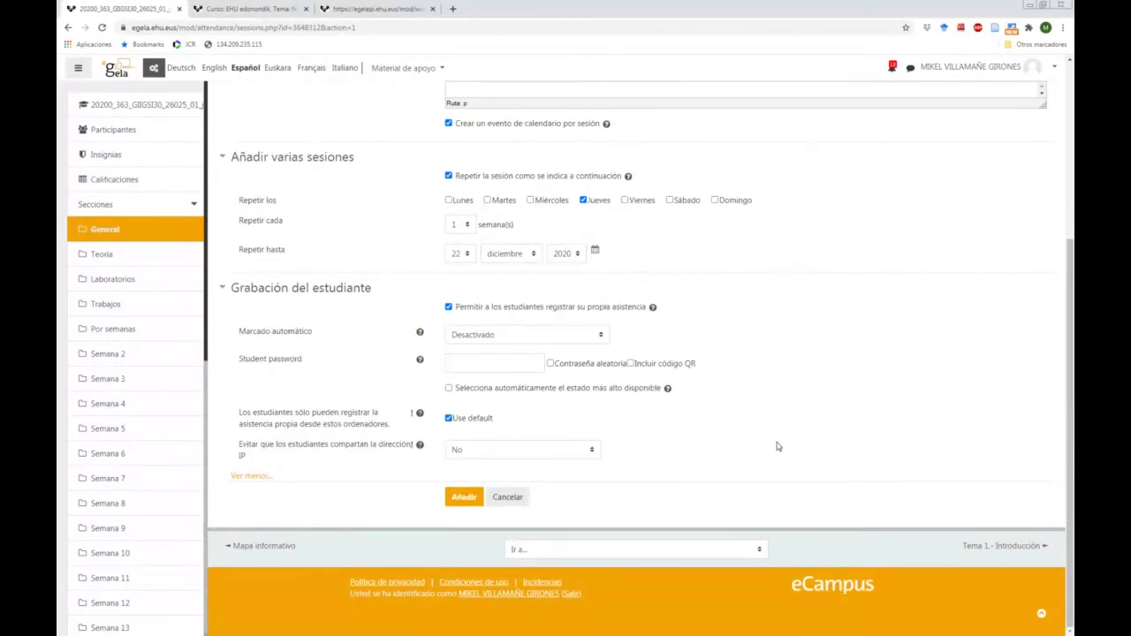
click(457, 498)
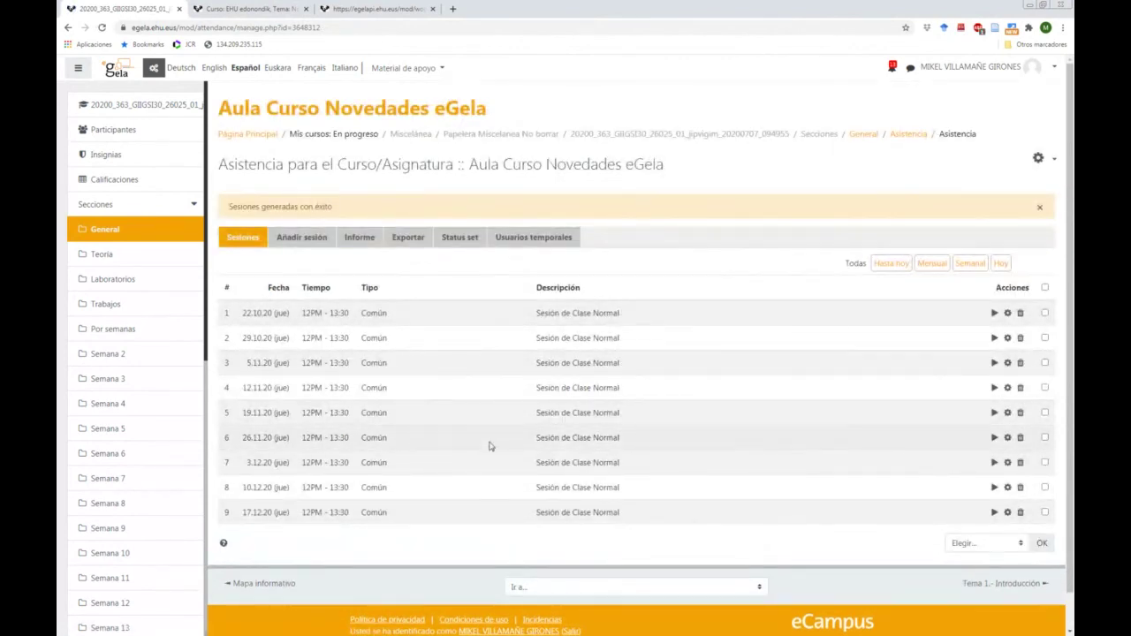
Open the attendance-taking page for the 22.10.20 session
click(994, 314)
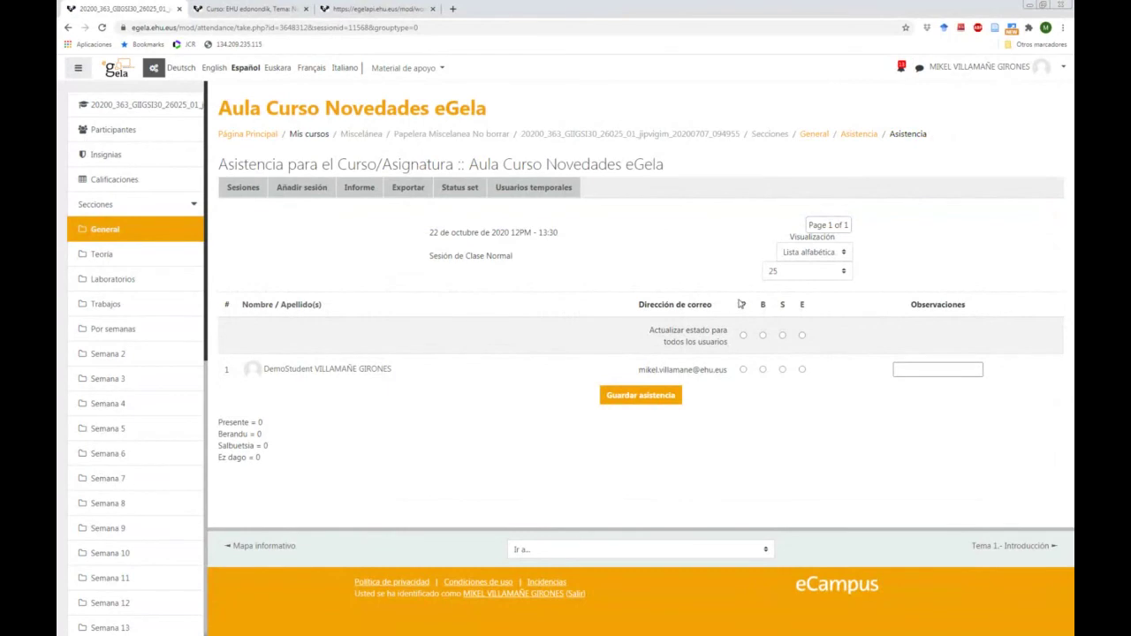
drag(739, 304, 818, 308)
click(821, 308)
Create a new status set containing P Presente and A Ausente
click(467, 189)
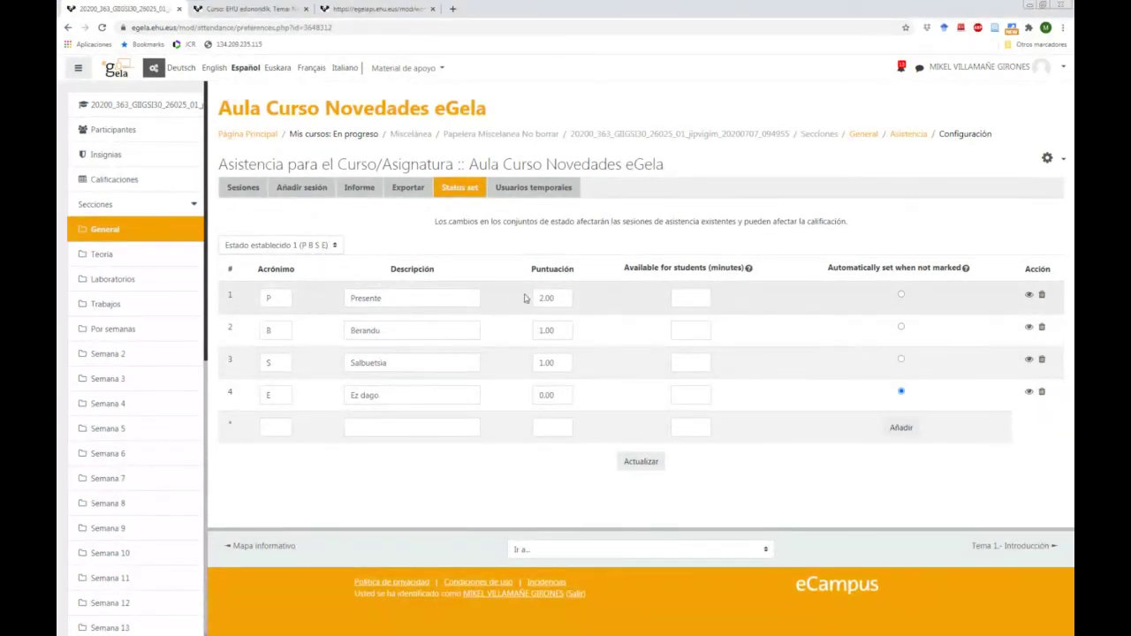
click(334, 246)
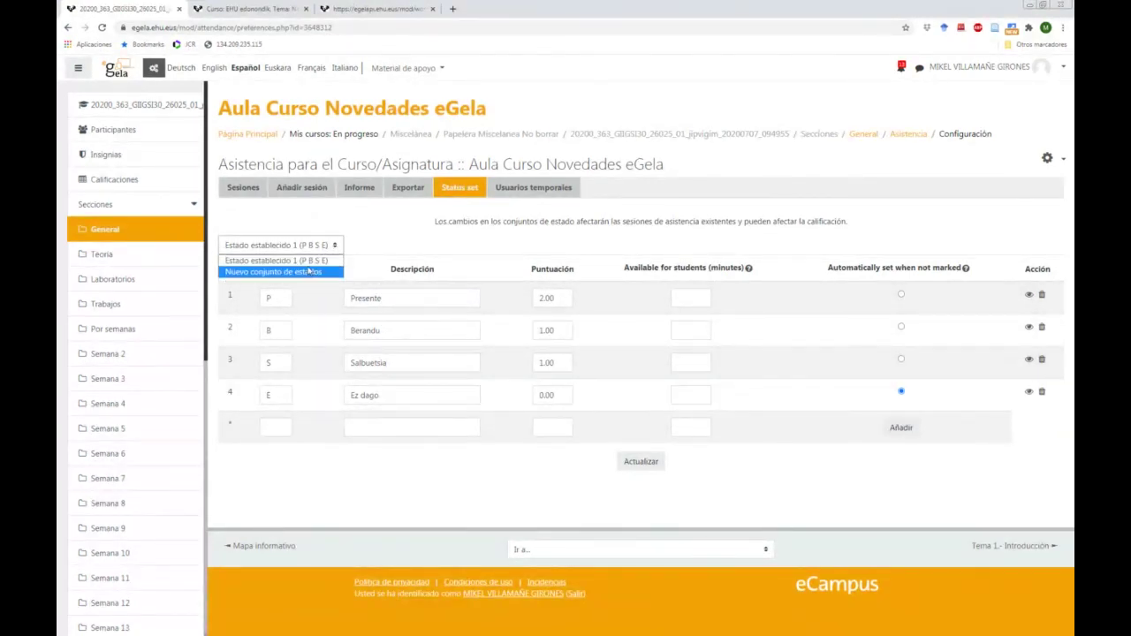
click(308, 274)
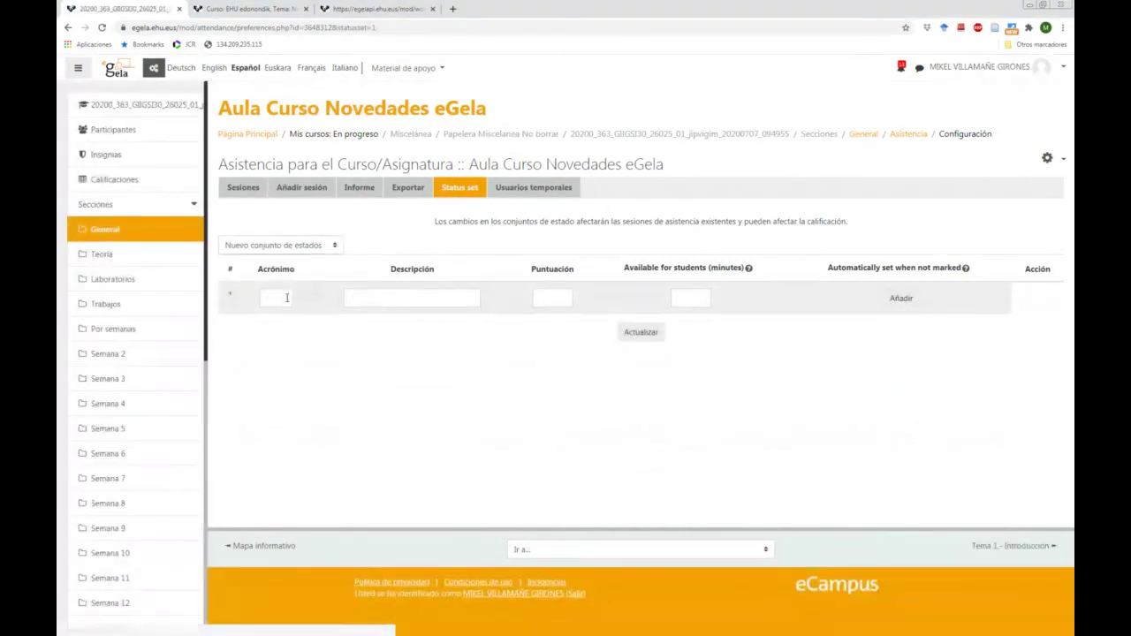
click(284, 304)
text(P)
key(Tab)
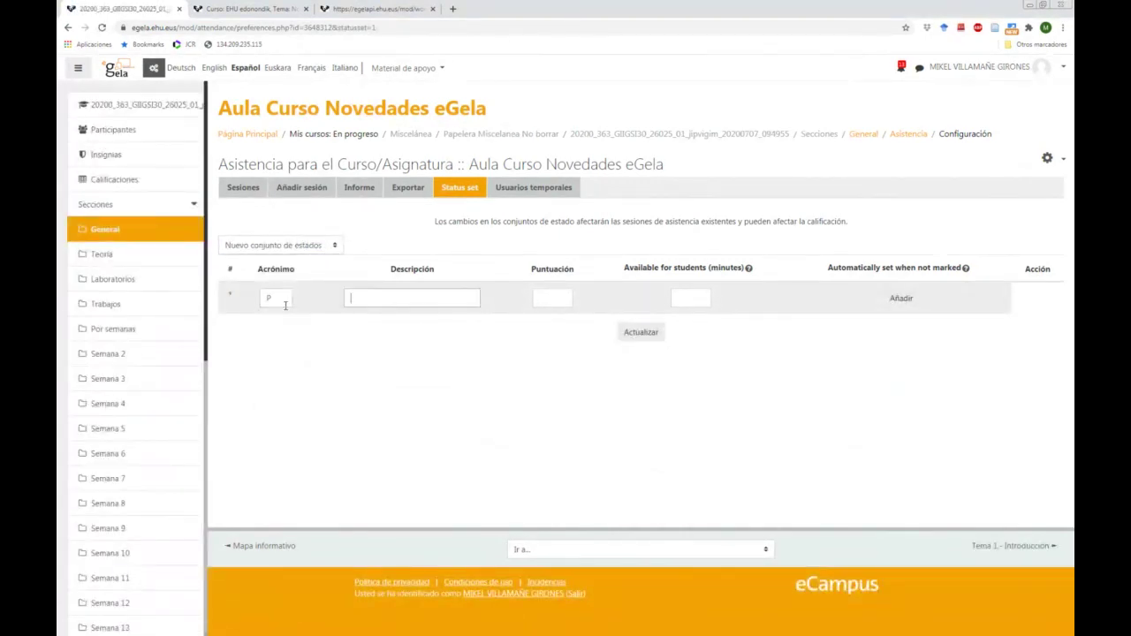
text(Presente)
click(900, 298)
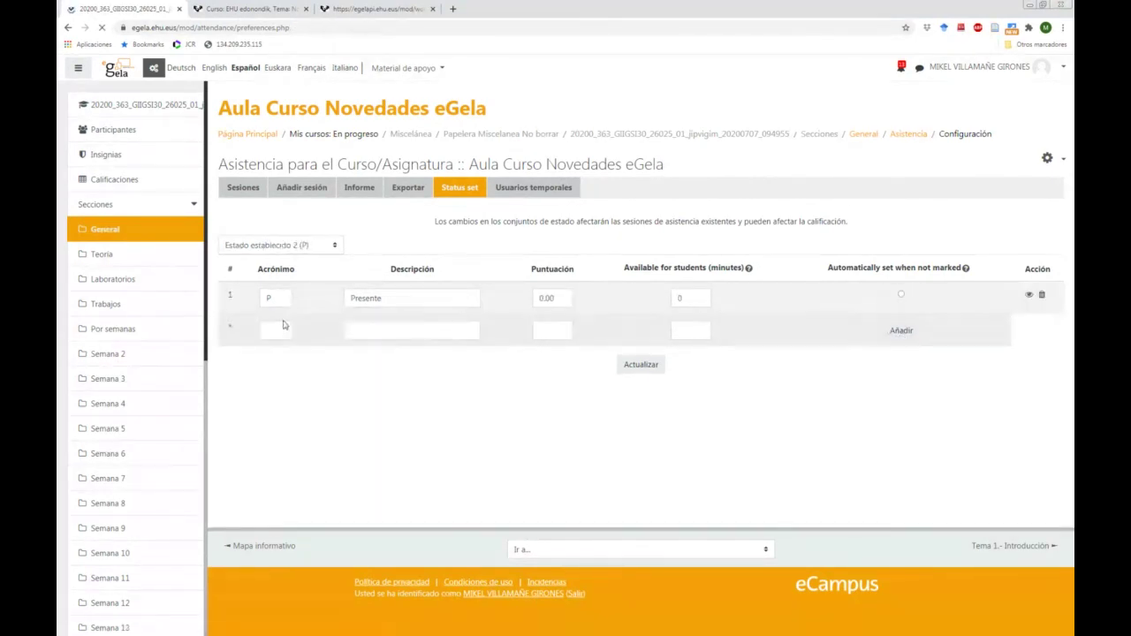
click(283, 327)
text(A)
key(Tab)
text(Ause)
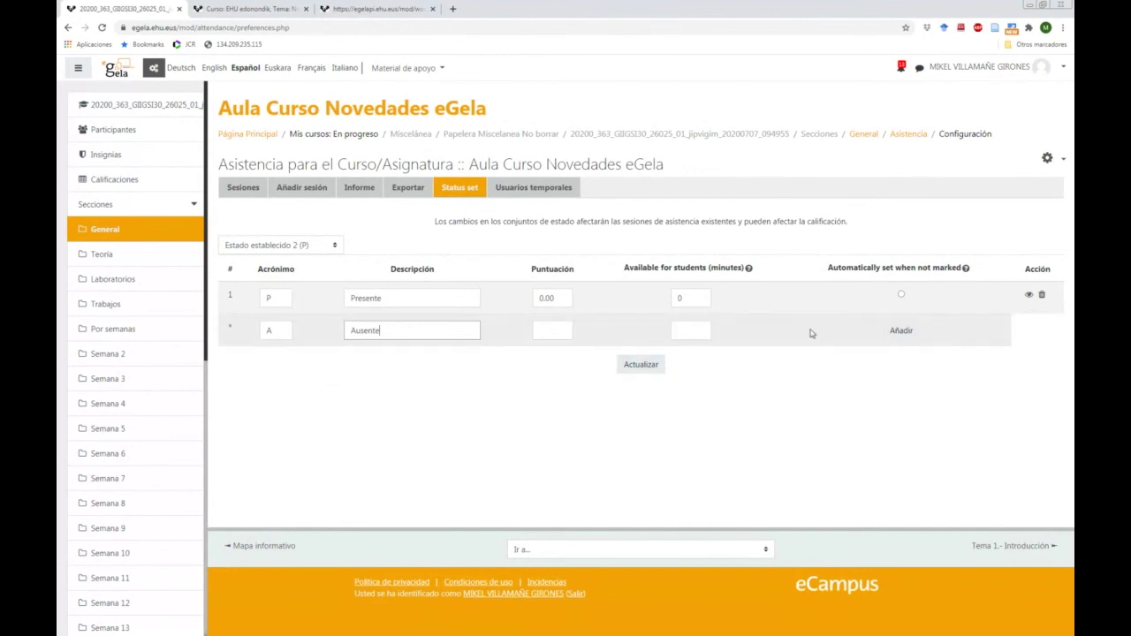
click(901, 330)
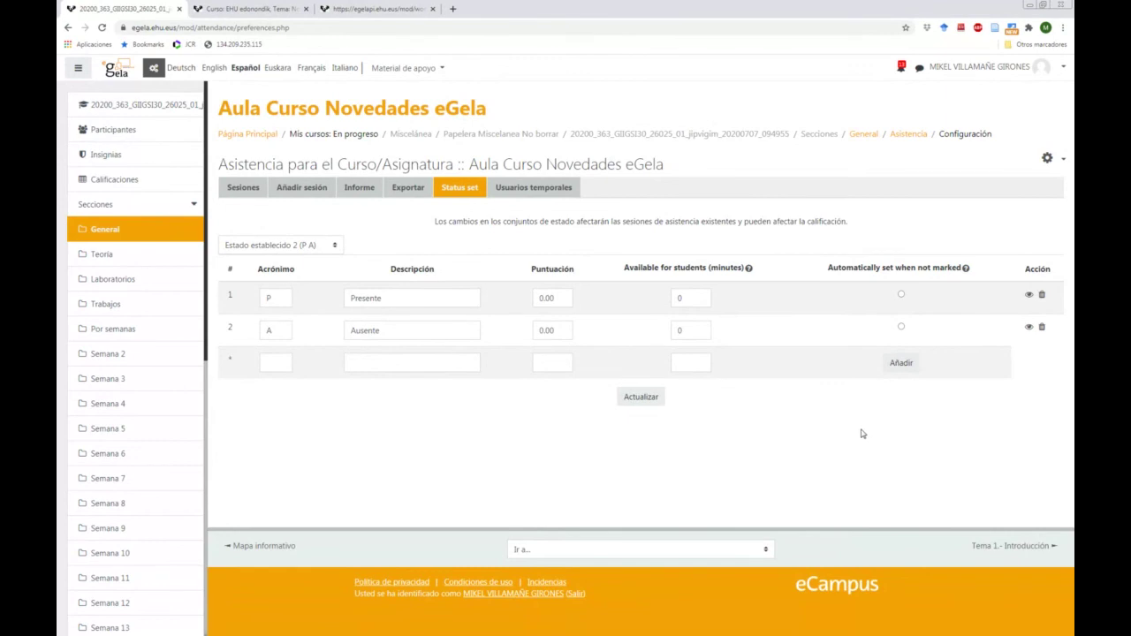
Give Presente a score of 1 and Ausente 0, save the set, and return to Sesiones
click(686, 298)
double_click(684, 331)
click(682, 297)
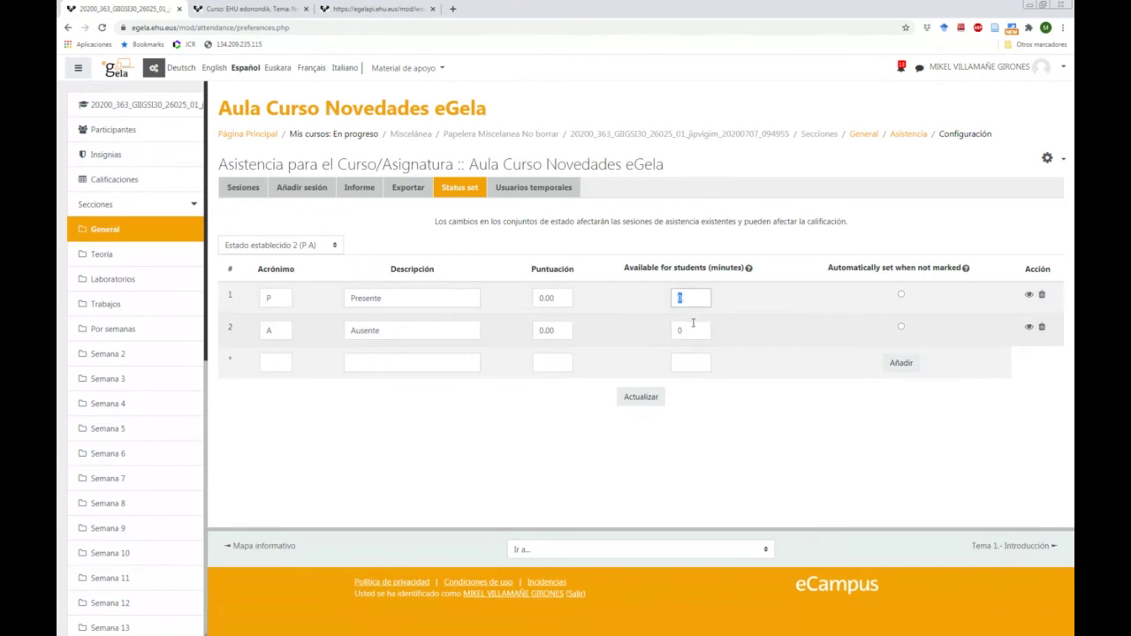
click(679, 329)
double_click(678, 300)
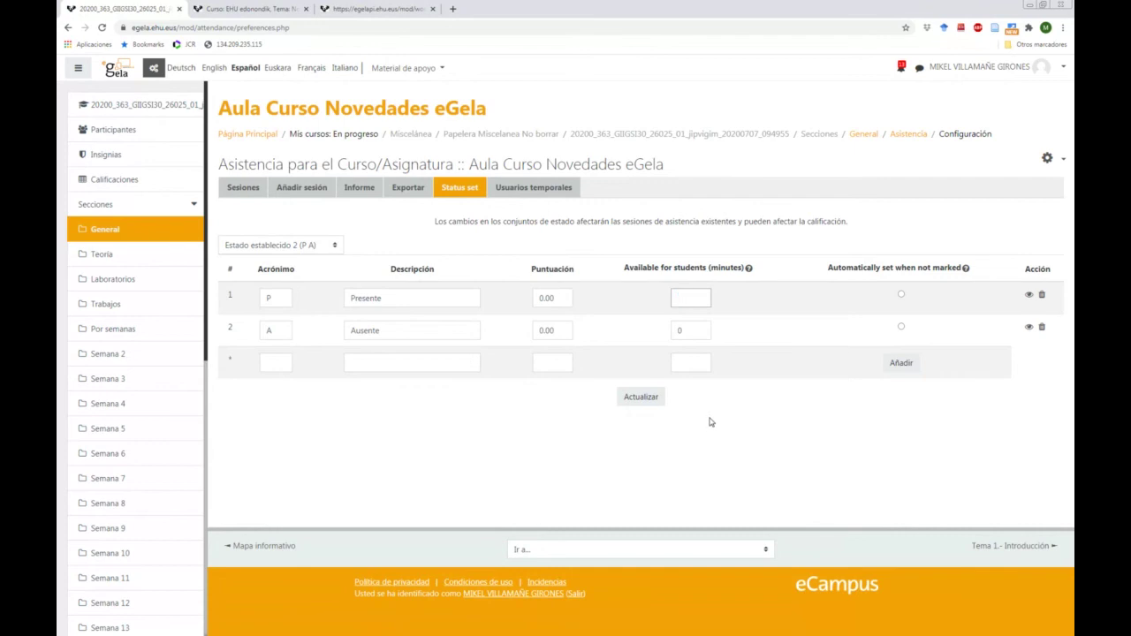
double_click(689, 330)
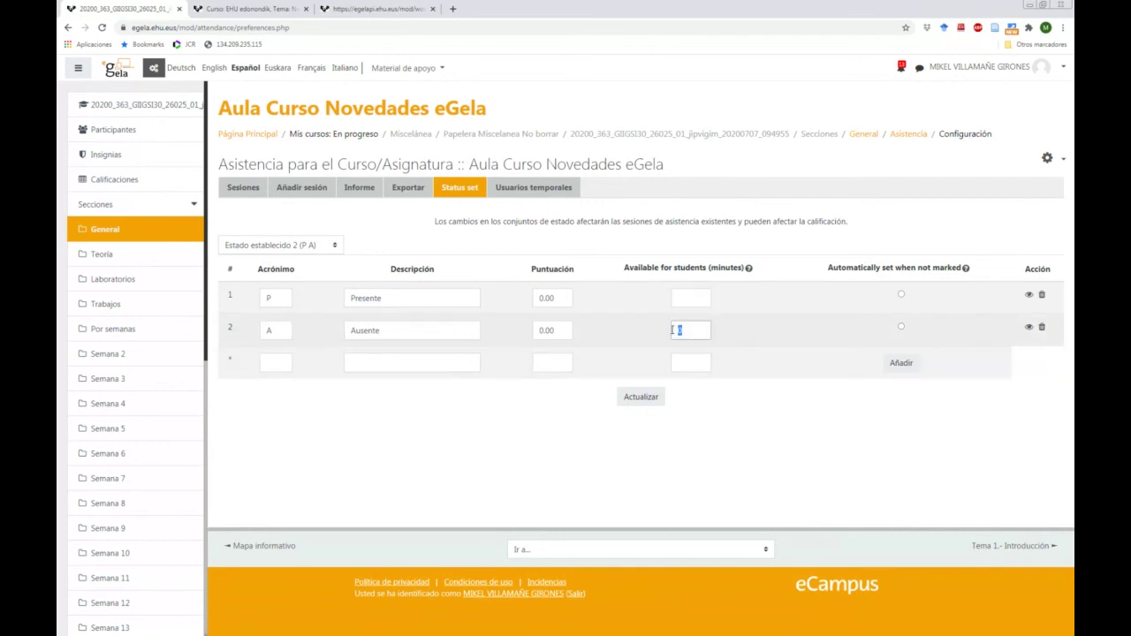
click(692, 441)
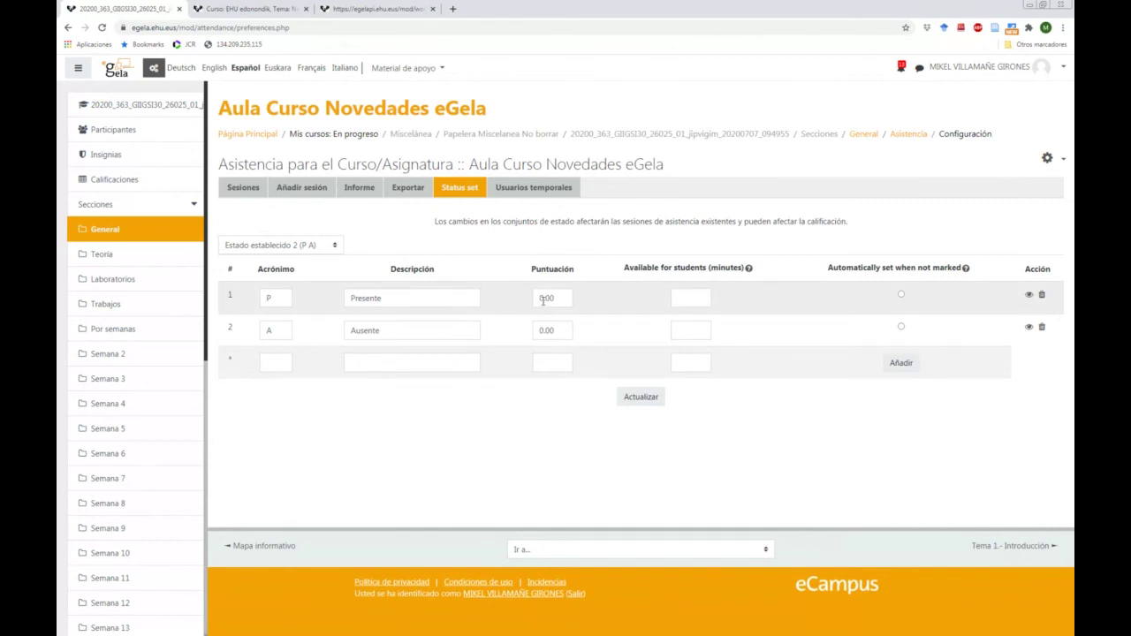
click(544, 298)
drag(537, 299, 542, 298)
click(635, 400)
click(302, 188)
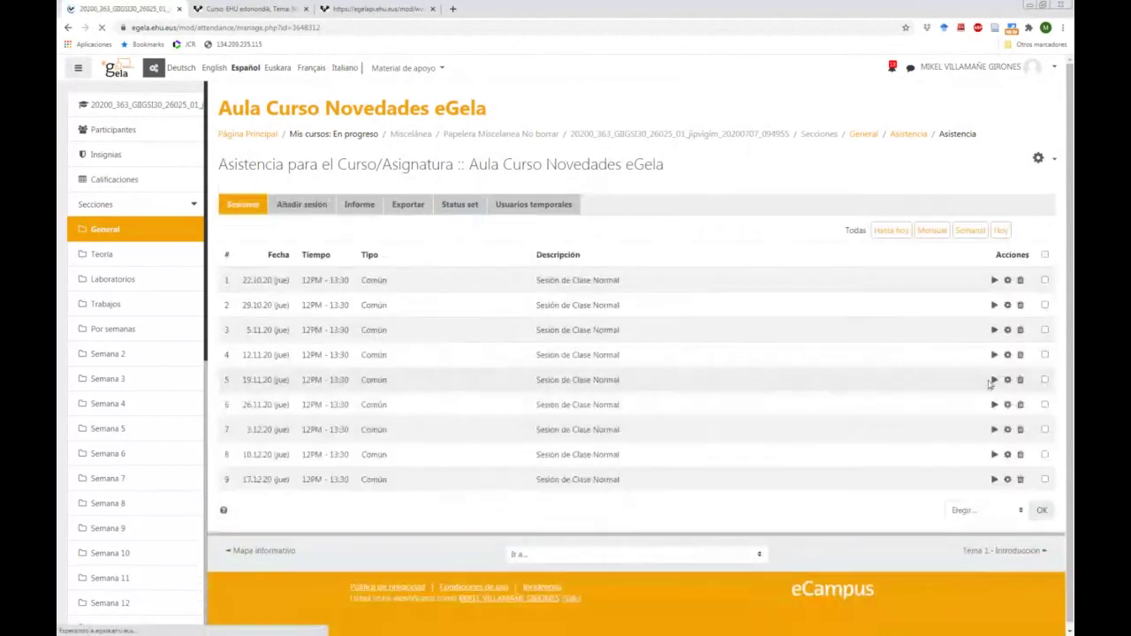
click(1009, 281)
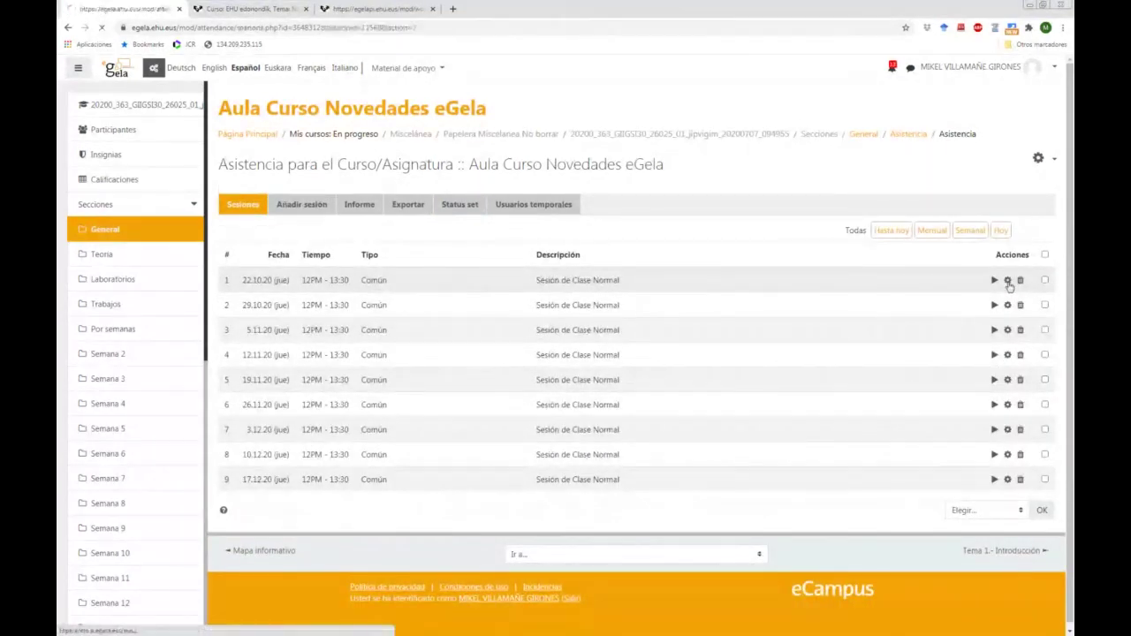
scroll(749, 292, down, 1)
scroll(747, 290, down, 1)
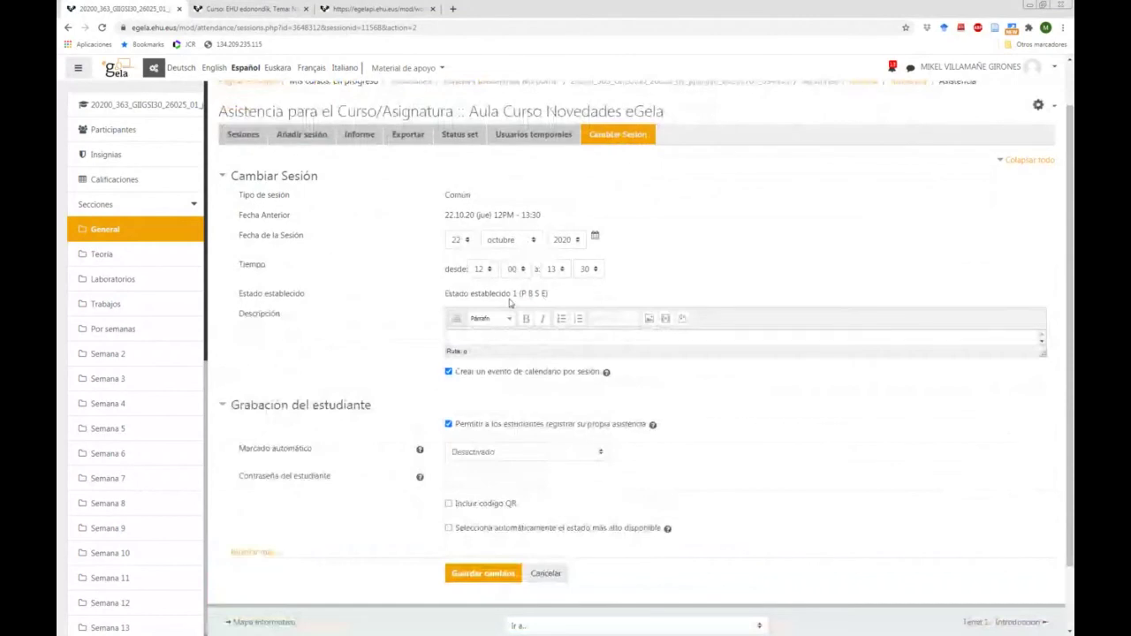
mouse_move(529, 293)
mouse_down()
mouse_move(507, 294)
mouse_move(549, 292)
mouse_move(512, 294)
mouse_up()
click(519, 294)
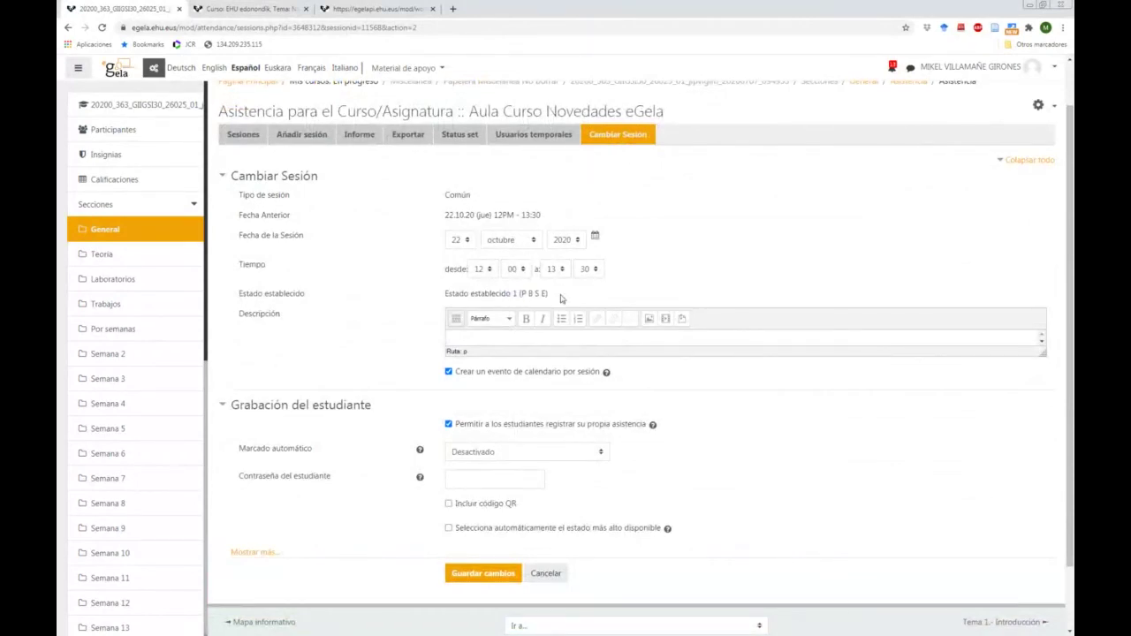
click(318, 137)
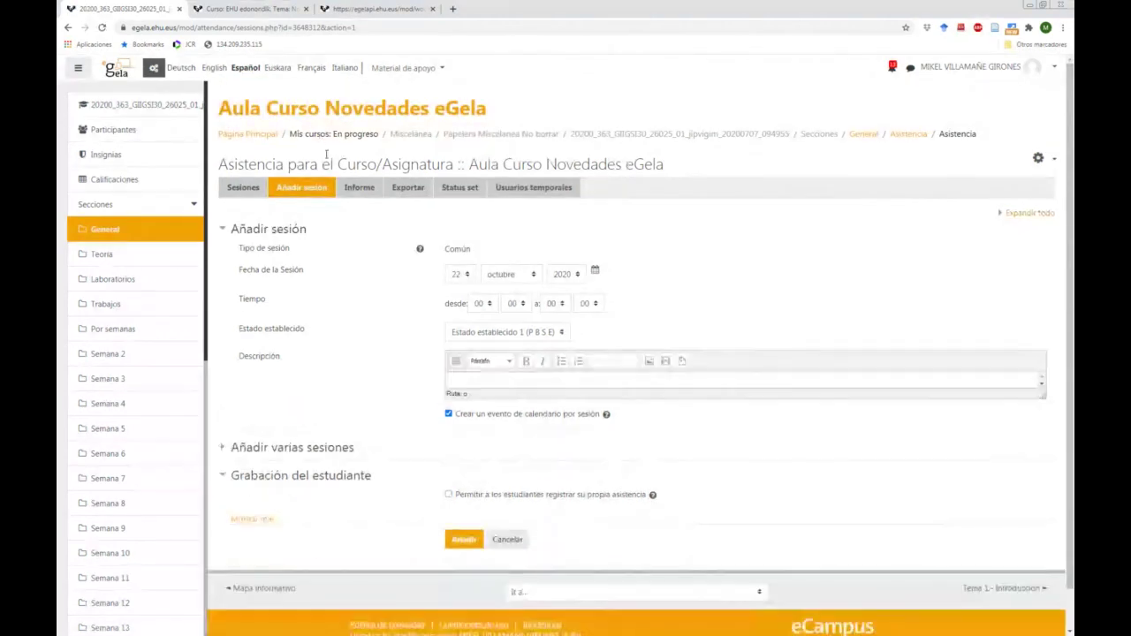
click(559, 334)
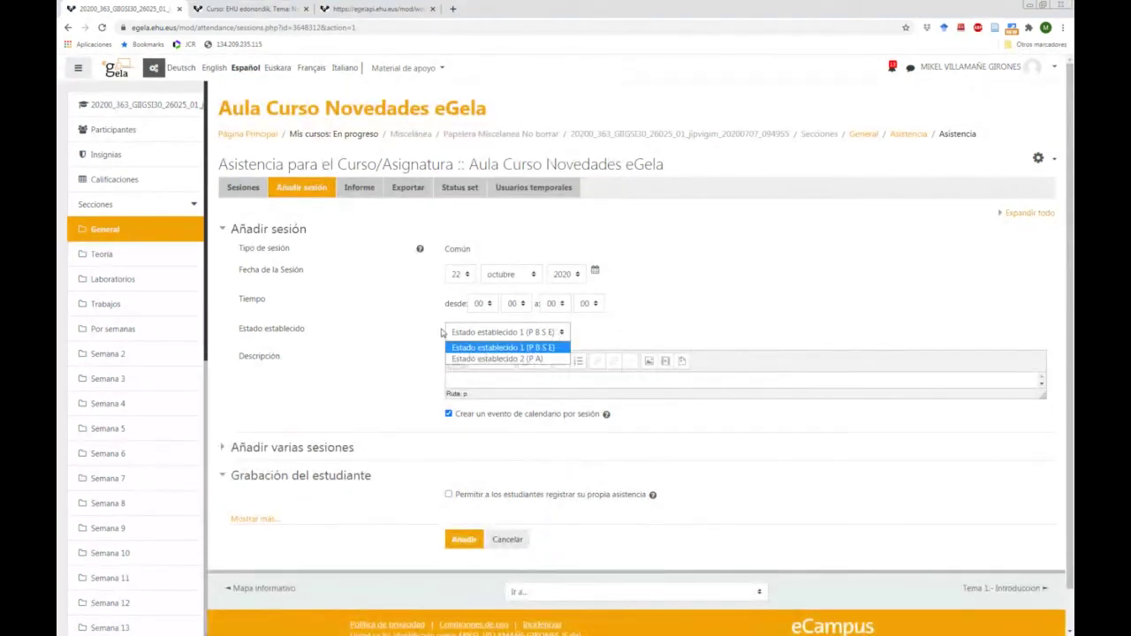
click(475, 359)
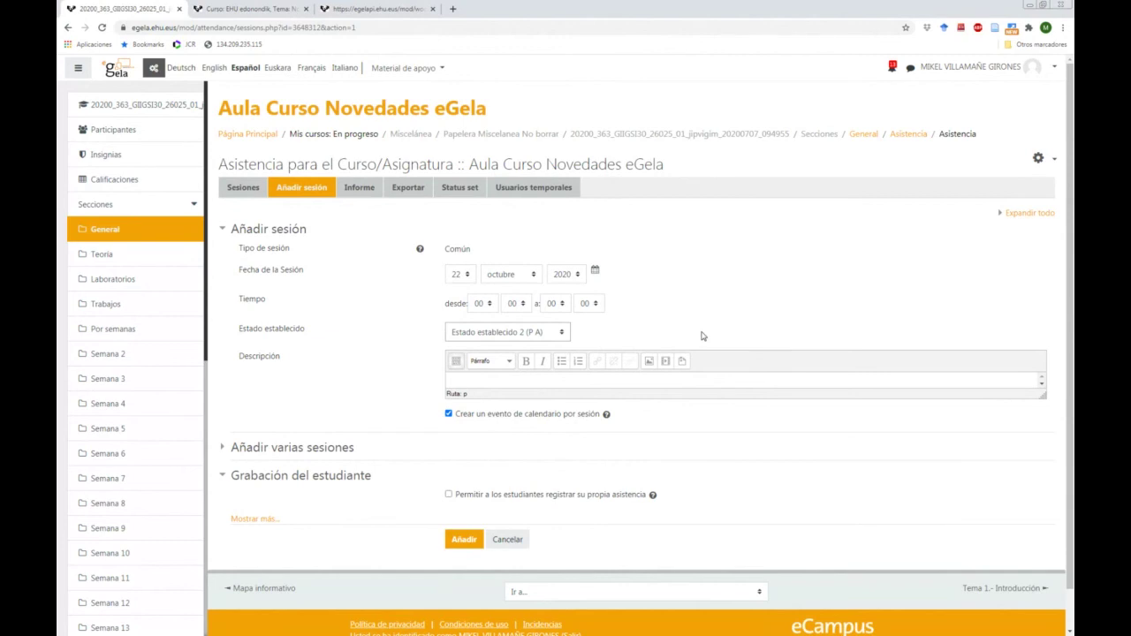
scroll(644, 322, down, 1)
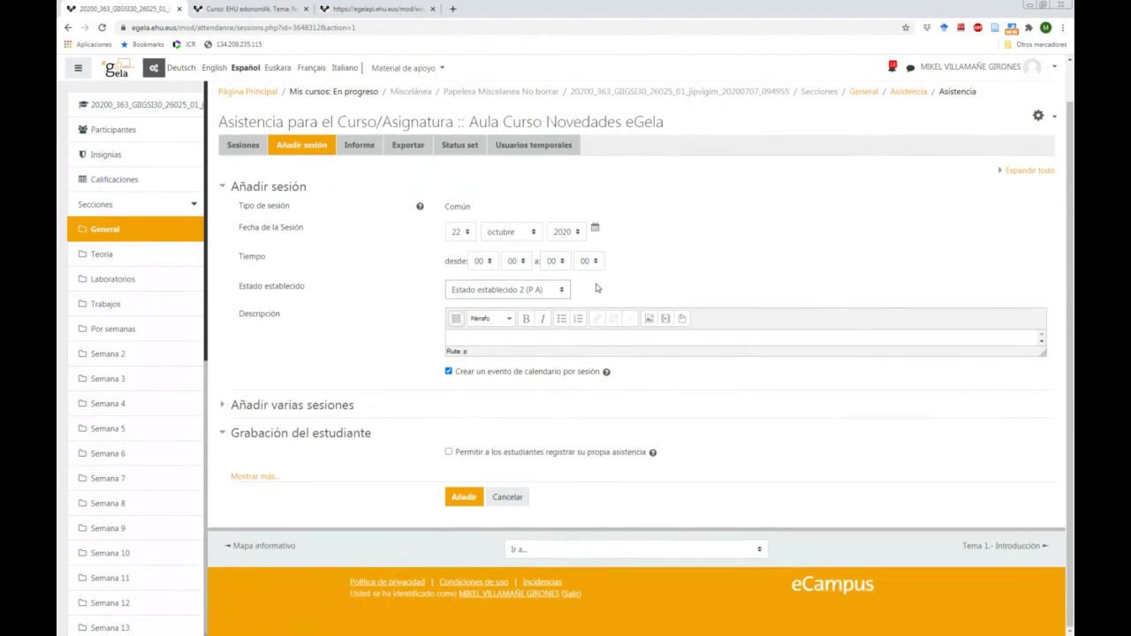
click(587, 91)
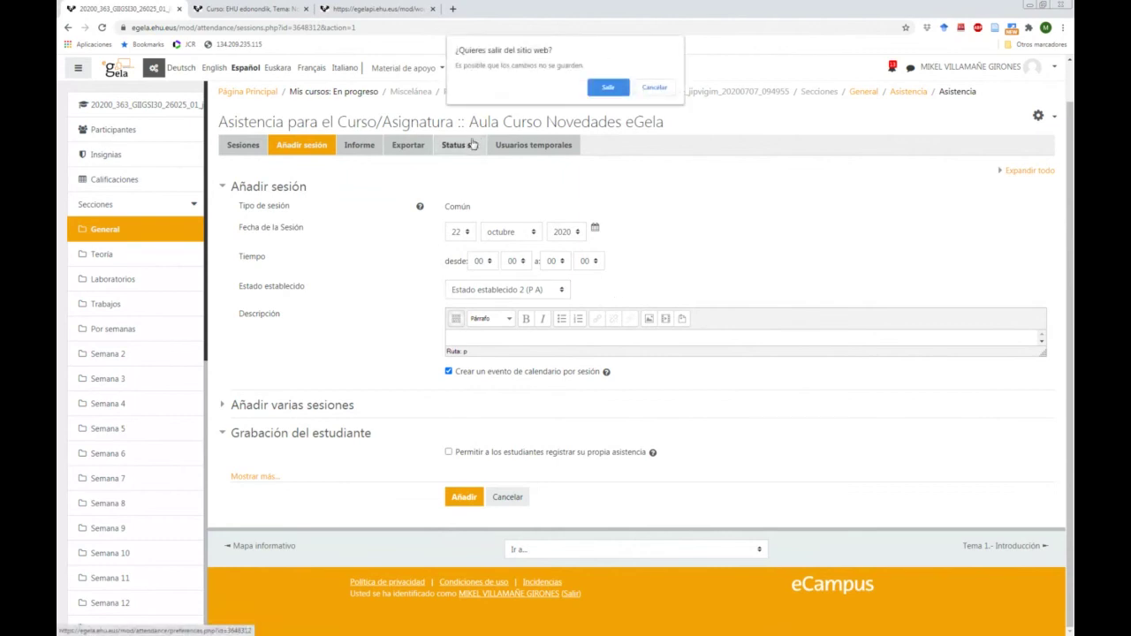
click(650, 90)
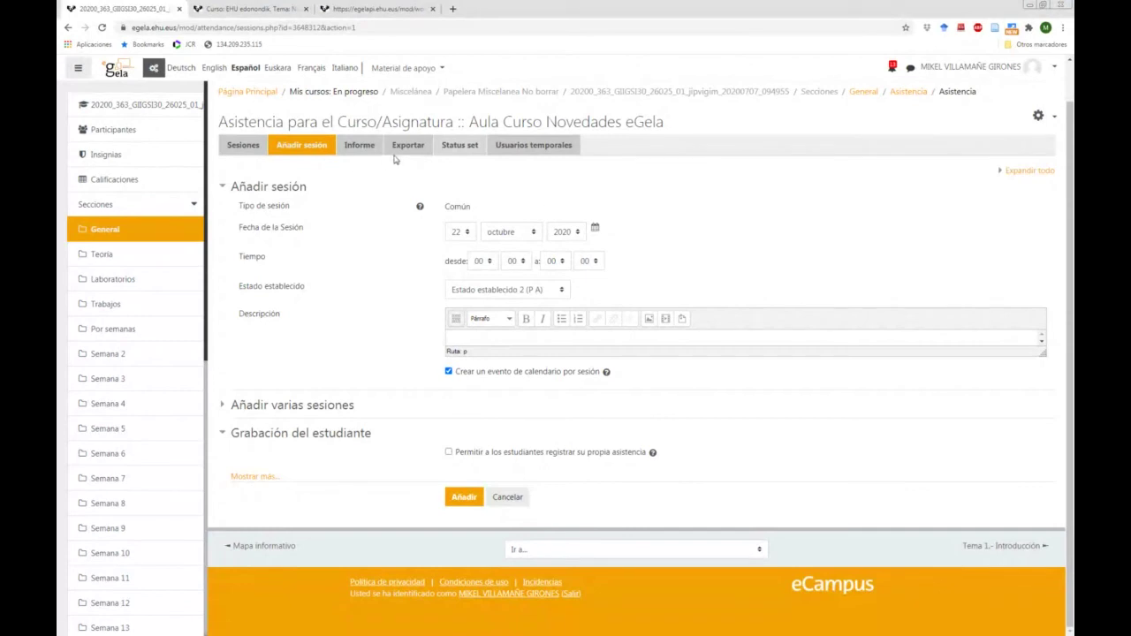
click(247, 147)
click(598, 108)
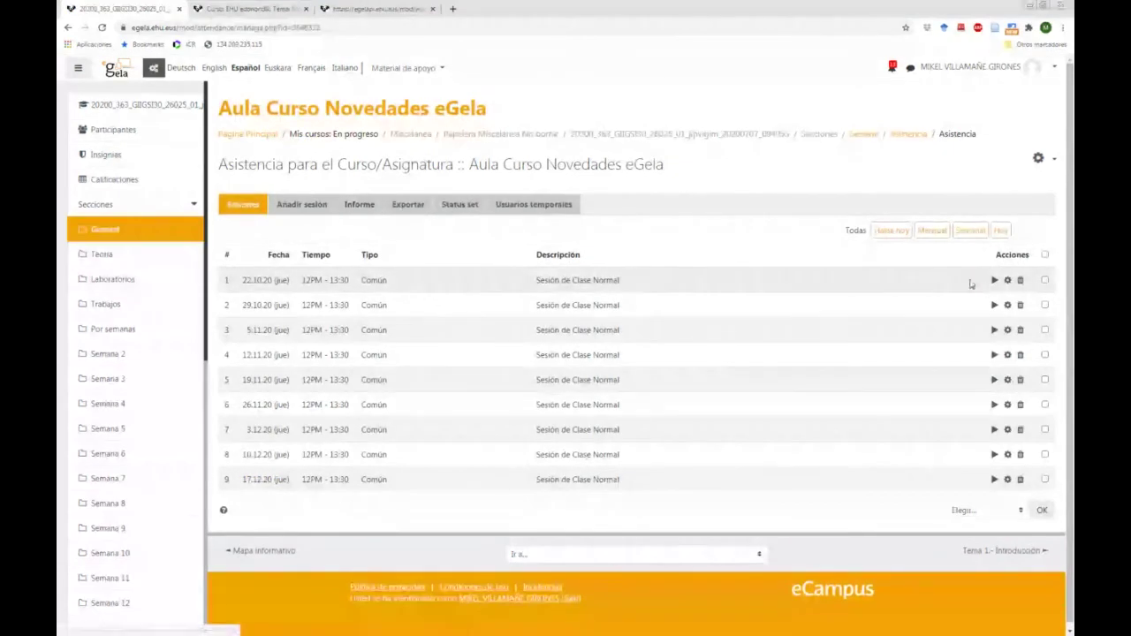
Take attendance for the 22.10.20 session with the observation '12' and save it
click(995, 280)
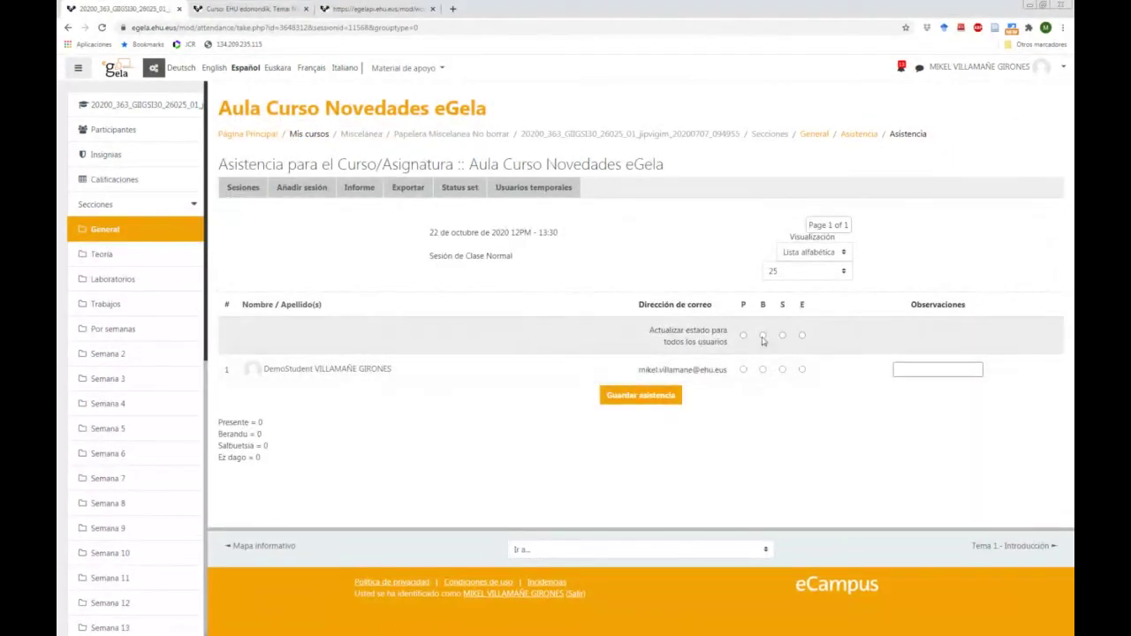
click(947, 370)
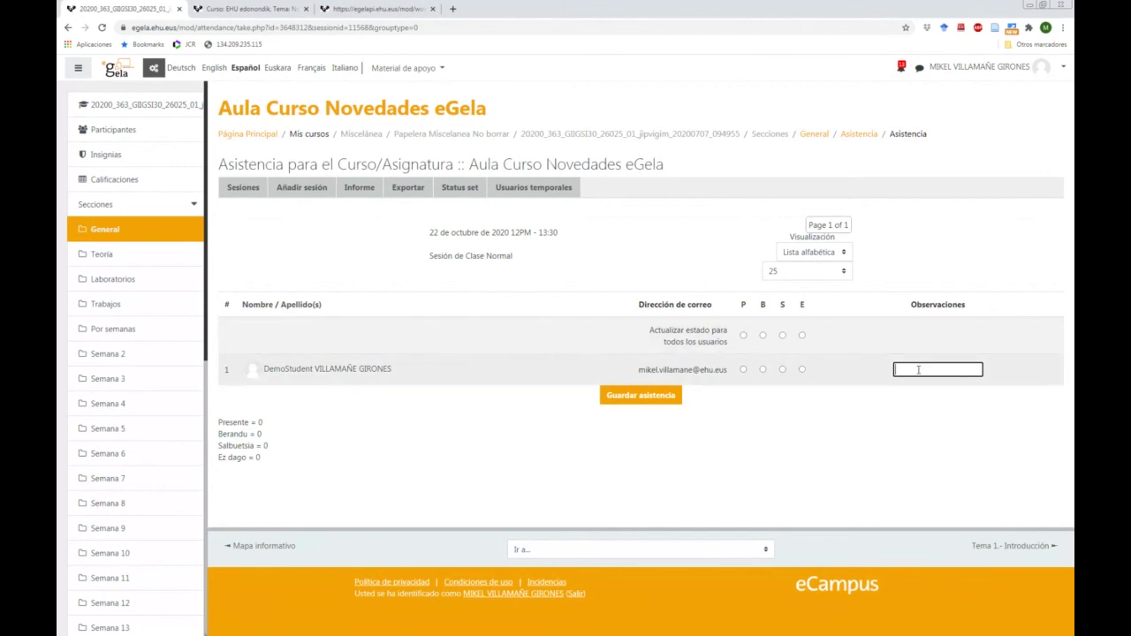
click(928, 399)
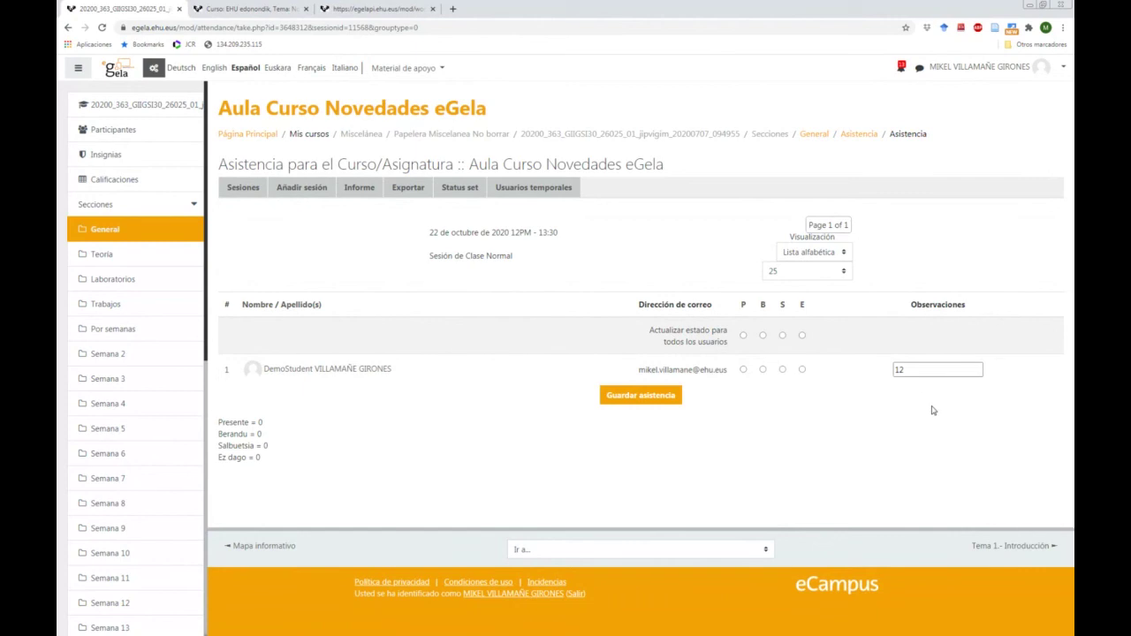
click(659, 401)
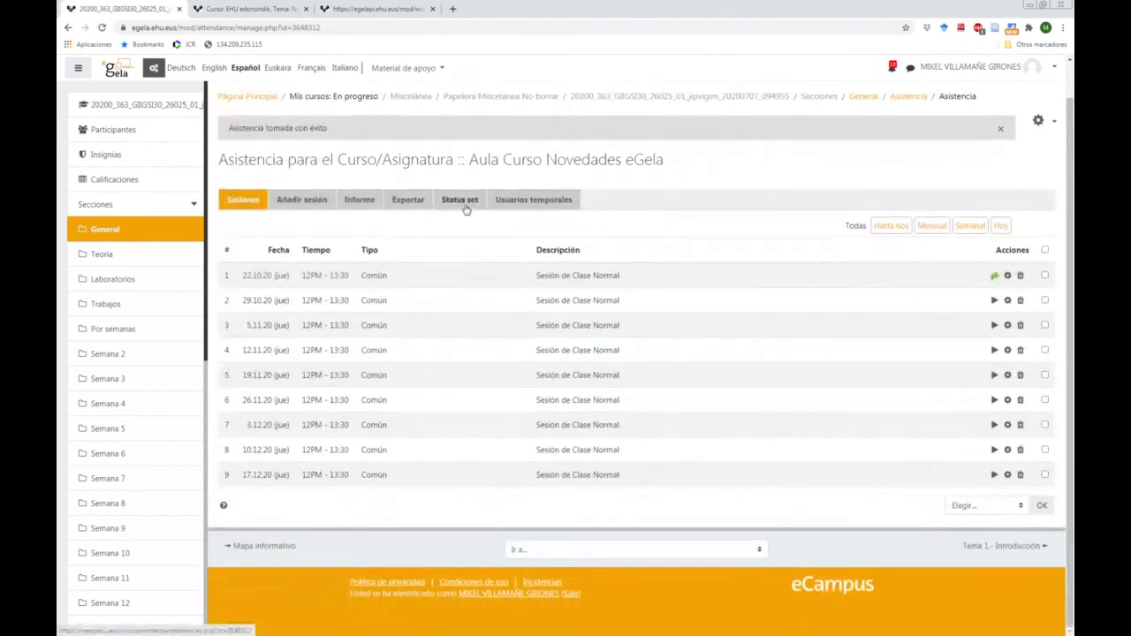
click(464, 203)
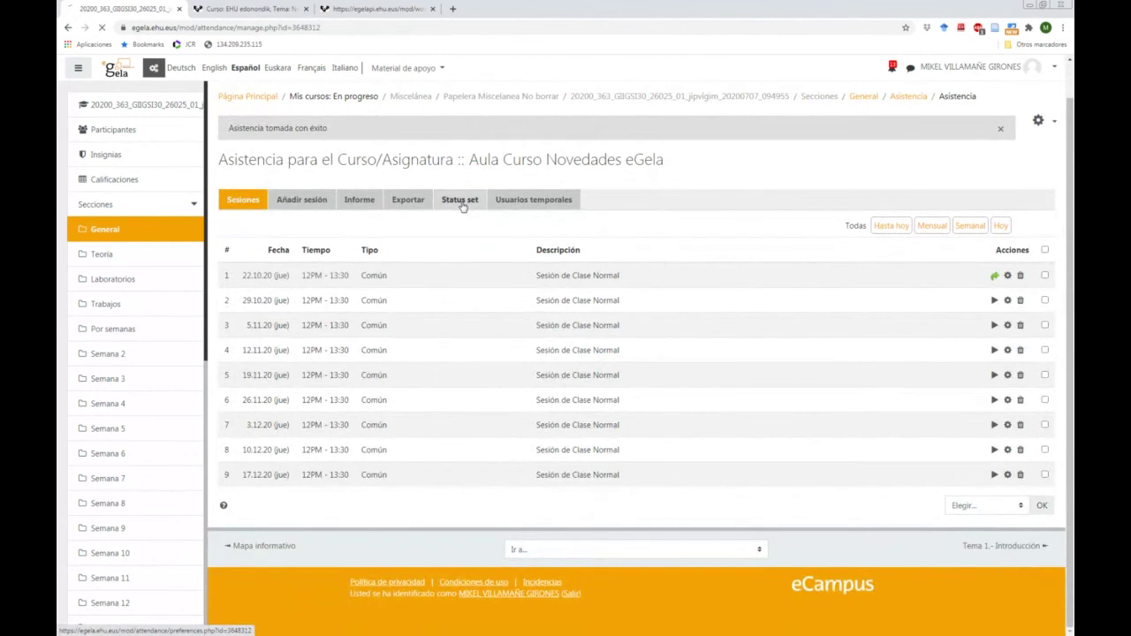
Start a new status set and add status 1 with acronym and description 1
click(334, 245)
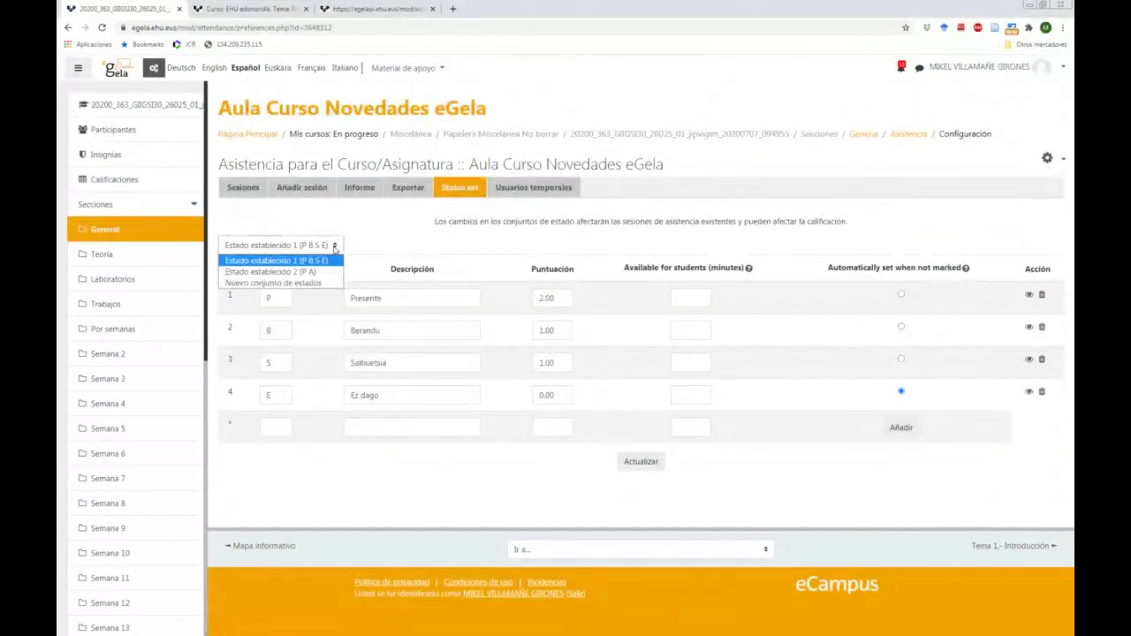
click(325, 283)
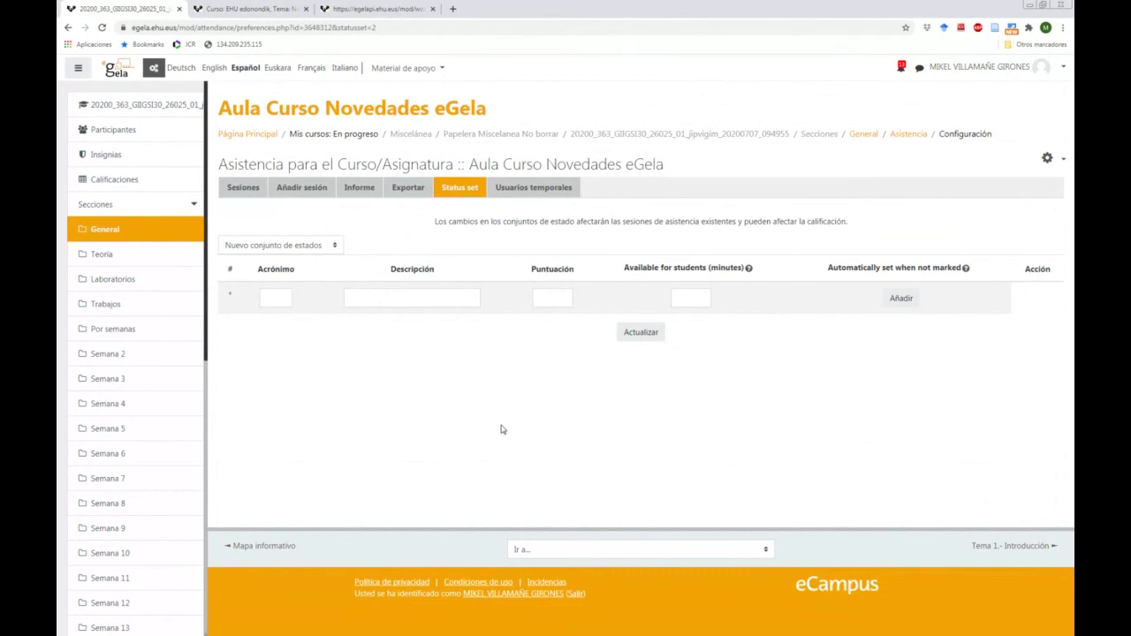
click(285, 301)
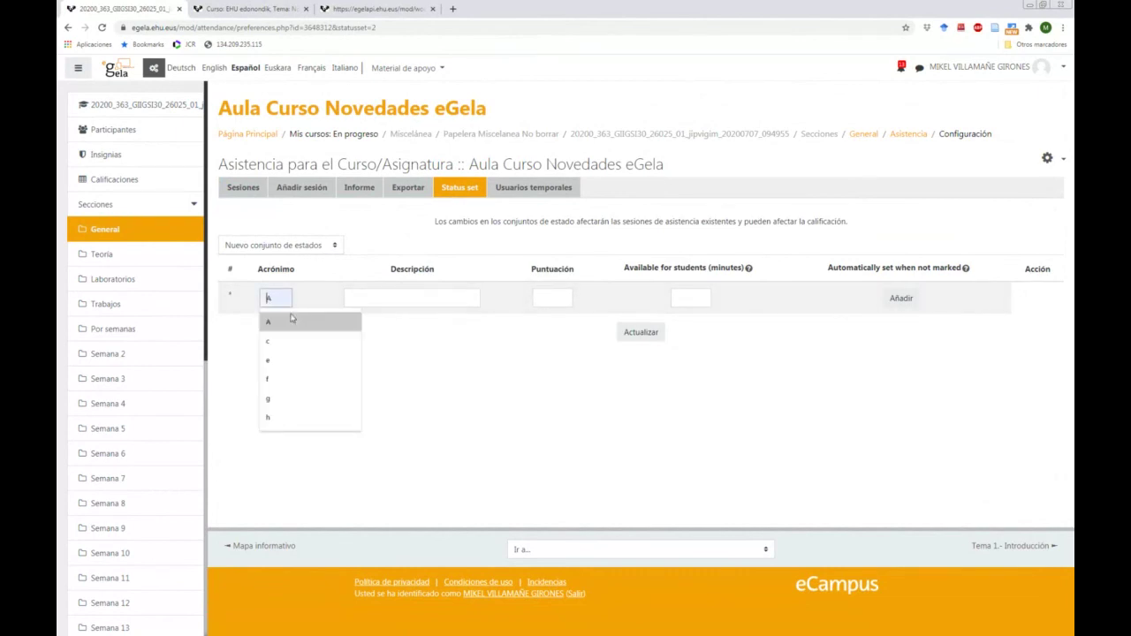
click(299, 300)
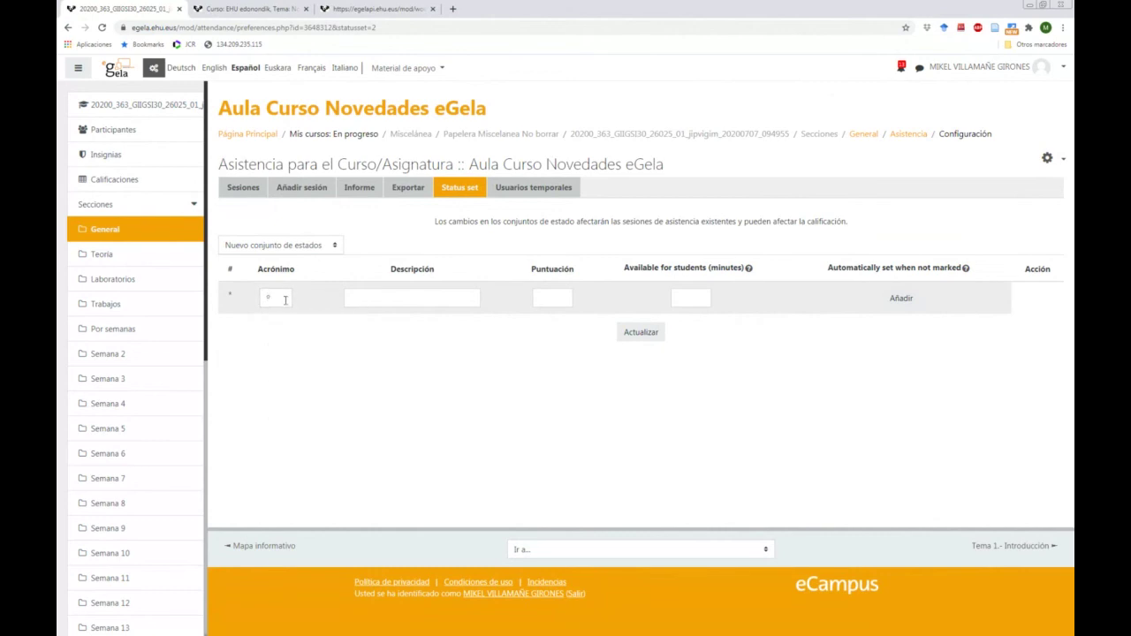
click(301, 298)
text(1)
click(425, 300)
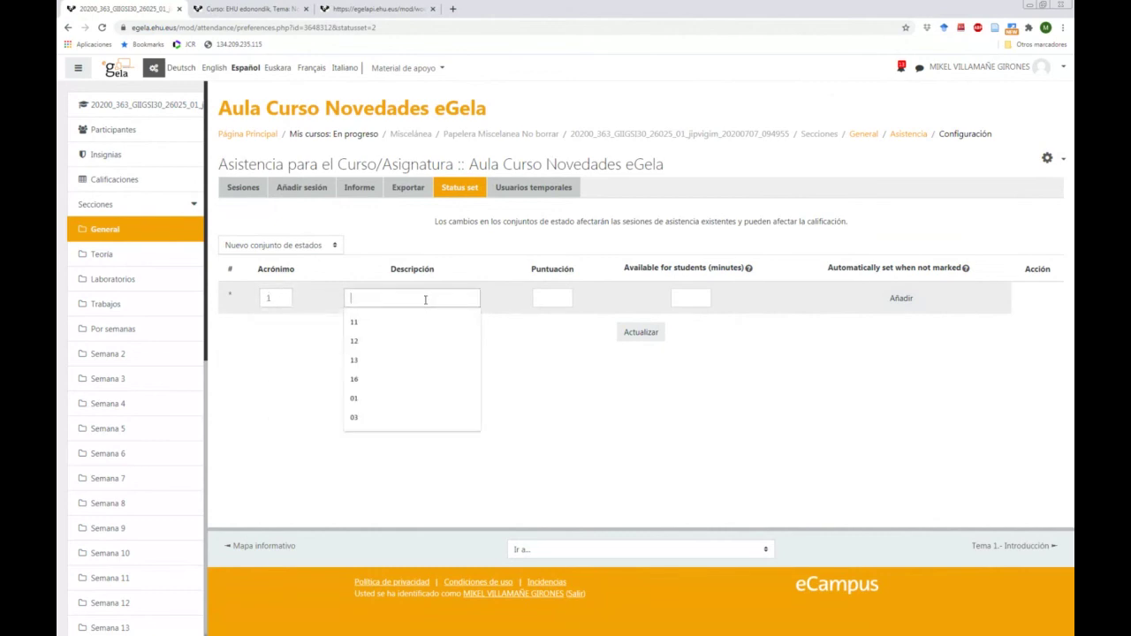
key(Escape)
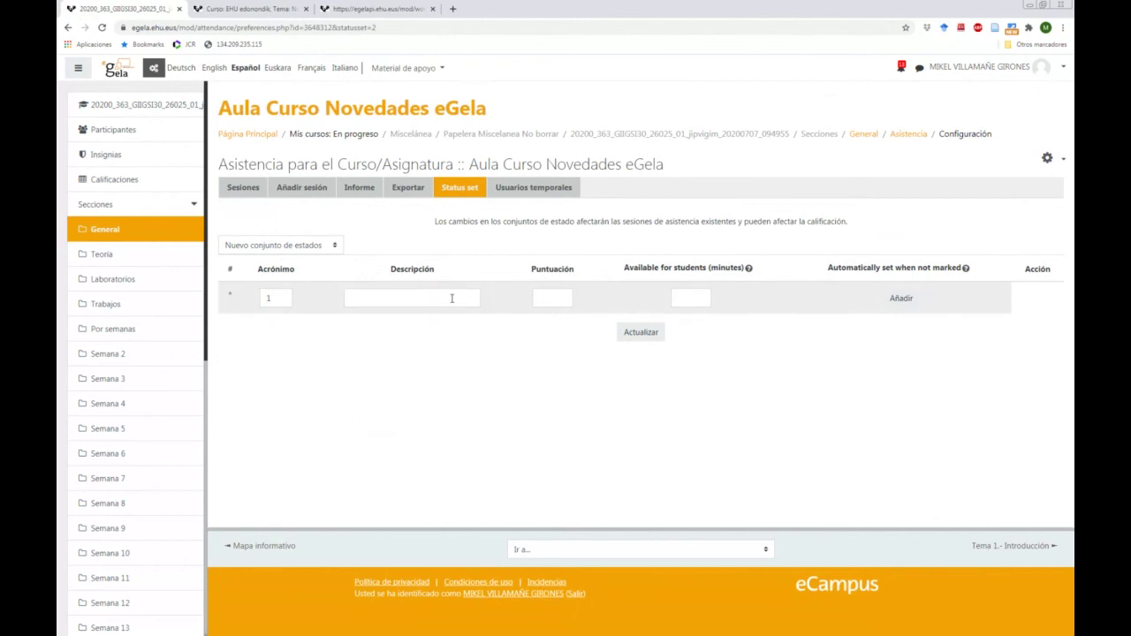
click(916, 300)
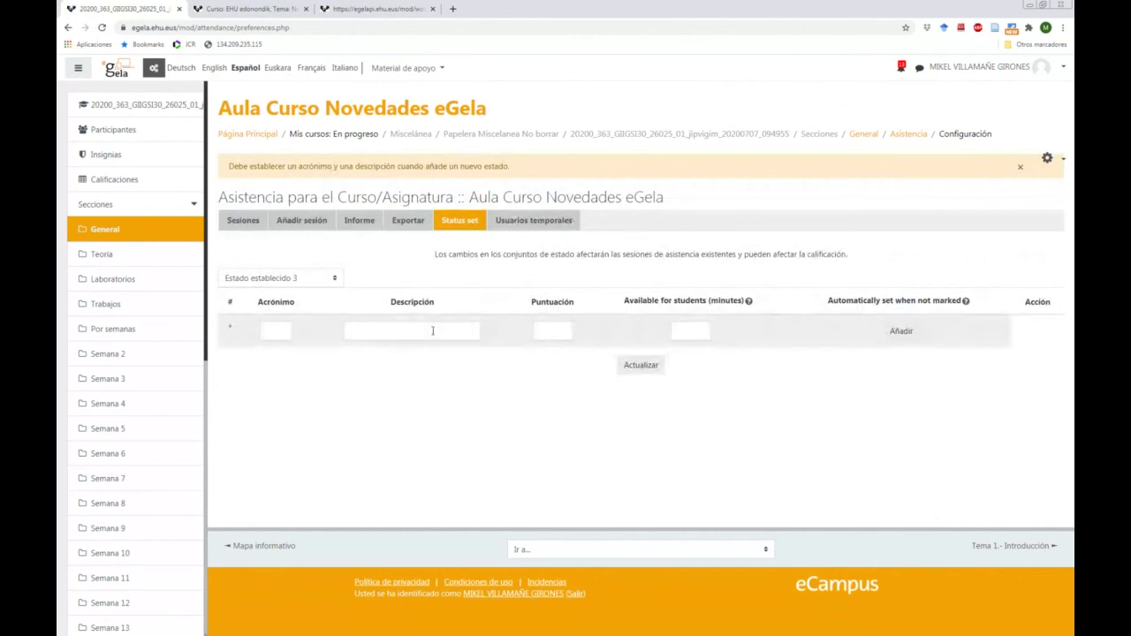
click(275, 332)
text(1)
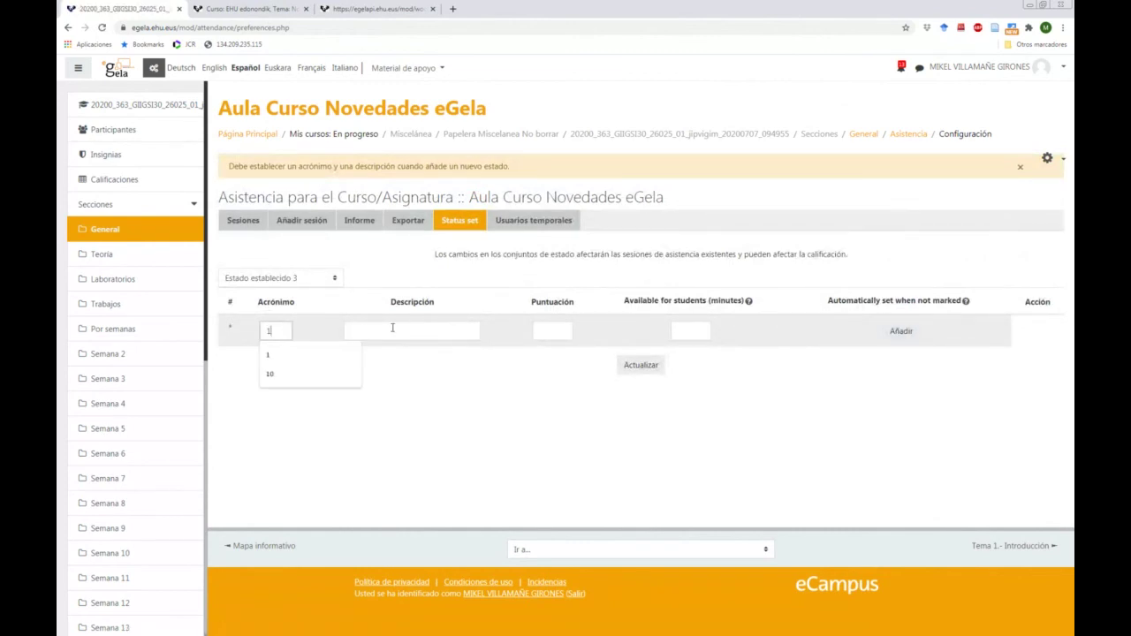
click(398, 331)
click(898, 332)
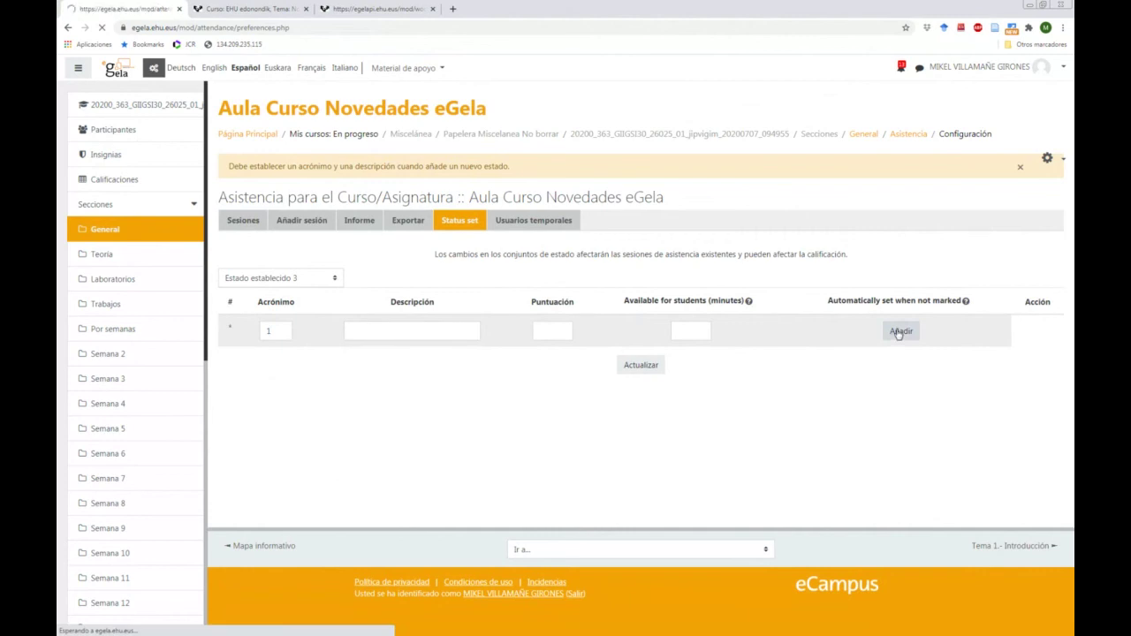
click(285, 334)
text(1)
key(Tab)
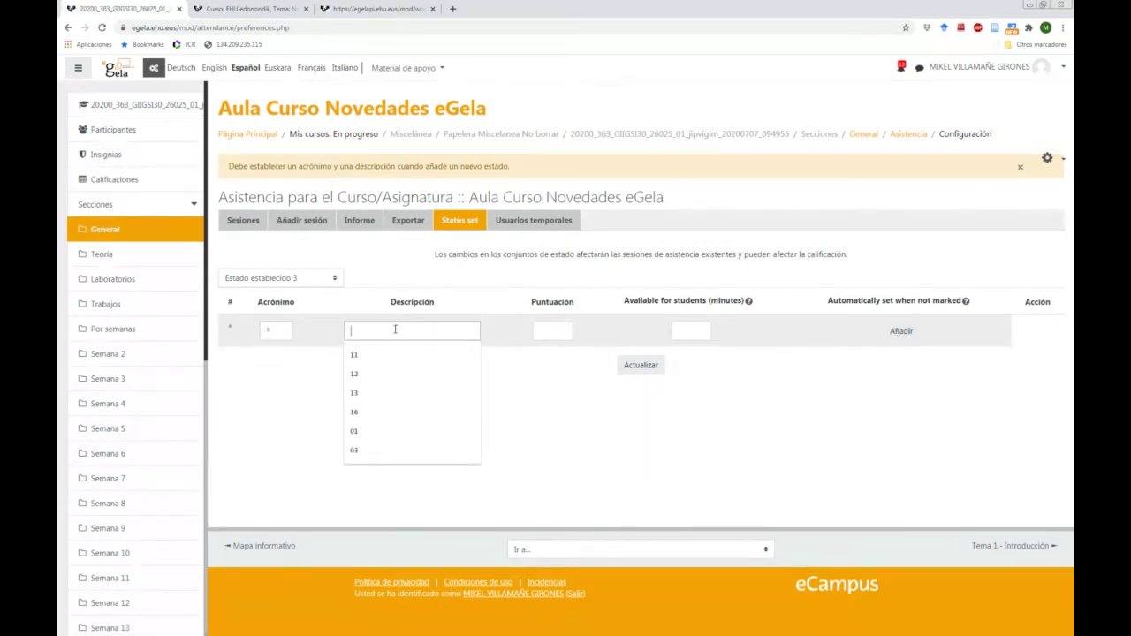
key(shift+Tab)
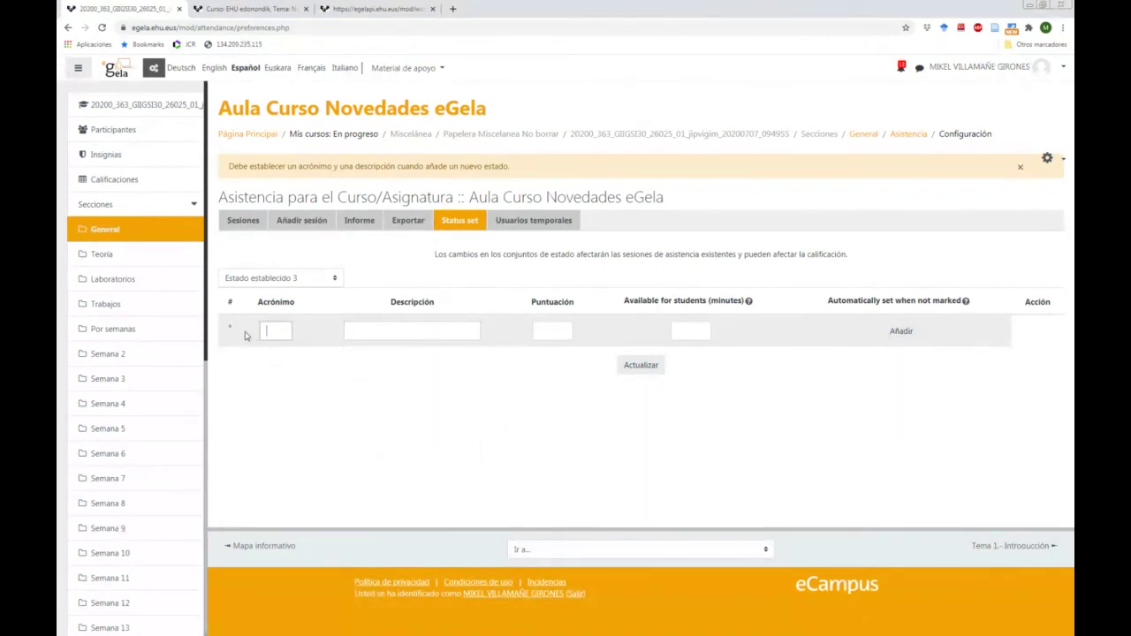
text(1)
click(435, 329)
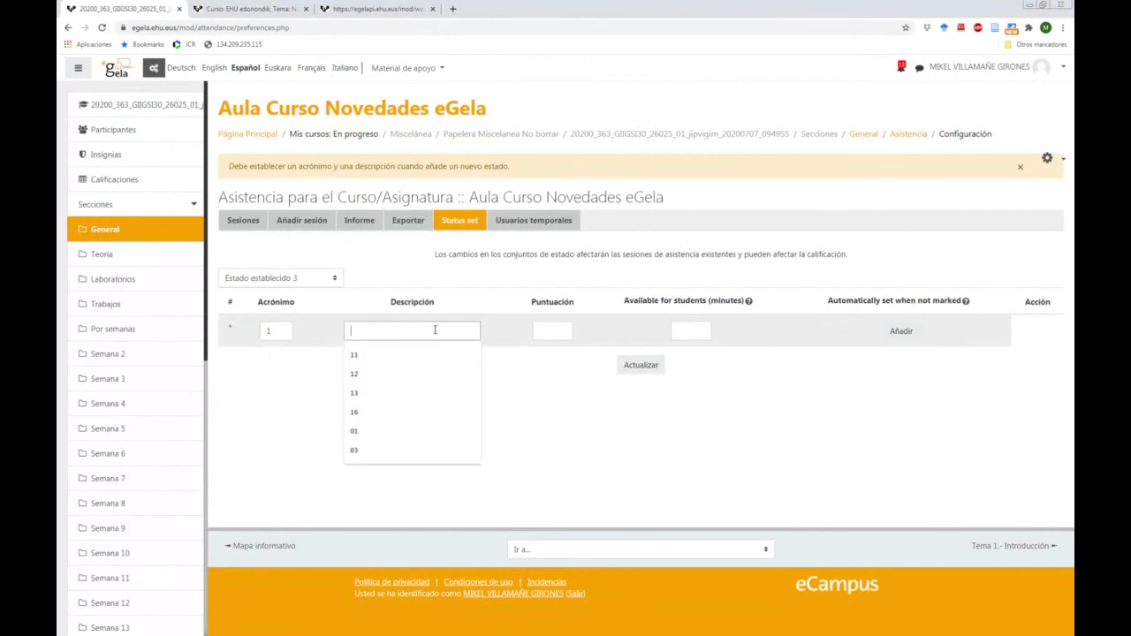
text(1)
click(902, 331)
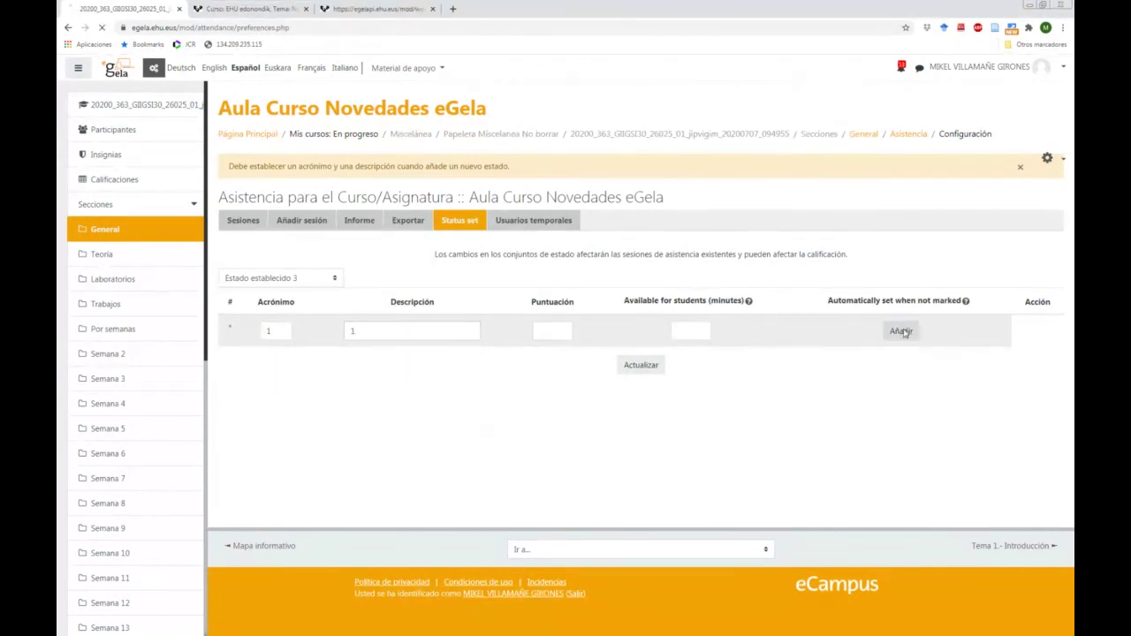
Add status 2 with acronym and description 2 to the set
click(285, 330)
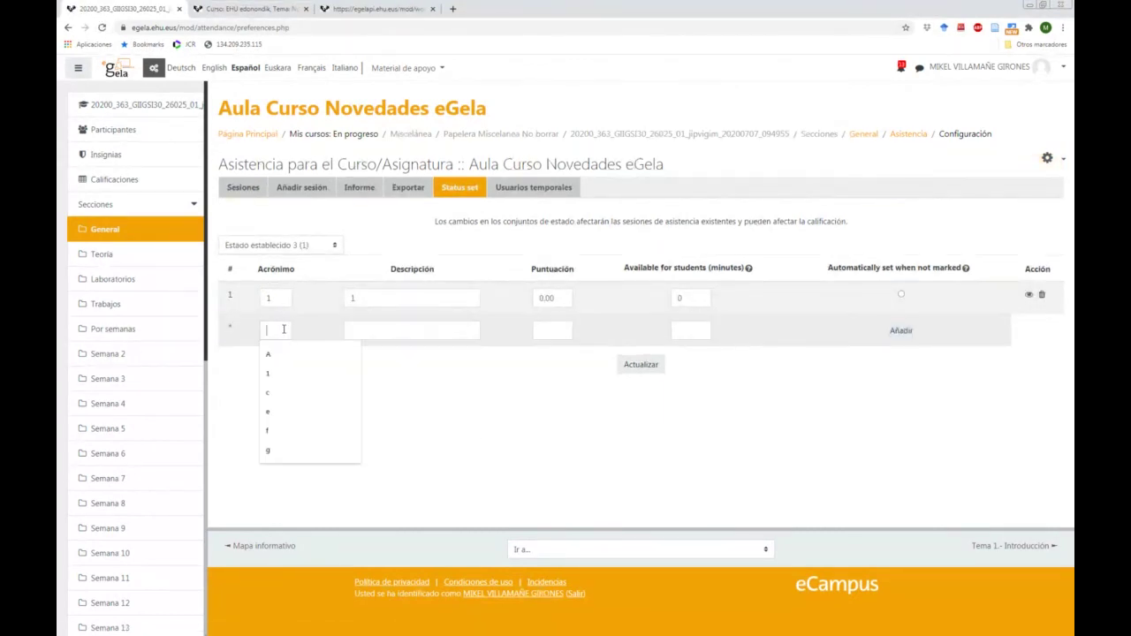
text(2)
click(363, 329)
text(2)
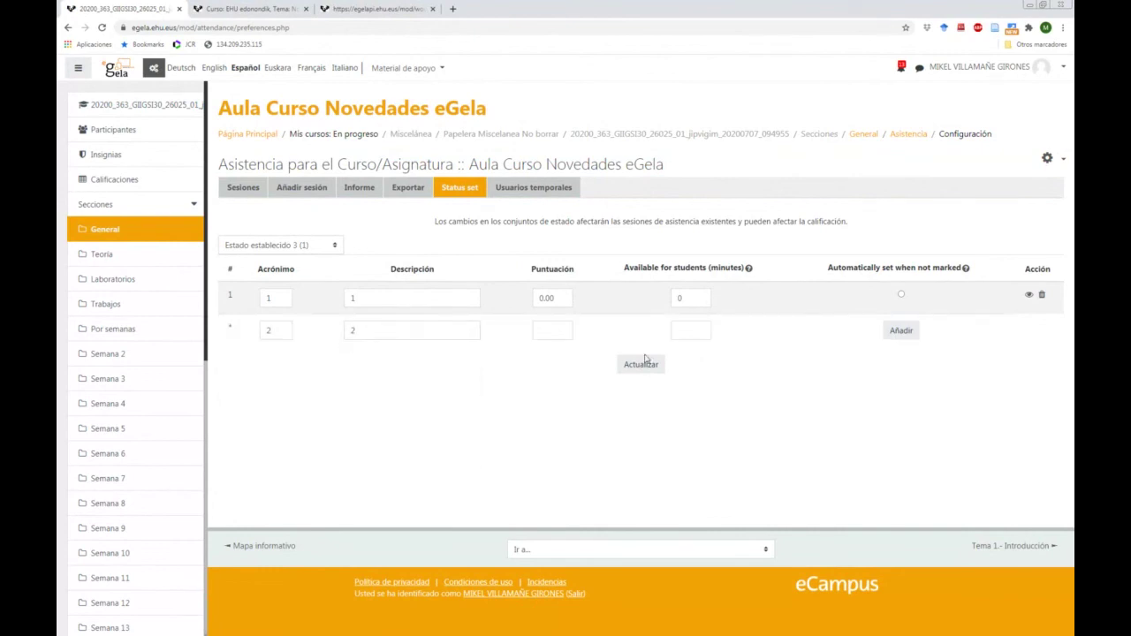
click(901, 332)
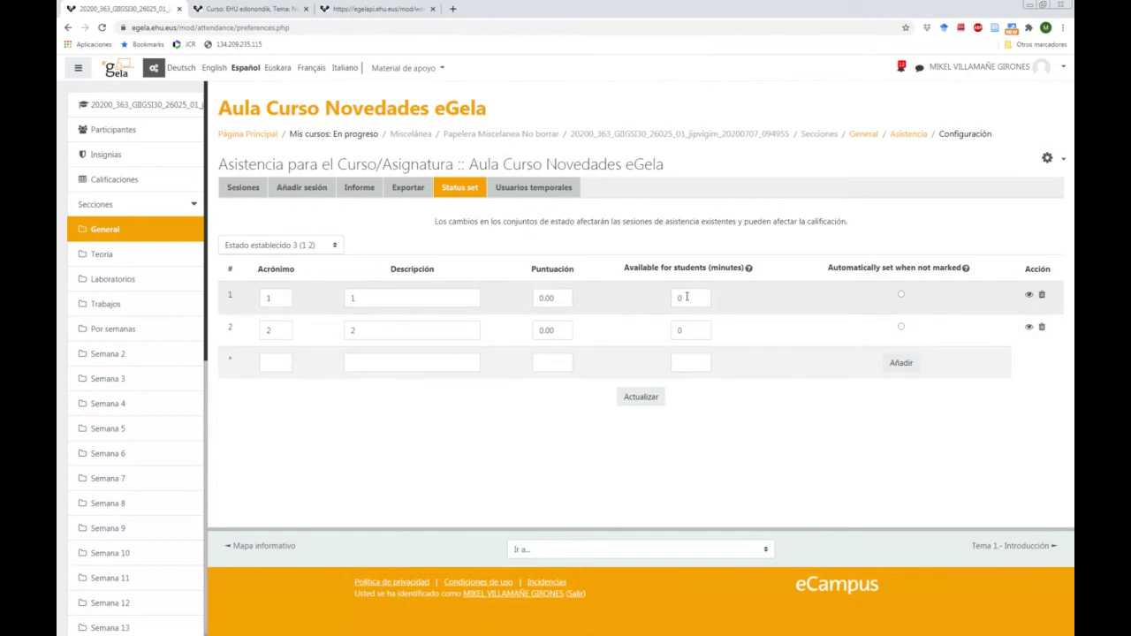
Clear the minutes, score statuses 1 and 2 at 25 and 24, save, and finish the slideshow
click(687, 297)
key(BackSpace)
click(673, 331)
key(Delete)
click(697, 413)
double_click(546, 298)
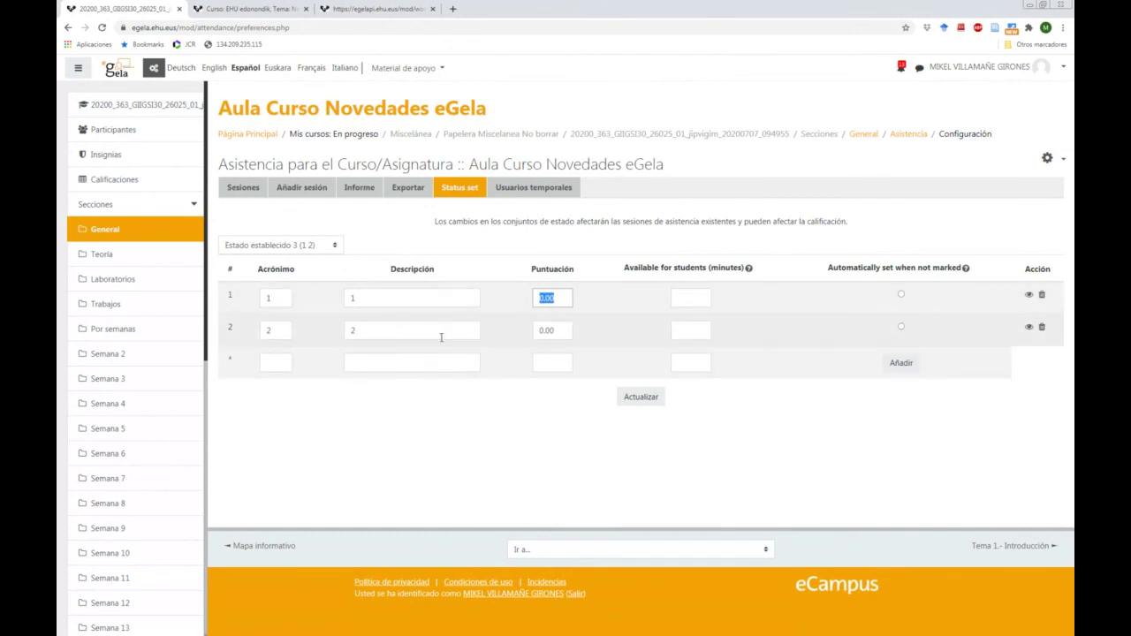
text(25)
key(Tab)
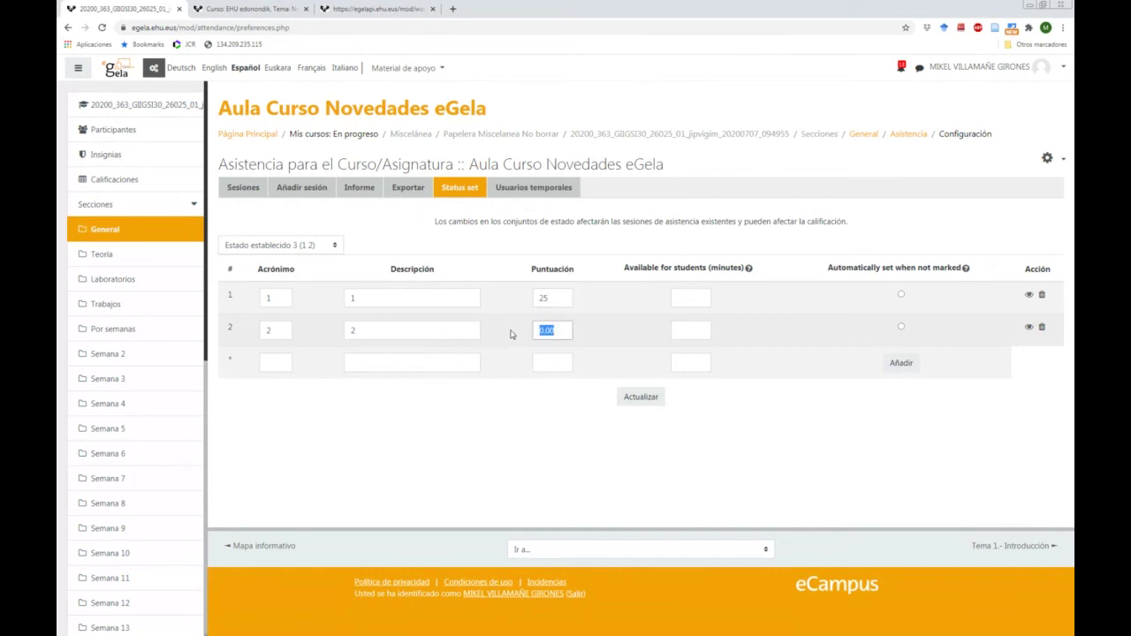
text(24)
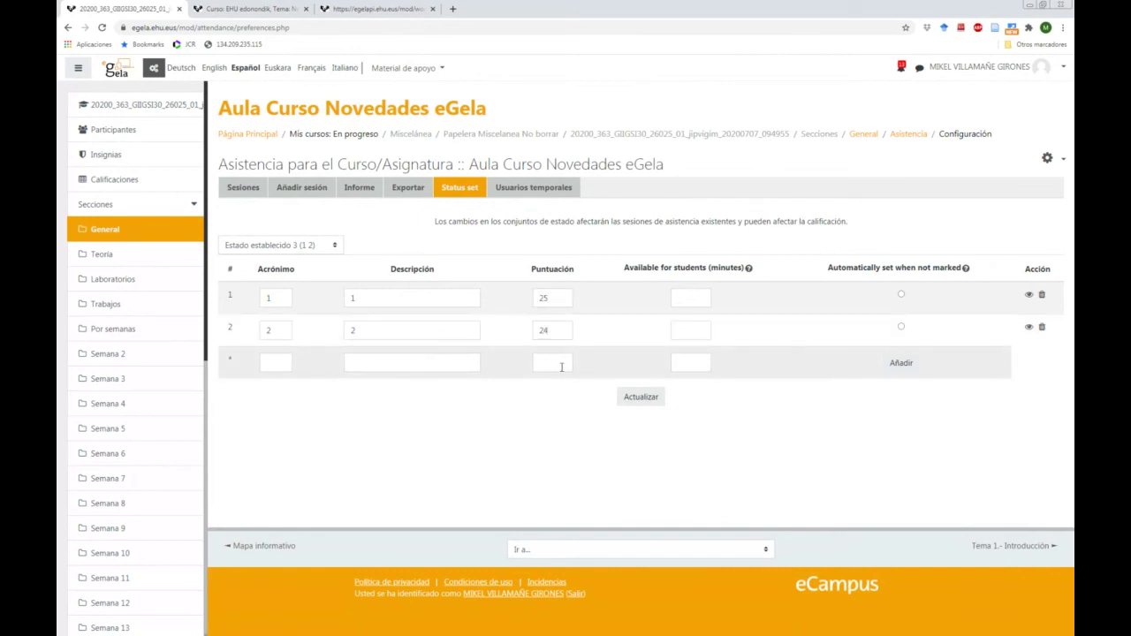
click(648, 403)
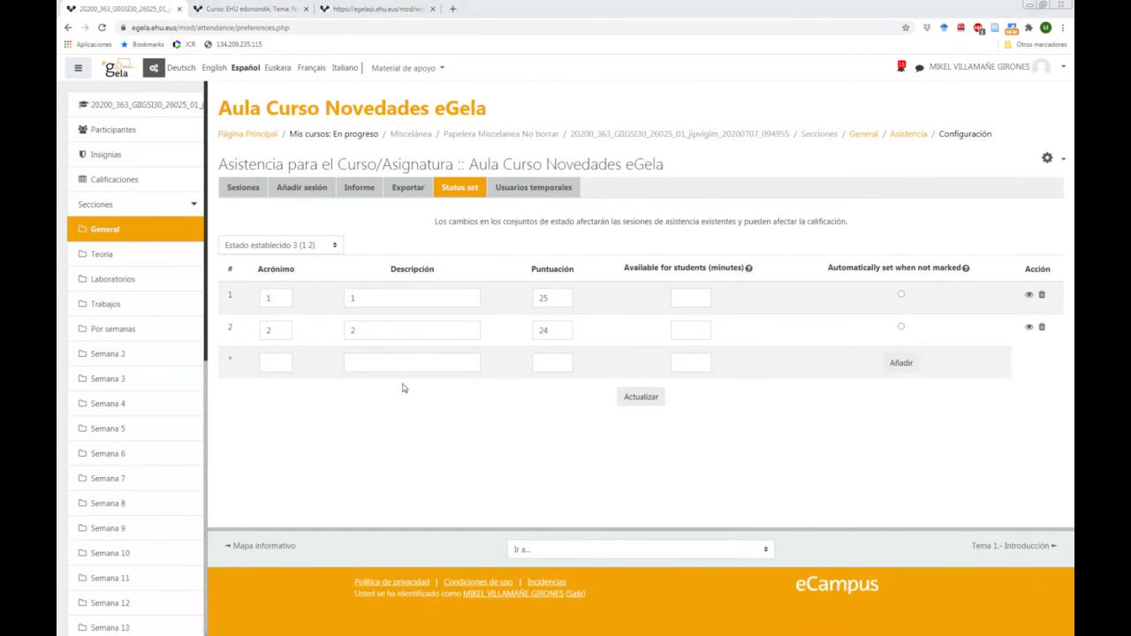
key(alt+Tab)
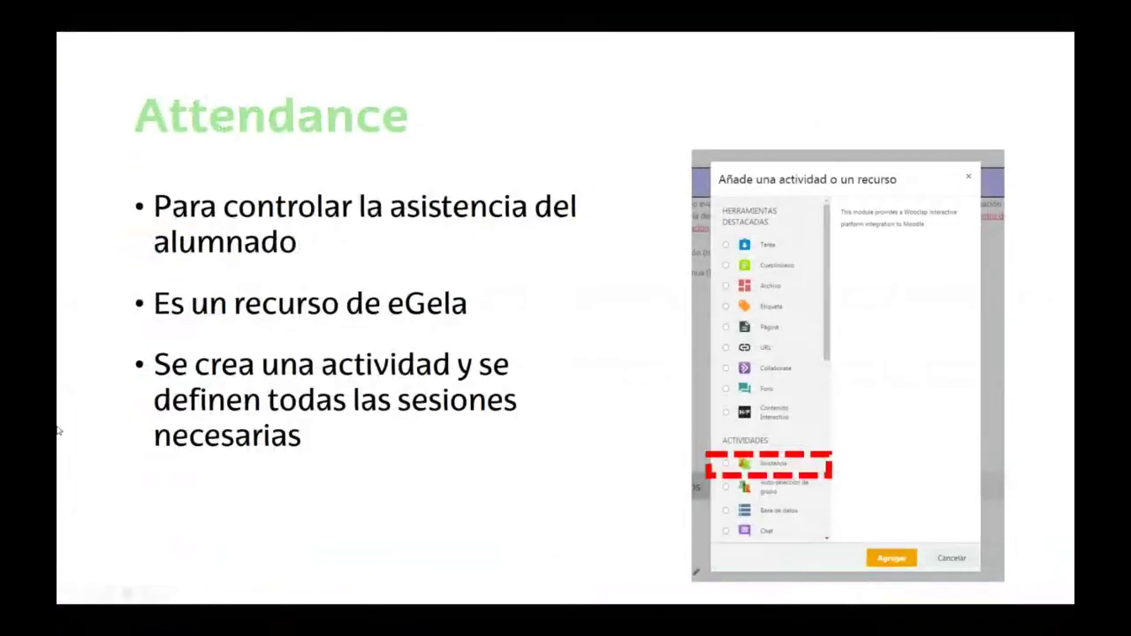
click(295, 500)
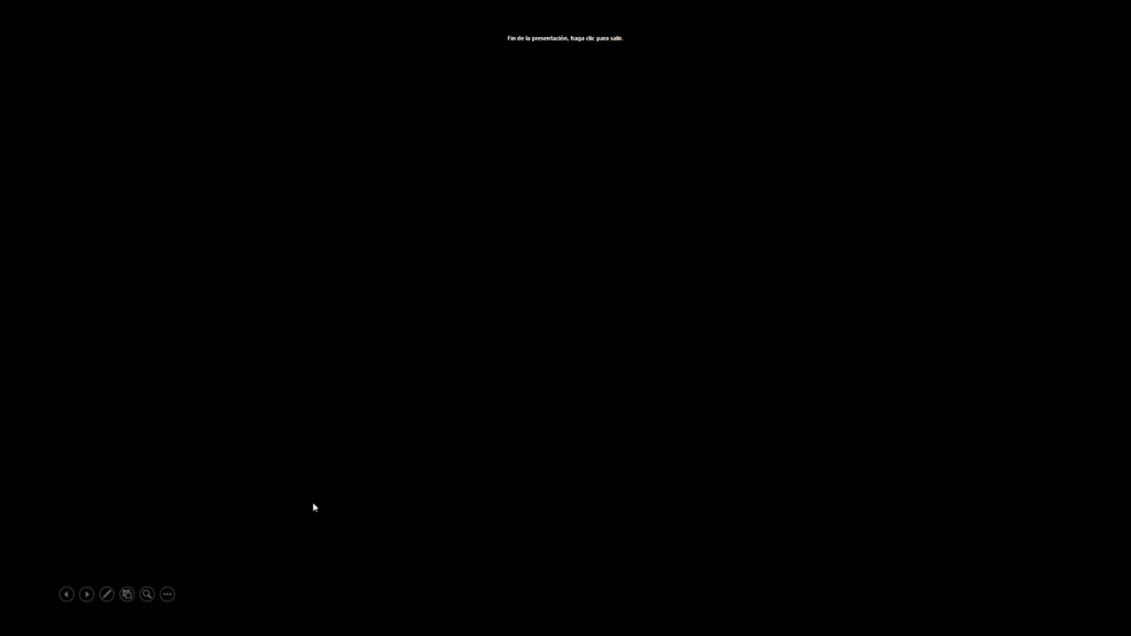